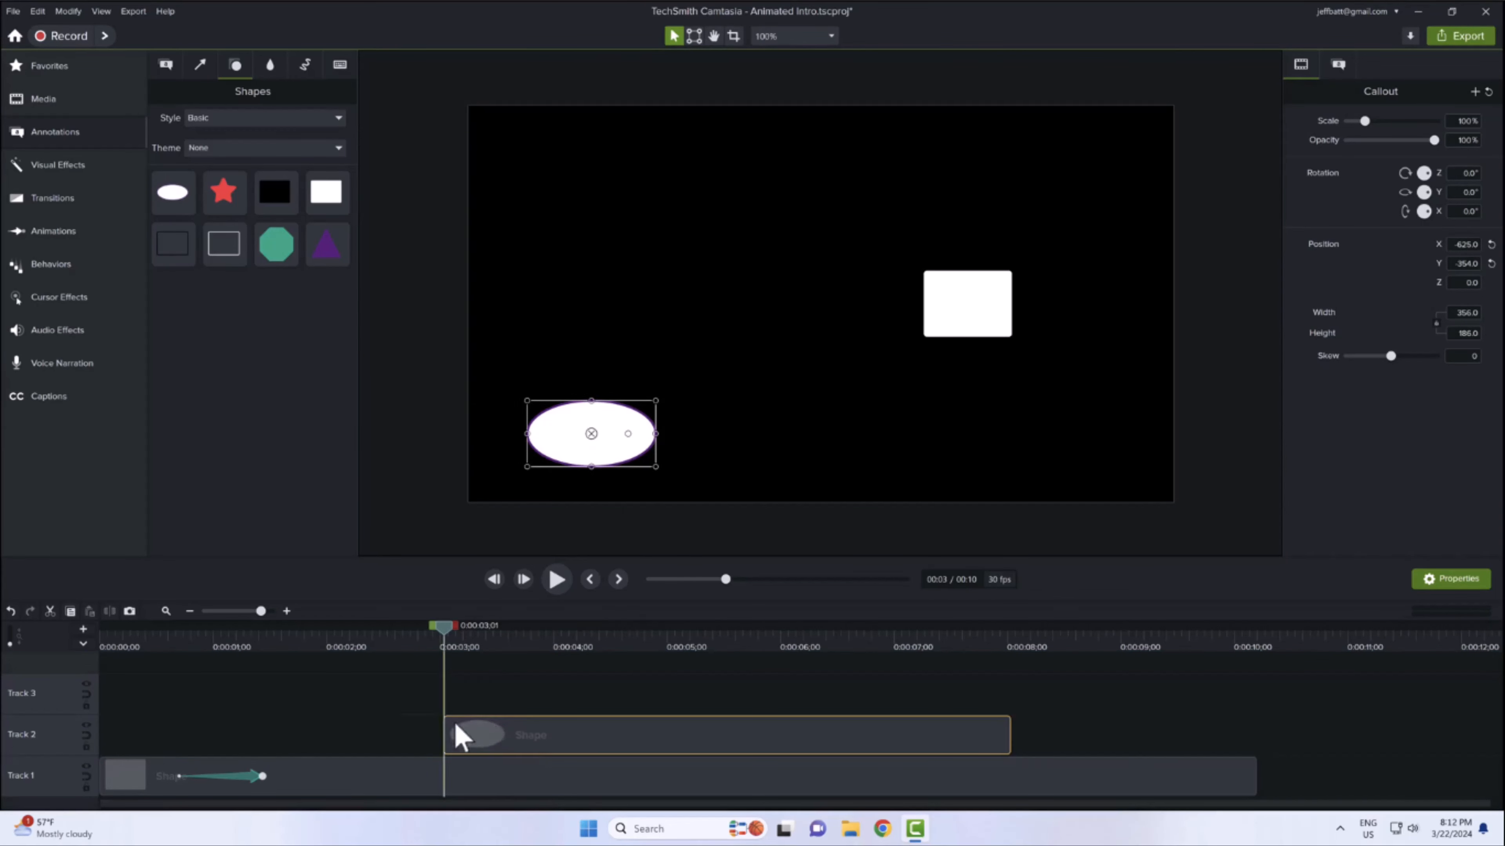
Stretch the ellipse clip on Track 2 to span the full rectangle clip and add a Custom animation ending at about 3 seconds
drag(461, 733, 256, 746)
drag(666, 738, 1259, 734)
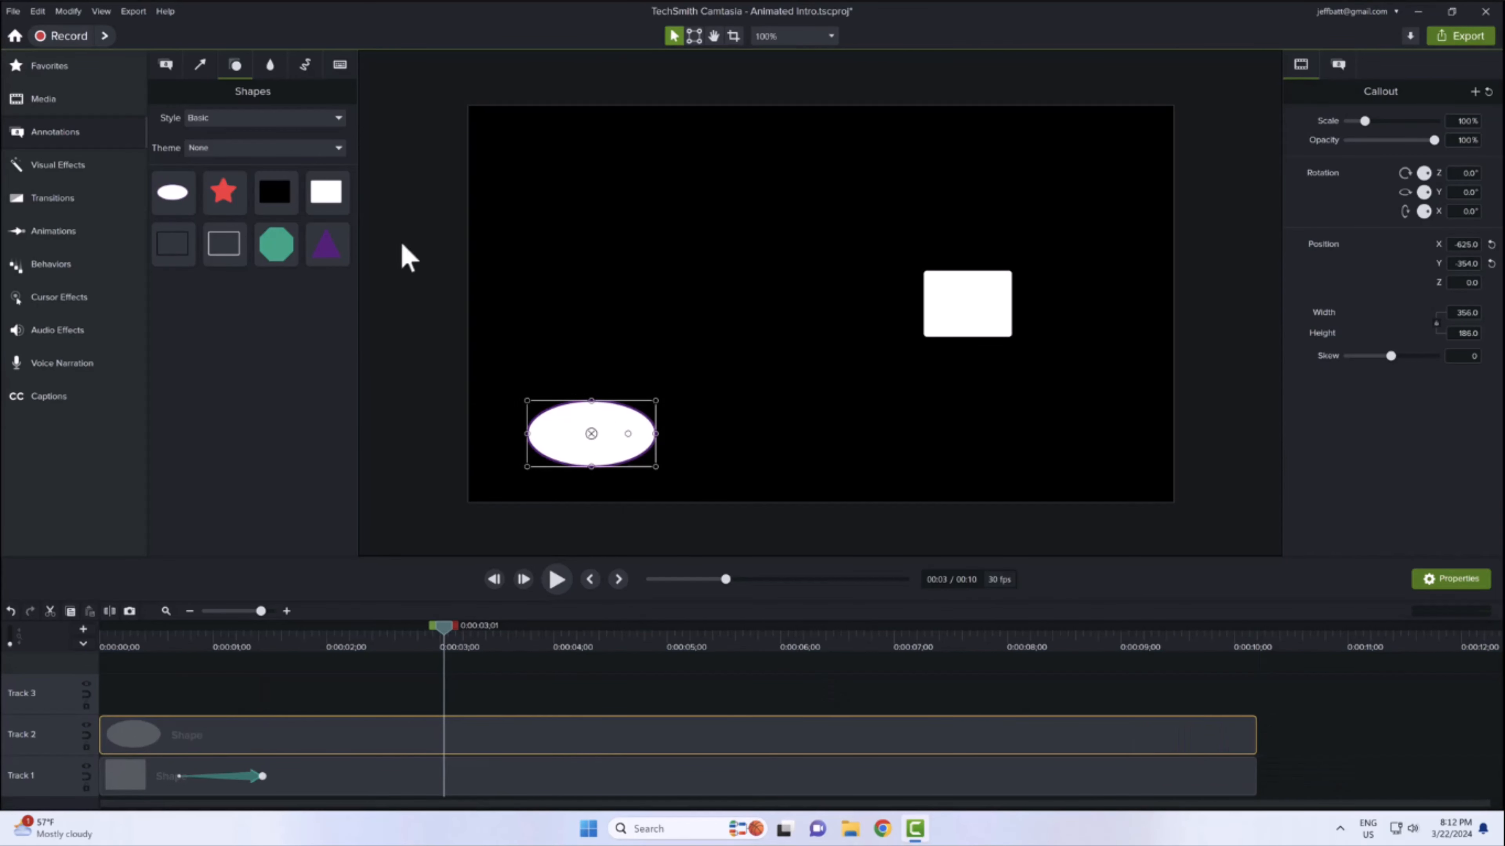
click(89, 233)
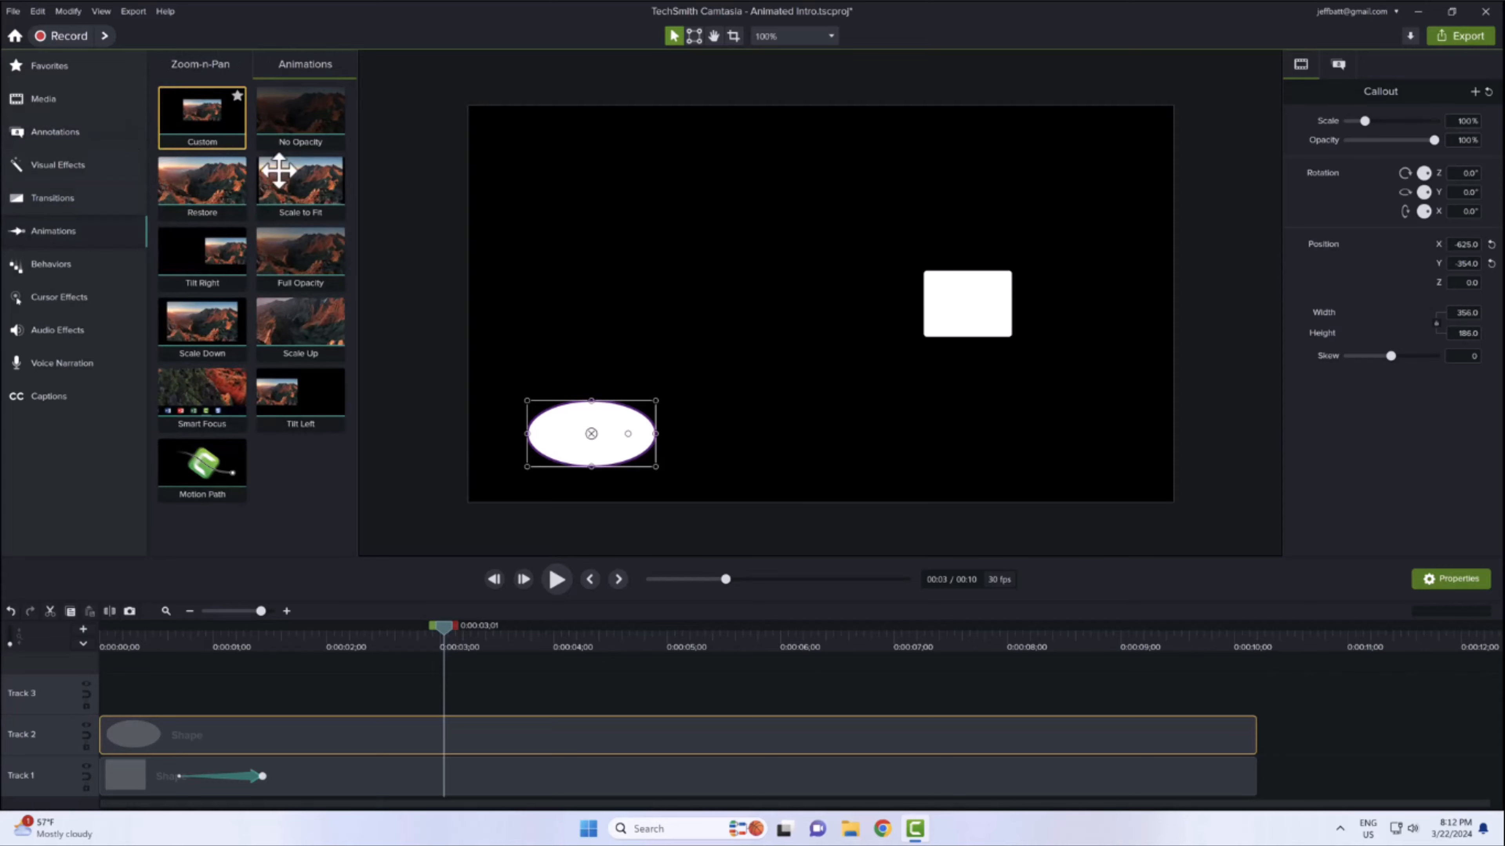
drag(202, 113, 465, 738)
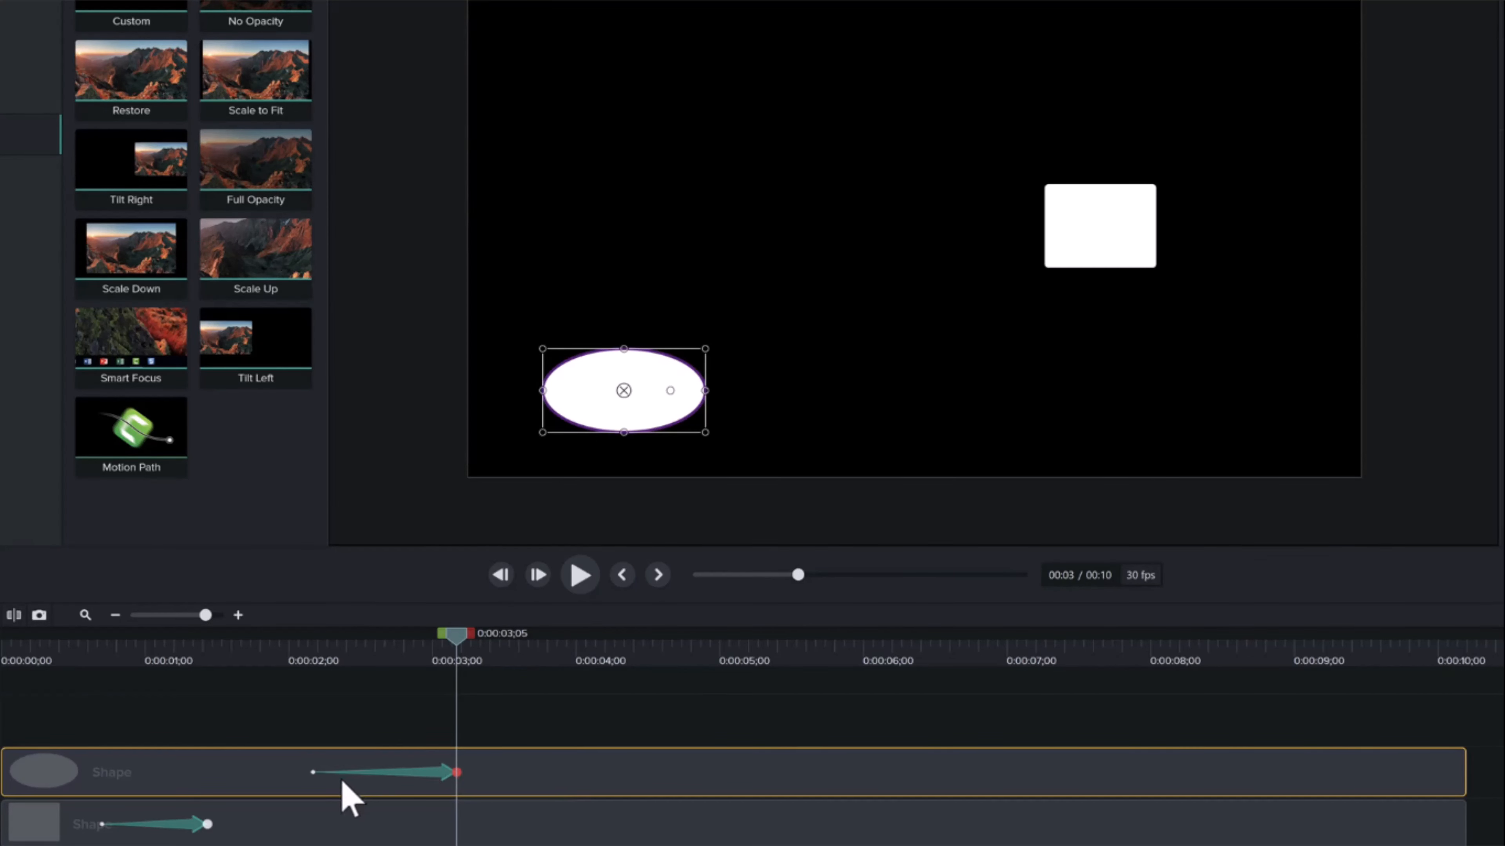
Move the ellipse off the canvas at its animation's start, about X -1185, Y -367, and scrub through the movement
click(312, 773)
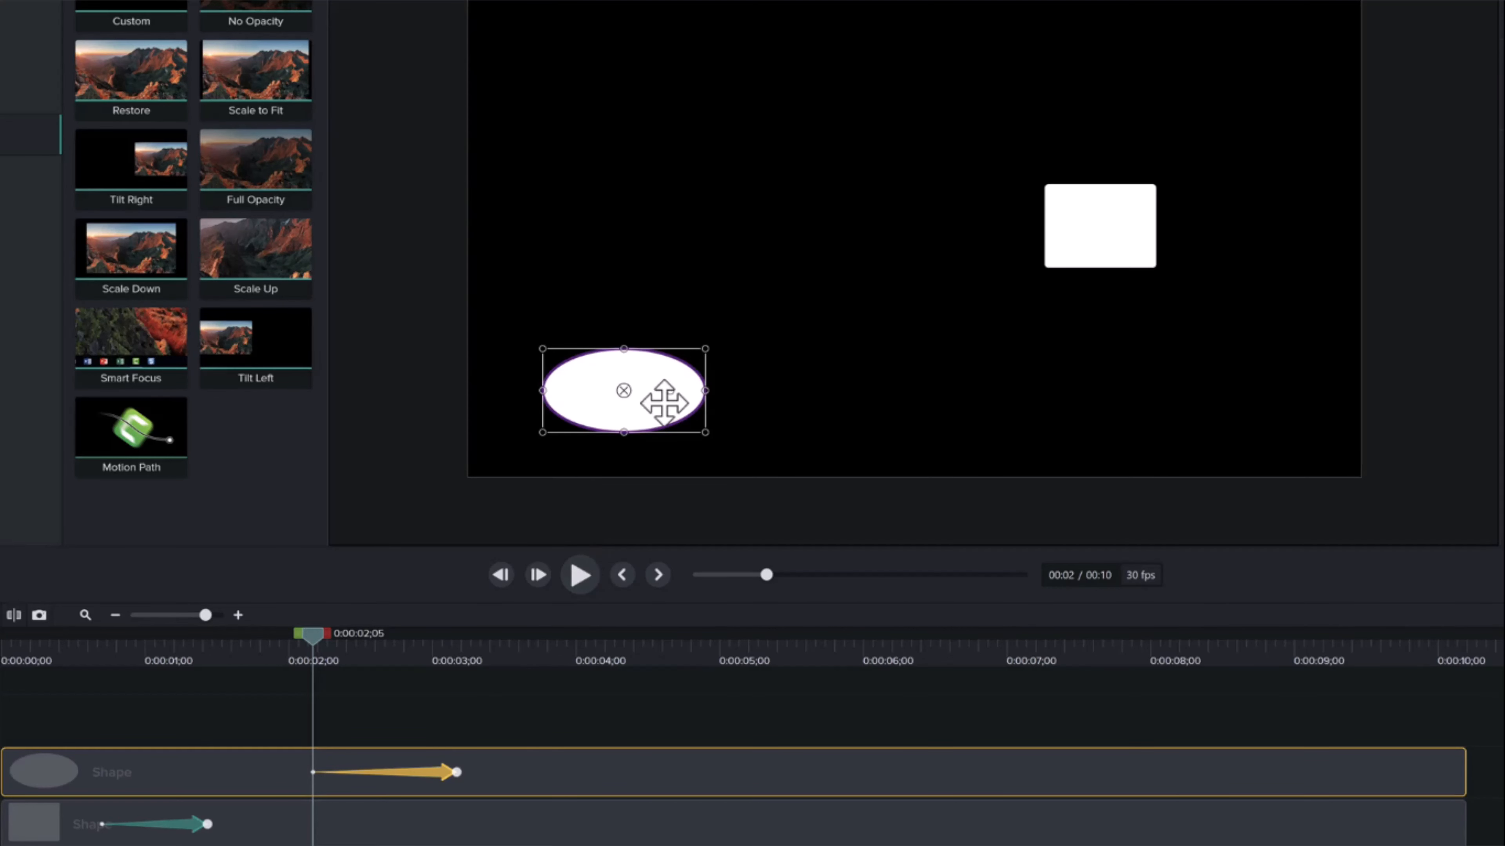
drag(664, 403, 404, 409)
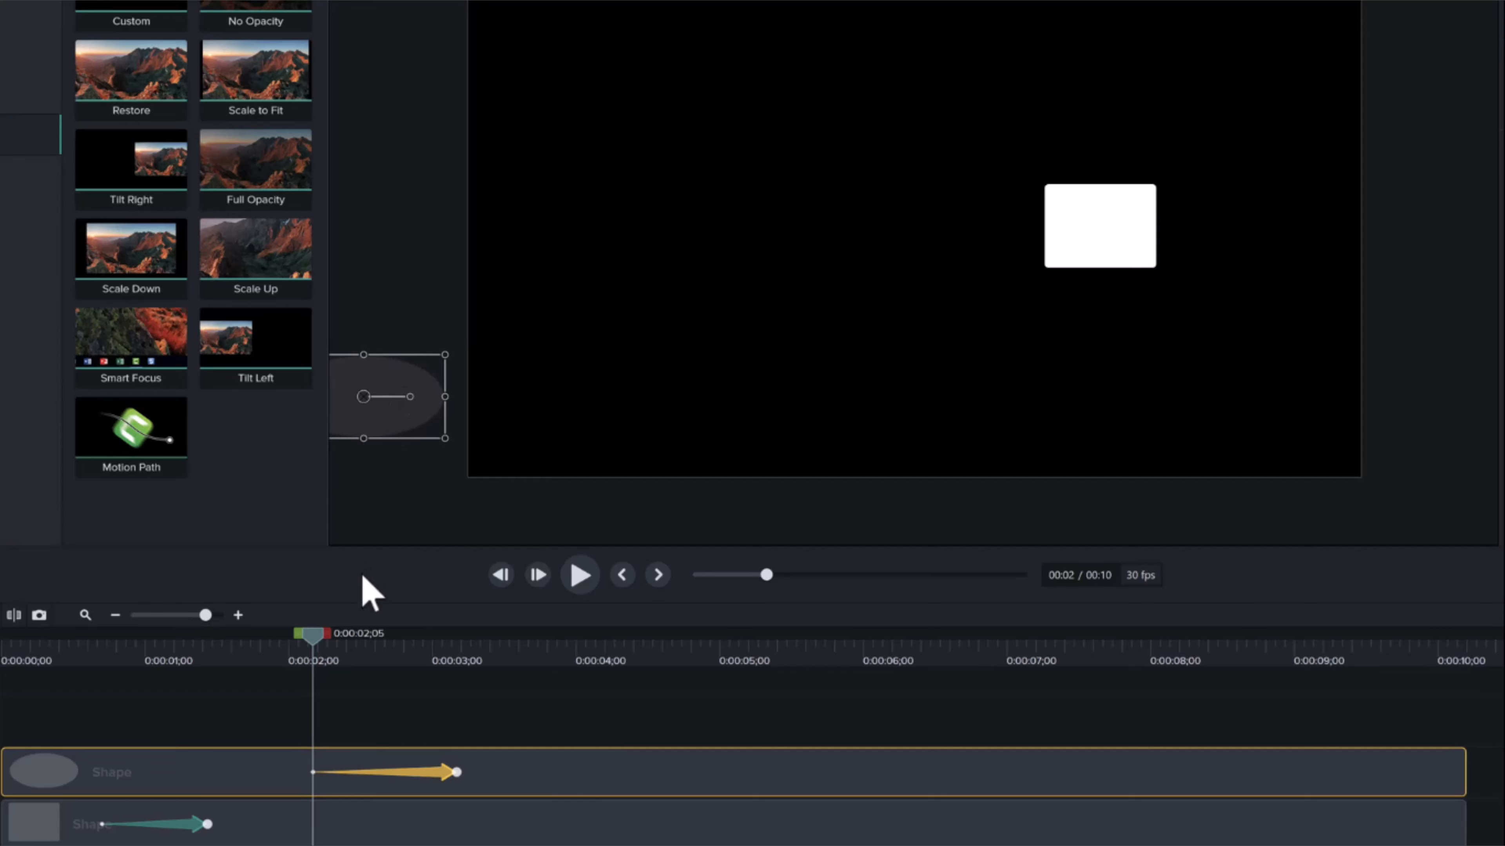
click(328, 647)
drag(330, 647, 318, 686)
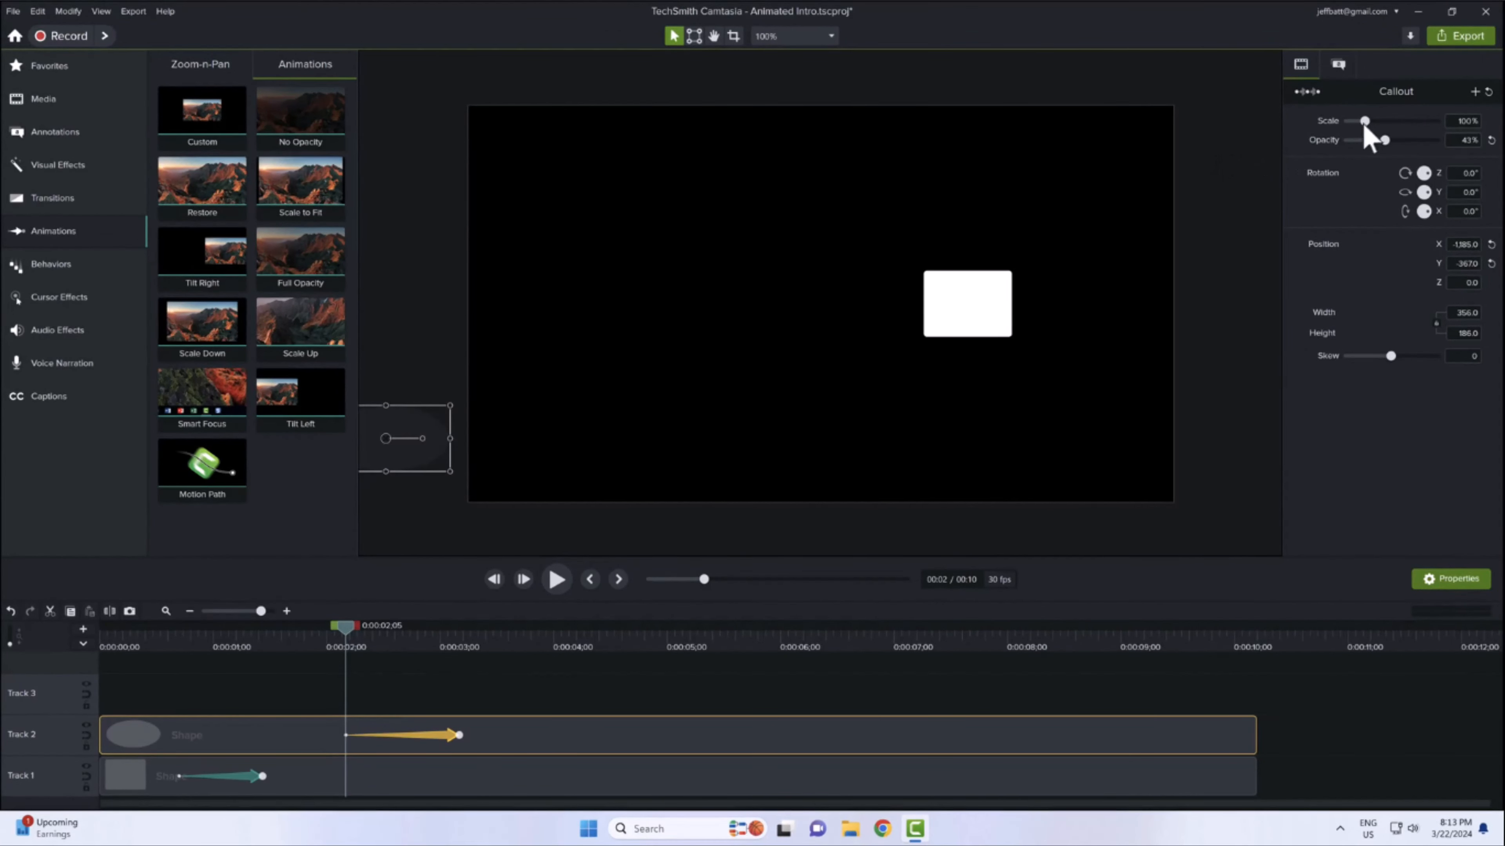
drag(355, 645, 465, 640)
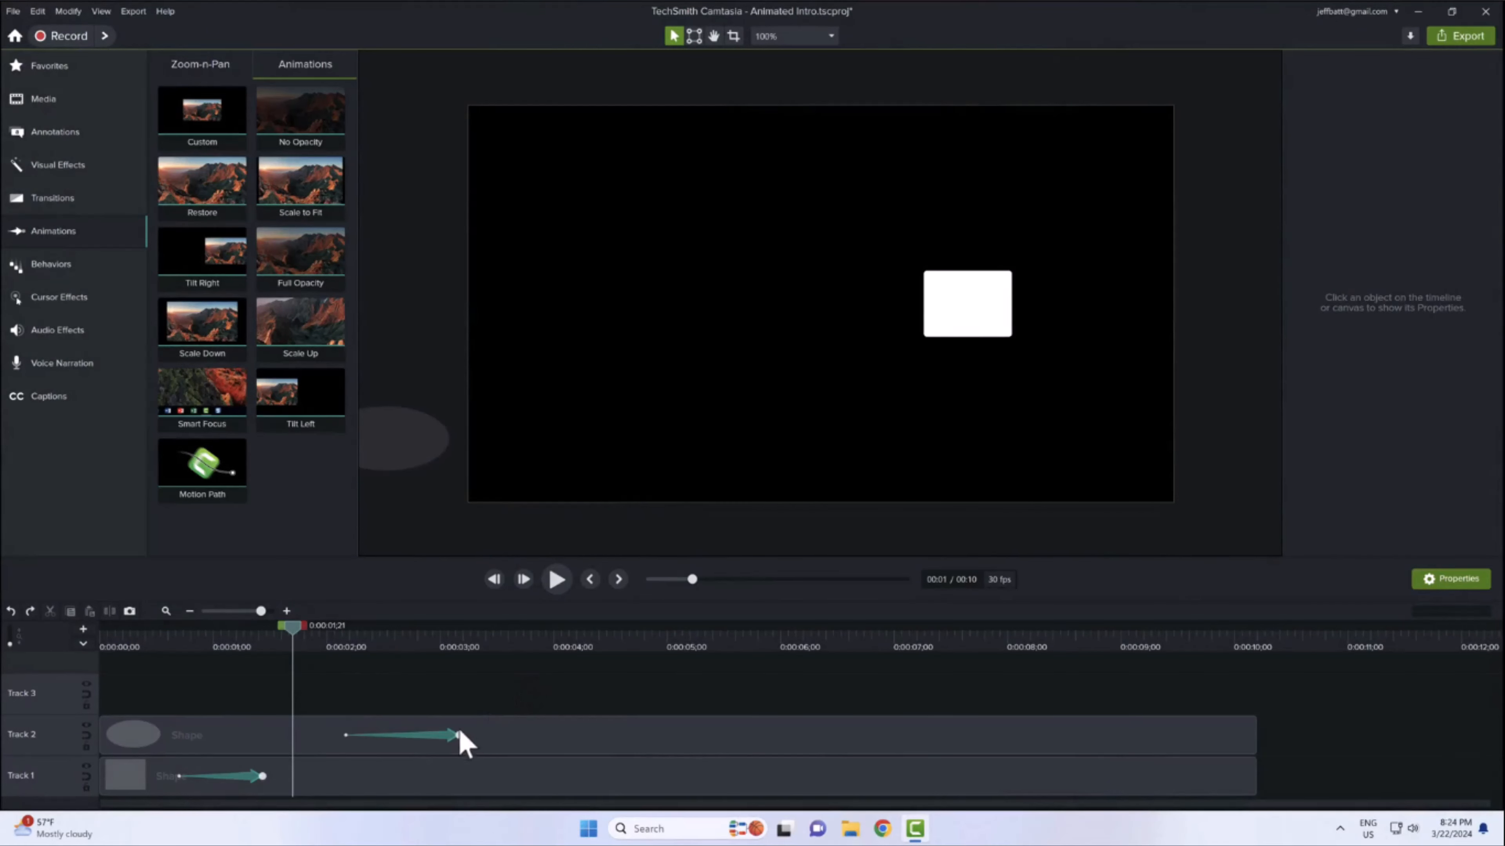
Delete the animations from the ellipse clip and the rectangle clip
click(437, 736)
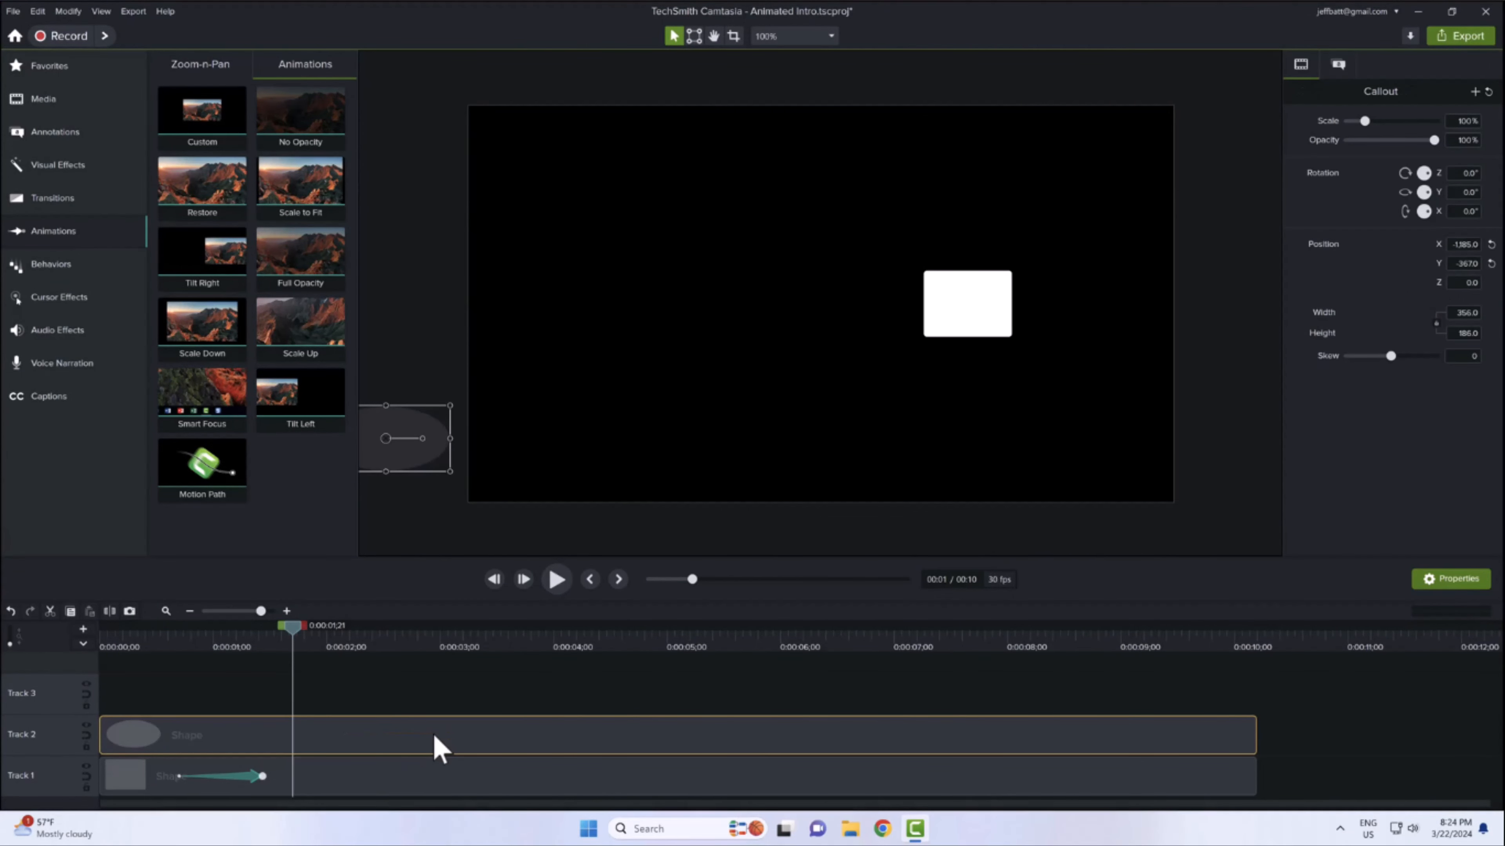
click(261, 775)
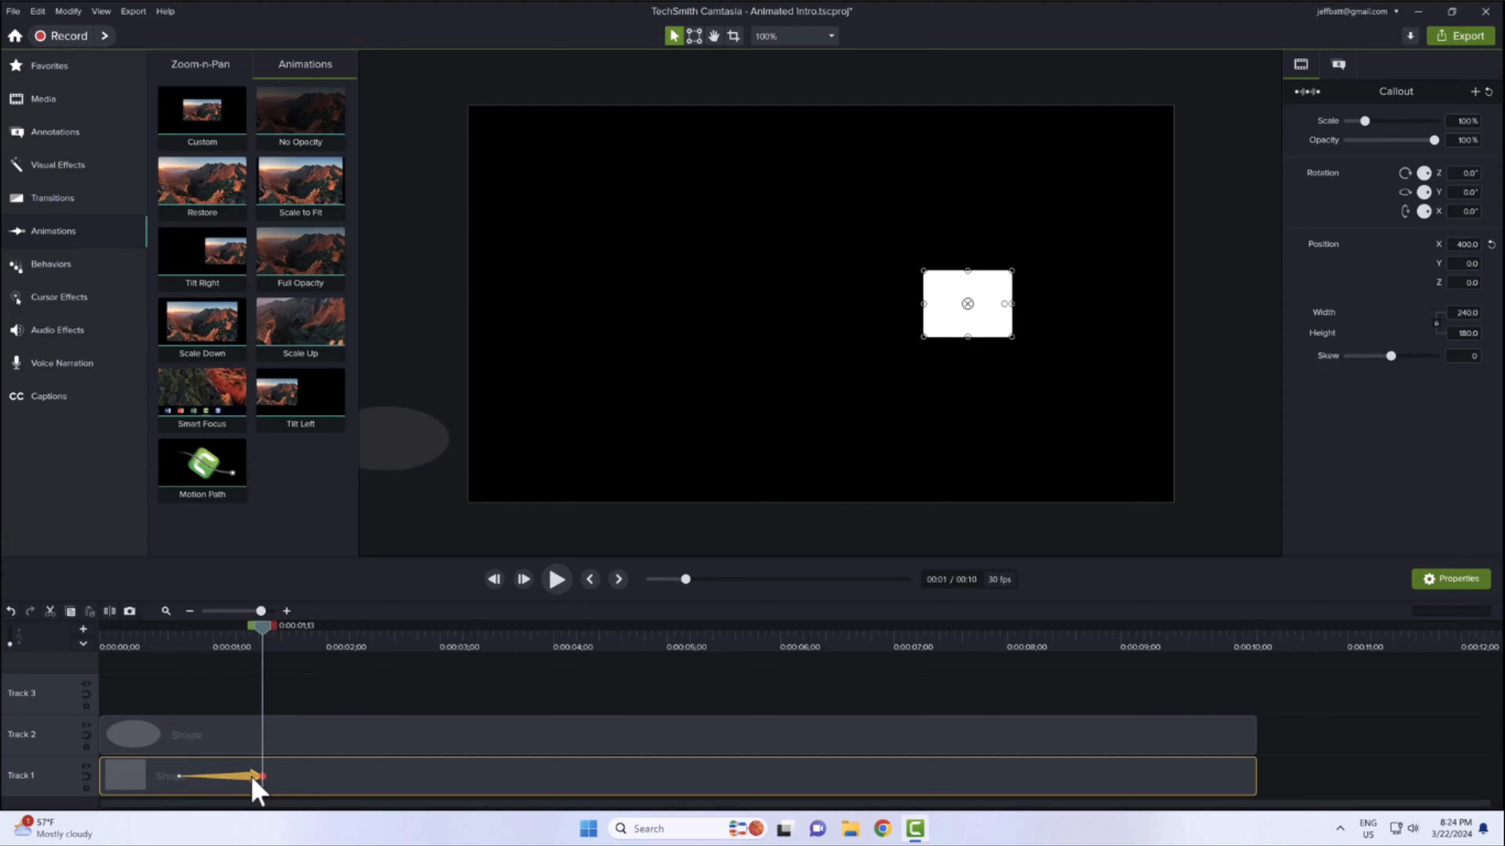
key(Delete)
Move the ellipse back onto the canvas below the rectangle, lining up their outer edges, at X -700, Y -340
drag(262, 627, 387, 634)
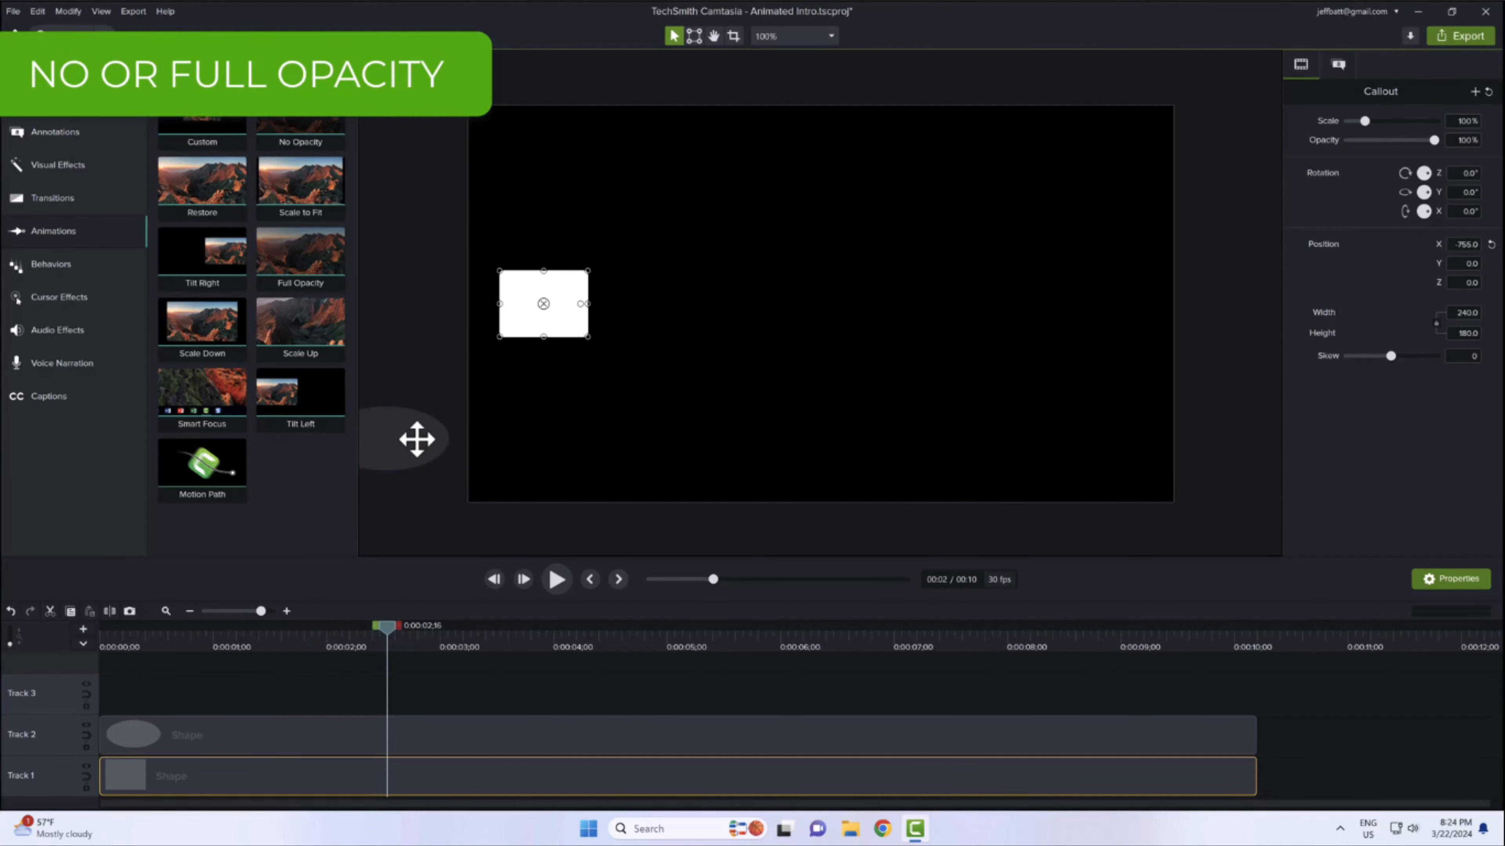
drag(417, 438, 592, 429)
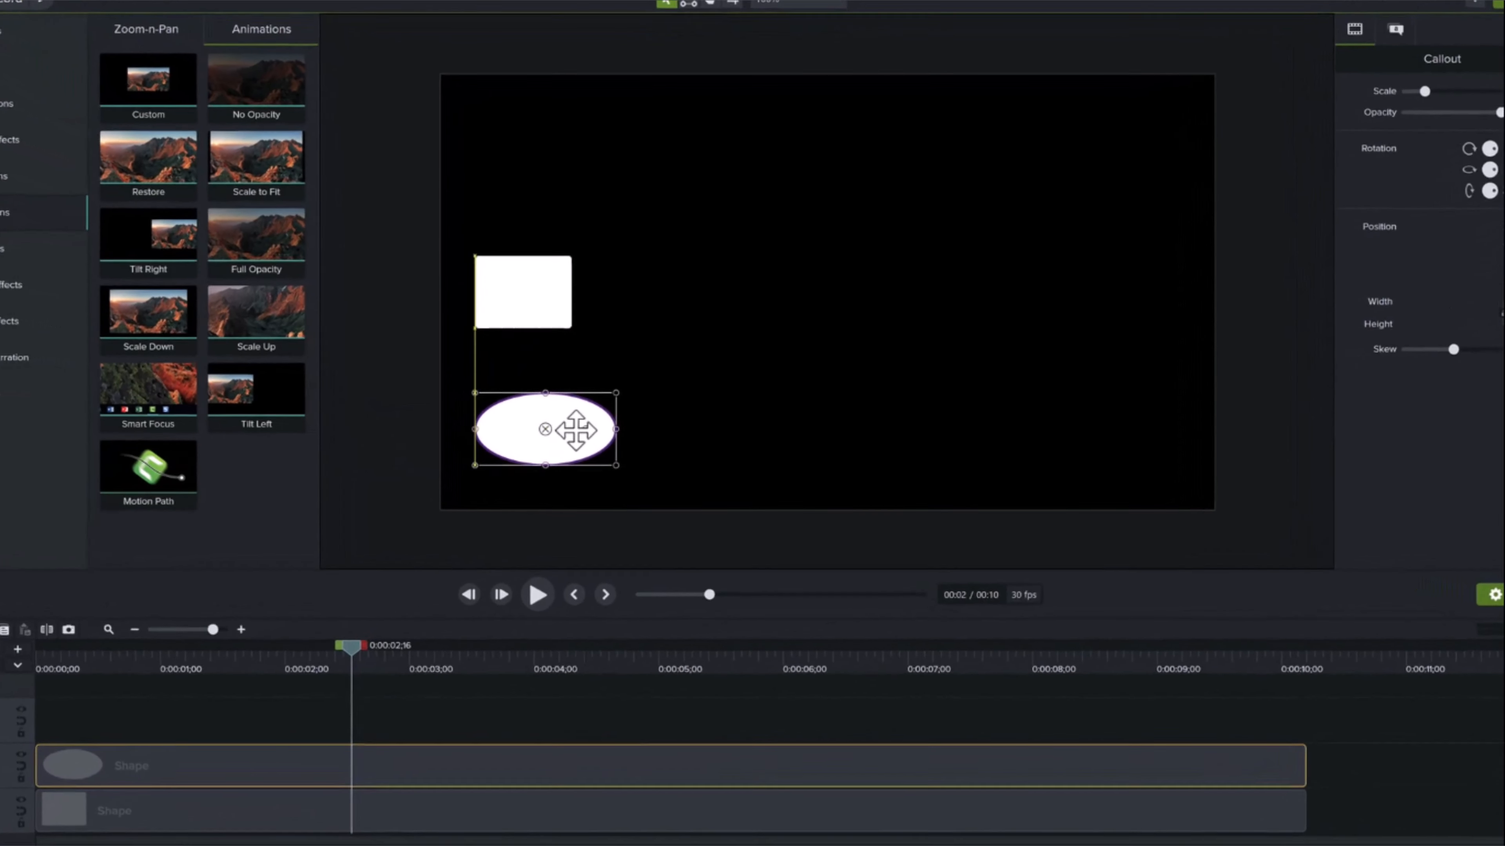
click(698, 369)
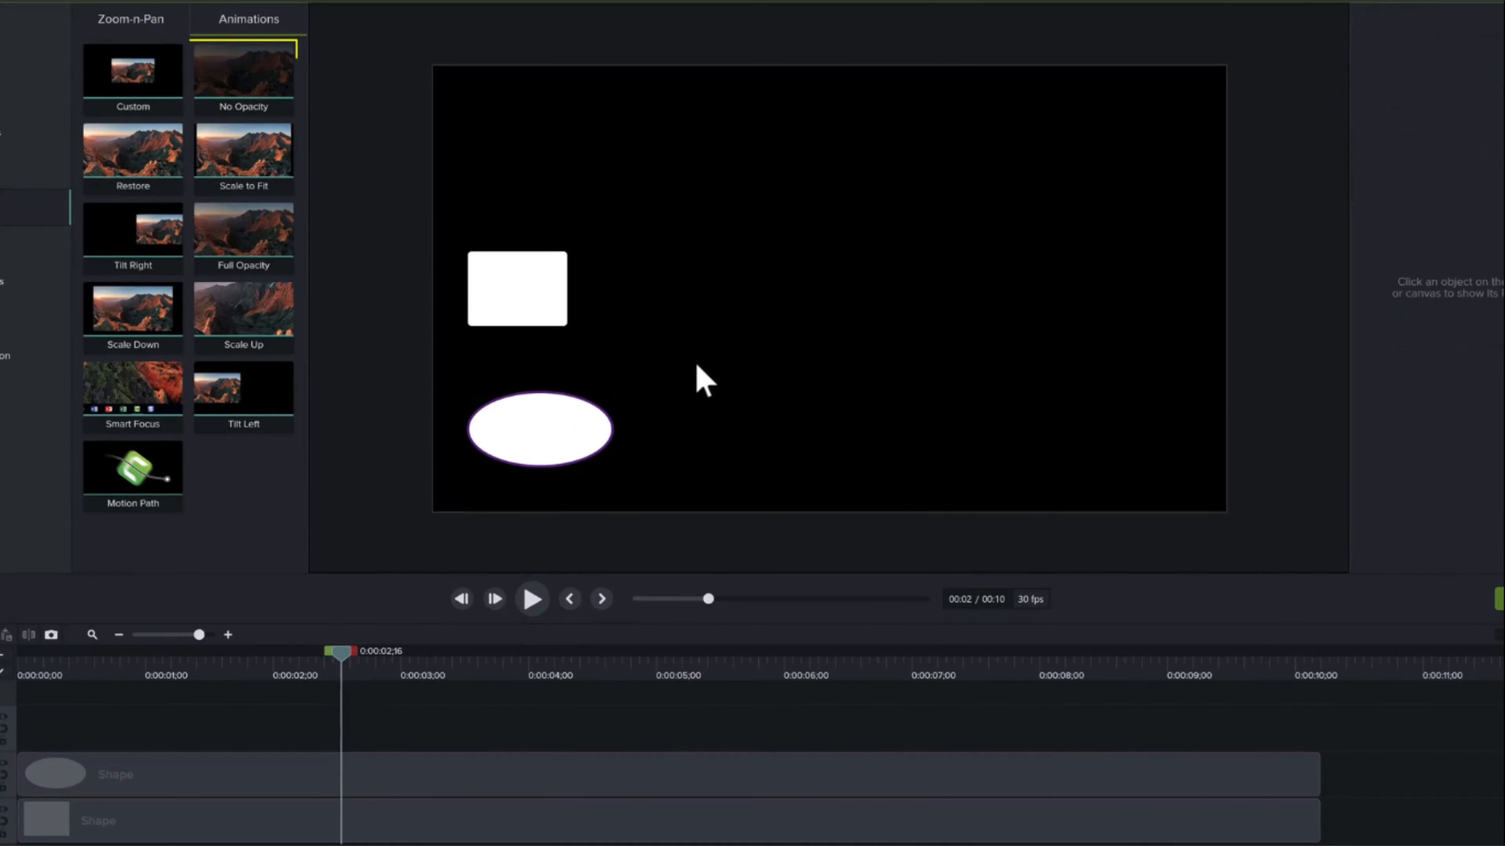
Add a No Opacity animation to the rectangle clip ending just before 2 seconds and scrub through the fade-out
click(548, 300)
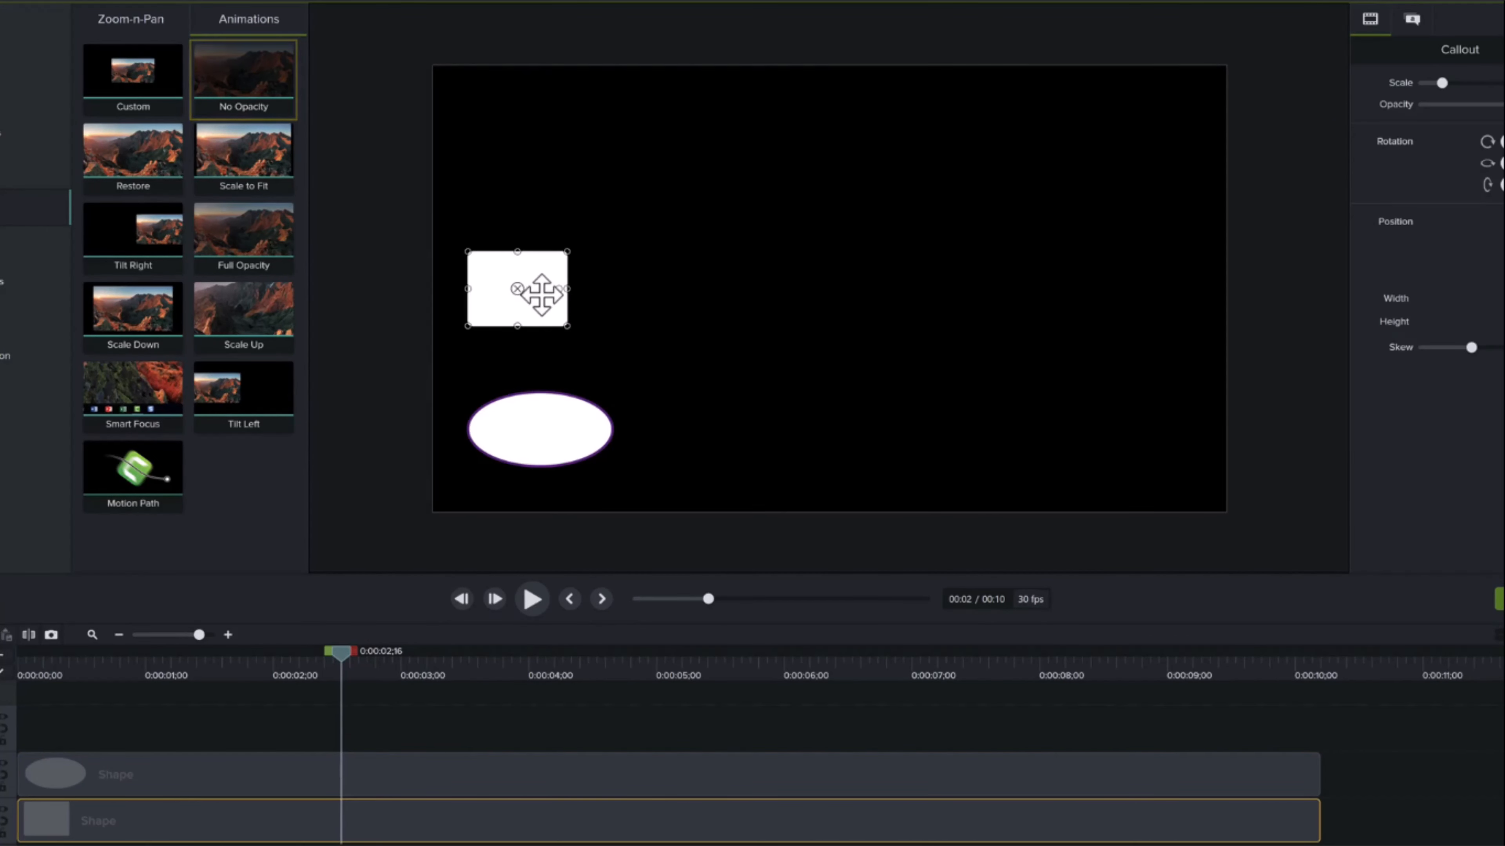
drag(224, 54, 256, 824)
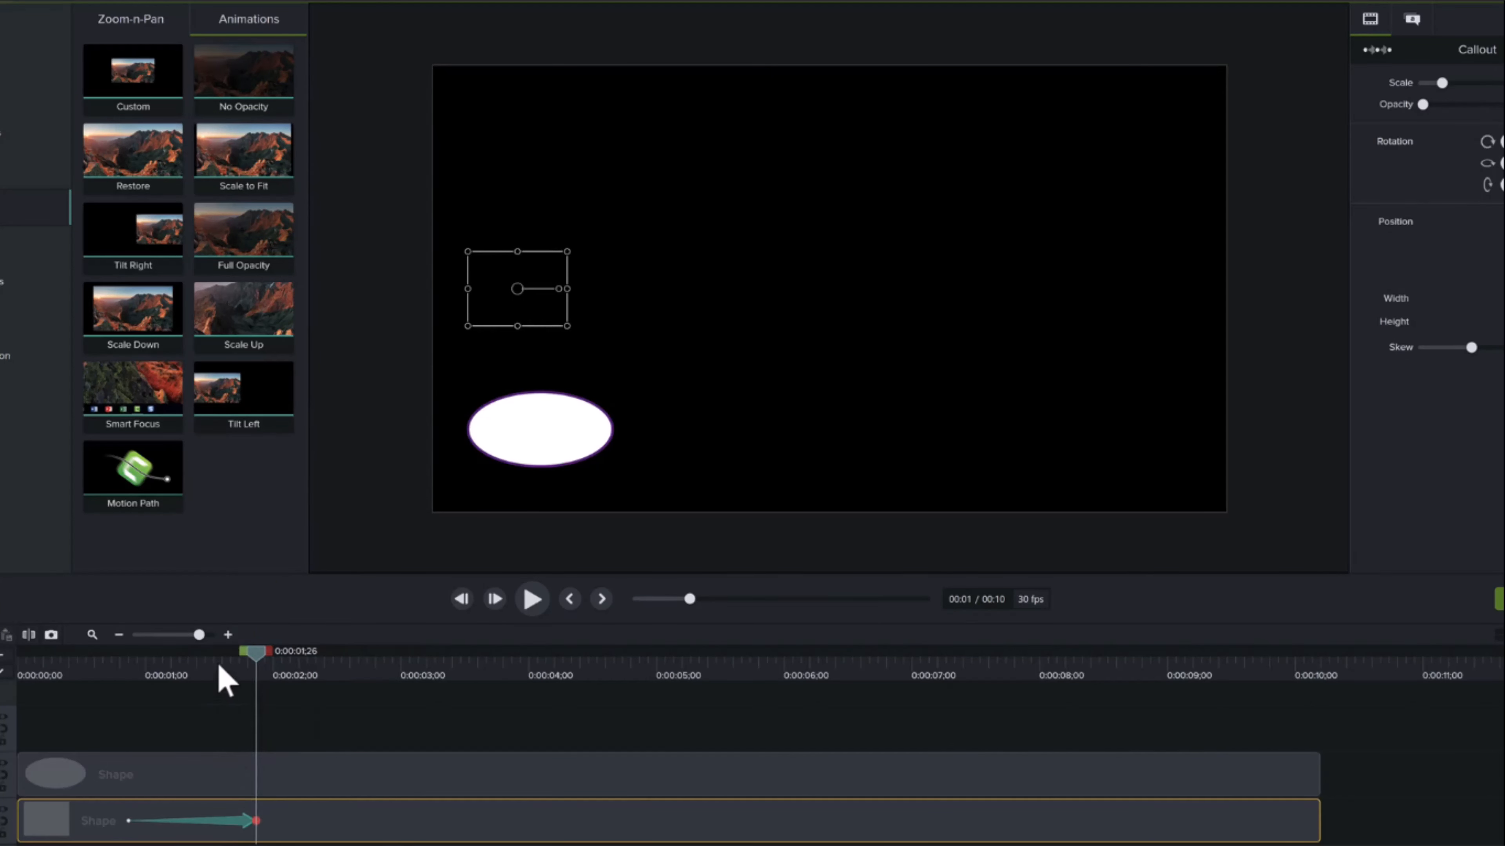
drag(218, 663, 456, 666)
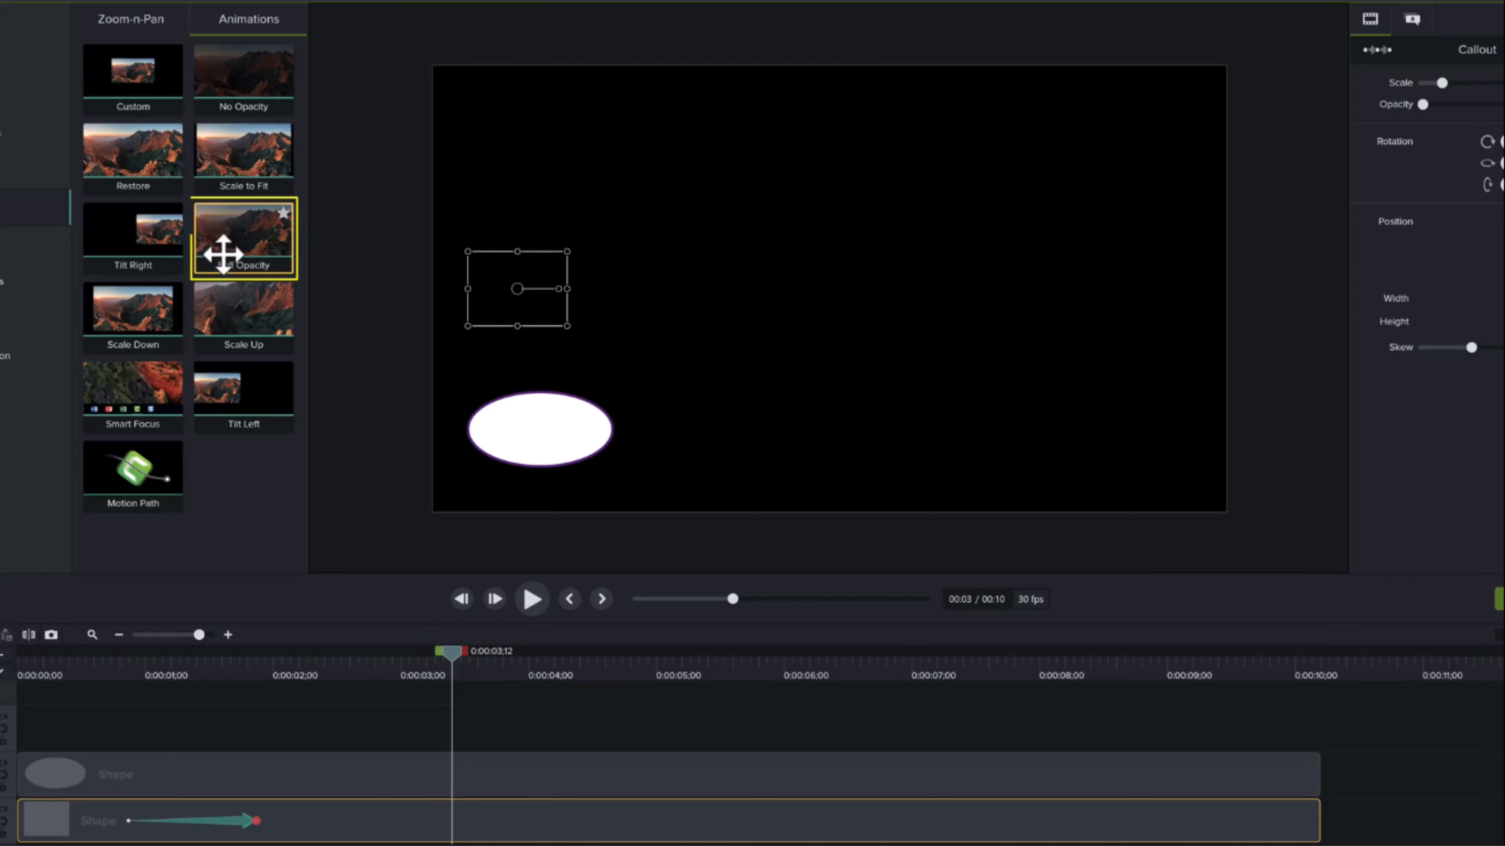
Add a Full Opacity animation to the ellipse clip ending at about 3 seconds, with the opacity at its start set to 0%
drag(219, 252, 428, 774)
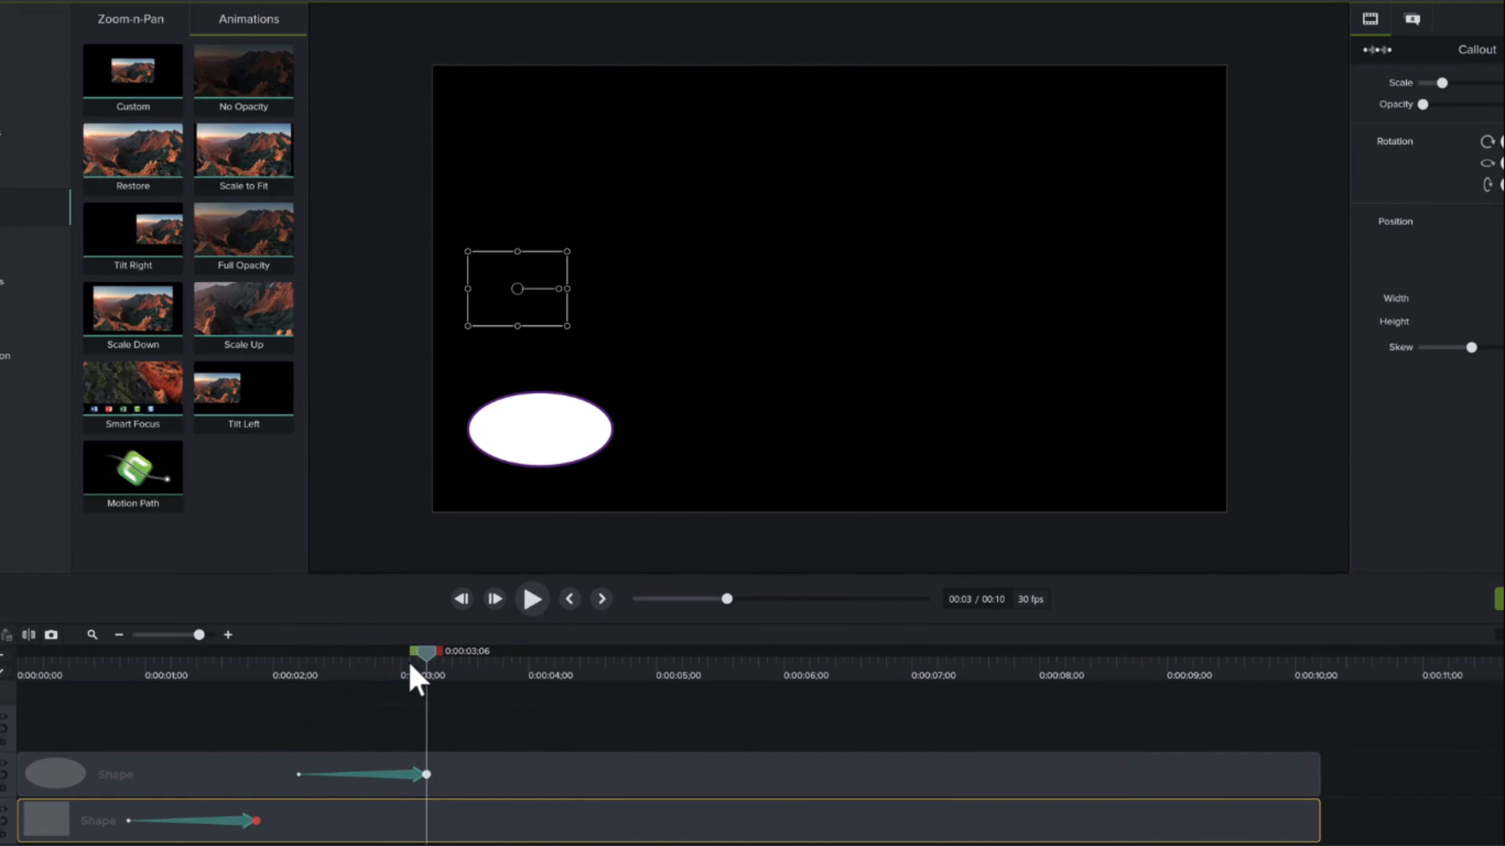
drag(413, 672, 286, 676)
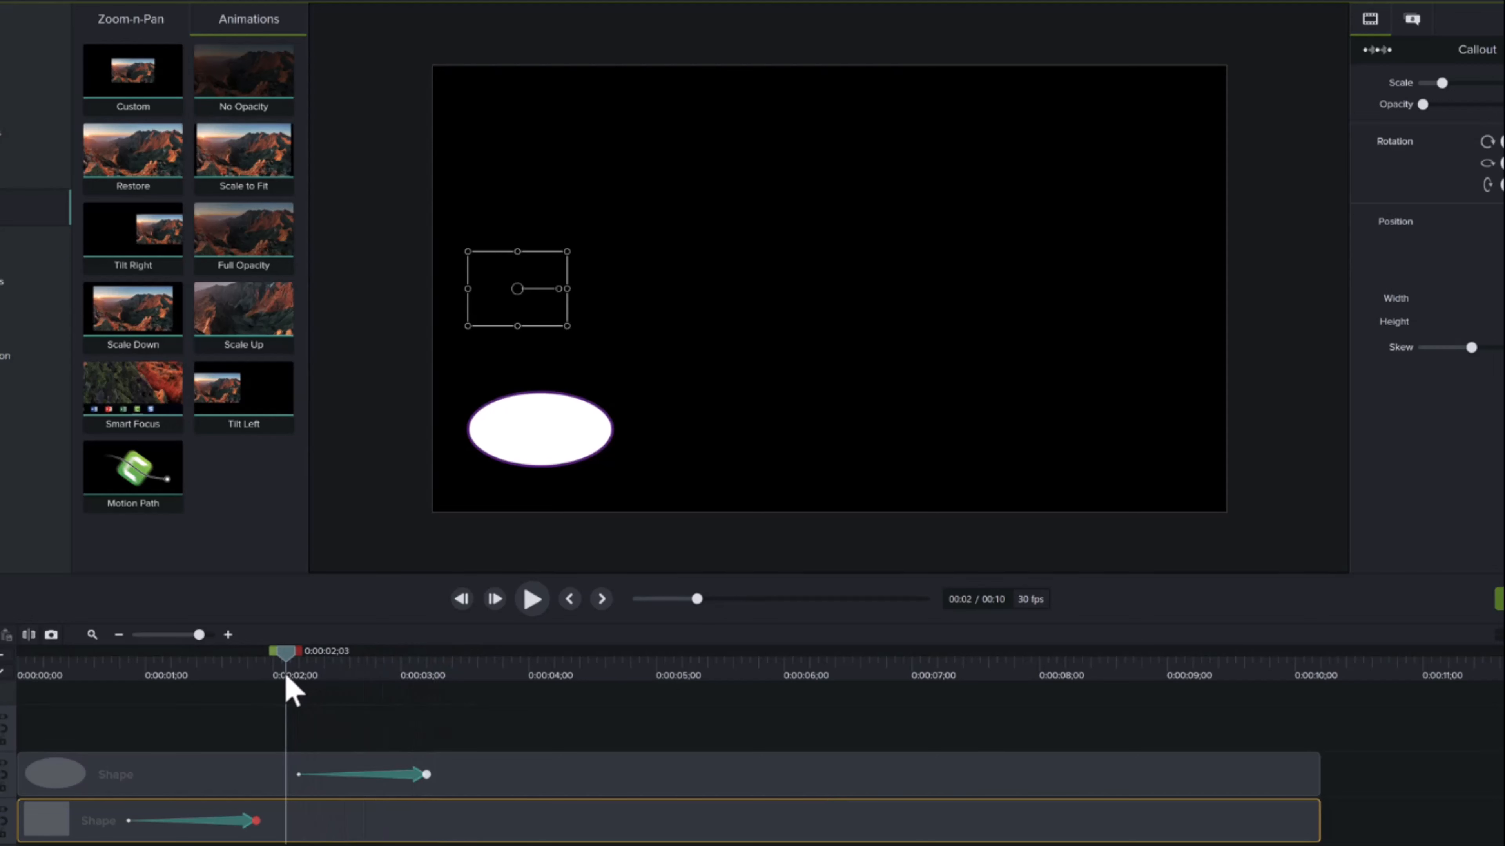
click(298, 776)
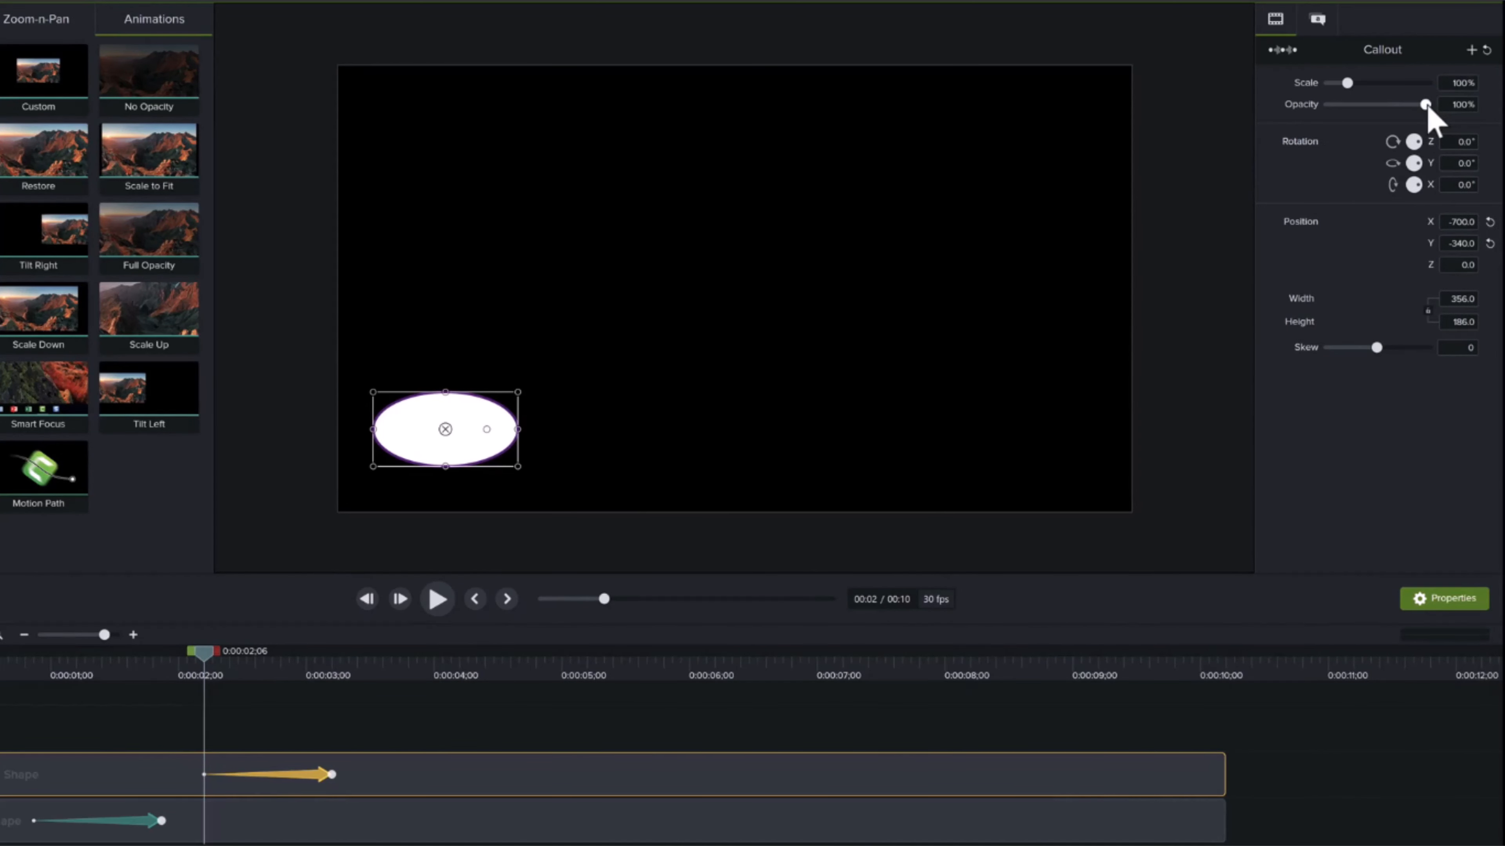
drag(1426, 105, 1313, 105)
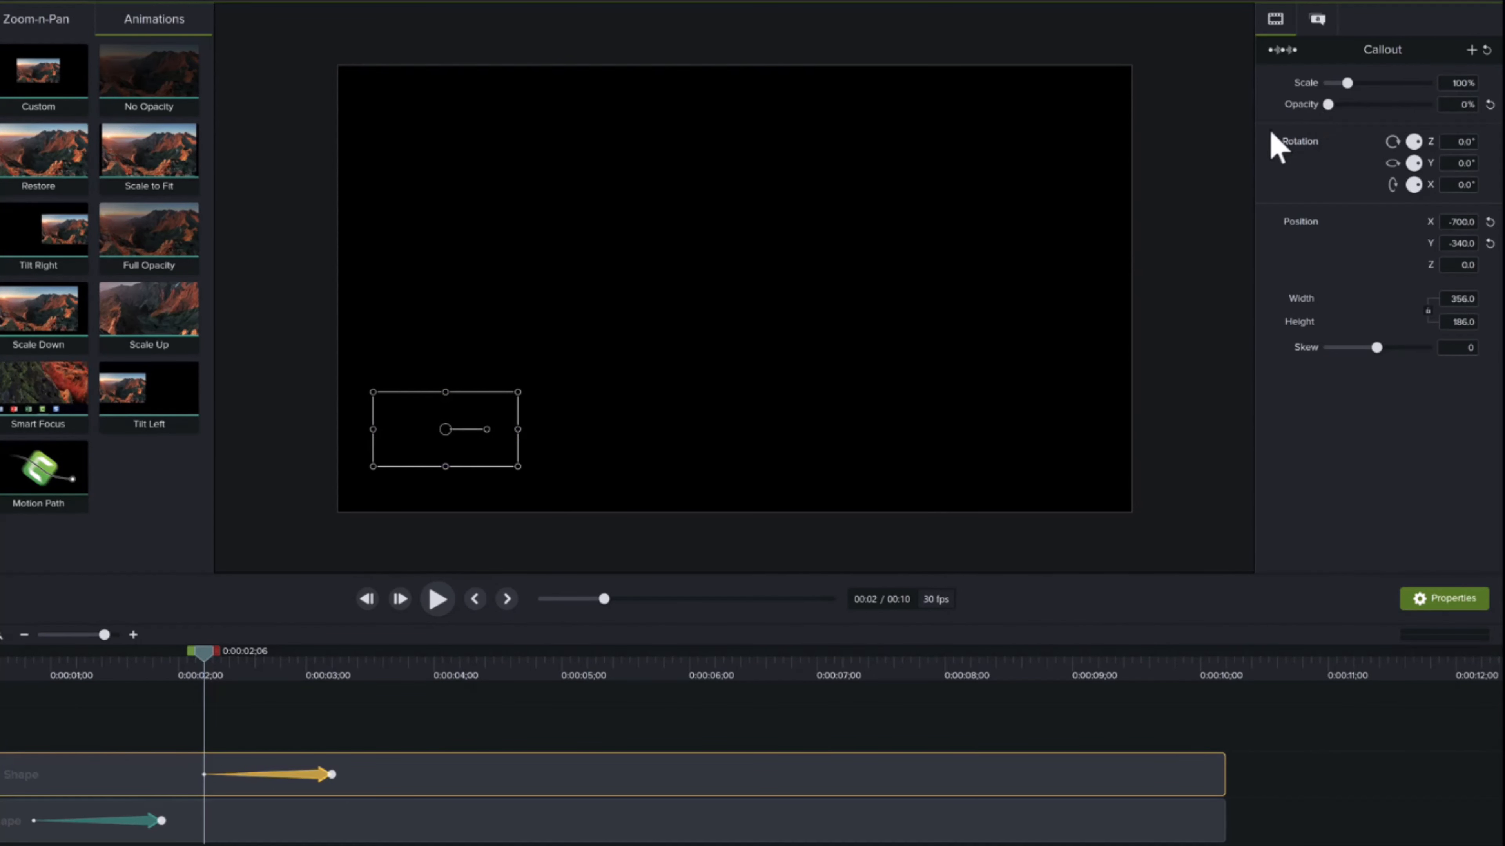
drag(202, 681, 348, 682)
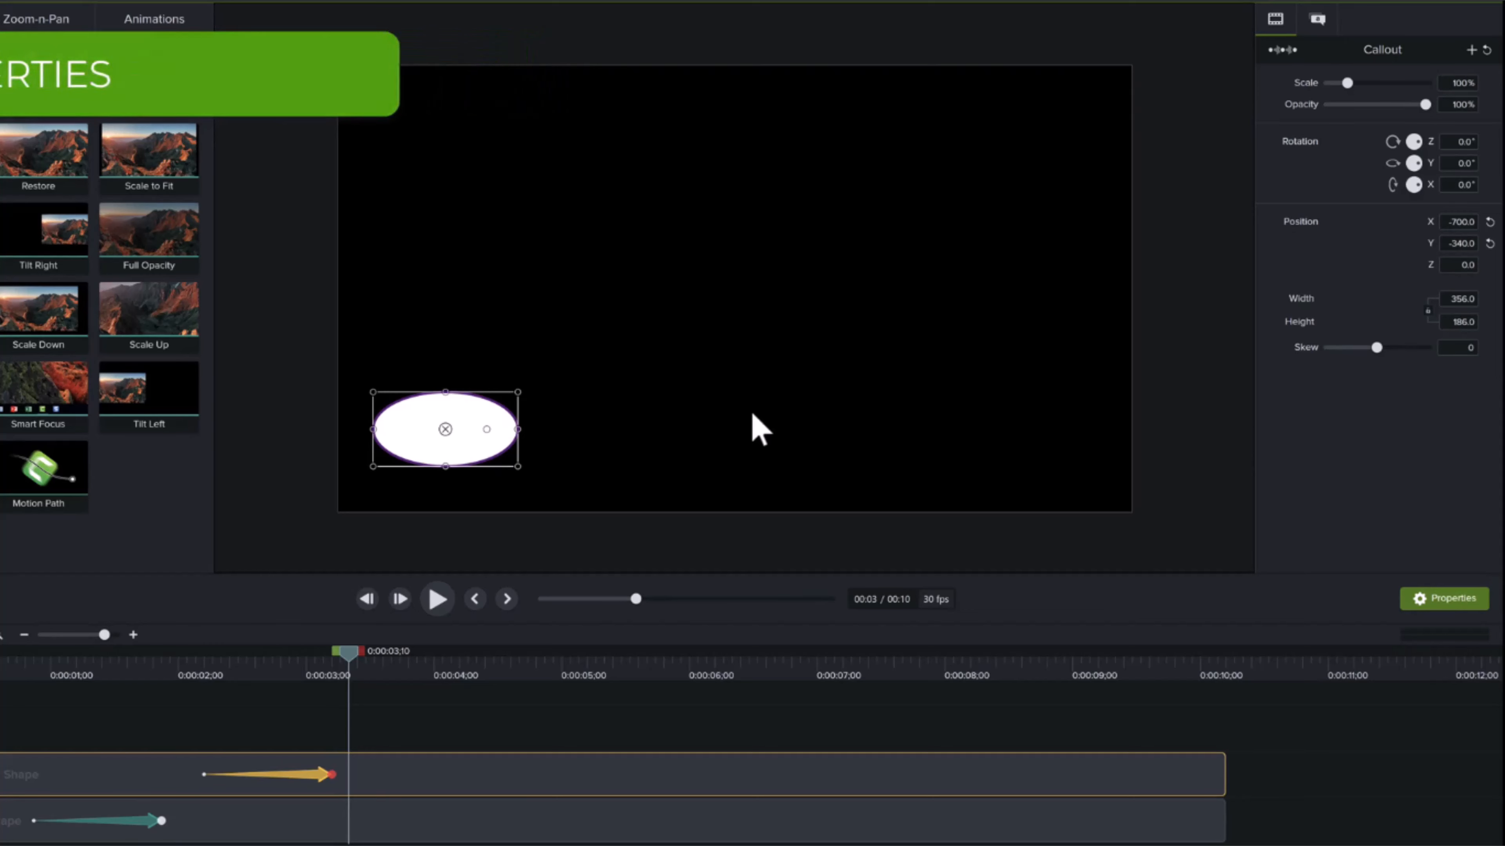
Enlarge the ellipse after its fade-in to about 630 by 327 and add a Restore animation ending between 4 and 5 seconds
drag(518, 392, 631, 334)
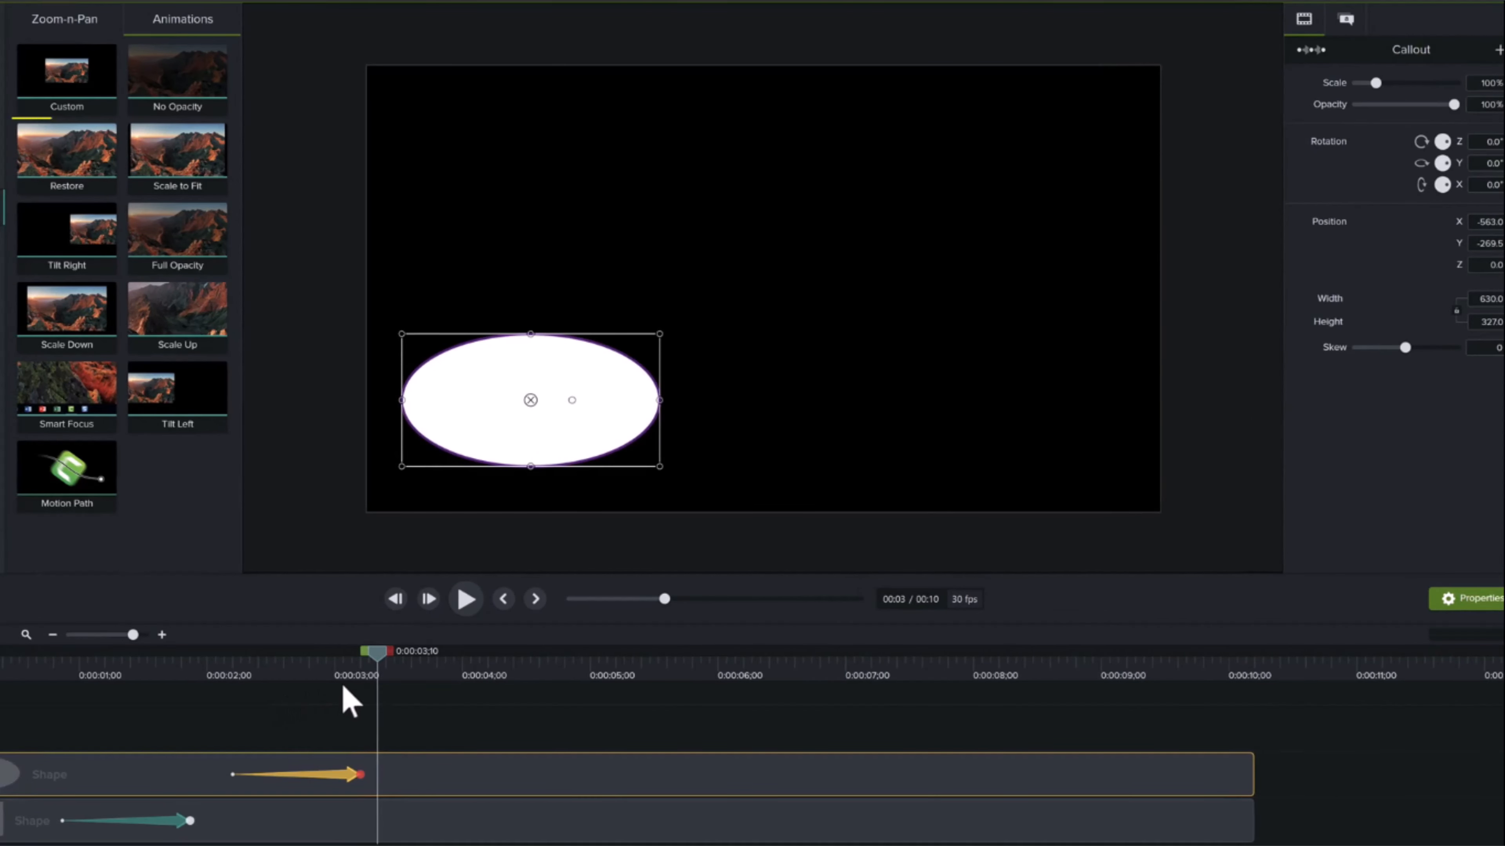
drag(340, 688, 460, 696)
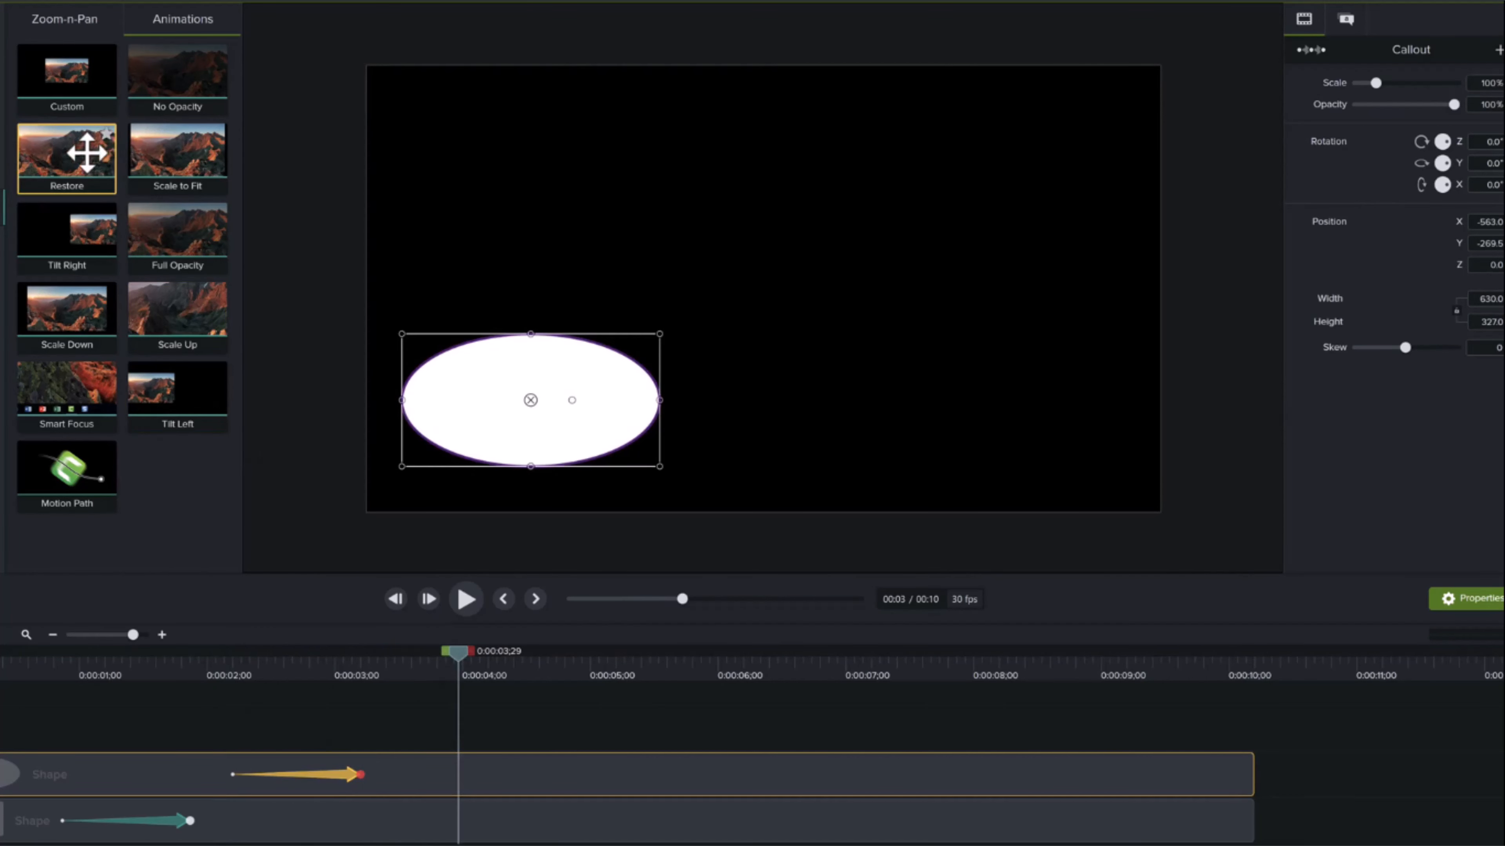
drag(87, 153, 552, 778)
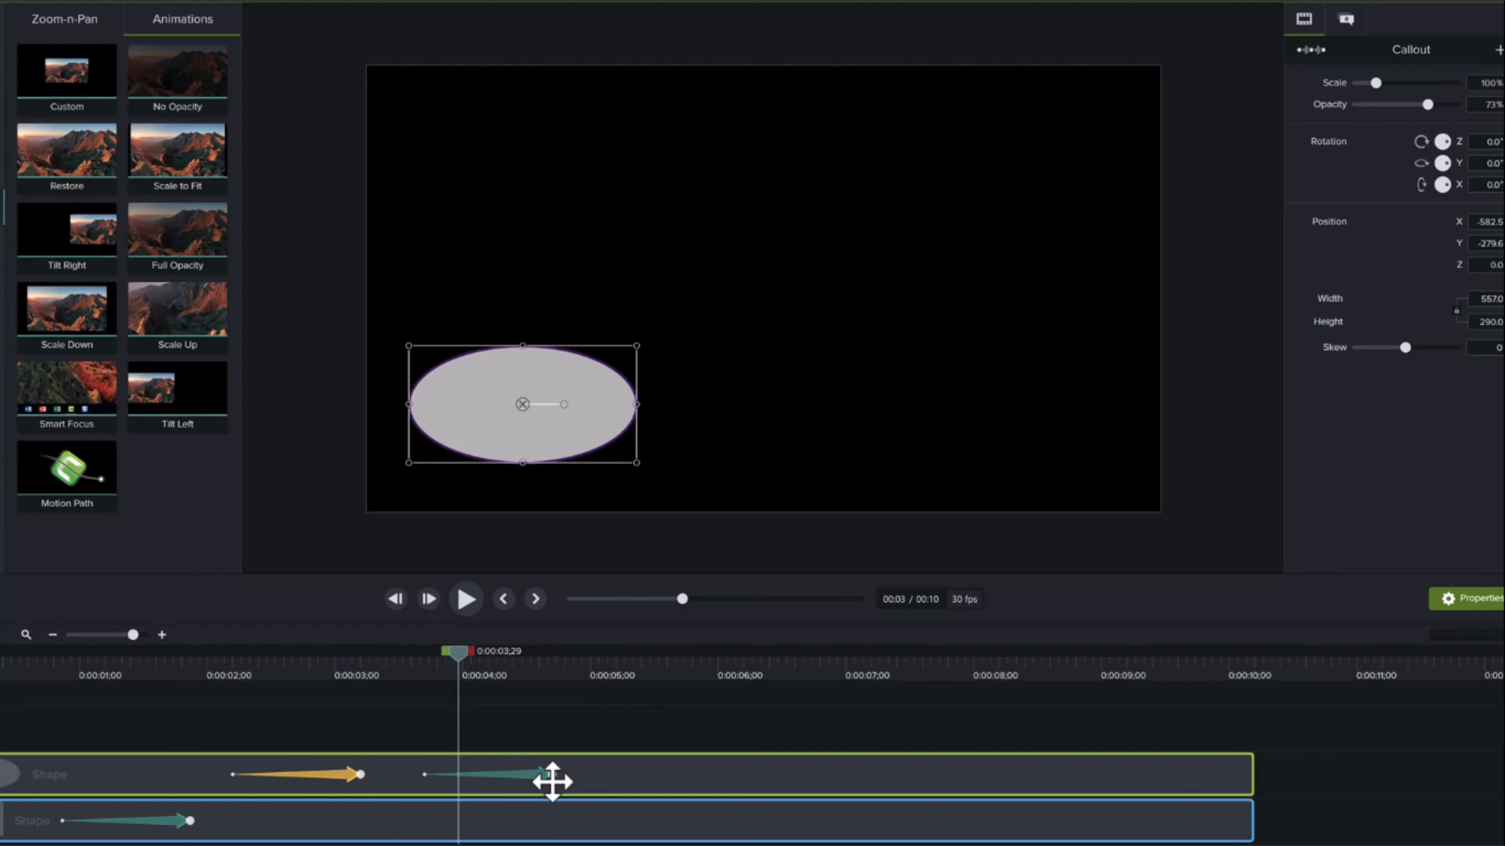
drag(552, 781, 552, 778)
drag(457, 694, 593, 699)
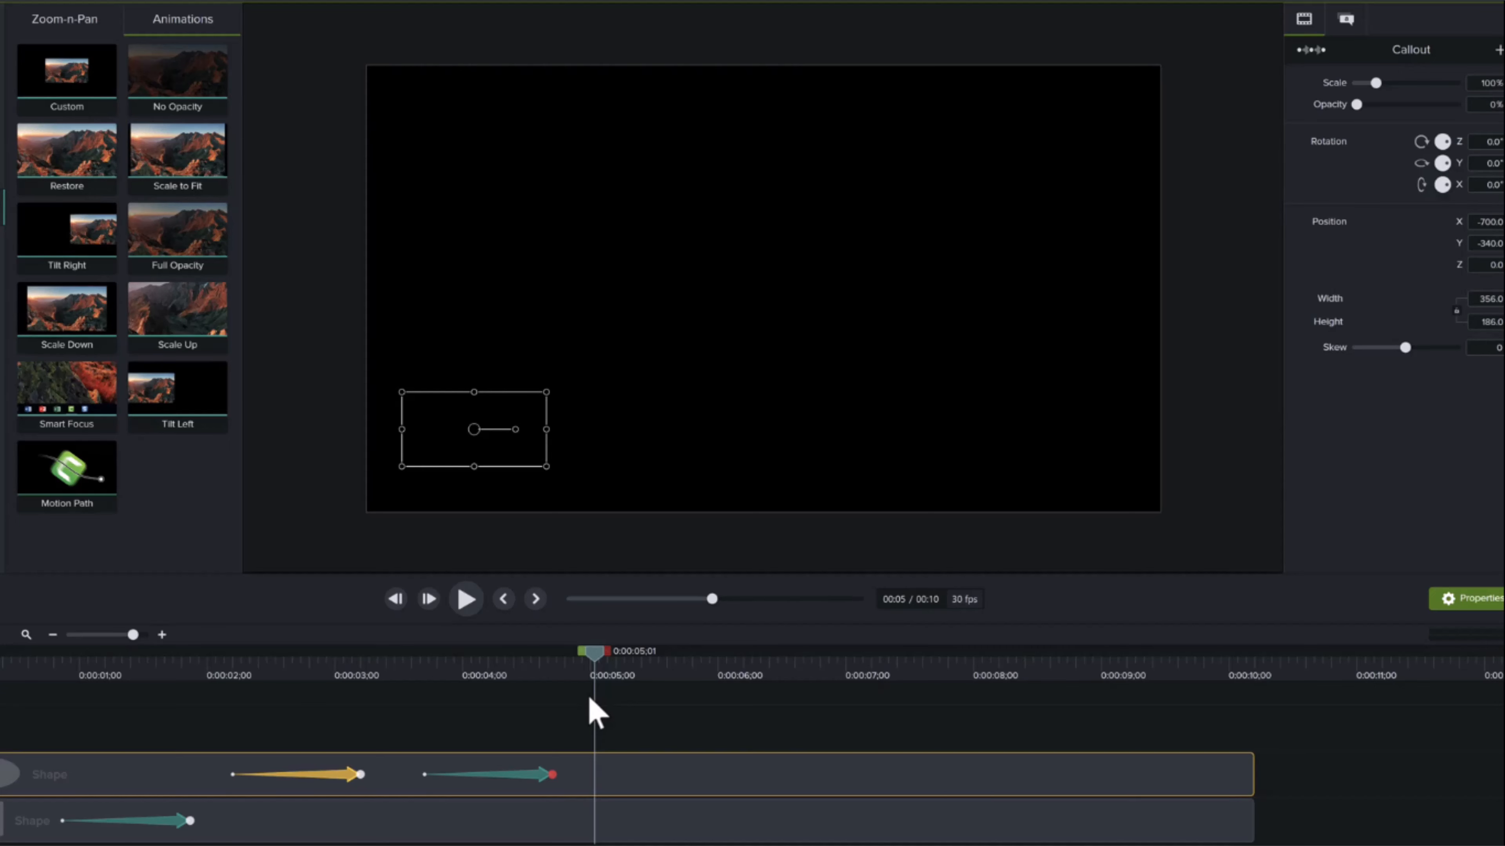
Replace the ellipse clip's Restore animation with a Scale to Fit animation at about 5 seconds and scrub through it
click(525, 777)
key(Delete)
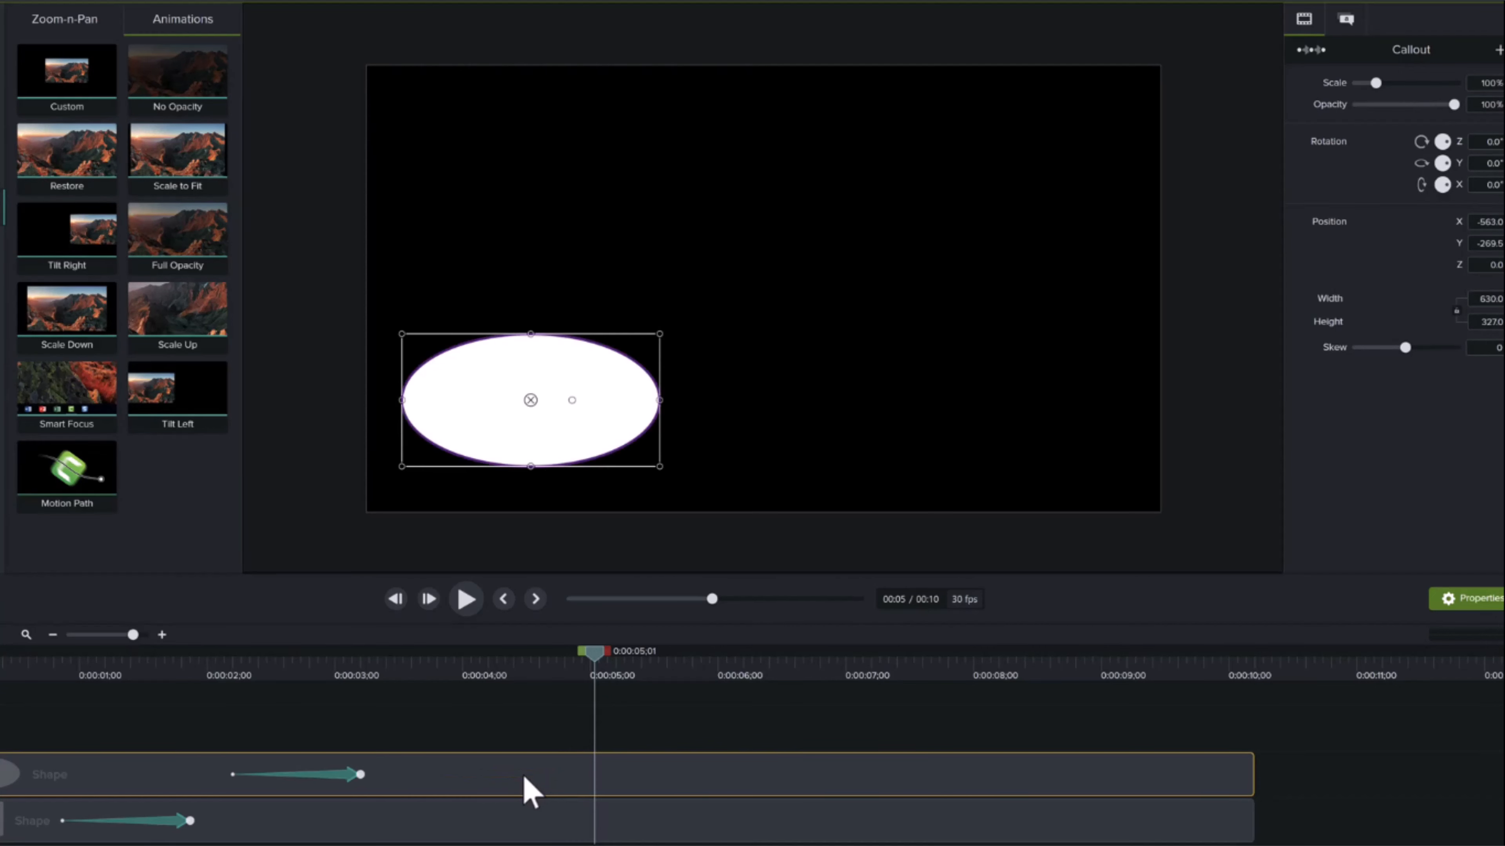
drag(157, 168, 573, 770)
click(425, 663)
drag(429, 673, 606, 699)
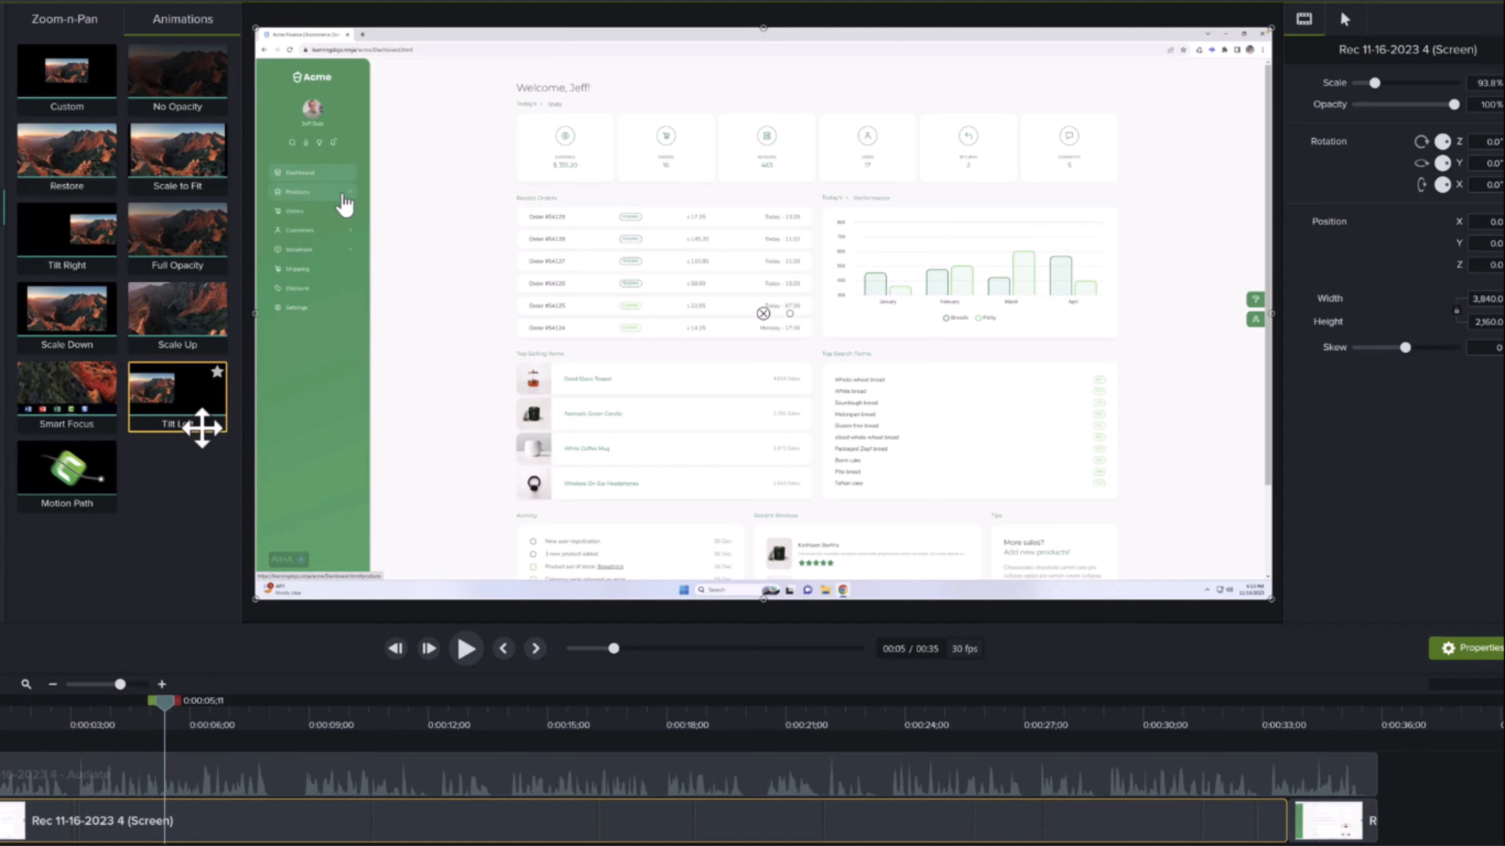
Try a Tilt Left animation on the screen recording clip between 6 and 7 seconds, scrub through it and delete it
drag(201, 426, 210, 813)
drag(183, 721, 248, 726)
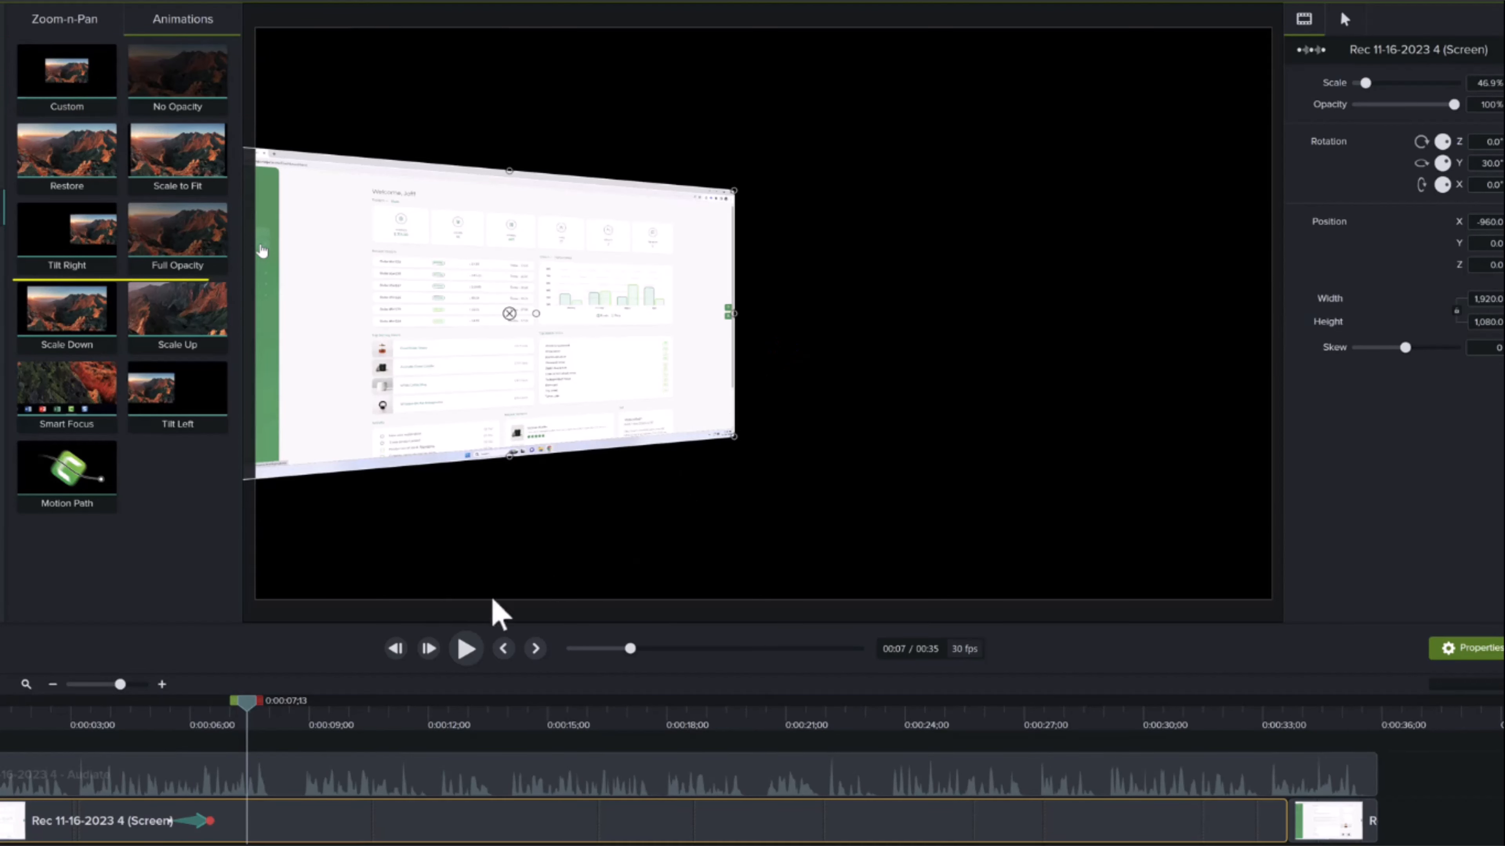
click(188, 821)
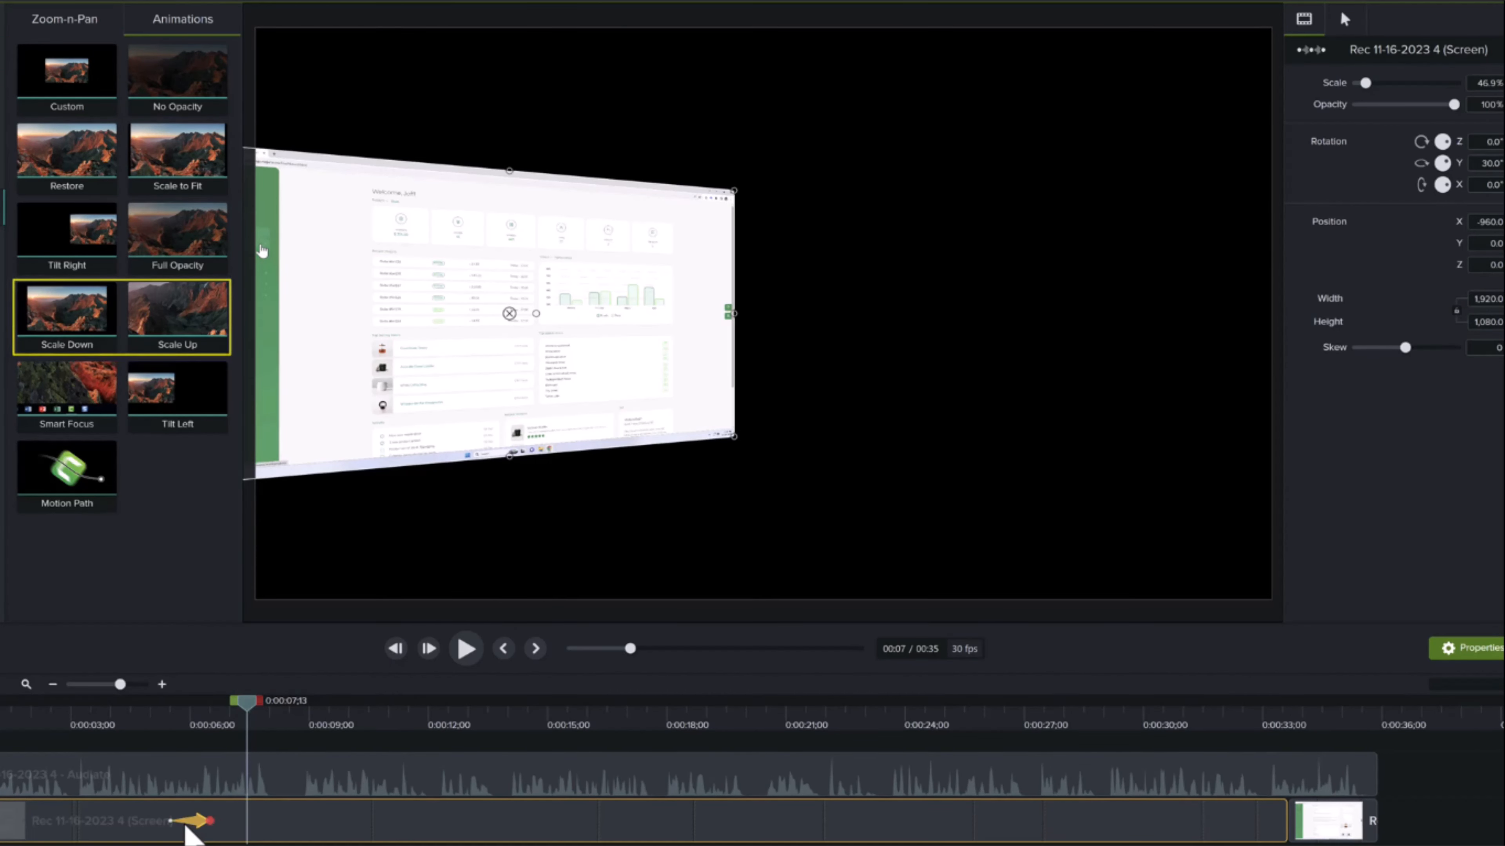
key(Delete)
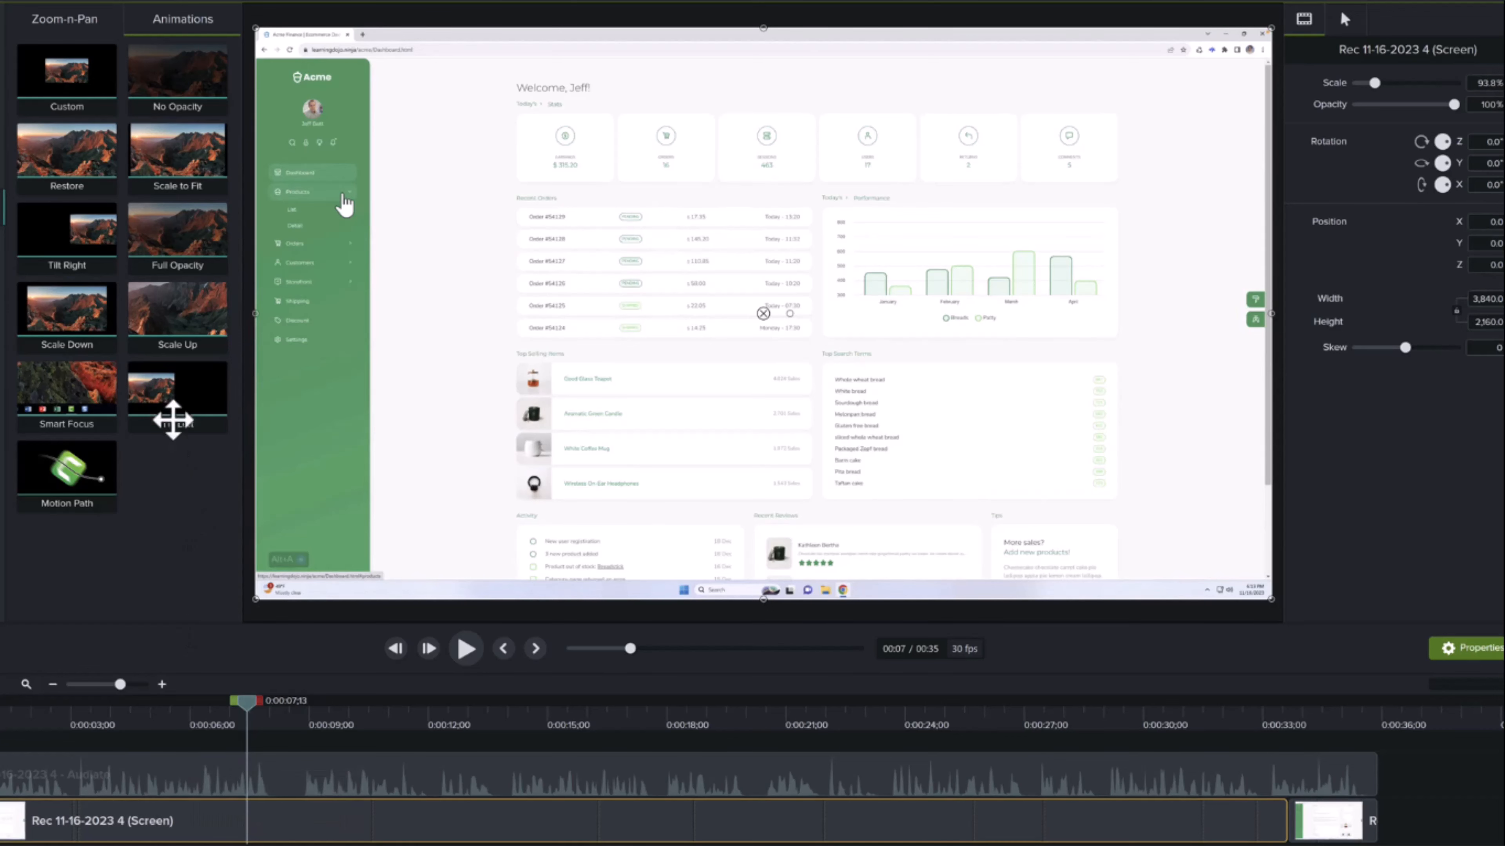
Add a Scale Up animation to the screen recording clip ending at about 7 seconds and increase its scale to about 150.7%
drag(167, 320, 228, 817)
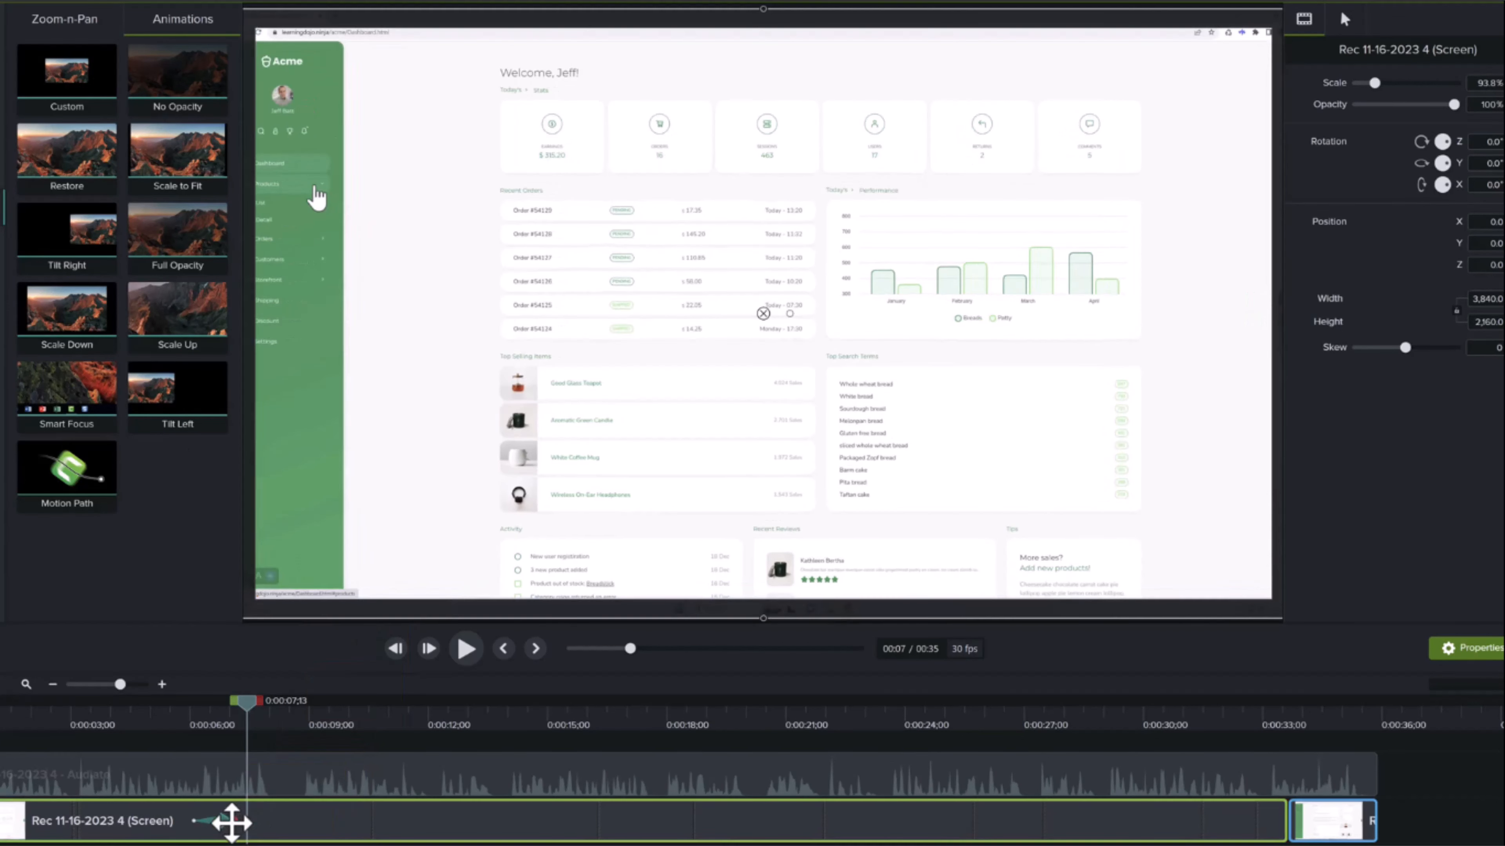
mouse_move(244, 702)
mouse_down()
mouse_move(185, 717)
mouse_move(245, 721)
mouse_up()
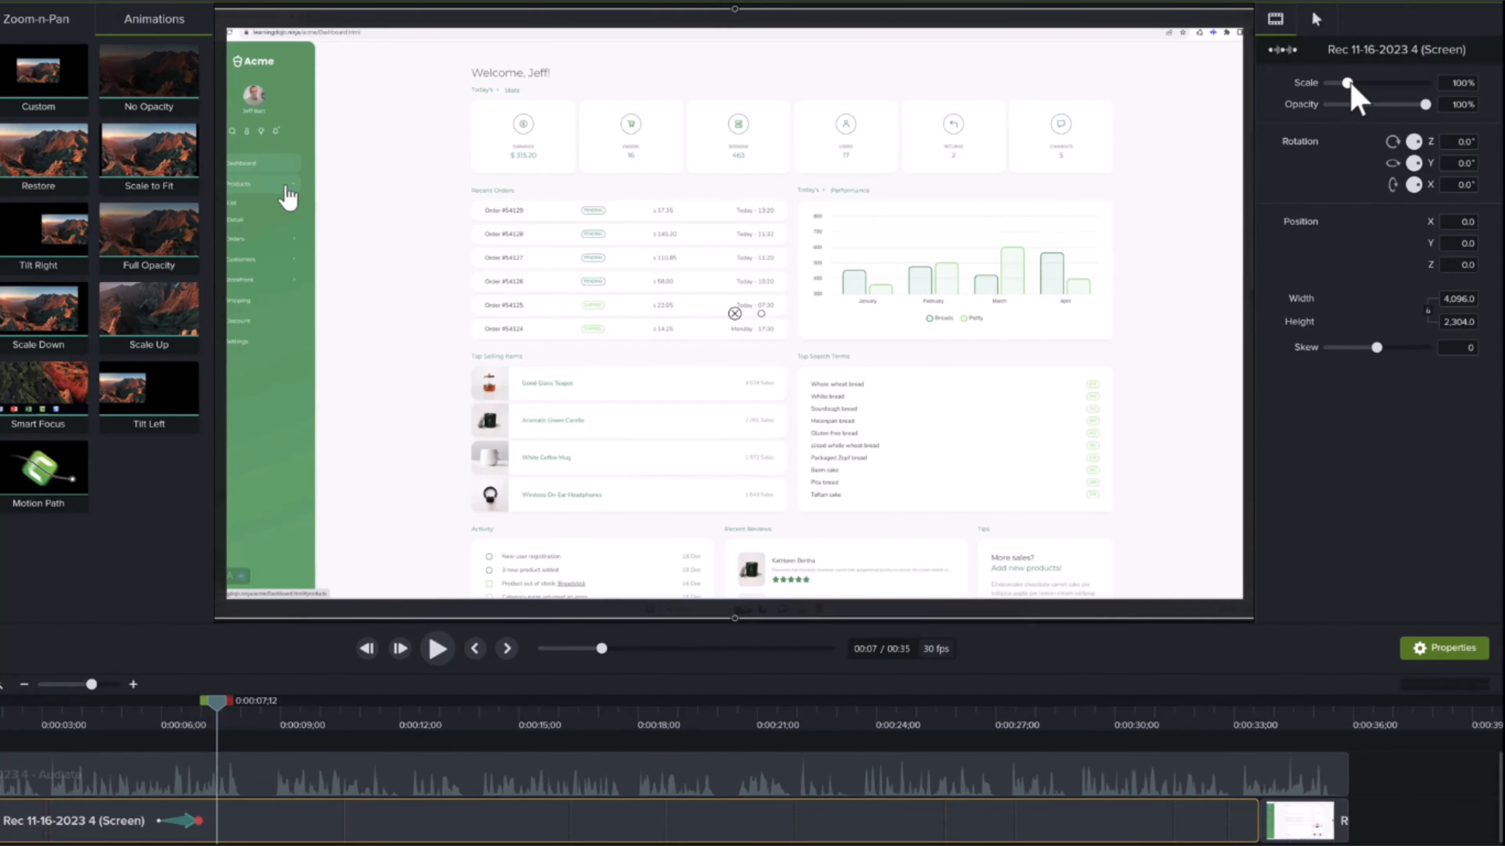
drag(1350, 83, 1357, 83)
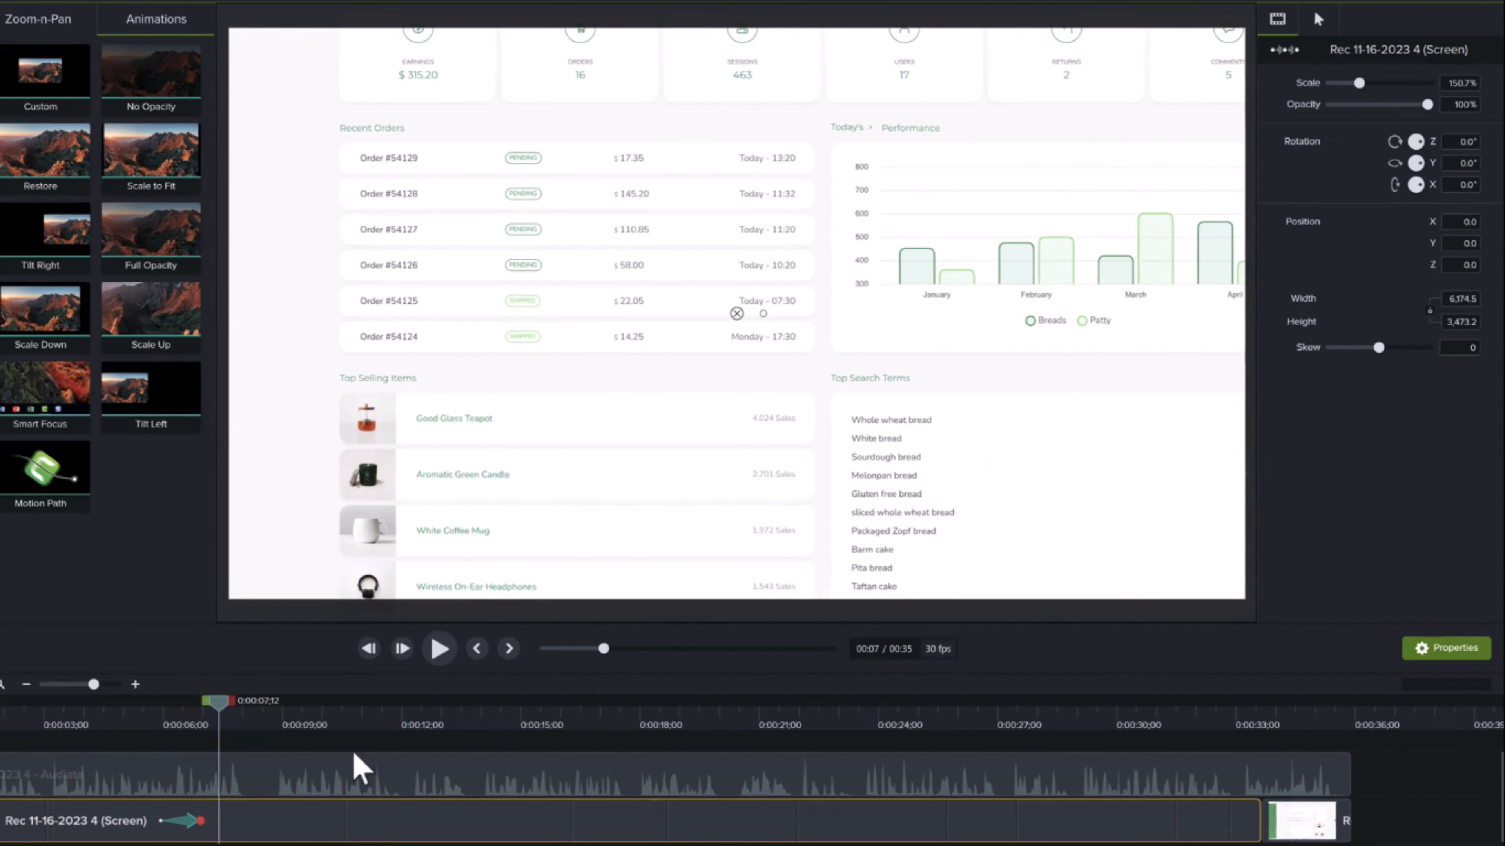
Add a Scale Down animation to the screen recording clip at about 10 seconds and scrub through the zoom-out
click(305, 719)
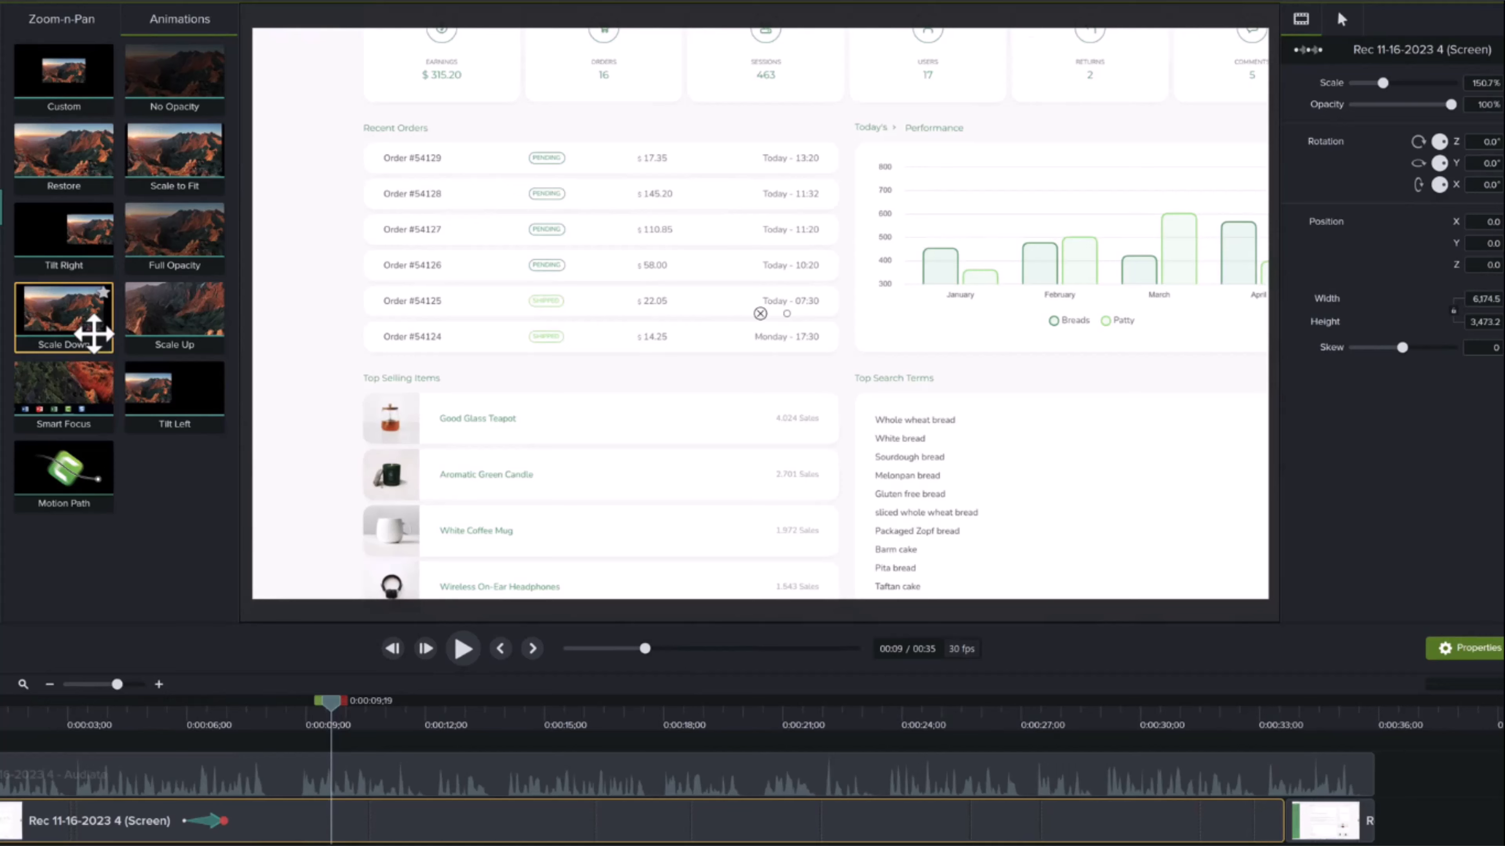
drag(94, 333, 355, 818)
click(350, 721)
drag(353, 719, 388, 721)
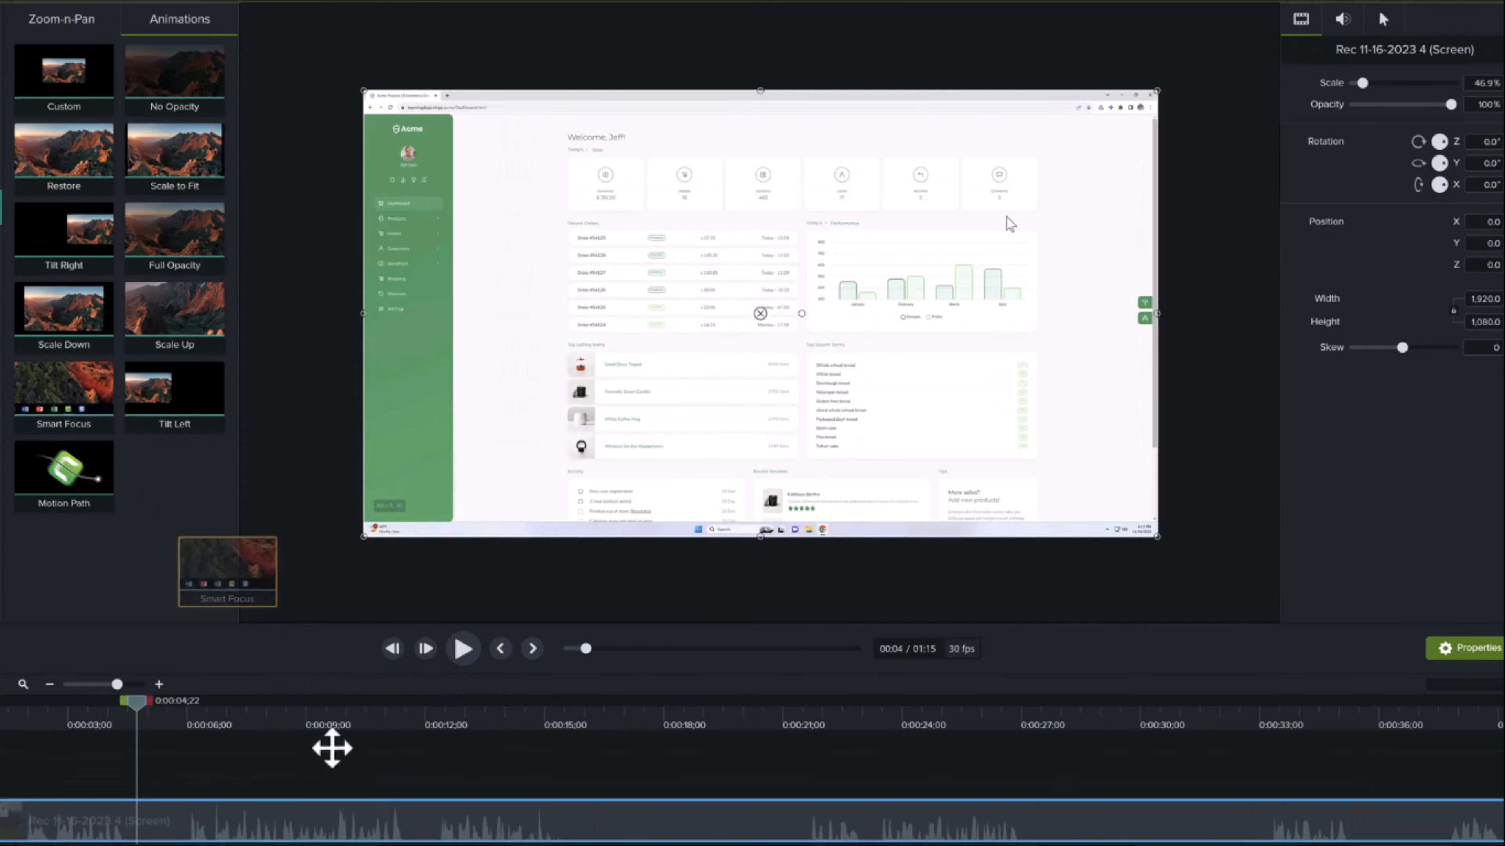
Apply the Smart Focus animation to the 1:15 screen recording clip
drag(382, 805, 386, 818)
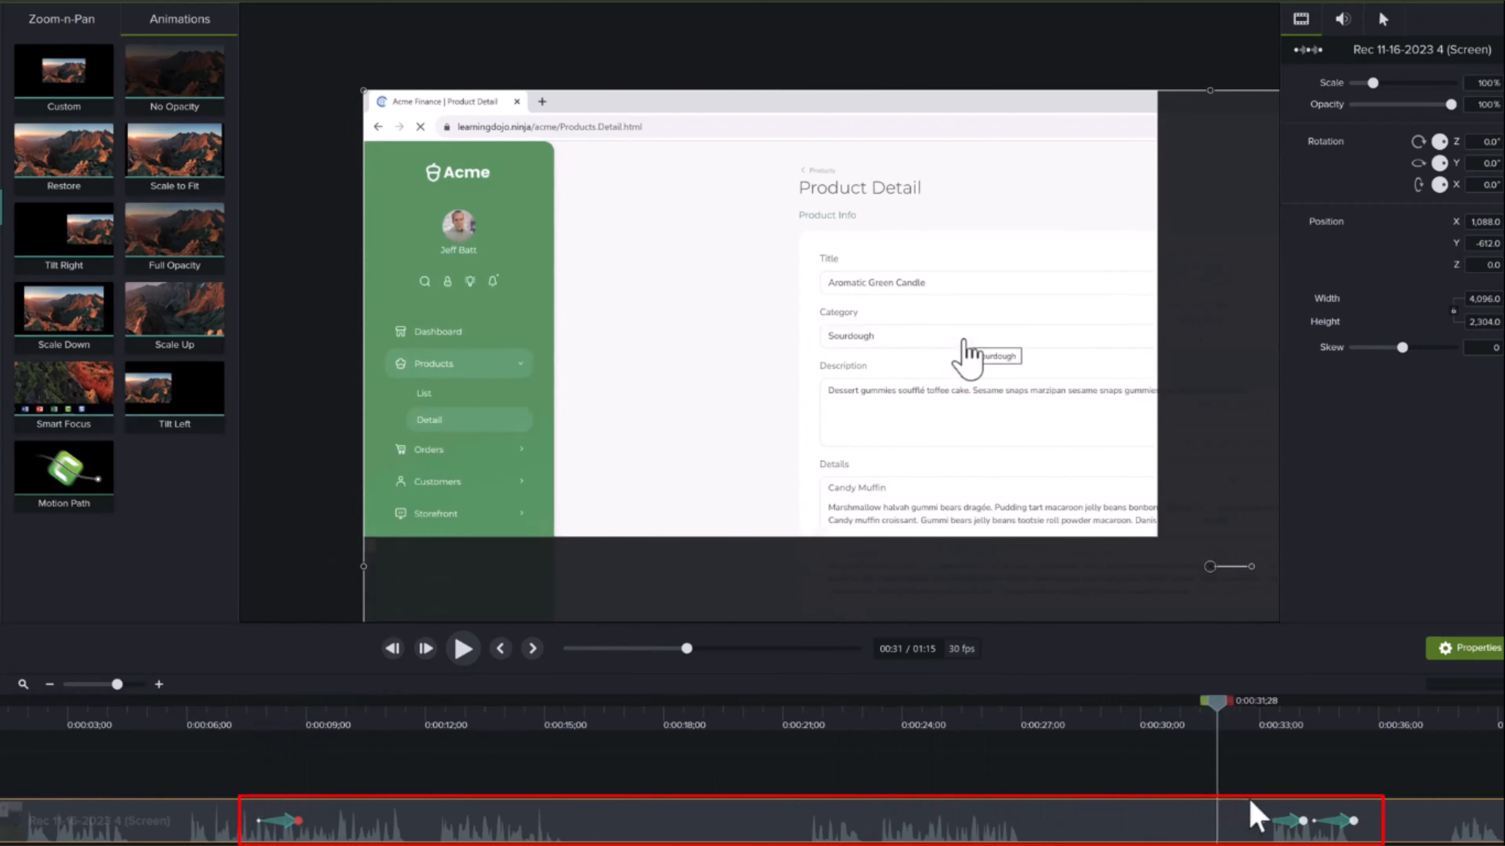
Scrub through the Smart Focus zooms on the screen recording clip between about 15 and 36 seconds and undo the last change
drag(1251, 802, 1378, 800)
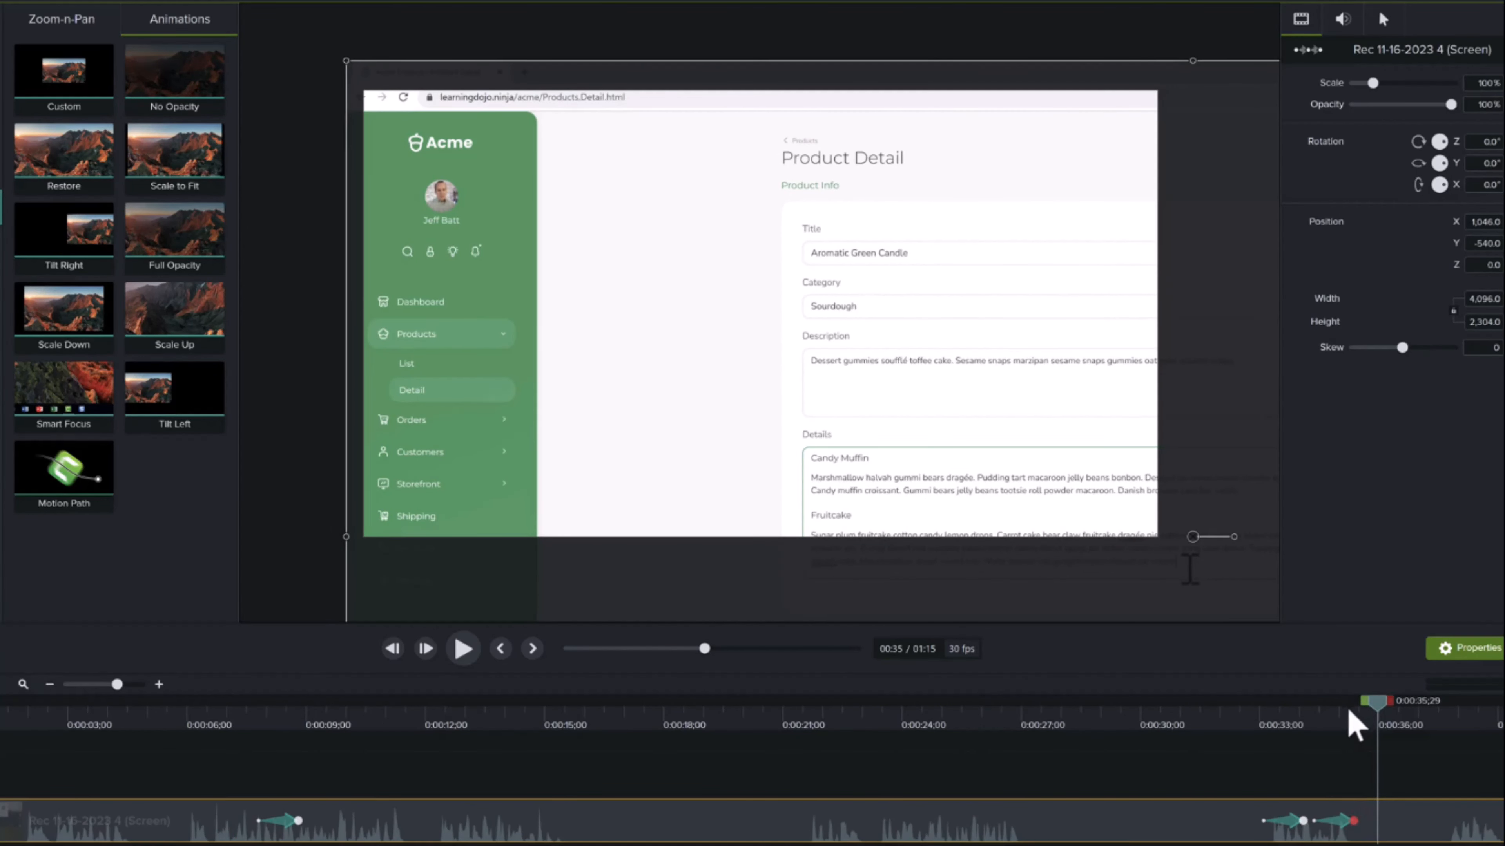
drag(1333, 719, 573, 750)
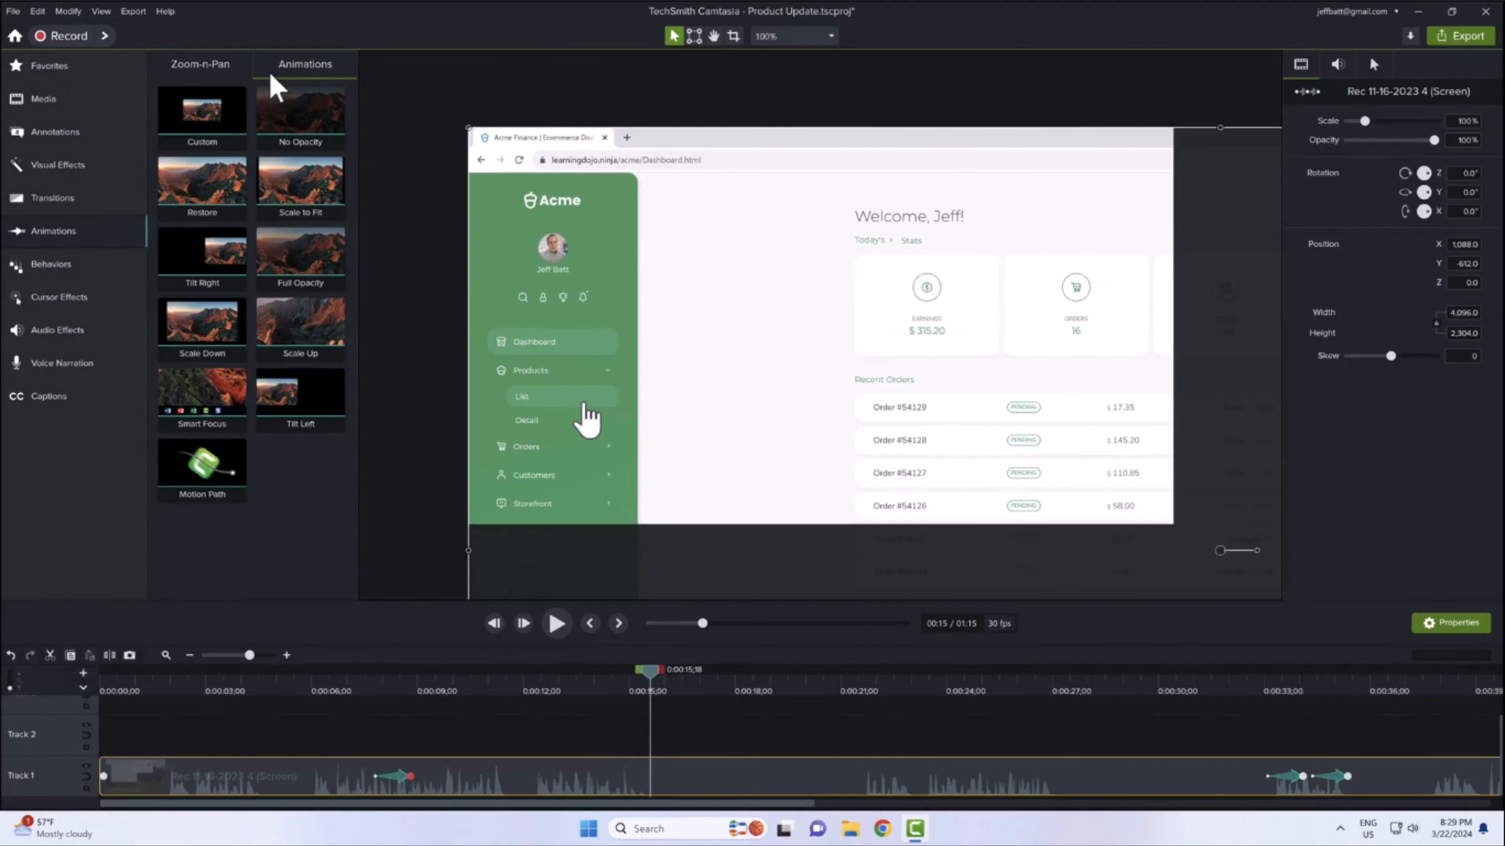
key(ctrl+z)
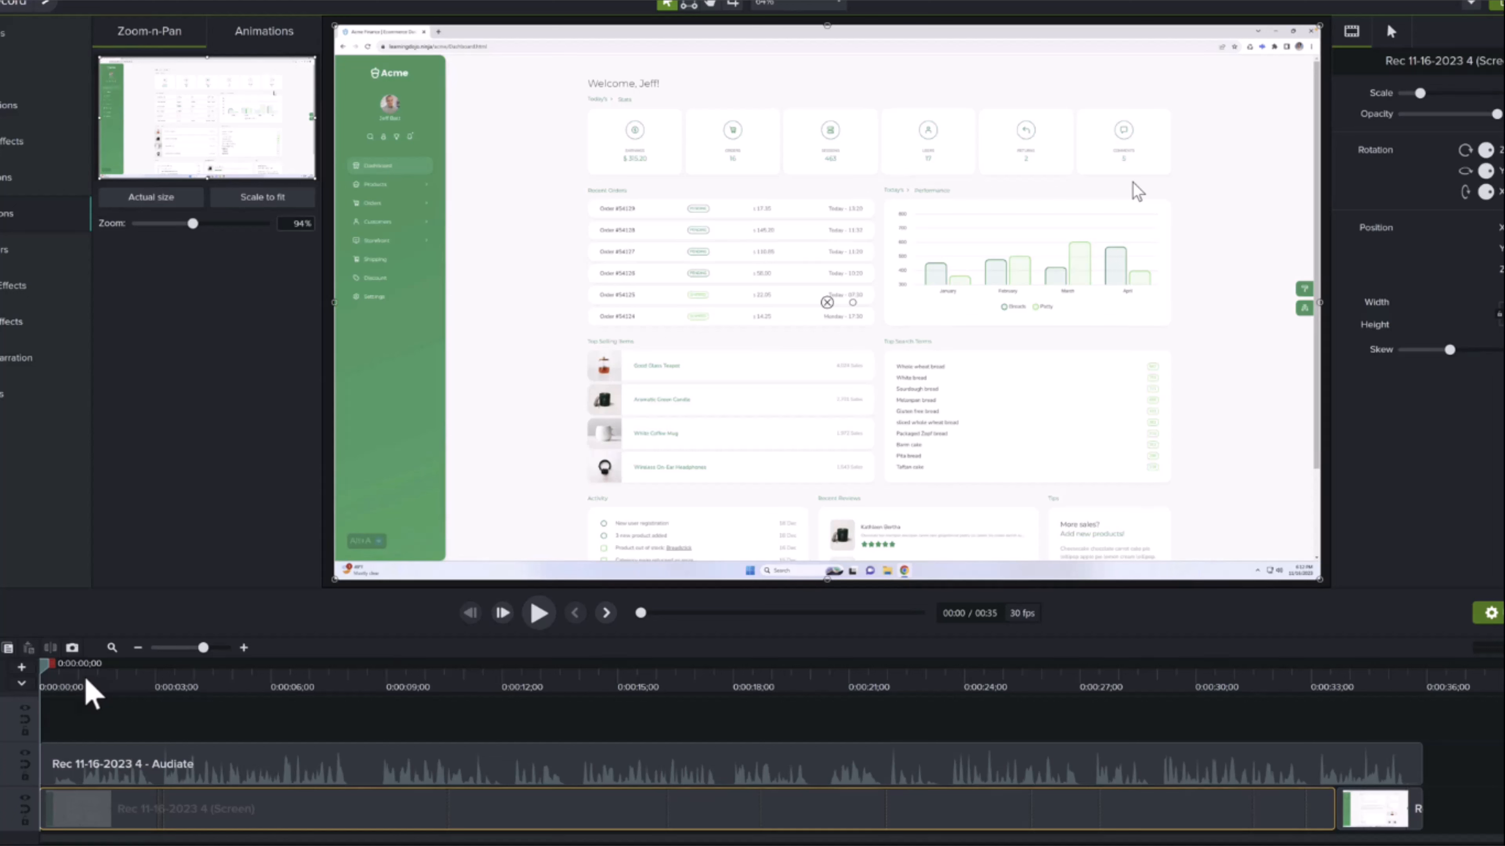
At about 3 seconds, create a Zoom-n-Pan animation at 148% zoom and pan it to the dashboard's chart and top search terms
drag(91, 693, 168, 693)
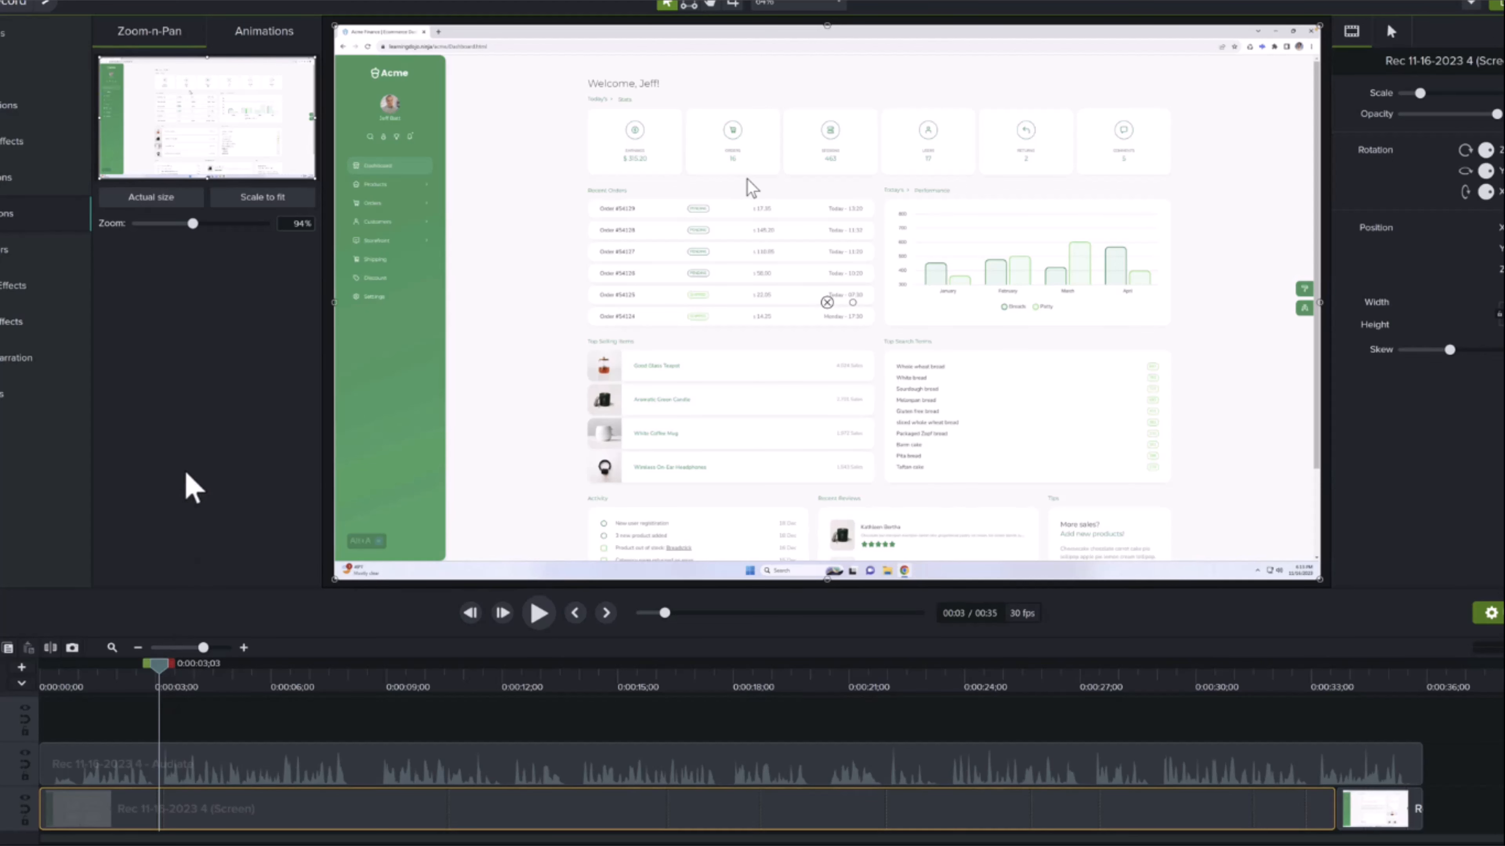
drag(193, 224, 234, 226)
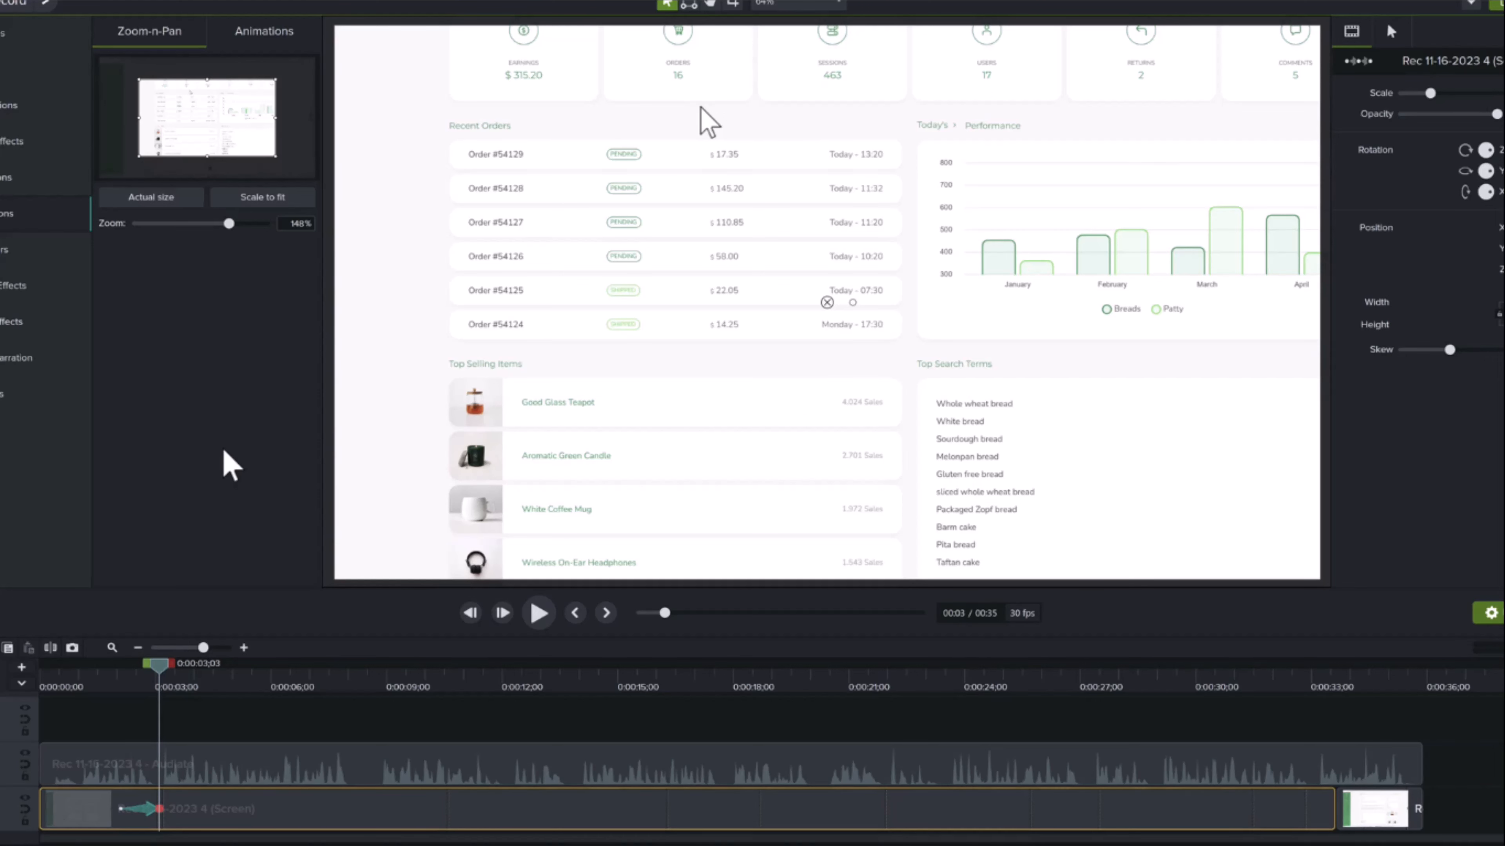
drag(231, 134, 277, 145)
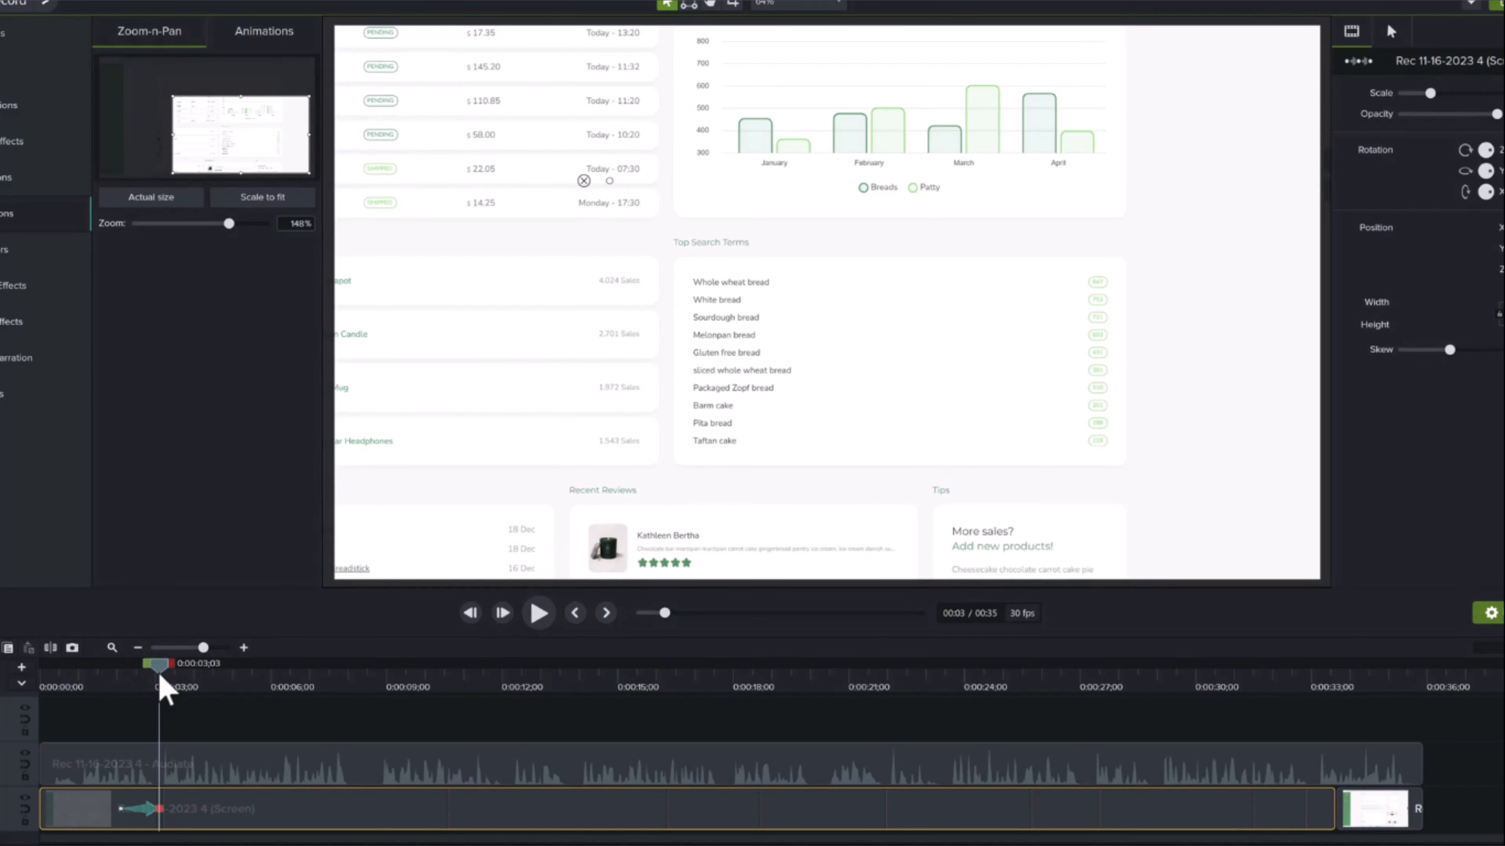
At about 6 seconds, add a pan to the dashboard's upper-left area with the side menu and scrub back through it
drag(158, 688, 269, 679)
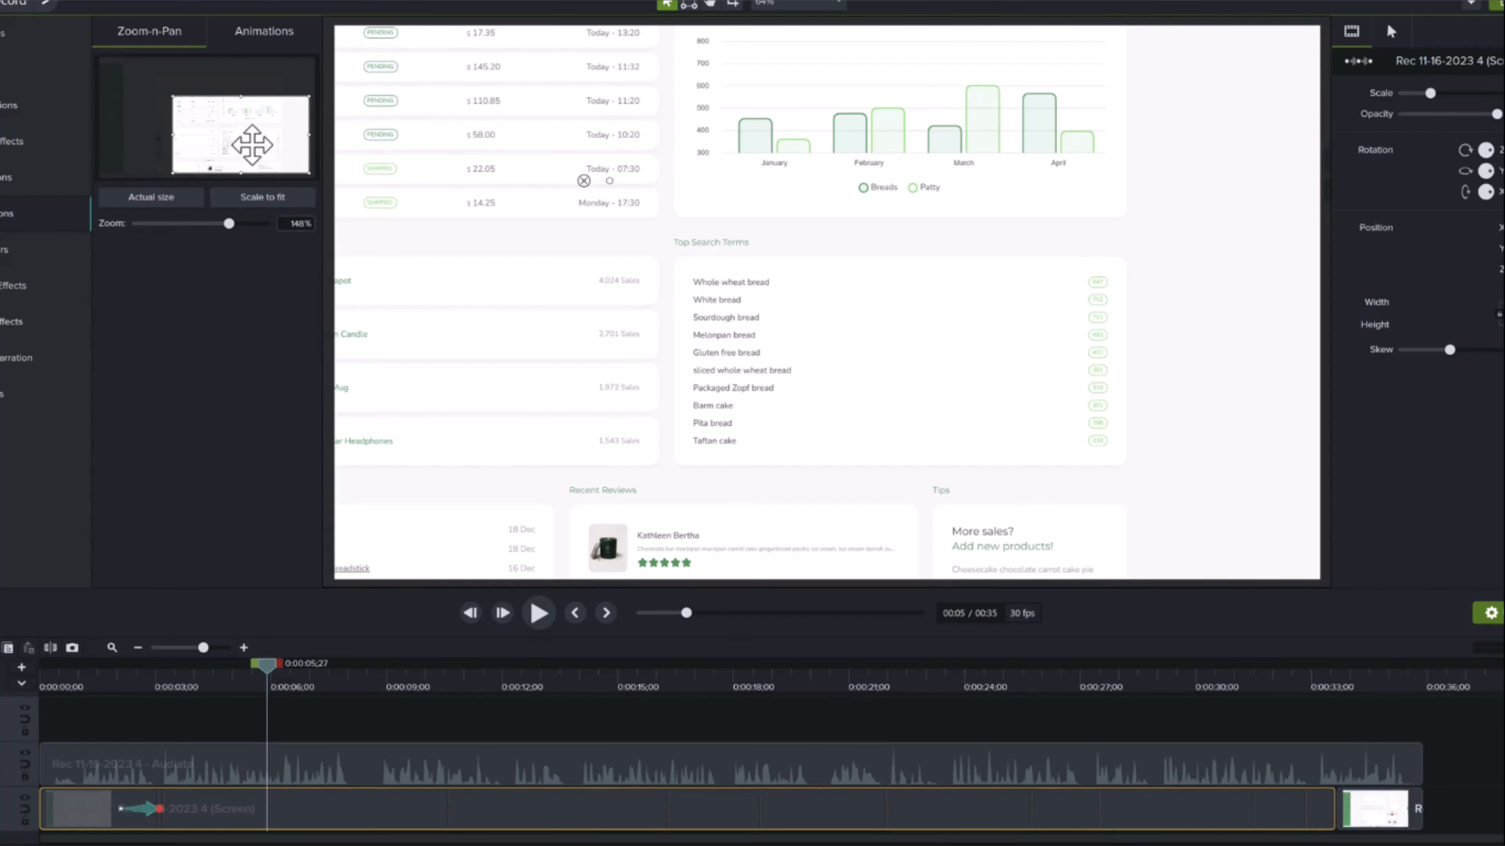
drag(256, 148, 181, 122)
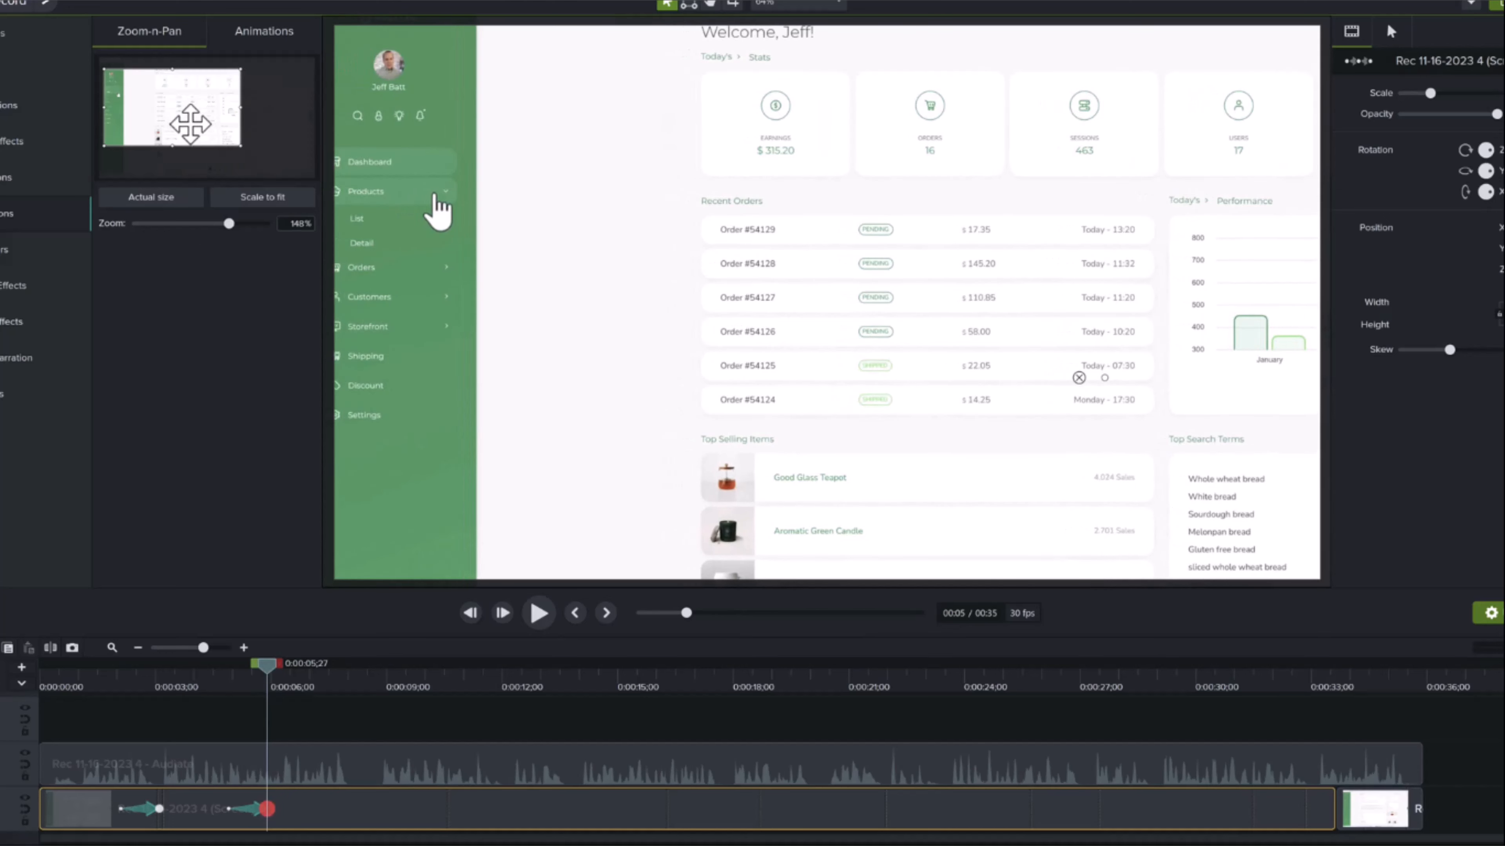
drag(265, 680, 241, 679)
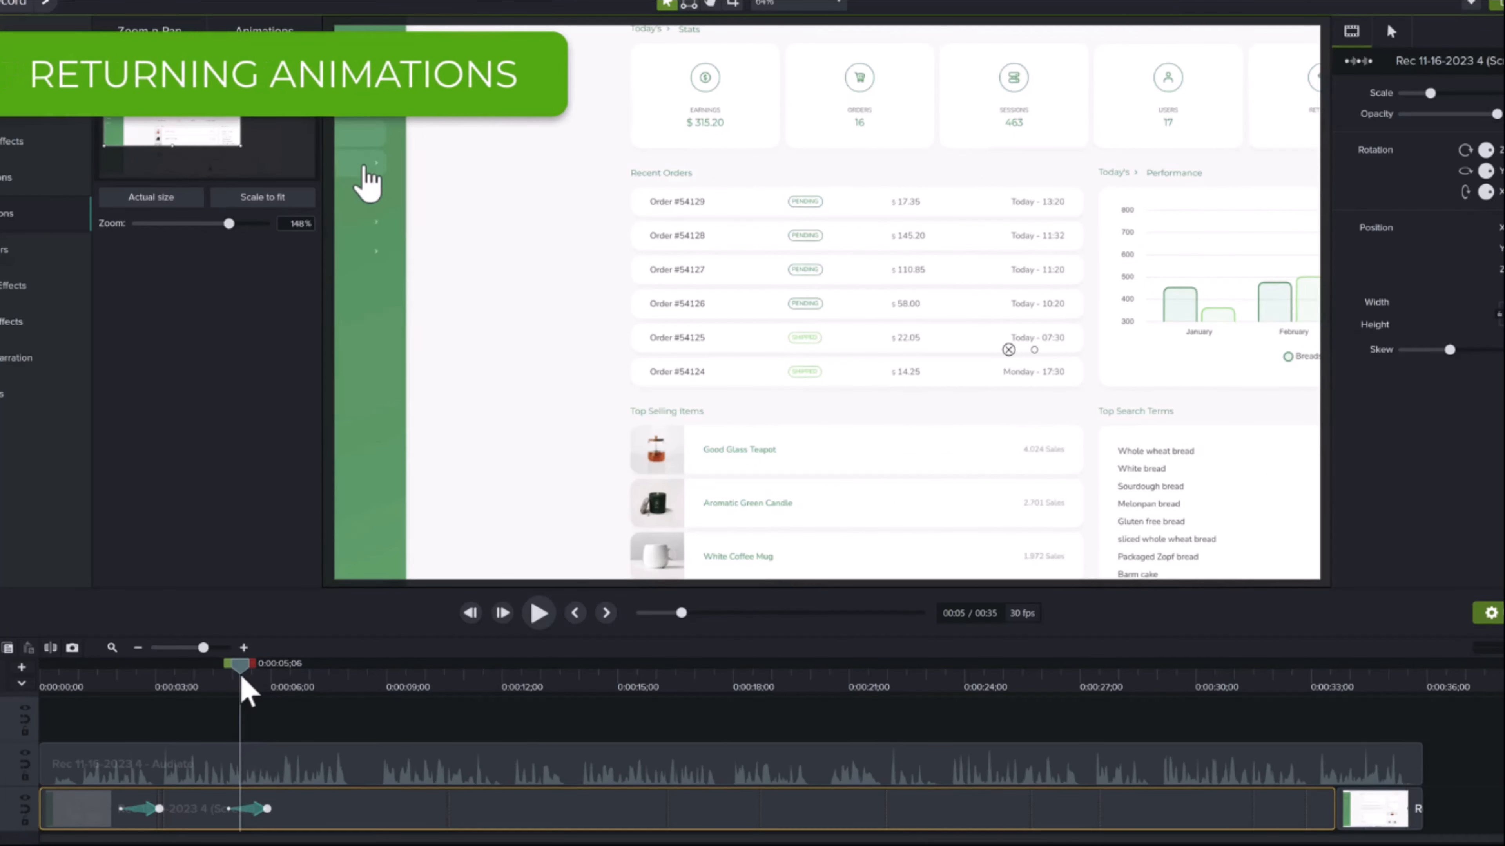
At about 8.5 seconds, try the Actual size zoom, switch it to Scale to fit, and scrub the zoom-out
drag(241, 679, 369, 687)
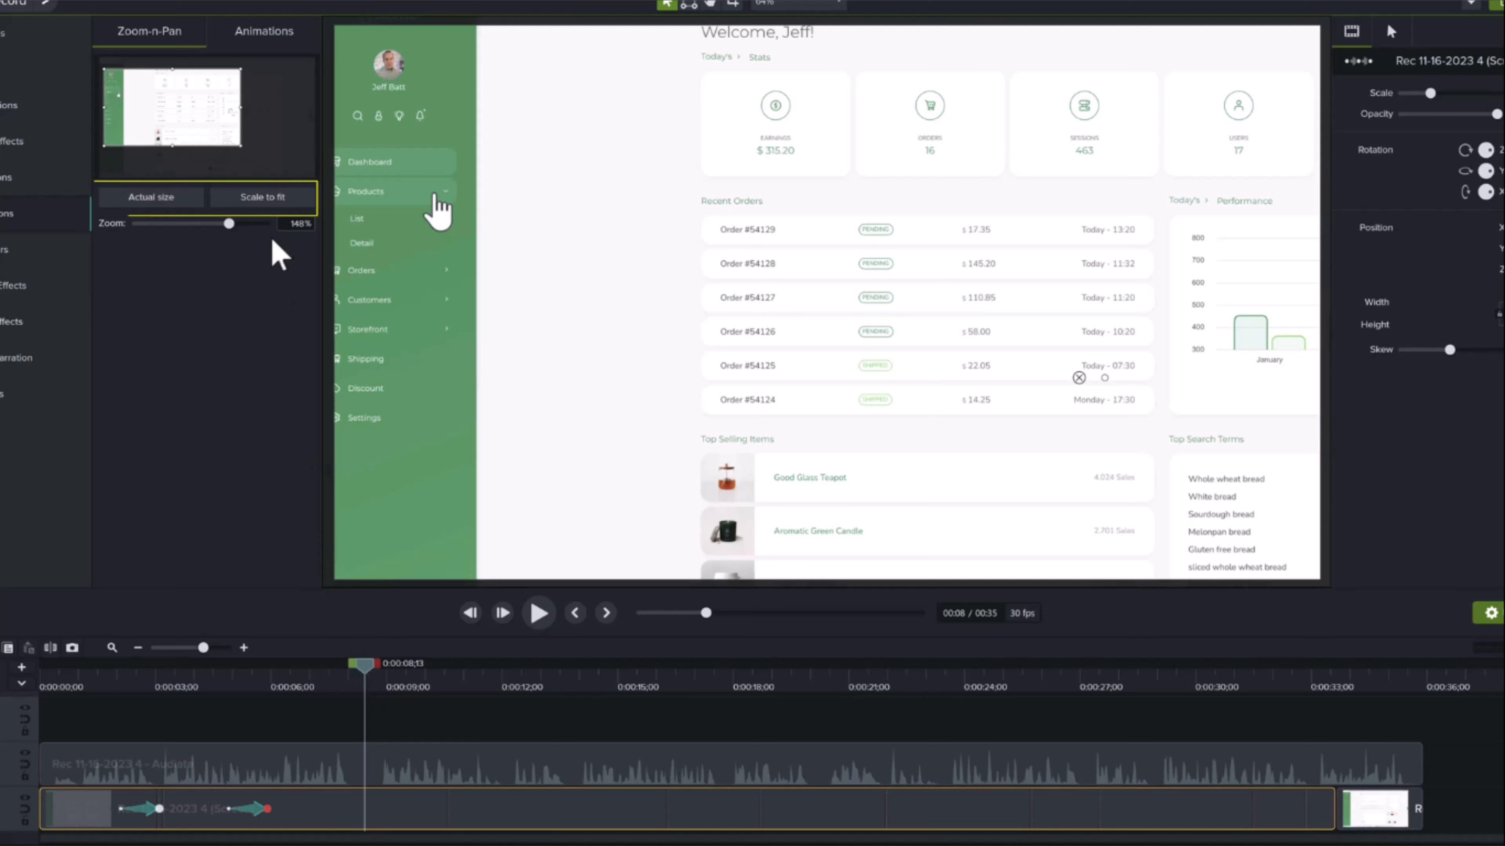
click(193, 202)
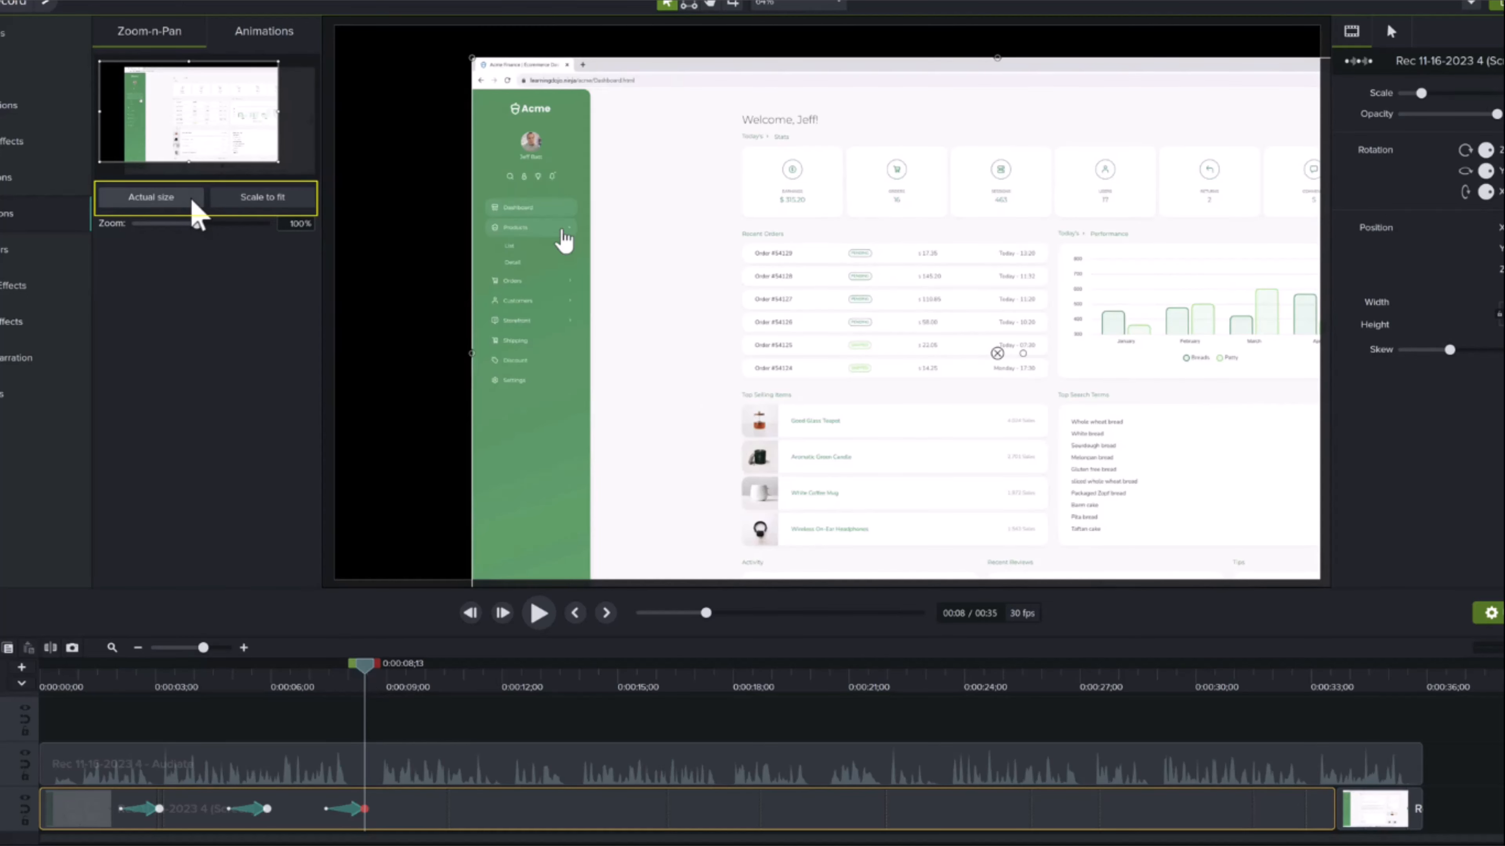
click(225, 205)
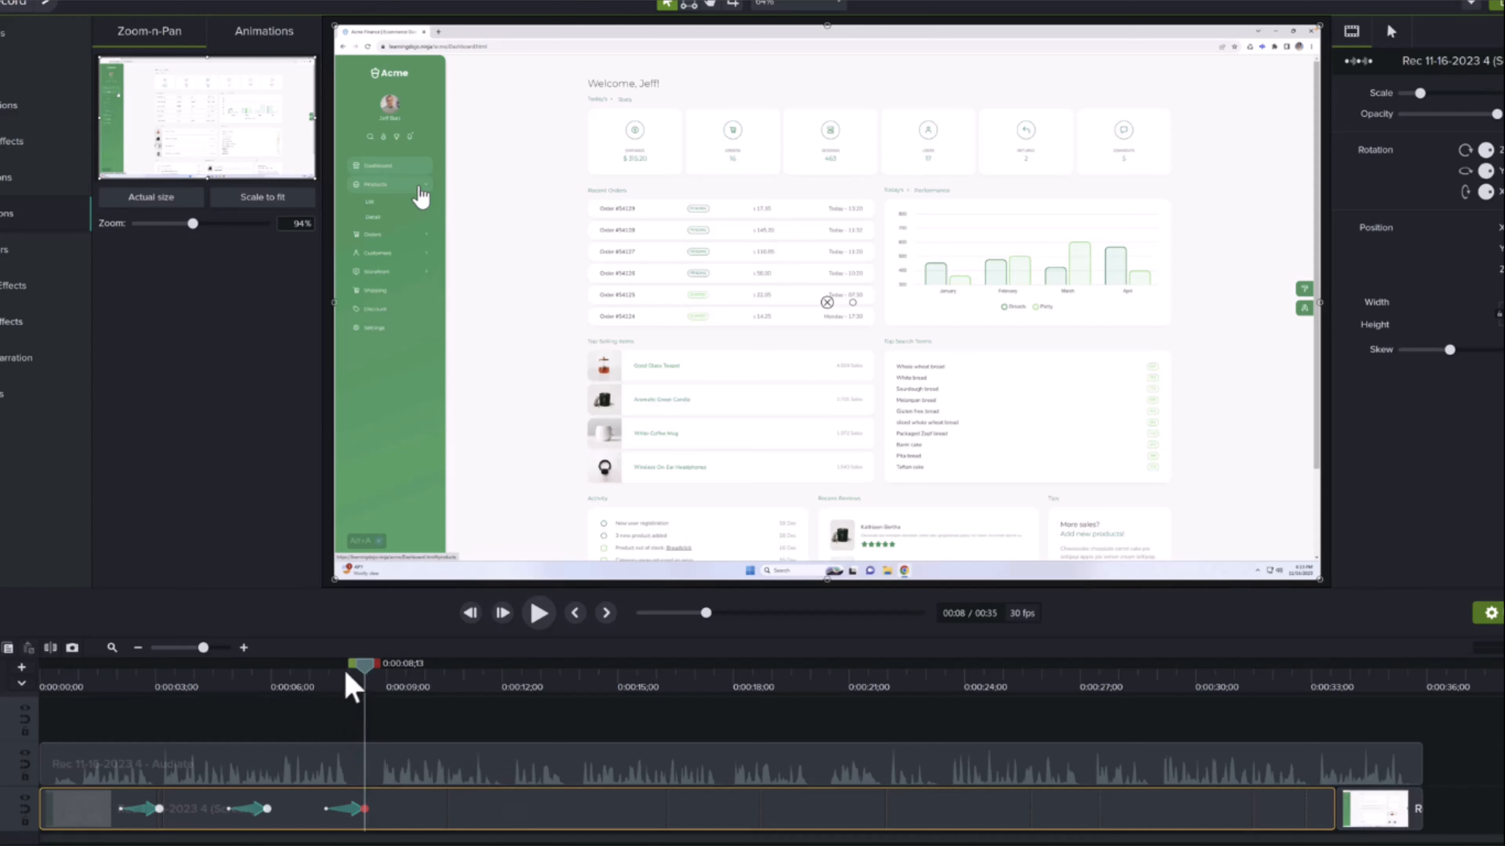
drag(362, 683, 409, 691)
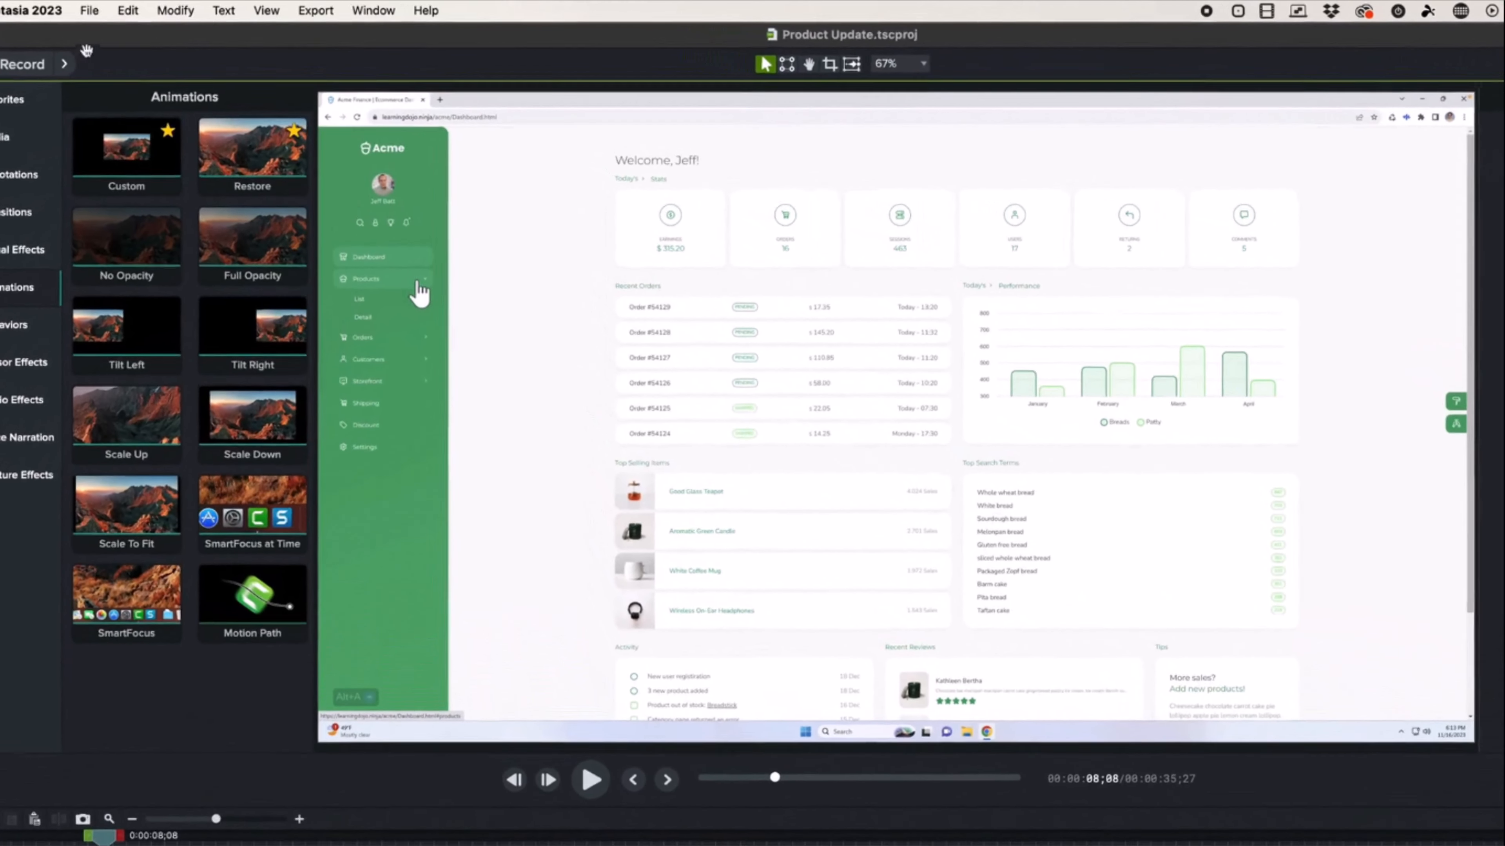
In Camtasia for Mac, open the separate Zoom and Pan window, move it over the canvas, and close it
click(152, 9)
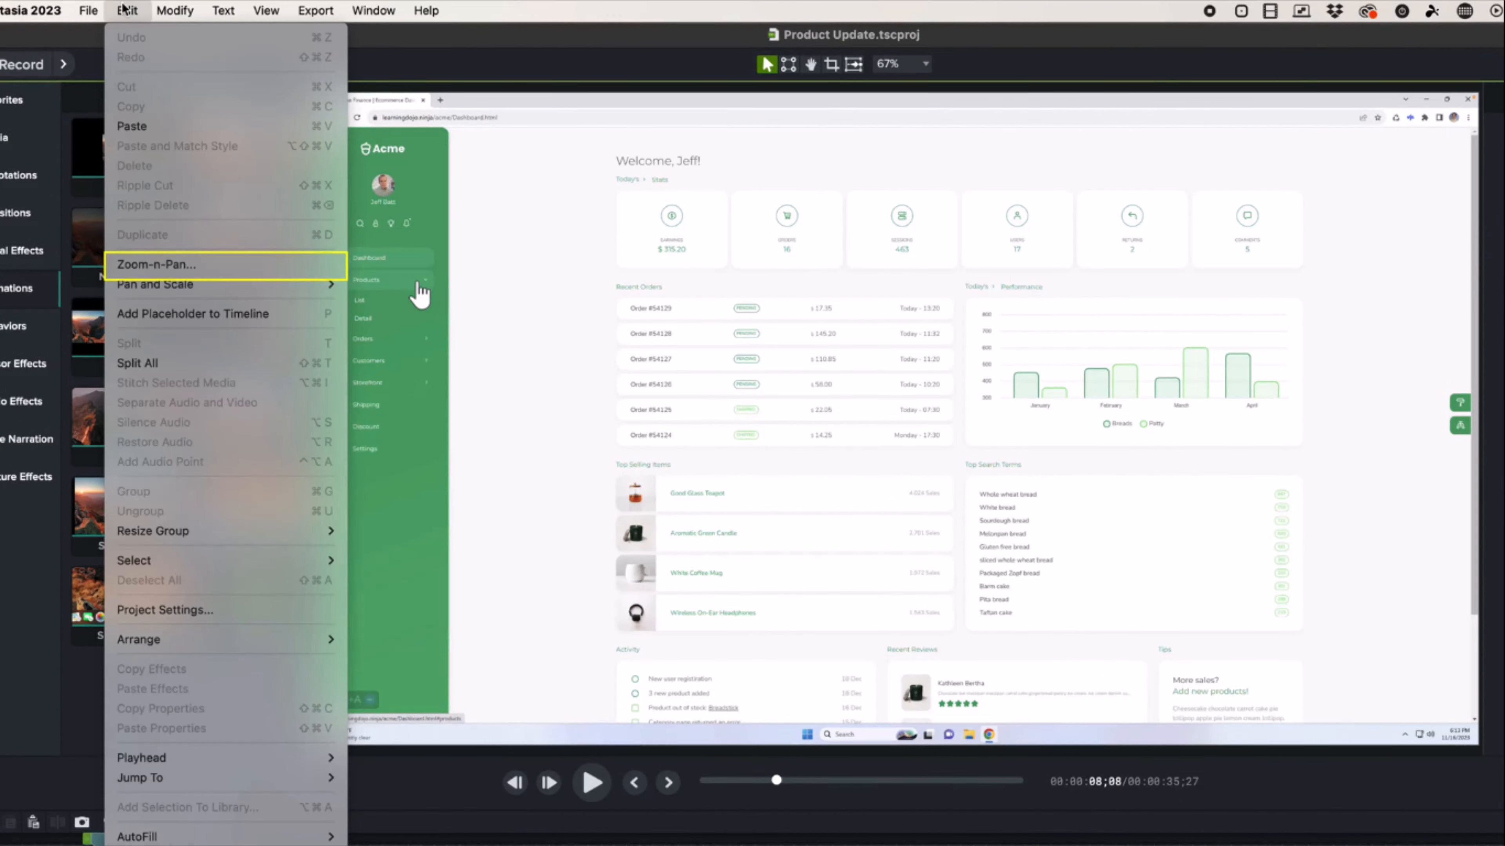
click(207, 264)
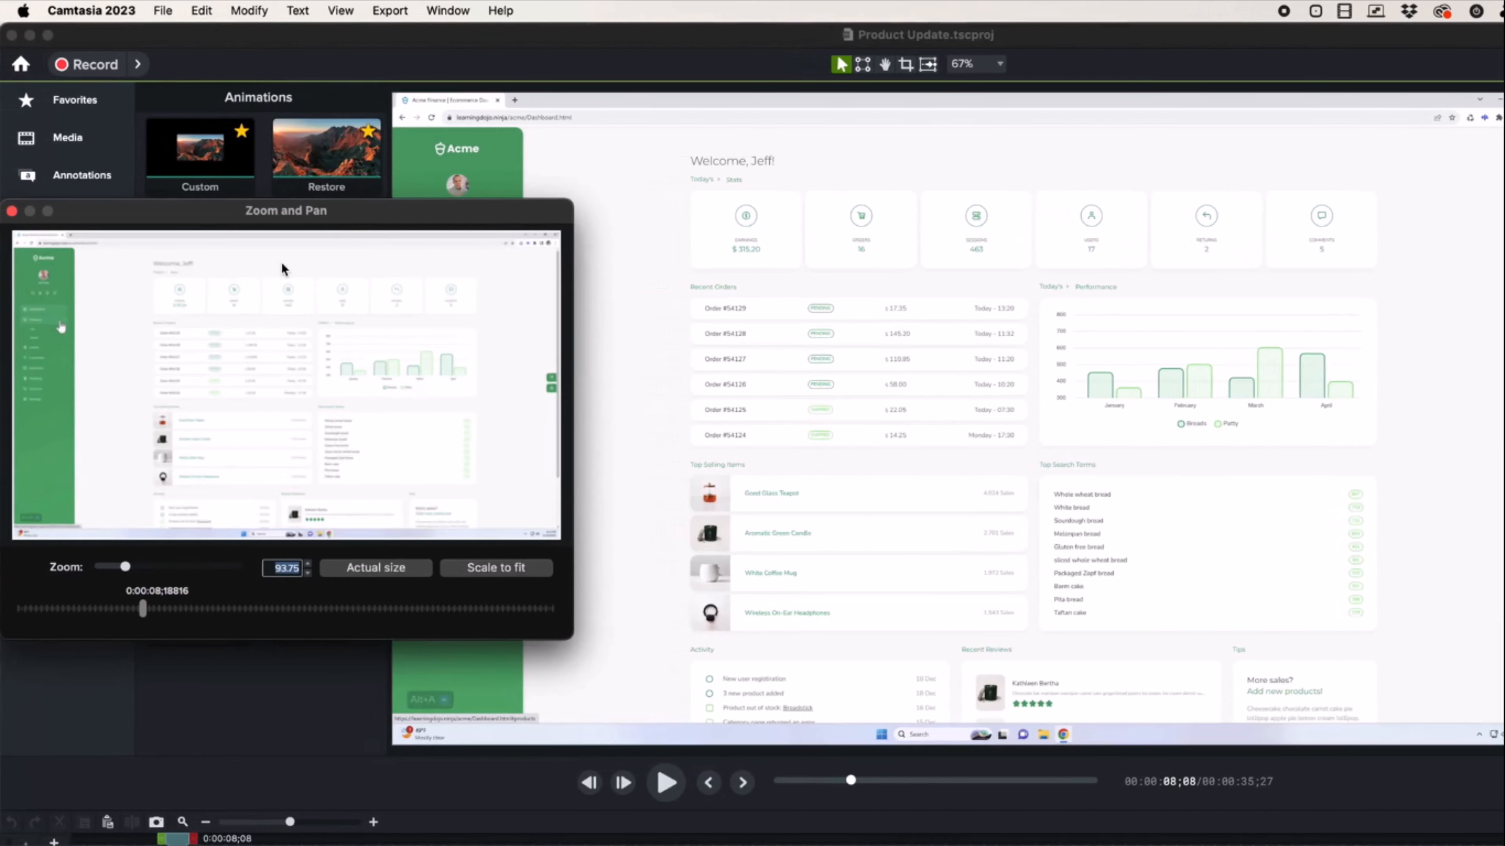
drag(281, 218, 778, 323)
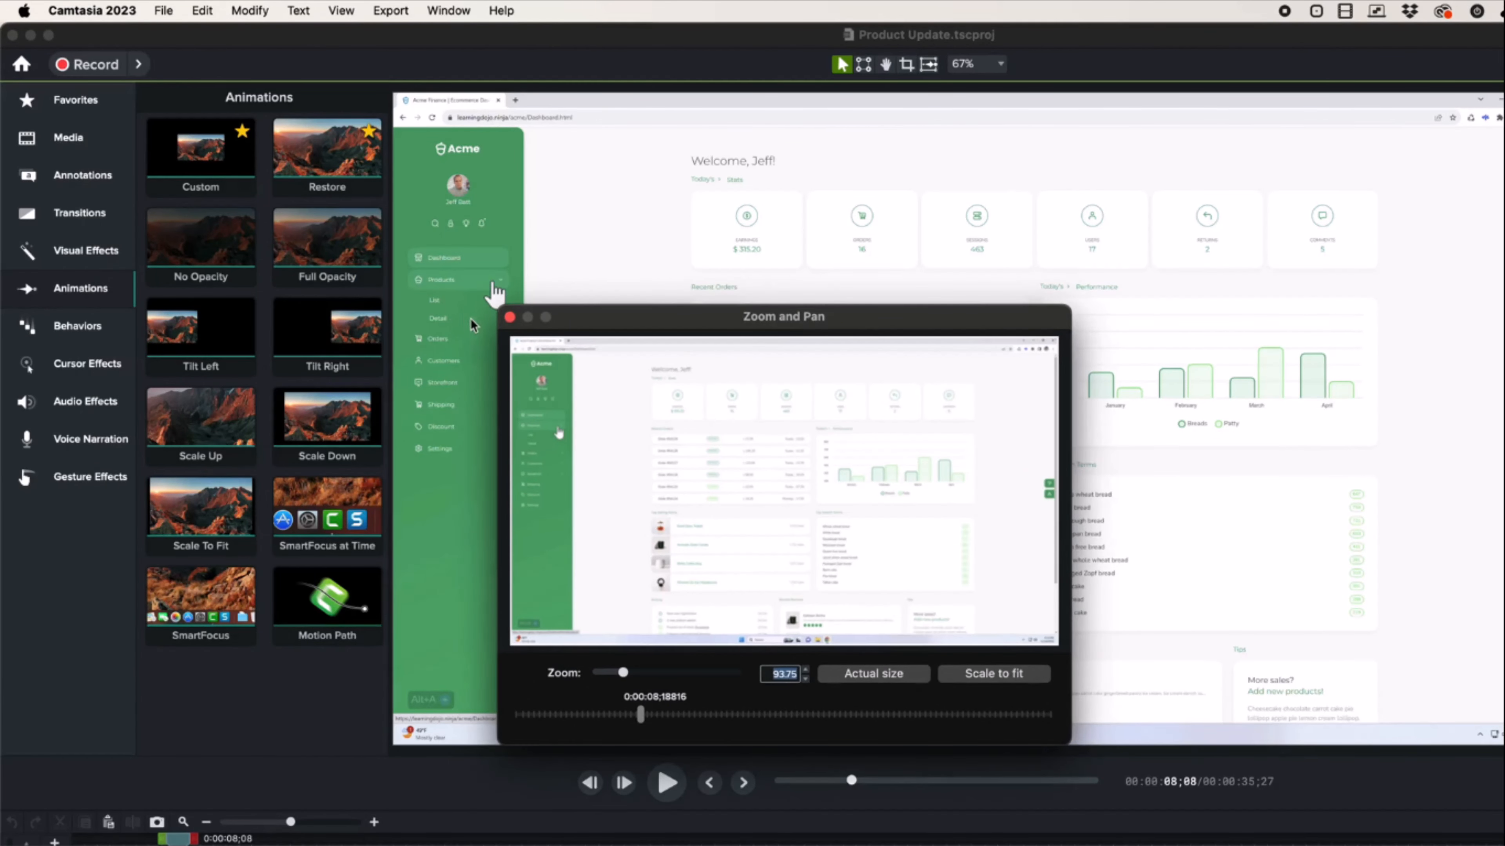
click(510, 317)
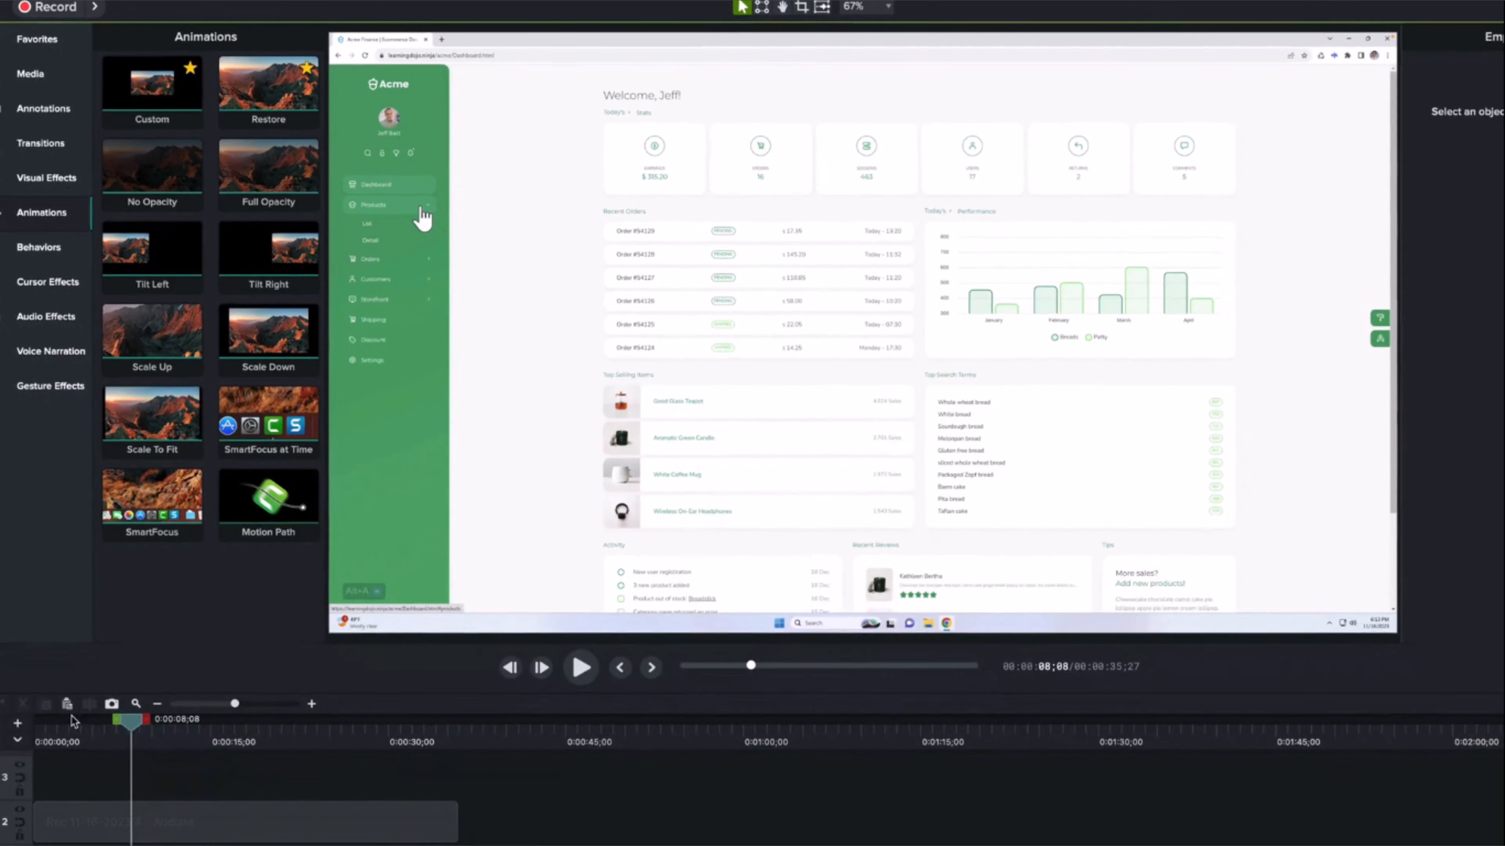
Add a Custom animation to the screen recording clip near 4 seconds, scaling it to 150.7% and repositioning it to X -801.2, Y 309.7
drag(97, 731, 81, 734)
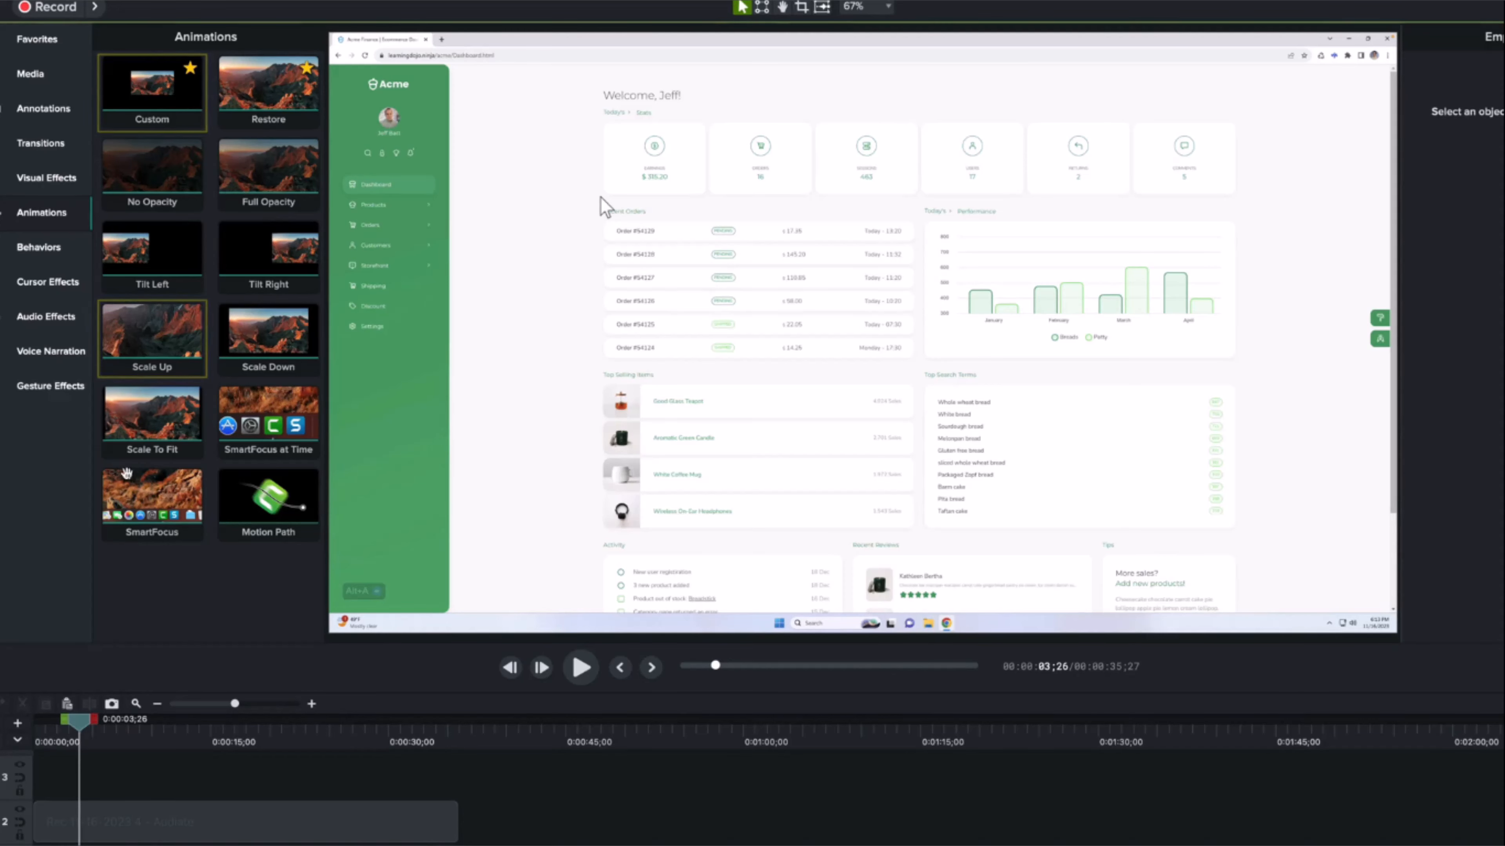
drag(146, 107, 121, 828)
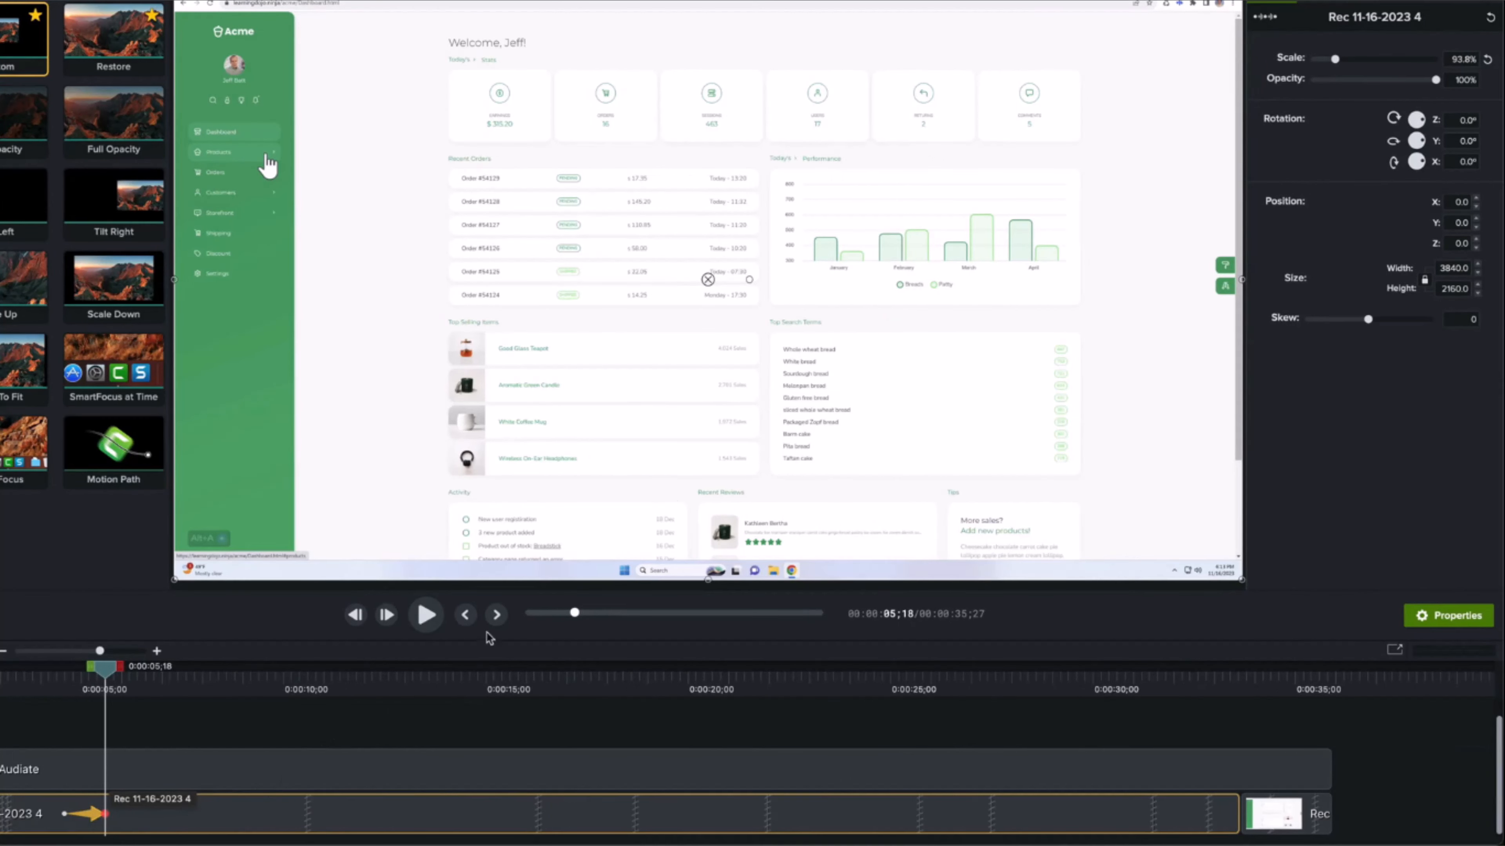
drag(1335, 59, 1350, 60)
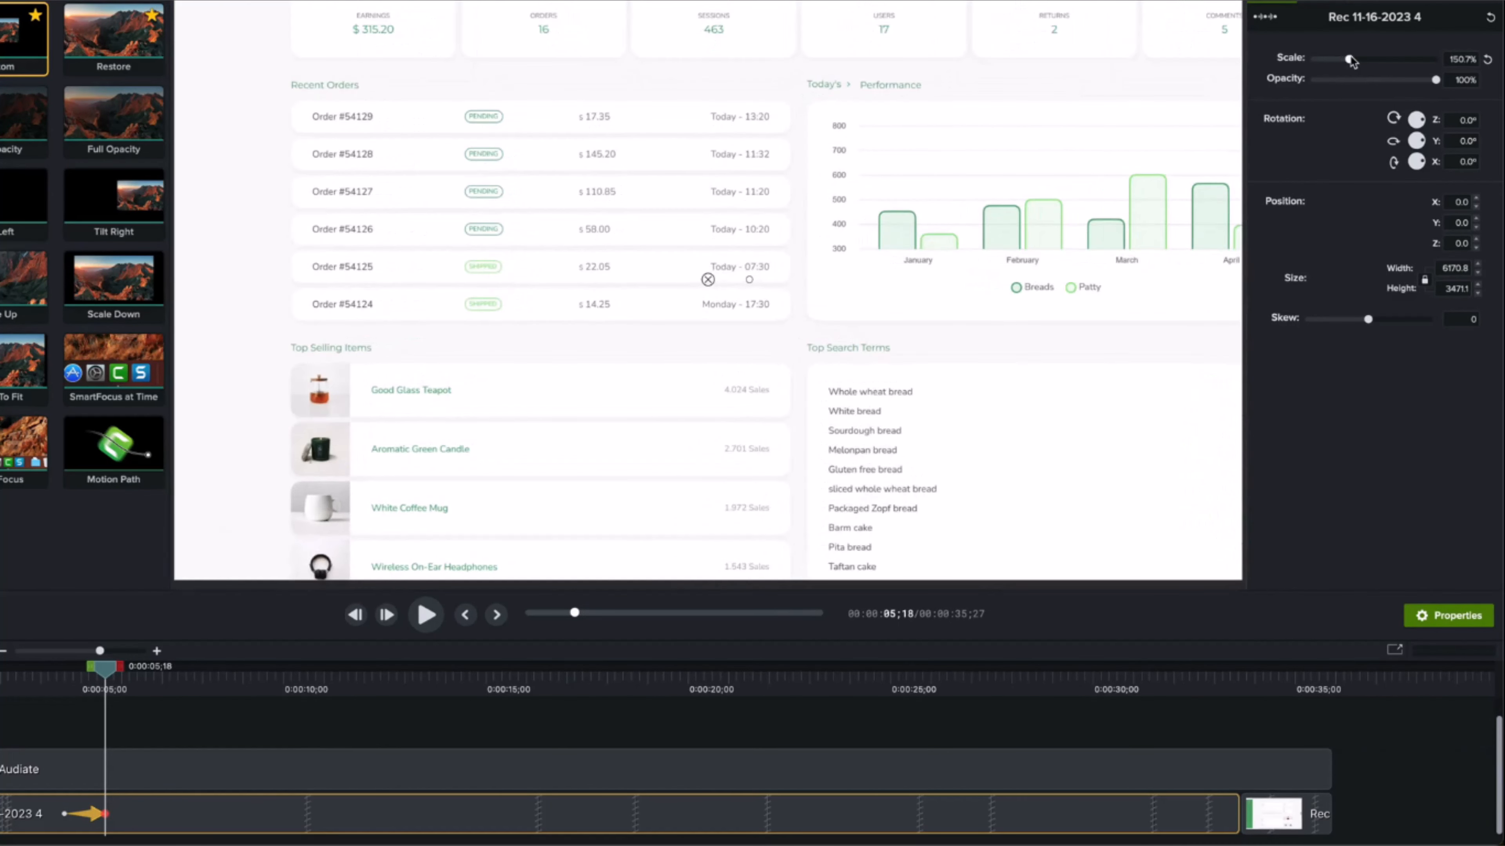
mouse_move(104, 671)
mouse_down()
mouse_move(74, 669)
mouse_move(107, 668)
mouse_up()
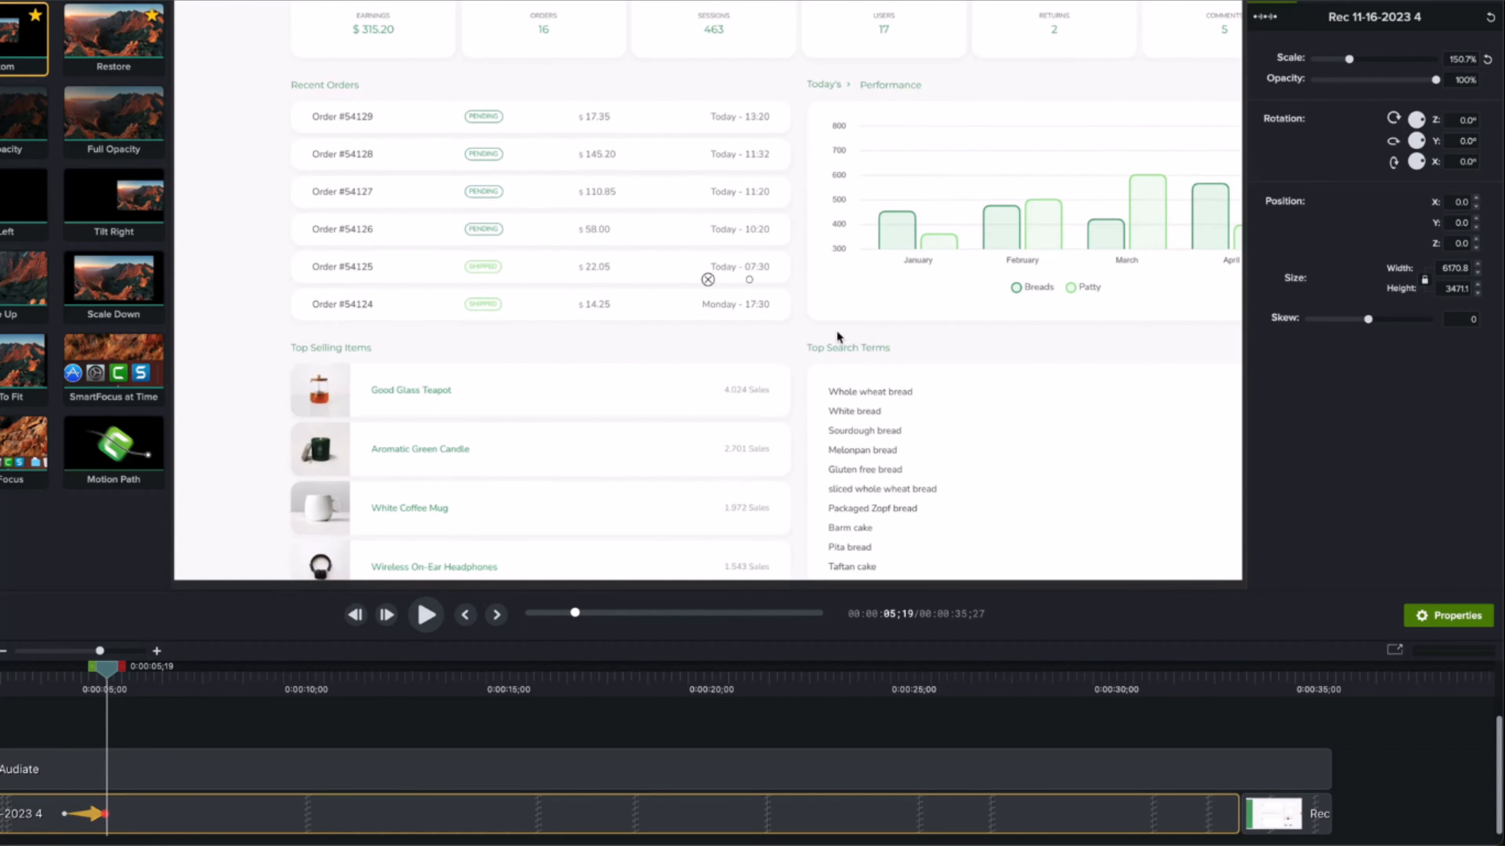
drag(1034, 337, 810, 250)
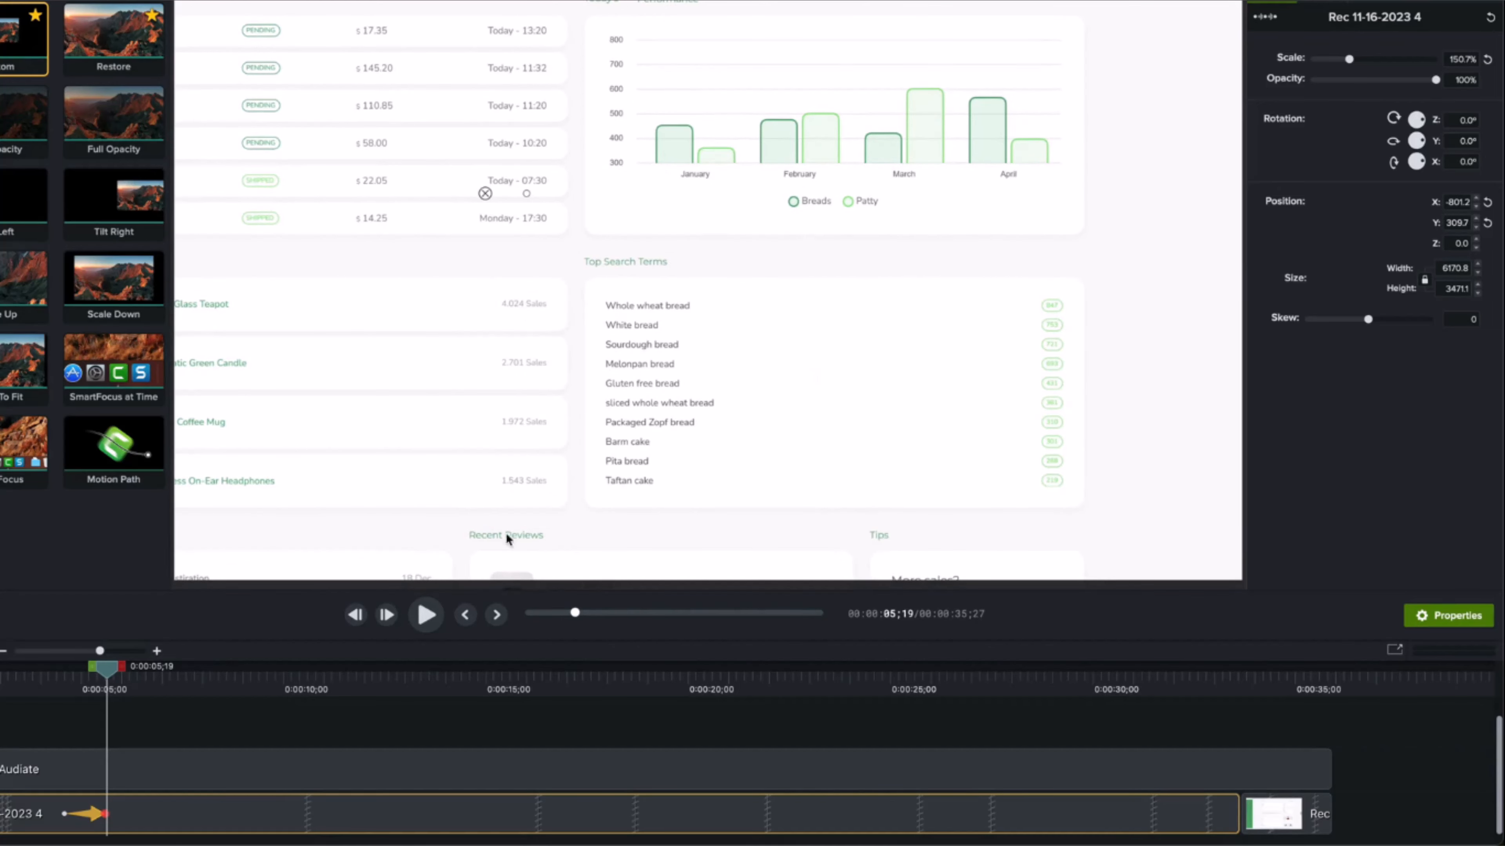
Add a Scale To Fit animation to the screen recording clip at about 10 seconds and try resetting the scale at 11:16
drag(112, 673, 222, 682)
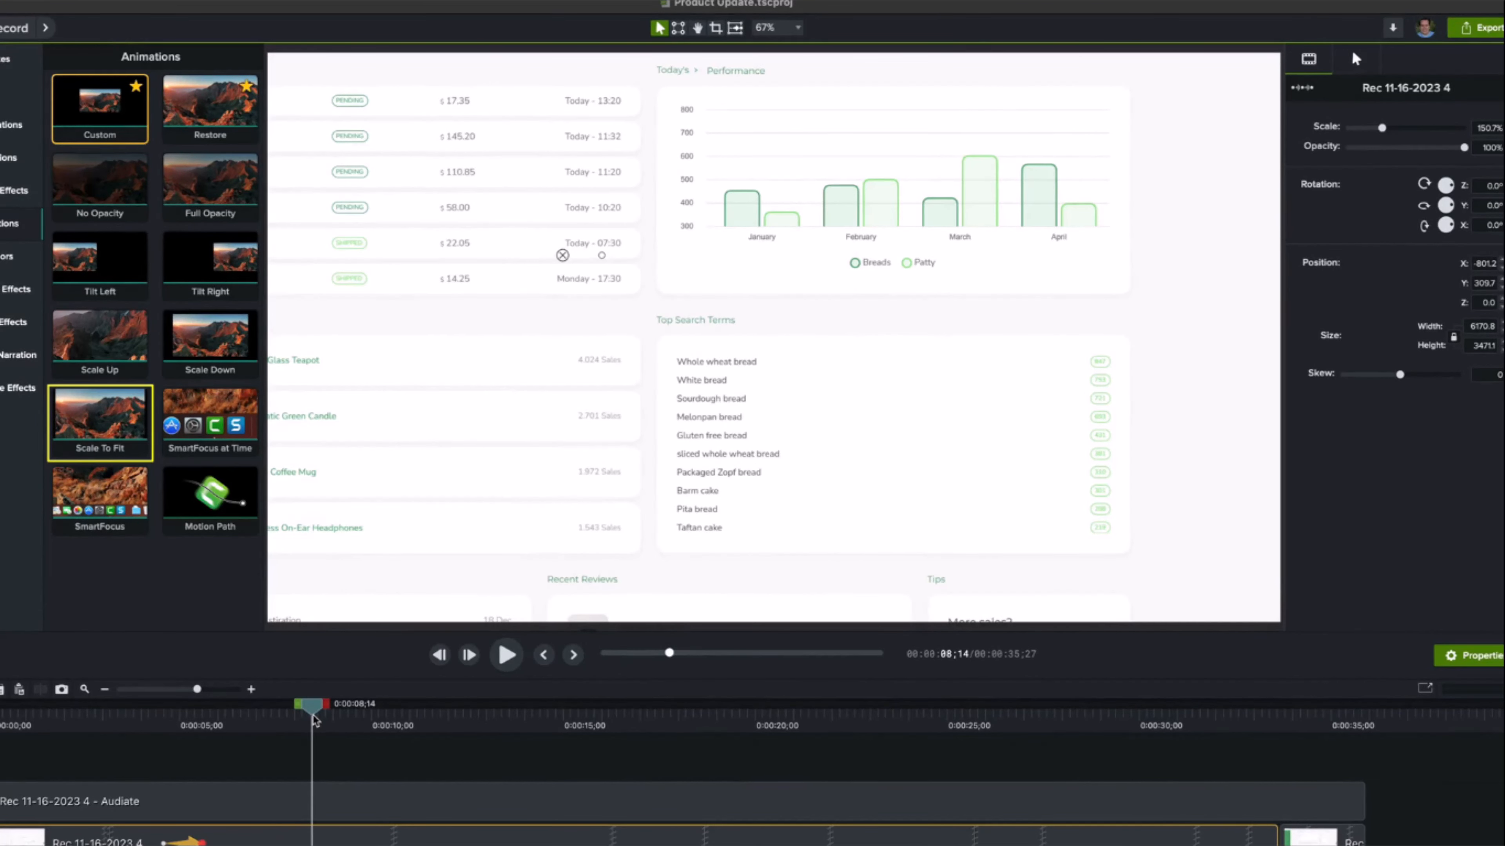
drag(129, 446, 389, 845)
drag(365, 718, 430, 733)
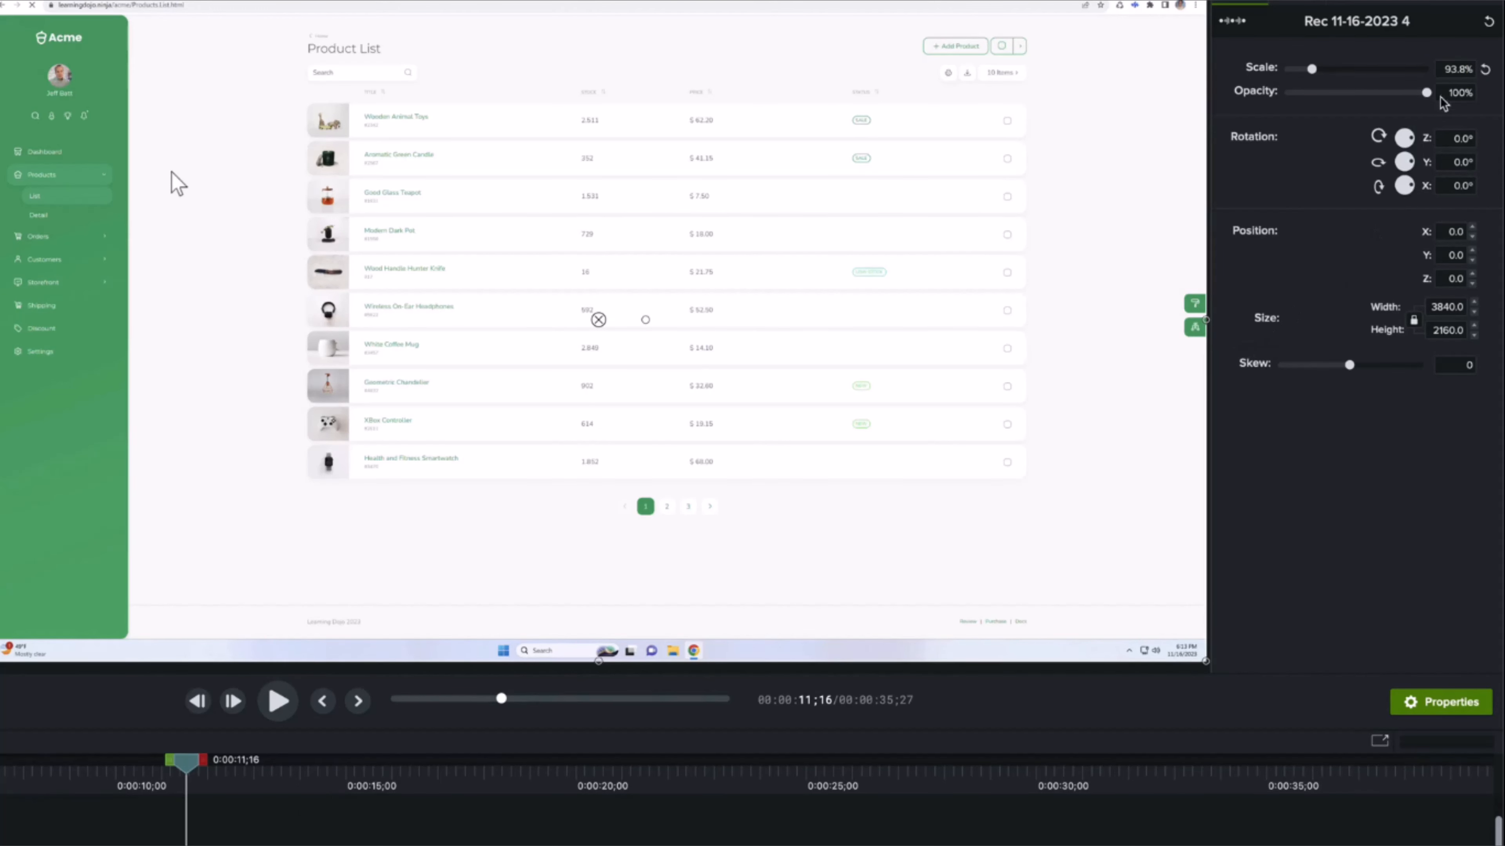
click(1487, 73)
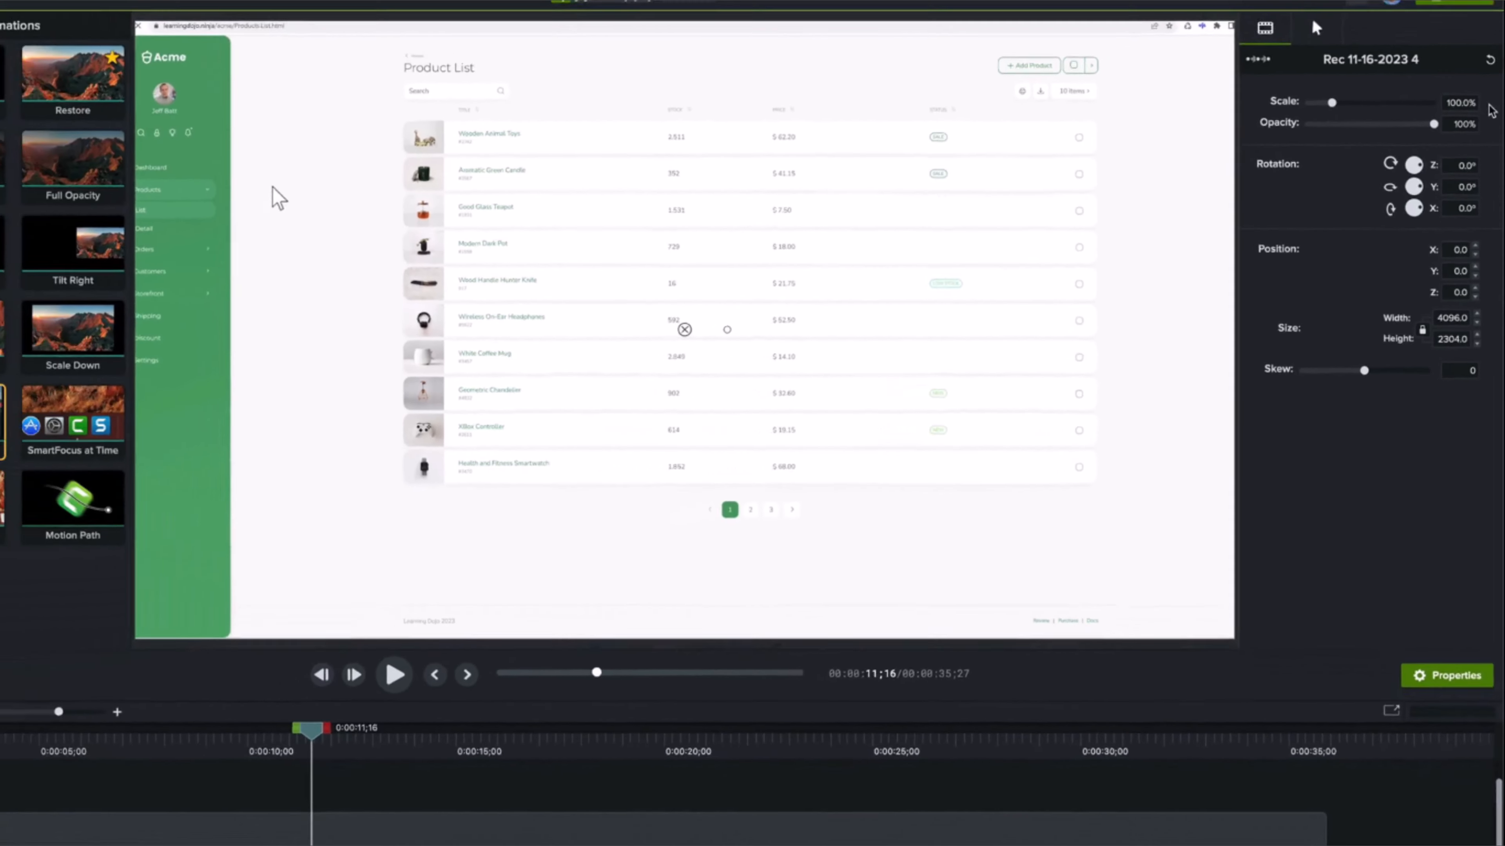
key(super+z)
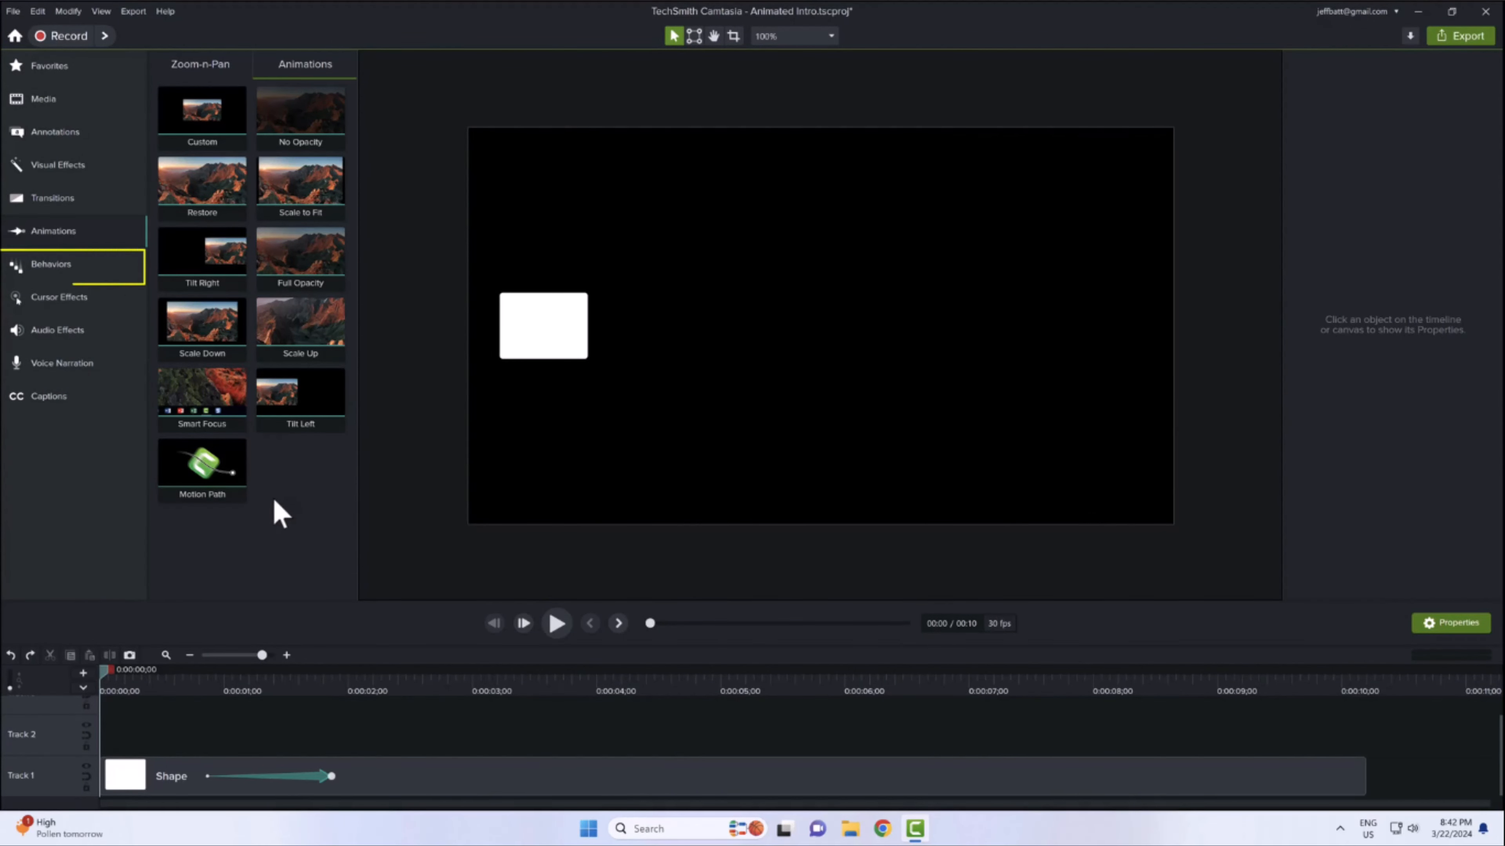
In the Animated Intro project, replace the animated shape clip with a new white rectangle at the canvas's left edge
click(109, 268)
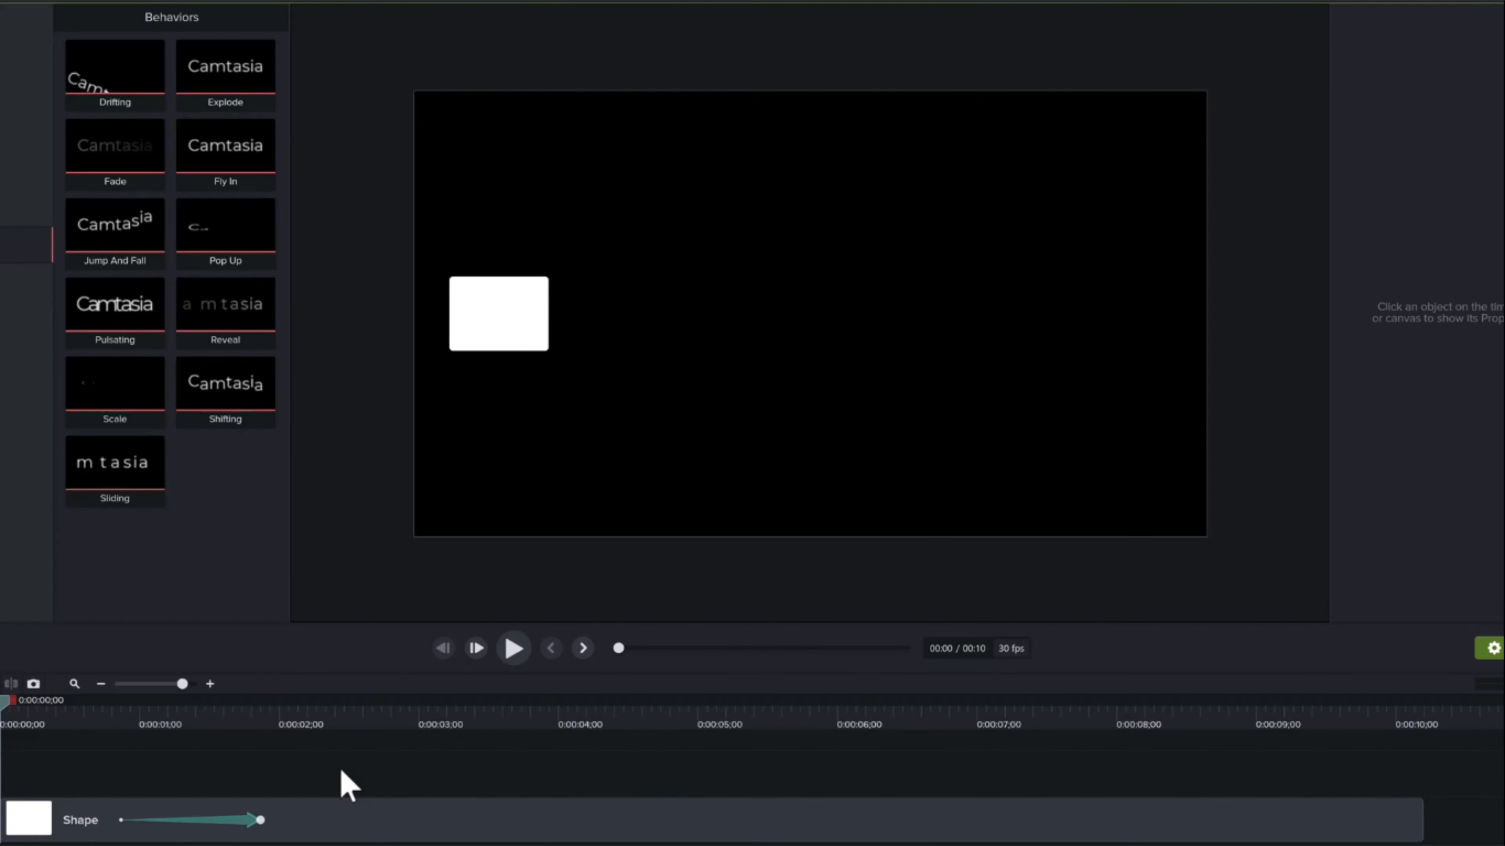
click(328, 812)
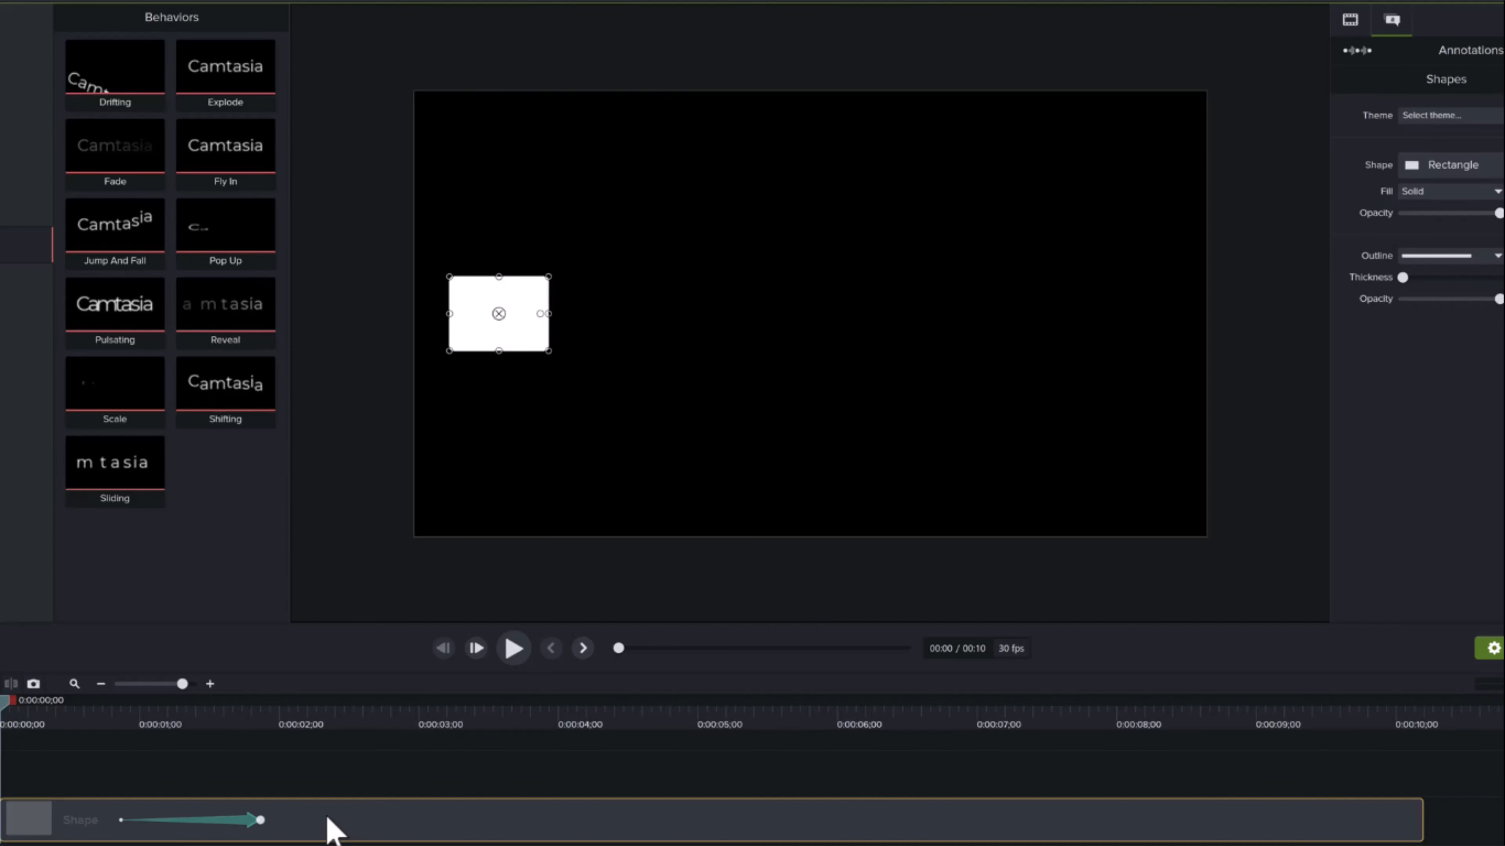
key(Delete)
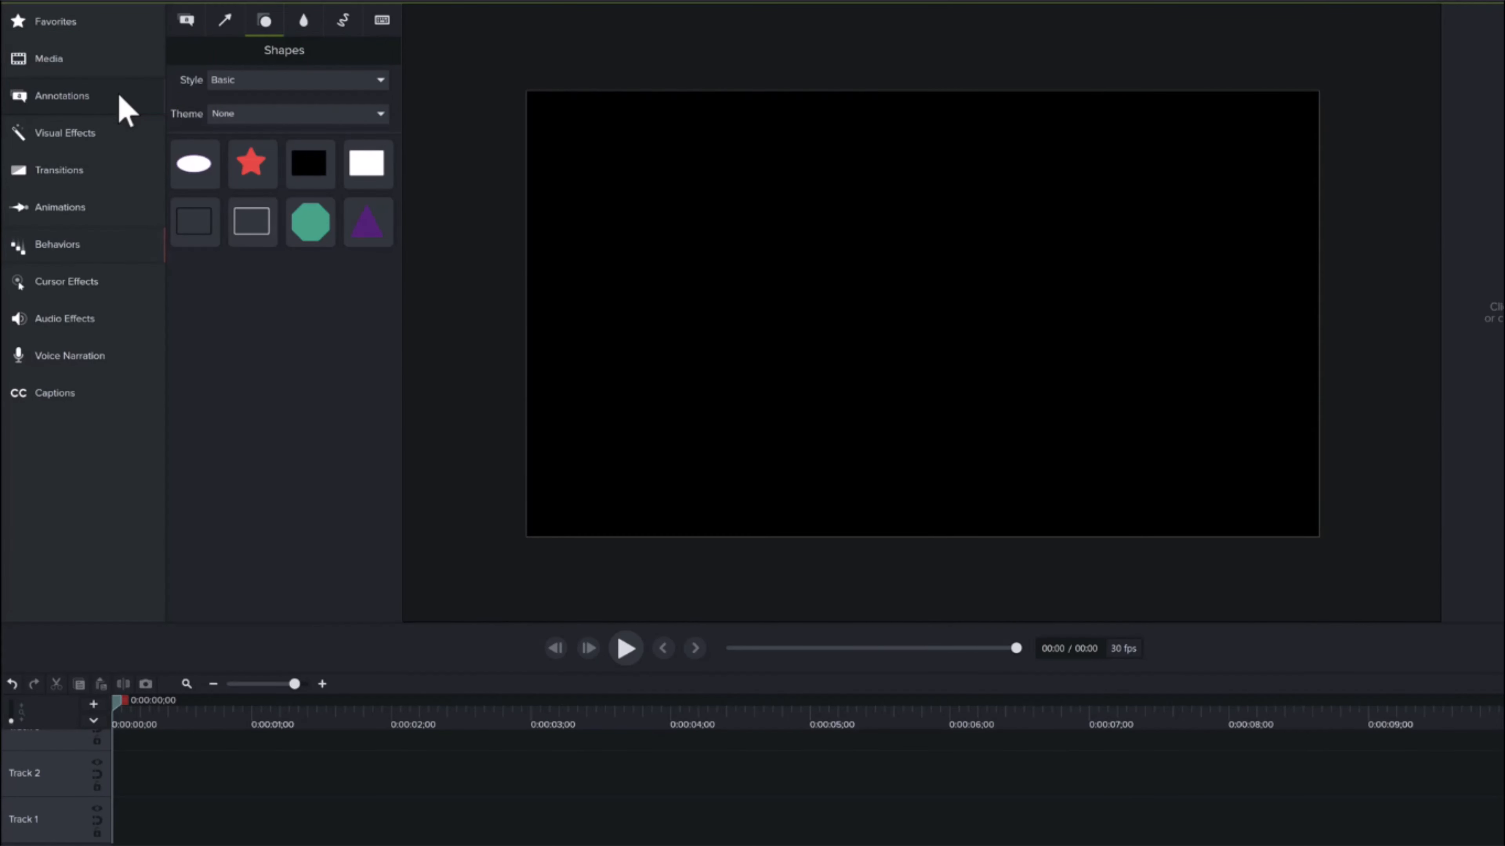
drag(362, 161, 602, 302)
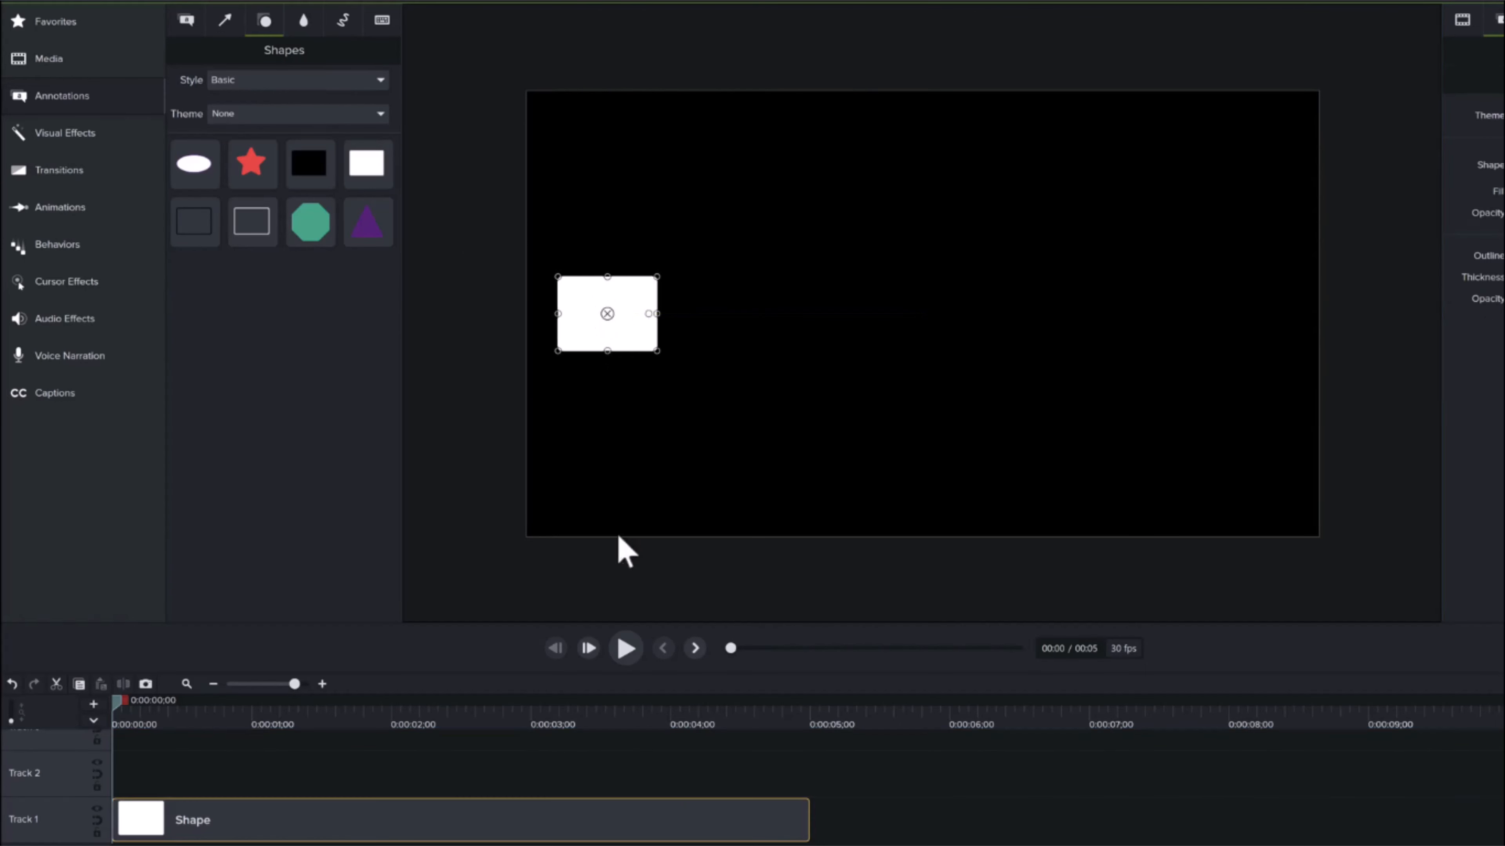
Apply the Drifting behavior to the new white rectangle clip and expand the clip's effects on the timeline
click(123, 253)
drag(227, 70, 338, 818)
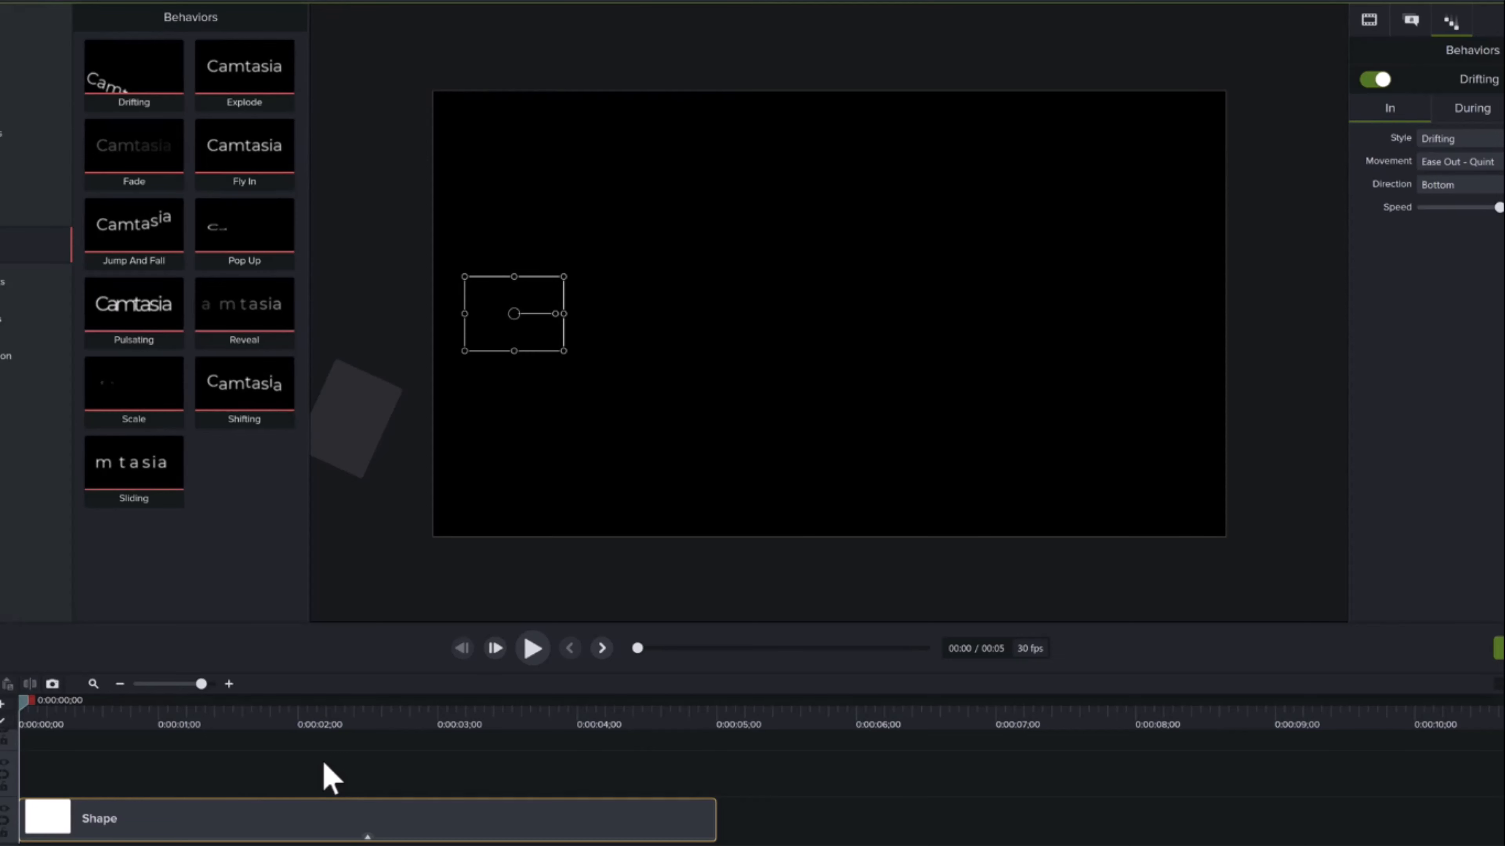
click(367, 836)
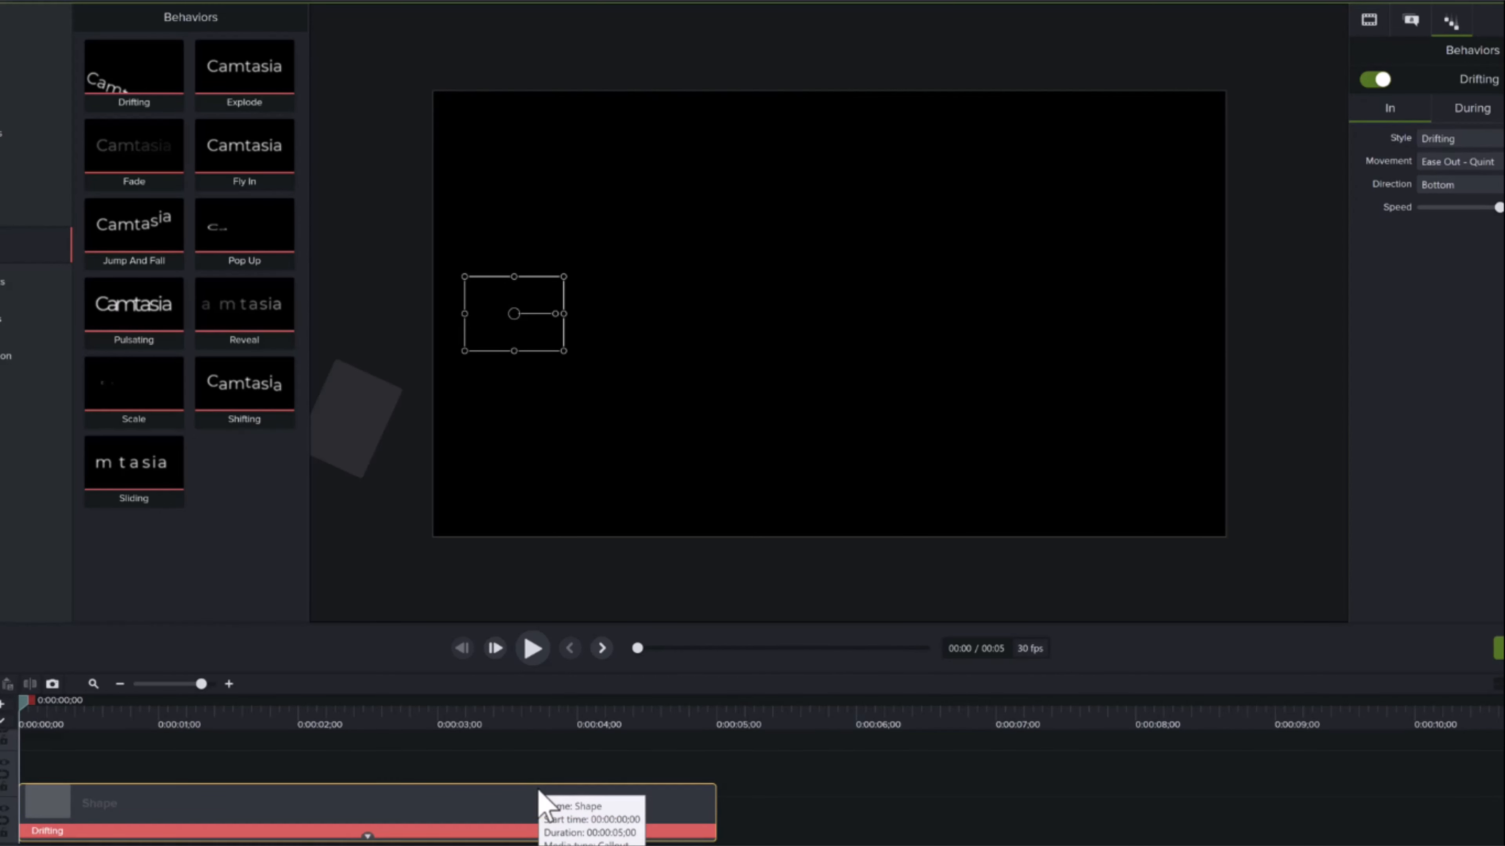
Try a Pop Up behavior on the rectangle clip, undo it, and scrub the Drifting entrance to about 1 second
drag(244, 228, 401, 814)
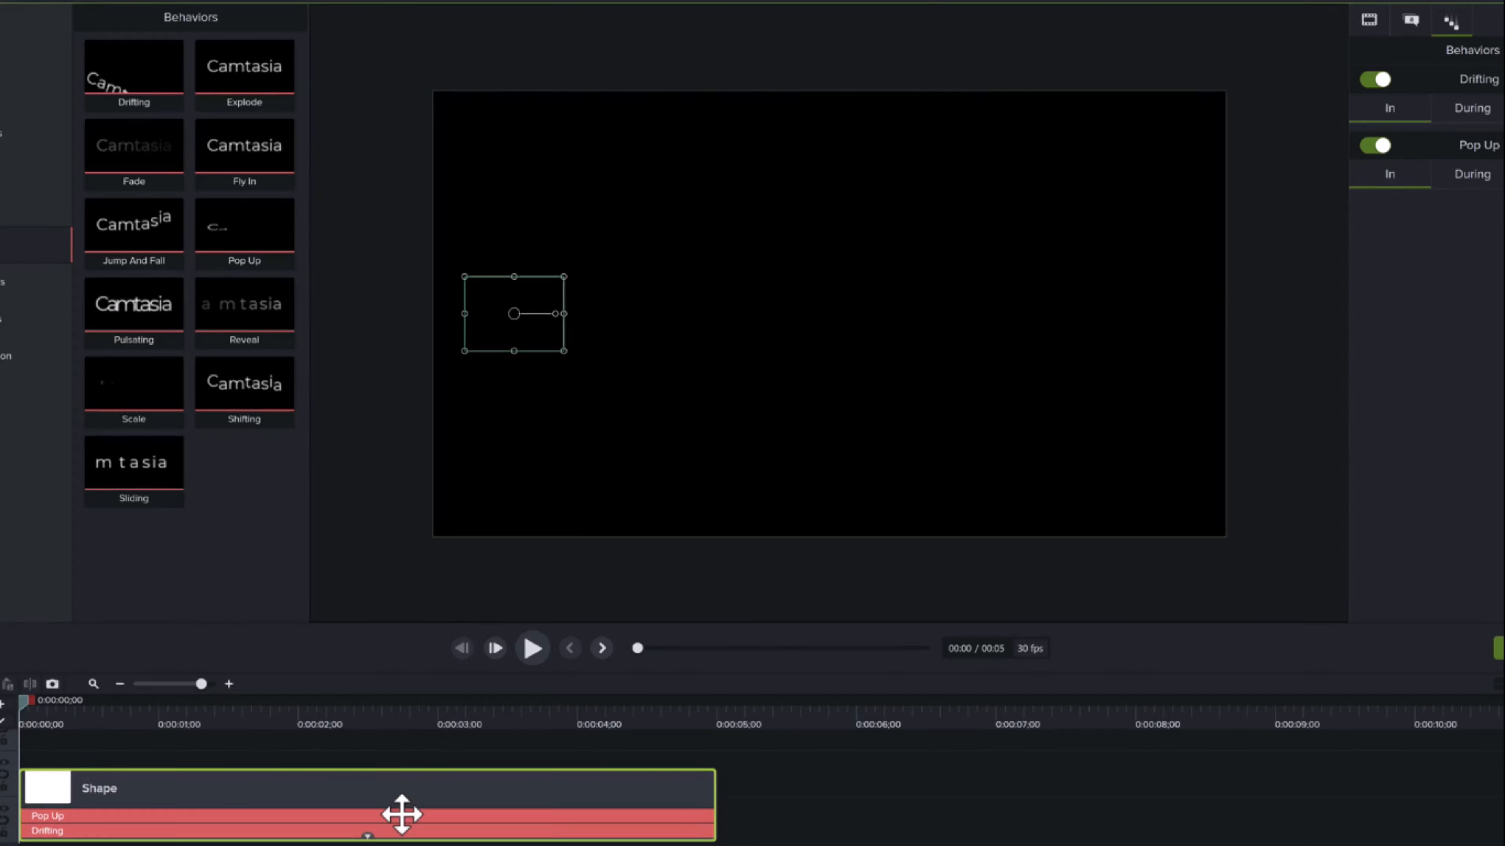
key(ctrl+z)
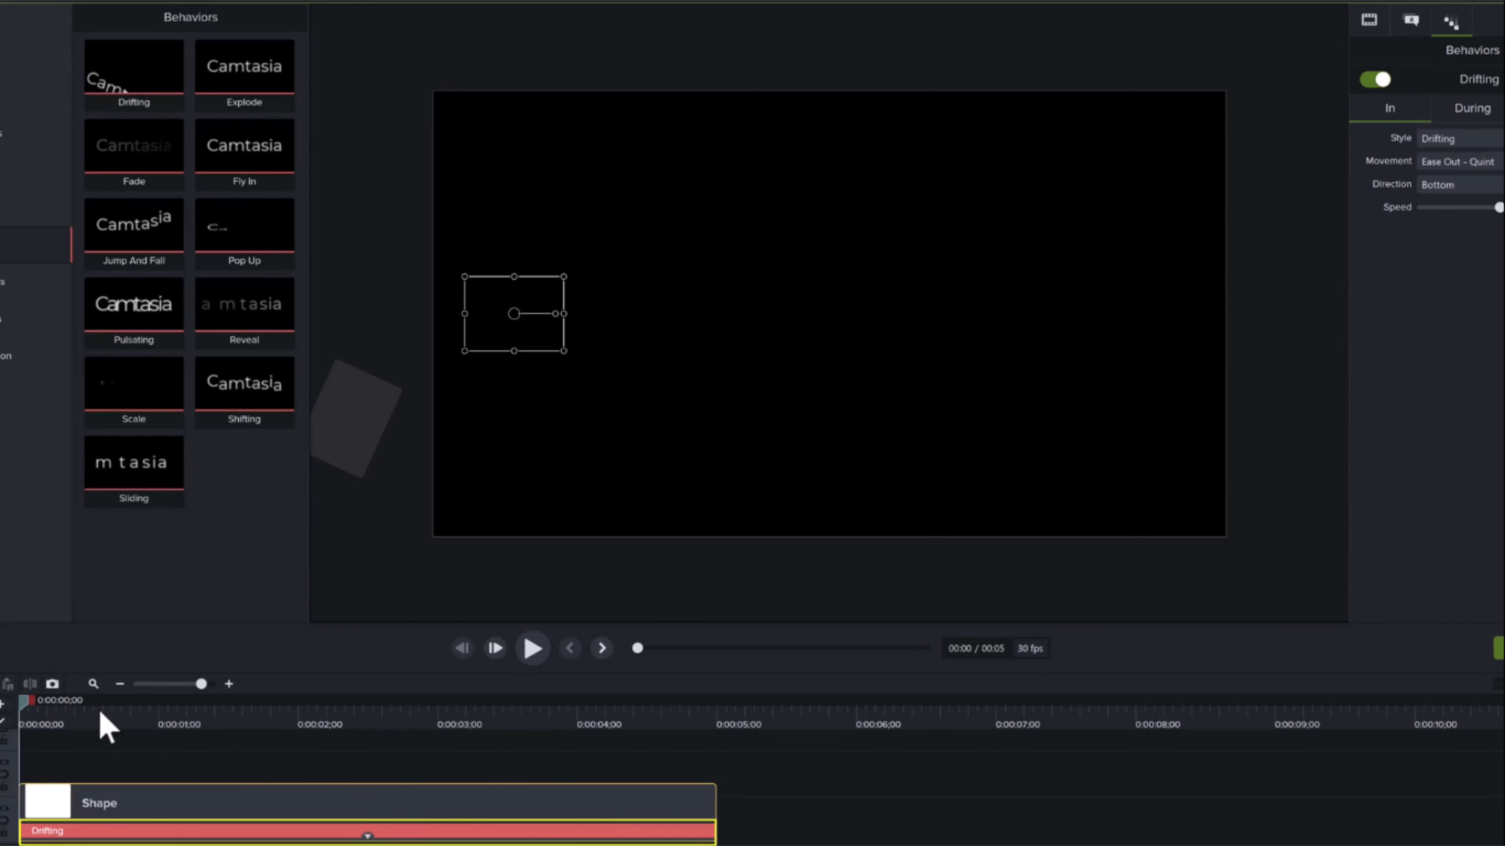
drag(100, 712, 177, 724)
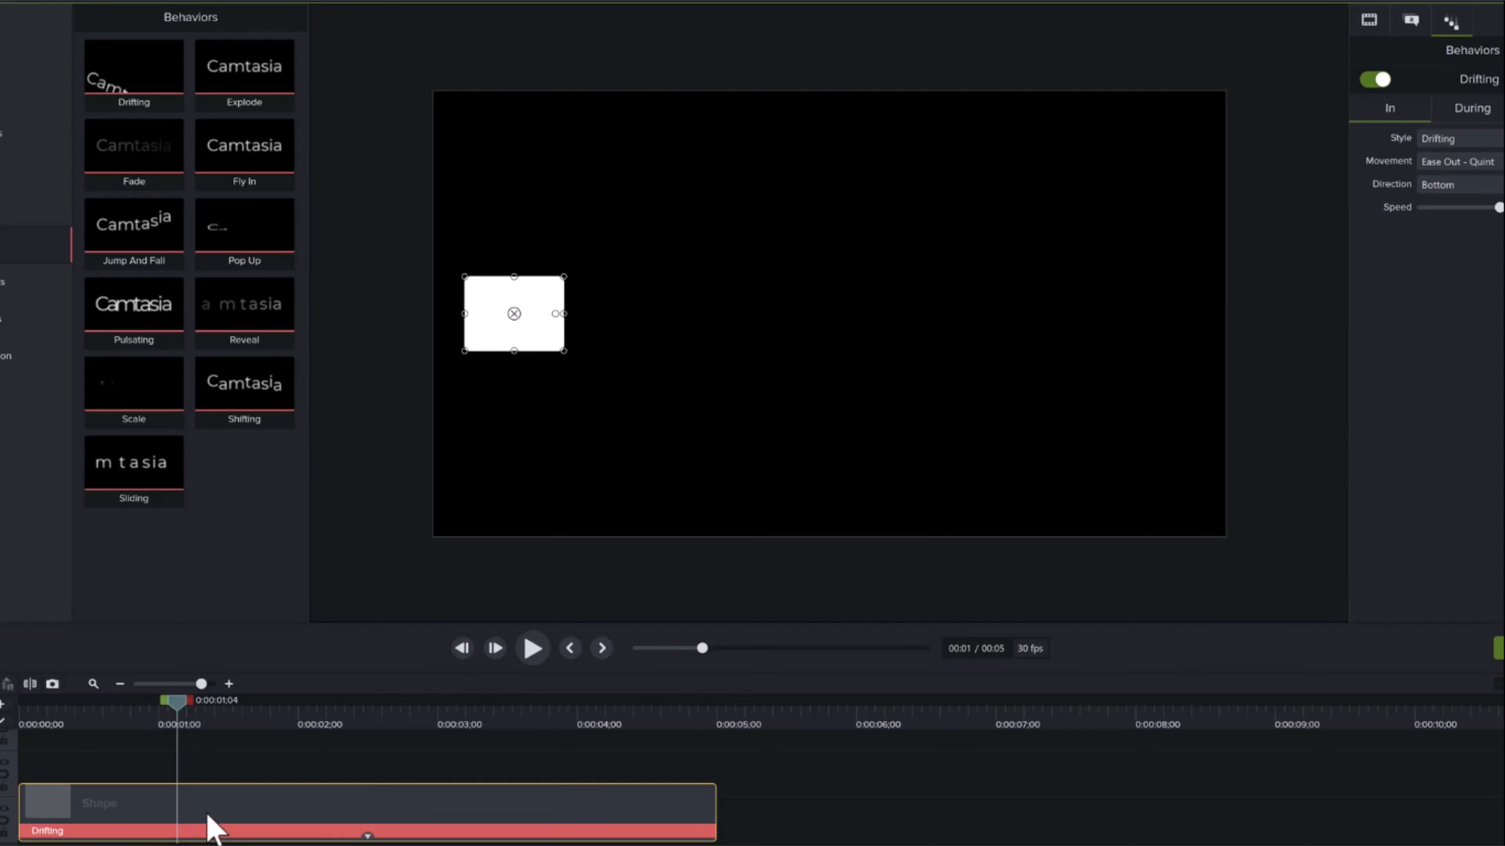
Split the Drifting rectangle clip at 0:00:01;04 and again at 0:00:03;14
key(s)
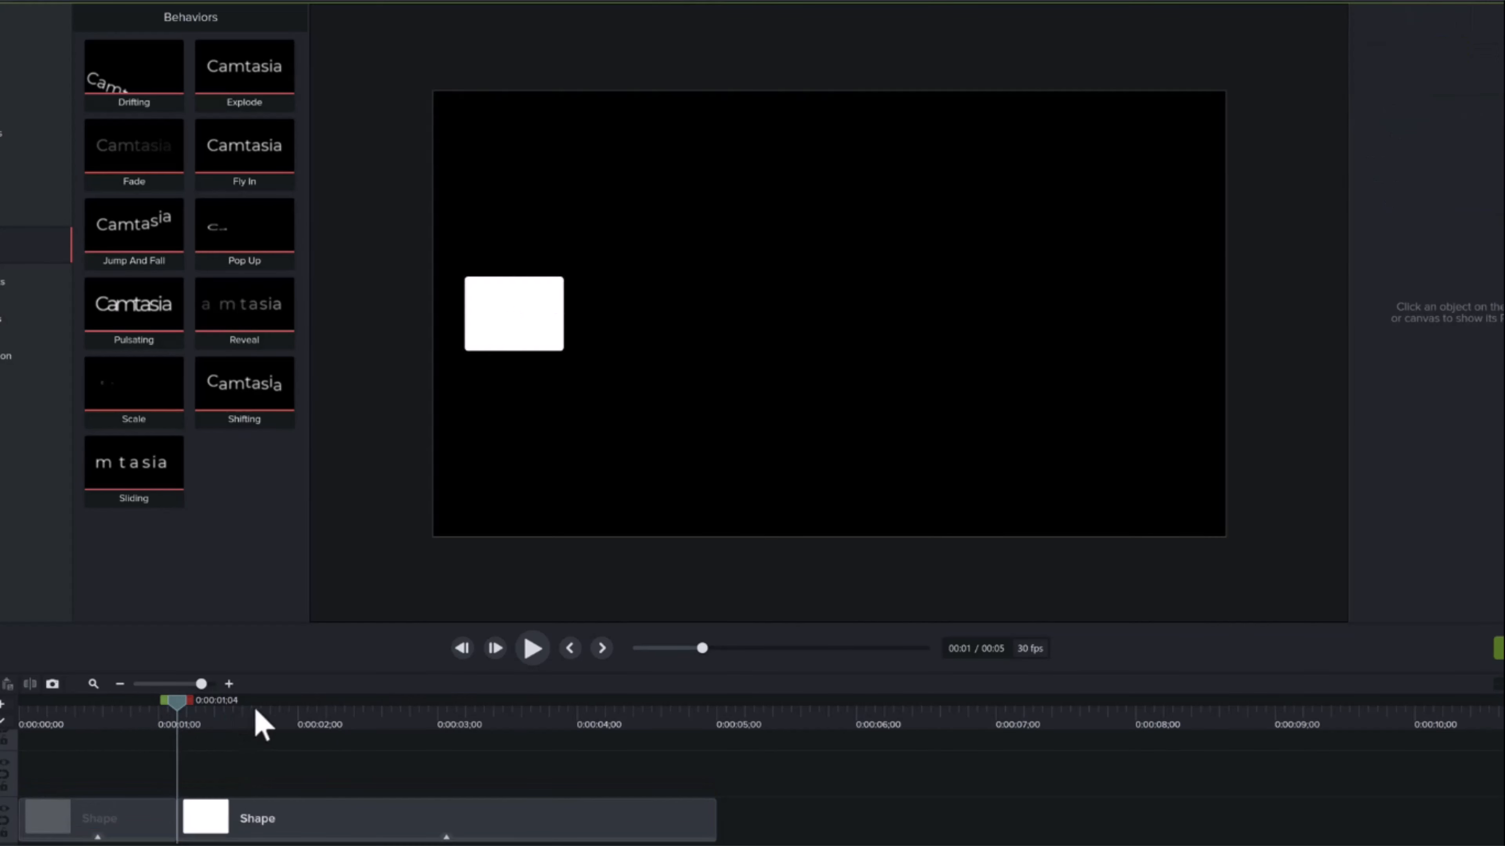
click(503, 827)
key(s)
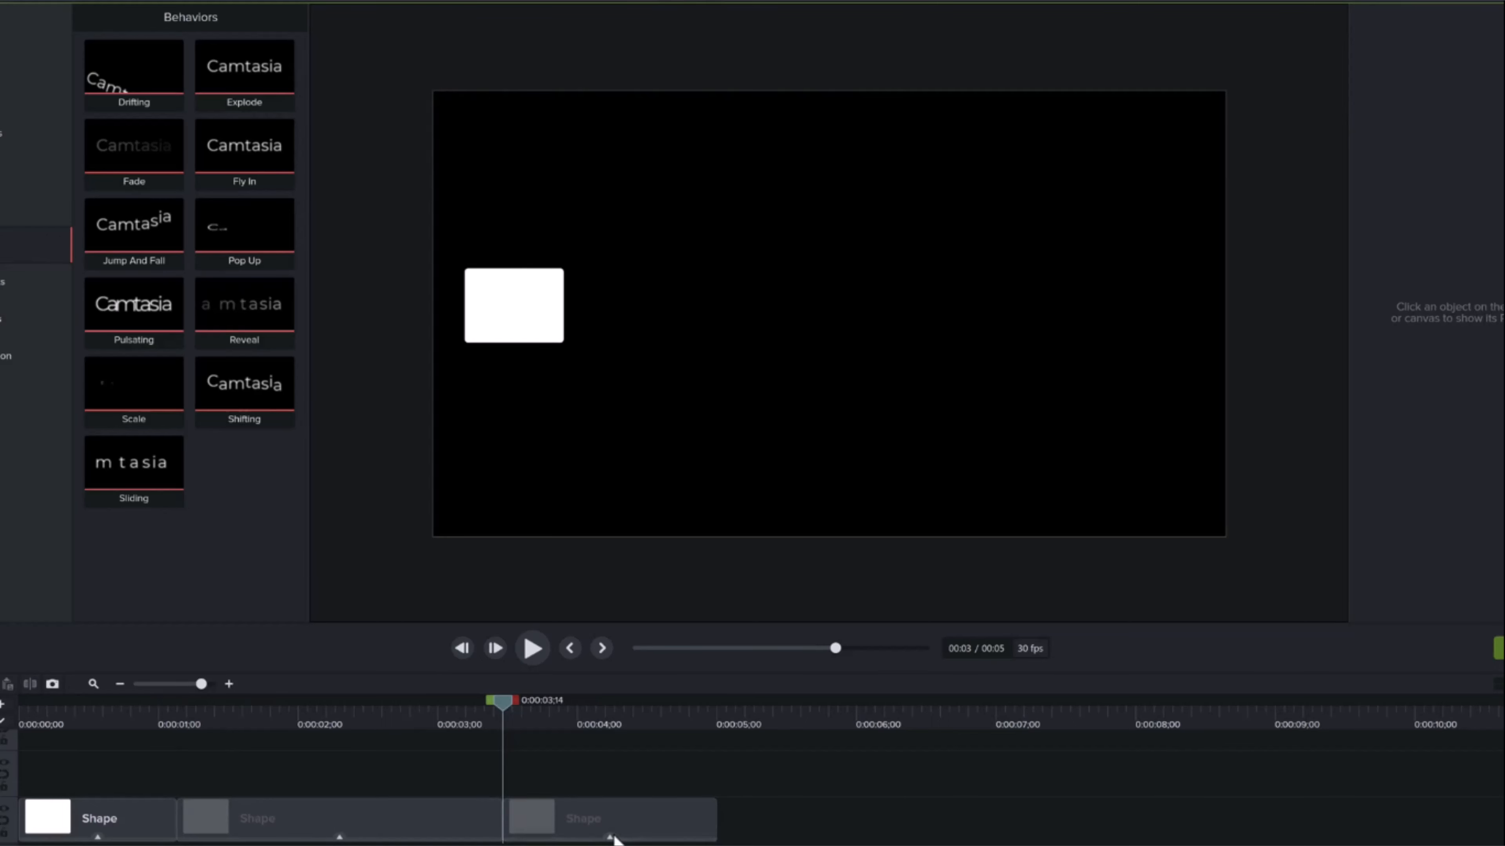
Remove the Drifting behavior from the first and last rectangle segments, and expand the middle segment's effects on the timeline
click(608, 830)
key(Delete)
click(98, 836)
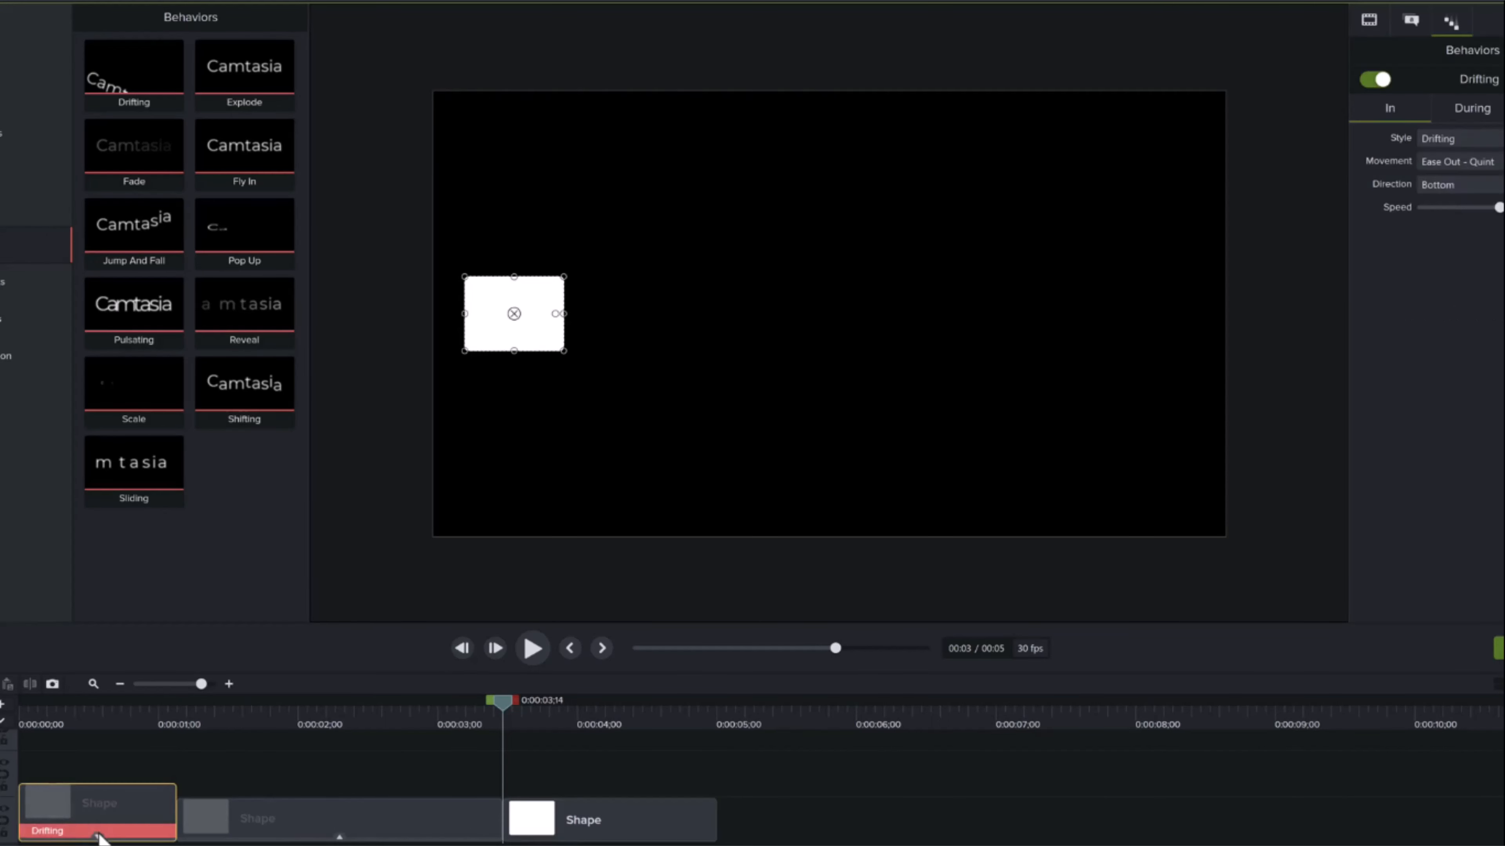
click(102, 831)
key(Delete)
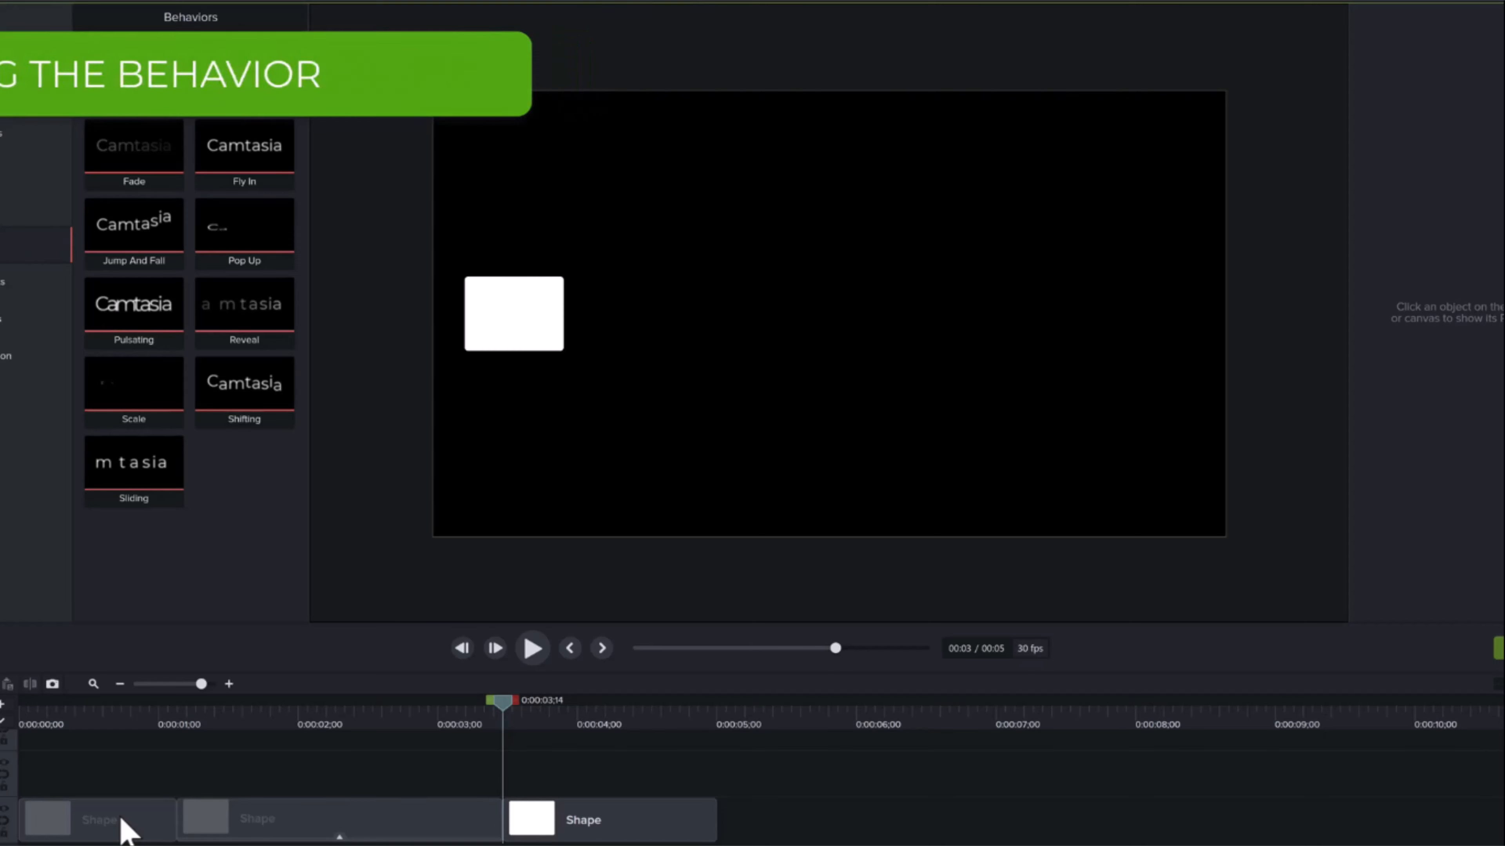
click(341, 836)
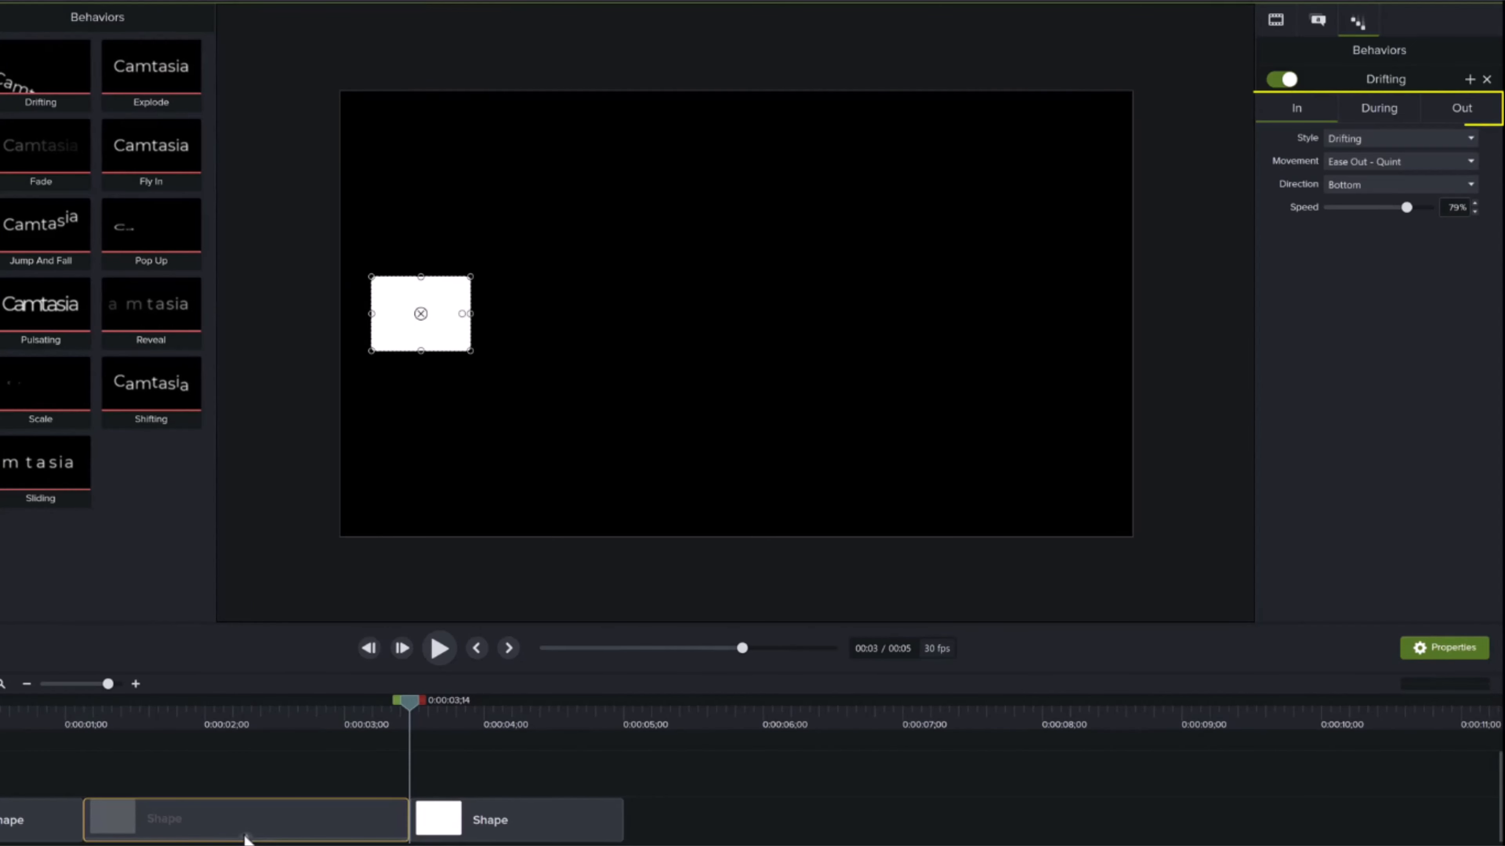
click(246, 837)
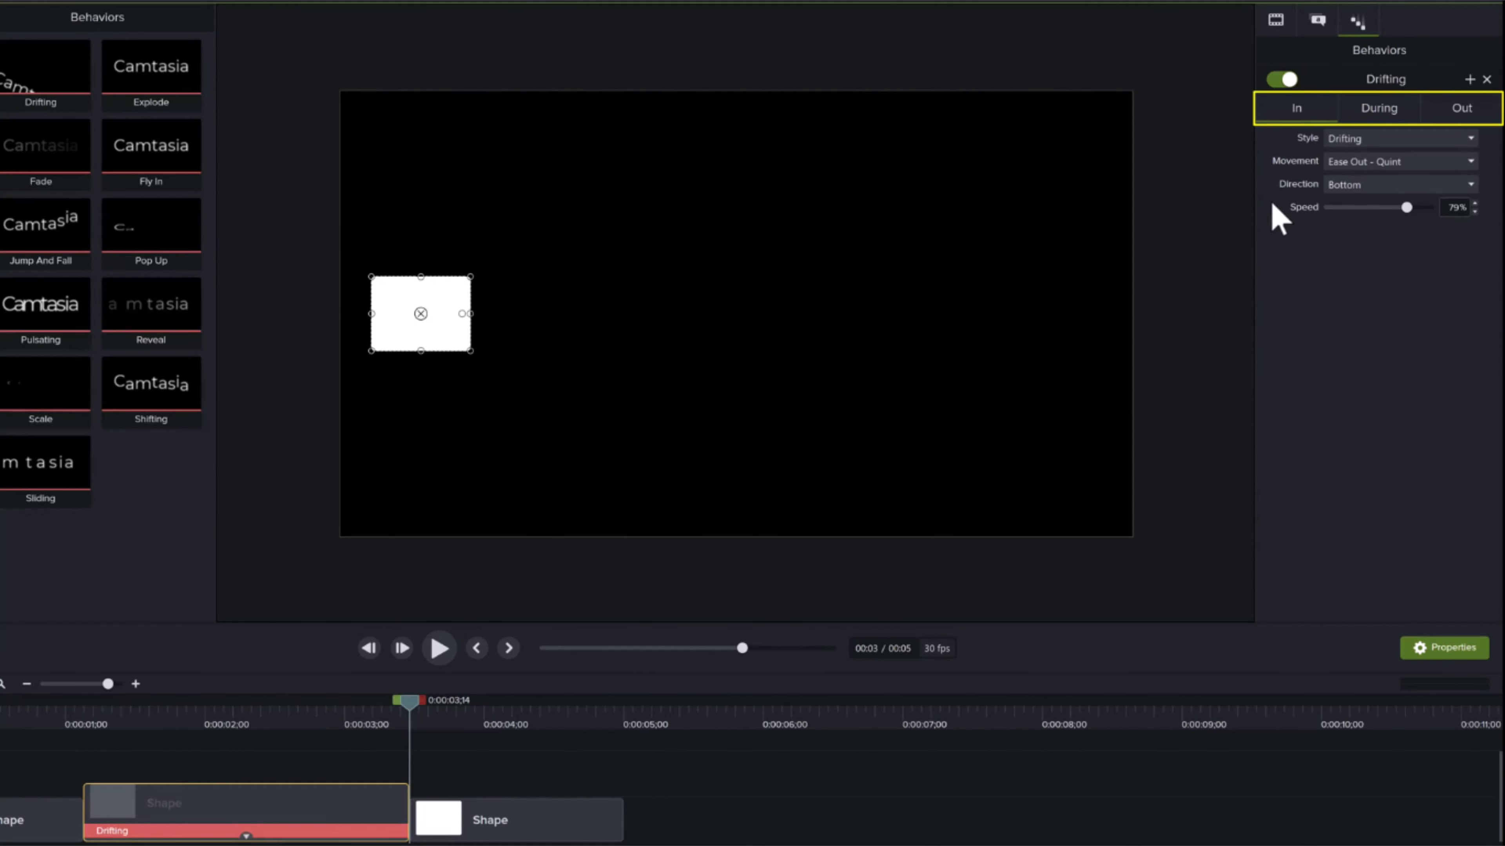
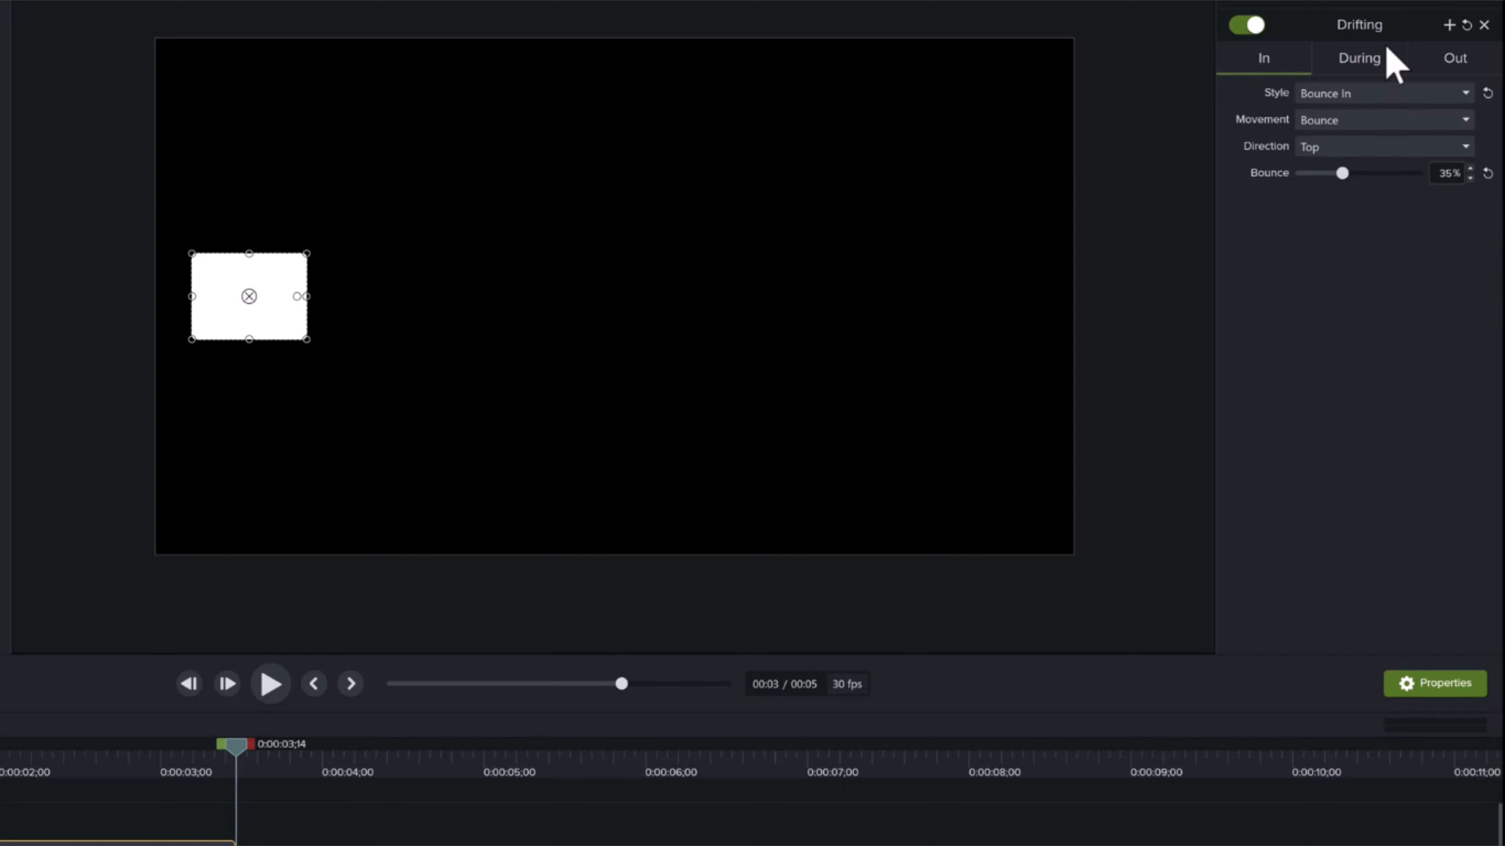
Set the middle segment's Drifting behavior to style None for the During phase and Fly Out for the Out phase
click(1388, 58)
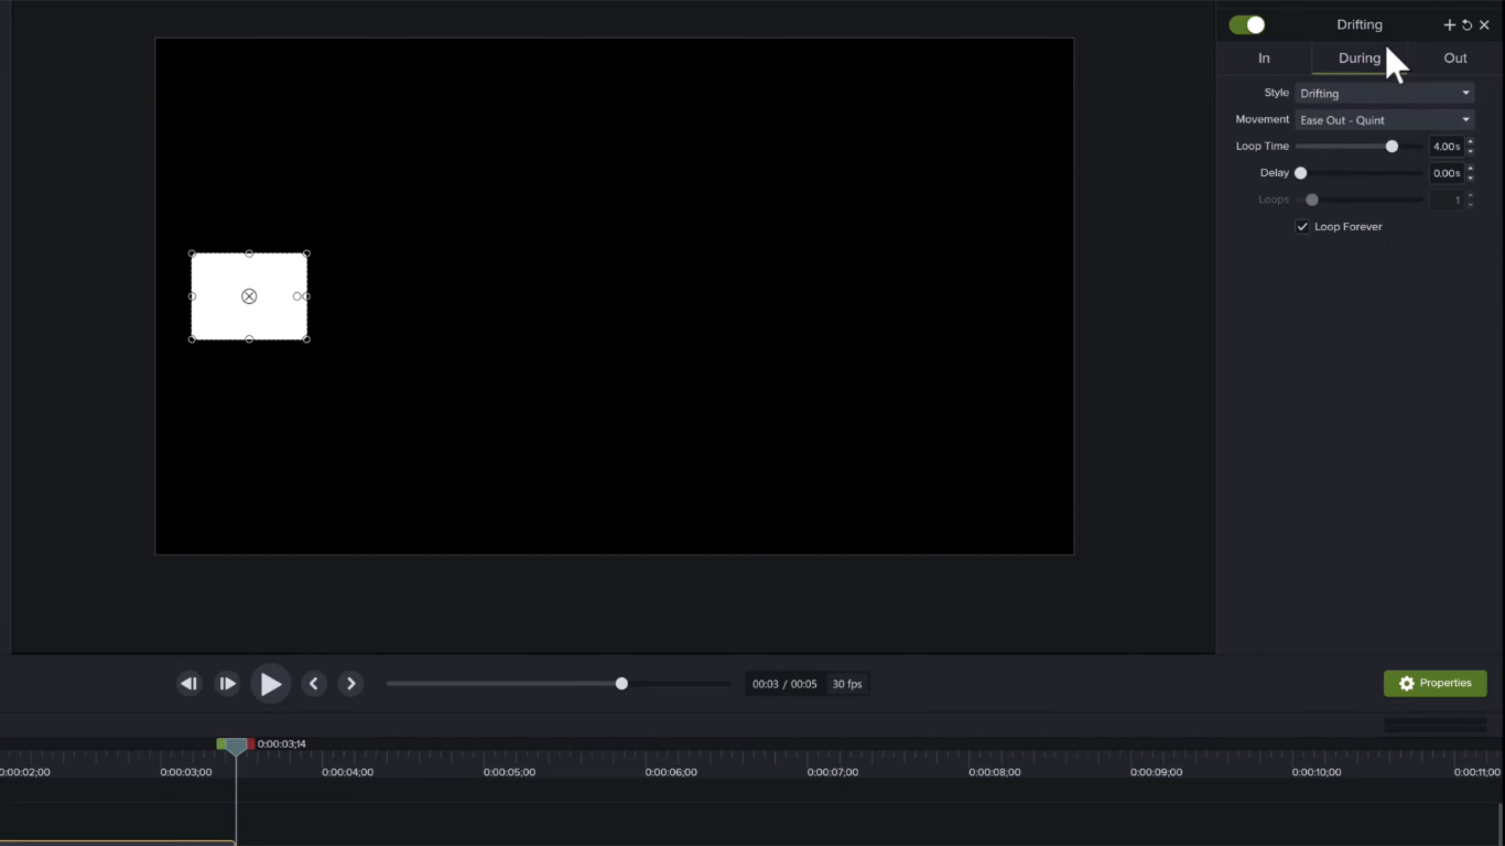
click(1474, 95)
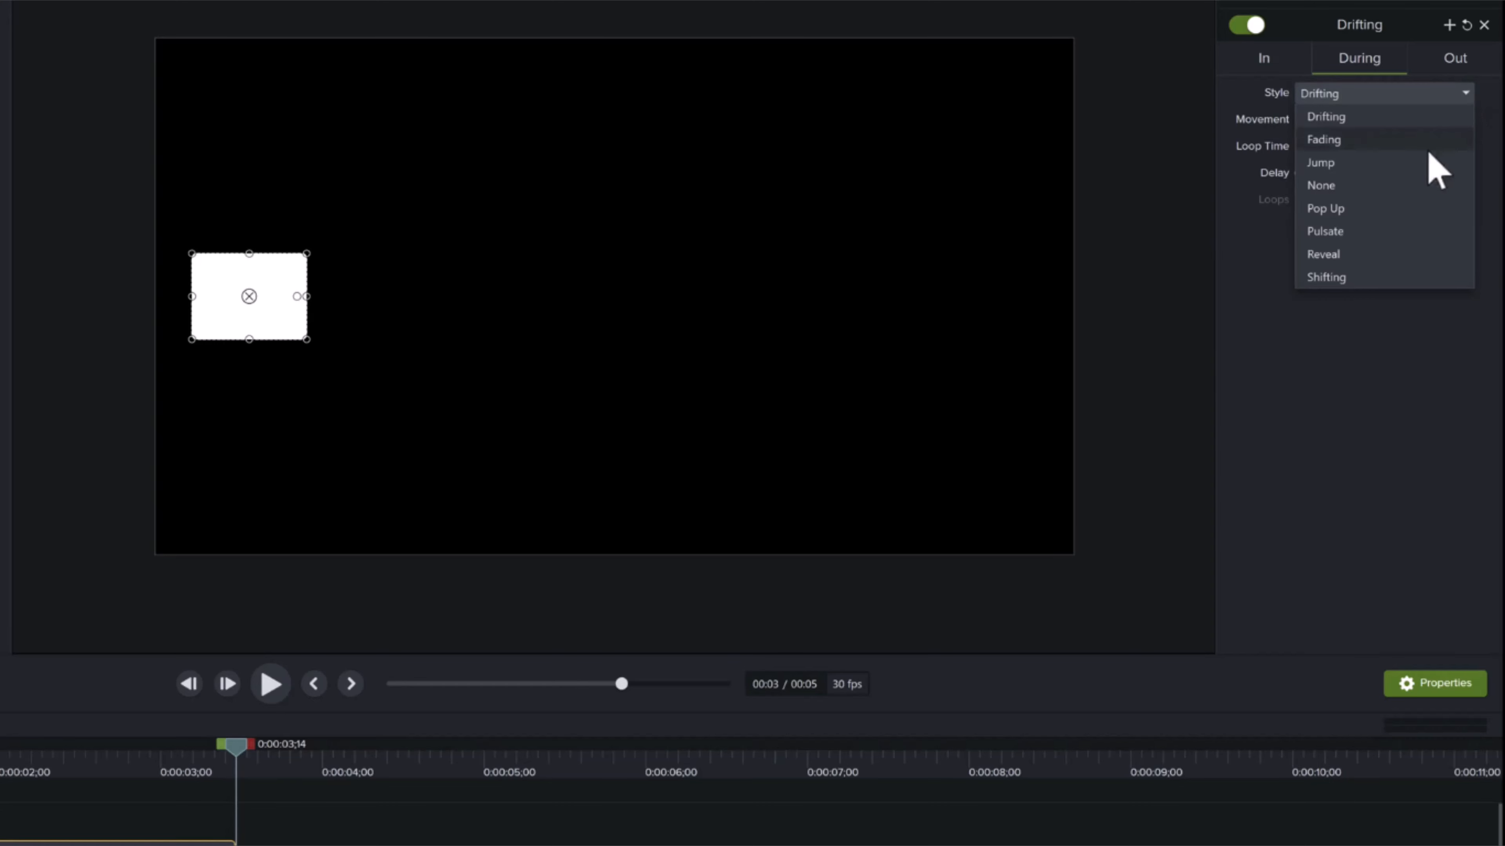
click(1424, 187)
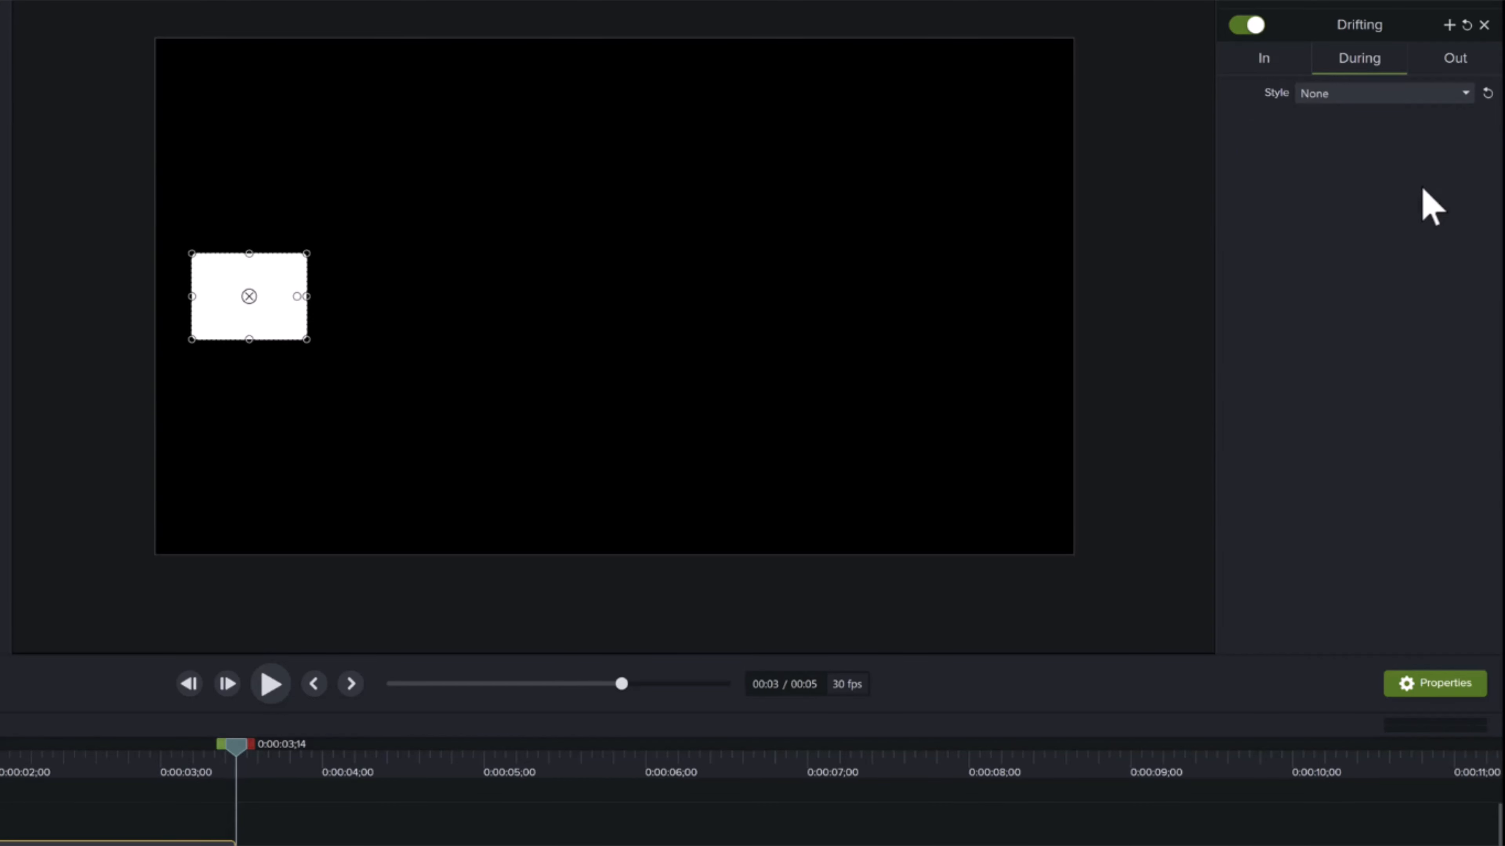
click(1466, 67)
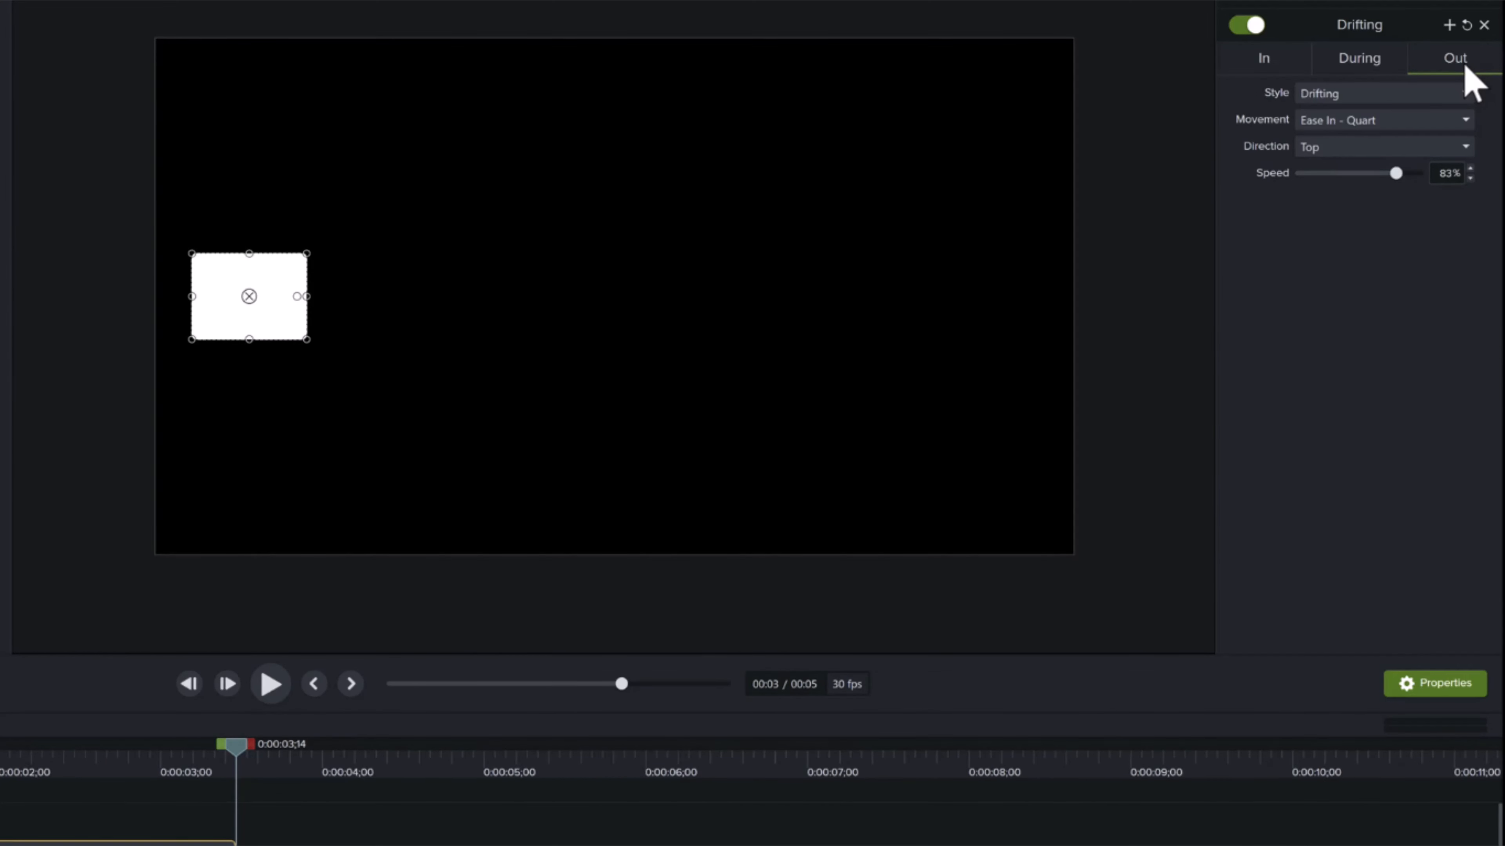
click(1462, 92)
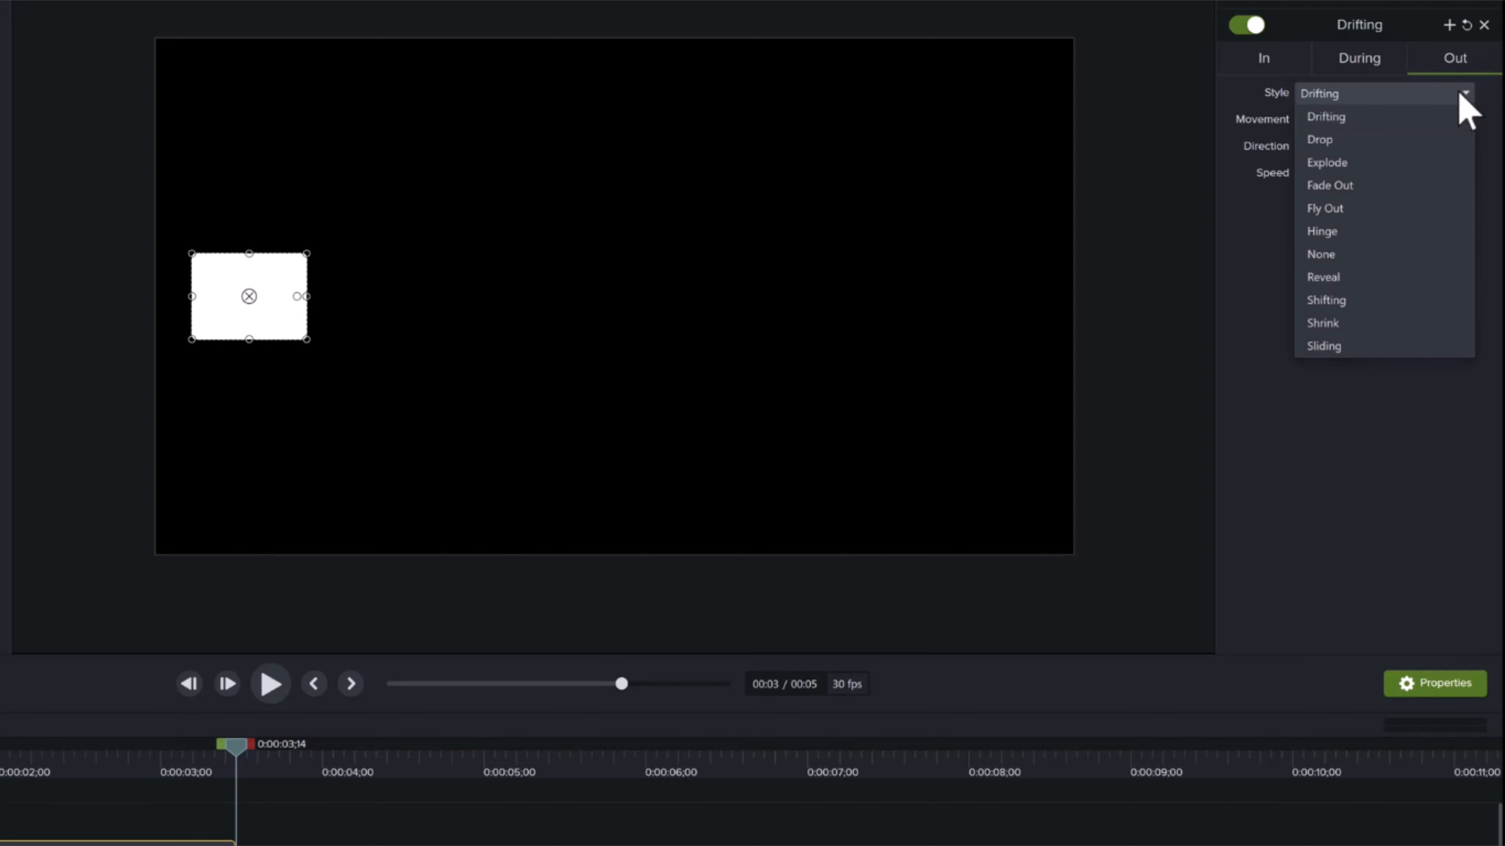
click(1402, 207)
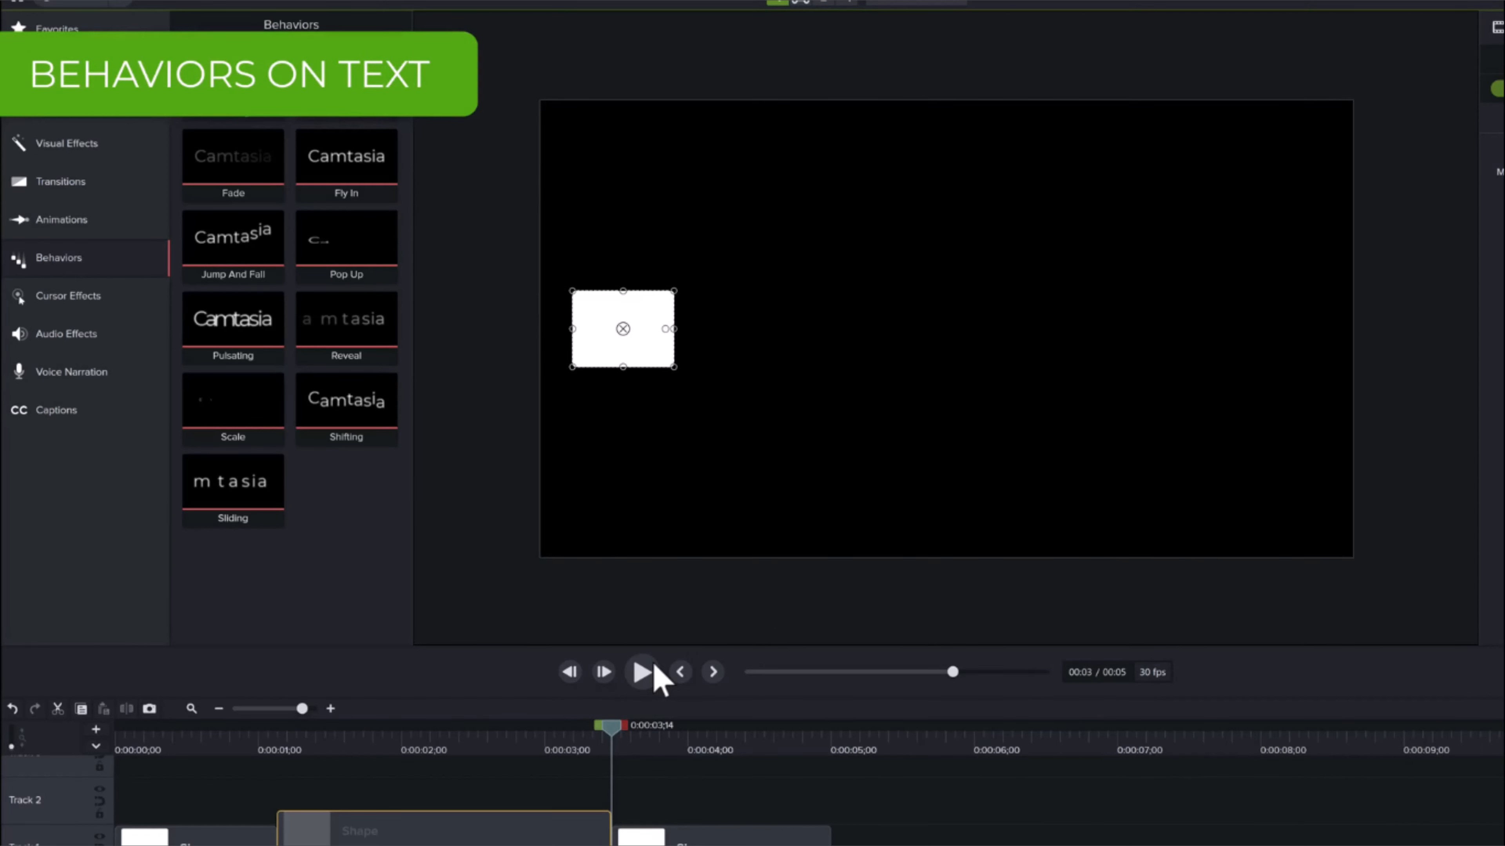
Replace all shape clips with a plain text callout reading "TITLE HERE", centred on the canvas and starting at 0:00 on Track 1
key(ctrl+a)
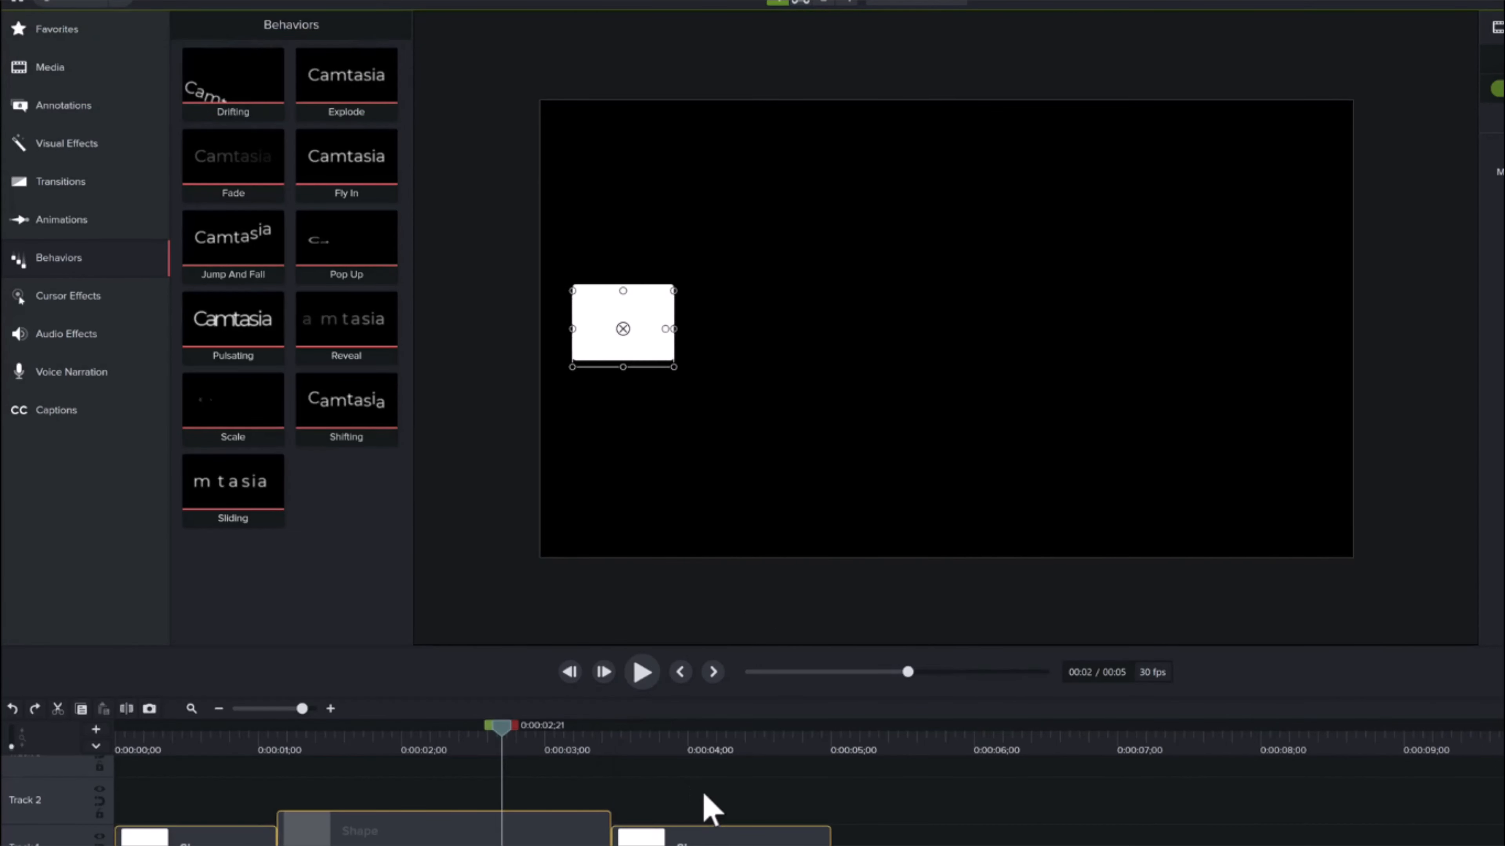
key(Delete)
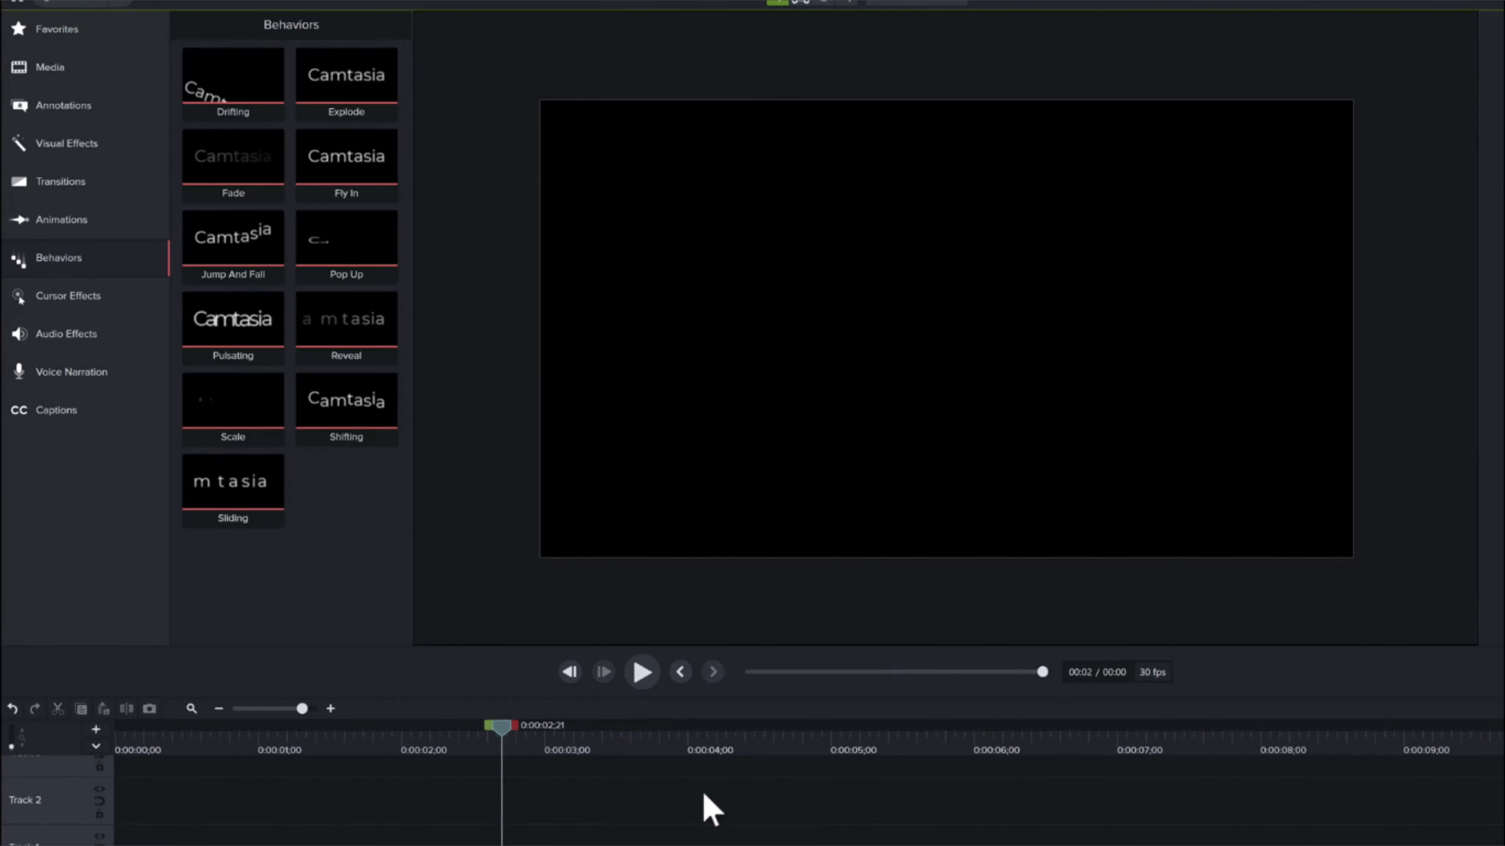
click(104, 108)
click(191, 29)
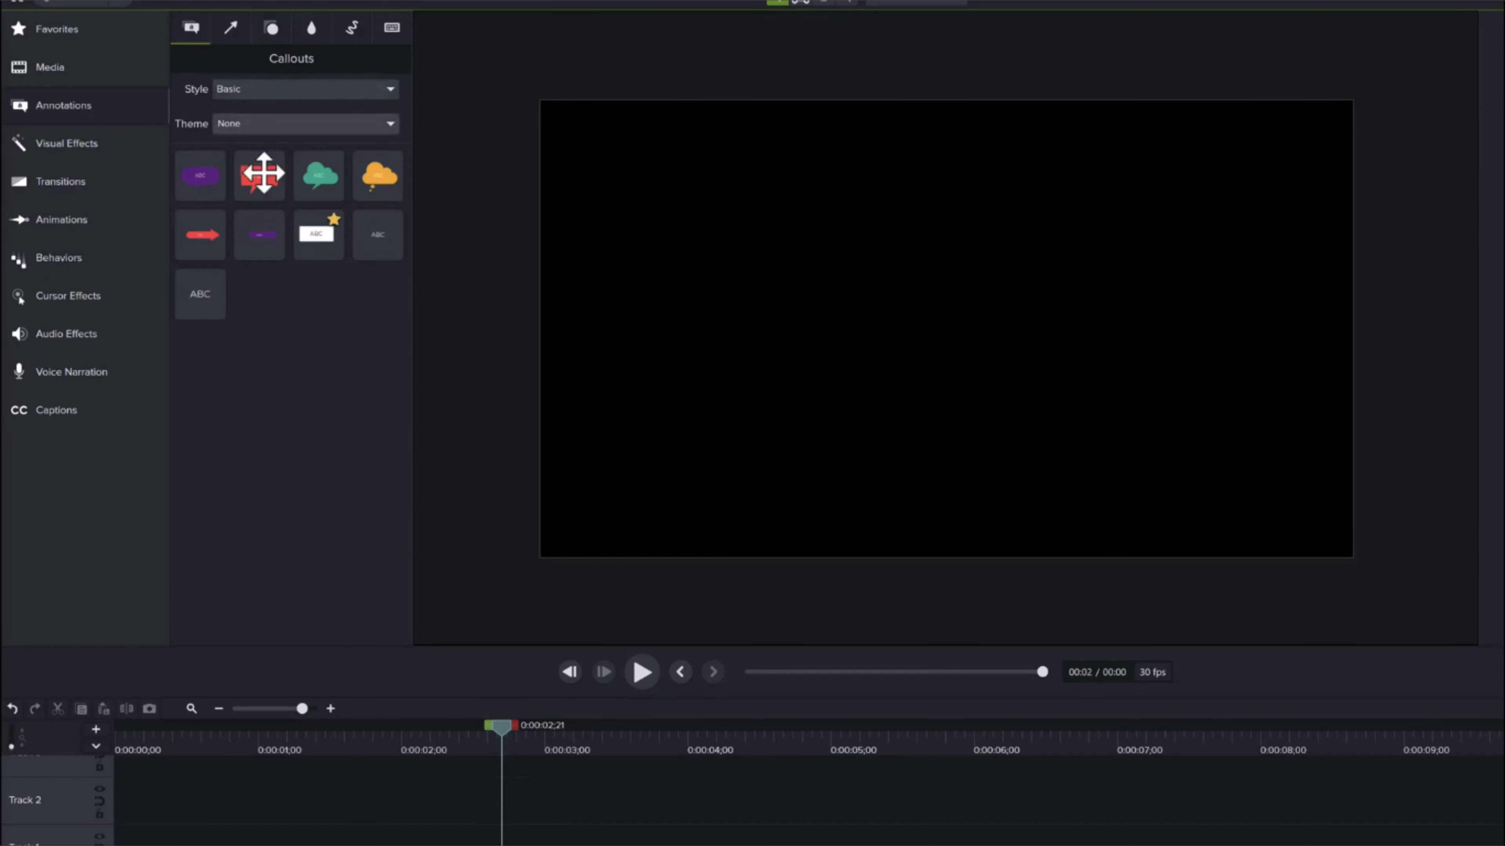
drag(200, 292, 1225, 334)
text(TI)
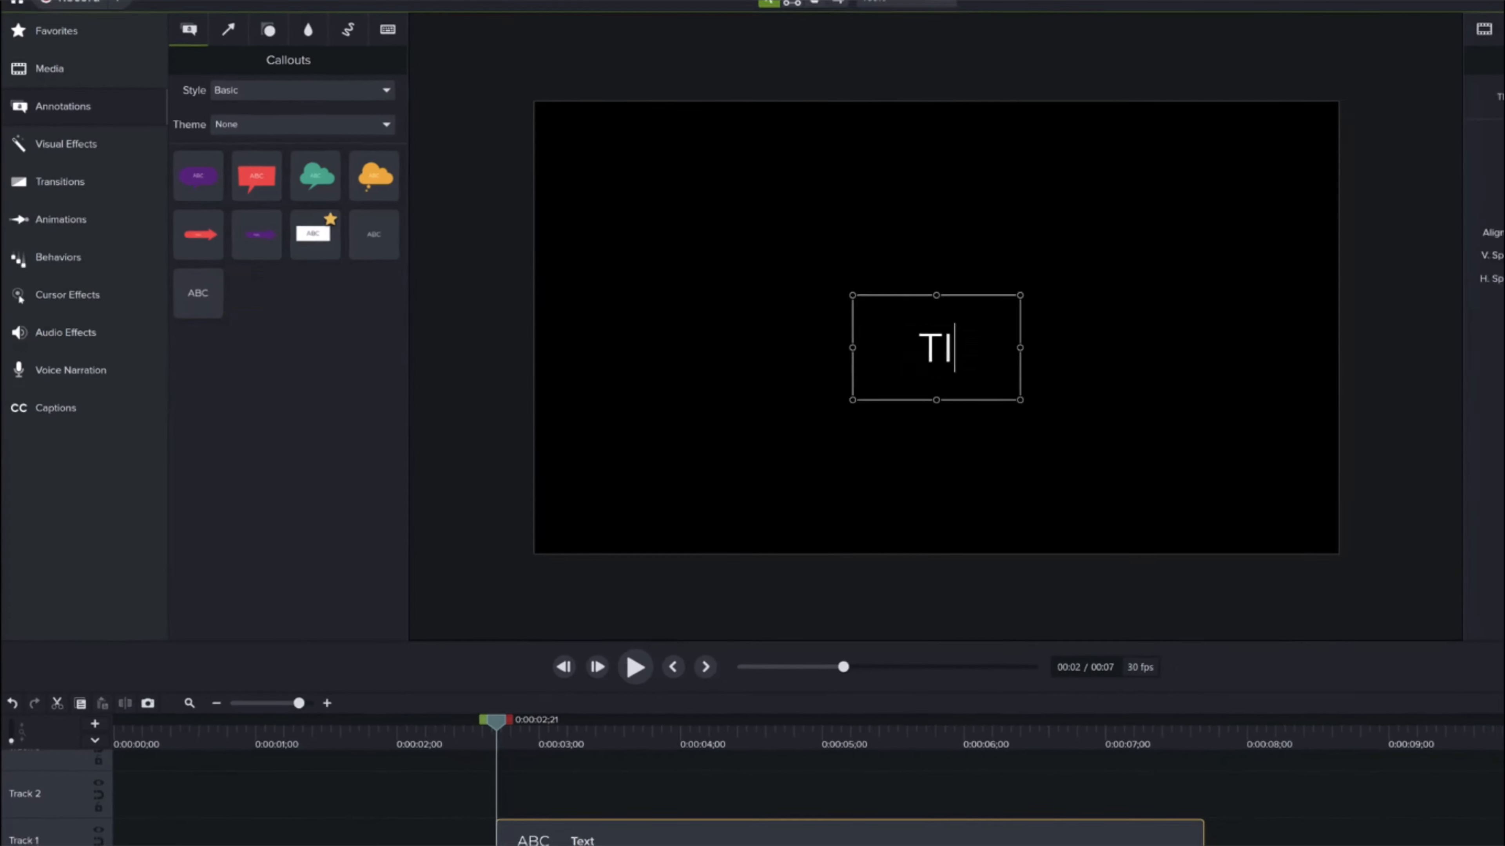
text(TLE HERE)
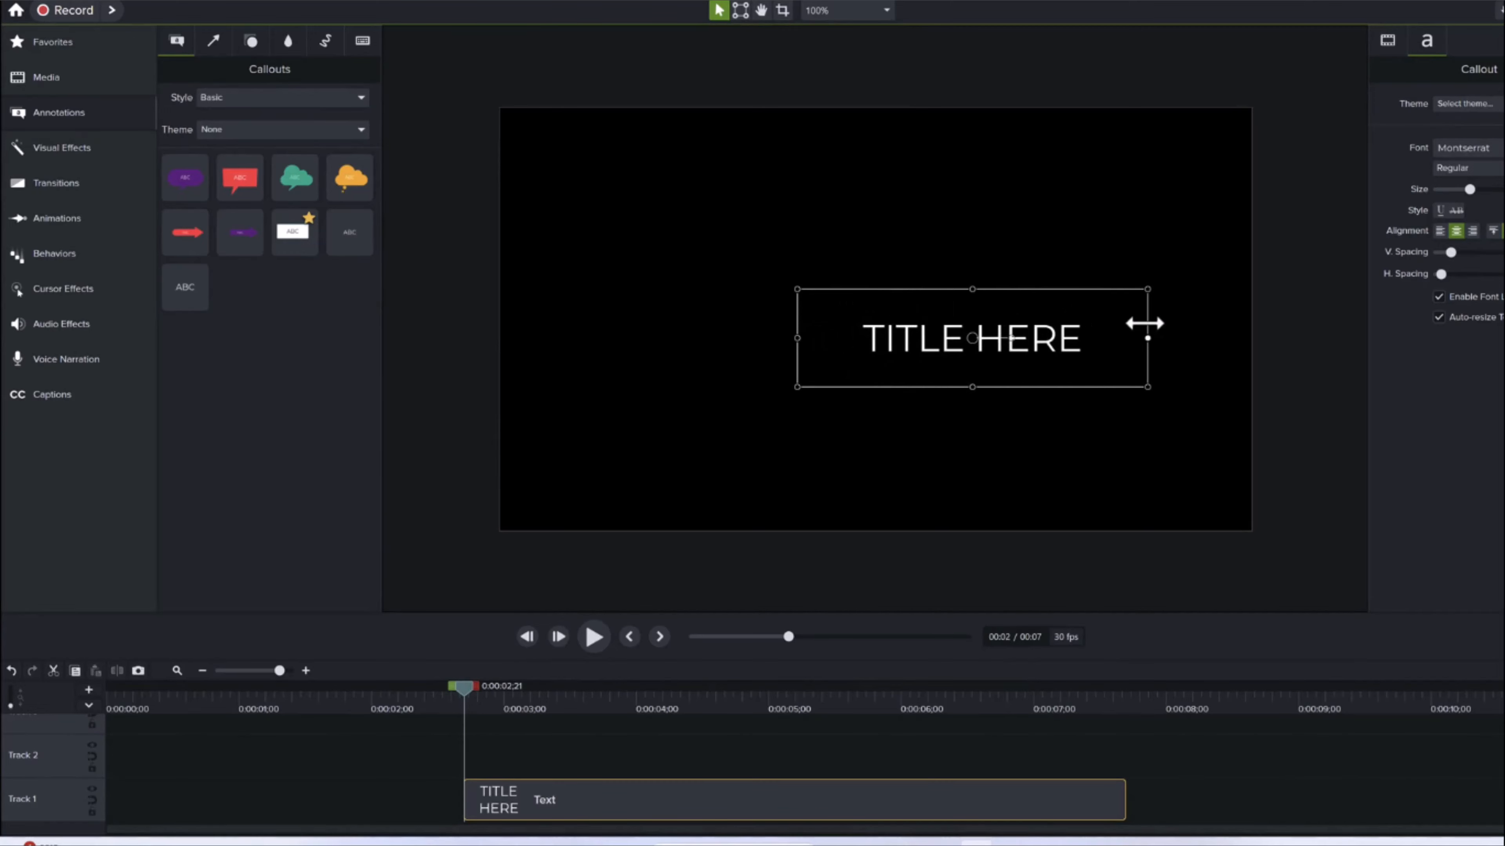
drag(1075, 338, 895, 327)
drag(521, 800, 104, 807)
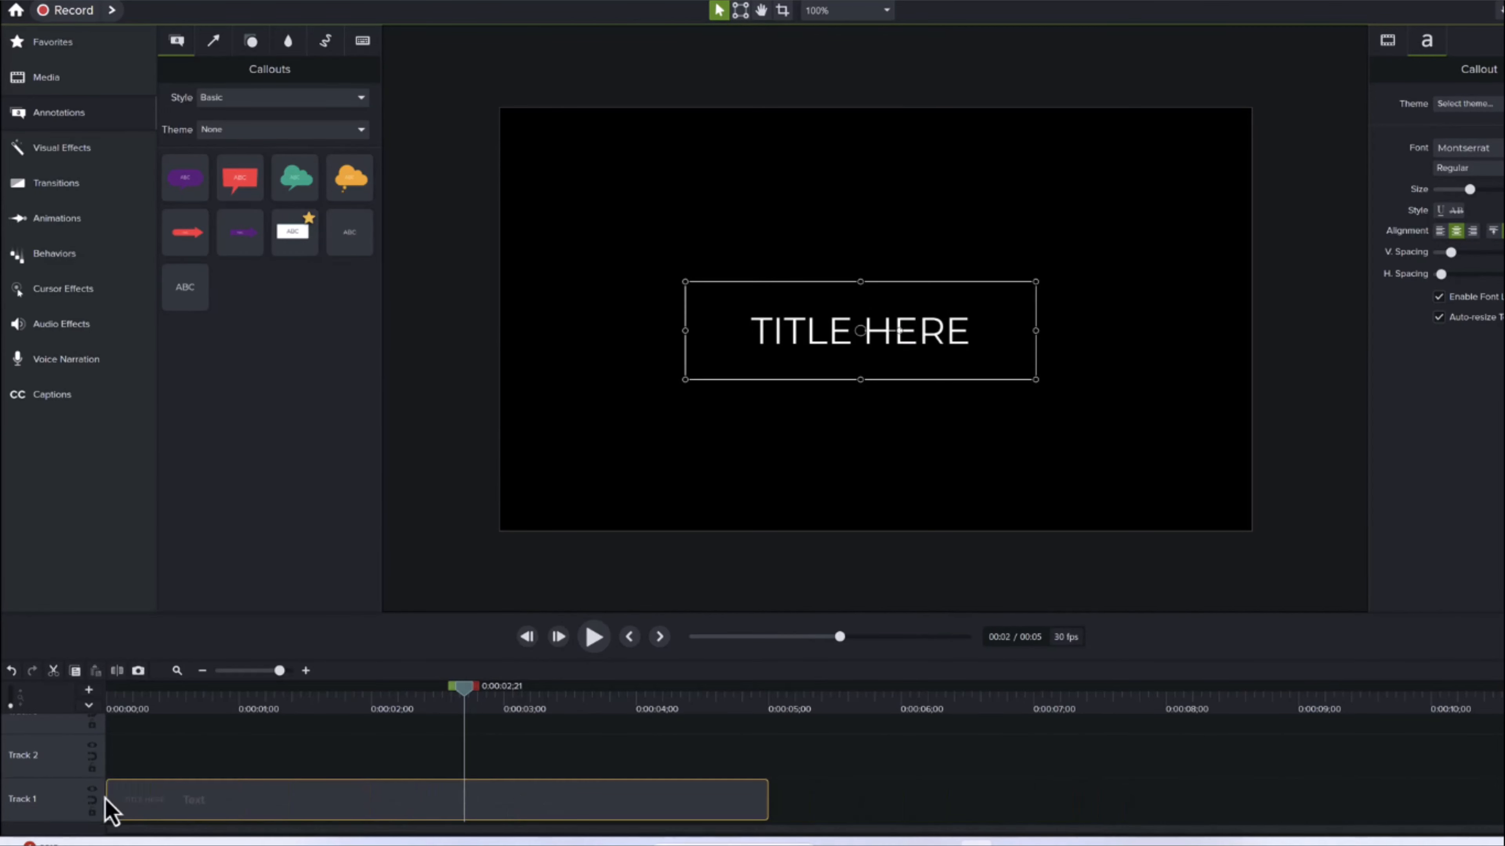
Apply the Fade behavior to the title clip and set its In type to Text - Random
click(83, 261)
drag(225, 172, 292, 823)
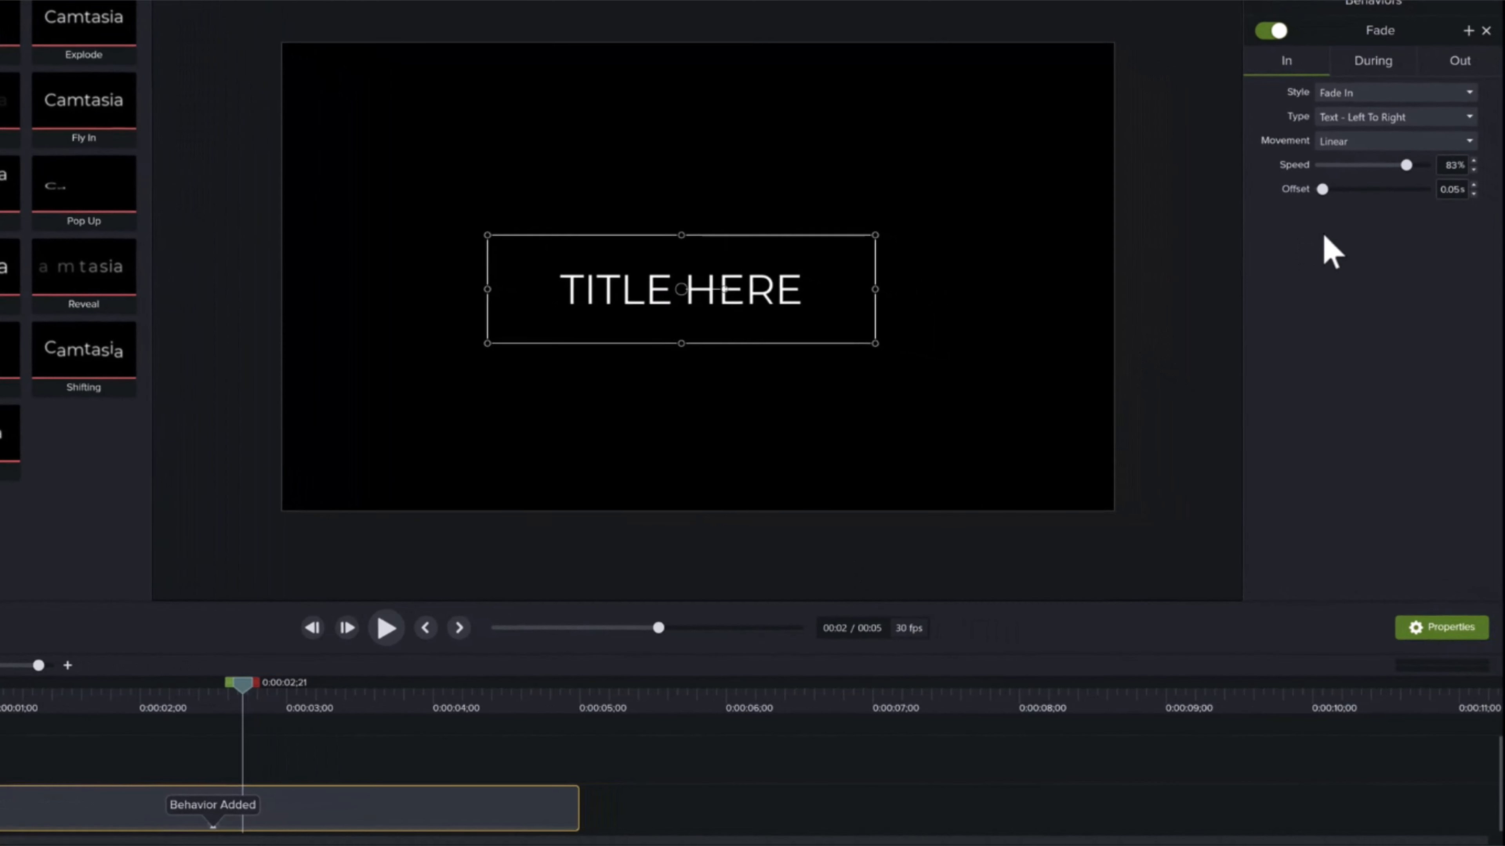
click(1433, 118)
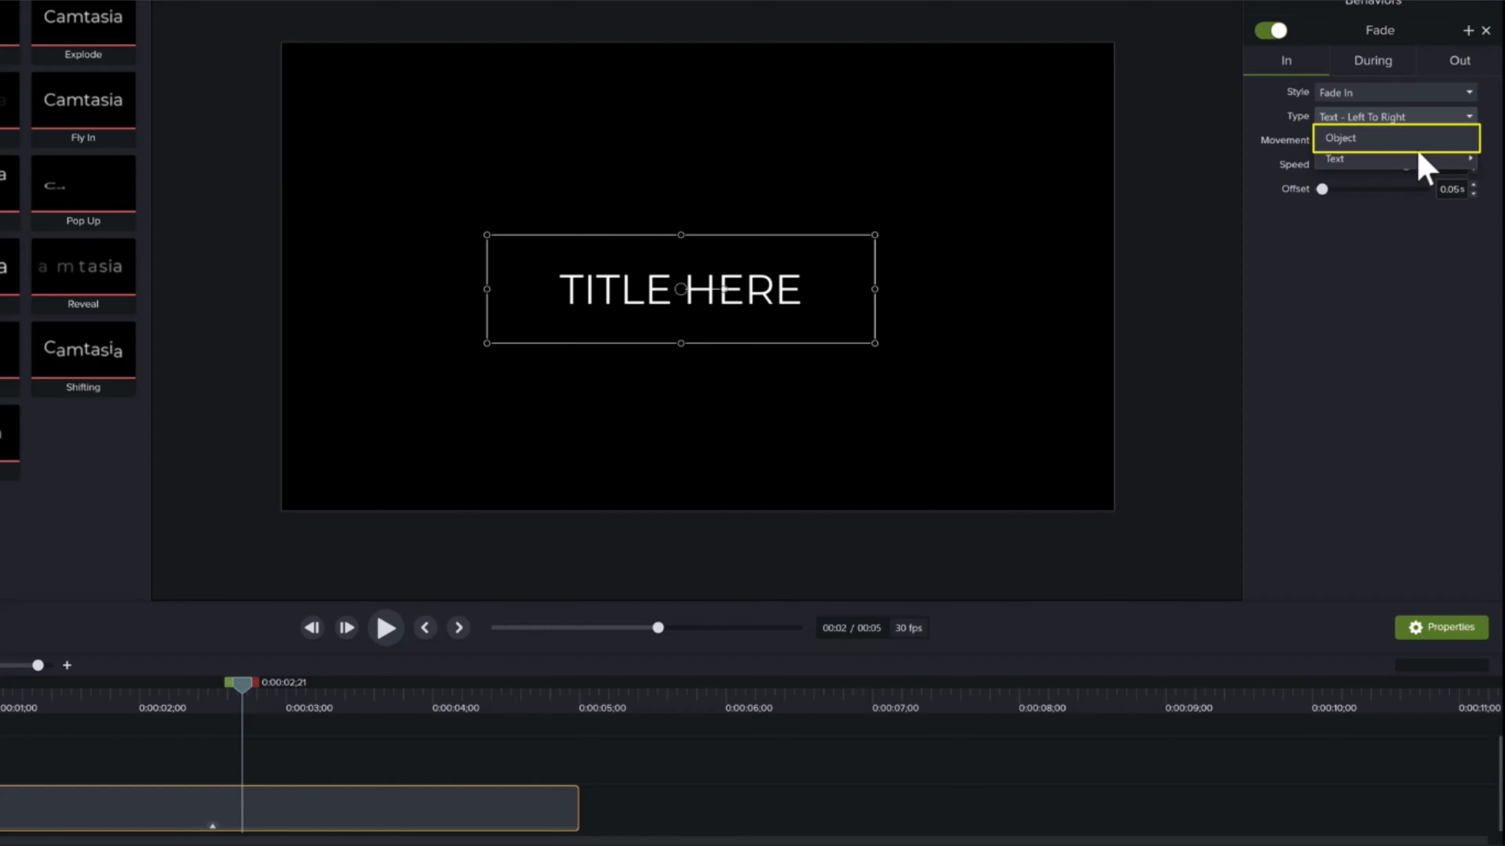
mouse_move(1423, 163)
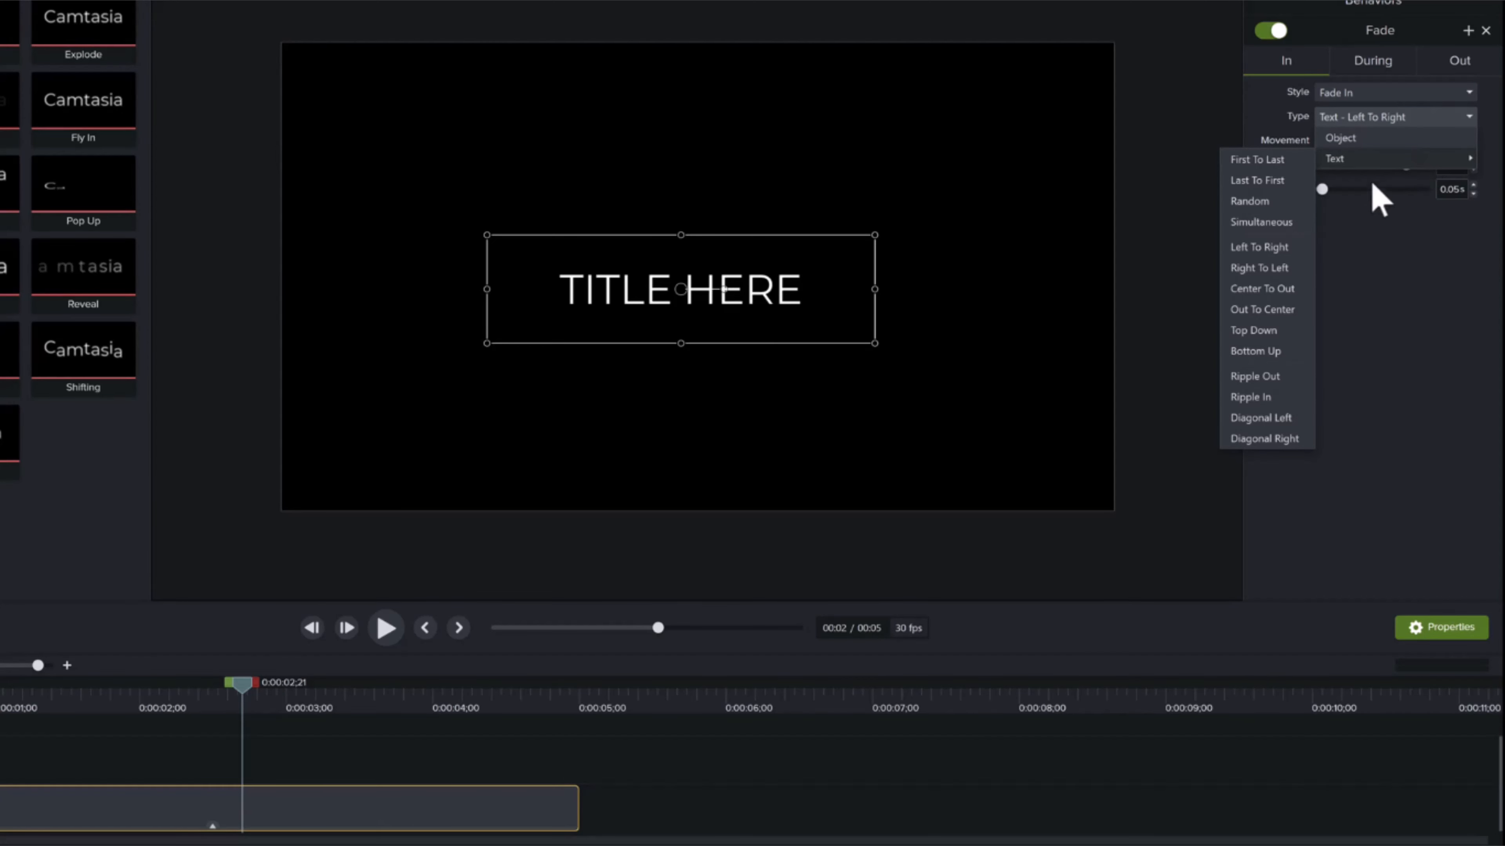
click(1299, 200)
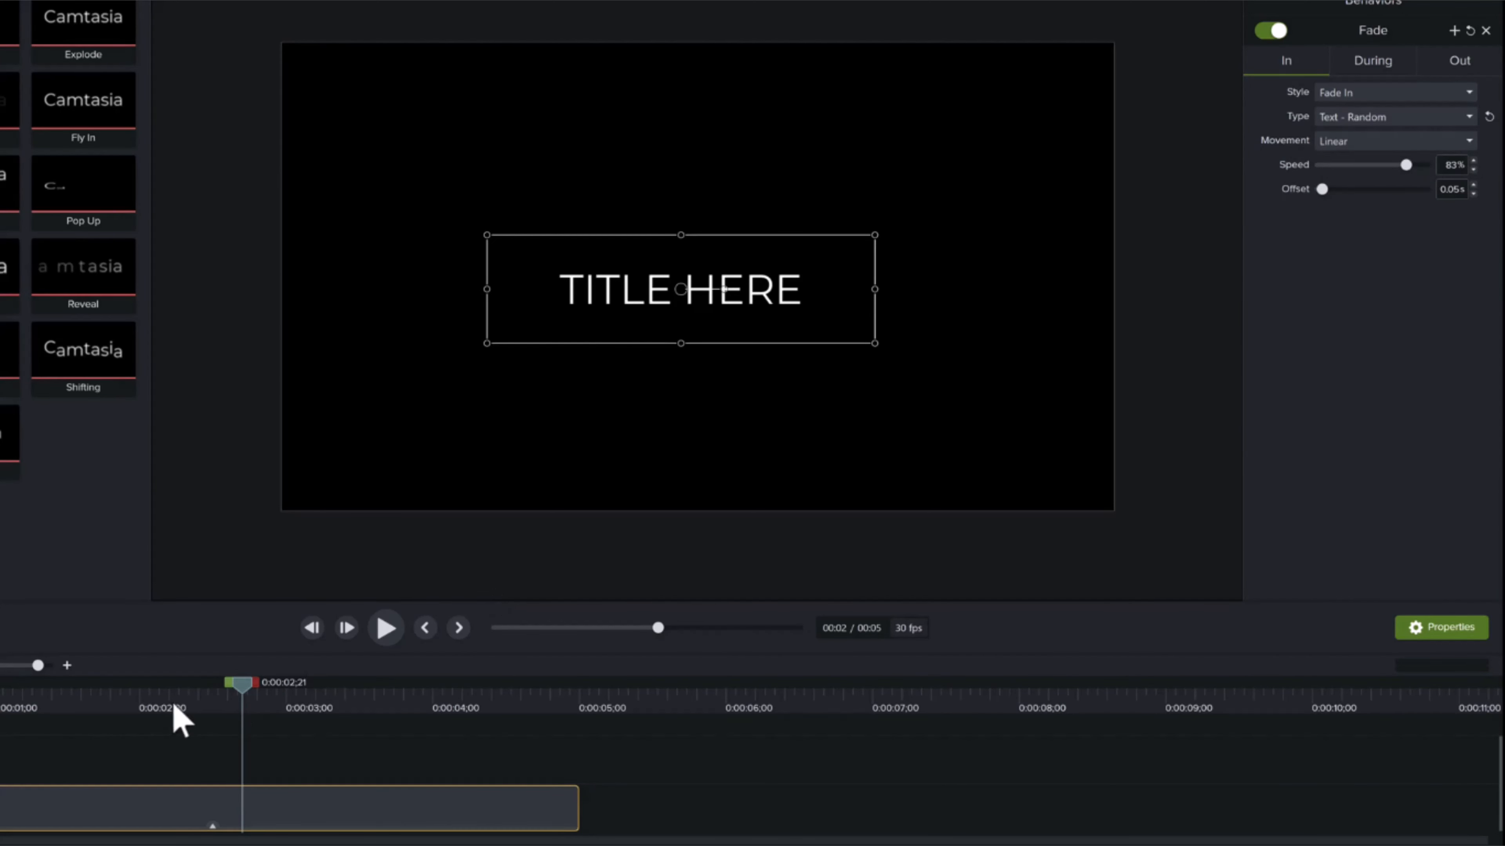
mouse_move(172, 703)
mouse_down()
mouse_move(0, 693)
mouse_move(186, 692)
mouse_up()
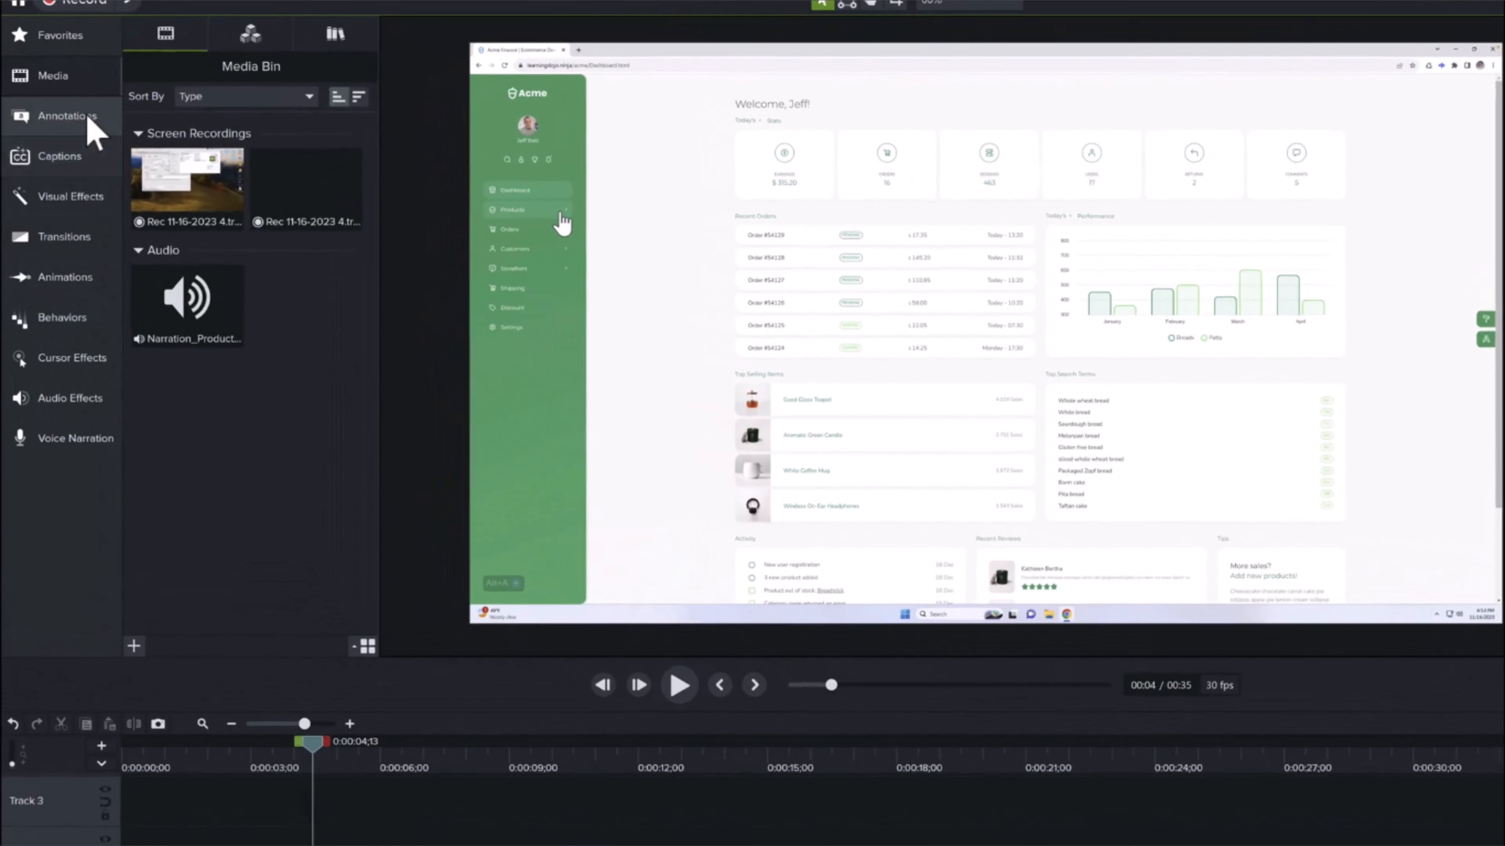
In the Product Update project, add a single-headed arrow annotation on Track 2 and lengthen it toward the Performance chart
click(89, 119)
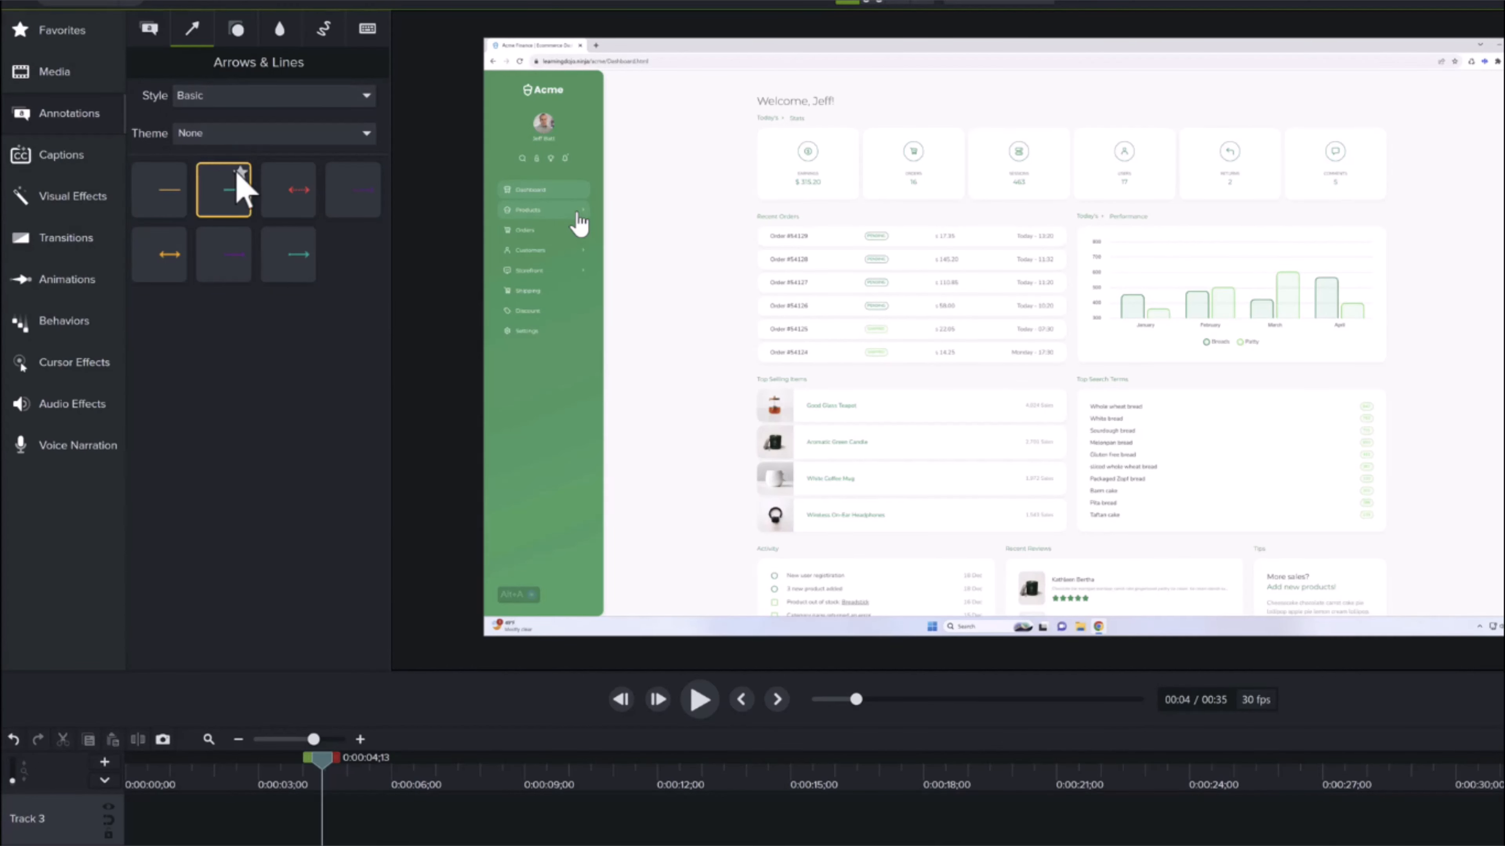
drag(233, 184, 303, 845)
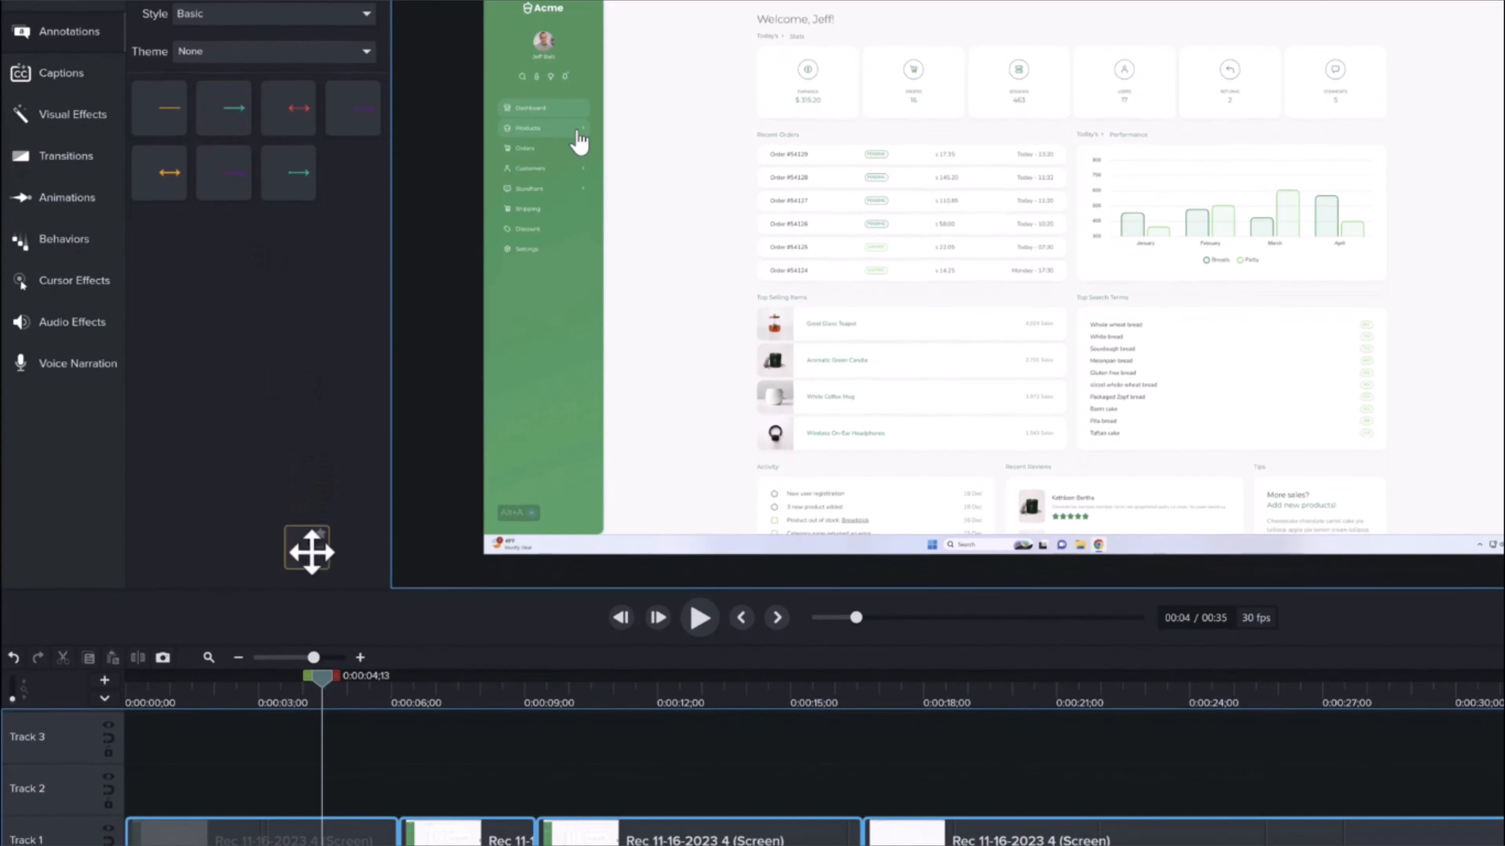
drag(303, 790, 261, 804)
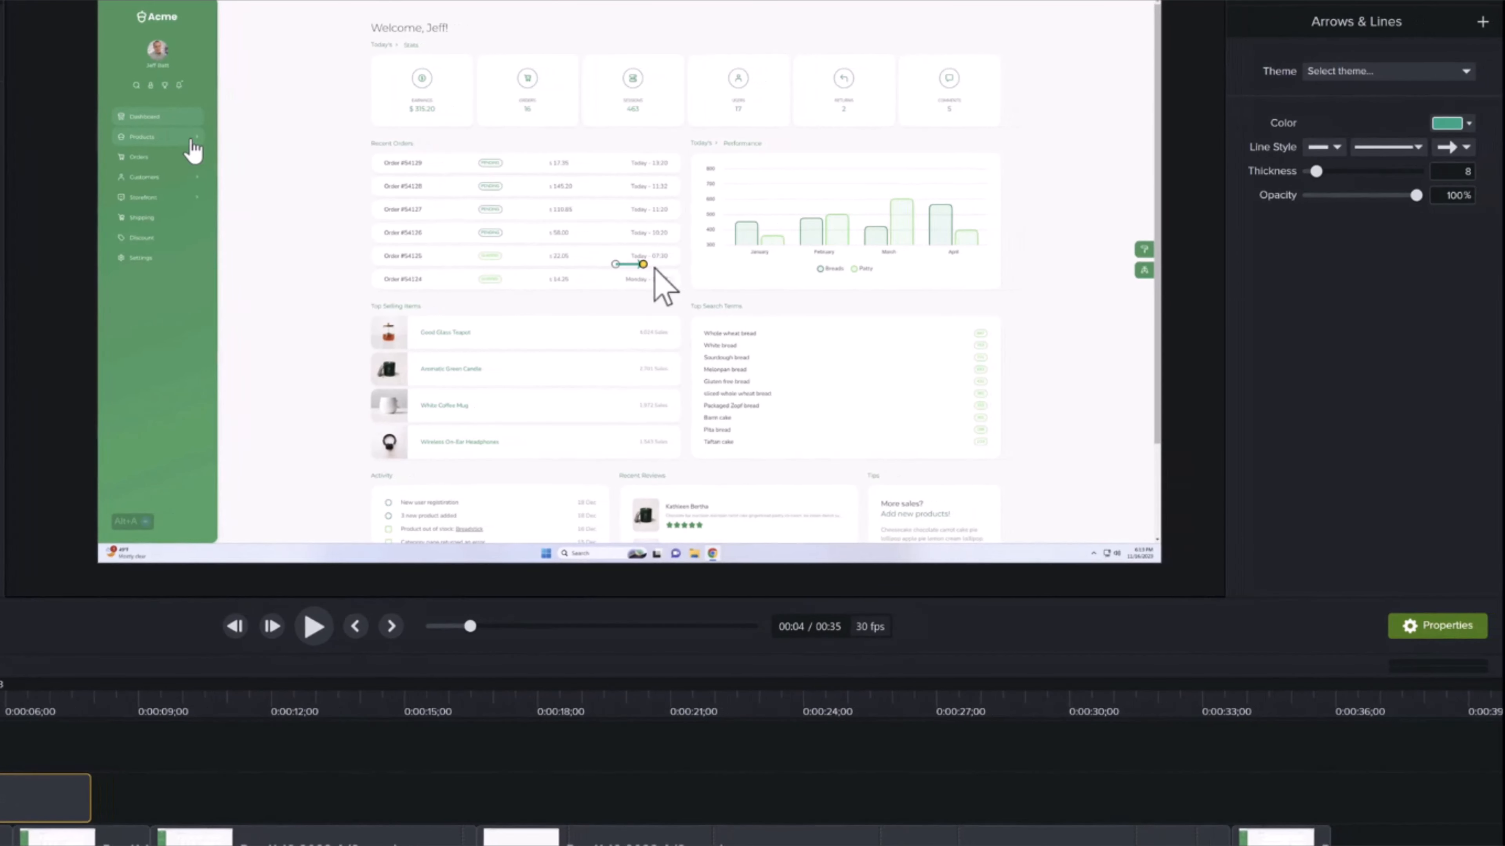
drag(1034, 255, 1089, 260)
Set the arrow's thickness to 36 and its color to dark red (#AF0509)
drag(1316, 171, 1347, 172)
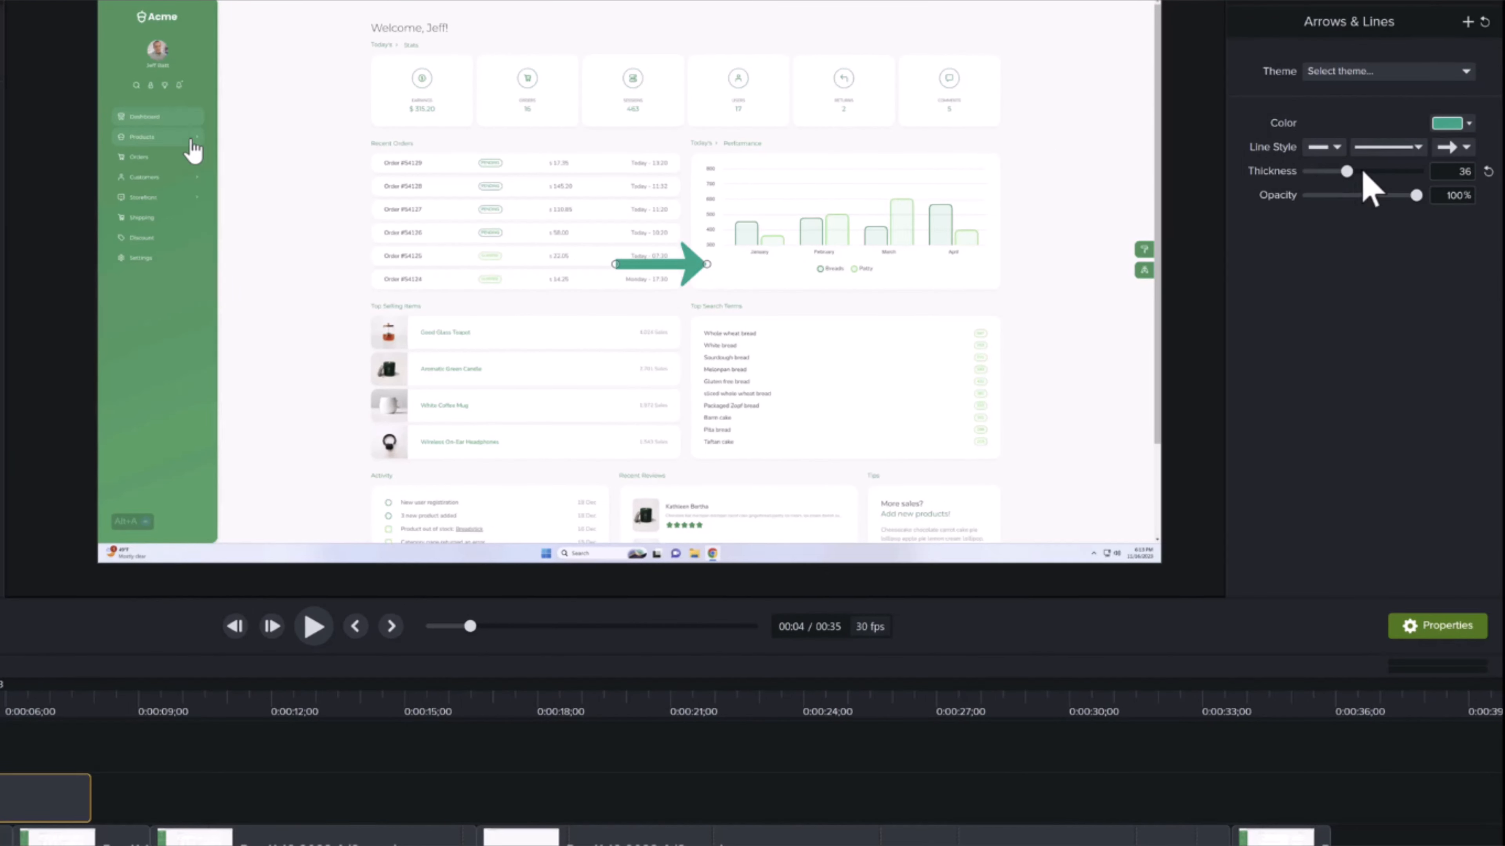
click(1459, 123)
drag(1468, 249, 1468, 203)
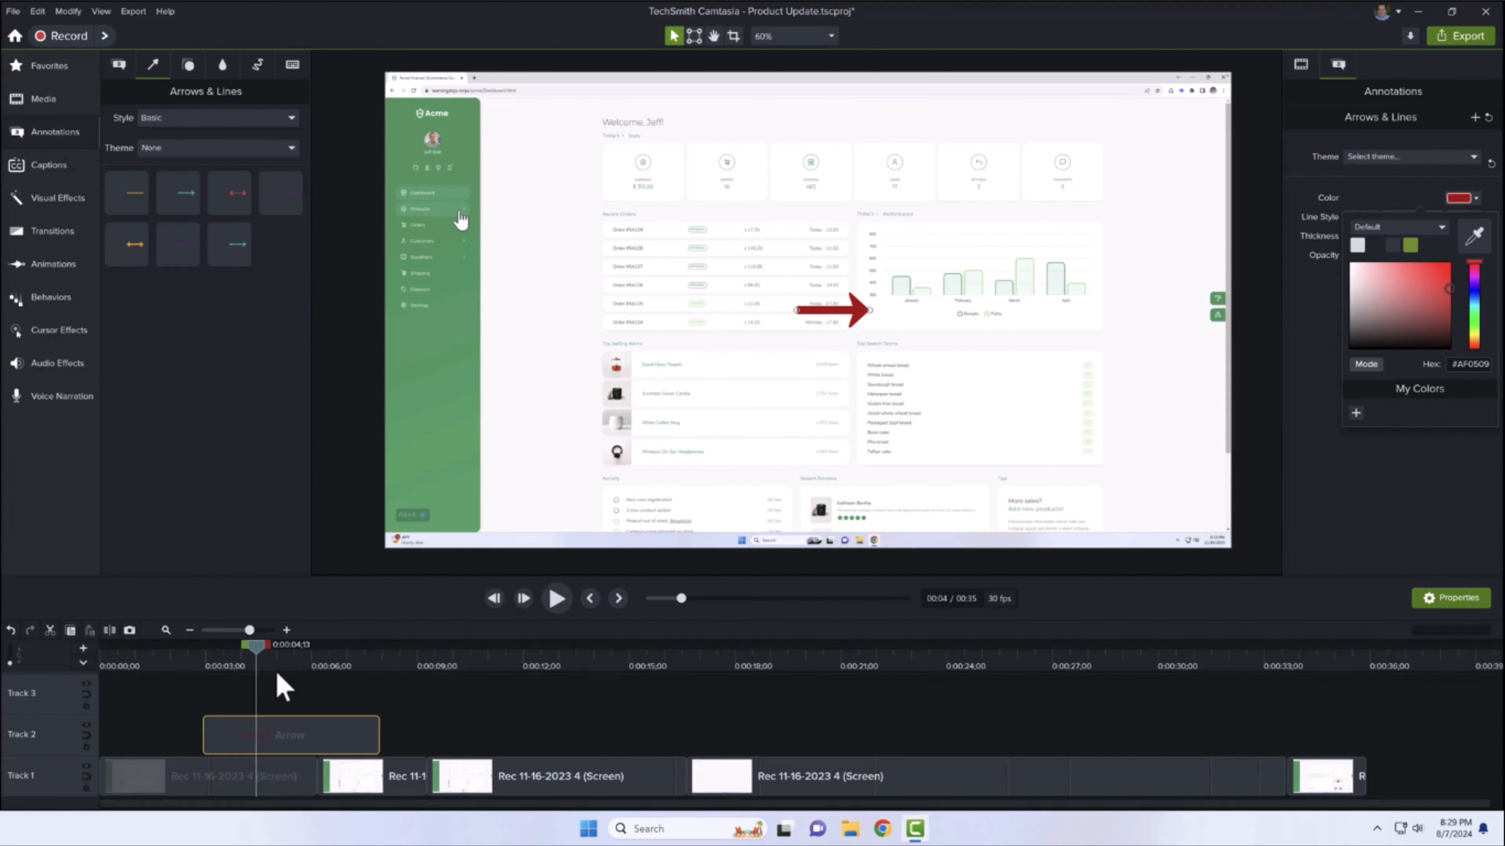
Retime the arrow clip to span about 2 to 6.5 seconds and apply the Wiggle behavior to it, selecting that behavior on the timeline
drag(249, 727, 216, 732)
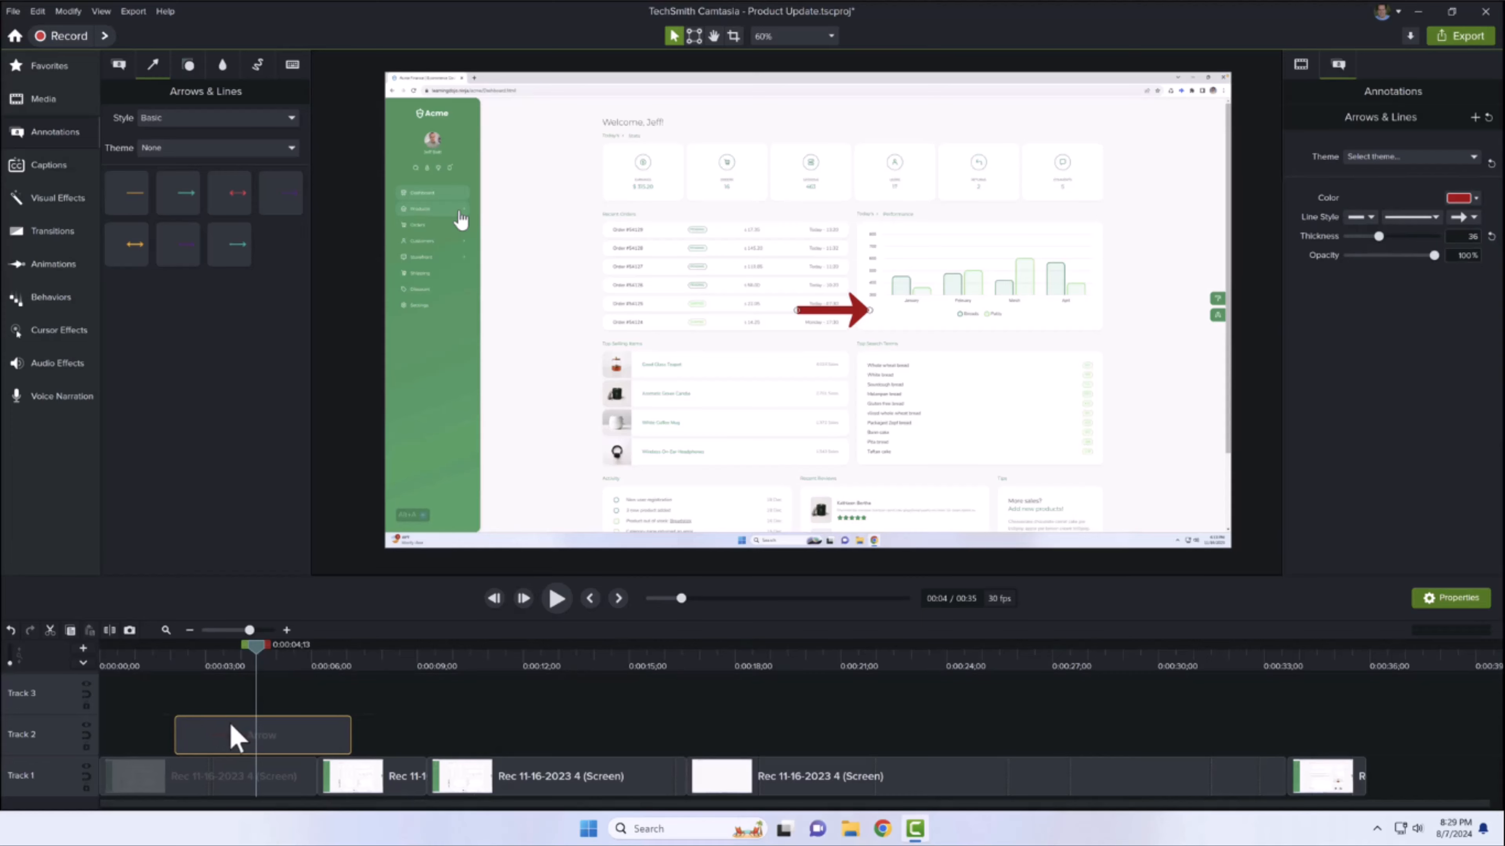
drag(347, 734, 325, 735)
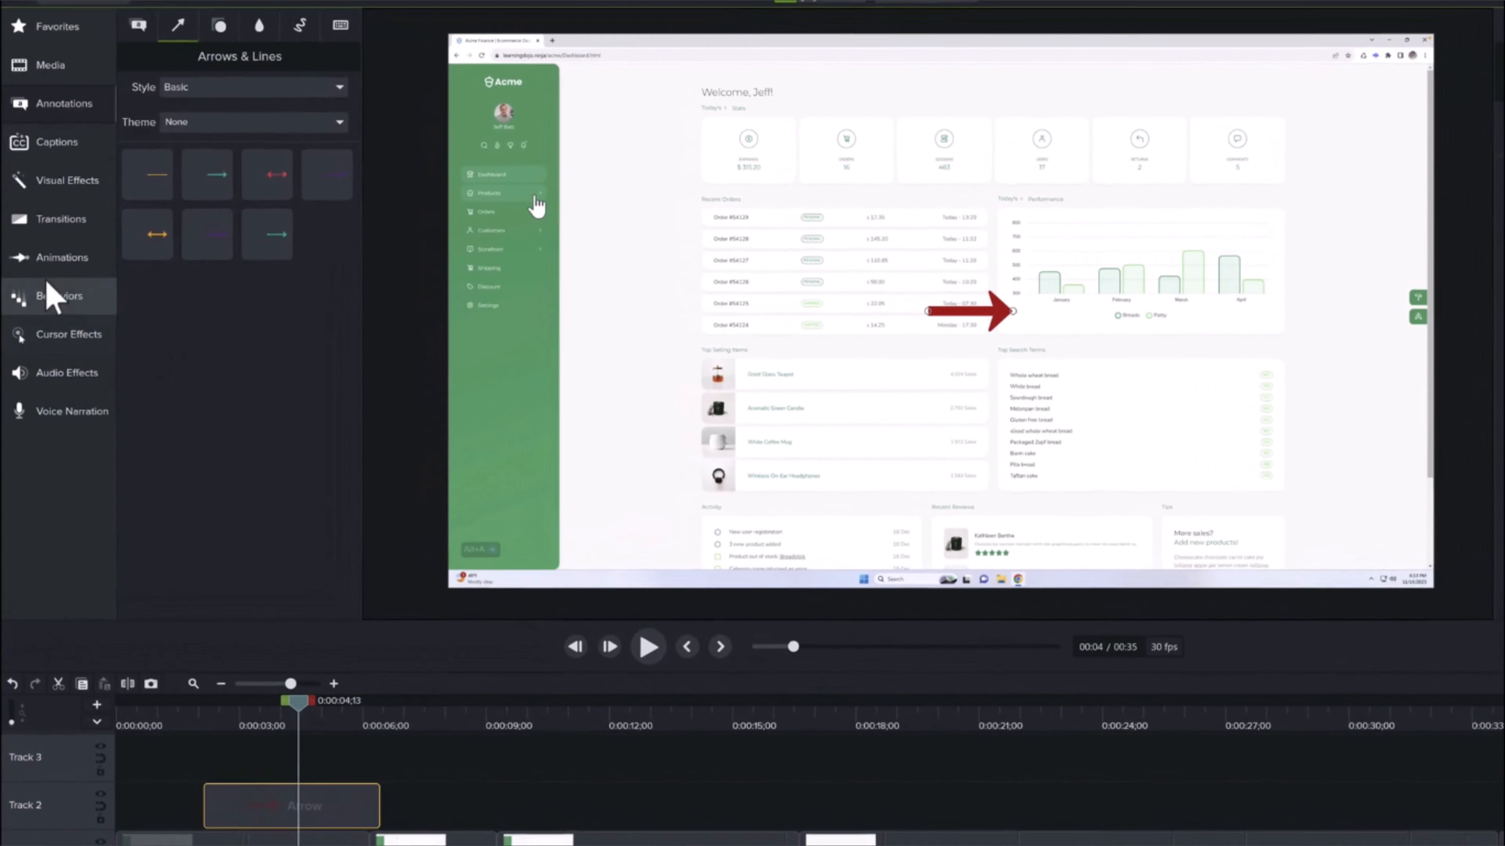
click(50, 297)
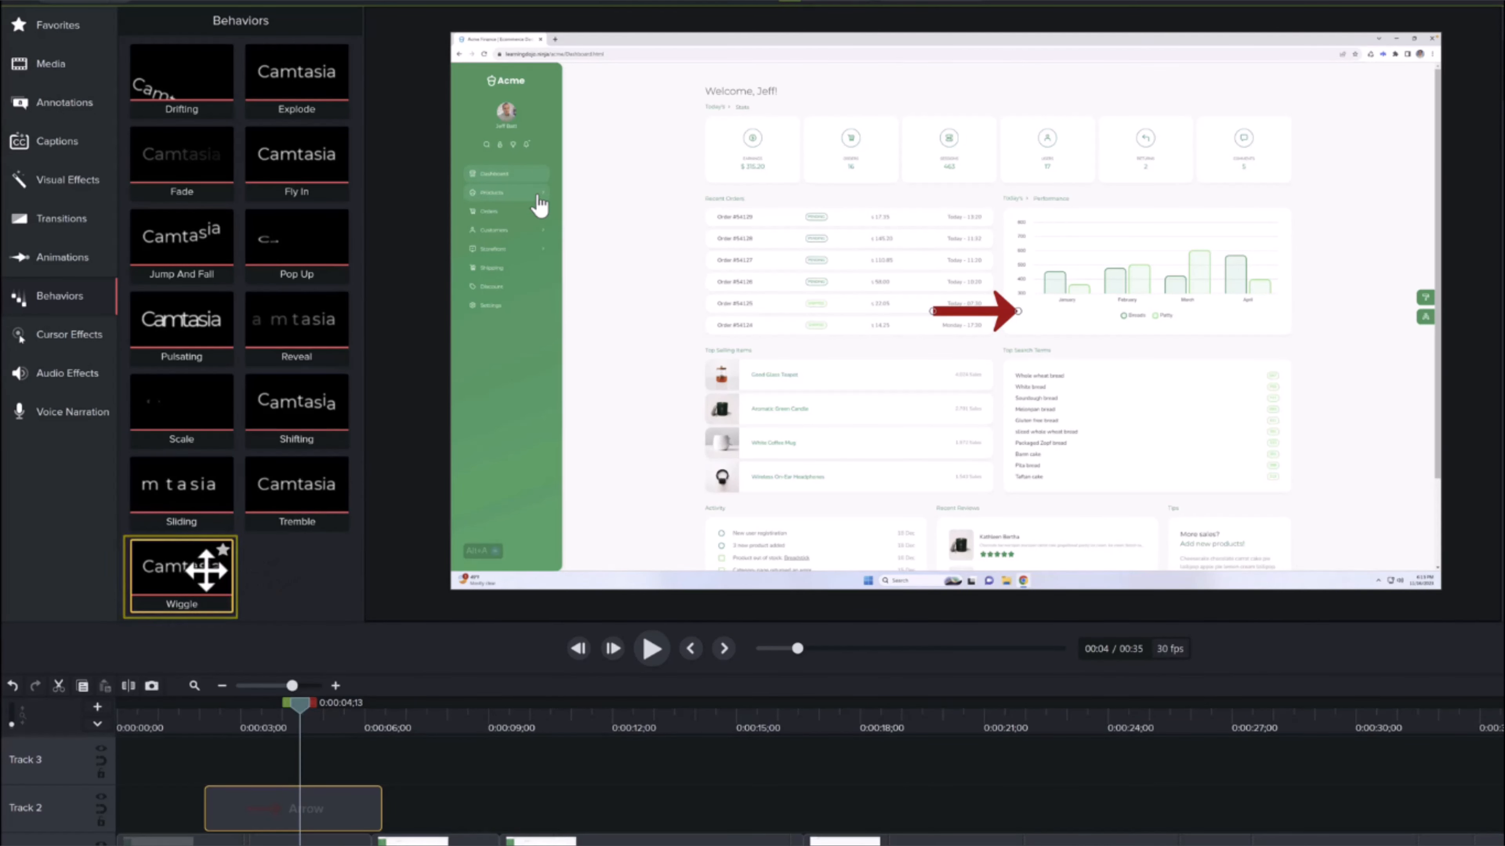
drag(201, 571, 288, 824)
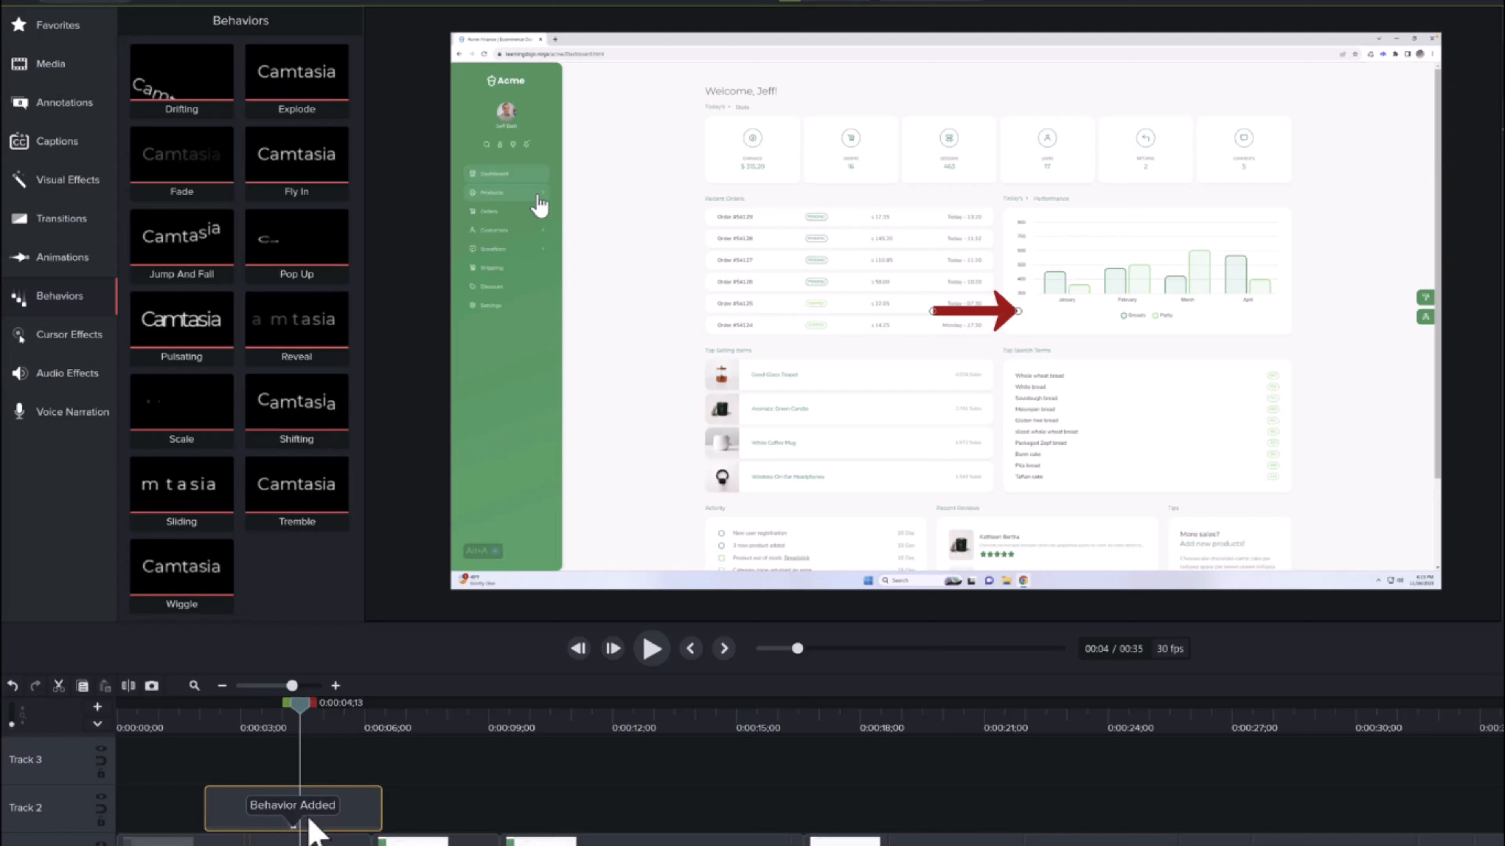
click(293, 826)
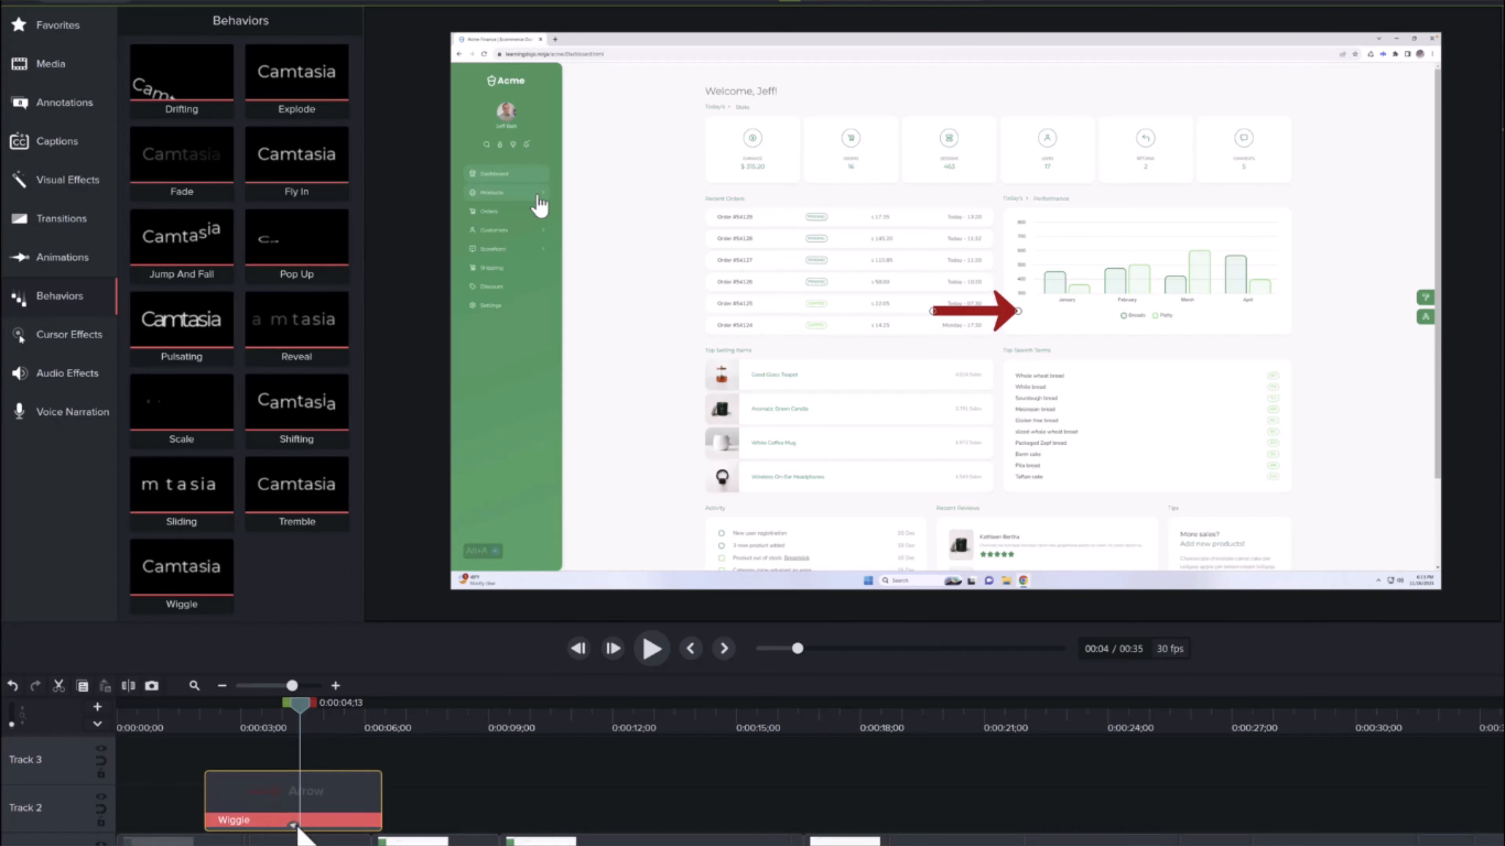
click(326, 822)
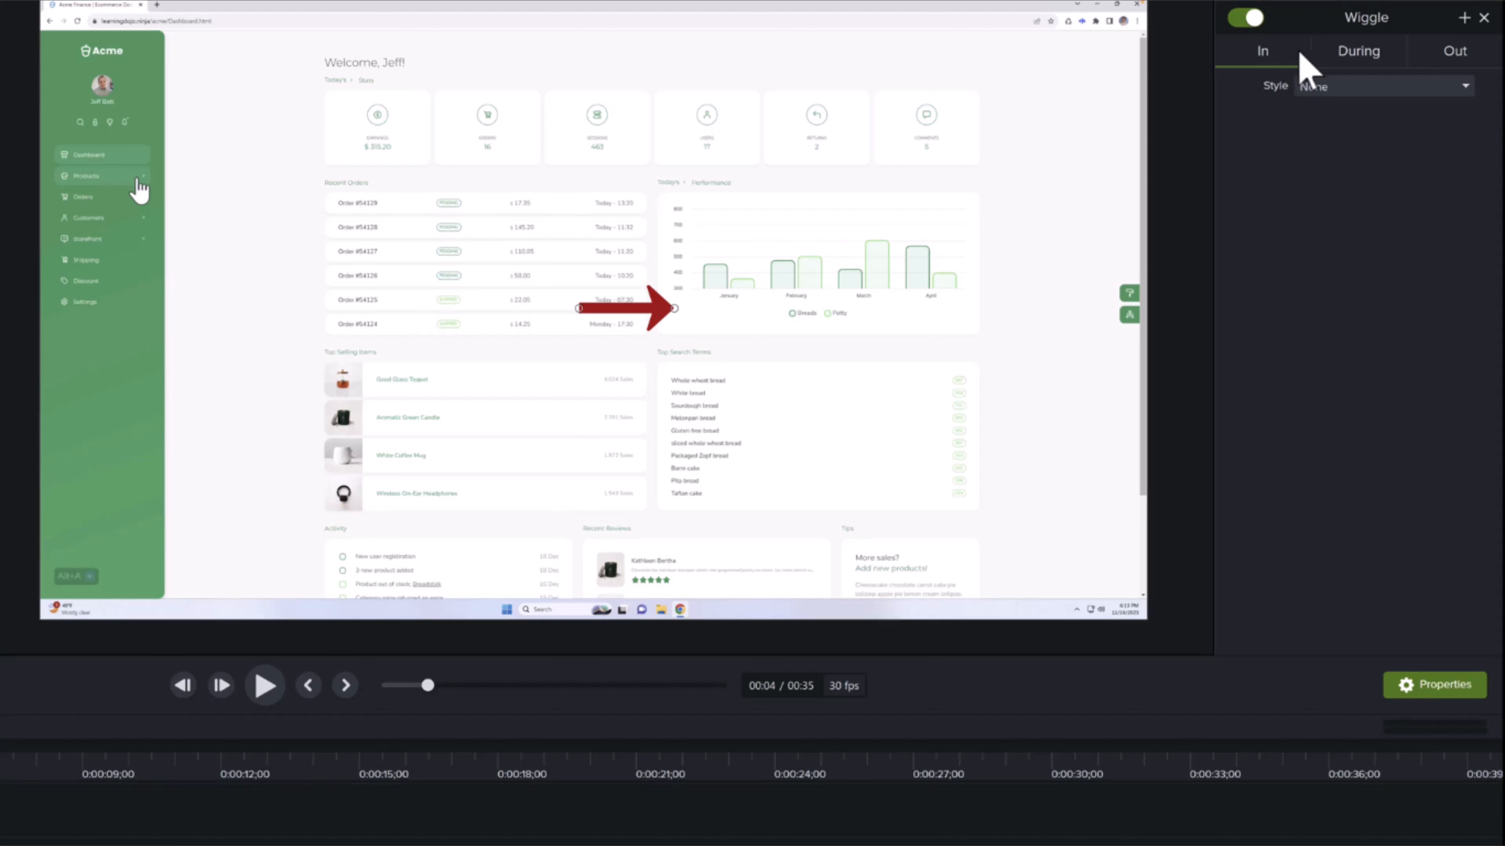
Set the Wiggle behavior's During frequency to 2.00, Offset X to 30.83, Offset Y to 24.58 and rotation to 2.63°, and preview the arrow
click(1463, 57)
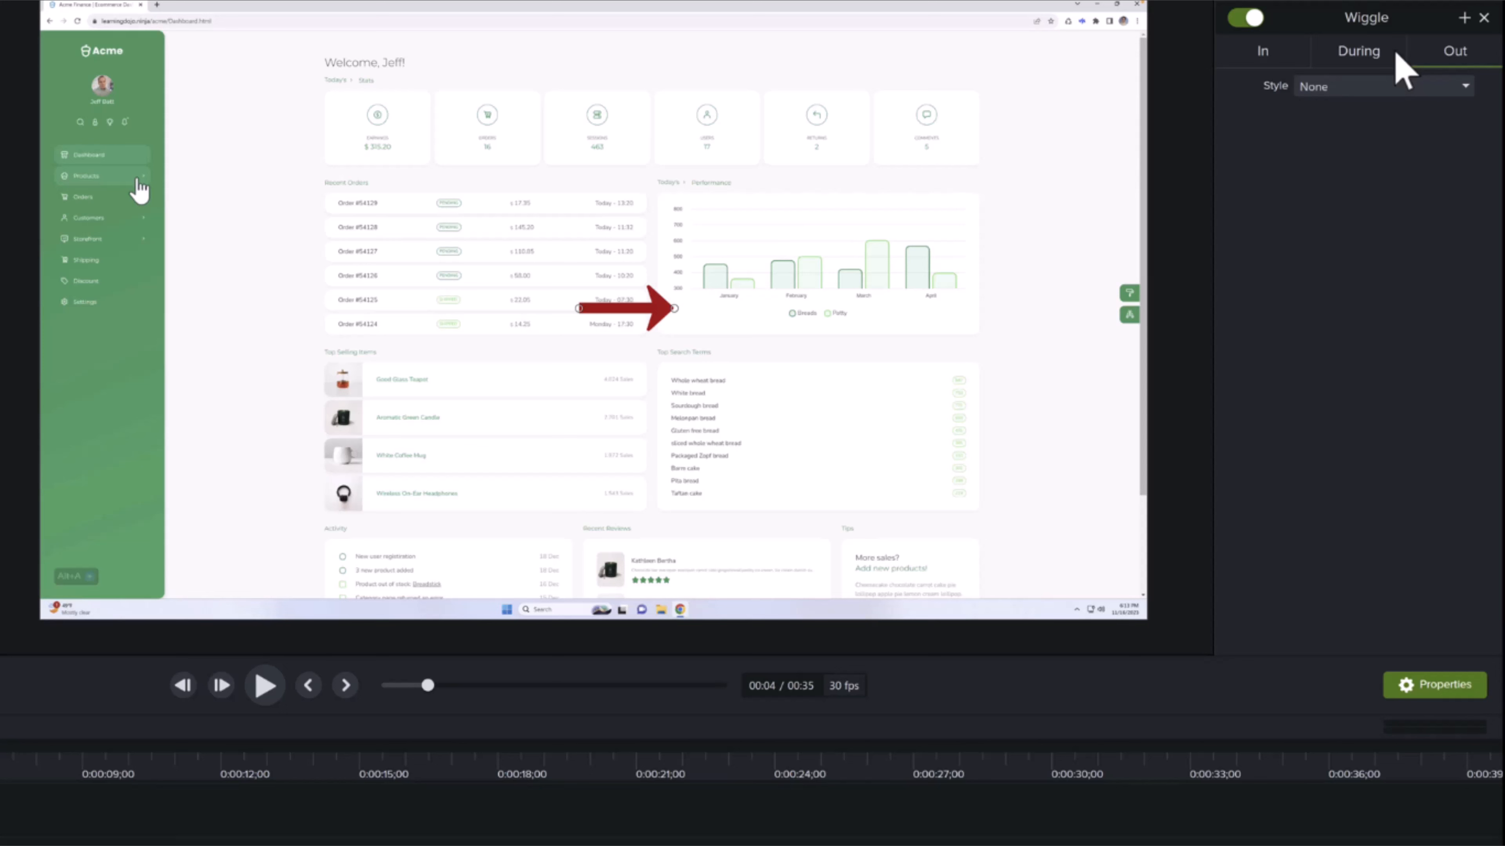
click(1402, 67)
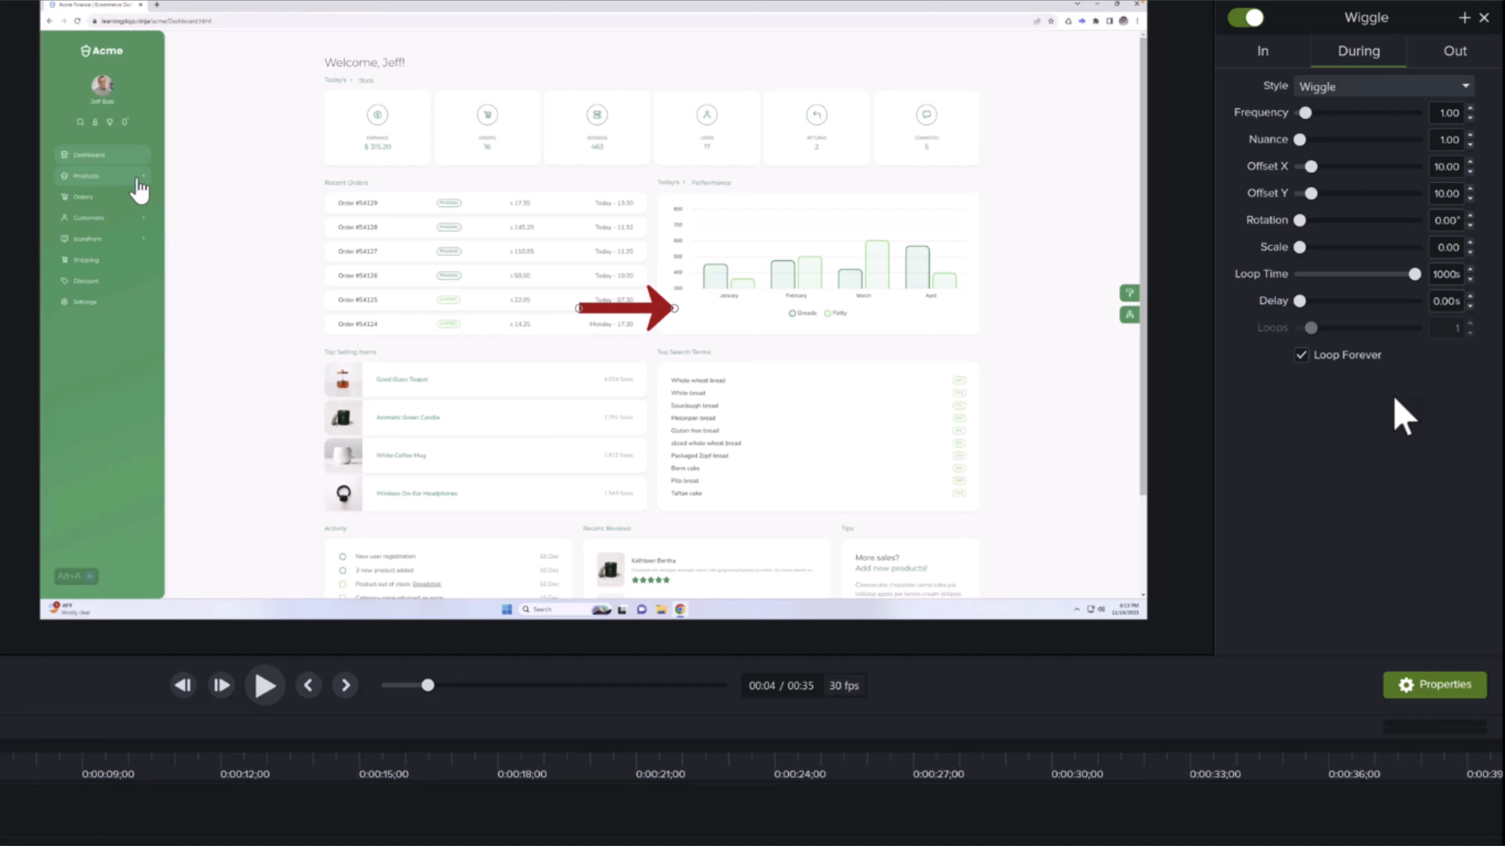
drag(1306, 114, 1315, 116)
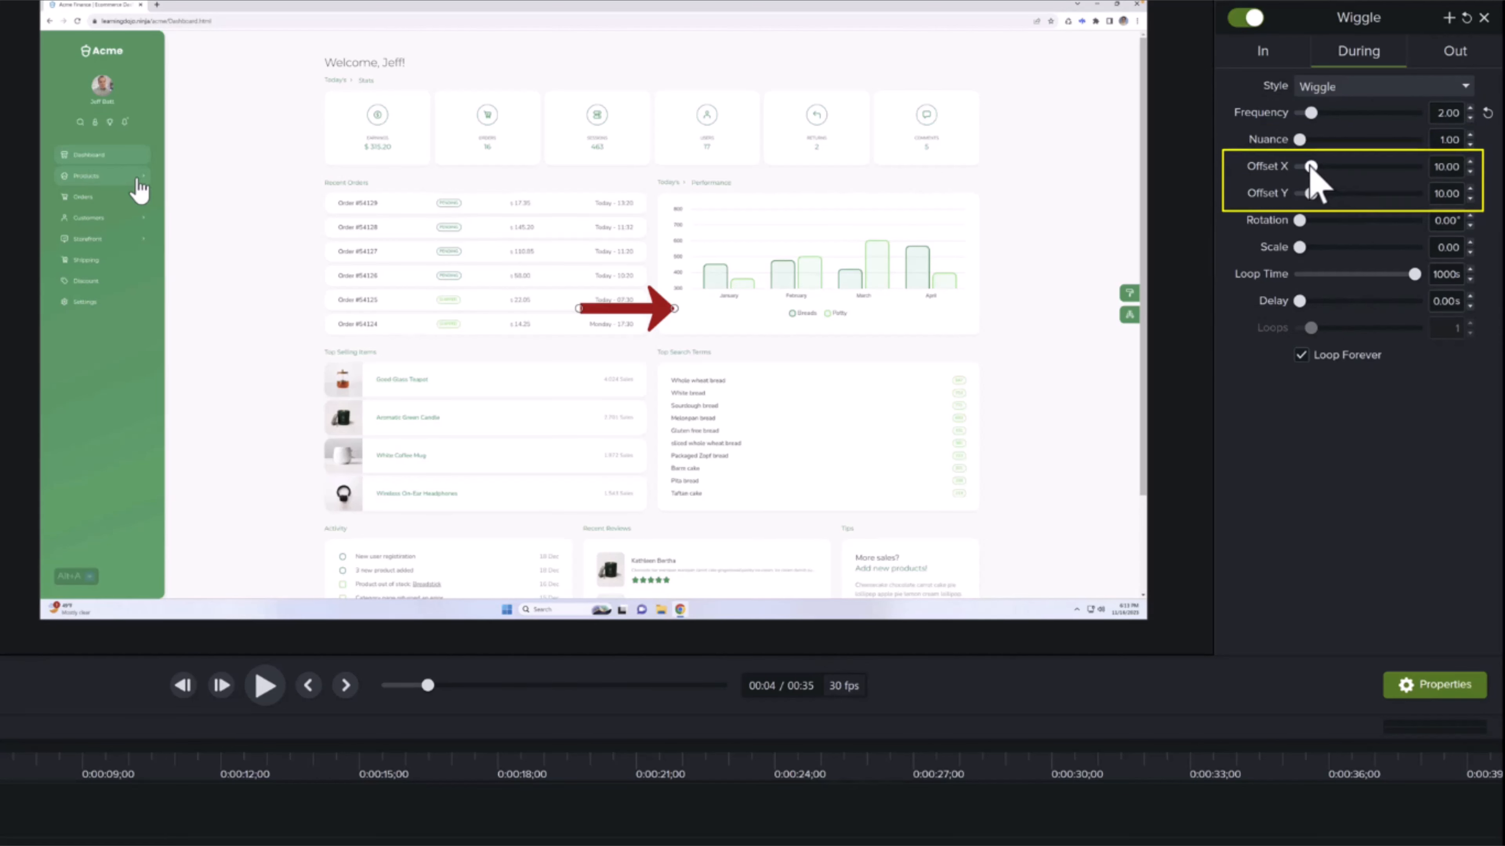
drag(1311, 166, 1304, 222)
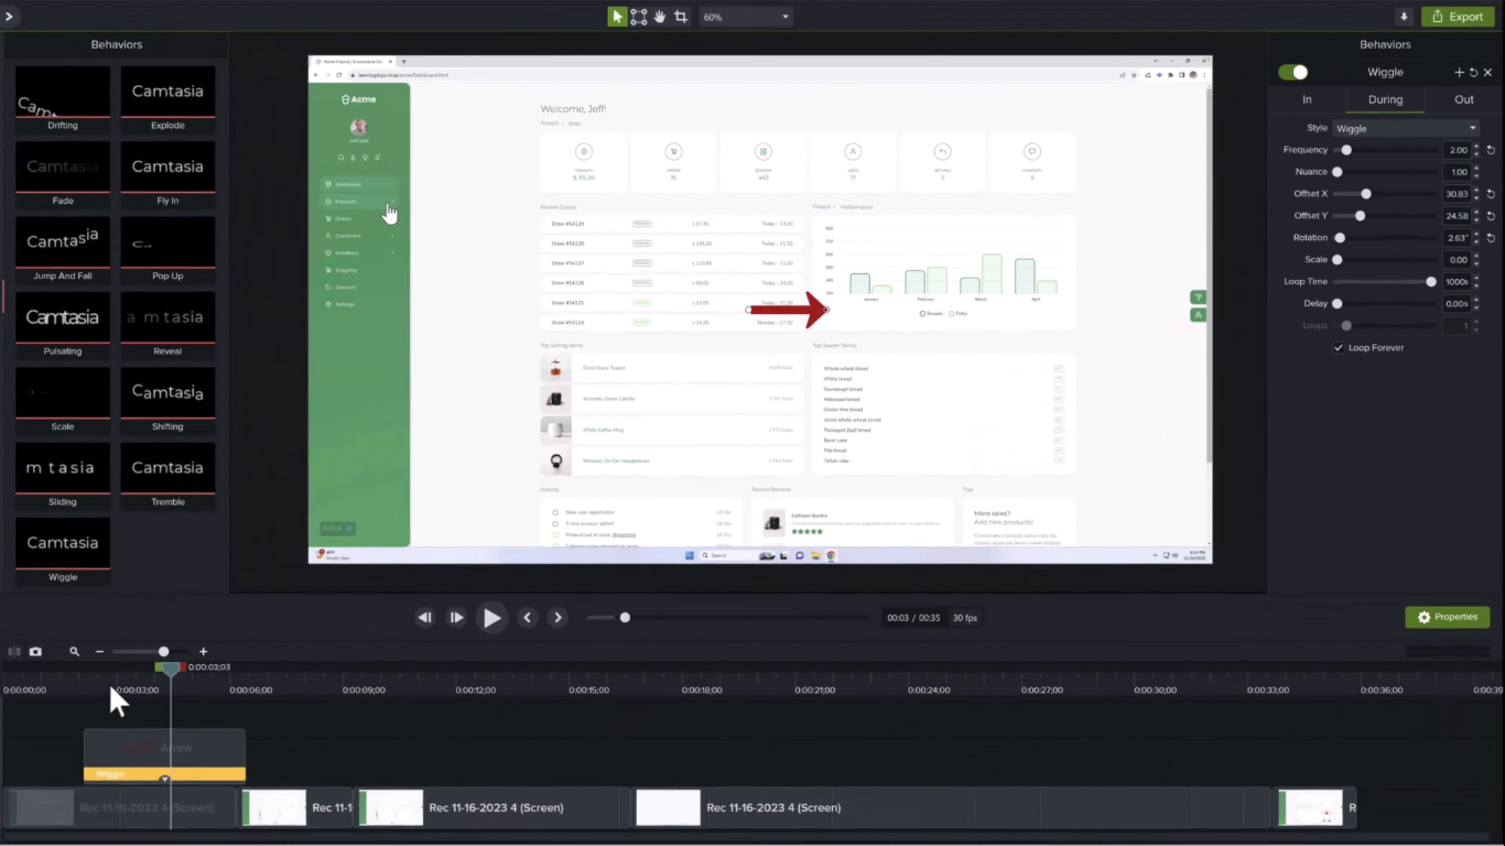
click(190, 665)
key(space)
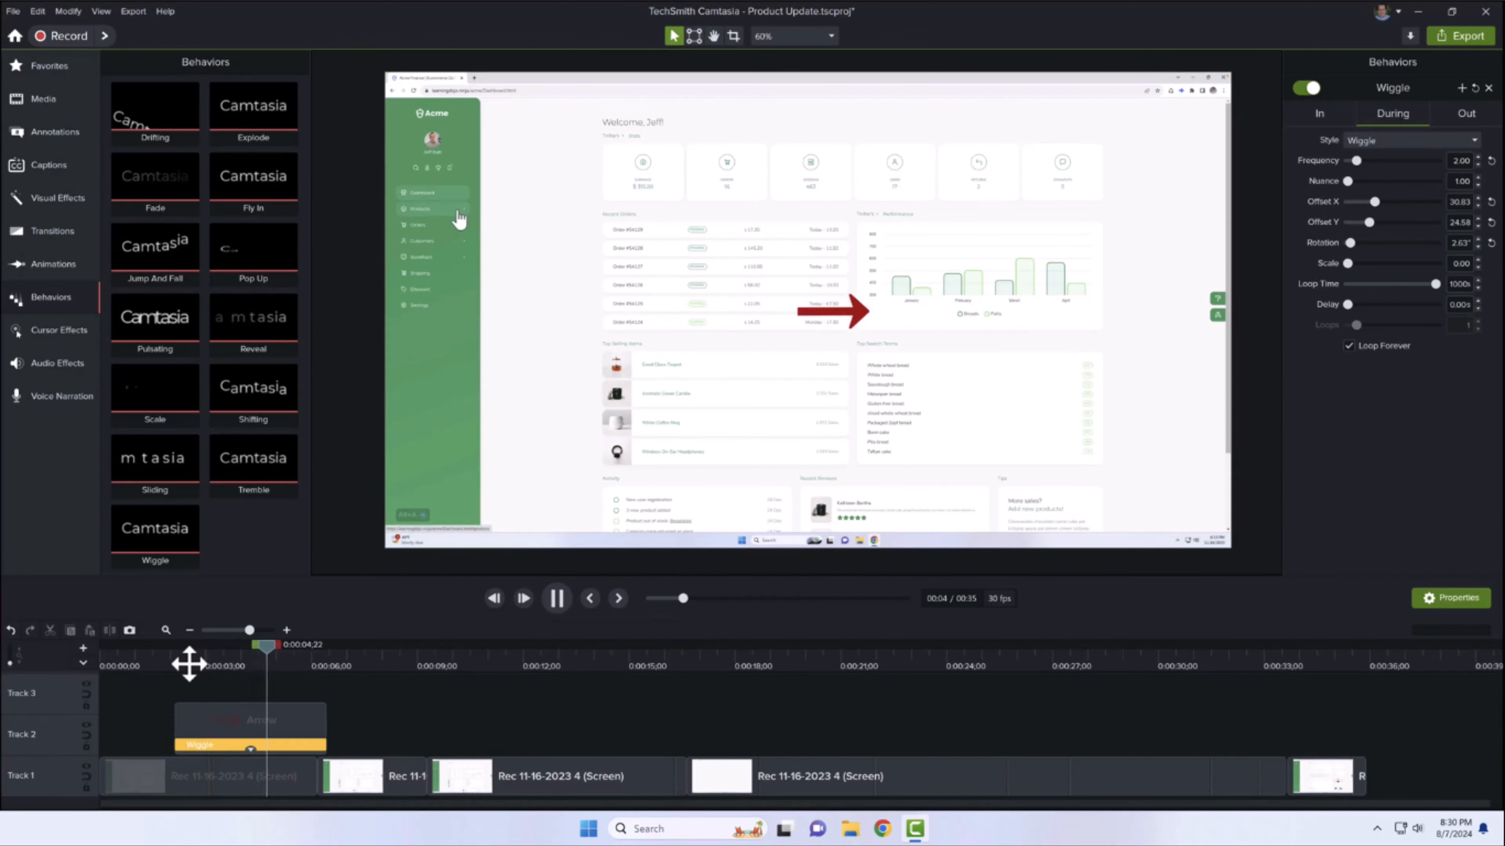
key(space)
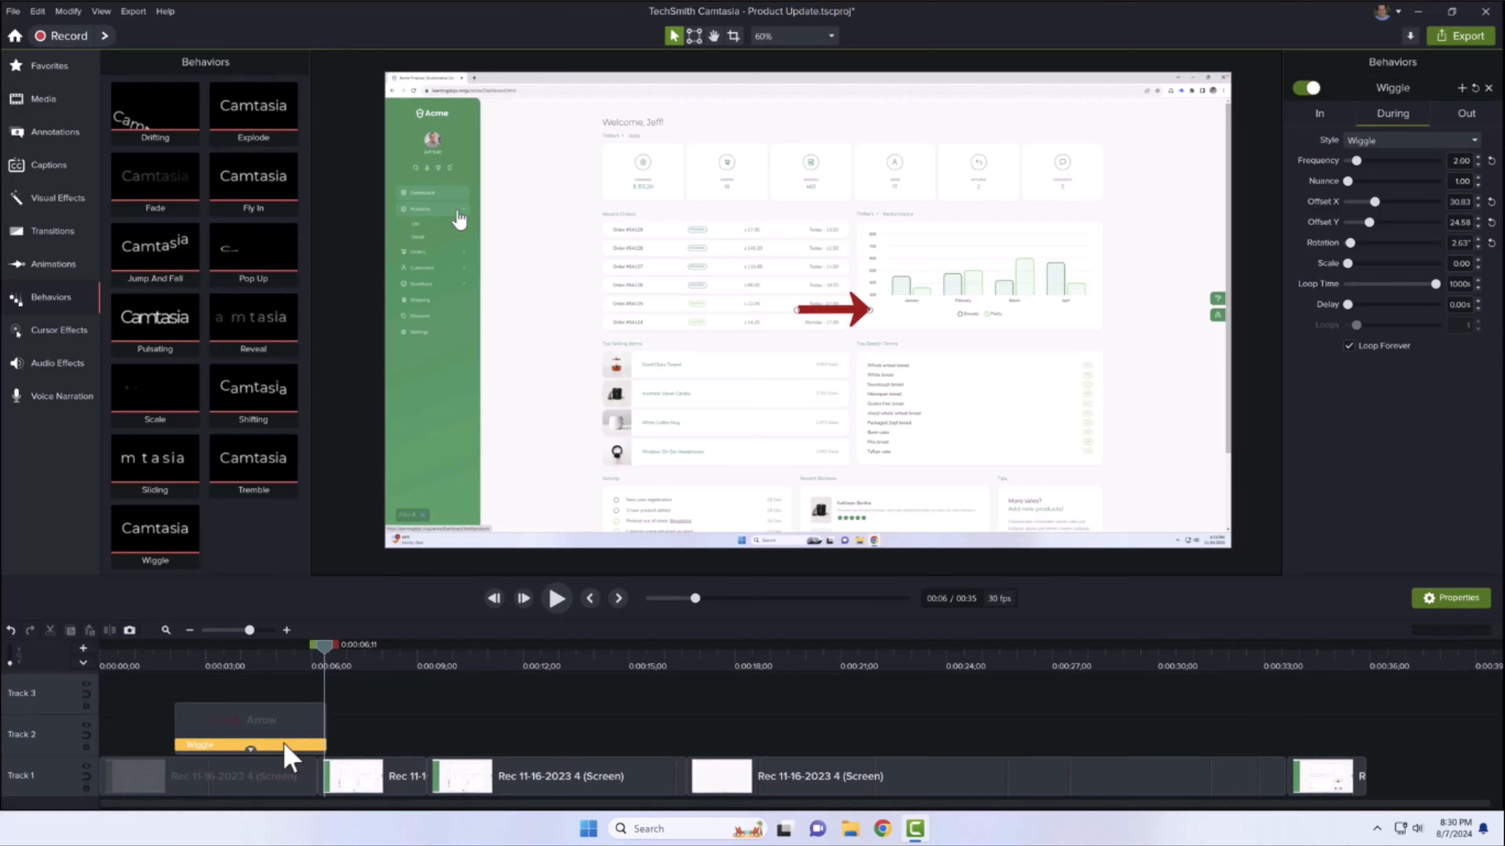
Replace the arrow's Wiggle behavior with Tremble and open its During settings
key(Delete)
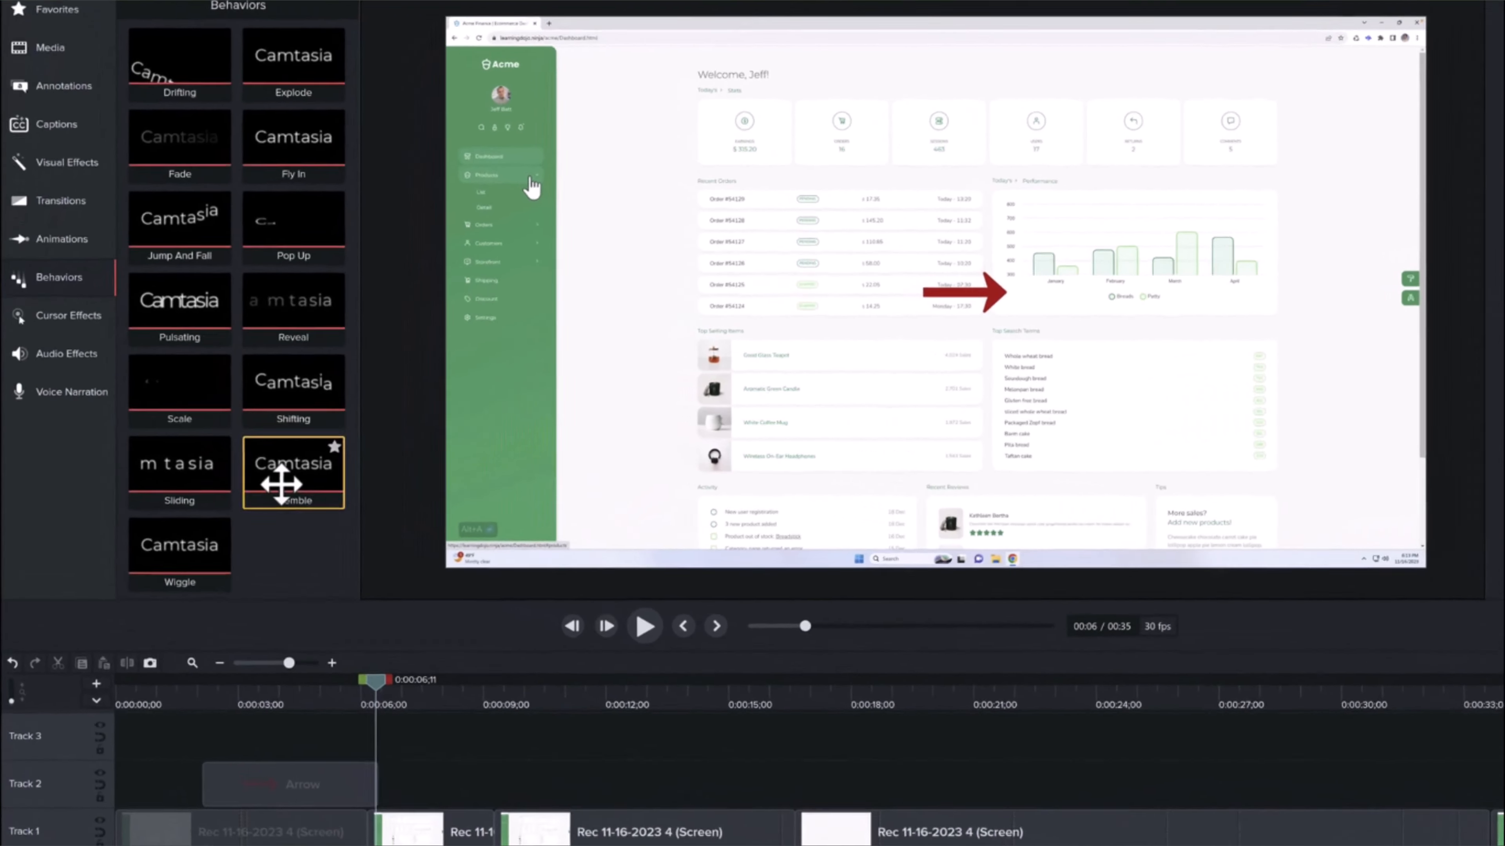
drag(245, 473, 276, 736)
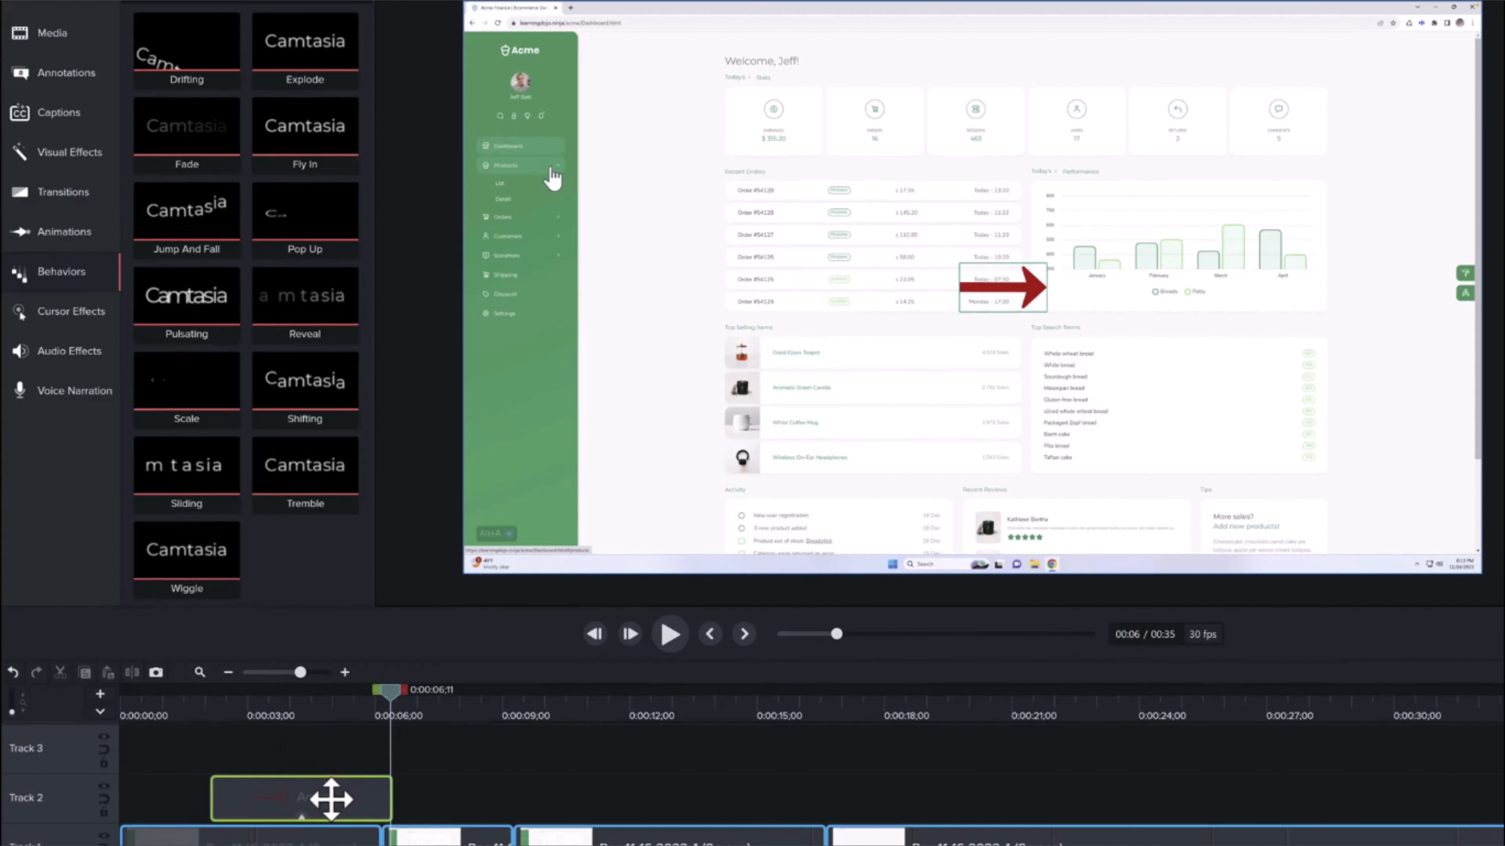
drag(331, 800, 336, 806)
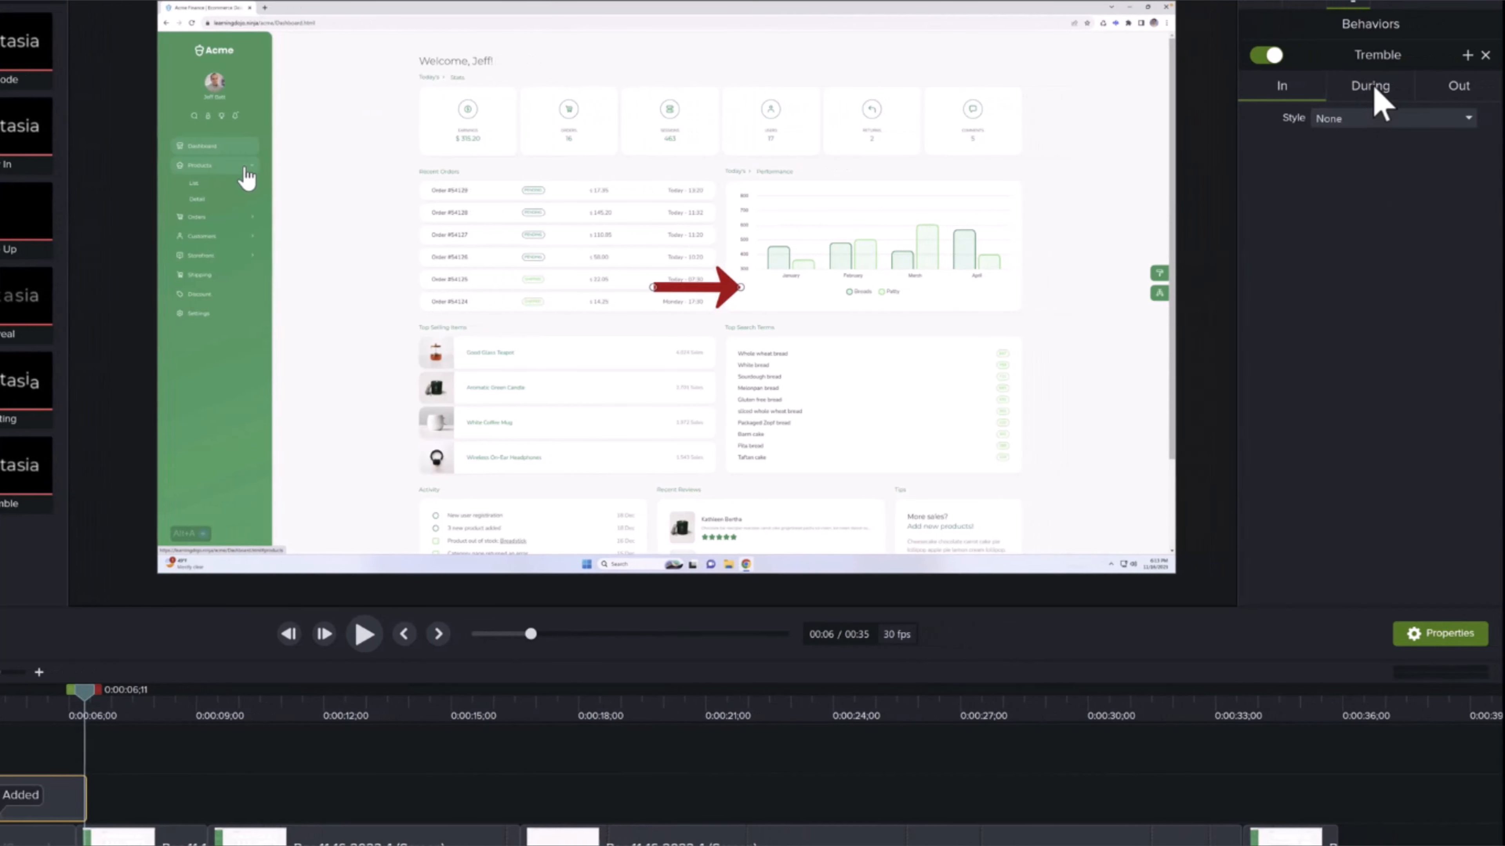
click(1370, 86)
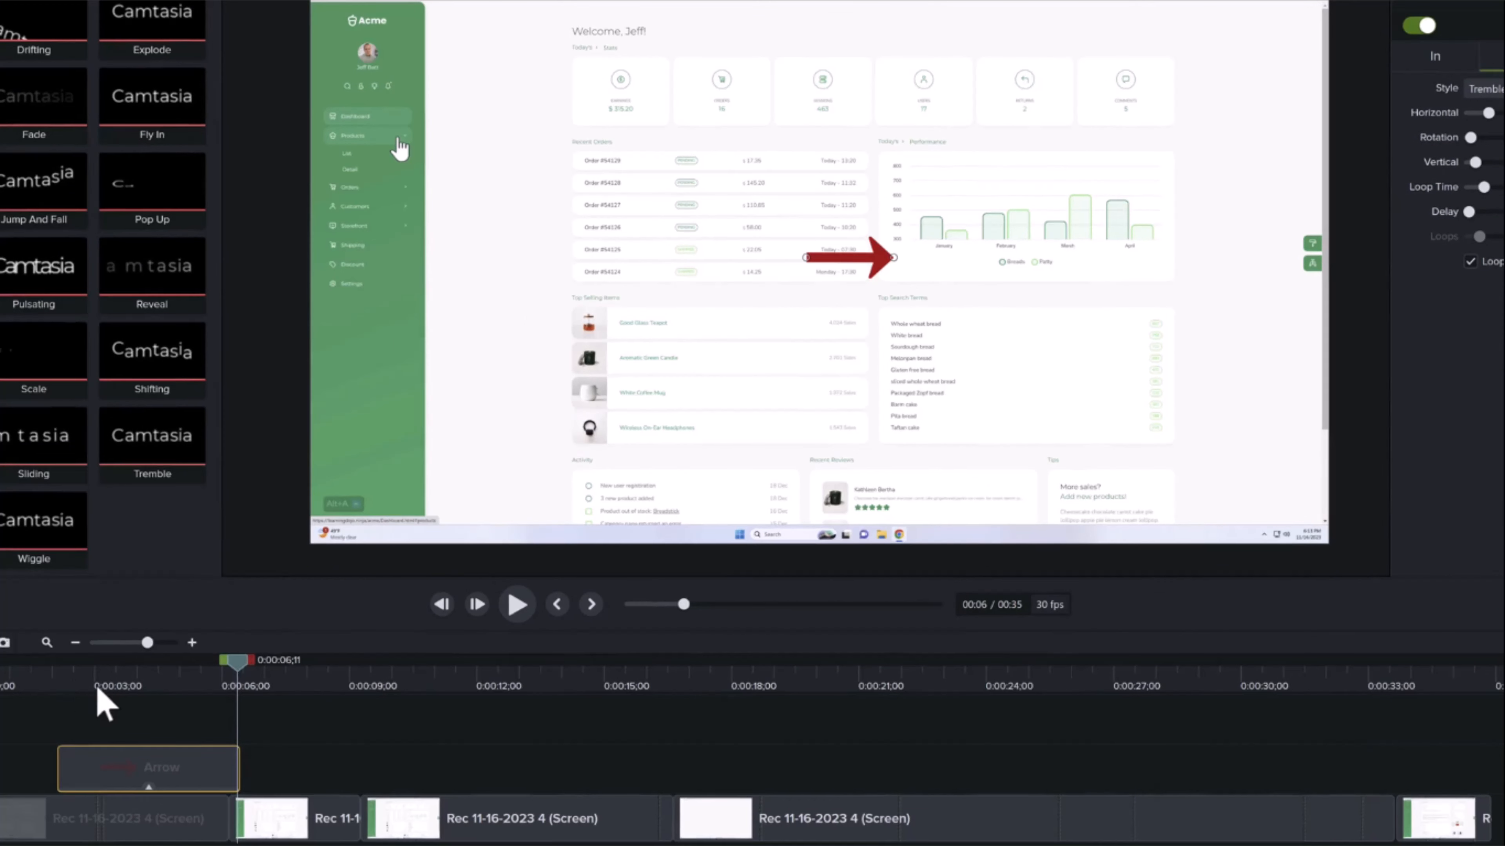
Preview the arrow's Tremble behavior, set its During Horizontal value to 11.07 and play the arrow clip again
click(97, 686)
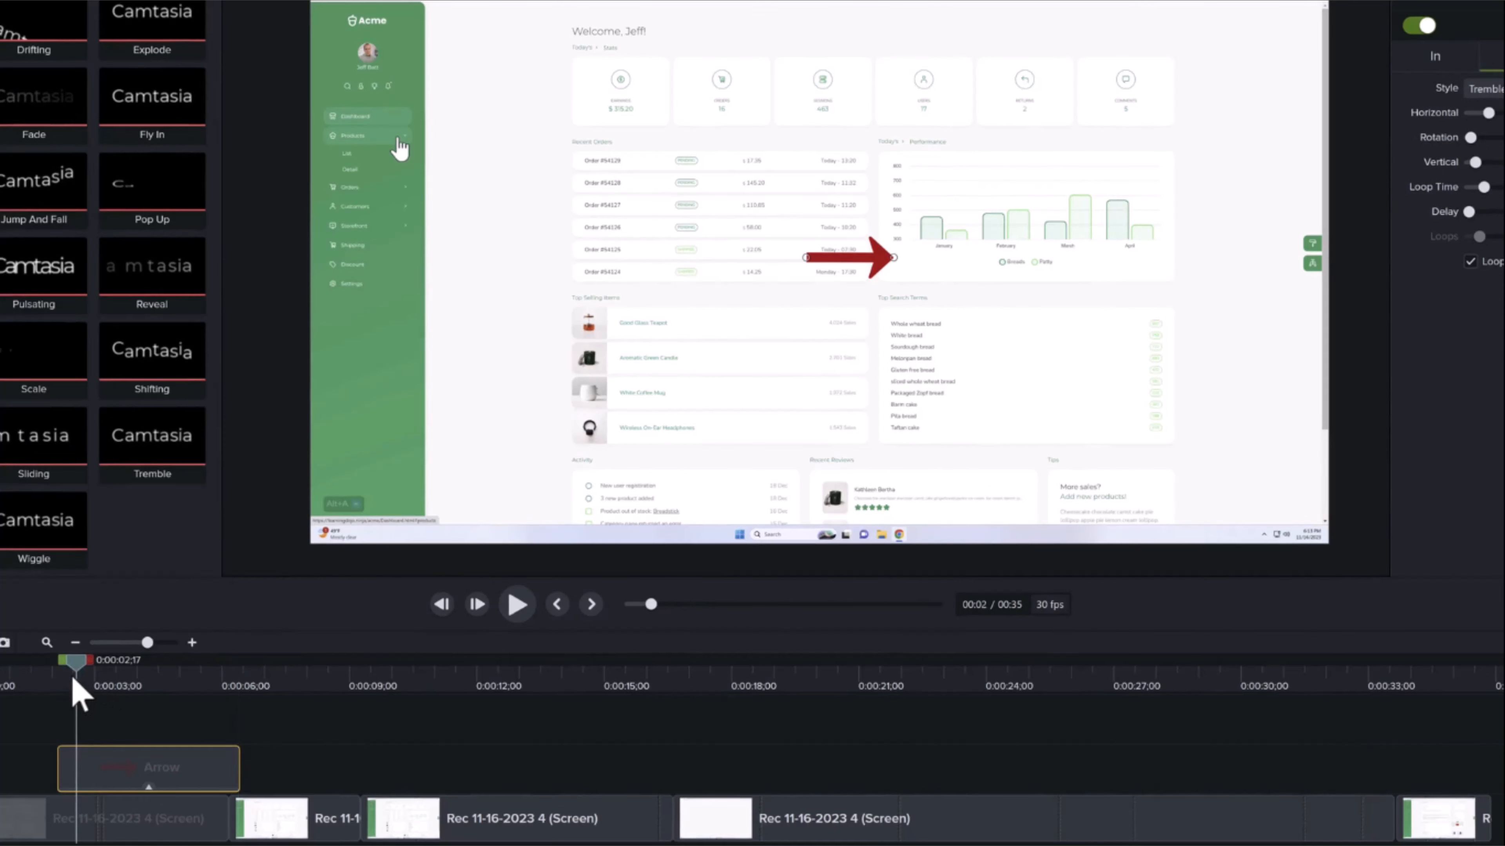
key(space)
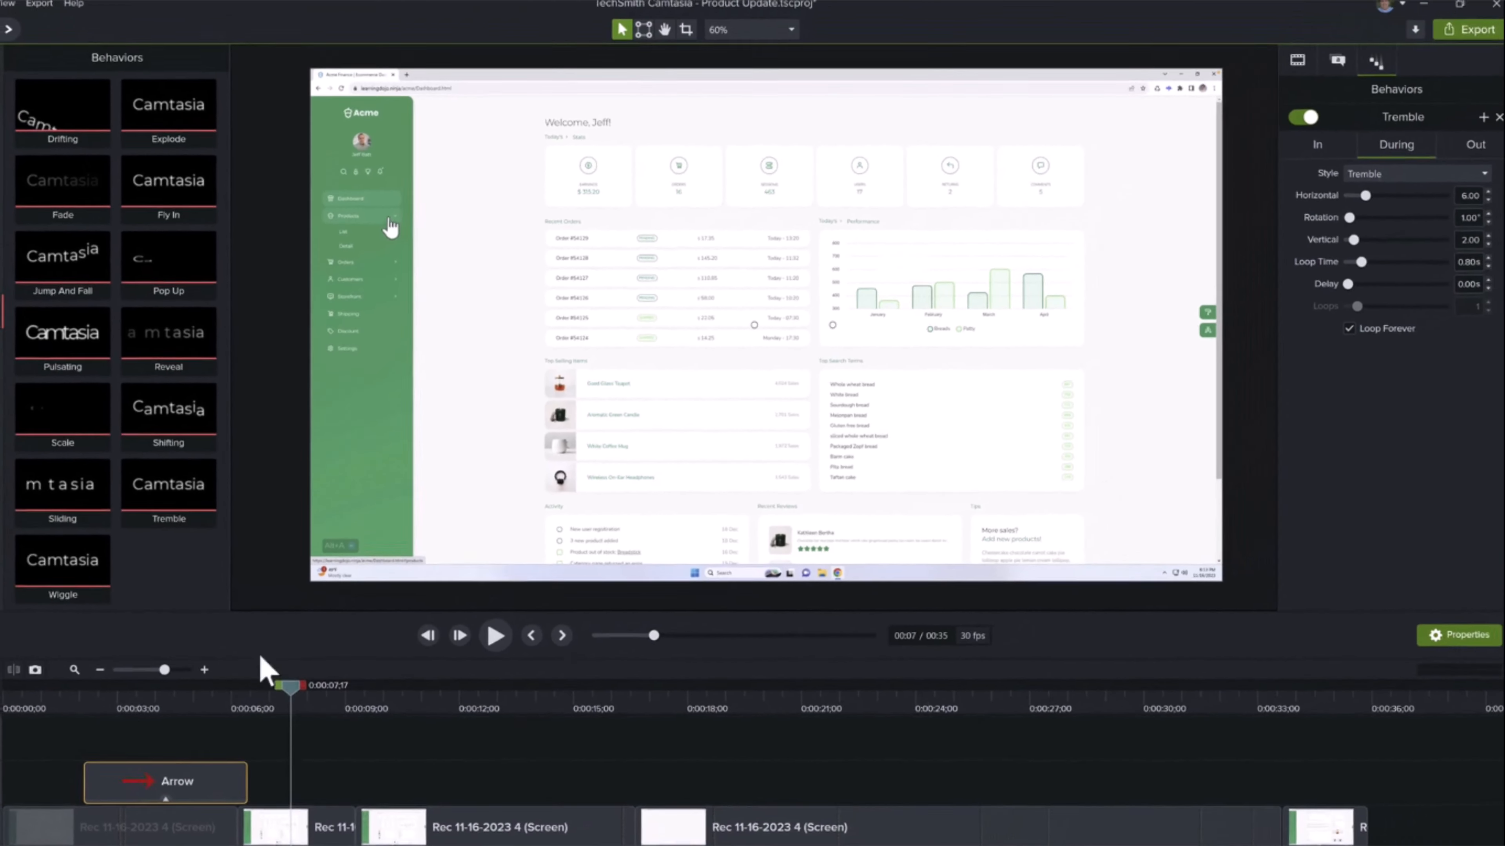
click(114, 704)
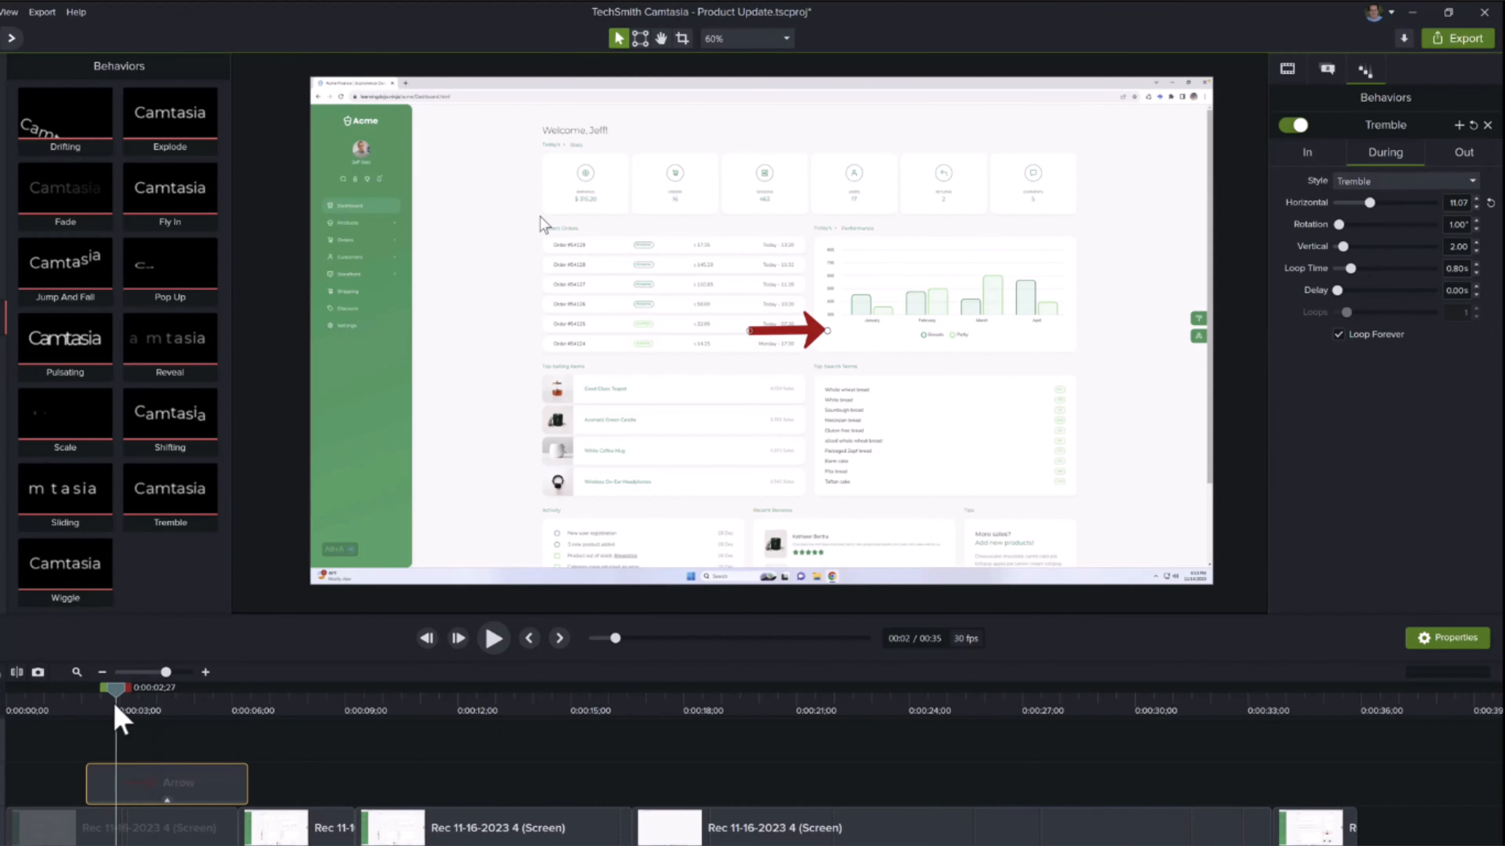
key(space)
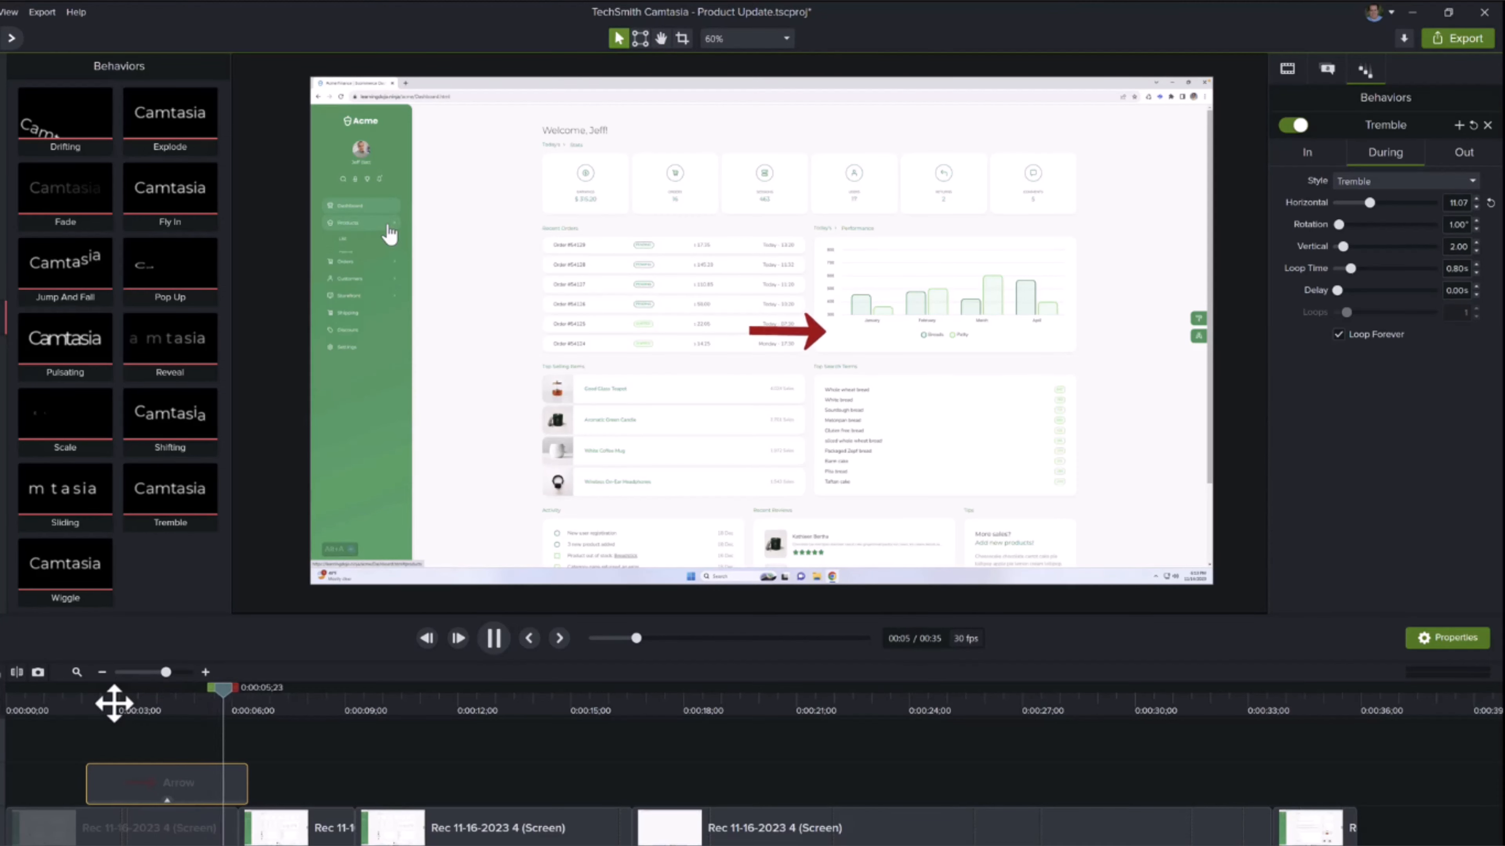
key(space)
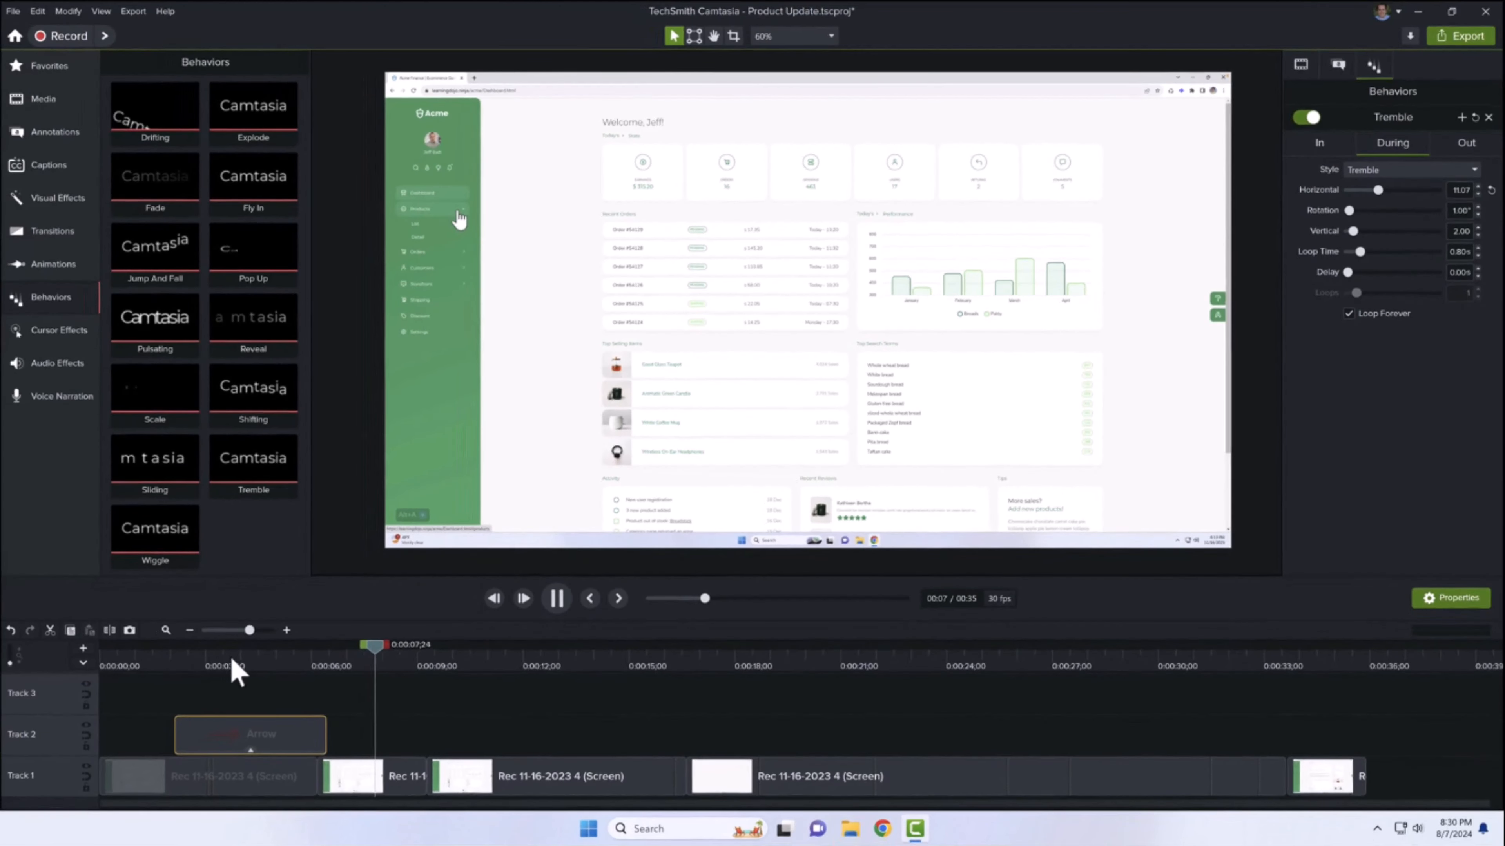
click(204, 681)
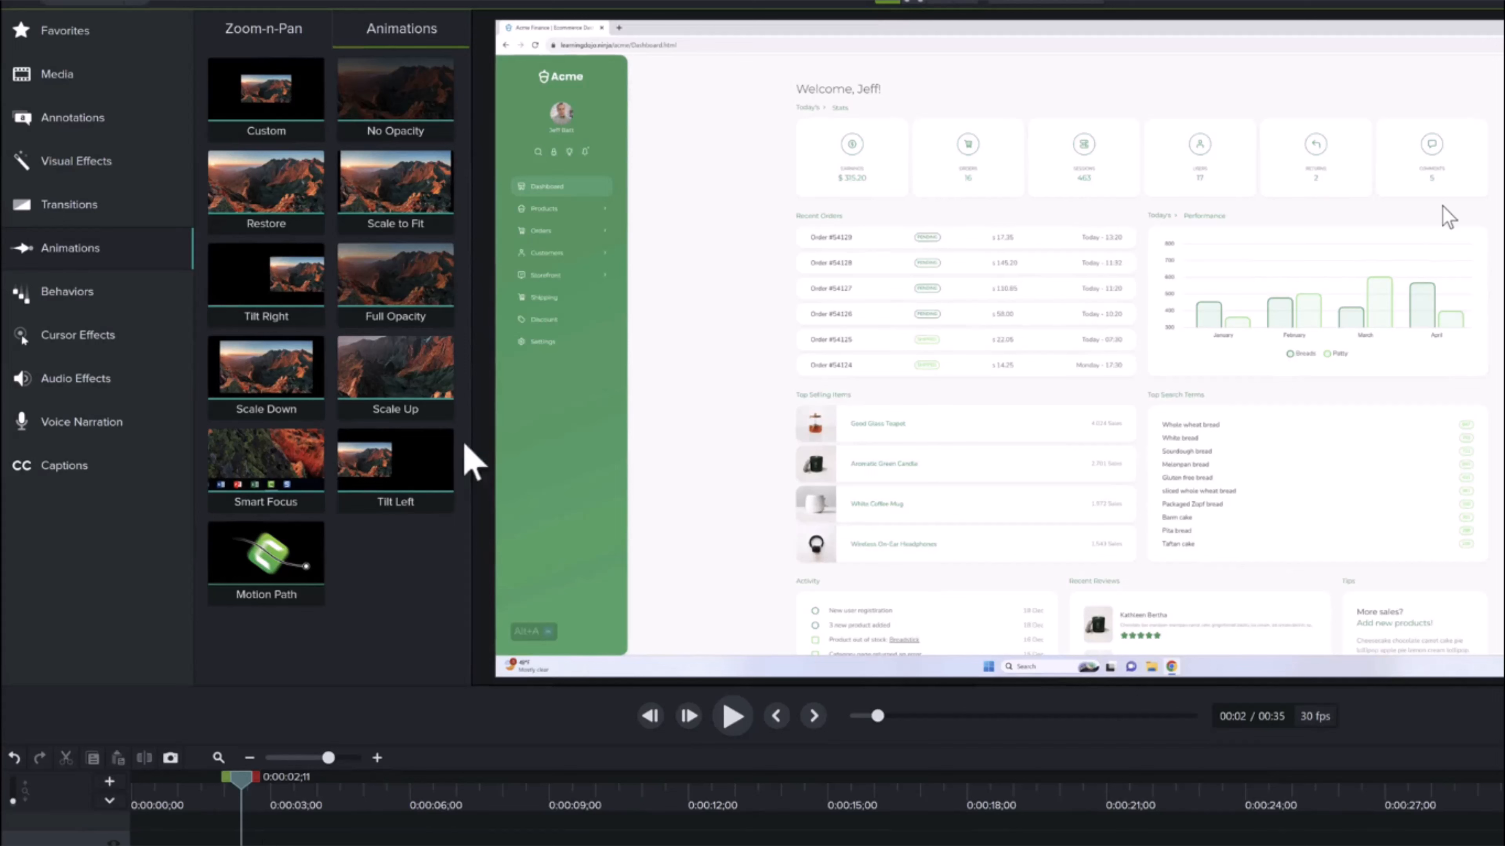
Mark the Scale to Fit animation as a favorite, check it among the favorites and return to the animations
mouse_move(417, 211)
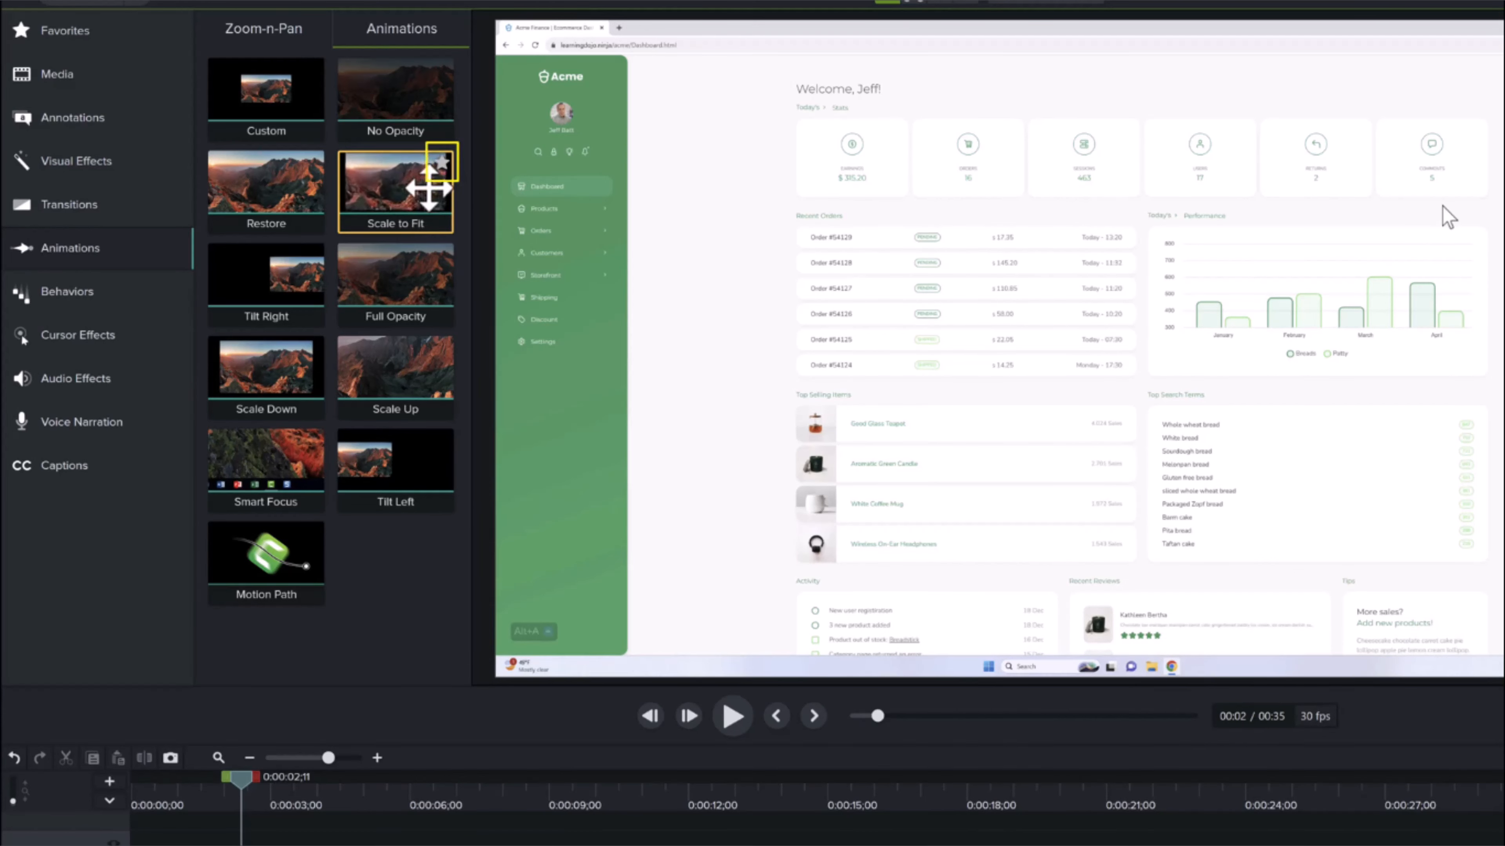
click(441, 162)
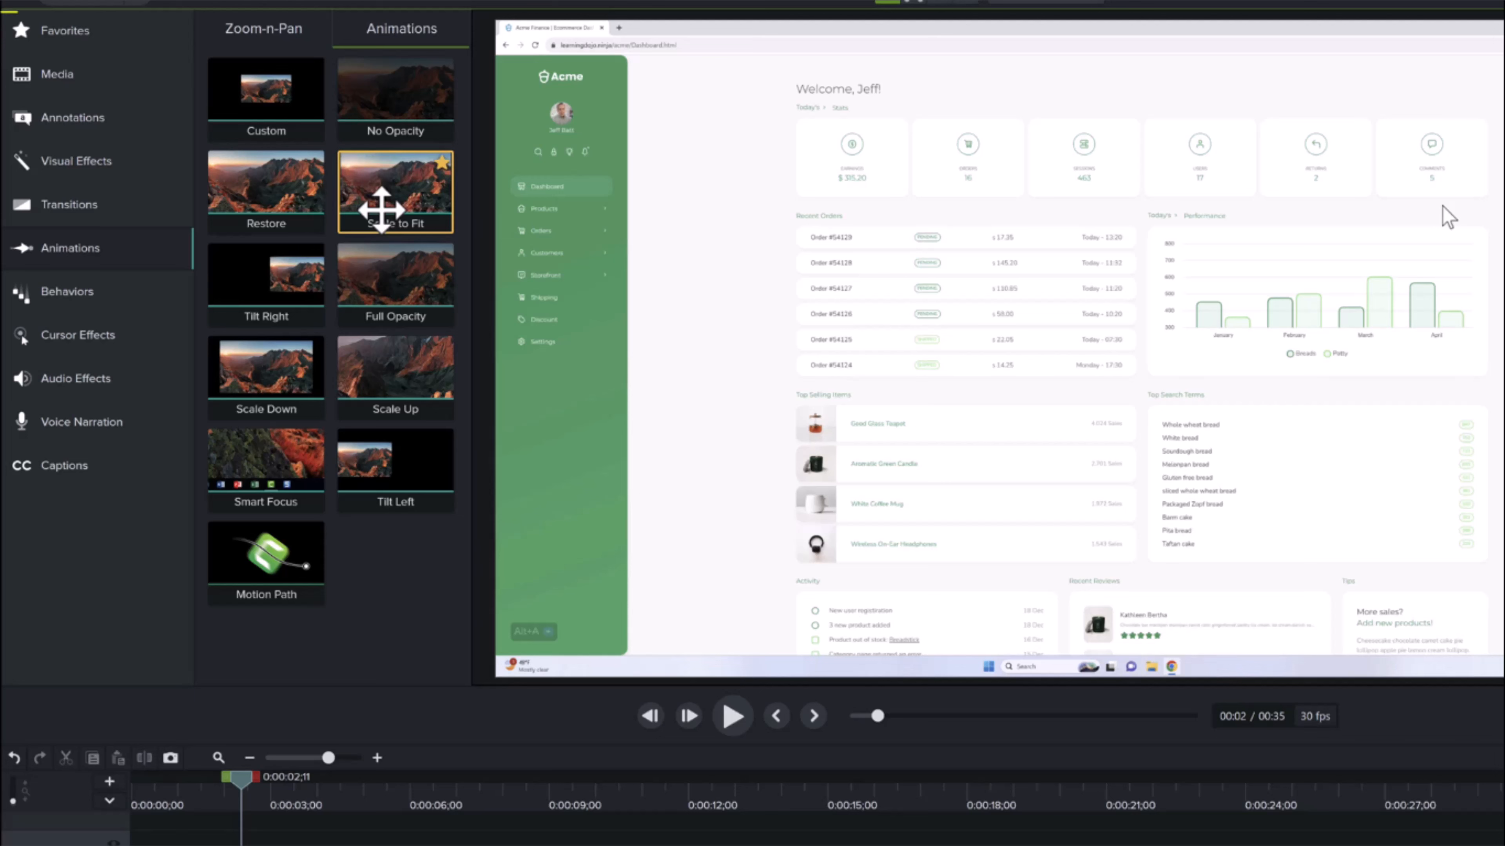
click(120, 31)
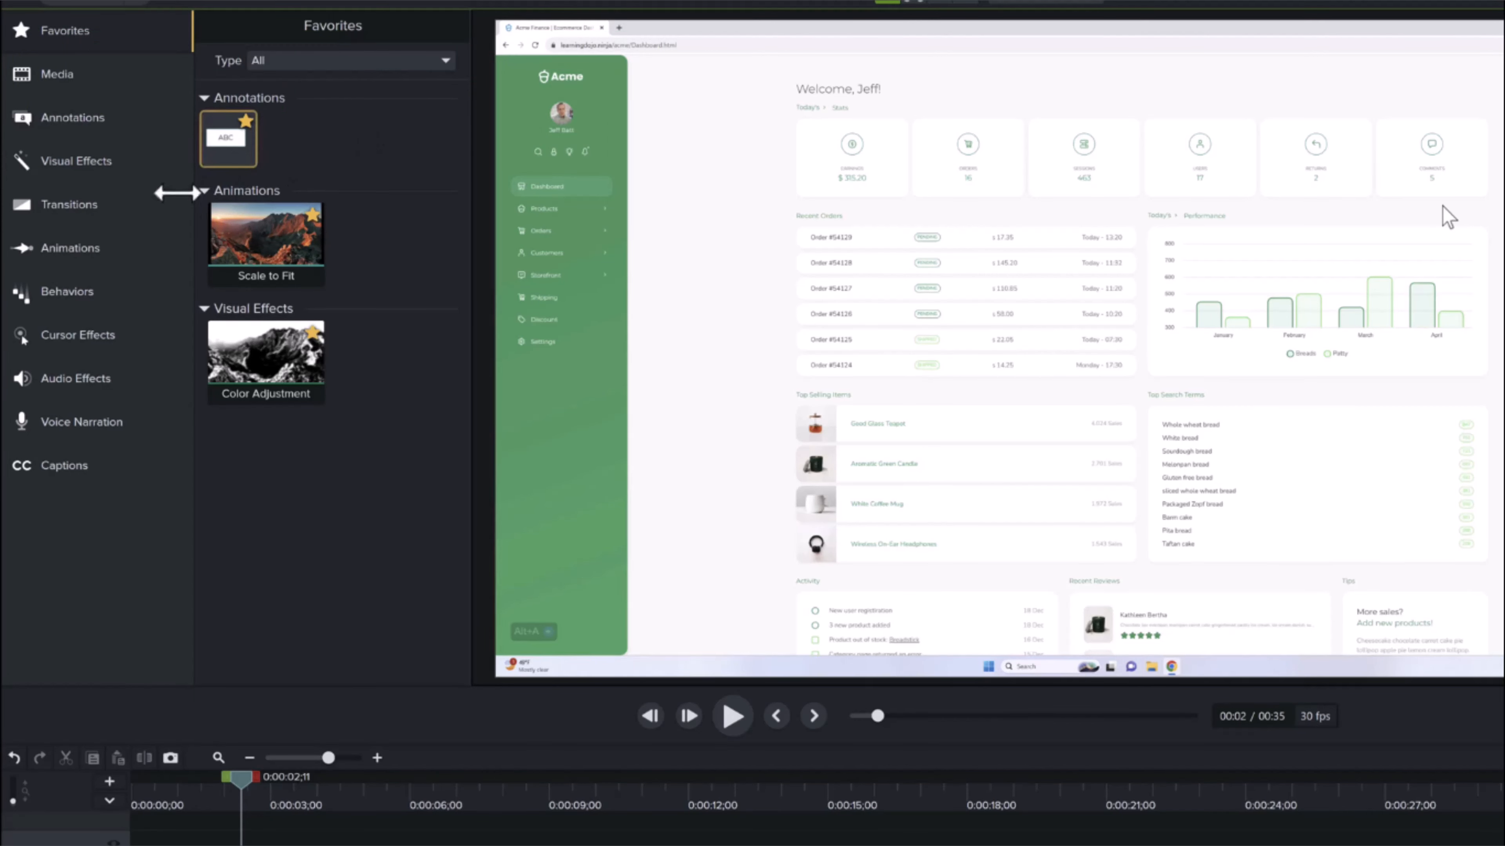
click(122, 261)
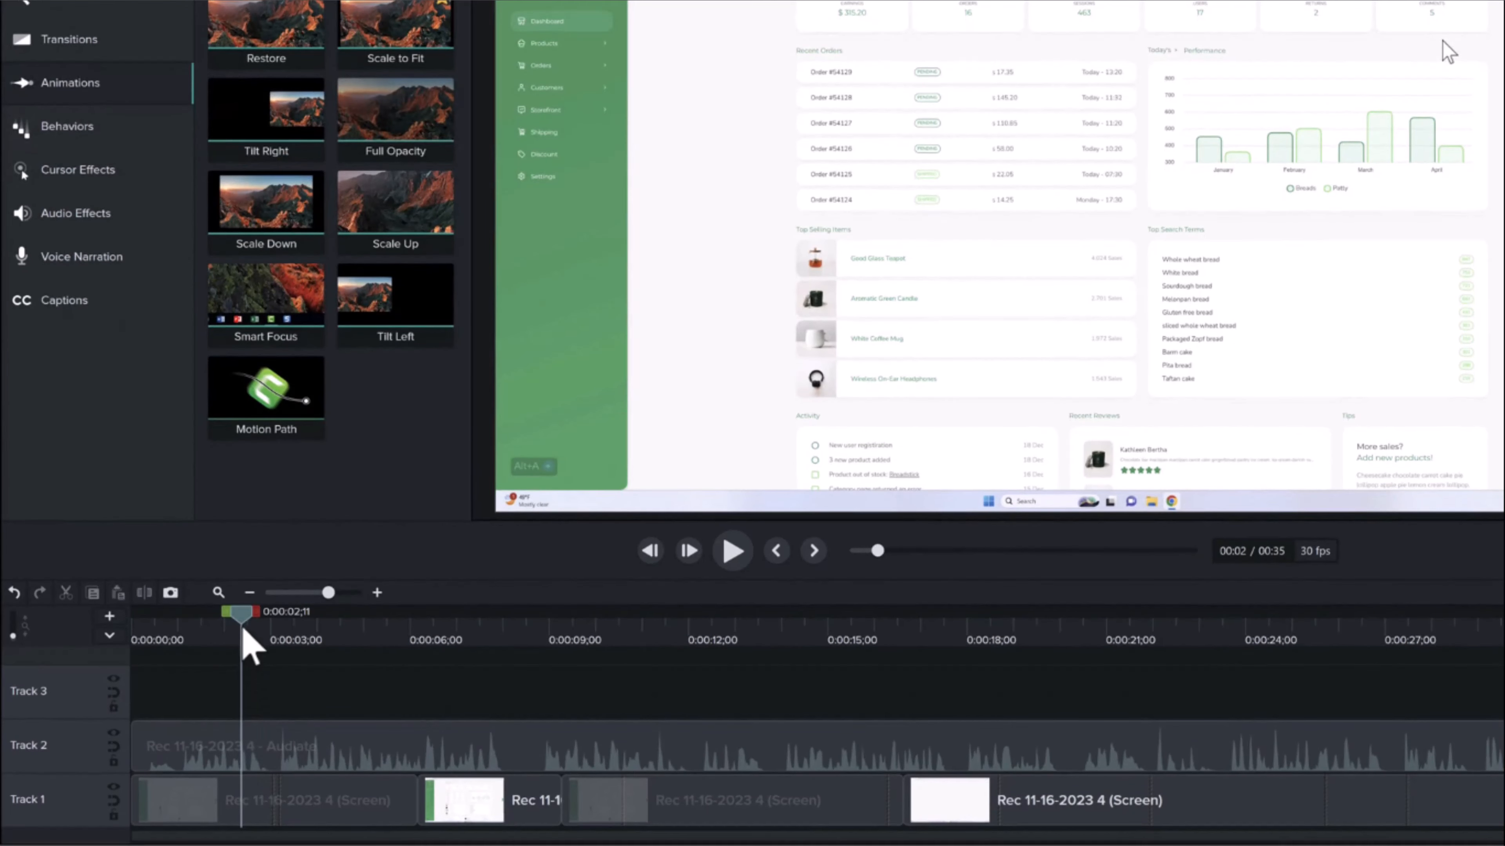
Add an animation to the first screen clip at 0:00:02;17, scaling it to 178.3% and shifting it to X -419.0 toward the Performance chart
drag(242, 627, 229, 627)
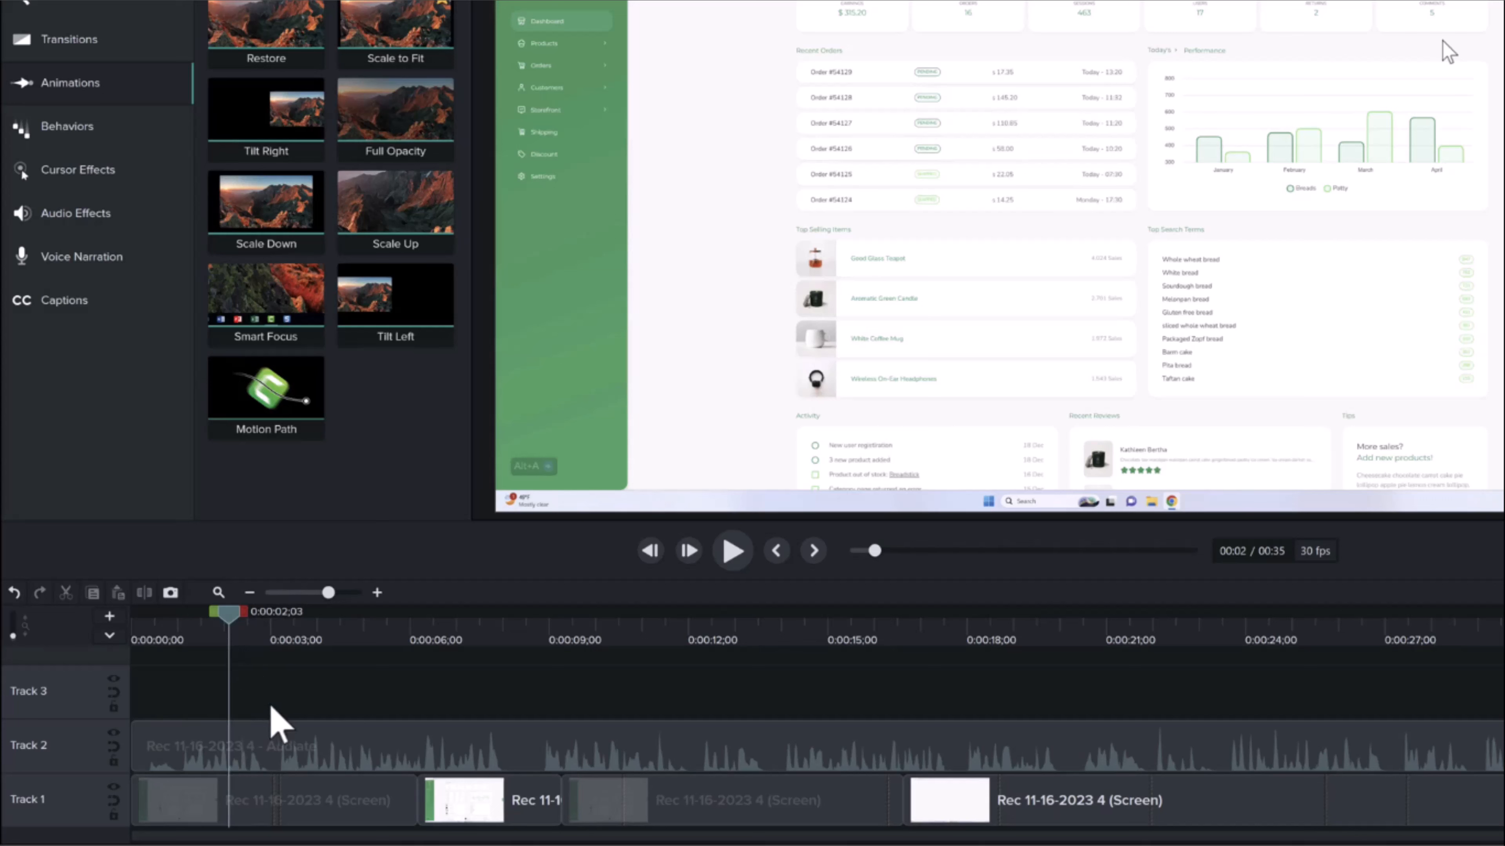
click(270, 806)
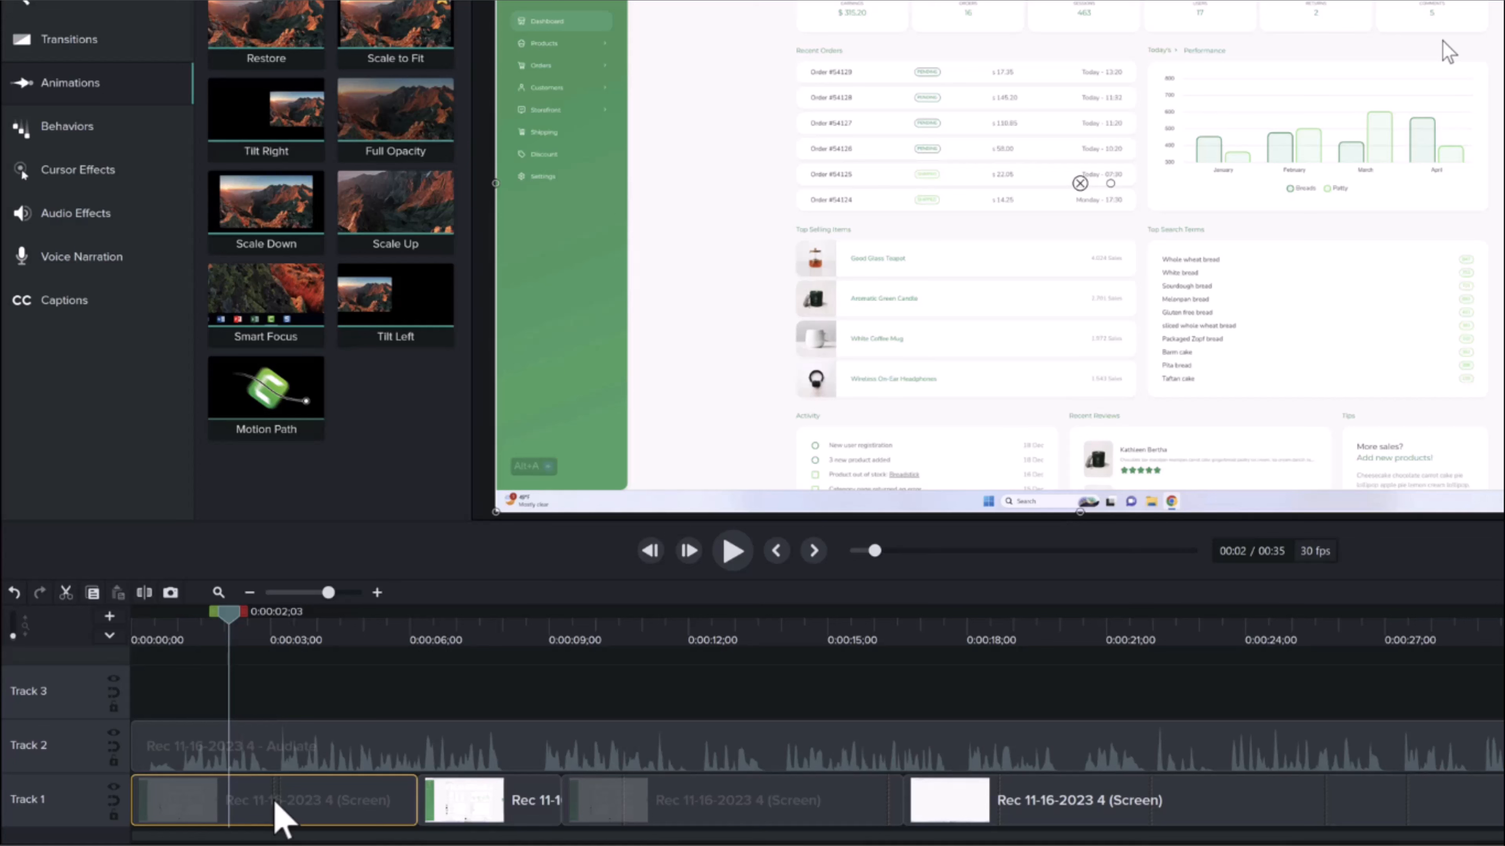
drag(229, 619, 248, 623)
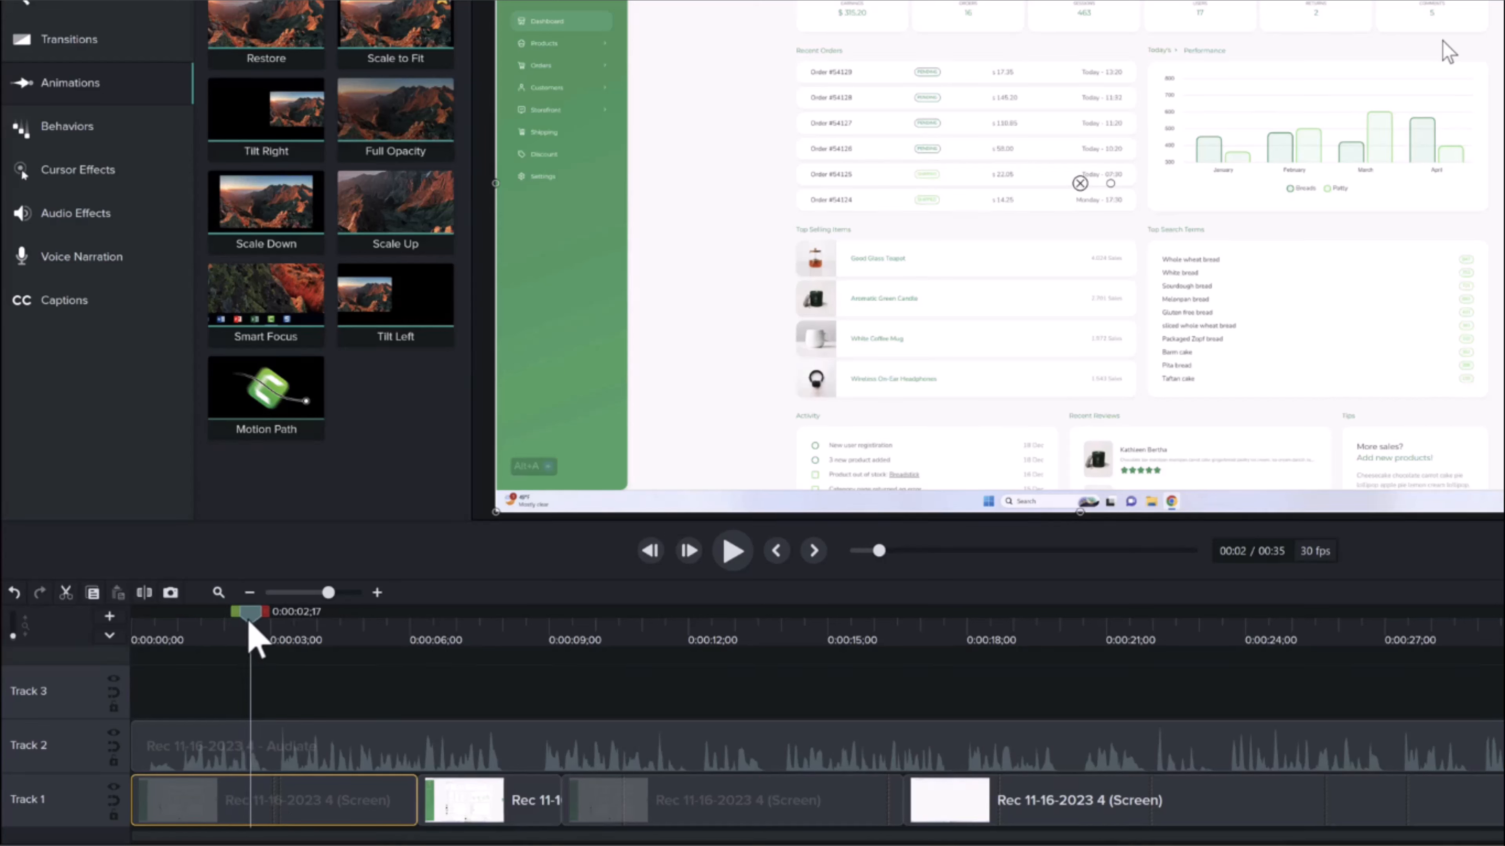
key(shift+a)
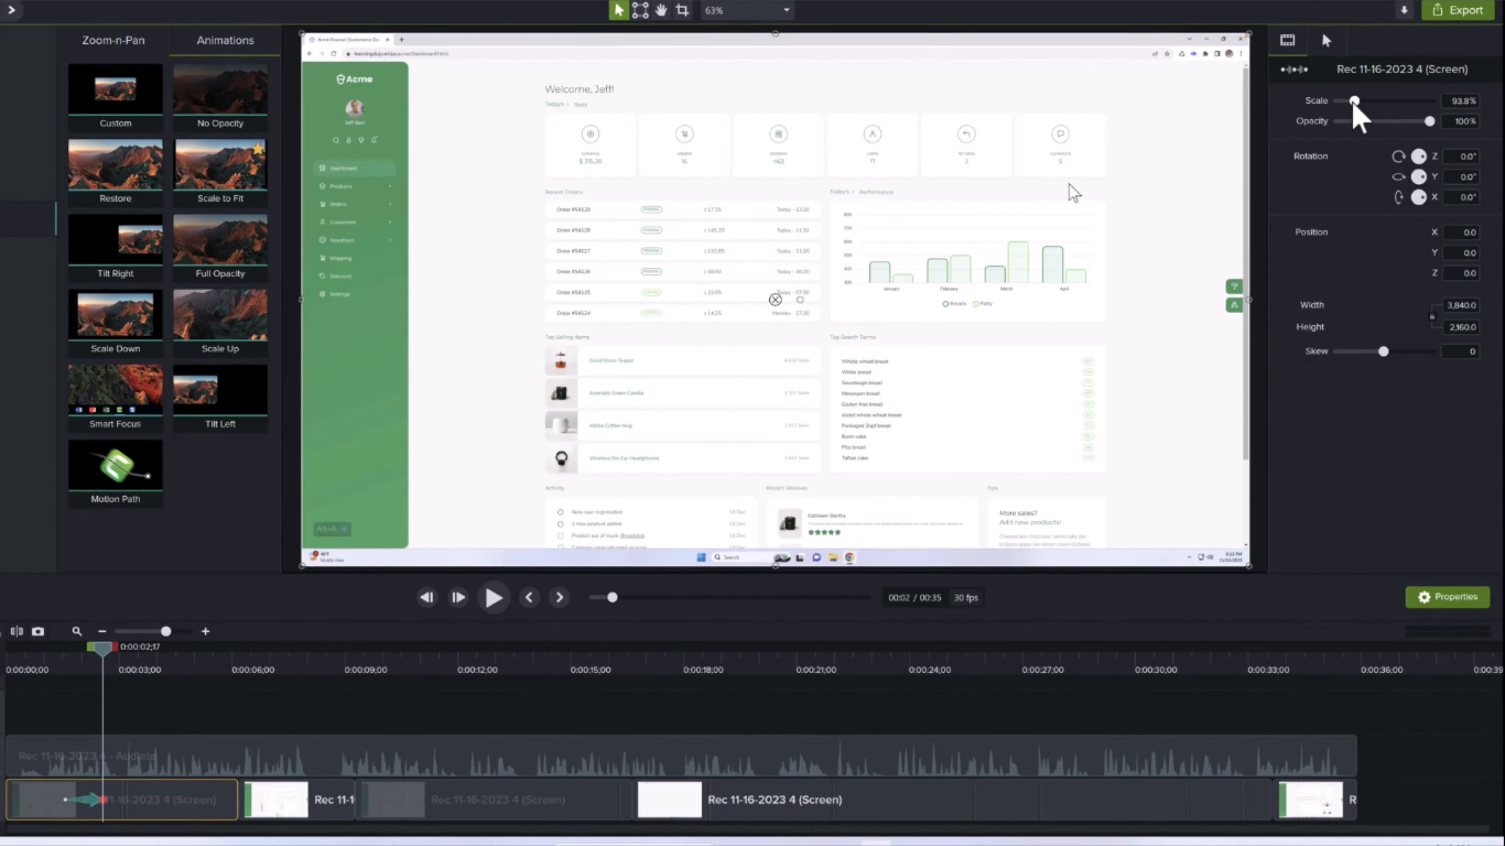
drag(1353, 102, 1369, 102)
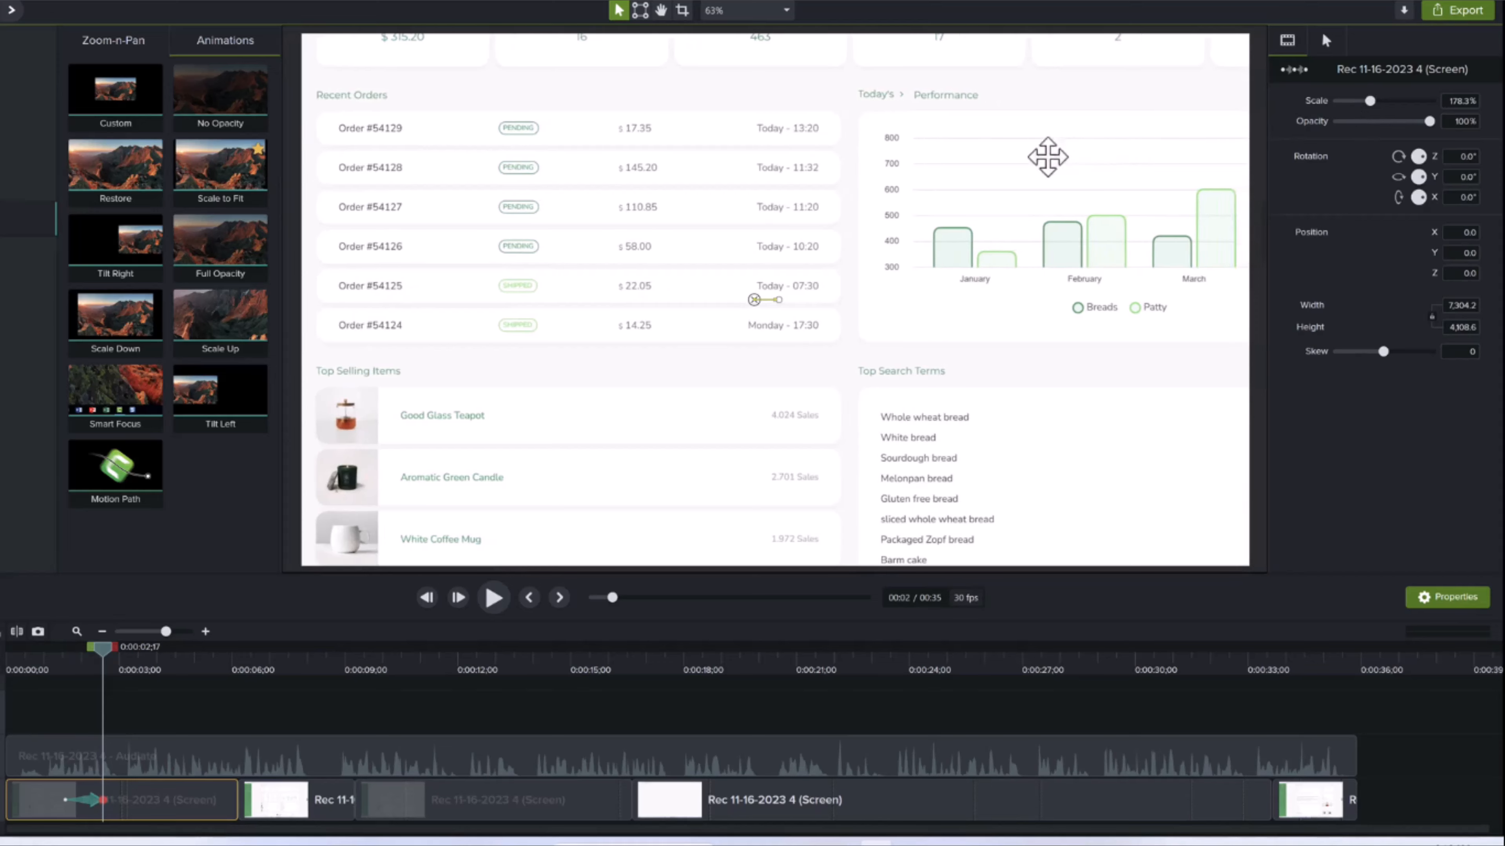
drag(1048, 157, 991, 148)
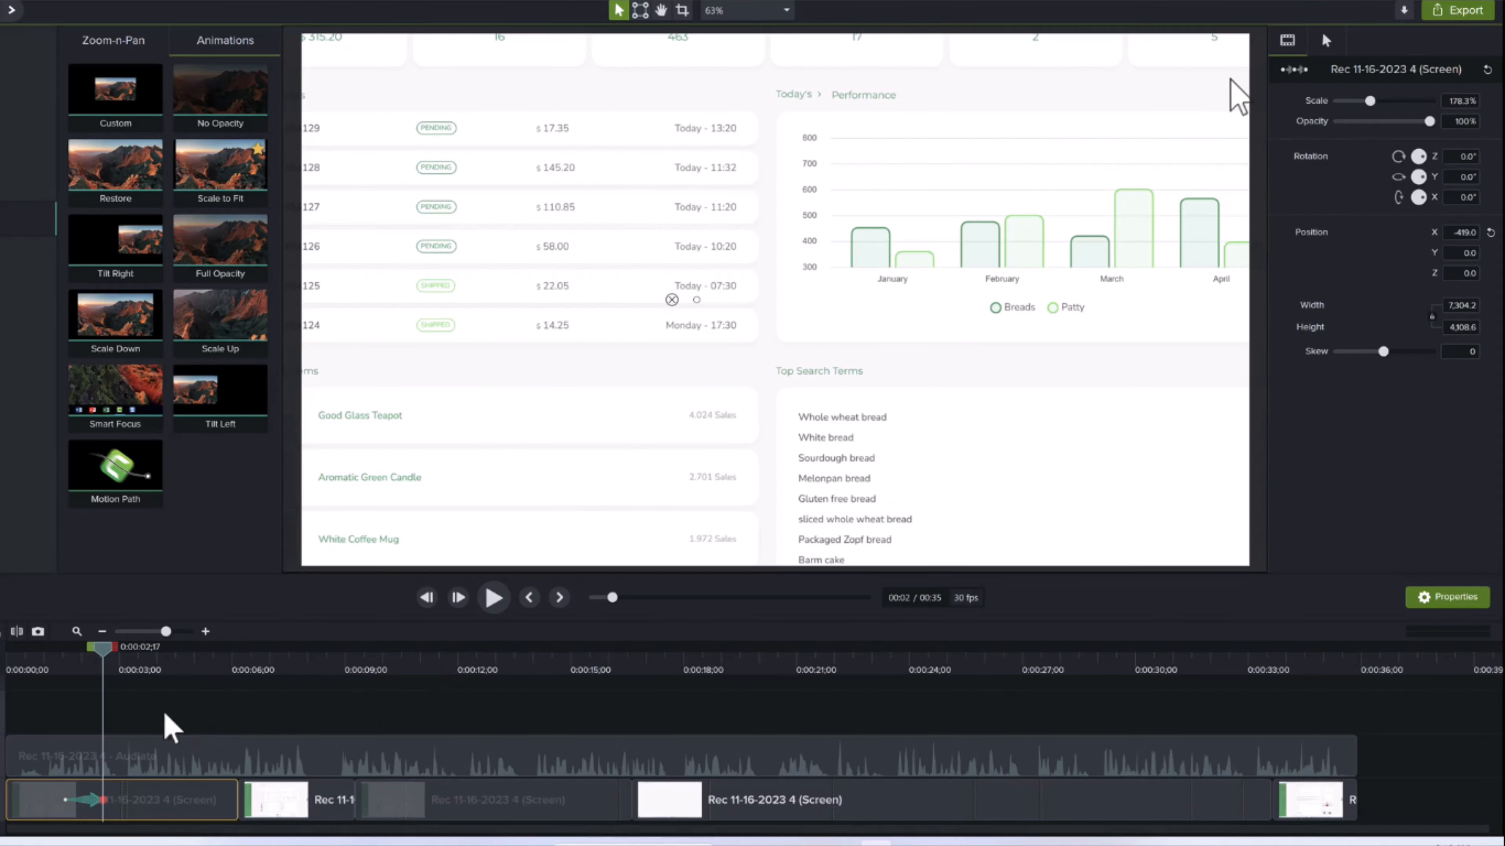
Check the framing across the cut after the first screen clip and copy that zoomed clip's properties
drag(106, 660, 212, 677)
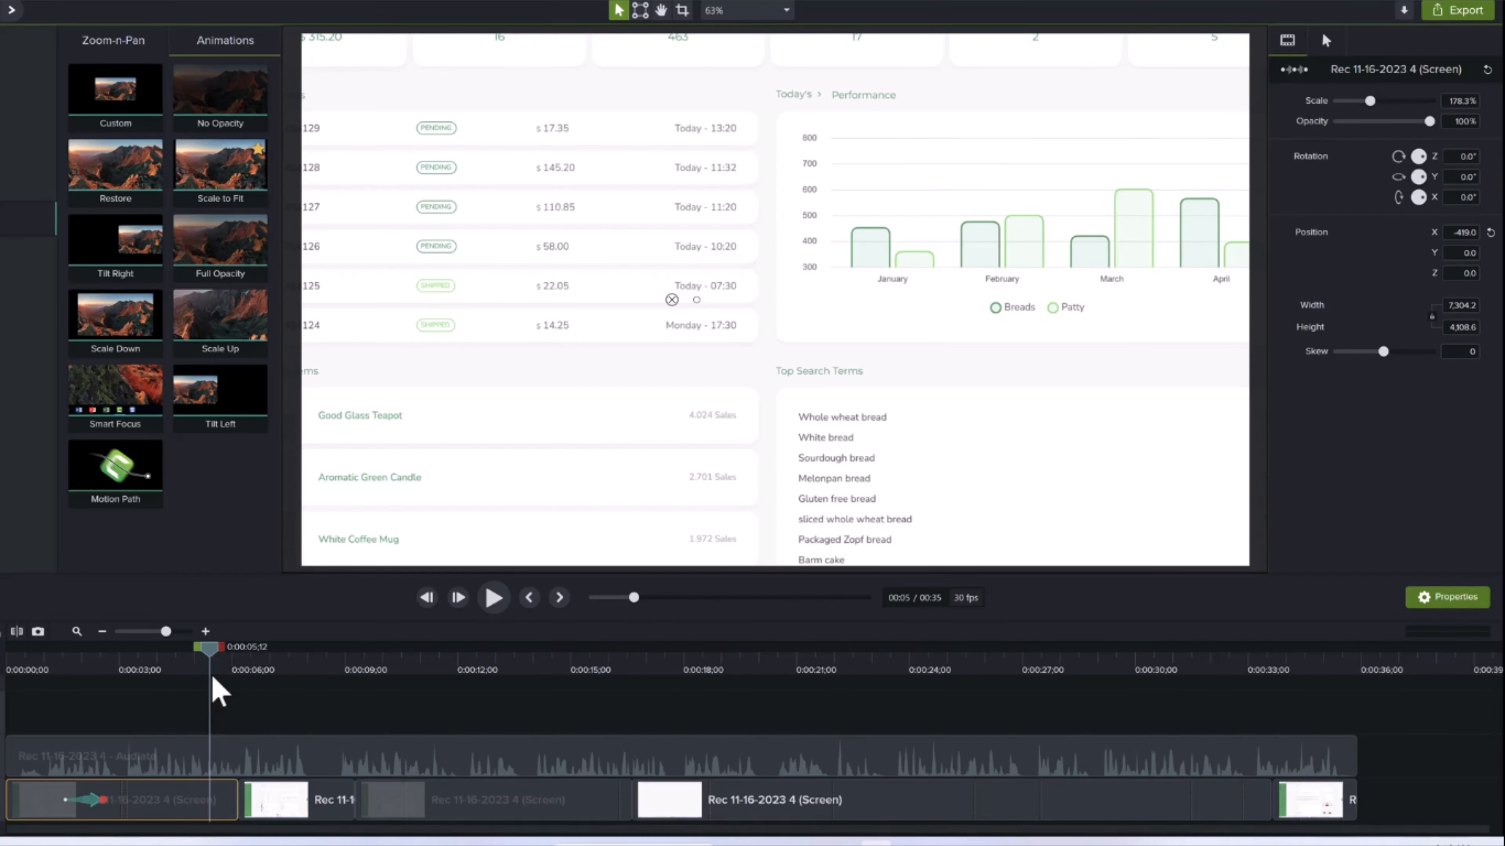
mouse_move(213, 680)
mouse_down()
mouse_move(208, 659)
mouse_move(271, 652)
mouse_move(232, 657)
mouse_up()
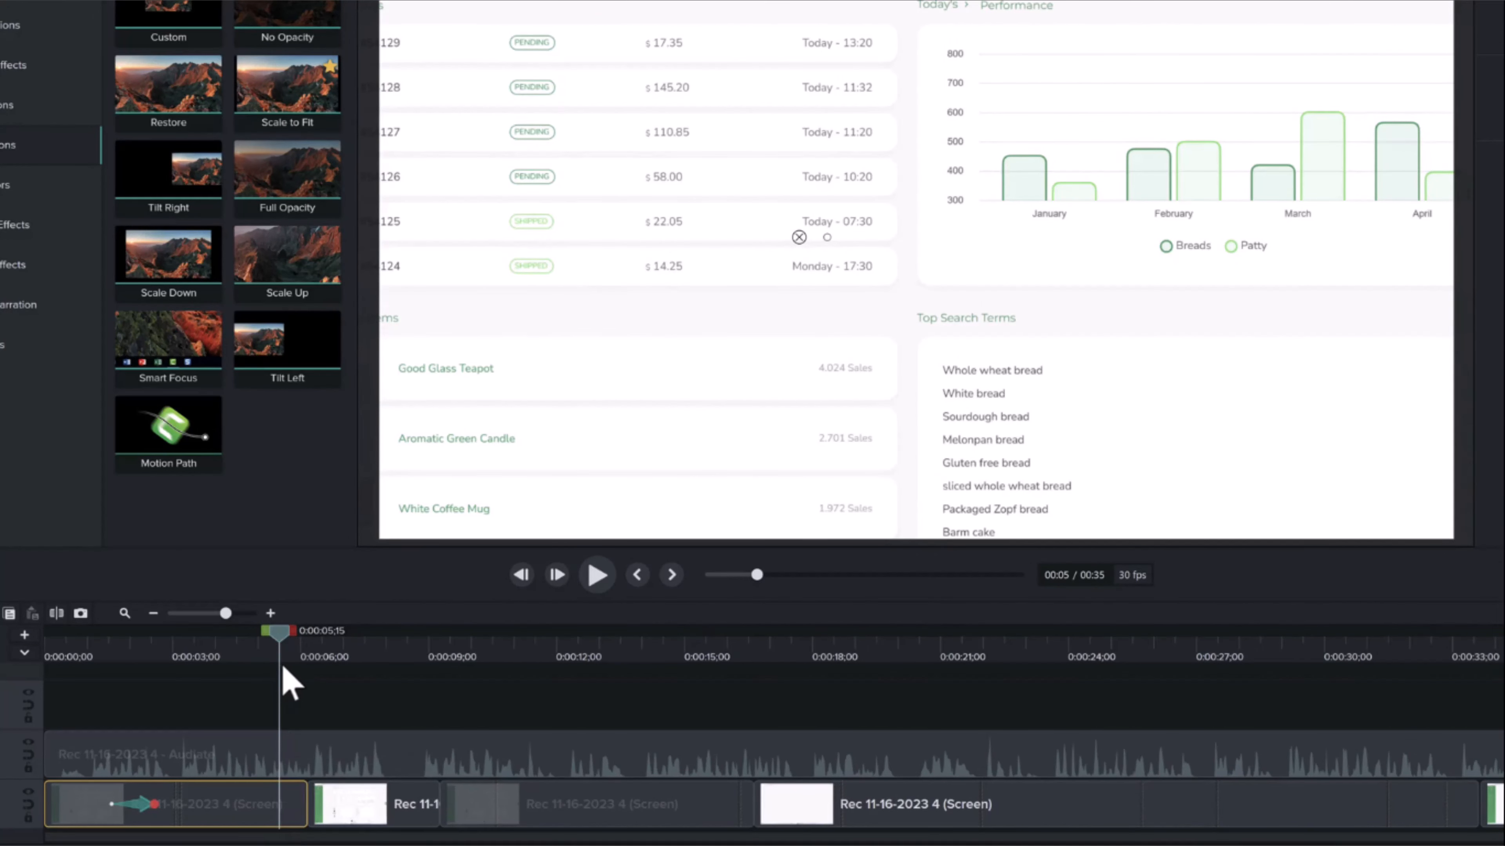
drag(282, 651, 327, 662)
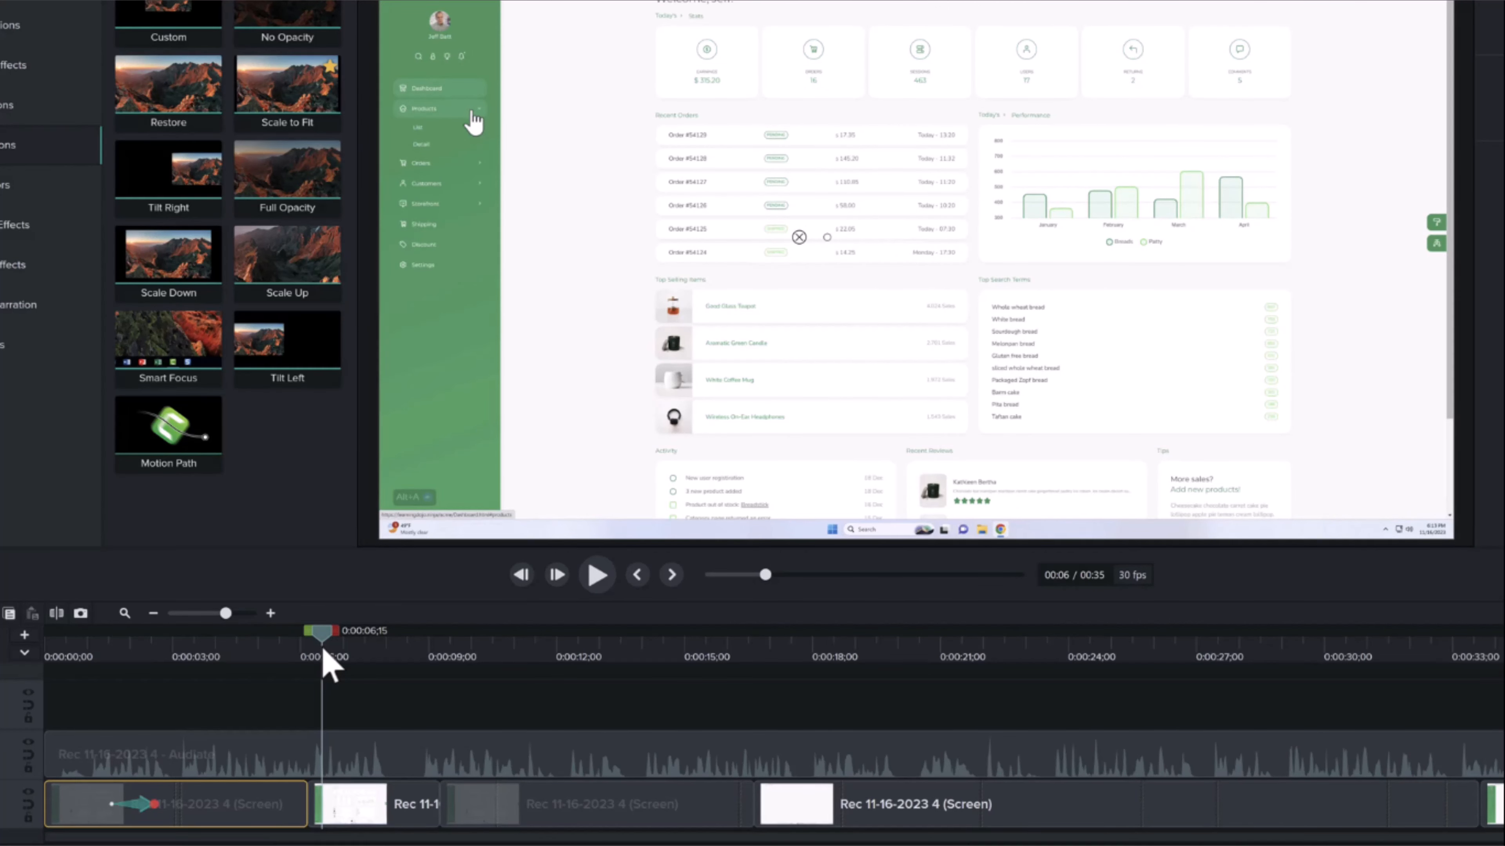
drag(323, 652, 266, 652)
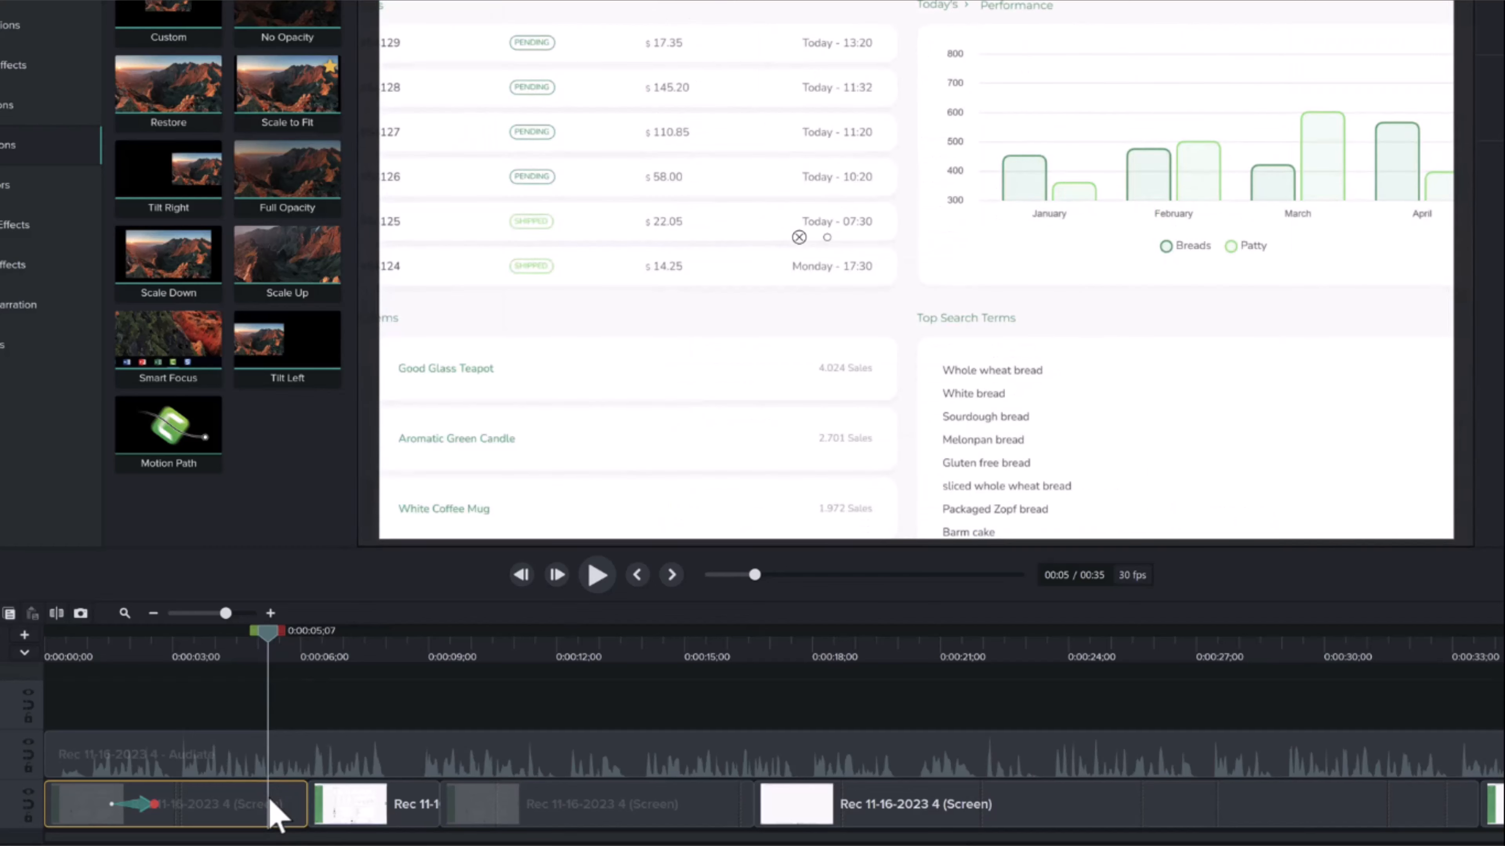
right_click(269, 804)
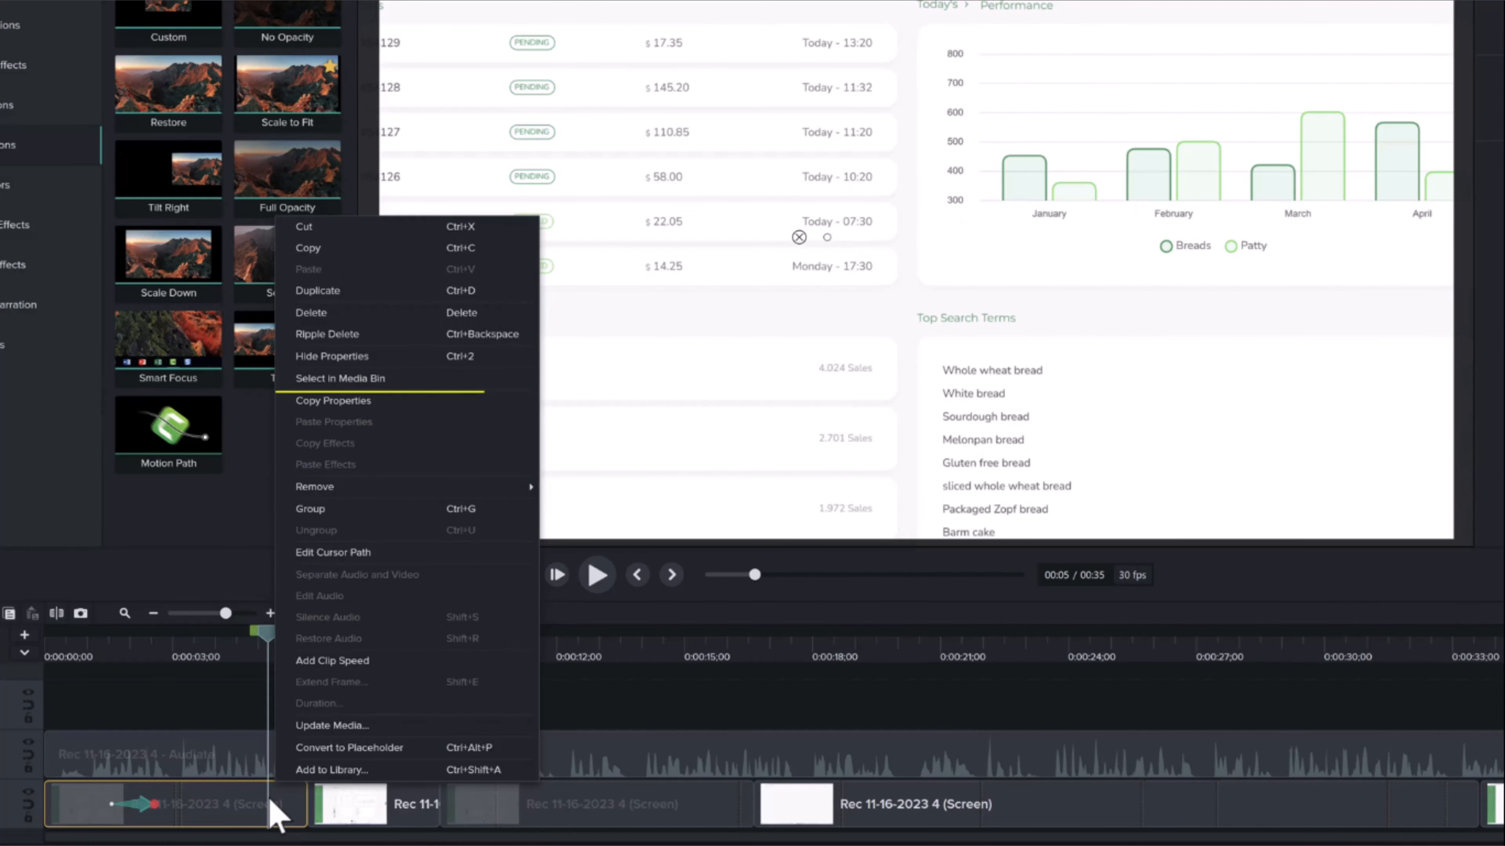
click(415, 401)
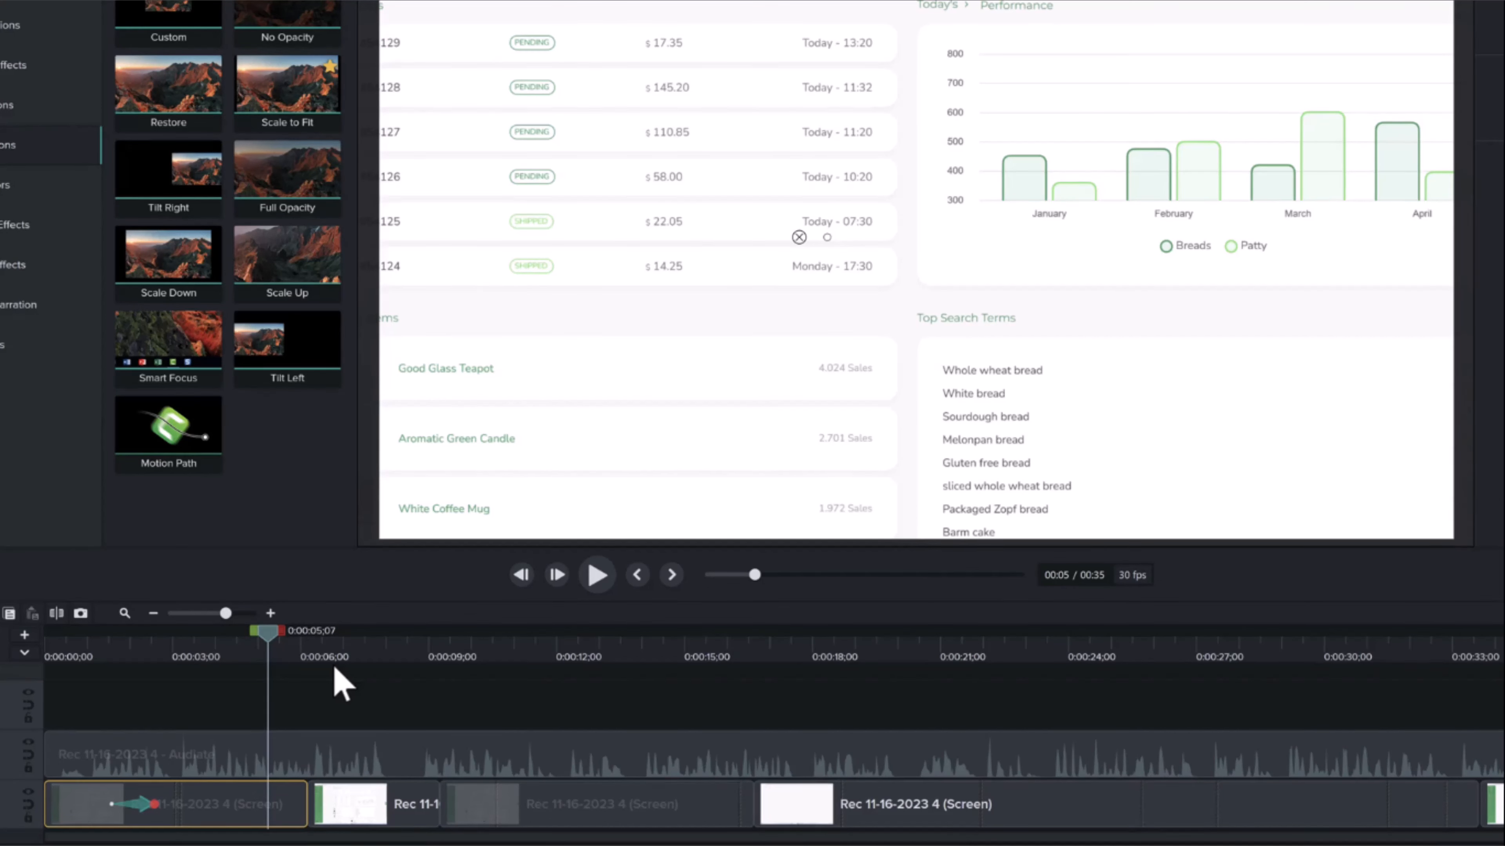
Paste the copied properties onto the second screen clip on Track 1, at about 7 seconds
click(352, 651)
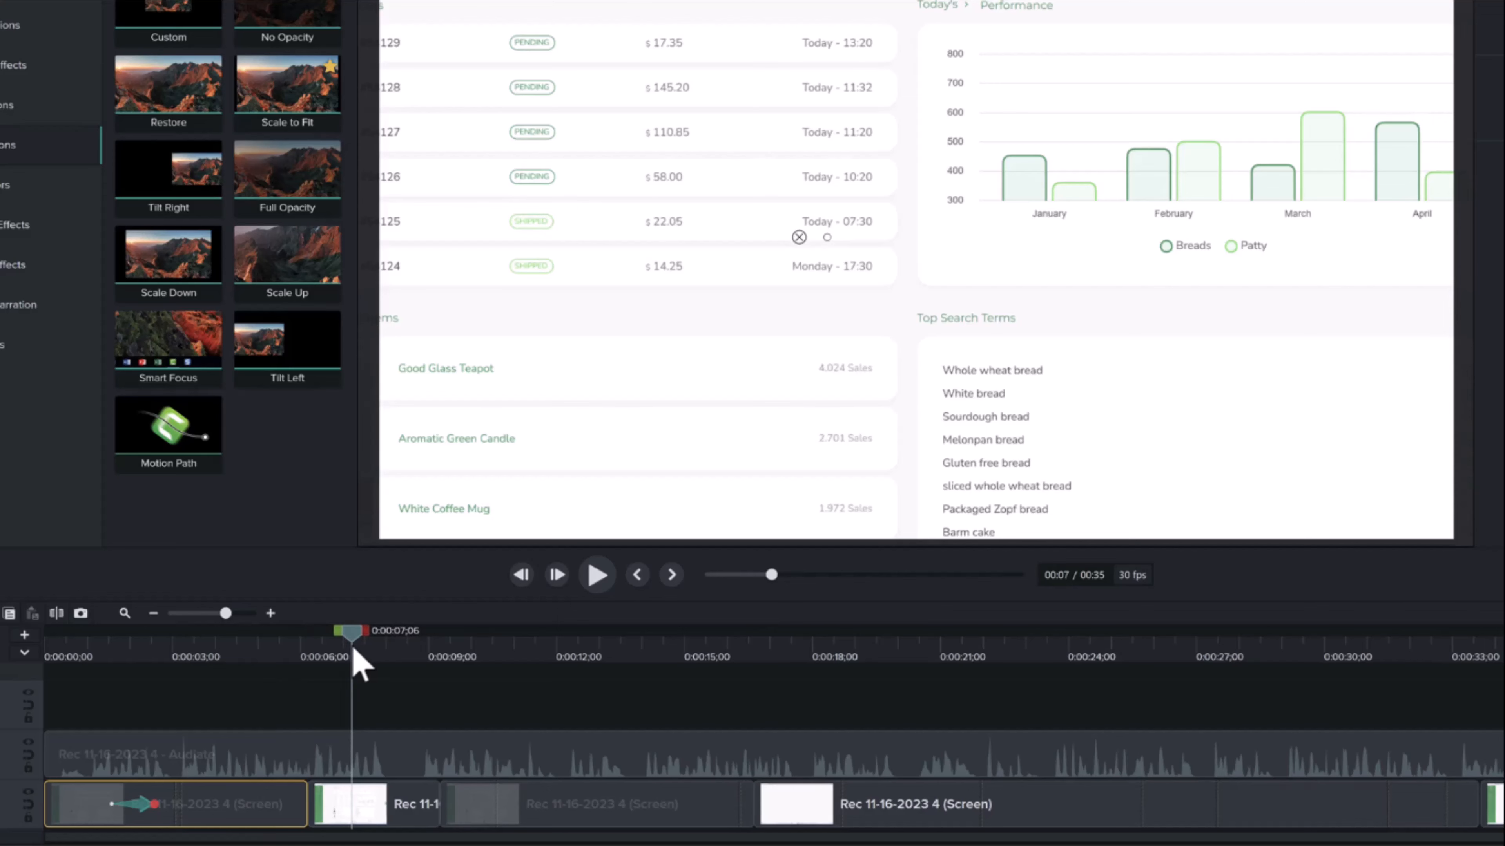
click(356, 809)
right_click(354, 807)
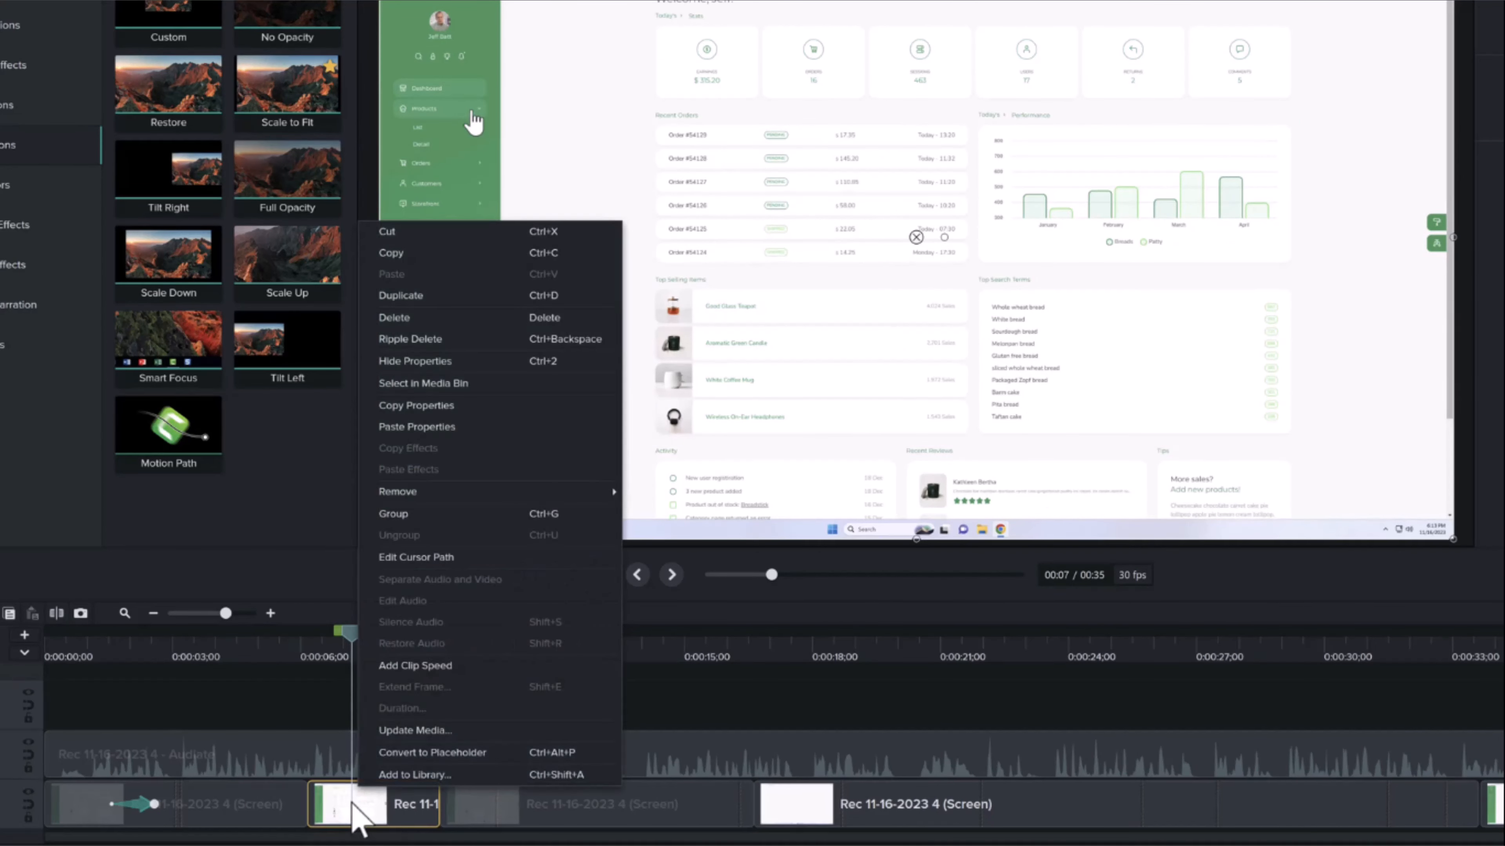
click(471, 428)
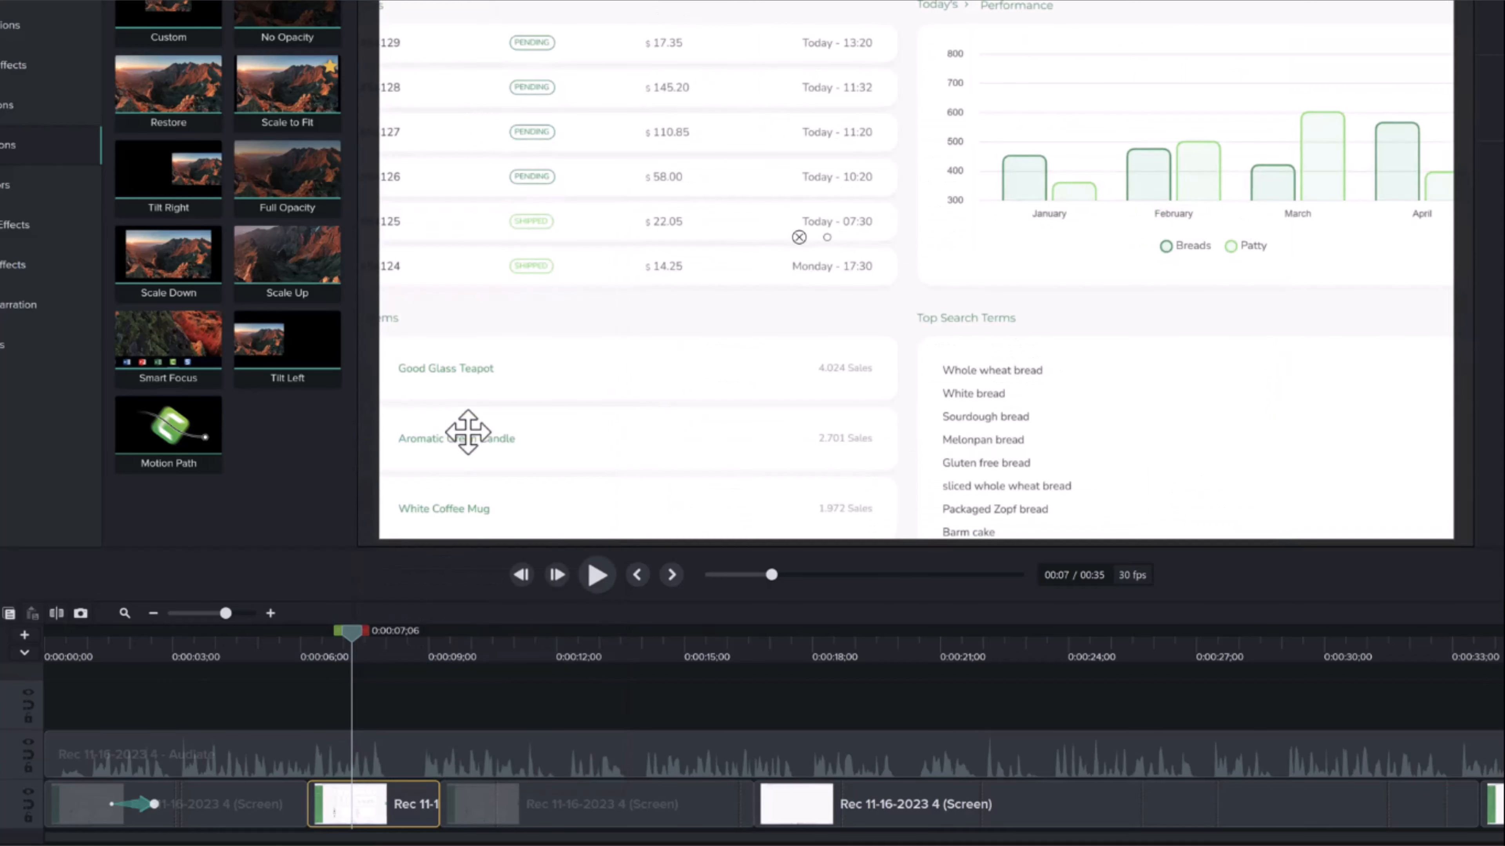
Check the zoomed framing across the cut between the first and second screen clips on Track 1
click(282, 654)
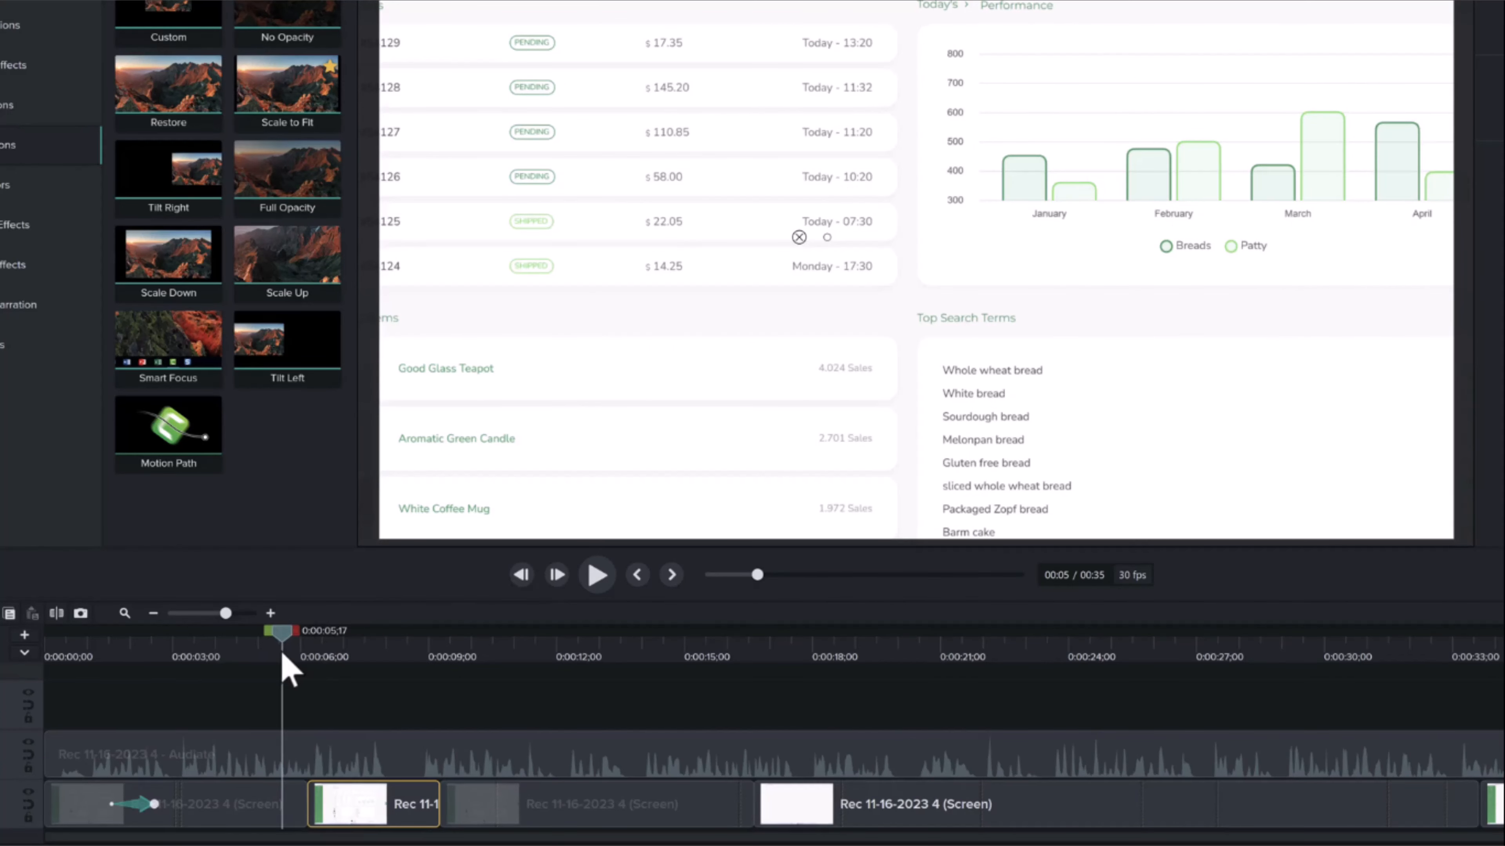
drag(282, 654, 344, 654)
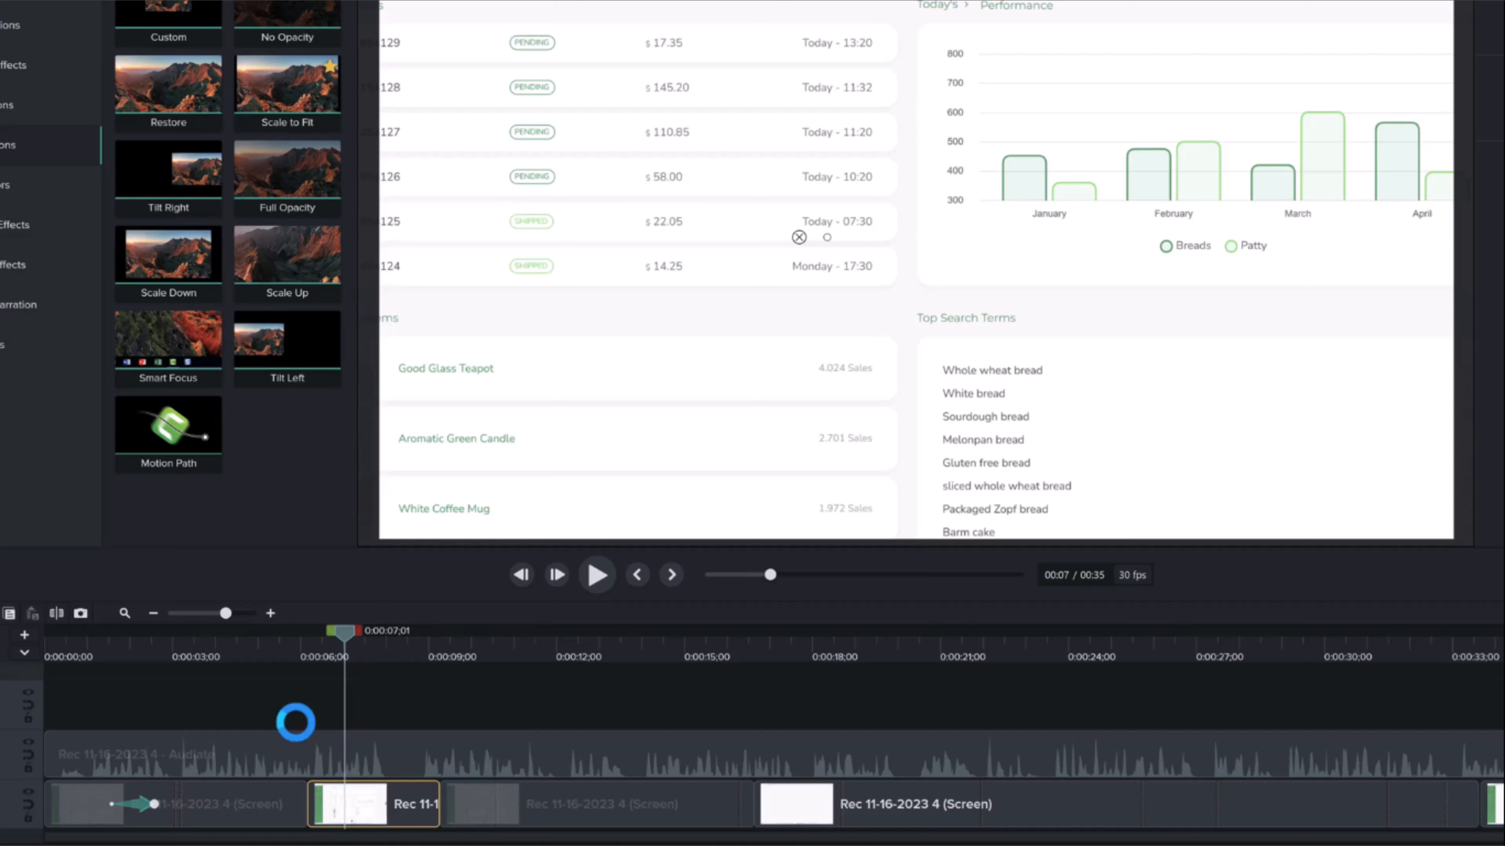
click(286, 799)
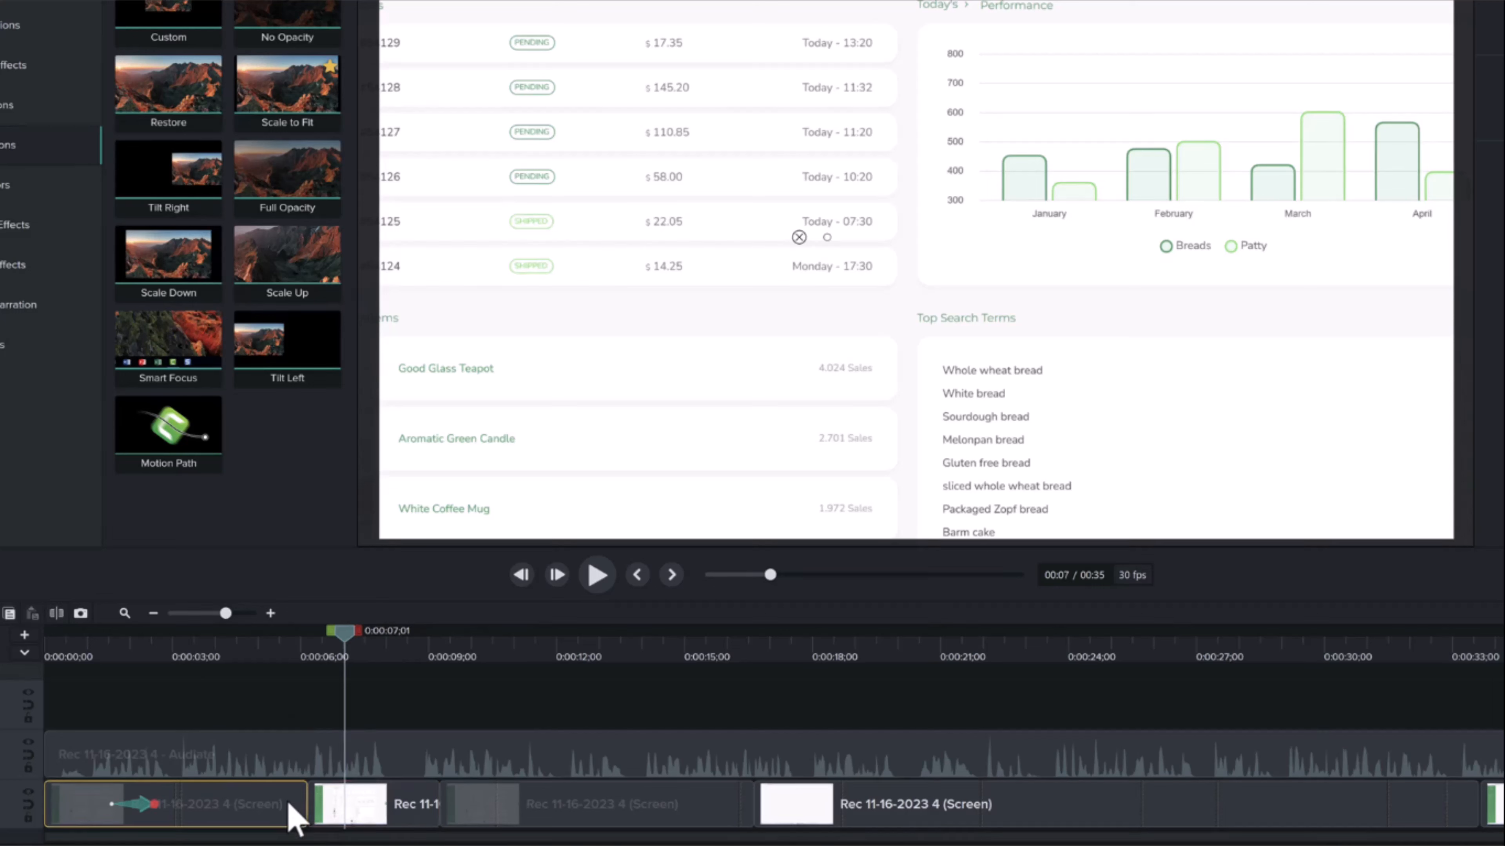
click(345, 797)
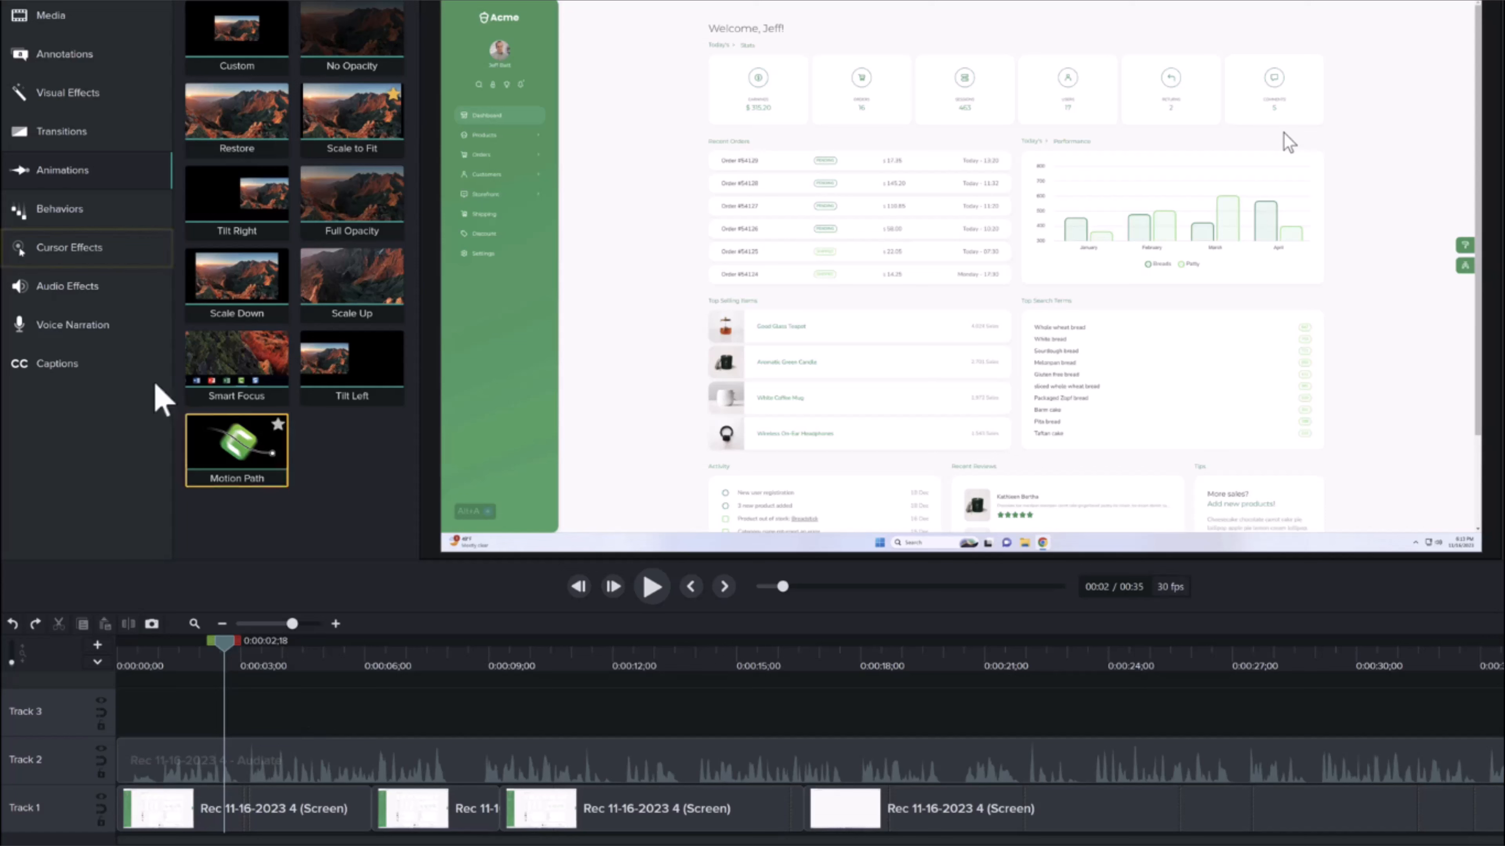
Apply the Cursor Color effect to the first screen clip on Track 1 and expand the clip's effects
click(79, 250)
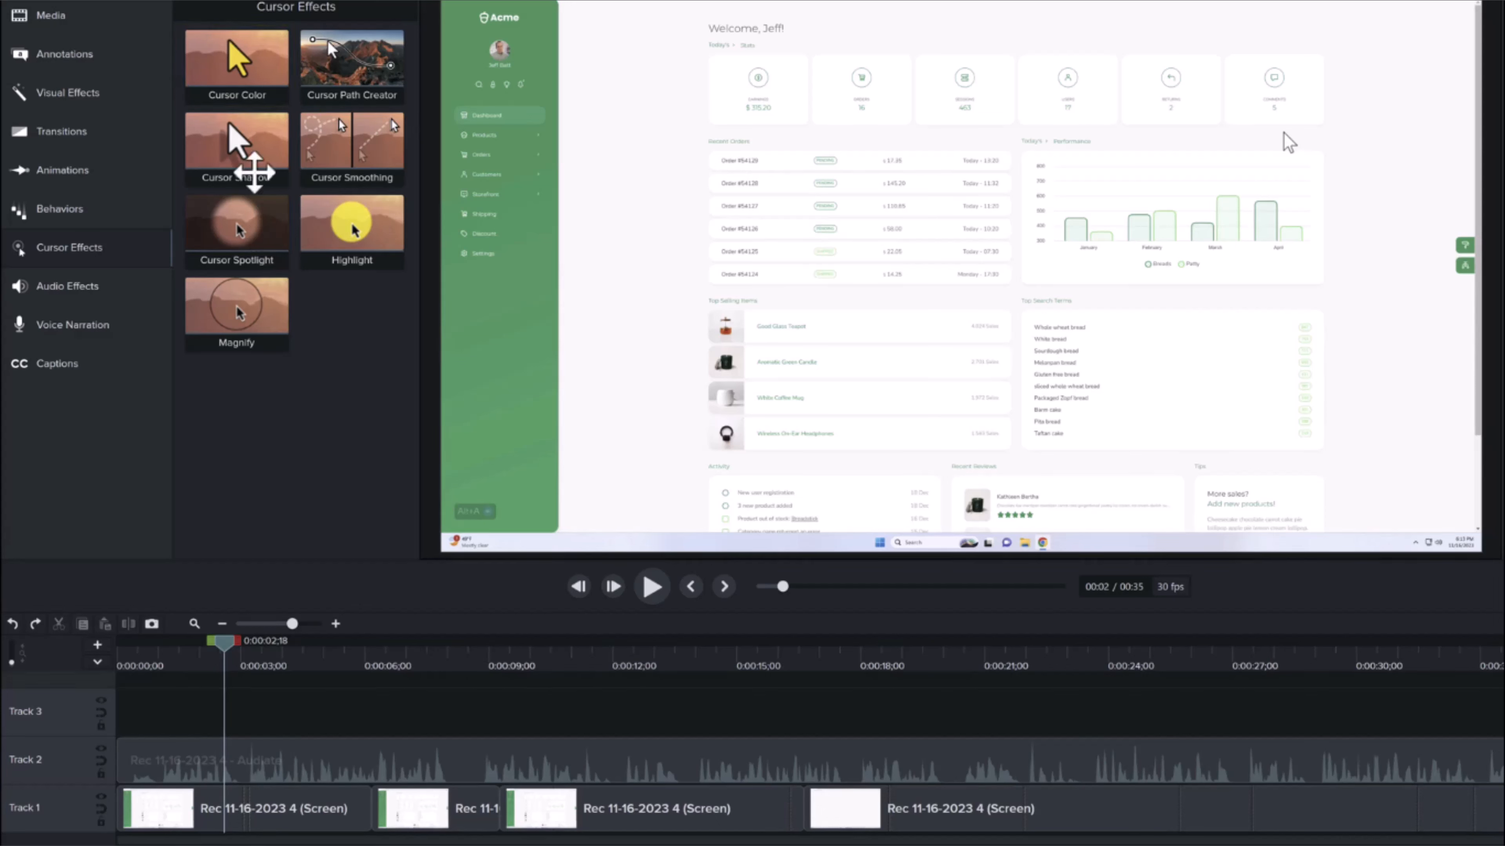
drag(245, 89, 280, 816)
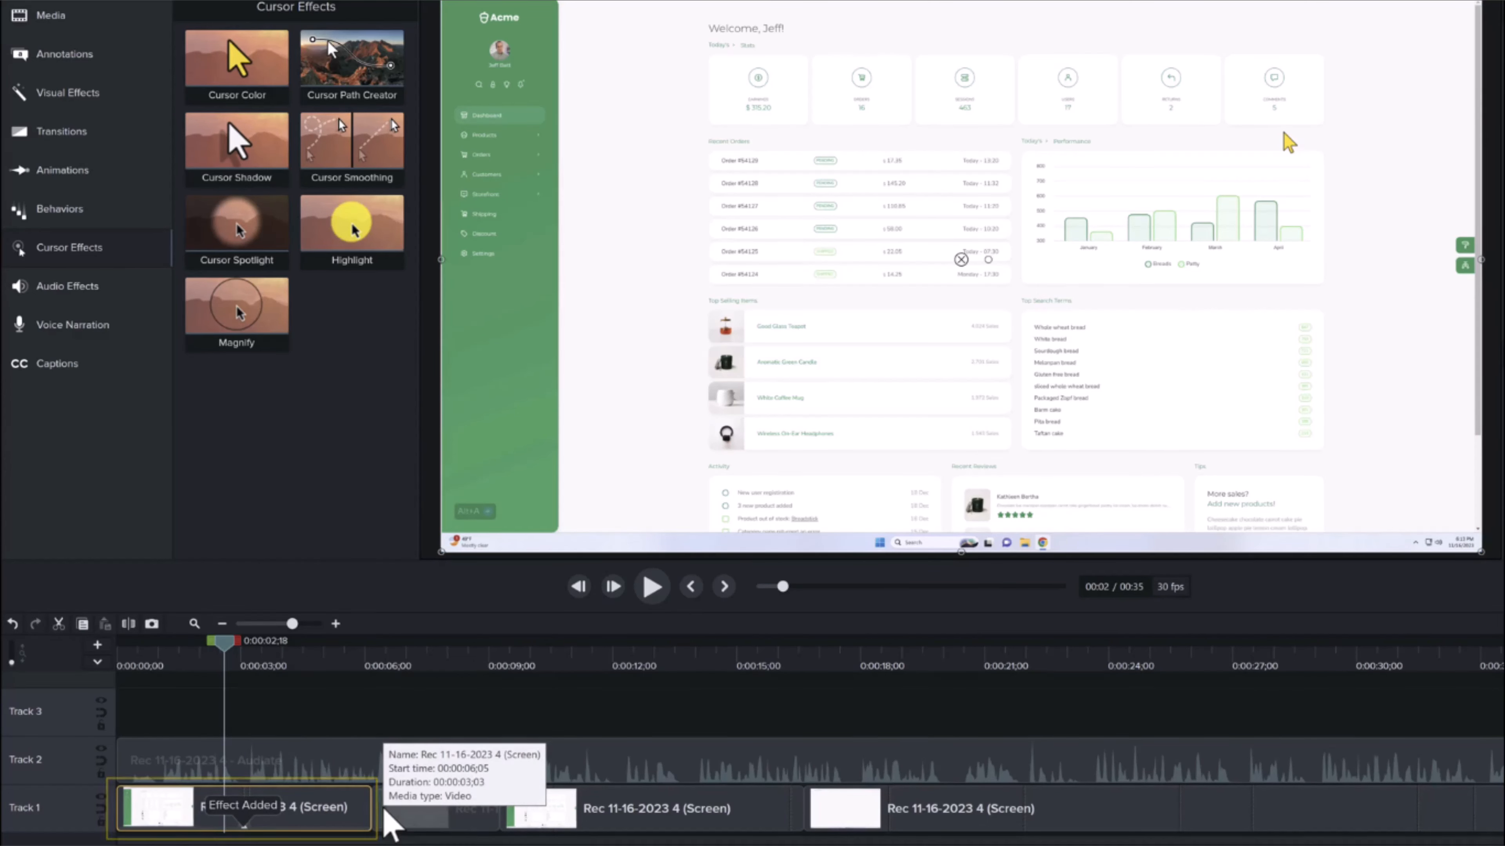
click(243, 826)
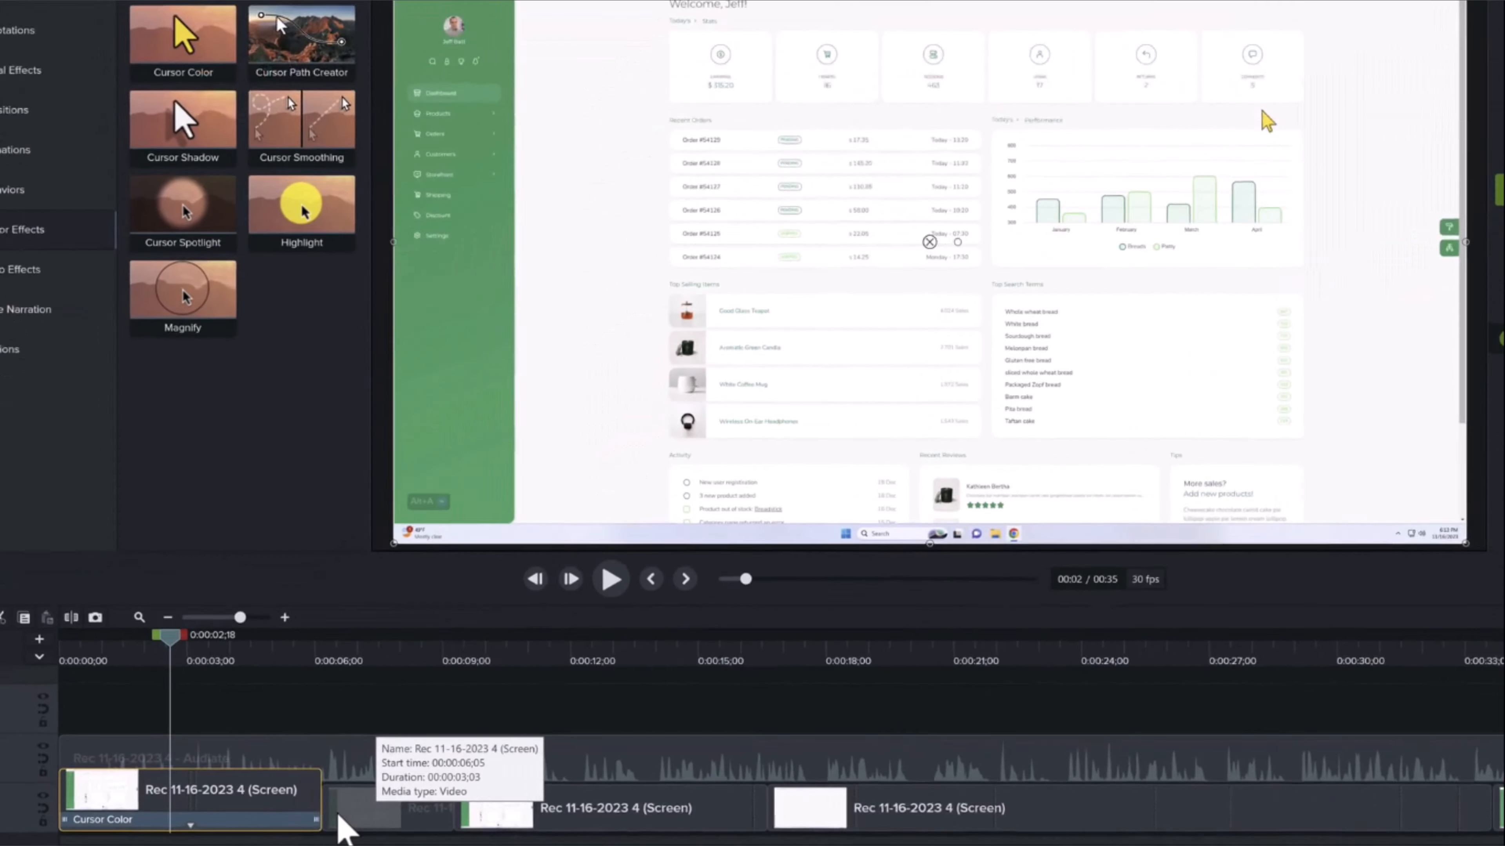
click(285, 815)
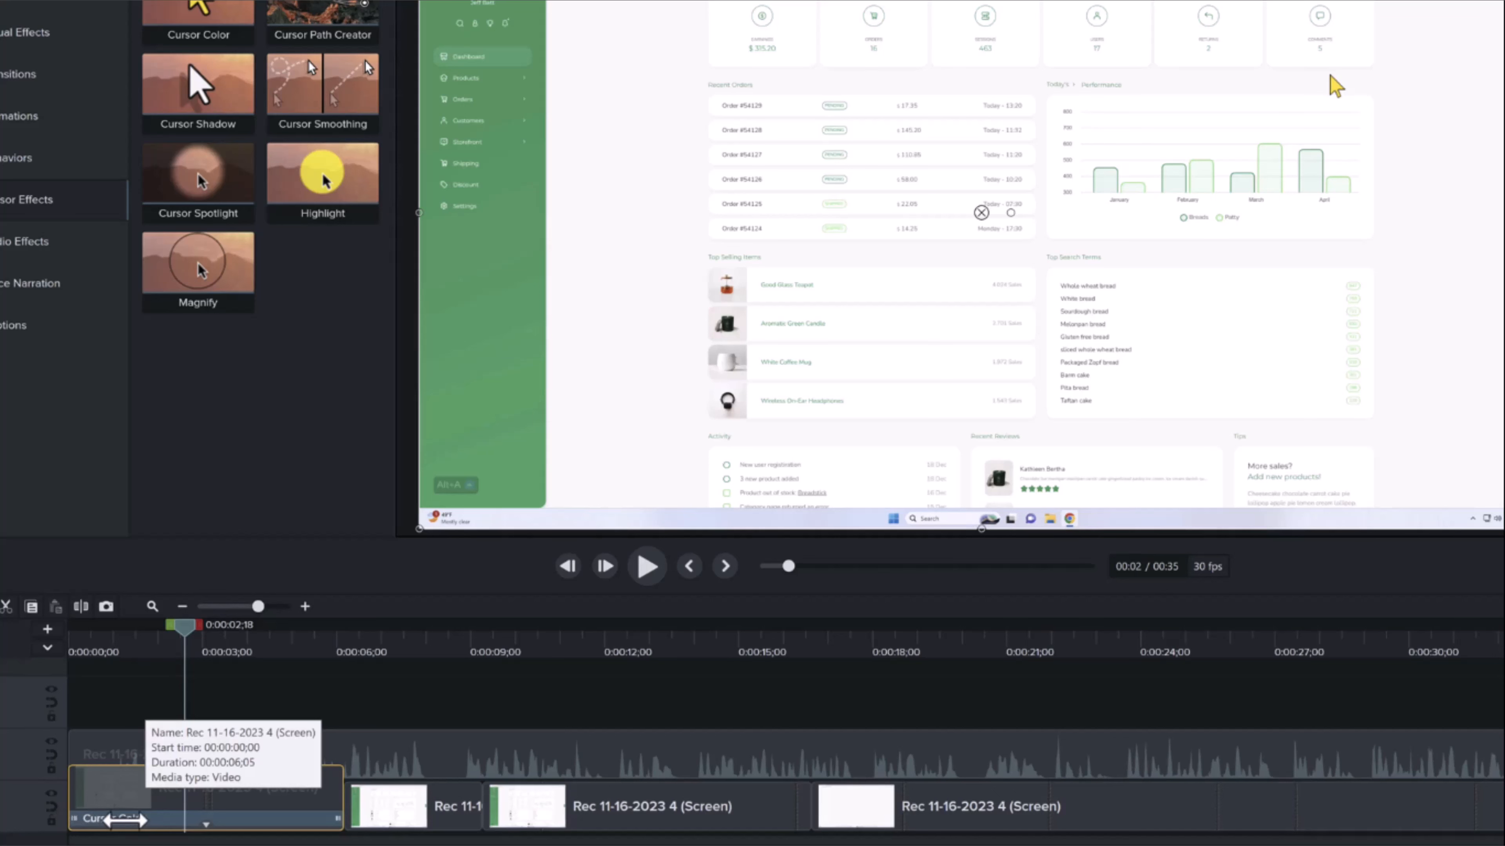
Shorten the Cursor Color effect at both its start and end, and preview it at 0:00:03;23
drag(71, 818, 124, 817)
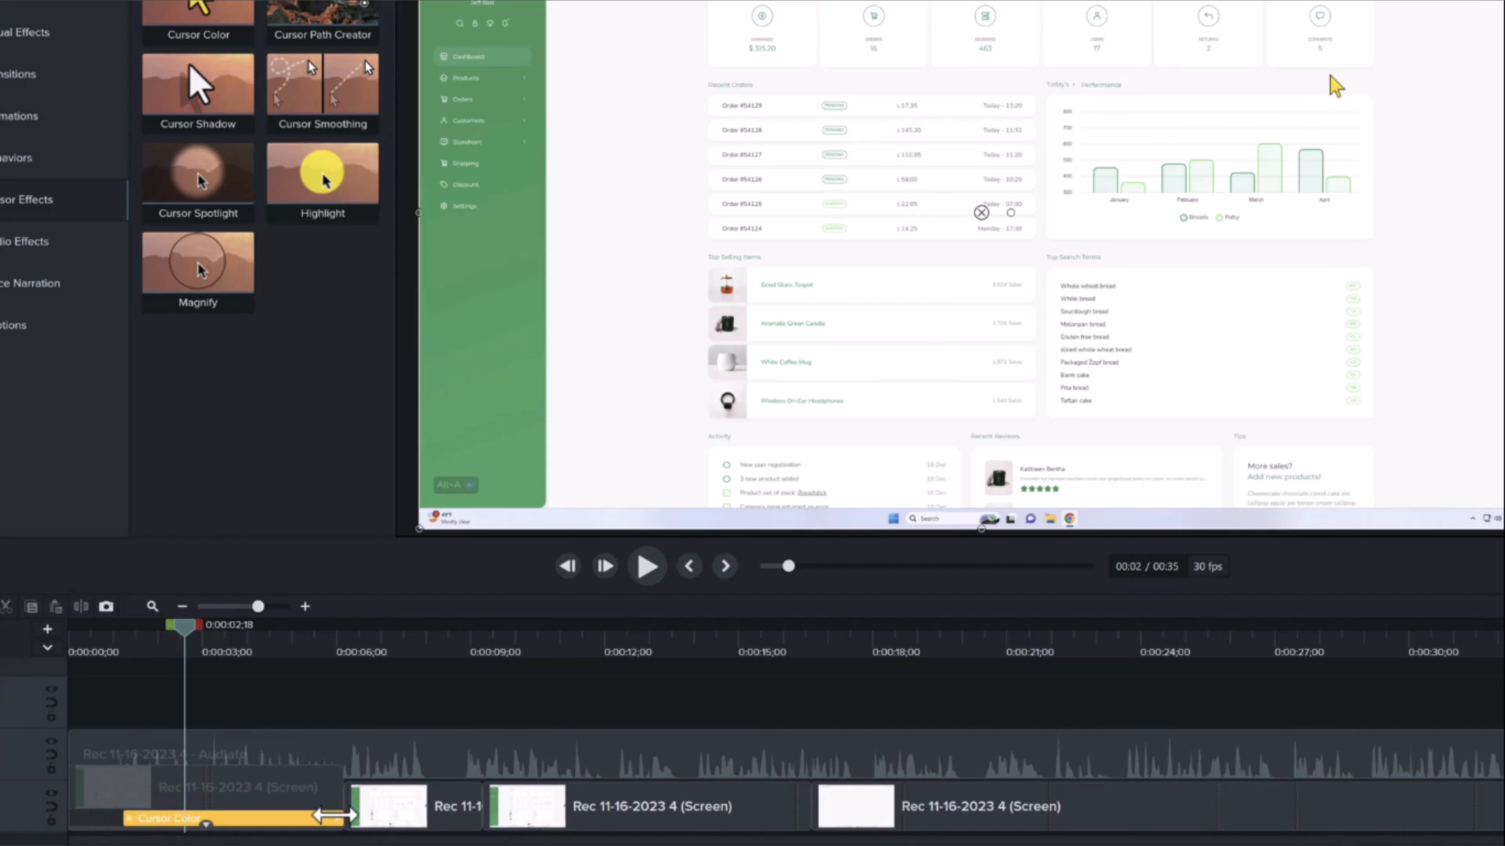
drag(342, 819, 271, 818)
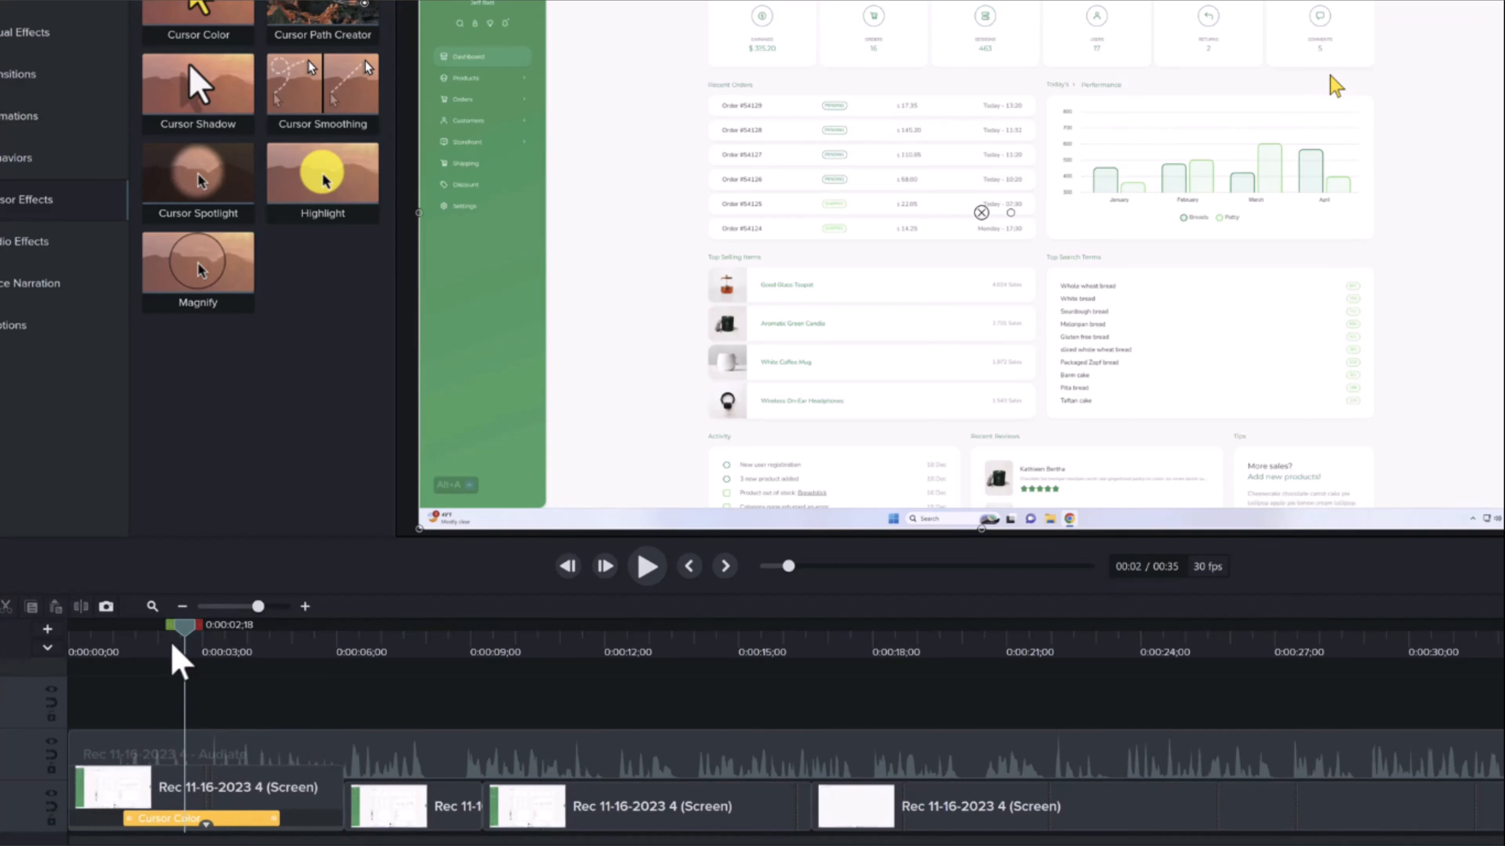
drag(183, 629, 239, 643)
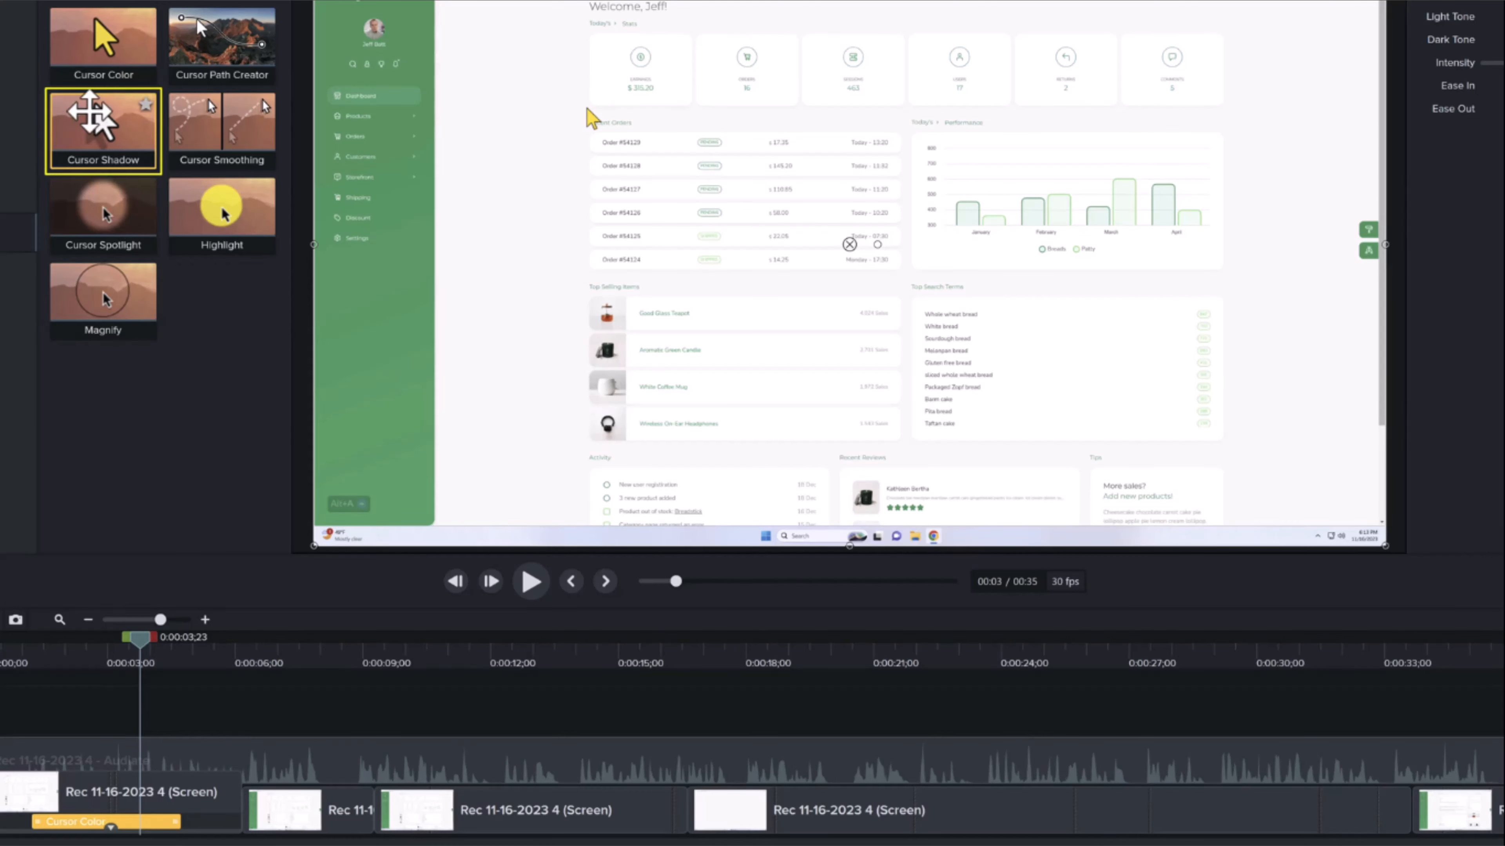
Apply the Cursor Shadow effect to the first screen clip alongside its Cursor Color effect
drag(89, 112, 143, 747)
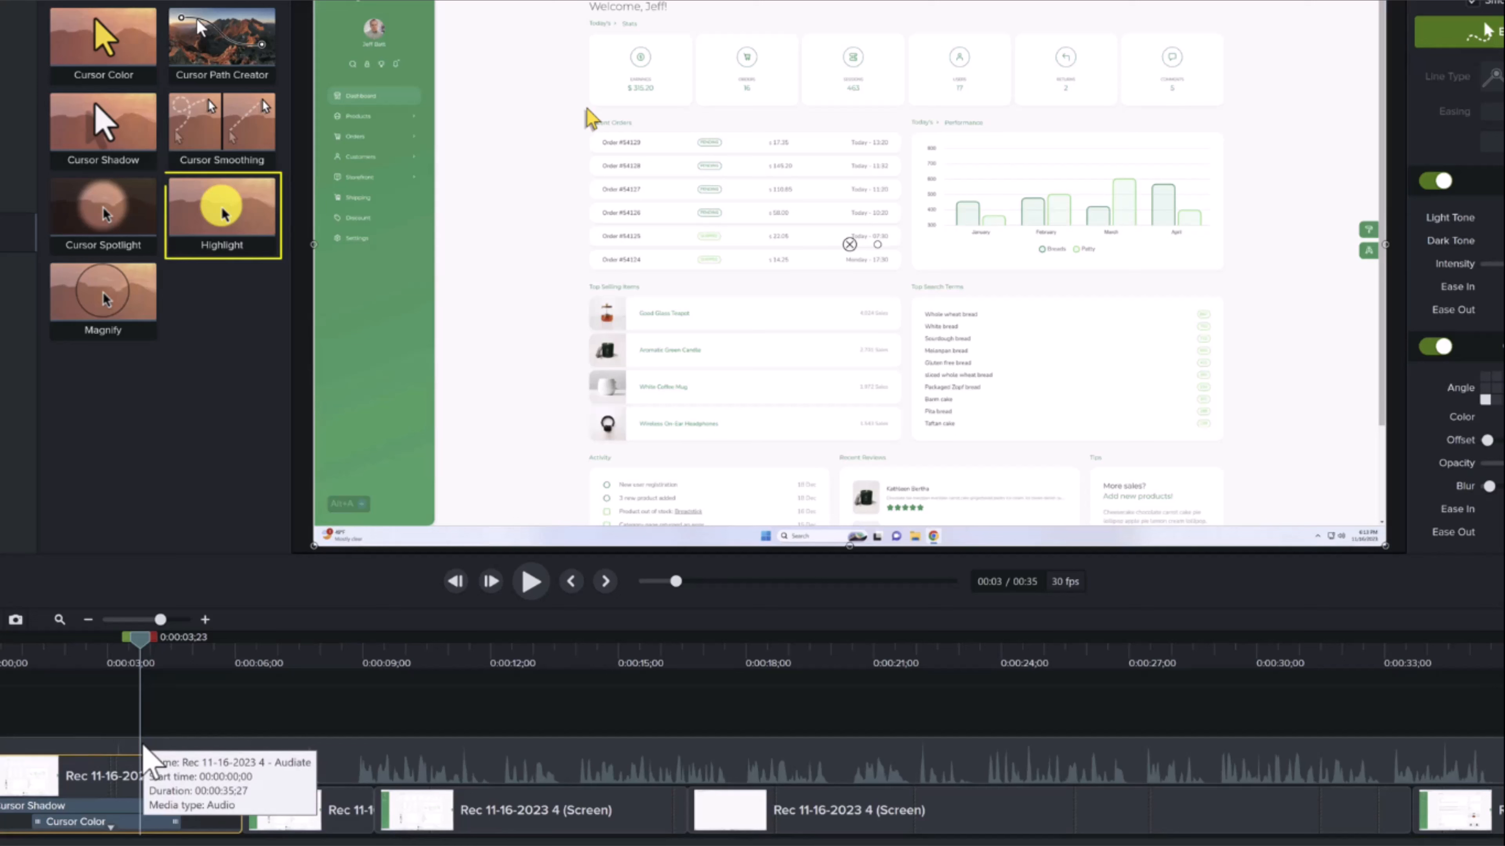
drag(219, 208, 133, 781)
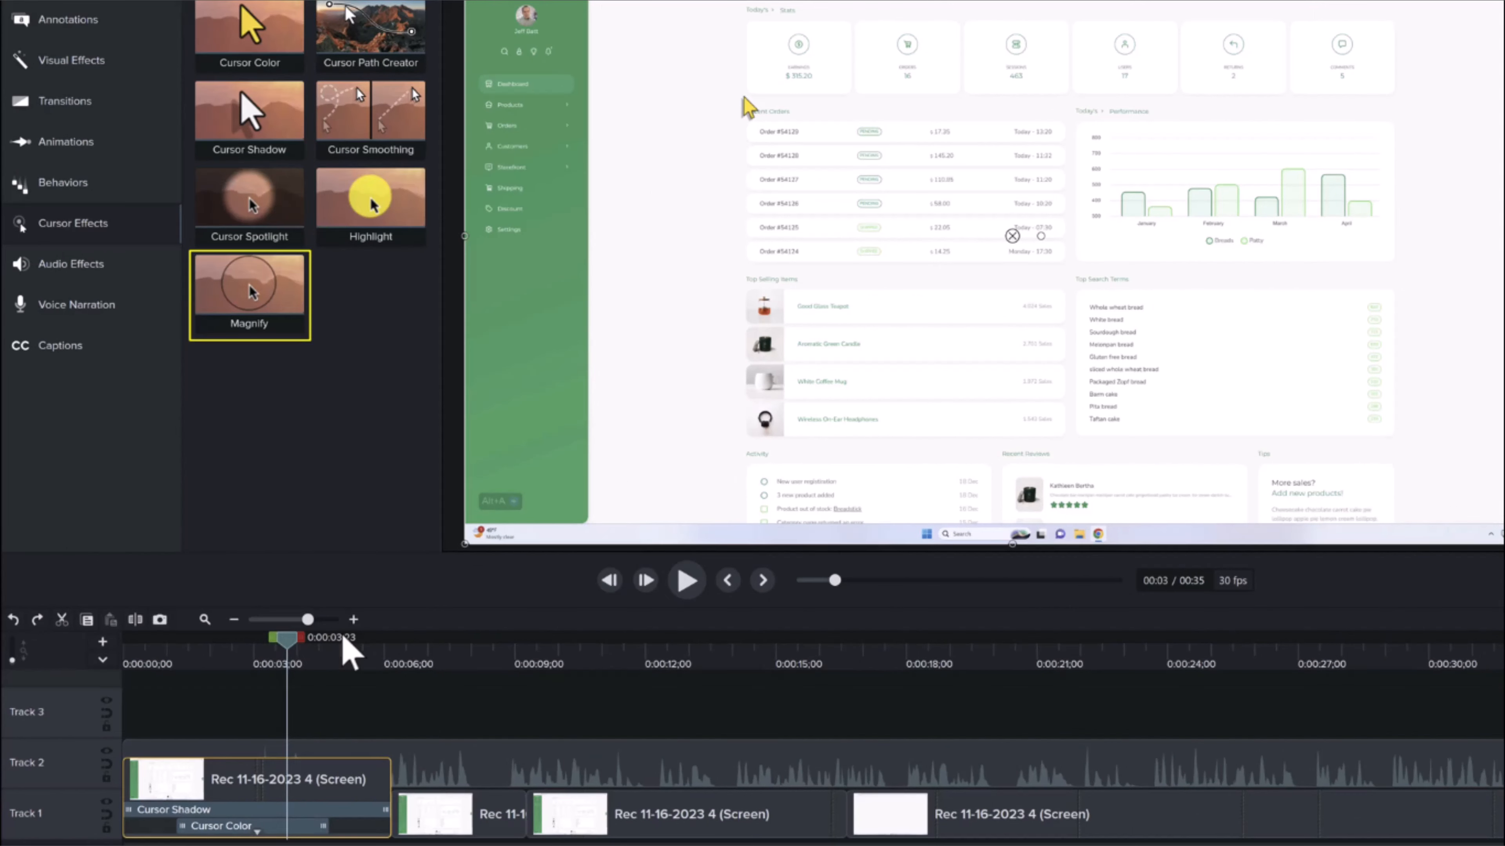
Apply the Magnify cursor effect to the second screen clip, enlarging the magnifier beyond size 181 and setting its shadow to 7
mouse_move(265, 292)
mouse_down()
mouse_move(427, 729)
mouse_move(477, 779)
mouse_move(464, 810)
mouse_up()
click(480, 653)
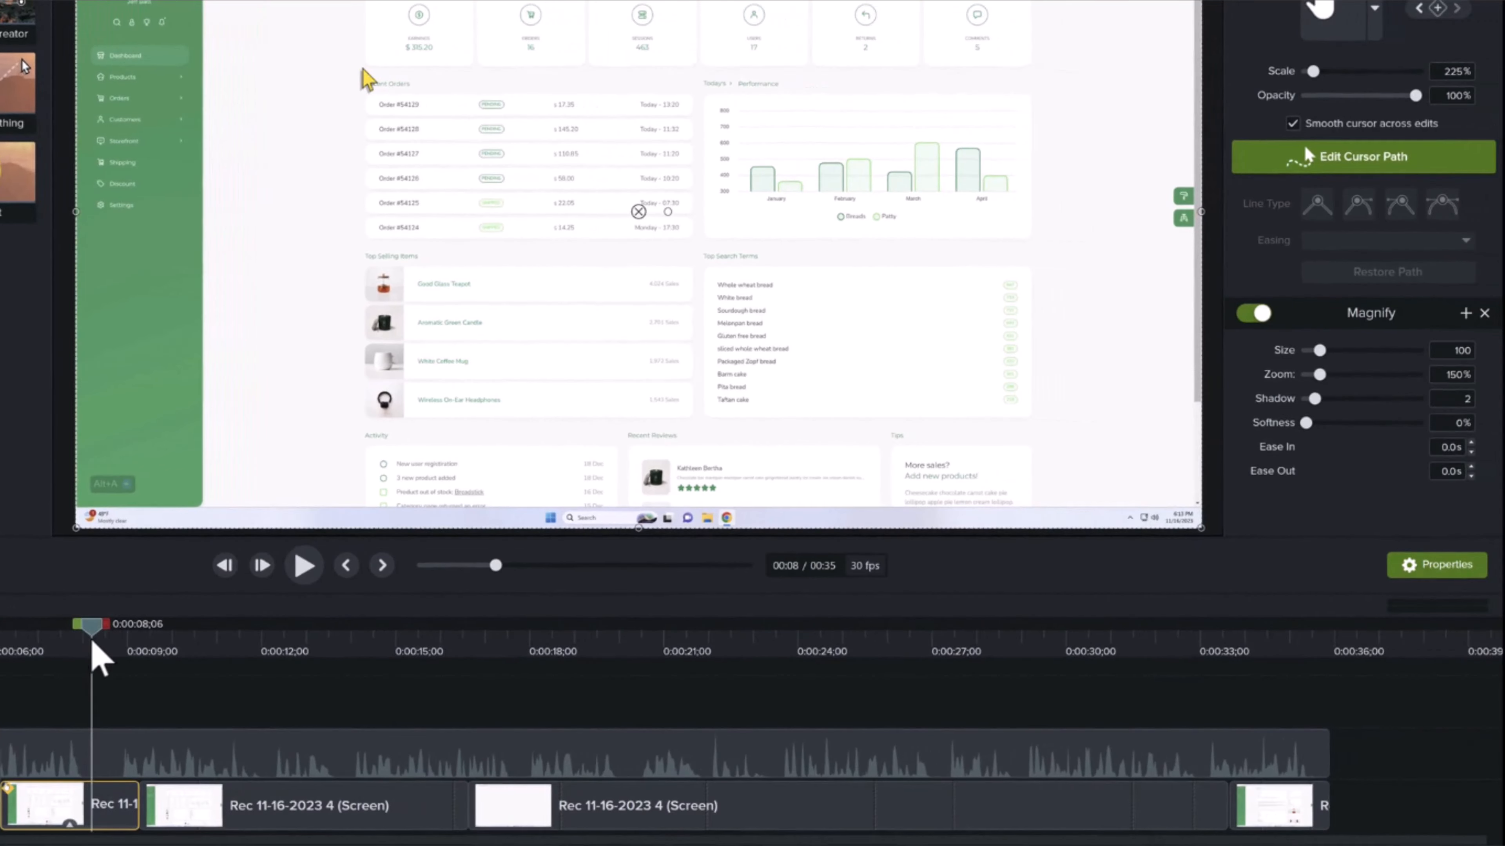
drag(92, 641, 95, 641)
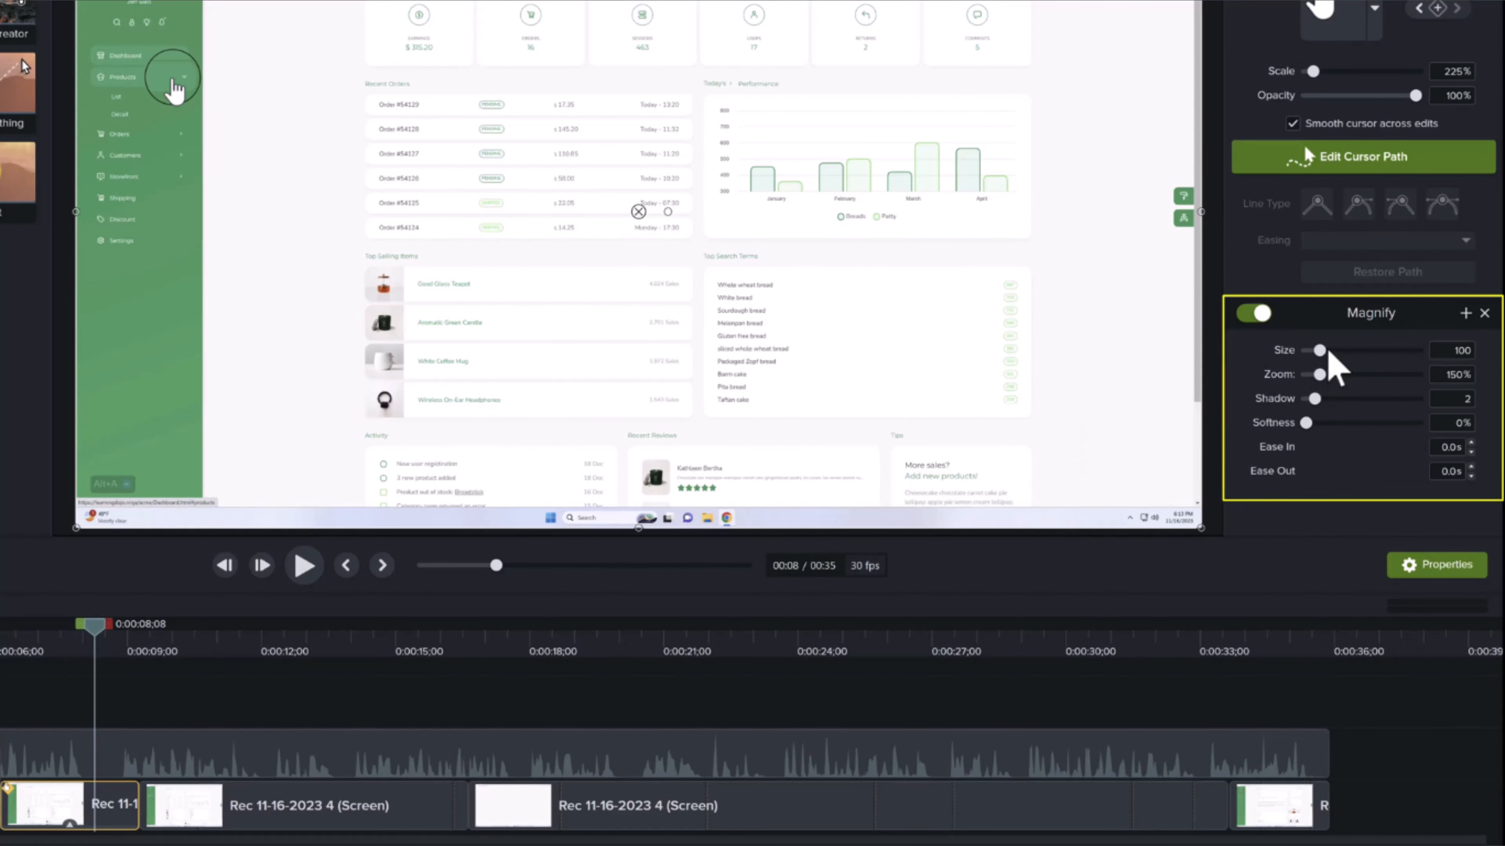
drag(1320, 351, 1327, 406)
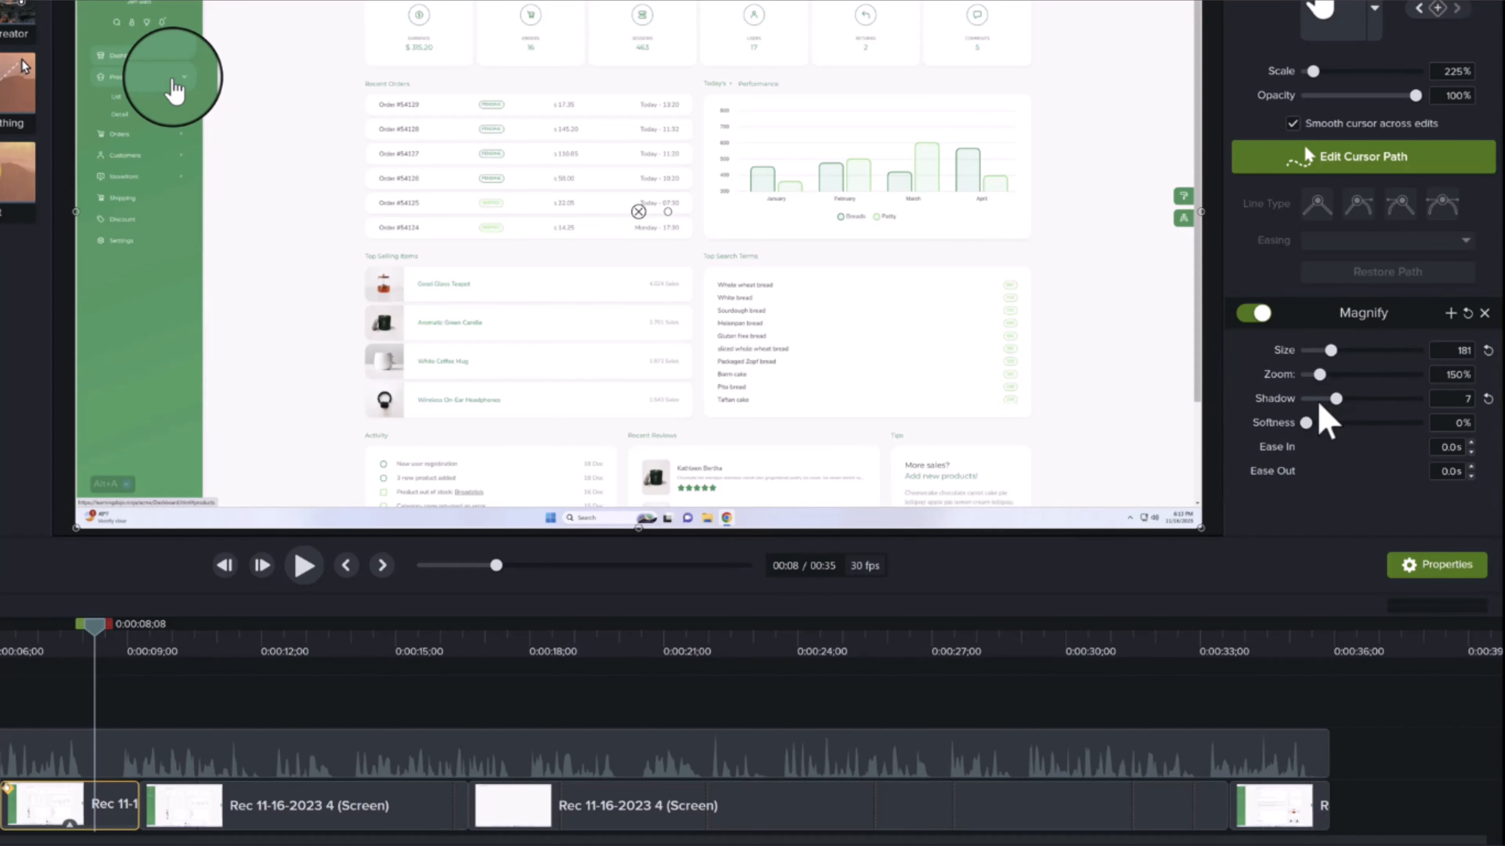
mouse_move(1330, 350)
mouse_down()
mouse_move(1350, 356)
mouse_move(1337, 378)
mouse_up()
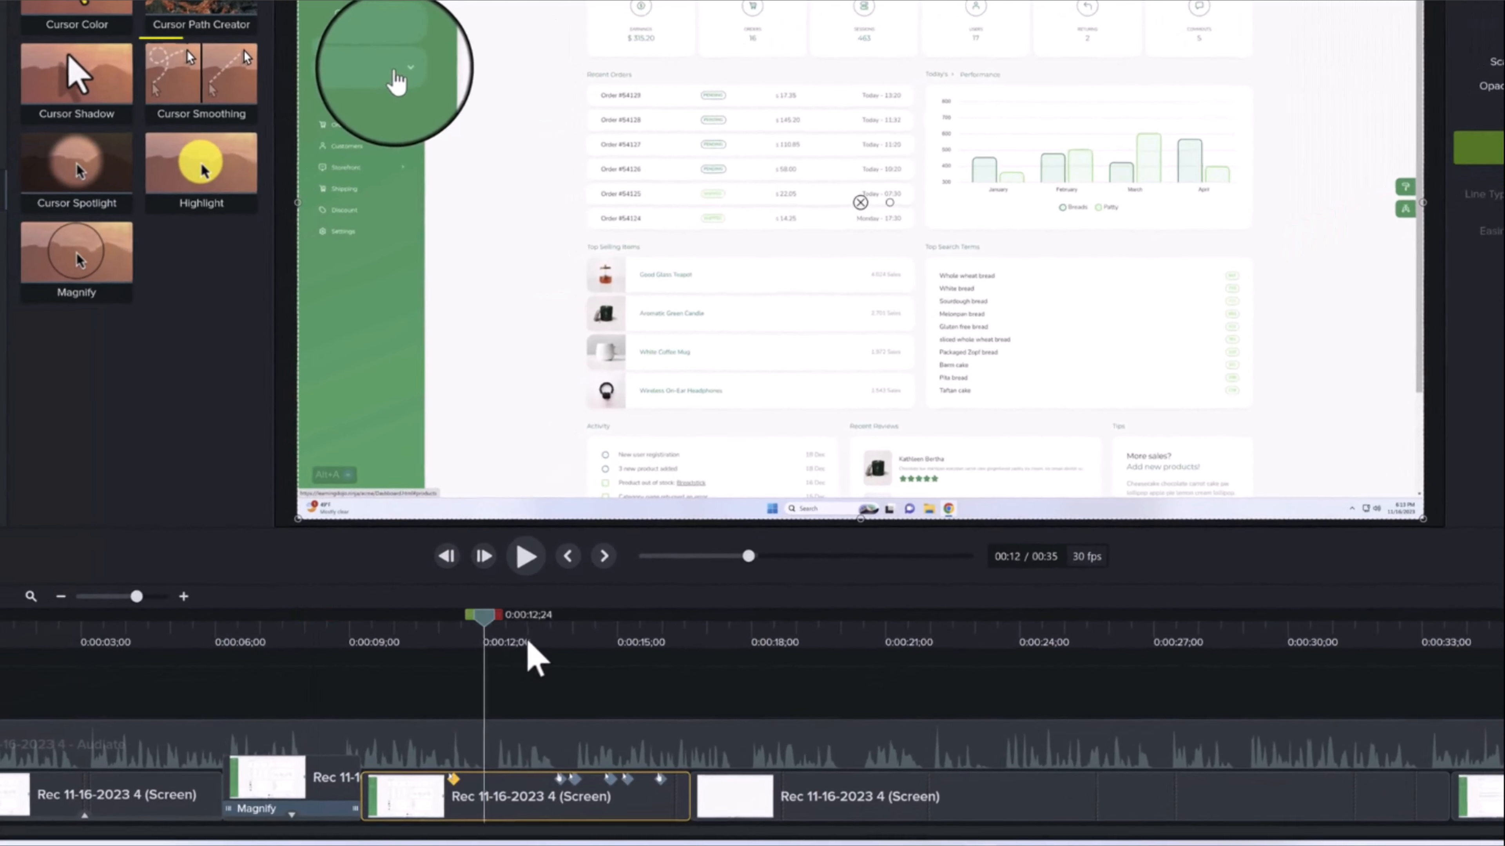
Apply the Cursor Smoothing effect to the third screen clip, with the playhead at 0:00:13;08, and deselect the clip
click(538, 645)
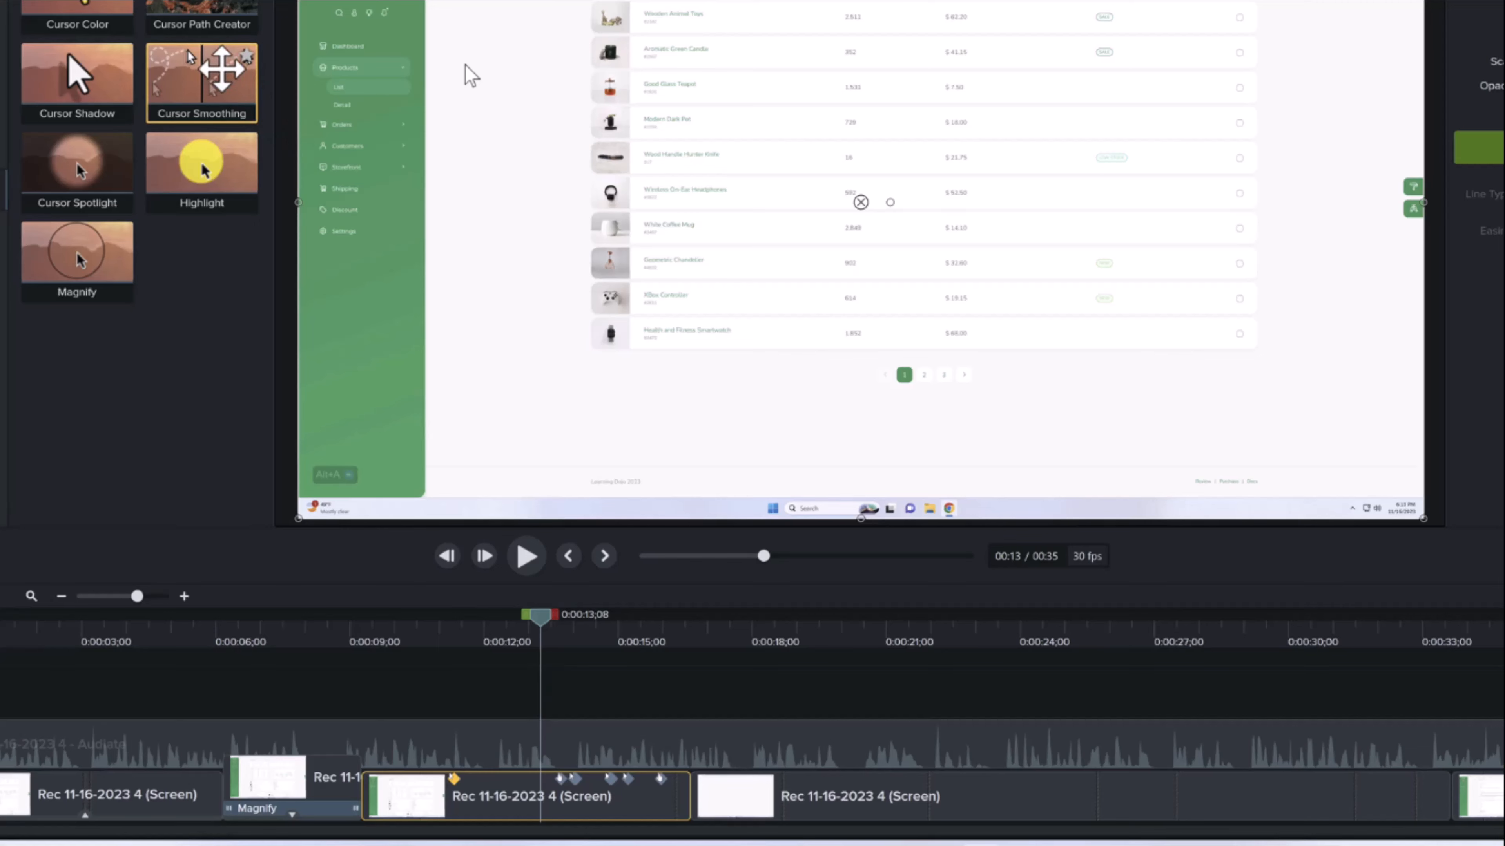
drag(221, 60, 511, 780)
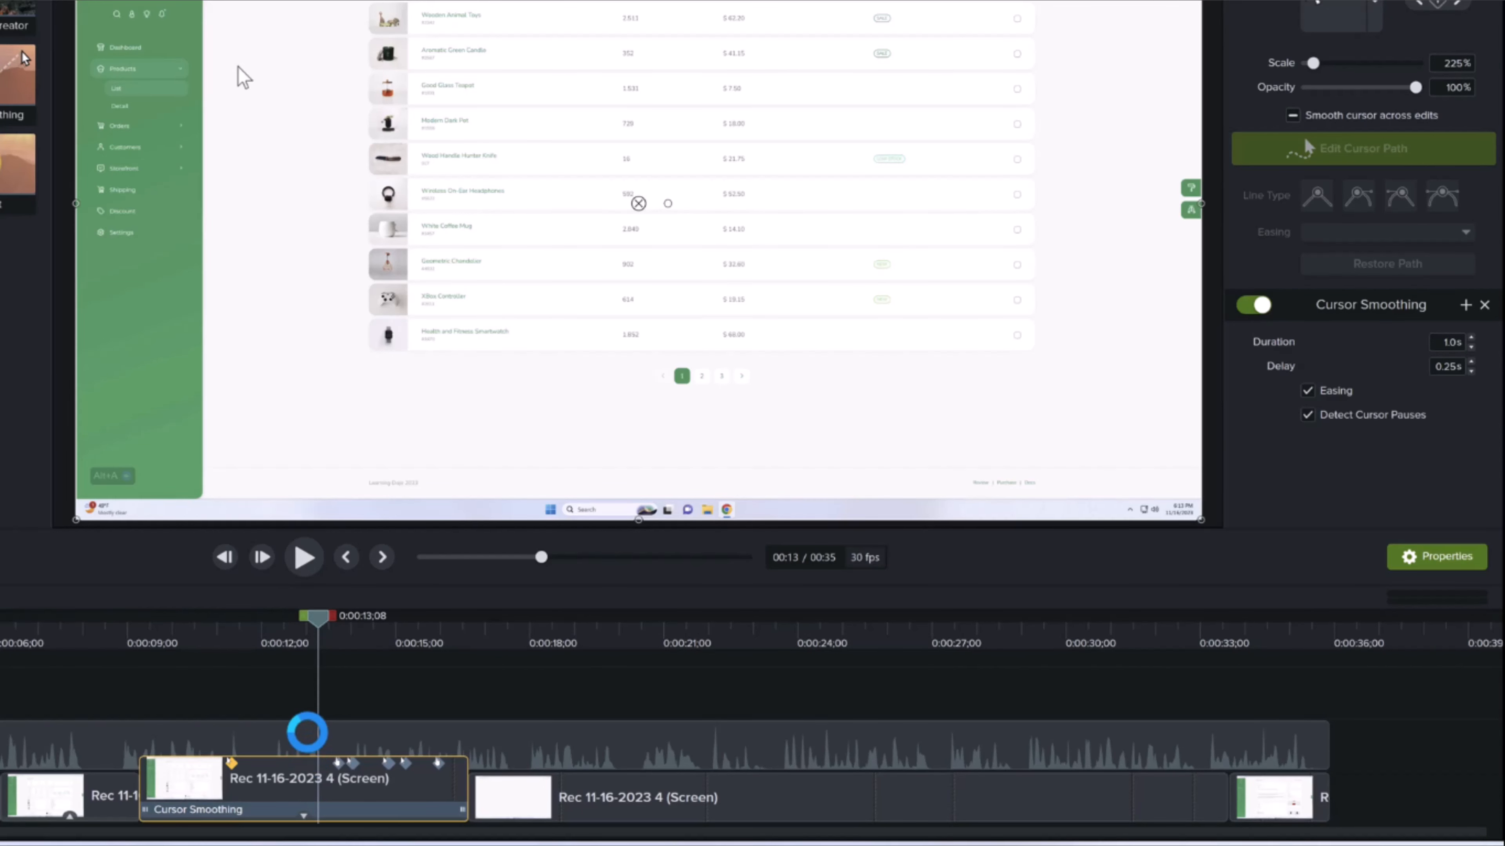
click(302, 709)
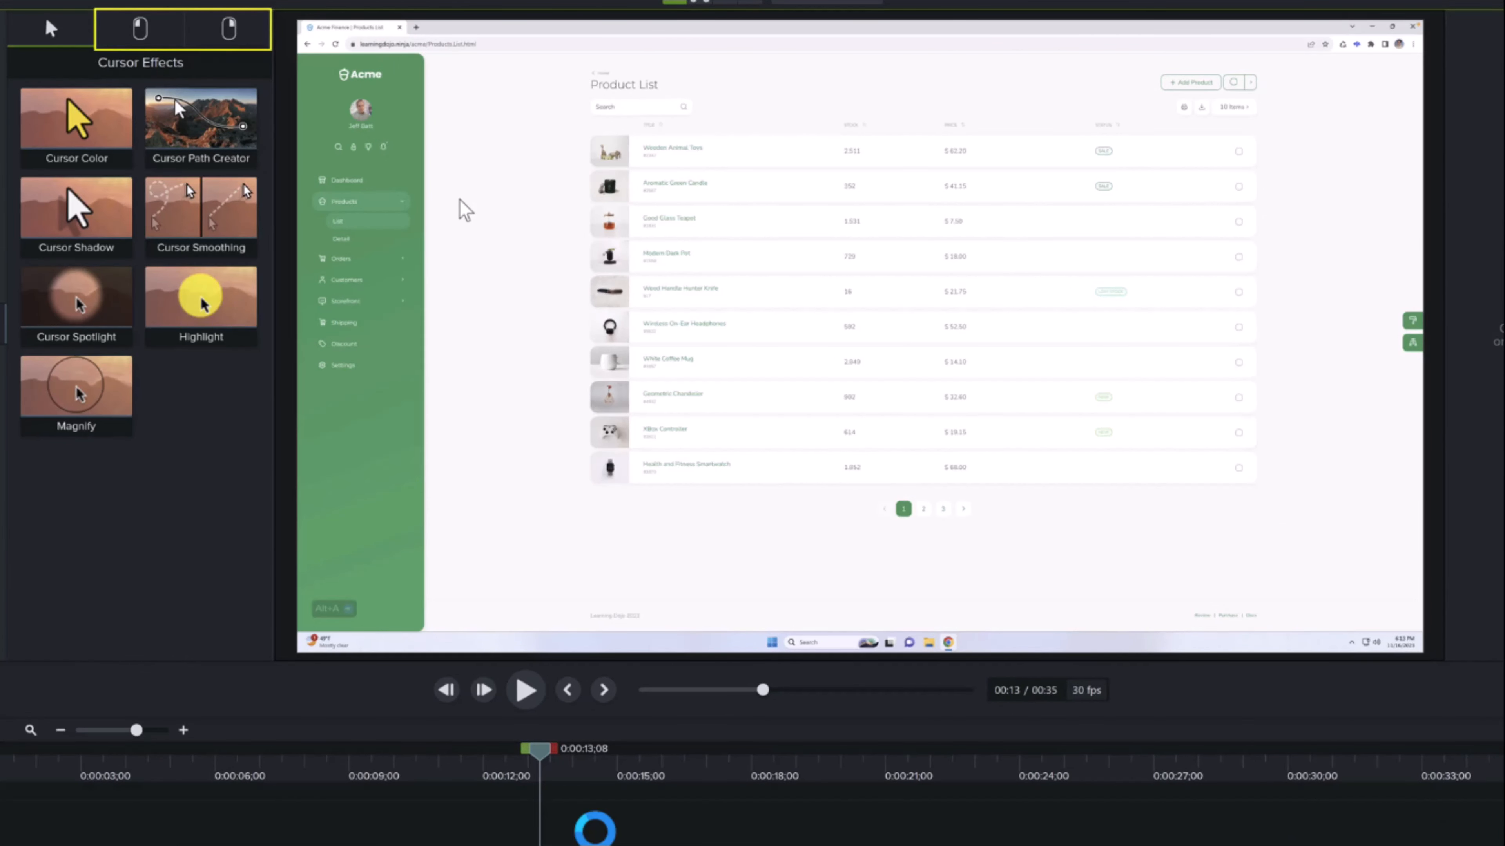
Apply the left-click Rings effect to the fourth screen clip and preview it between 0:00:18;15 and 0:00:24;11
click(157, 37)
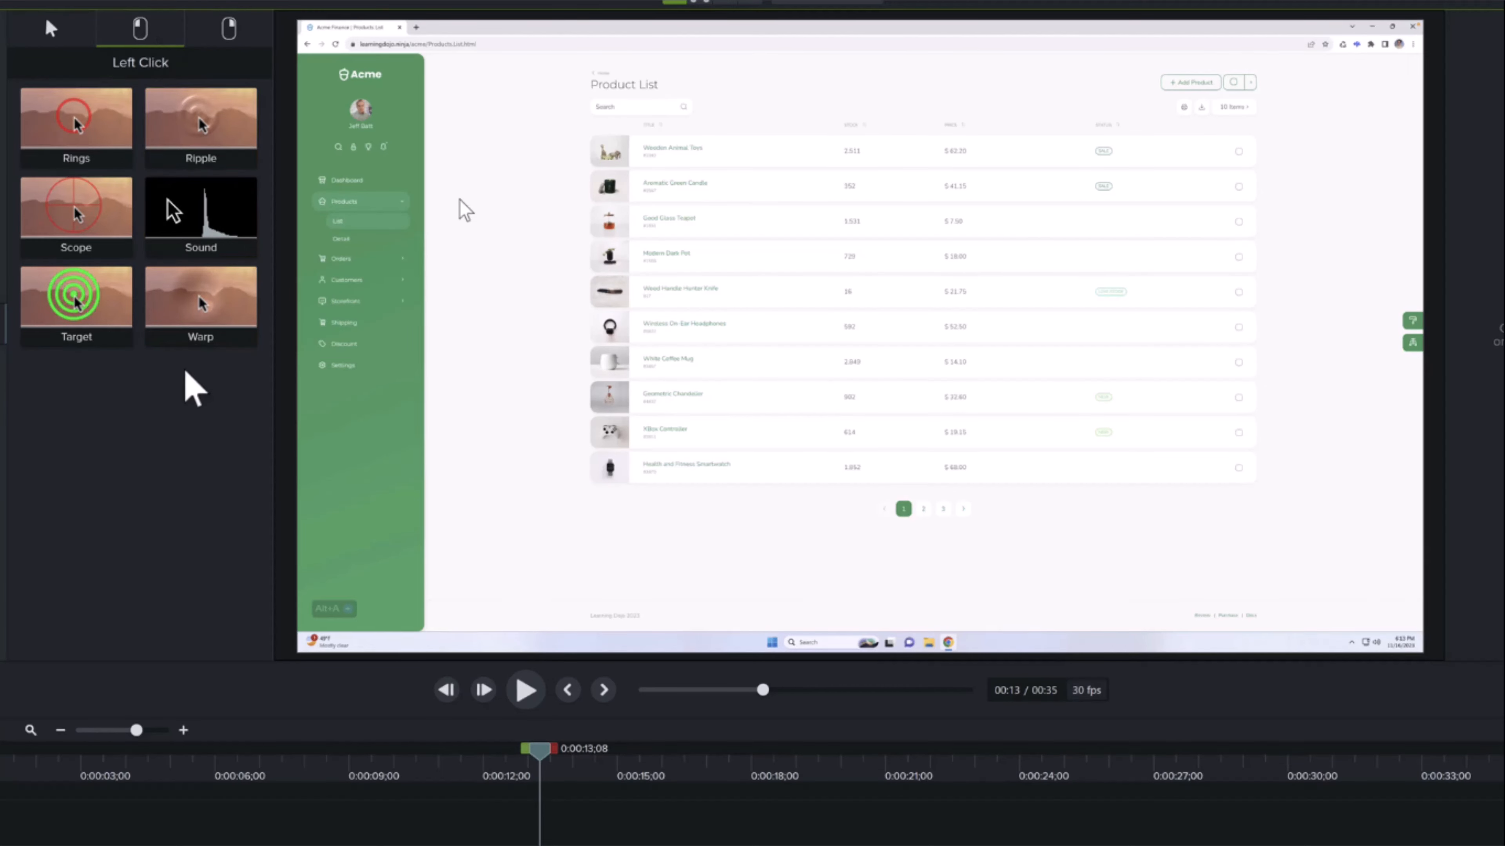
drag(76, 121, 850, 834)
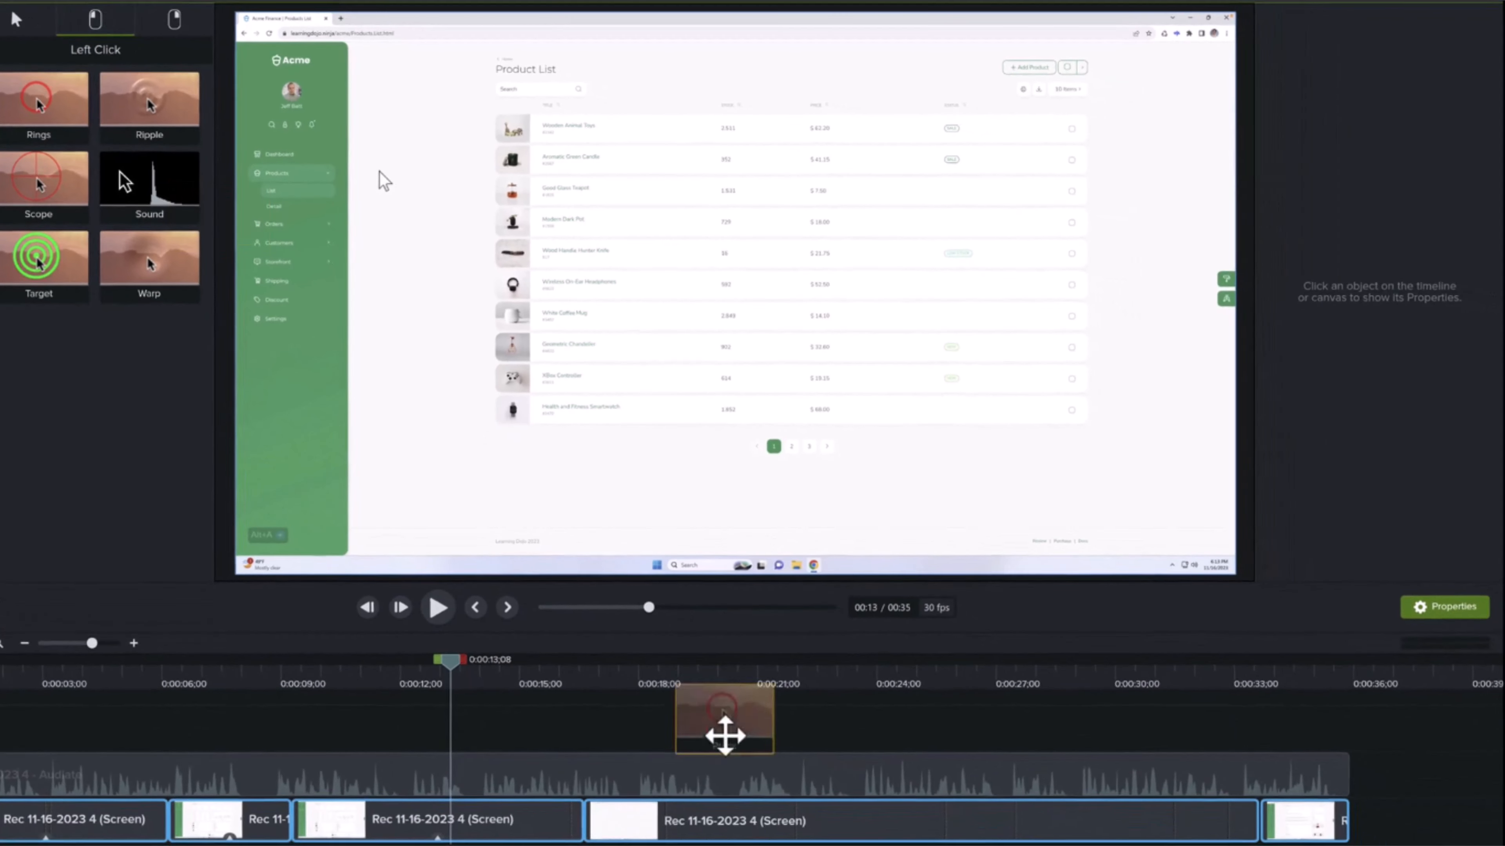
drag(725, 735, 806, 821)
click(920, 838)
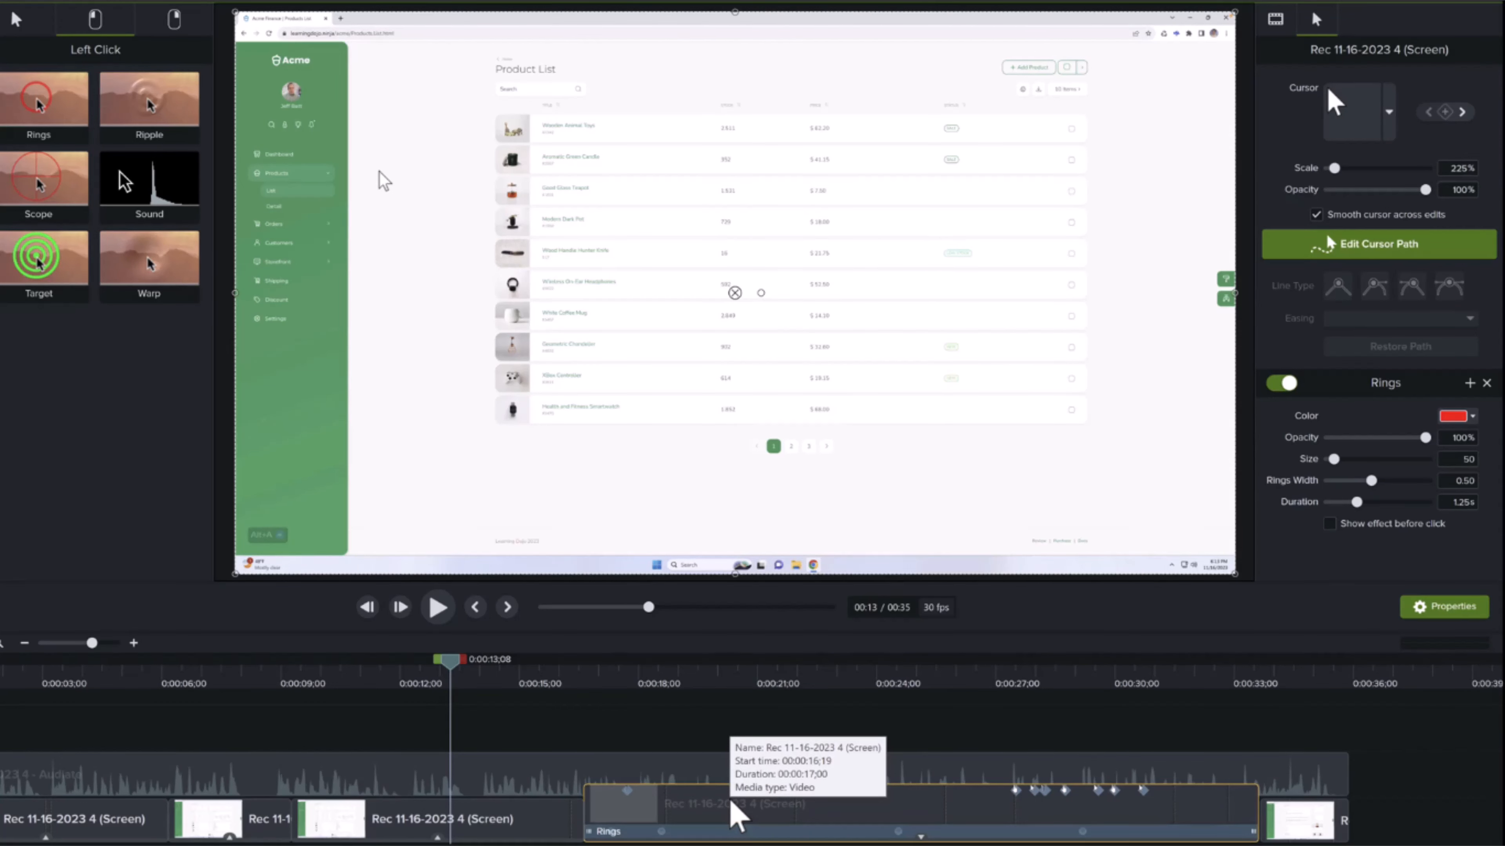
click(661, 681)
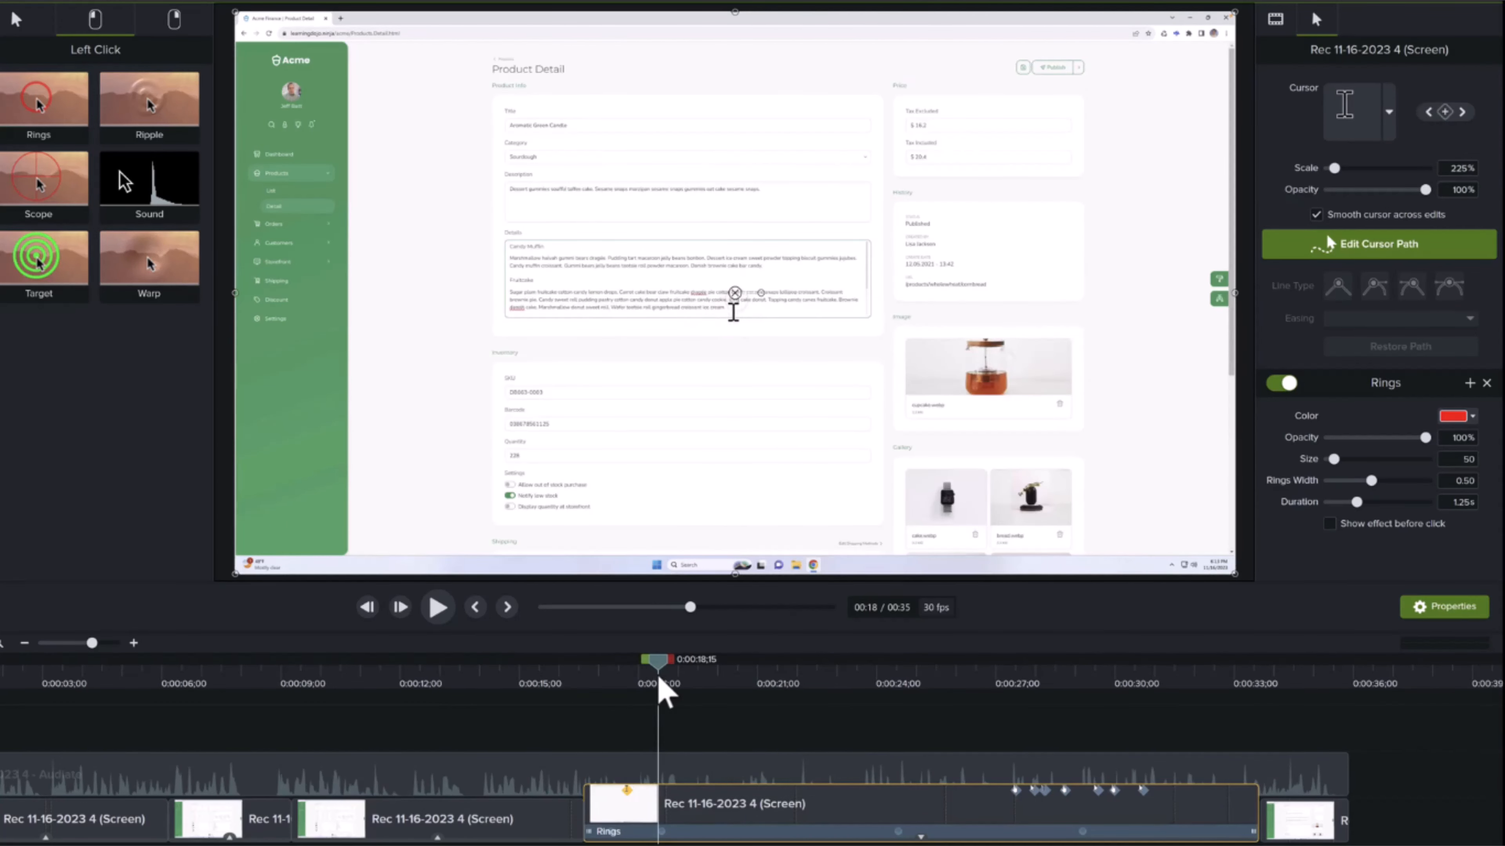
drag(665, 680, 900, 689)
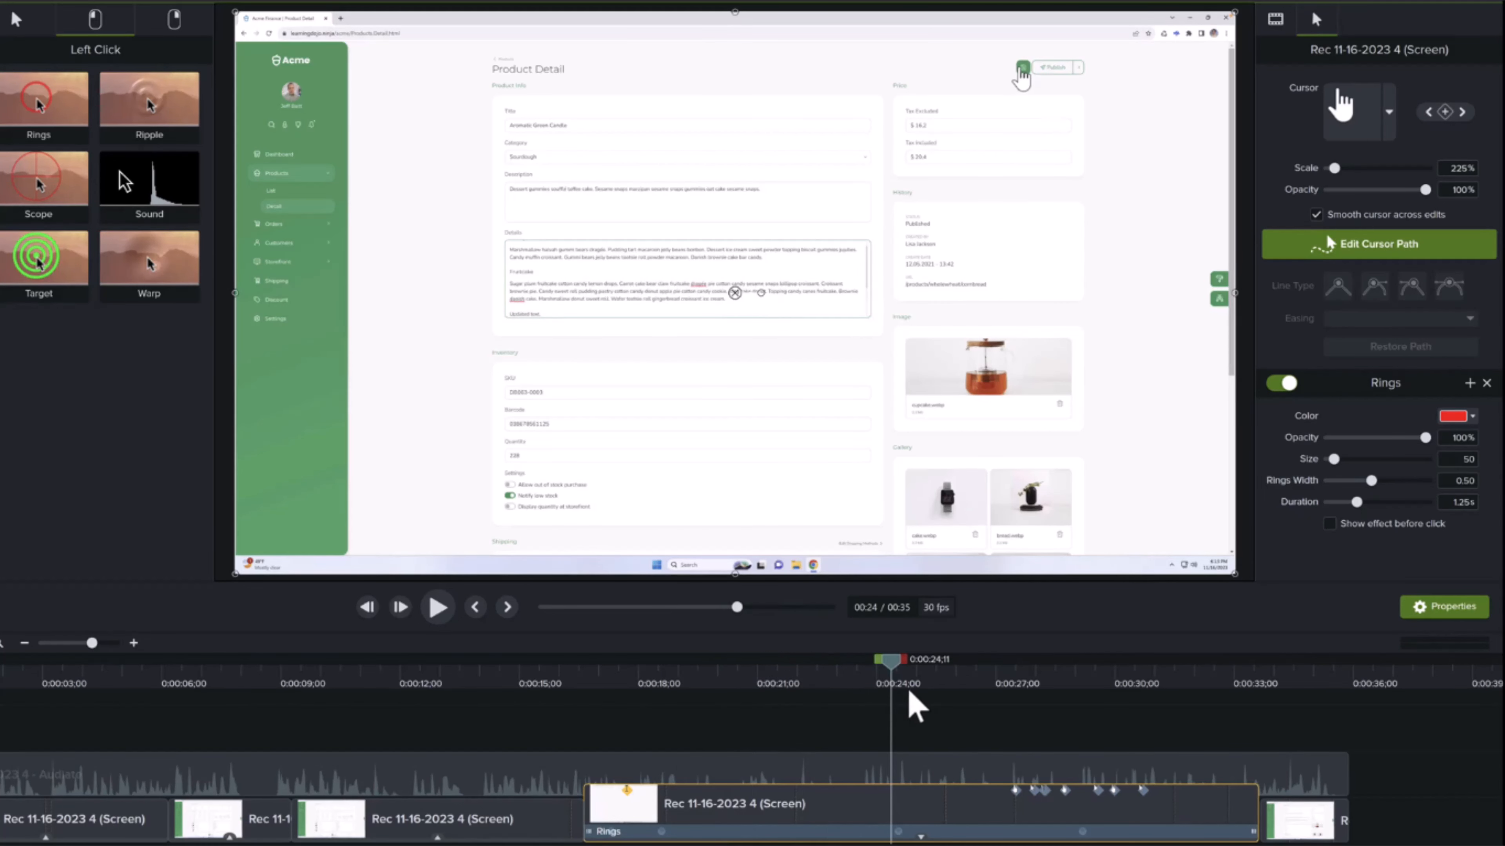
Add the left-click Sound effect to the fourth screen clip, preview it around 0:00:19;02 and show the right-click effects
drag(147, 175, 780, 800)
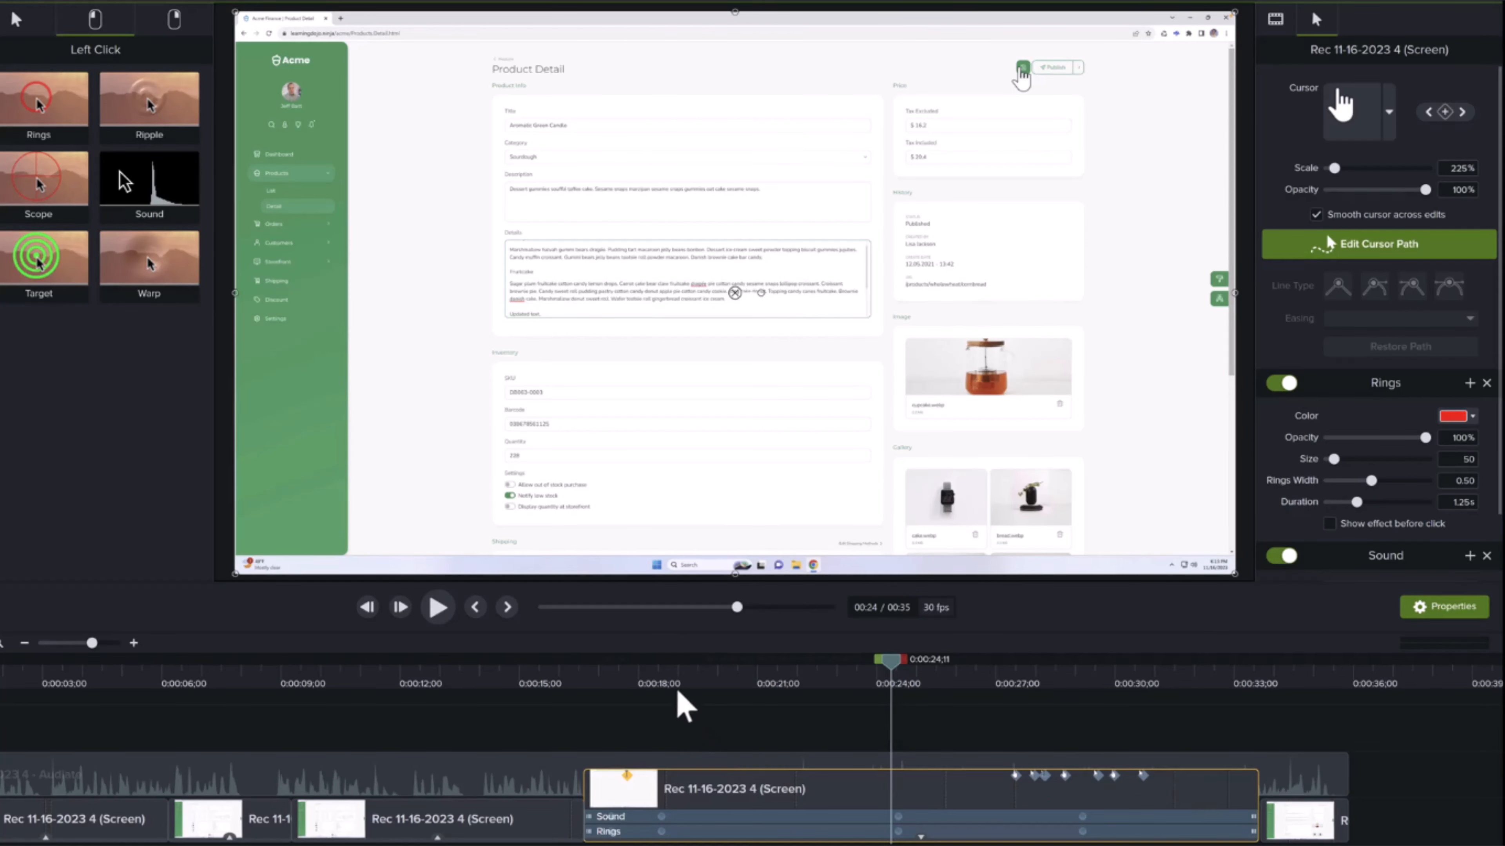
click(653, 681)
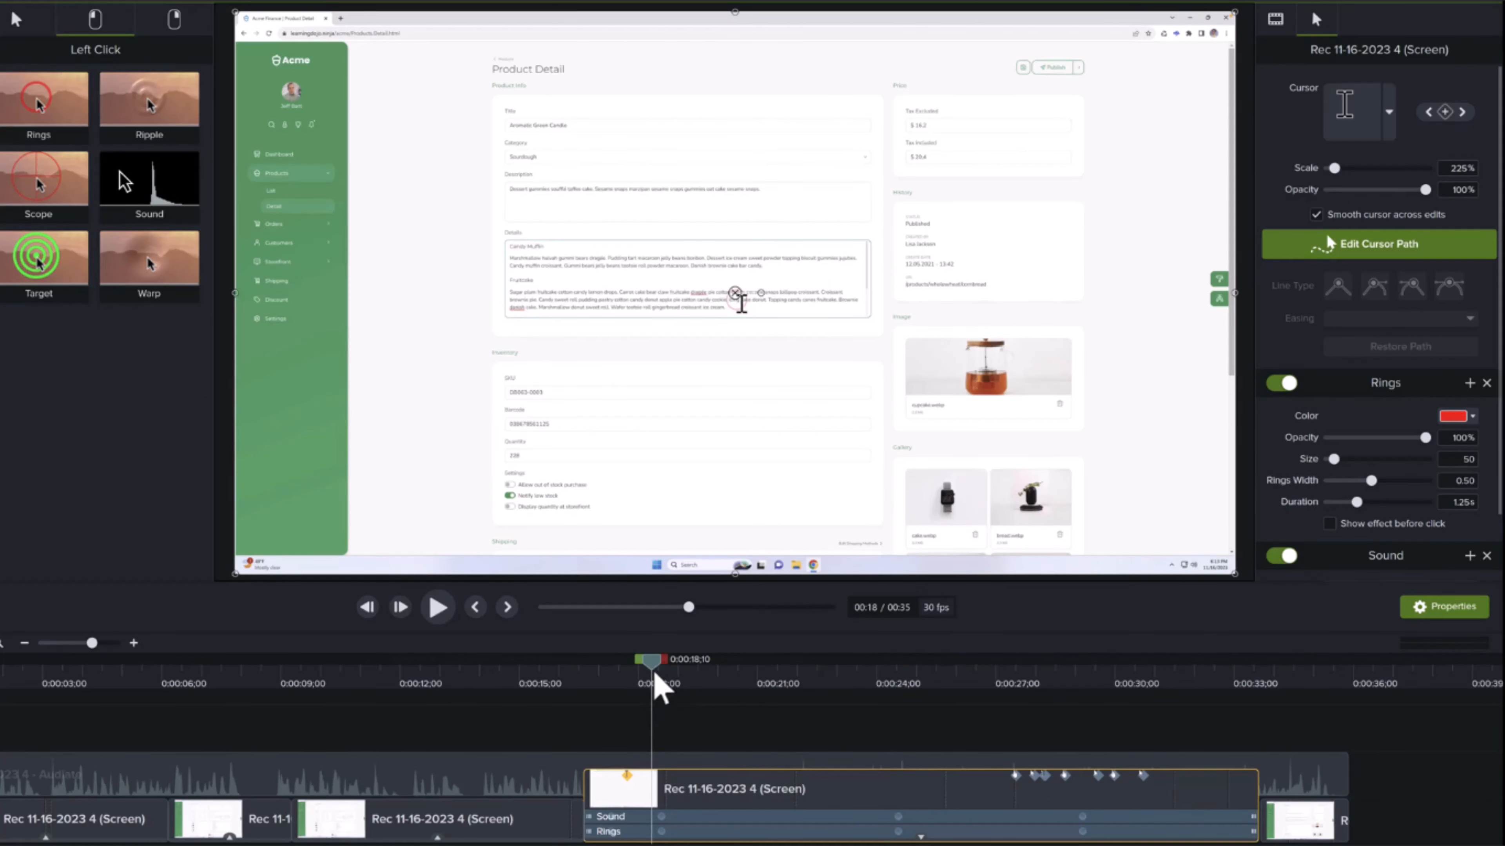
drag(655, 675, 682, 671)
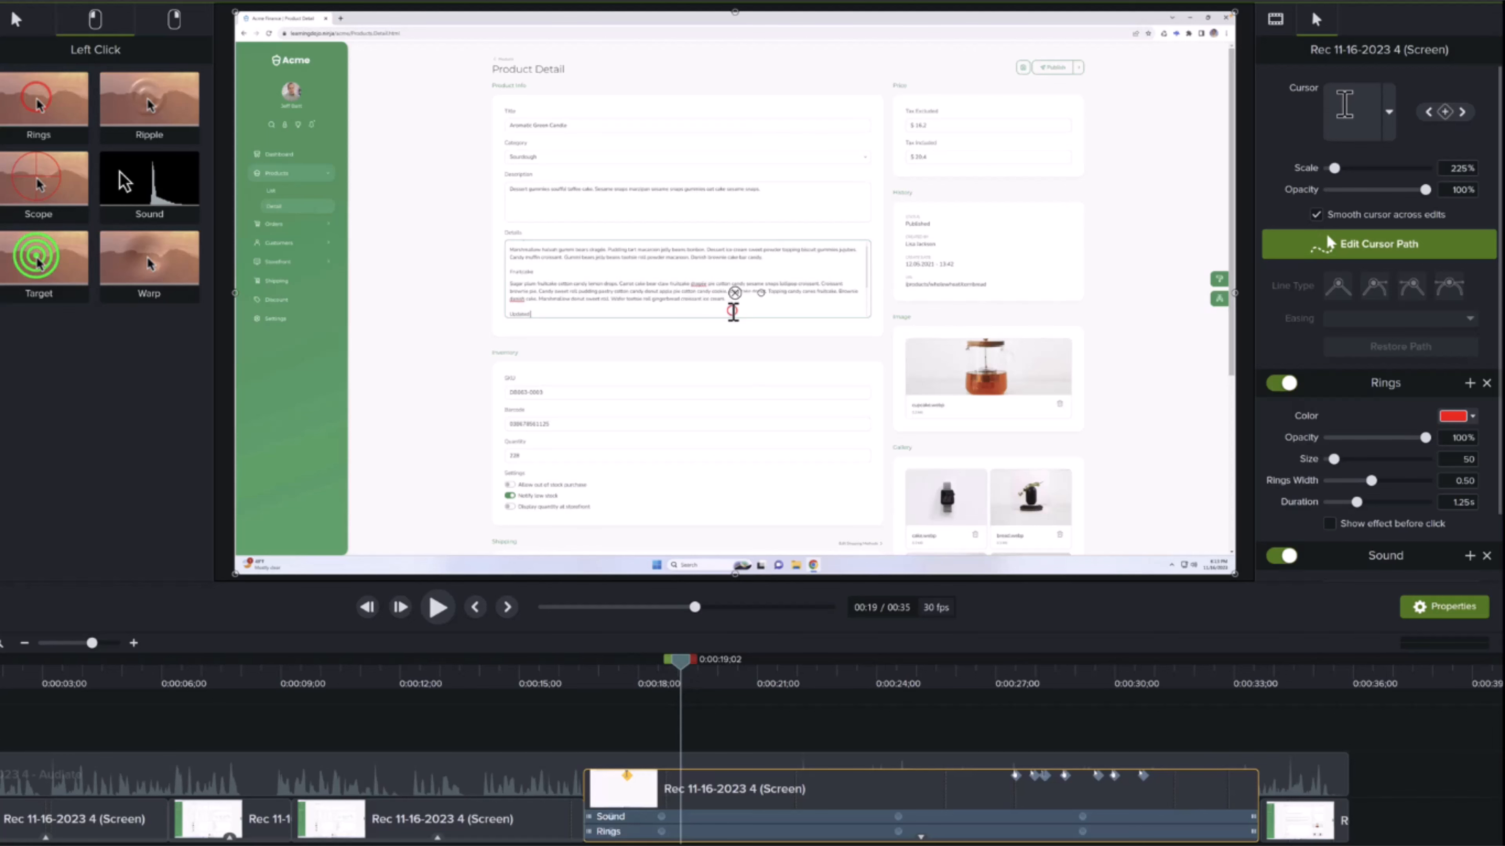
click(174, 21)
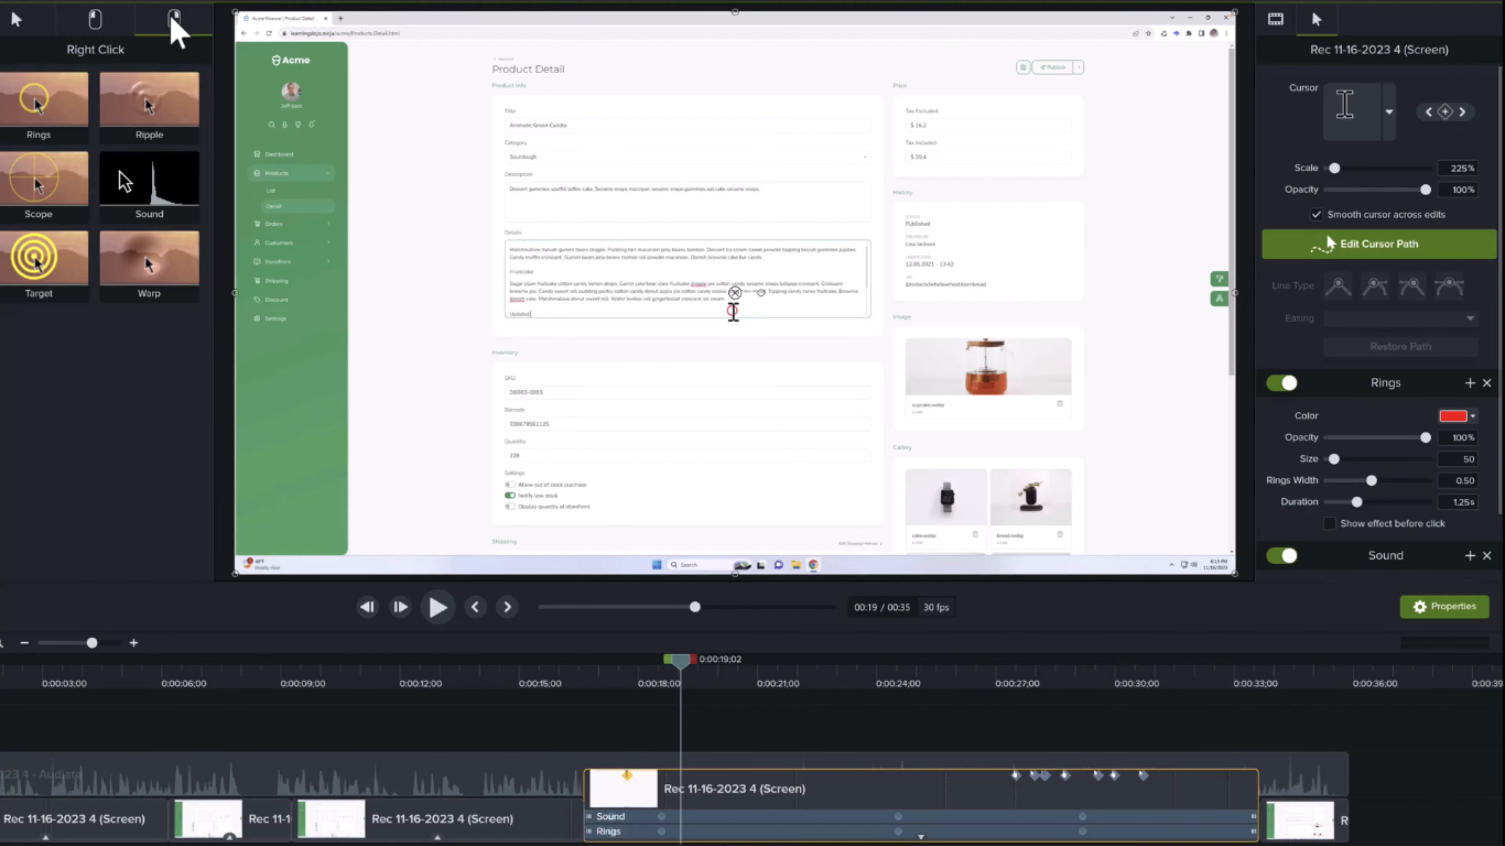
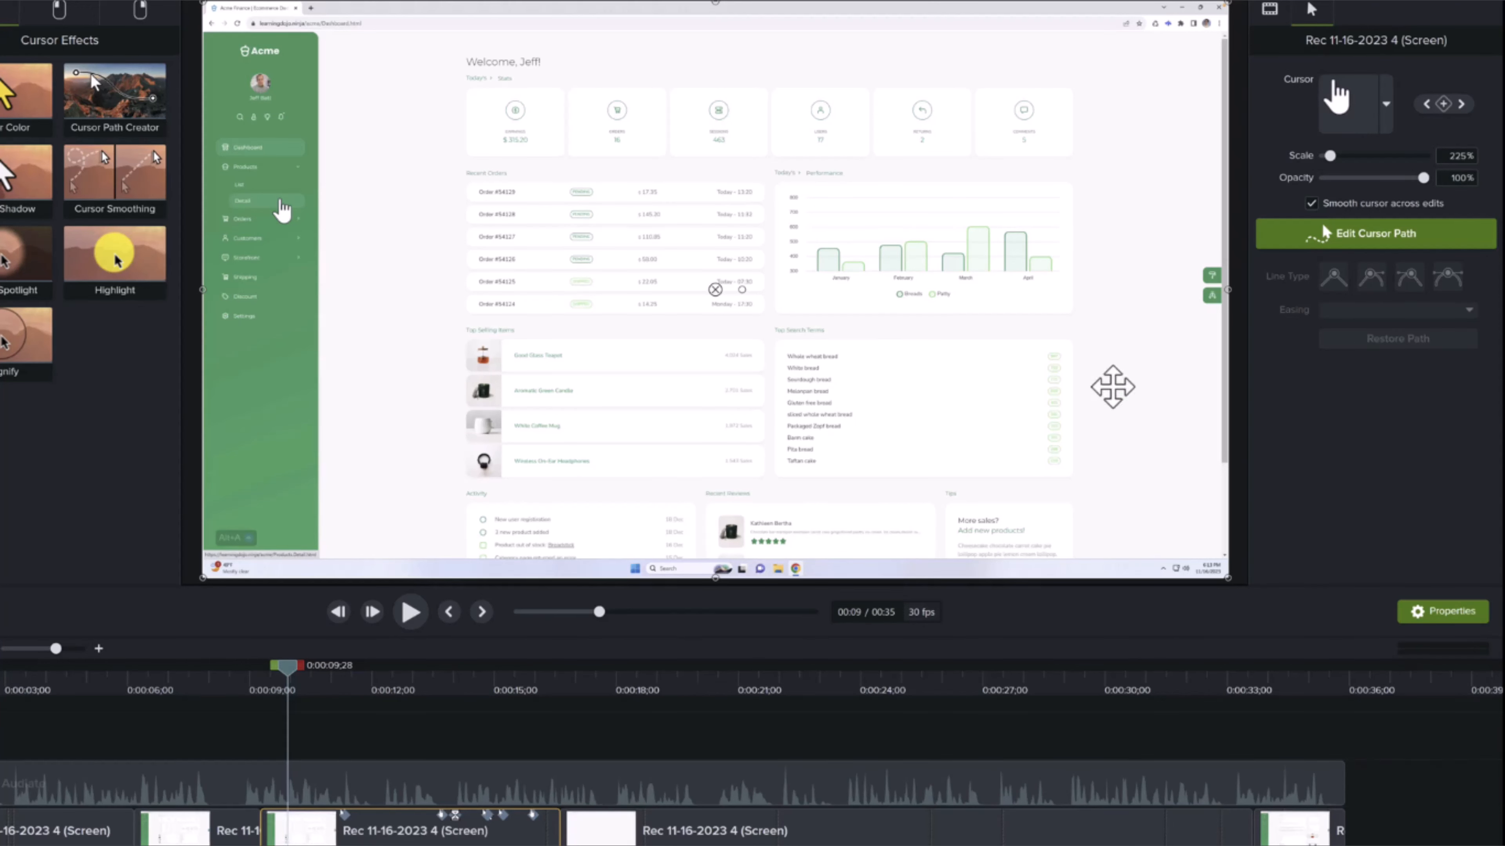
Set the cursor scale of the third screen clip to 281% and move the playhead past 10 seconds
drag(1330, 155, 1333, 156)
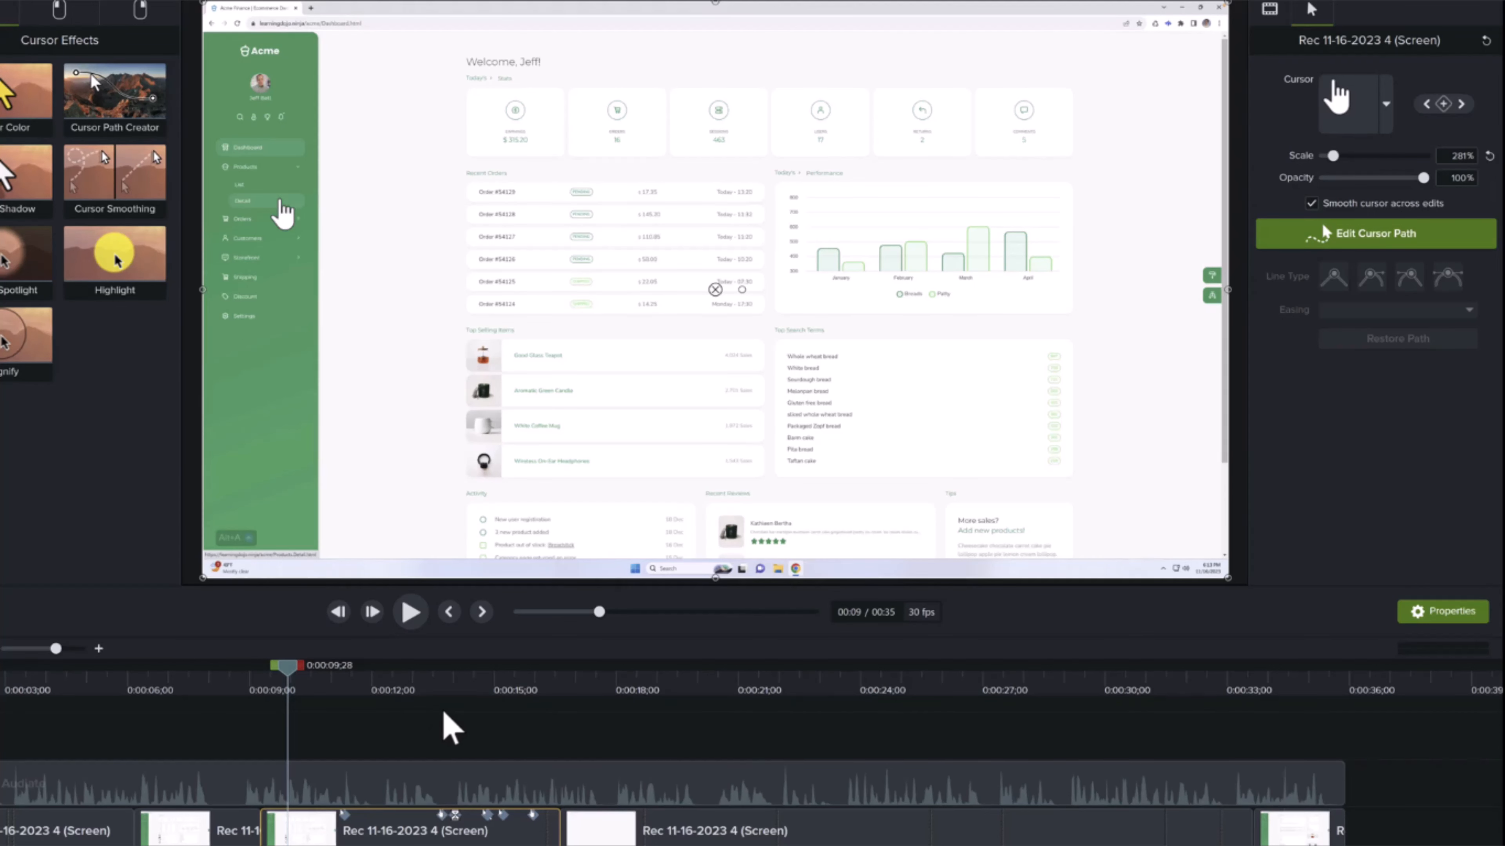
click(347, 689)
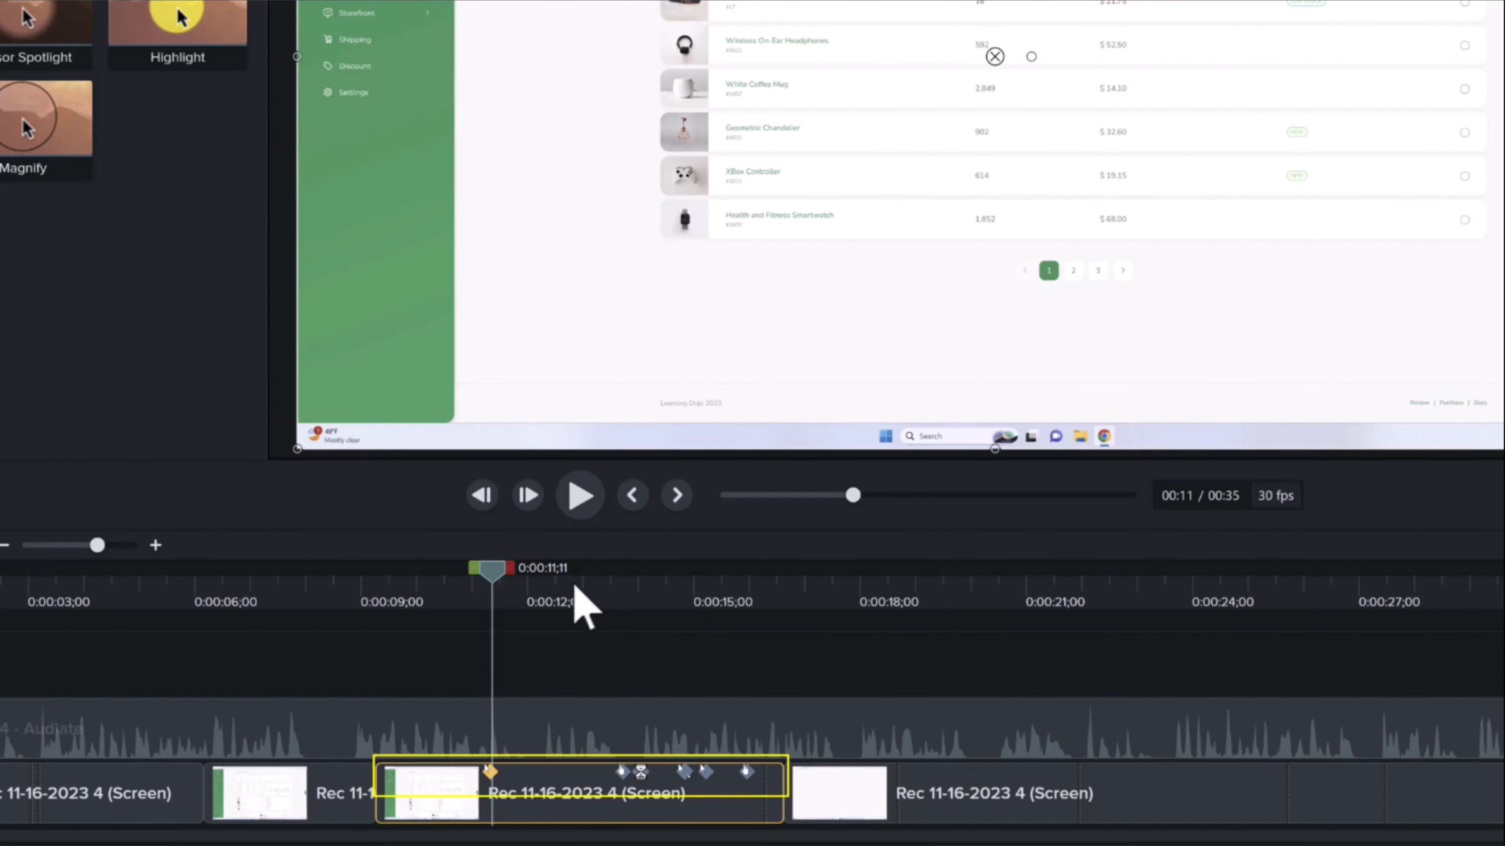
Move the playhead to 0:00:13;05 and inspect the cursor image keyframes on the third screen clip
click(593, 596)
drag(611, 583, 593, 578)
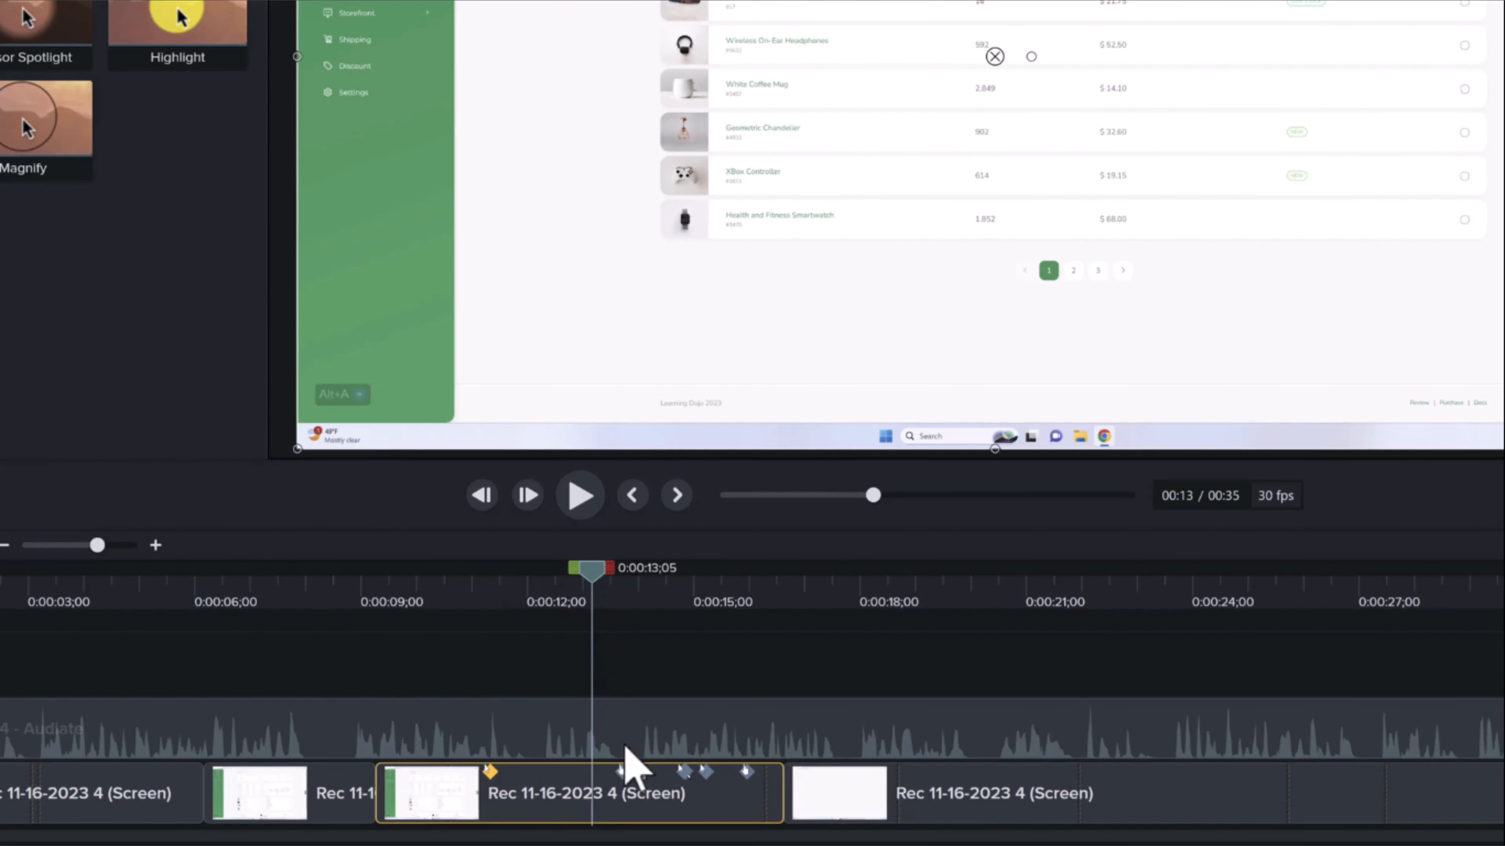
mouse_move(621, 776)
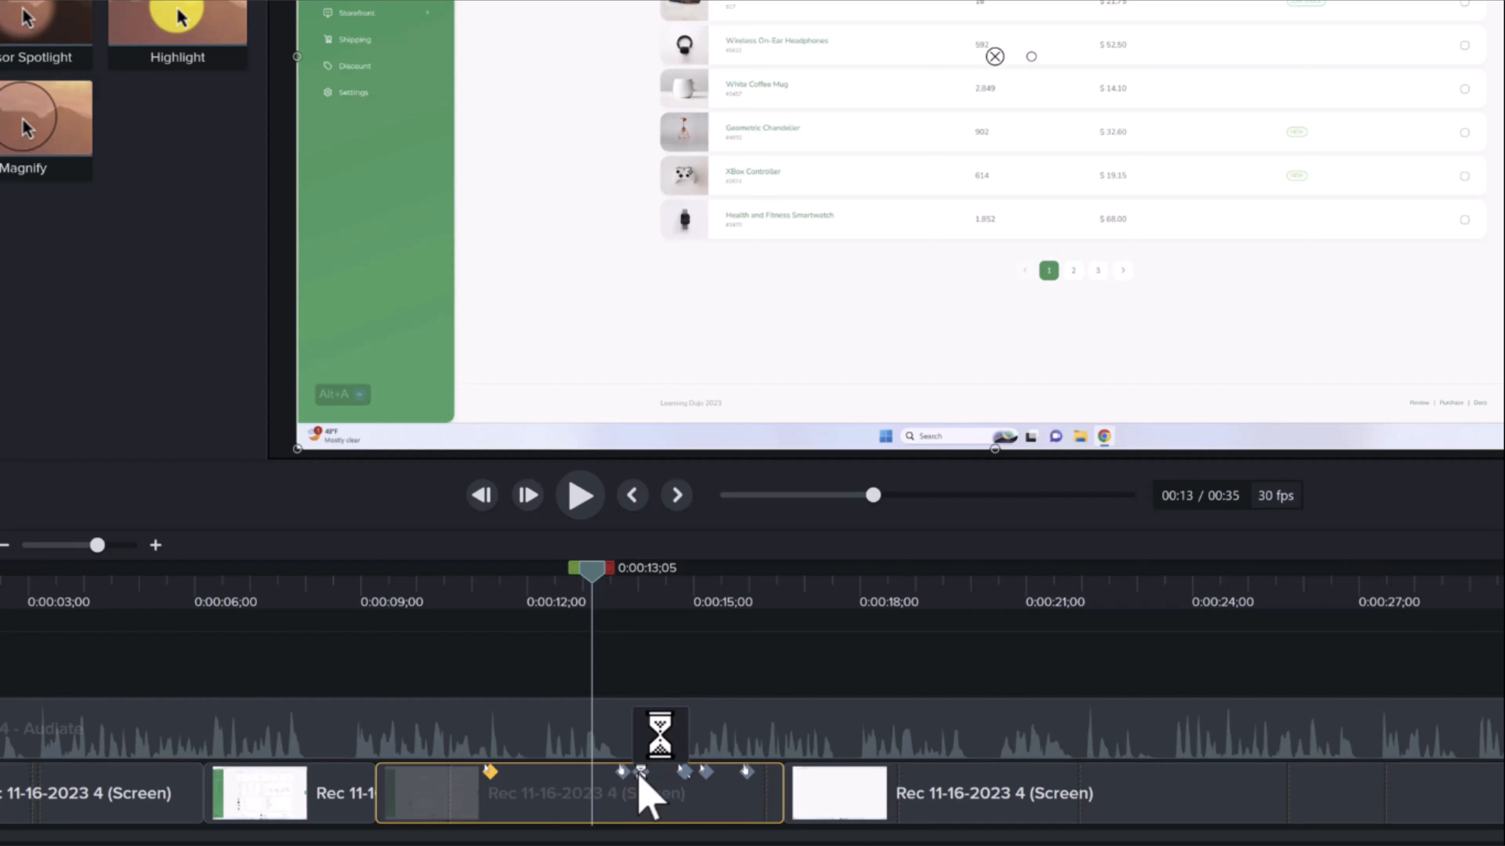
mouse_move(685, 772)
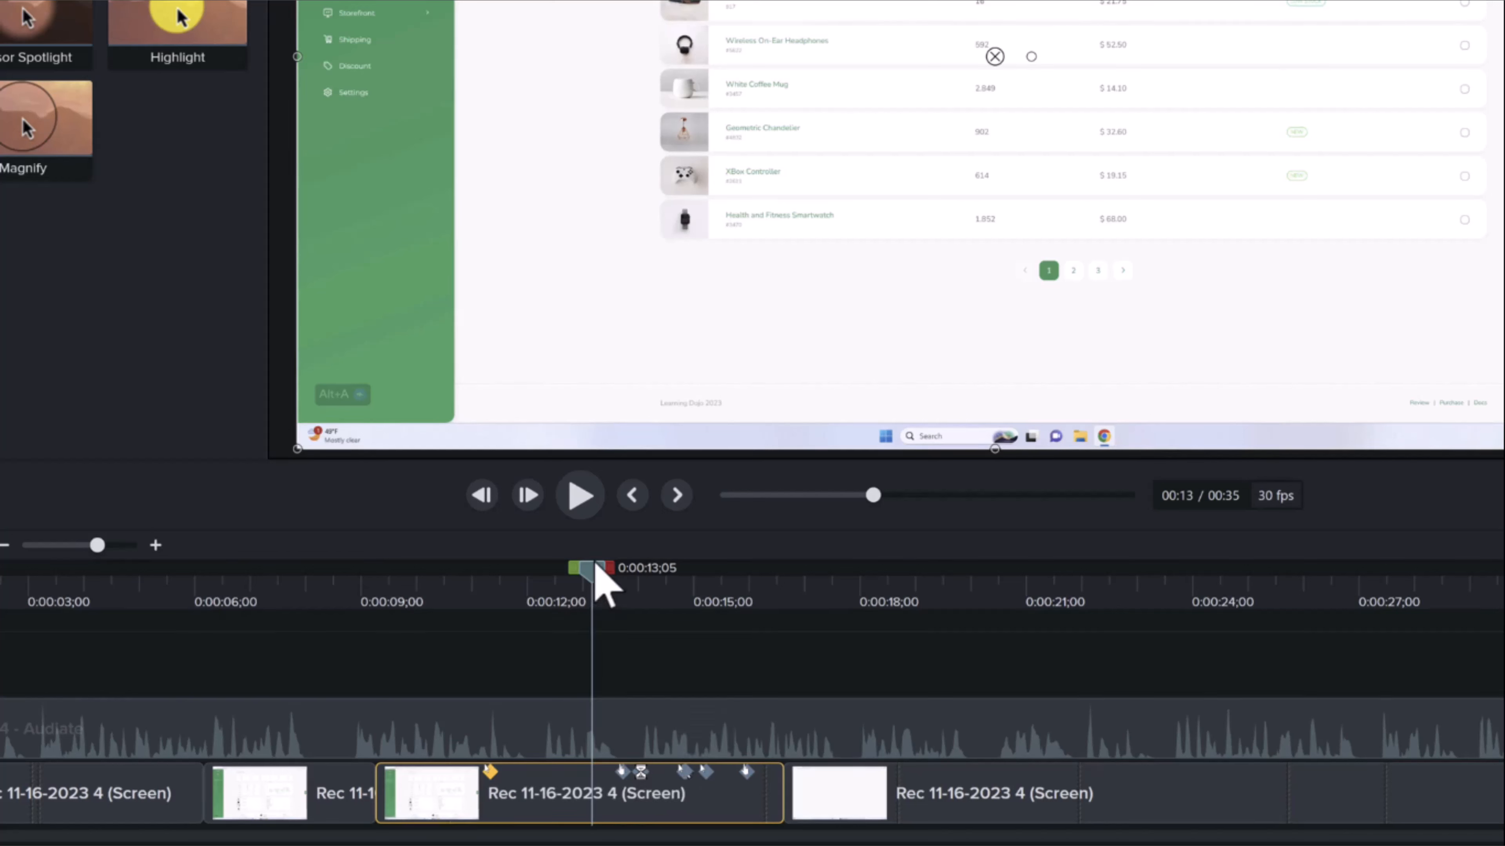
Move the playhead to 0:00:13;22, show the cursor replacement scopes Similar and All, and keep the scope at Current
drag(595, 570, 630, 570)
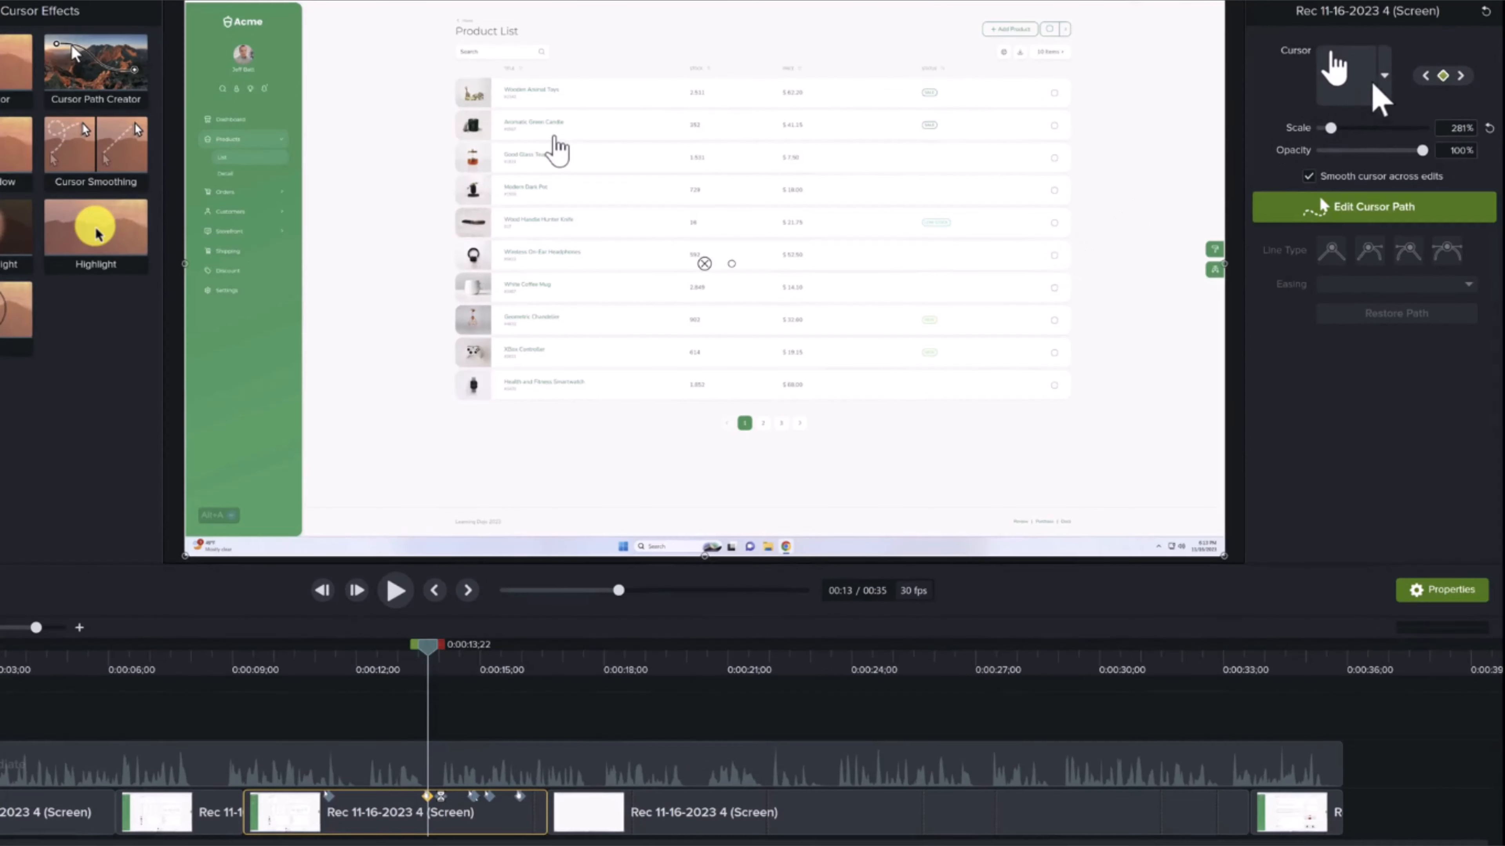
click(1380, 84)
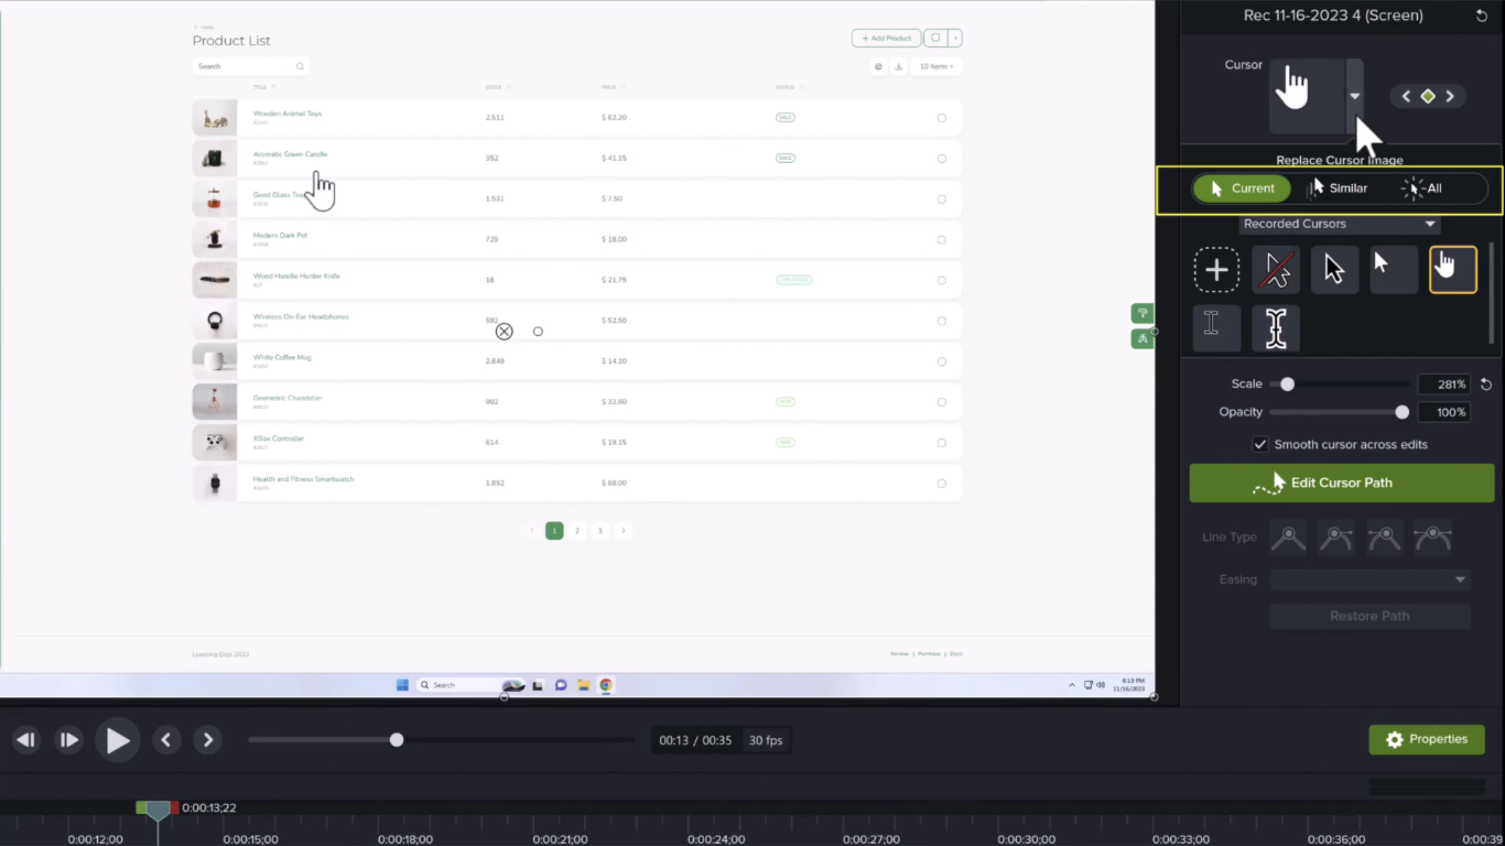
click(1359, 190)
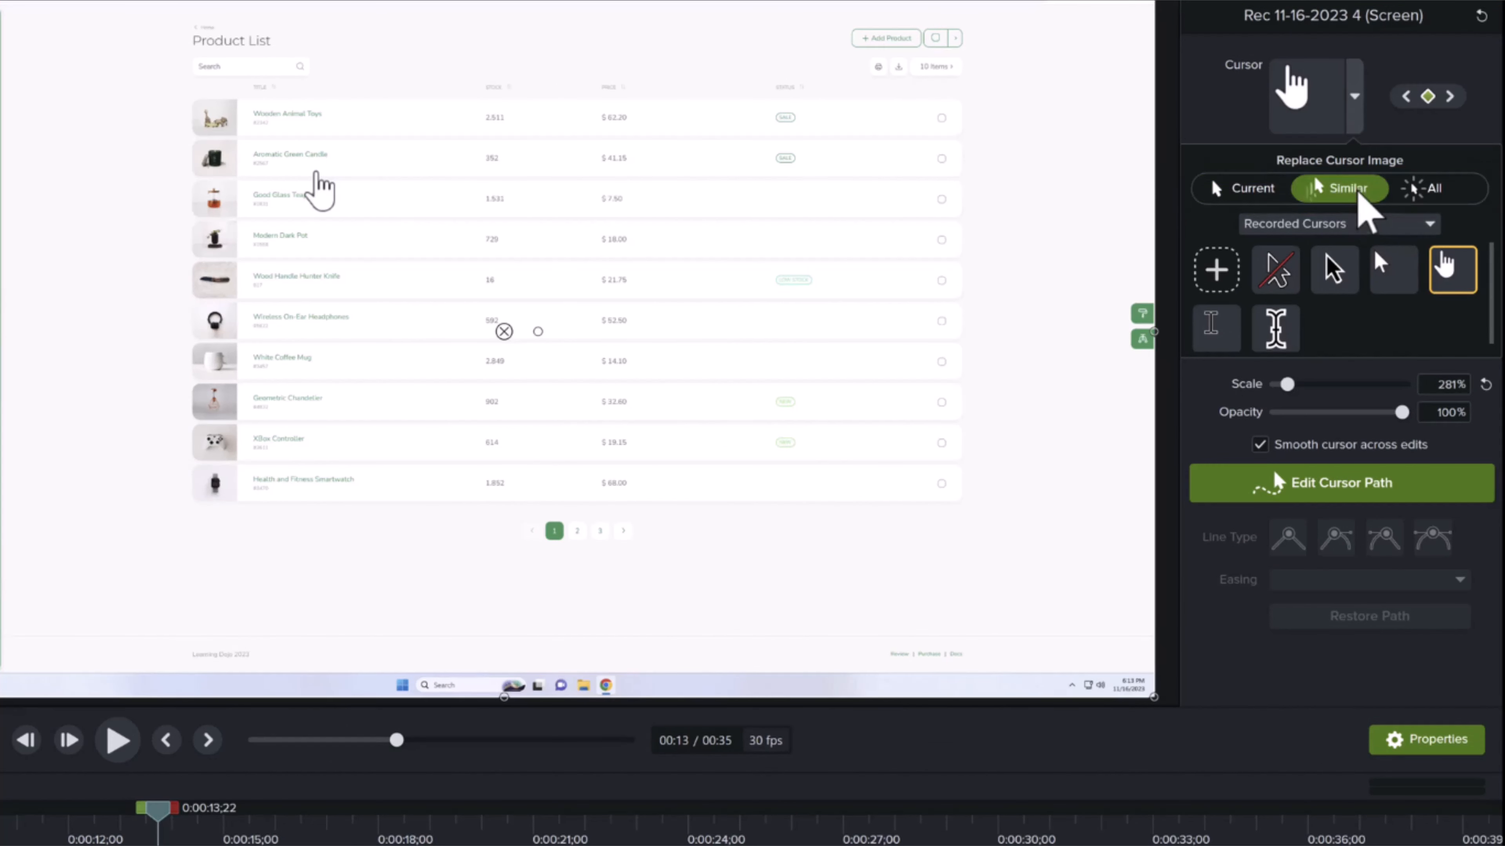
click(1468, 191)
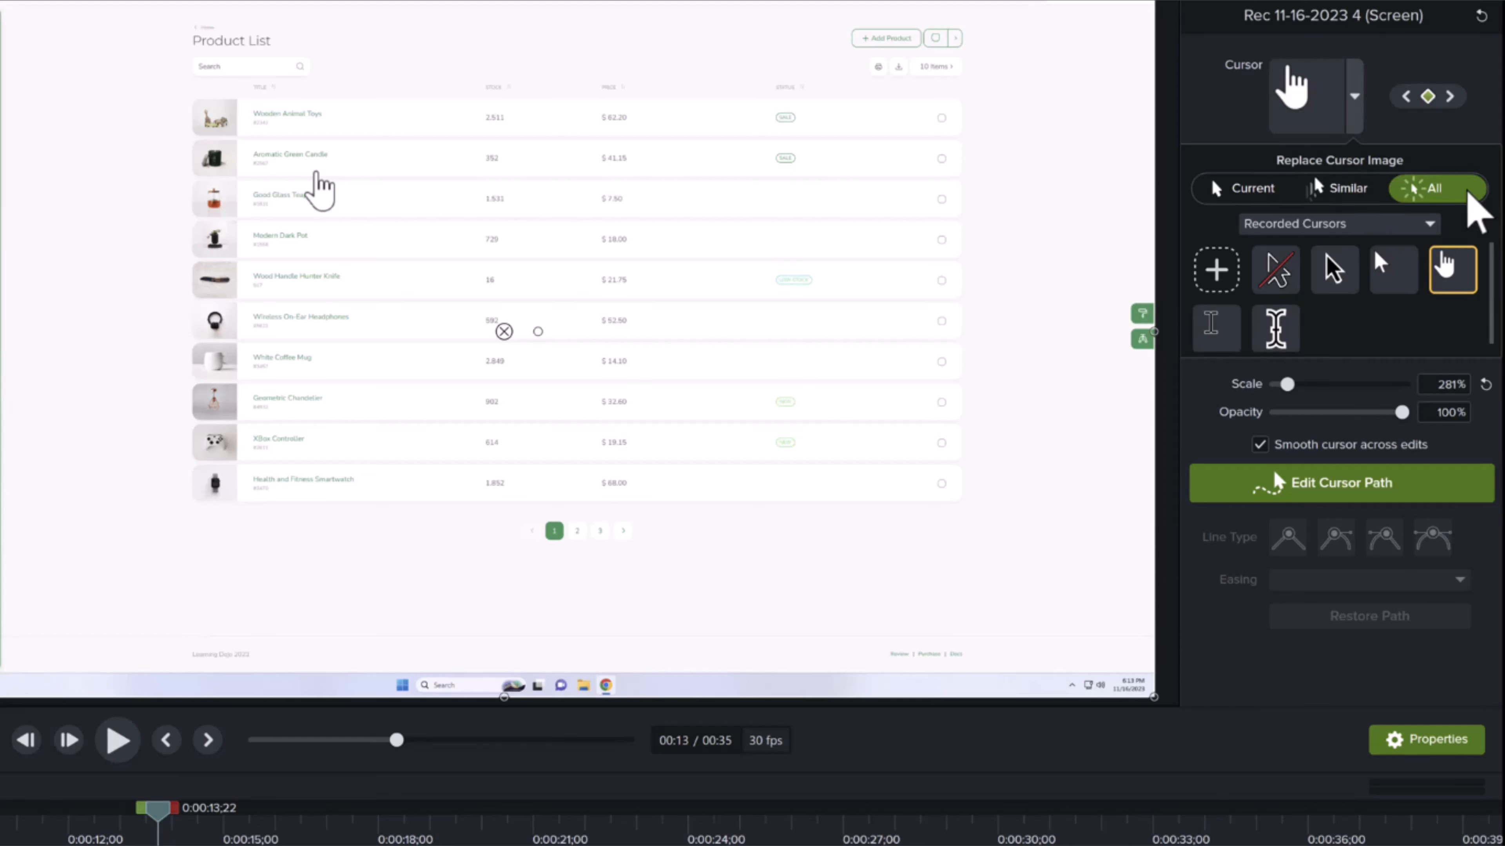
click(1211, 189)
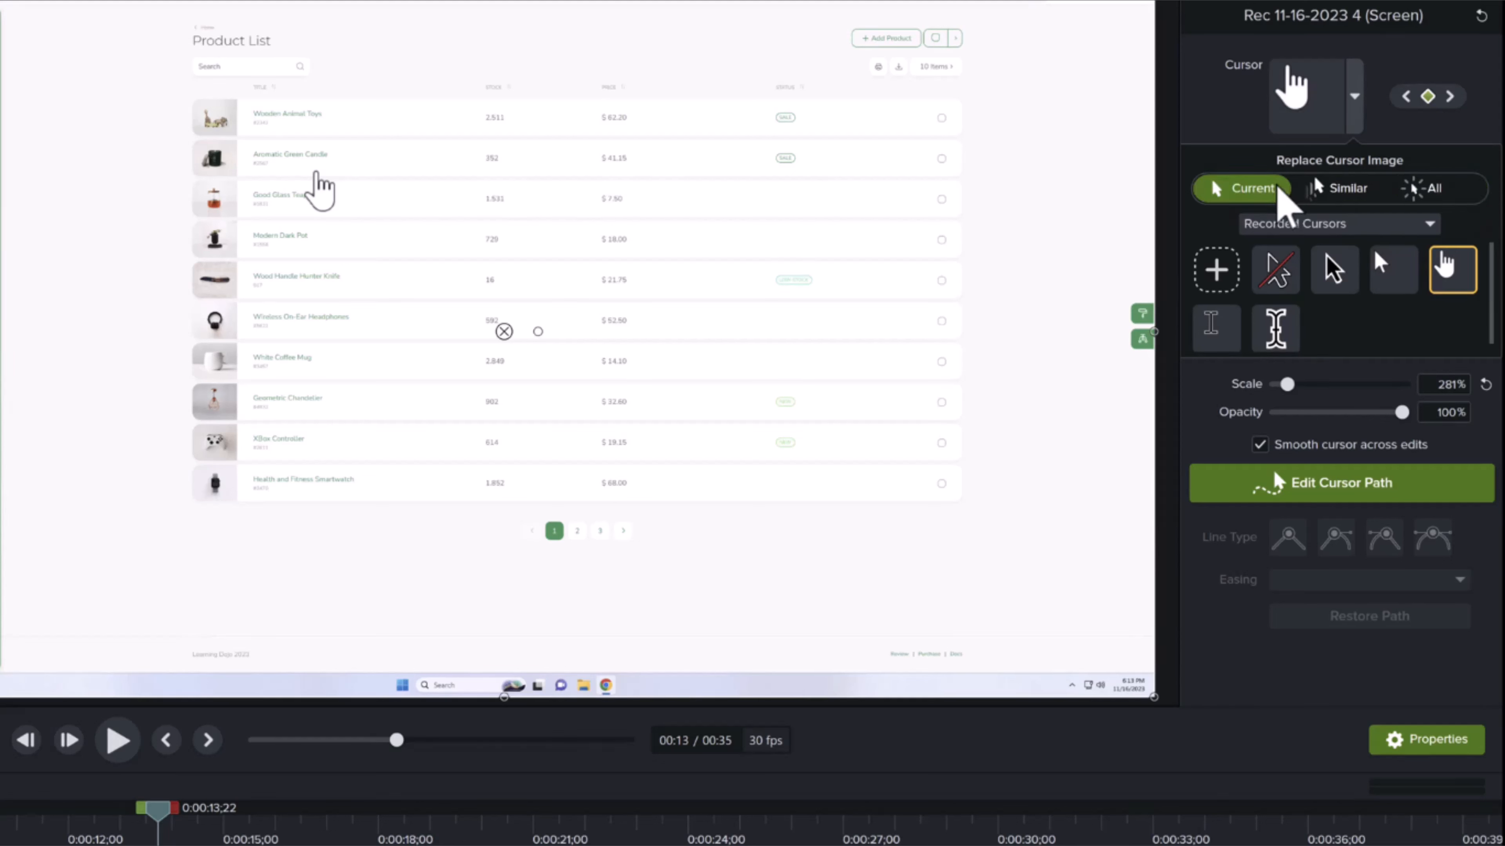
Try the hourglass, the hidden cursor and the arrow from Windows Cursors as the current cursor's replacement image
click(1437, 225)
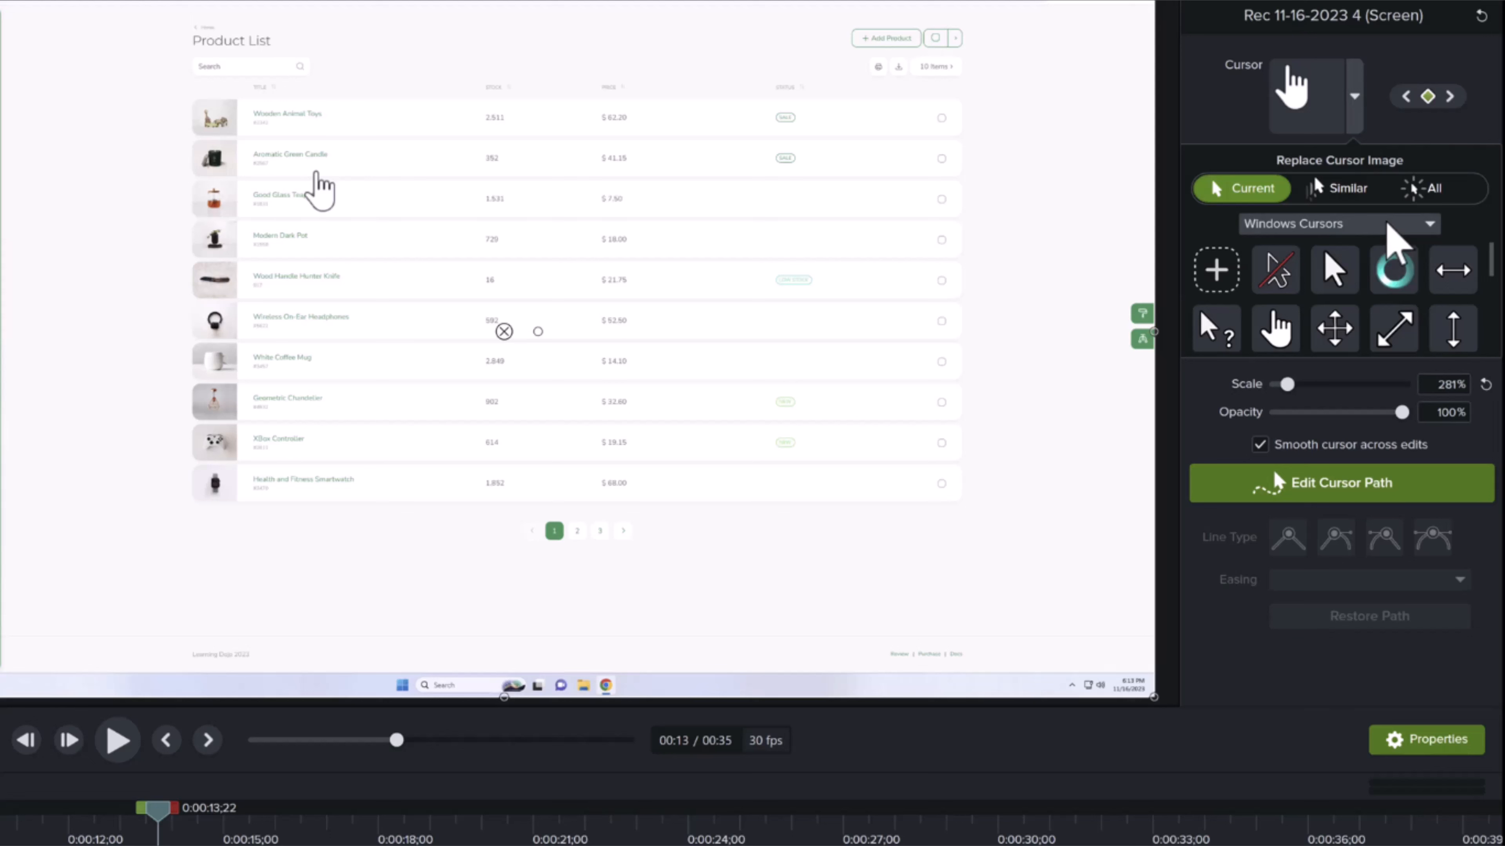
scroll(1392, 272, down, 2)
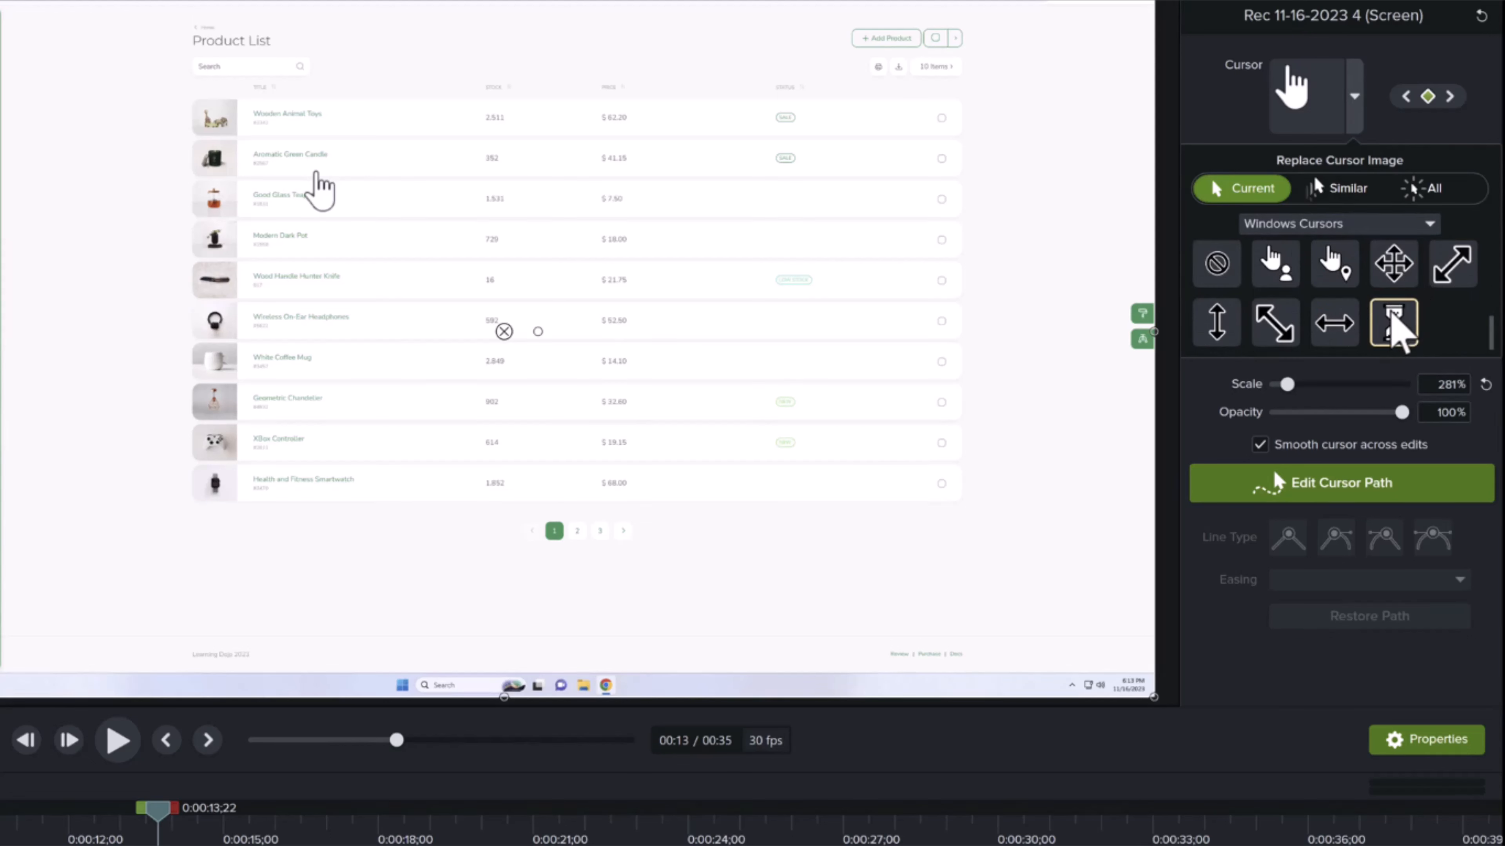
click(1392, 325)
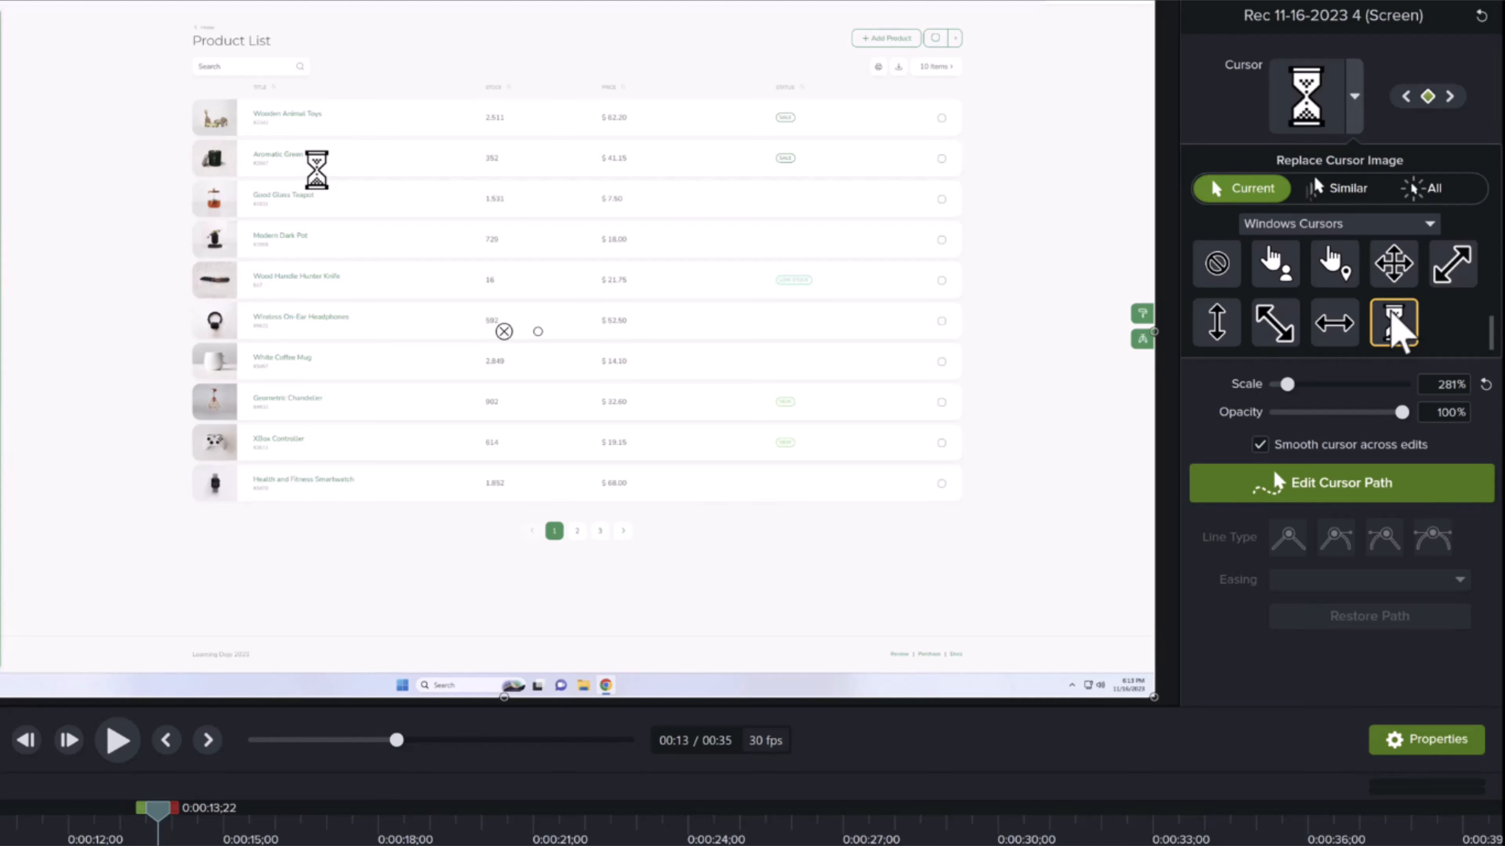
scroll(1395, 332, up, 3)
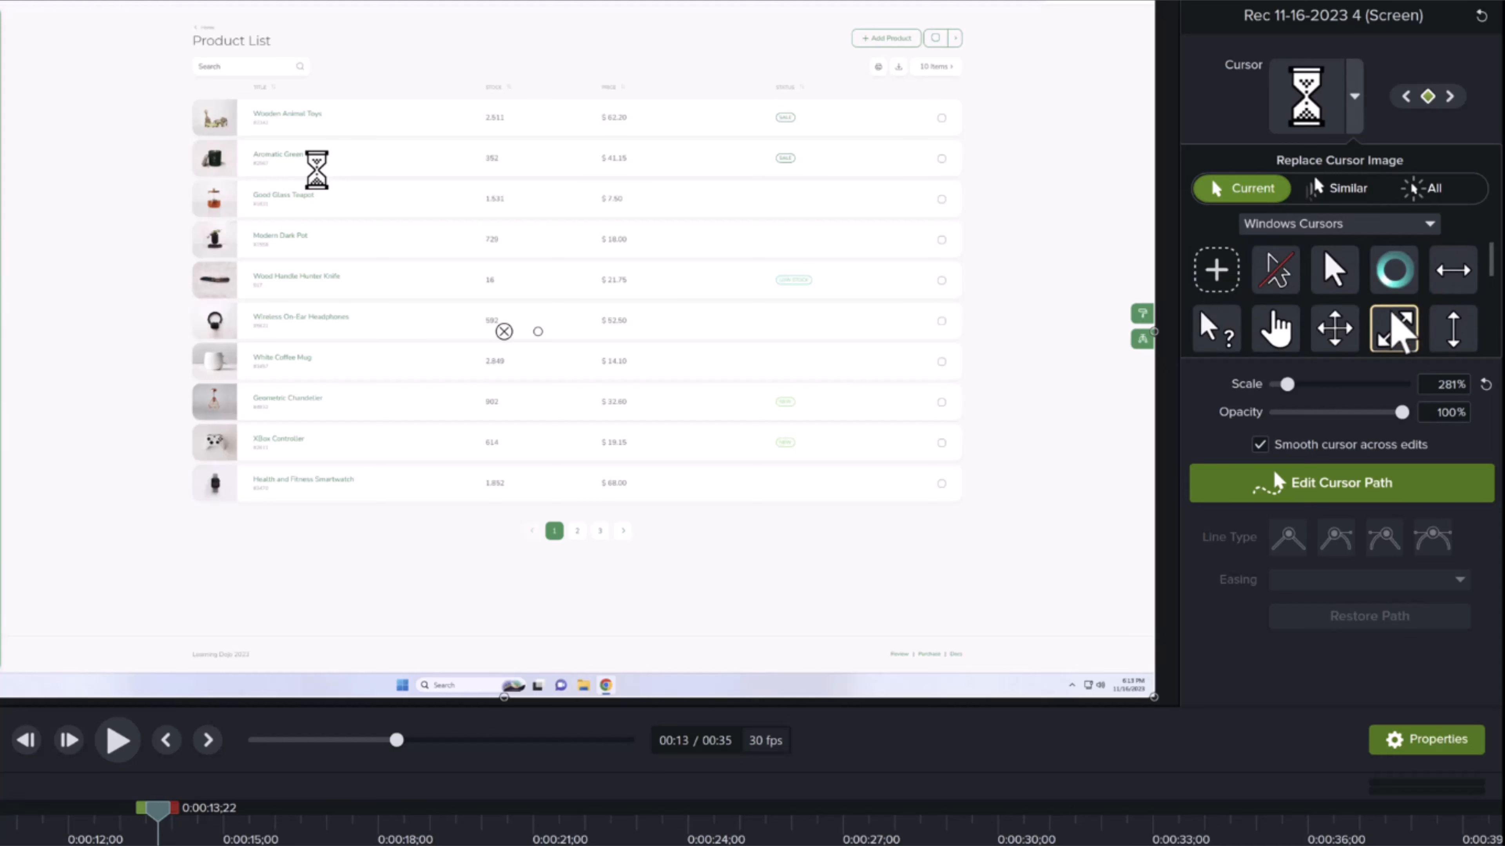
click(1287, 289)
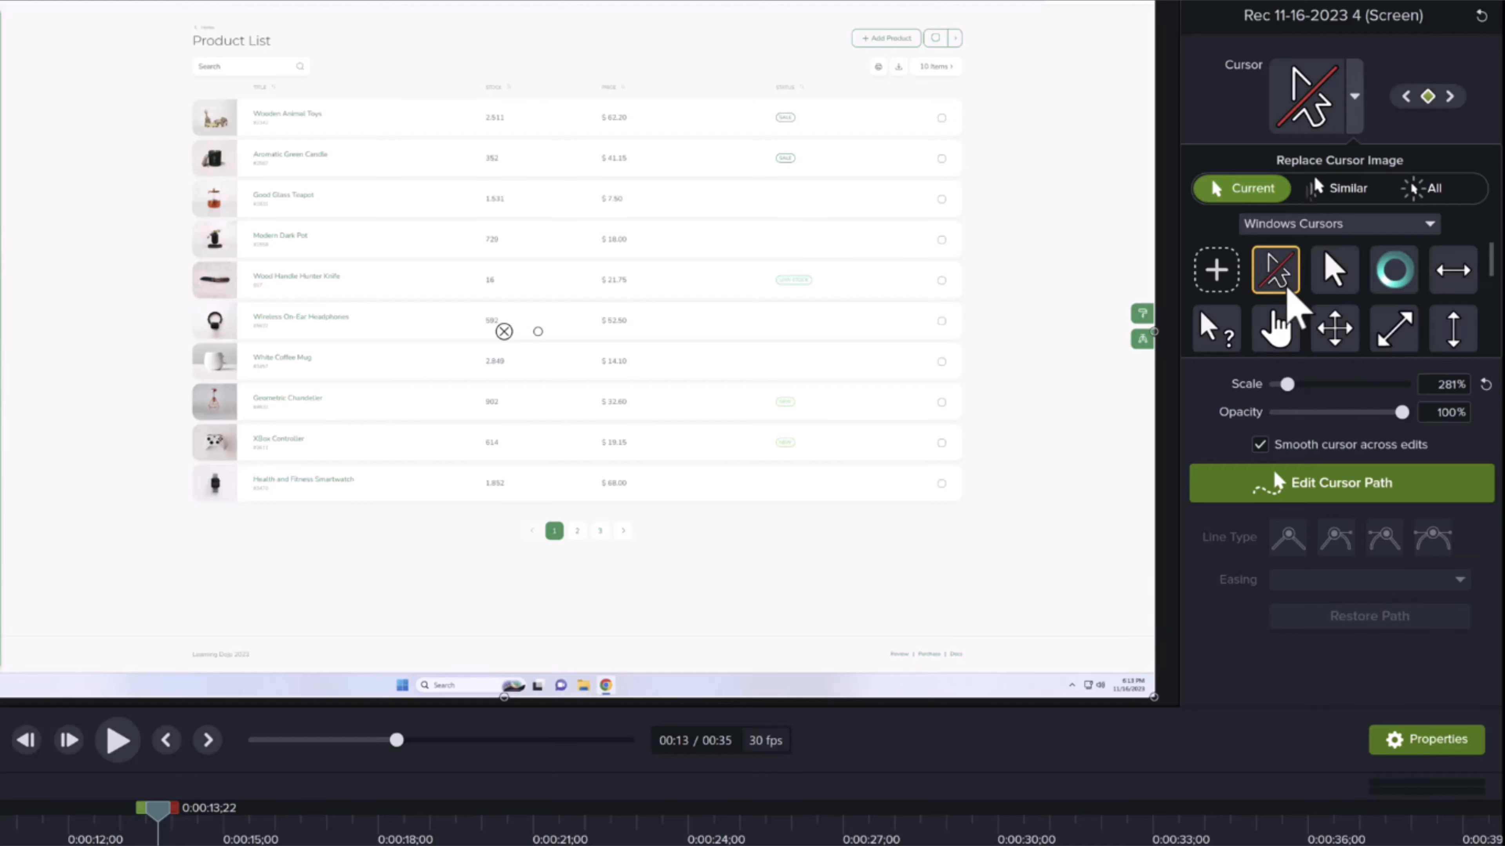
click(1337, 282)
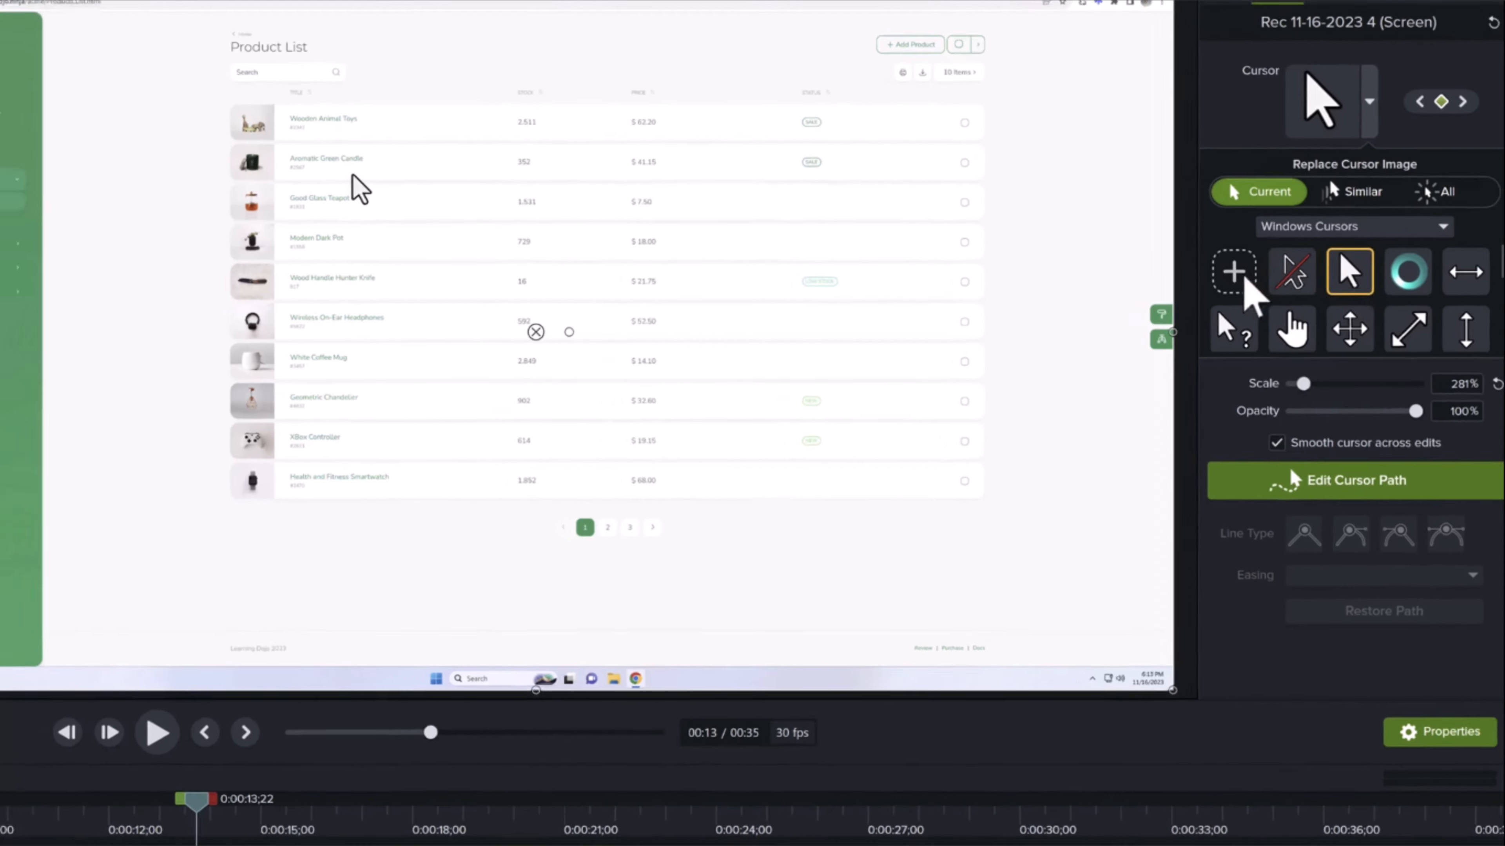
Replace the current cursor image with the custom file Cursor.png, move the playhead to 0:00:13;27 and save the cursor edits
click(1221, 273)
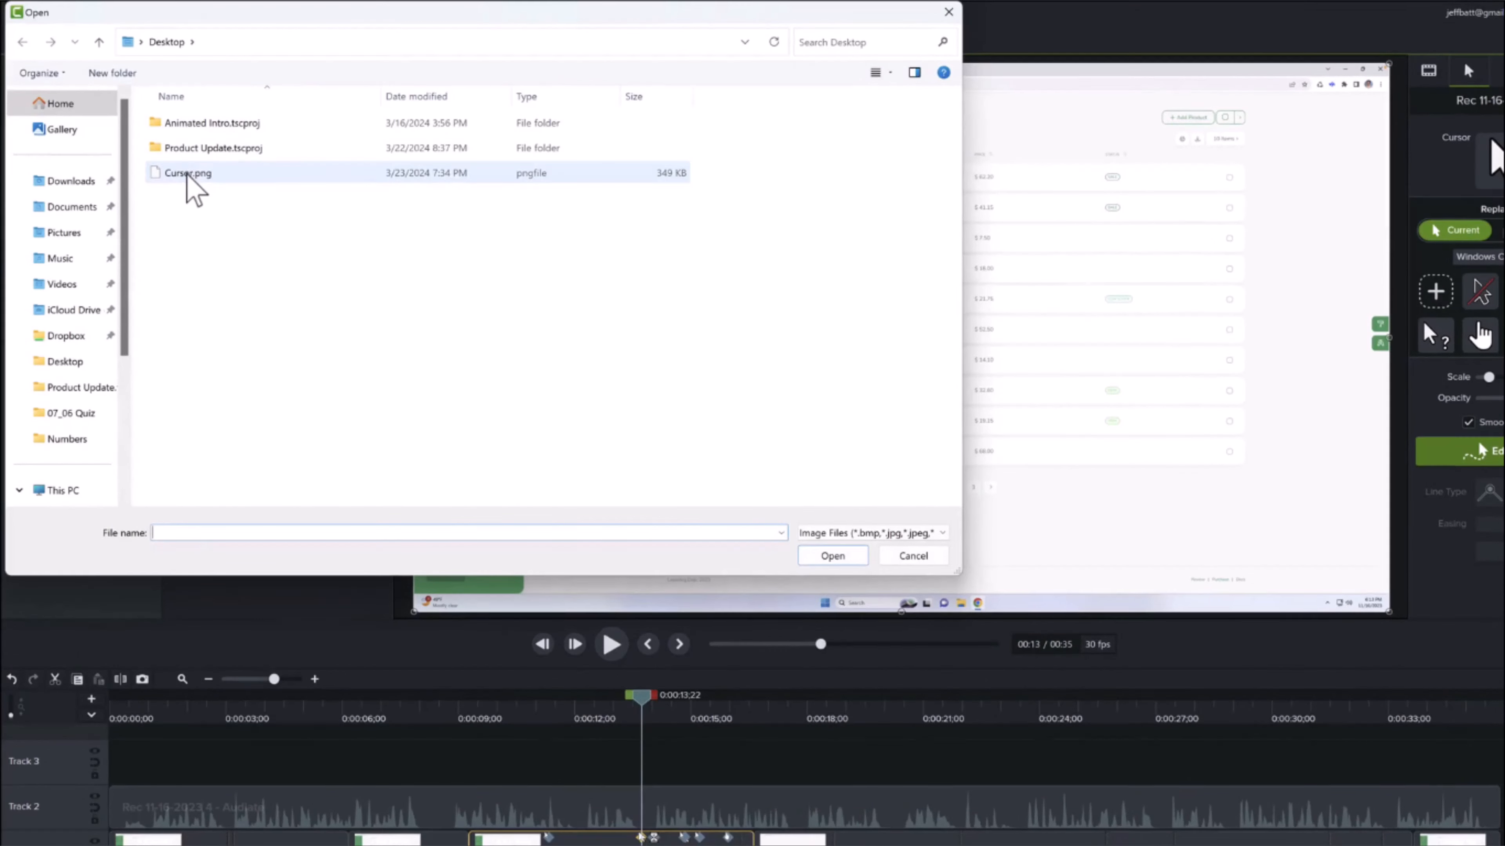
double_click(188, 174)
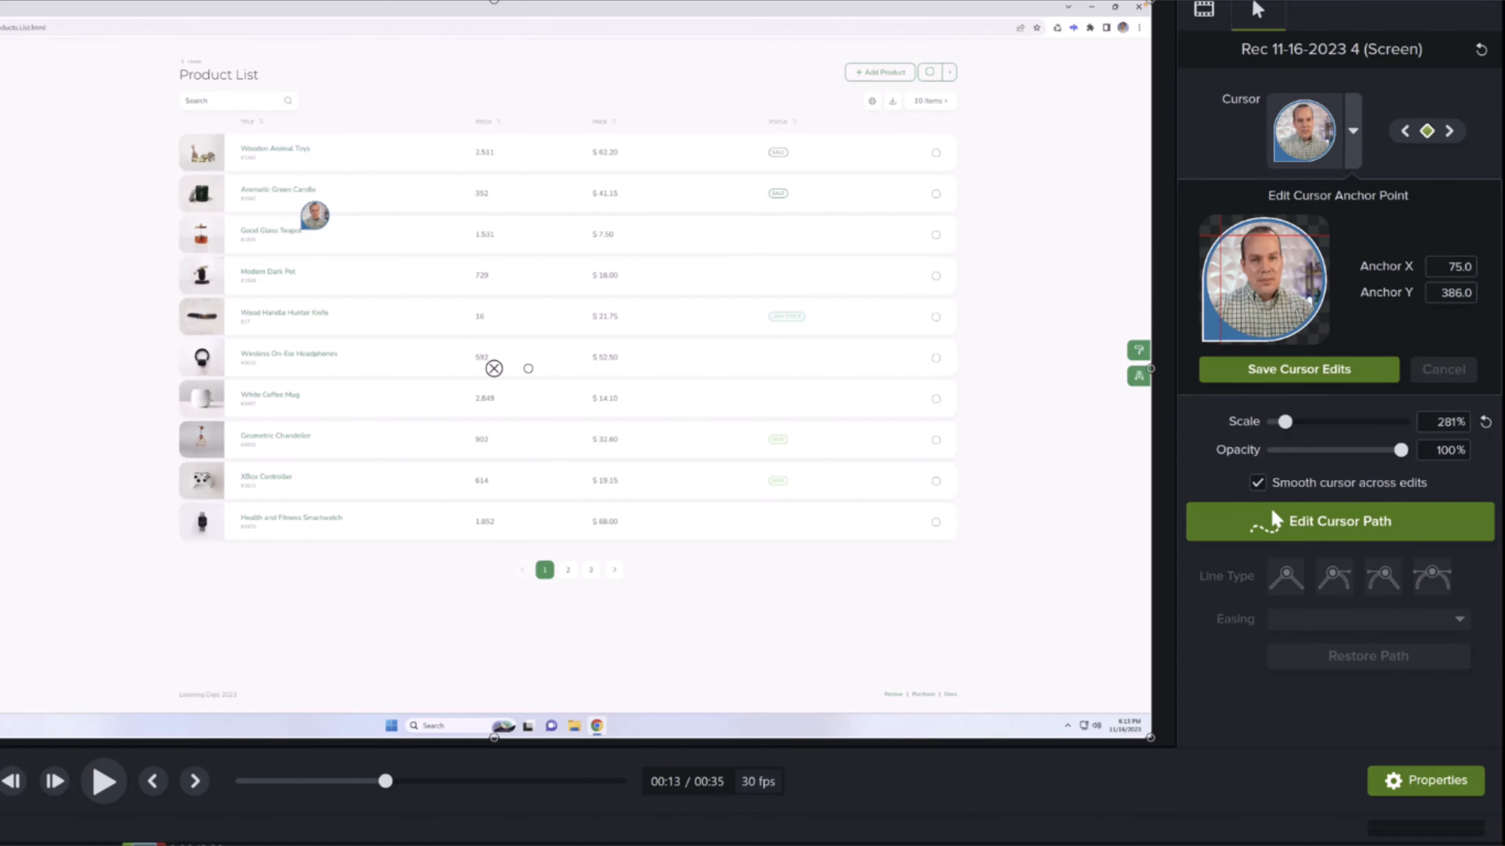
drag(144, 844, 153, 844)
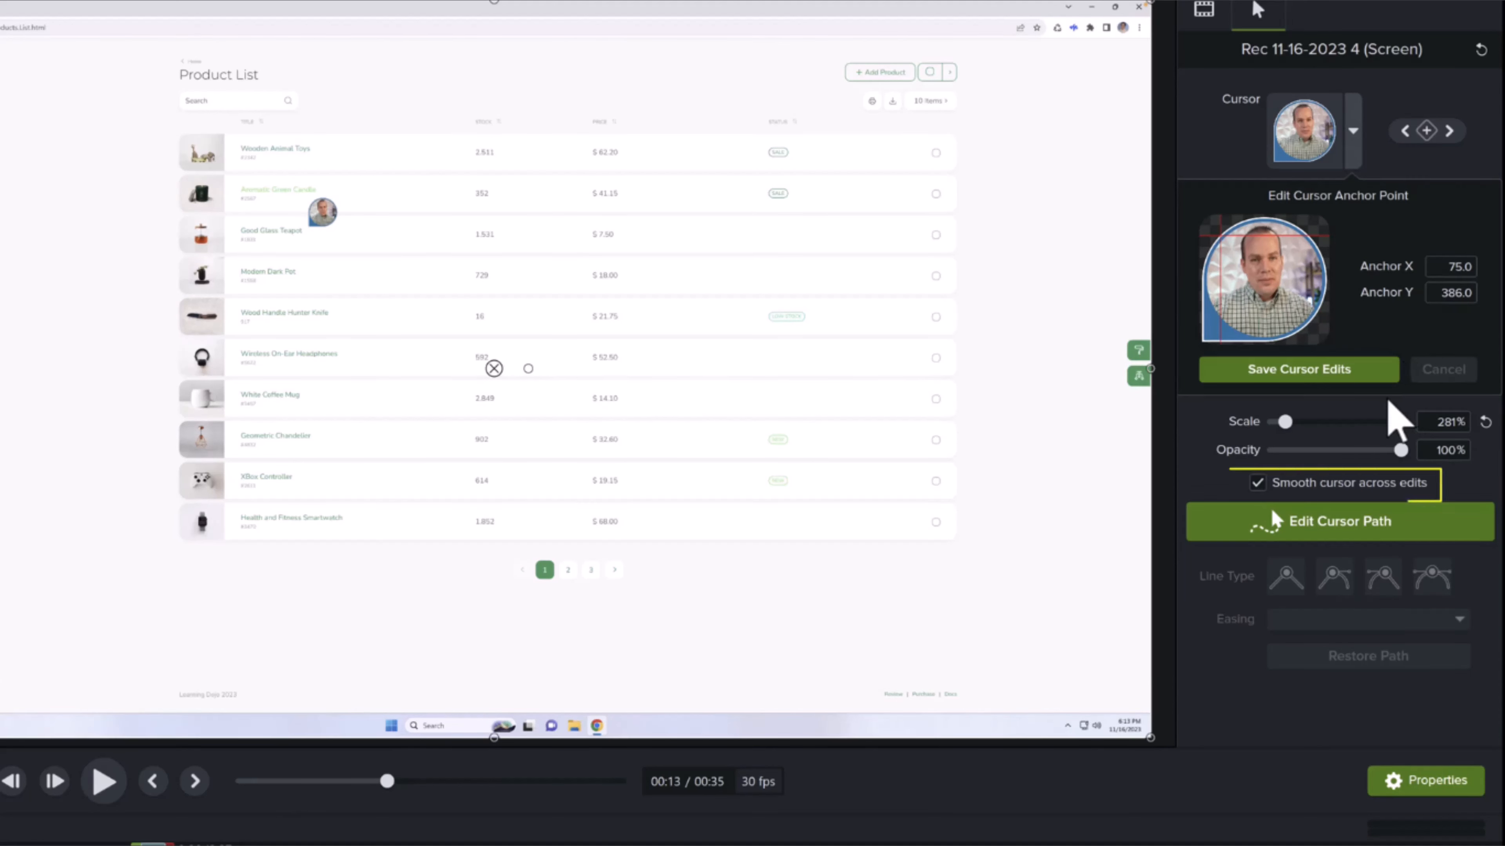
click(1382, 372)
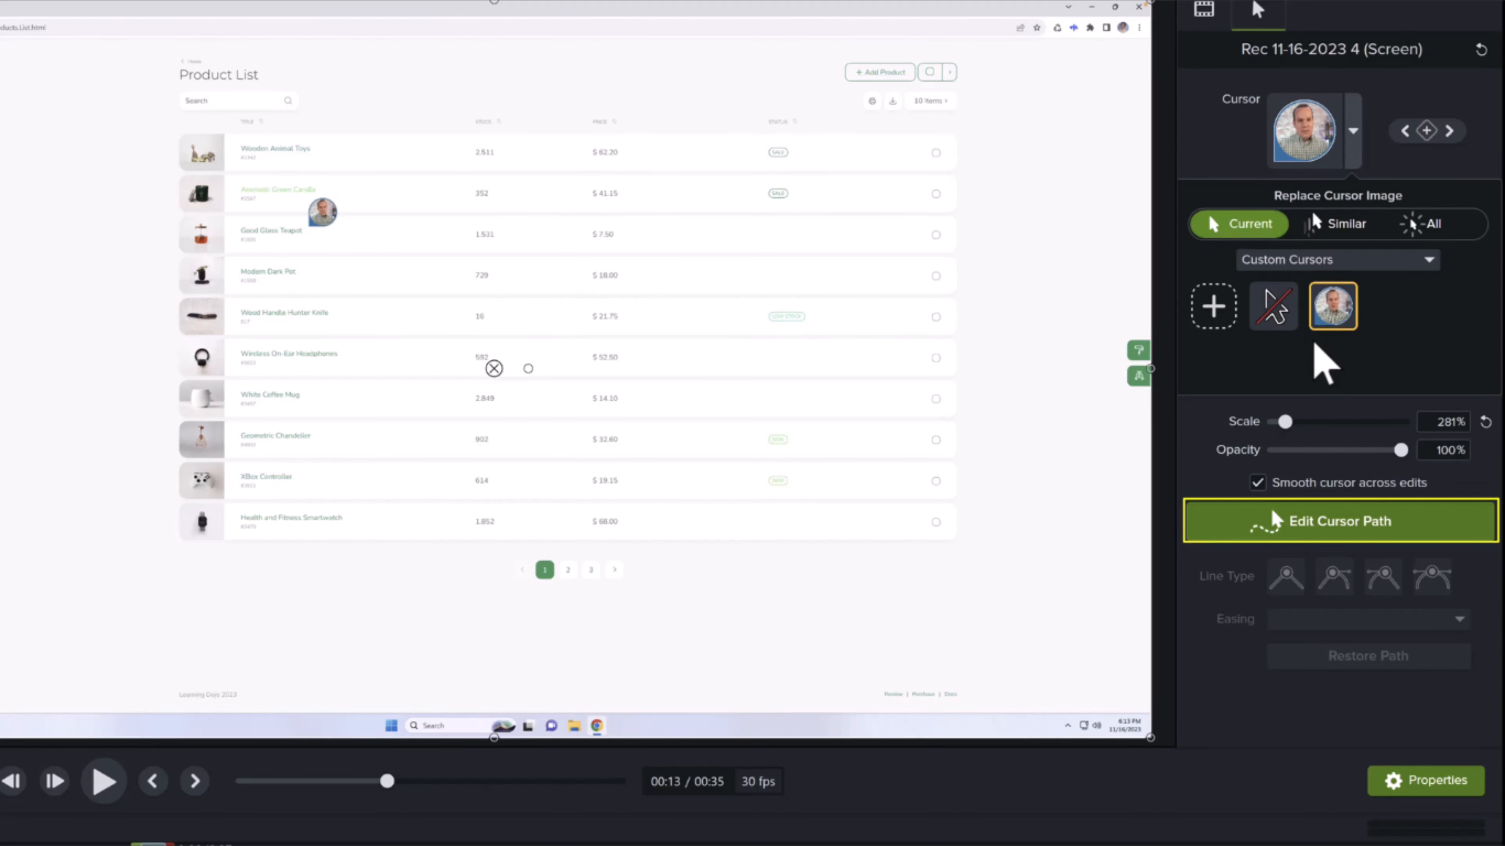
Start editing the third screen clip's cursor path with the Simplify Existing Path option
click(1329, 532)
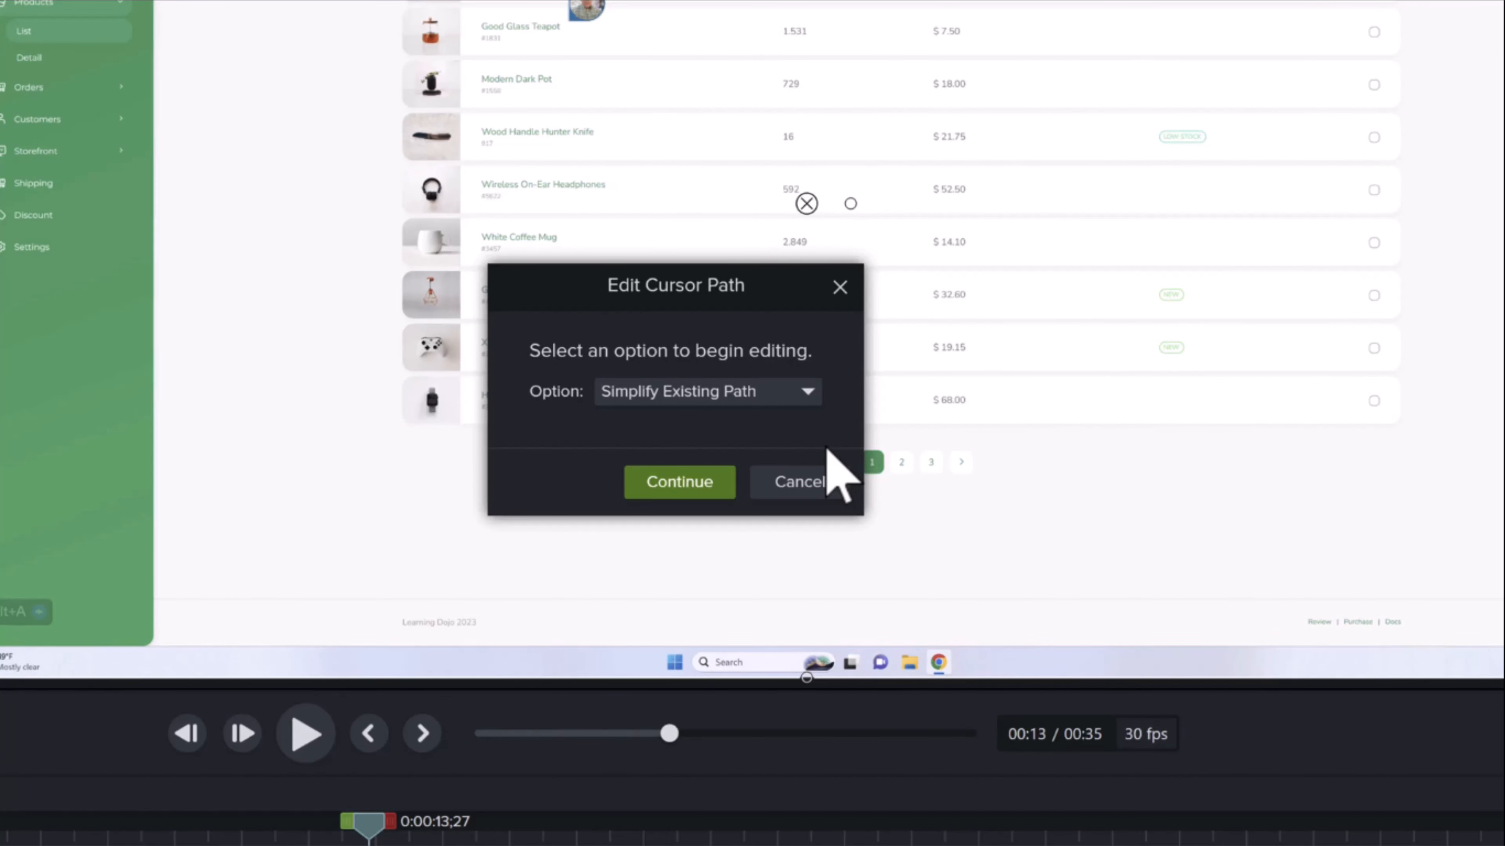
click(702, 483)
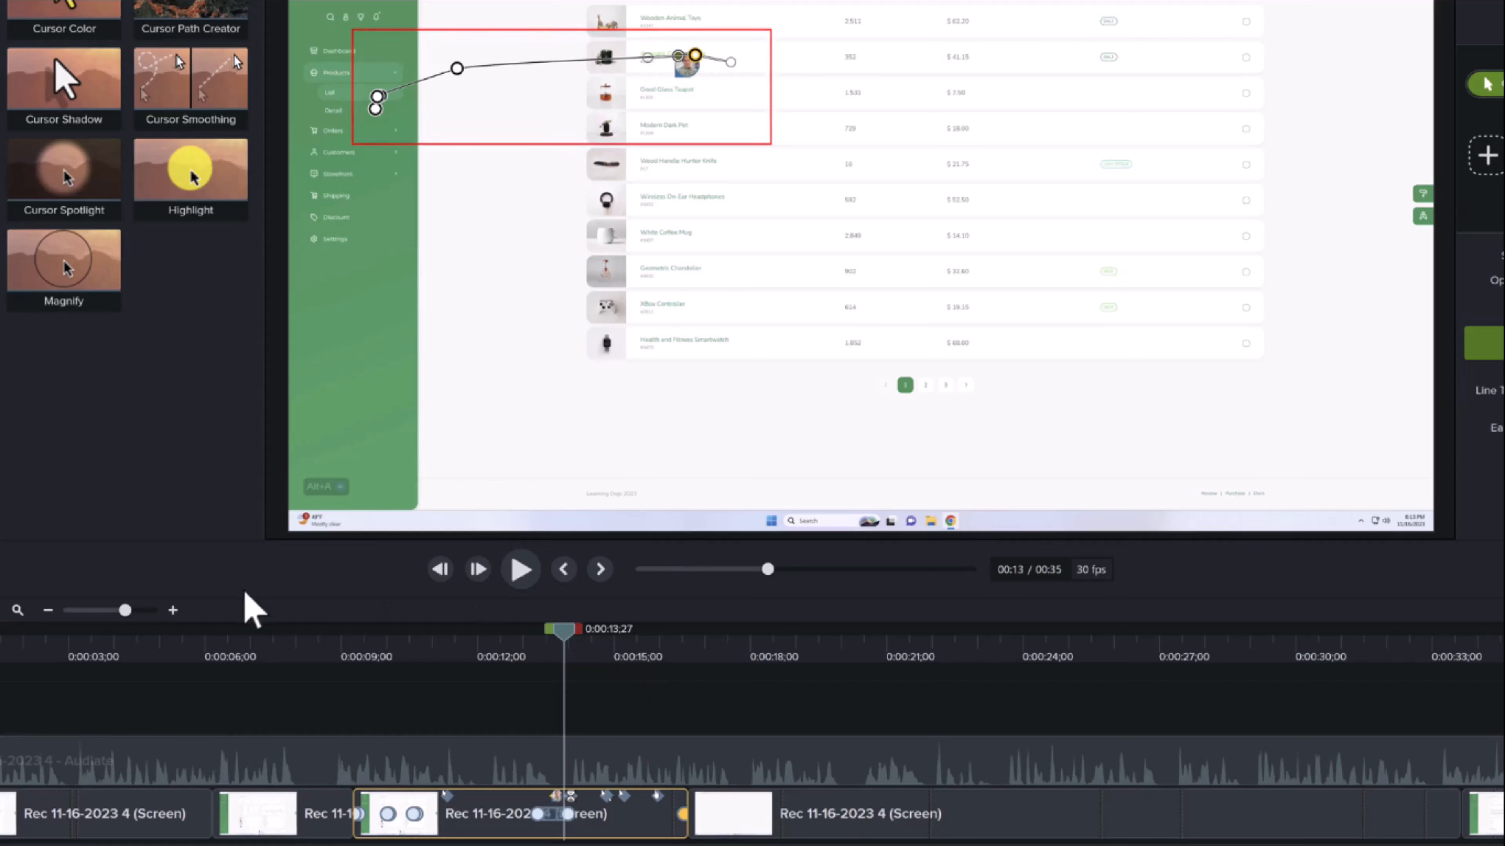
click(171, 610)
click(171, 610)
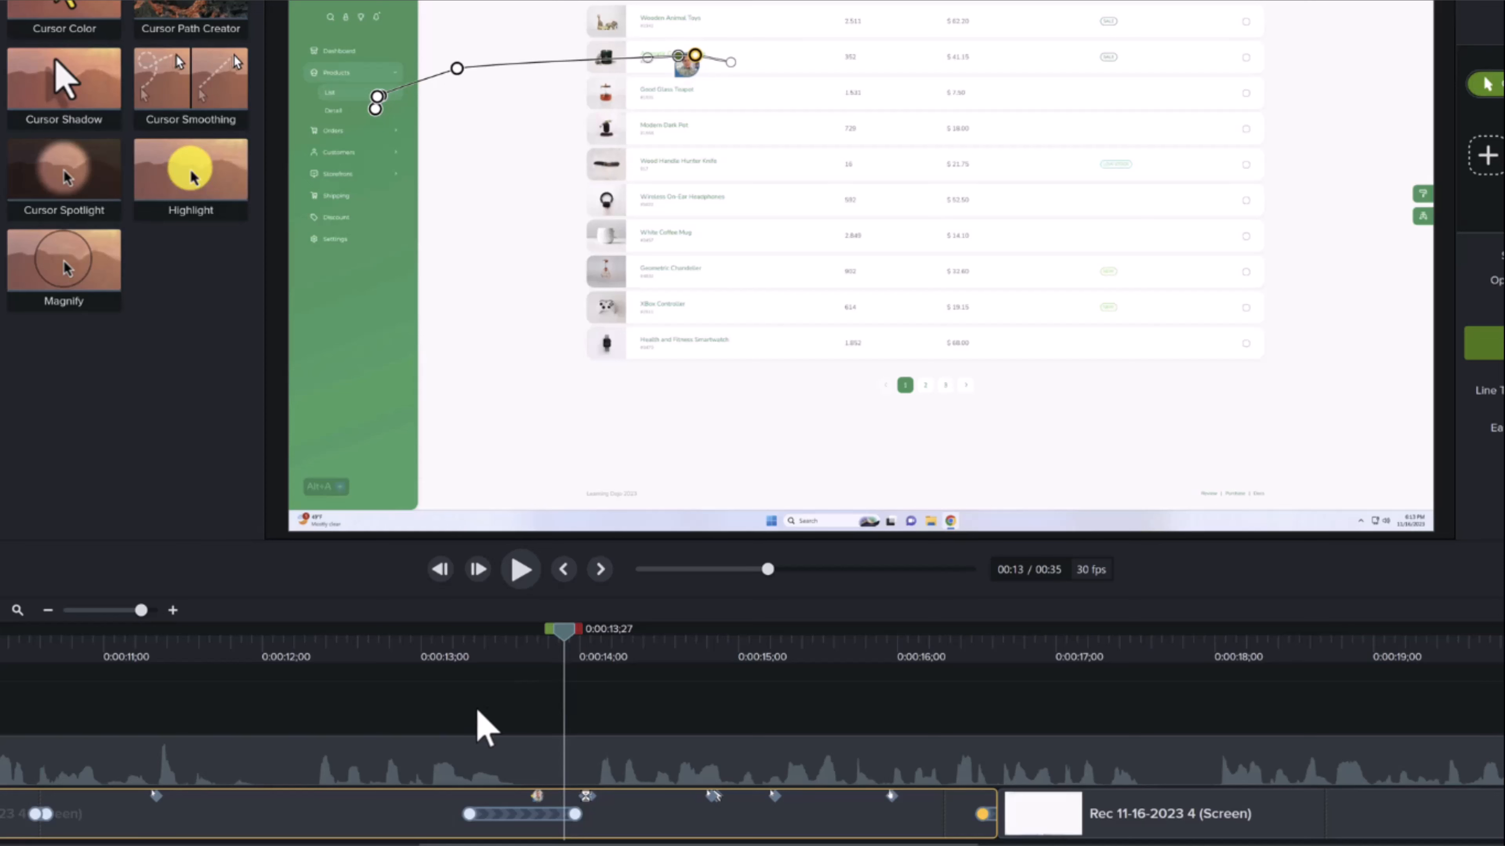
Check the cursor path from 0:00:11;00 to 0:00:13;16 and lengthen the segment just before 0:00:11;00 by moving its end point on the timeline
drag(468, 651, 540, 701)
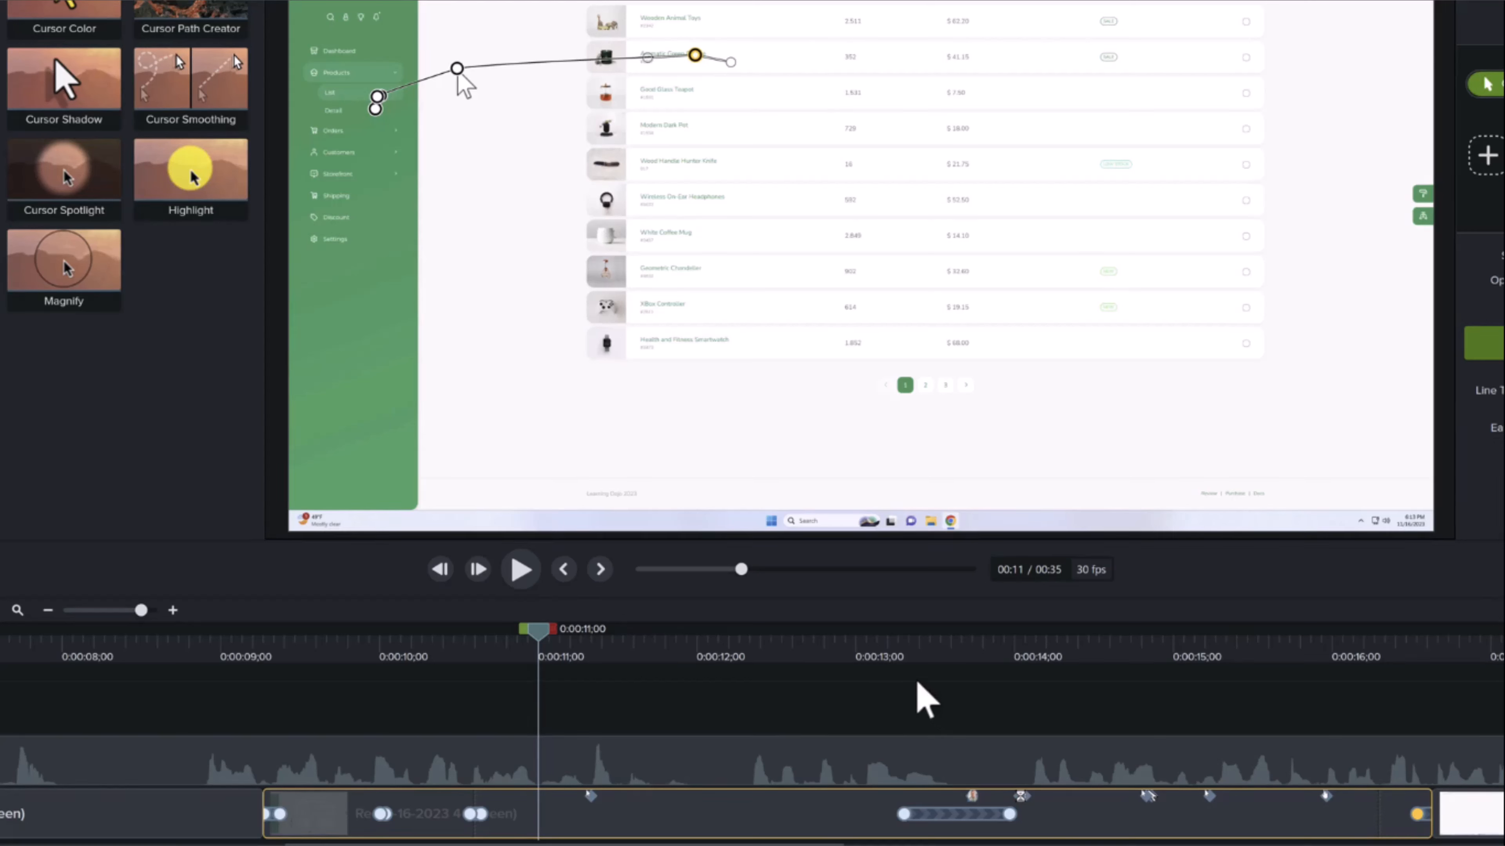
drag(889, 661, 950, 662)
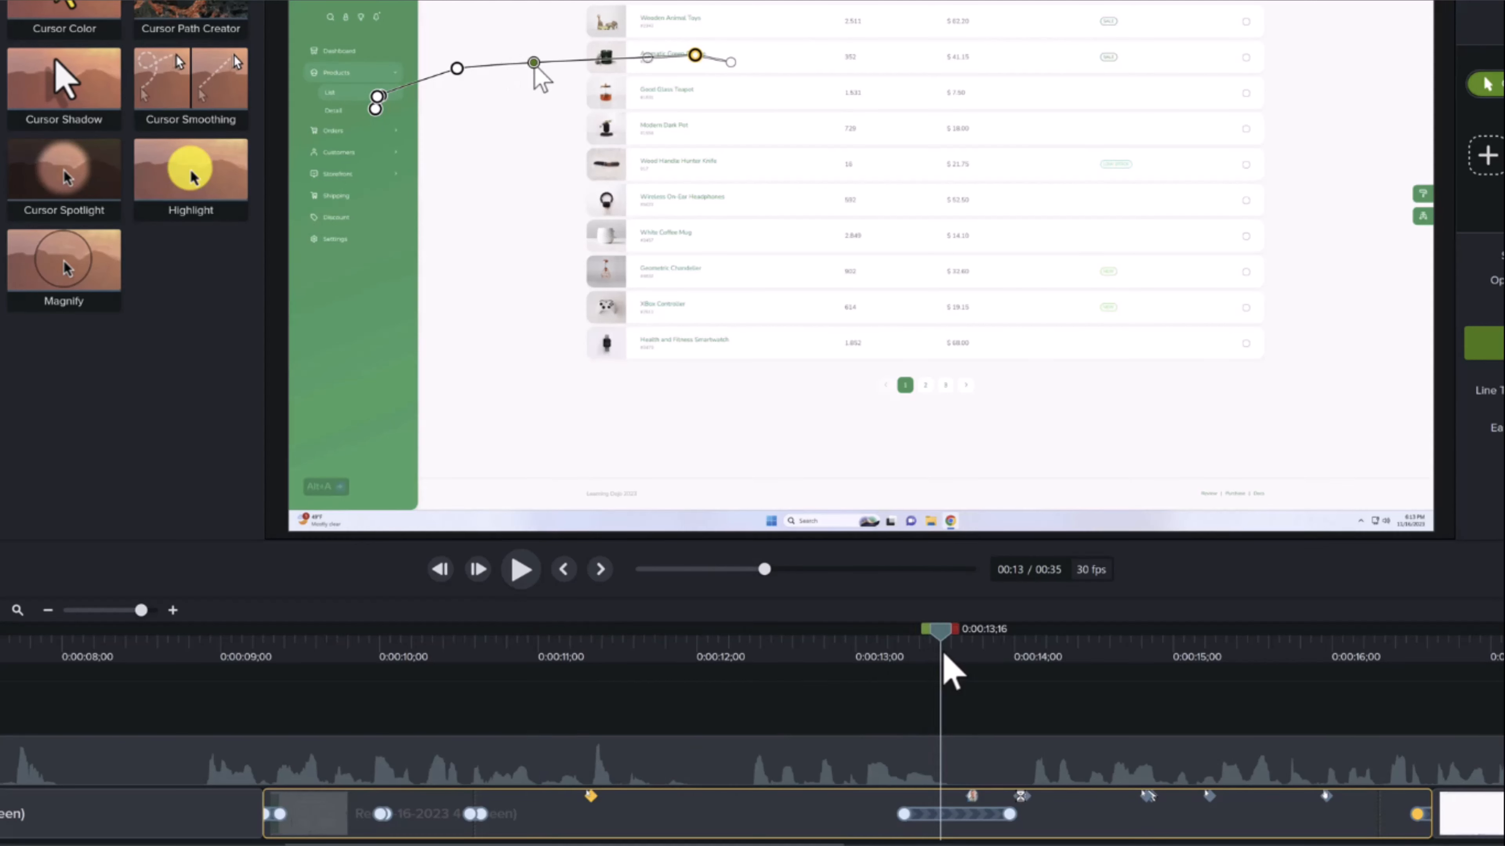
click(484, 815)
drag(497, 817, 513, 818)
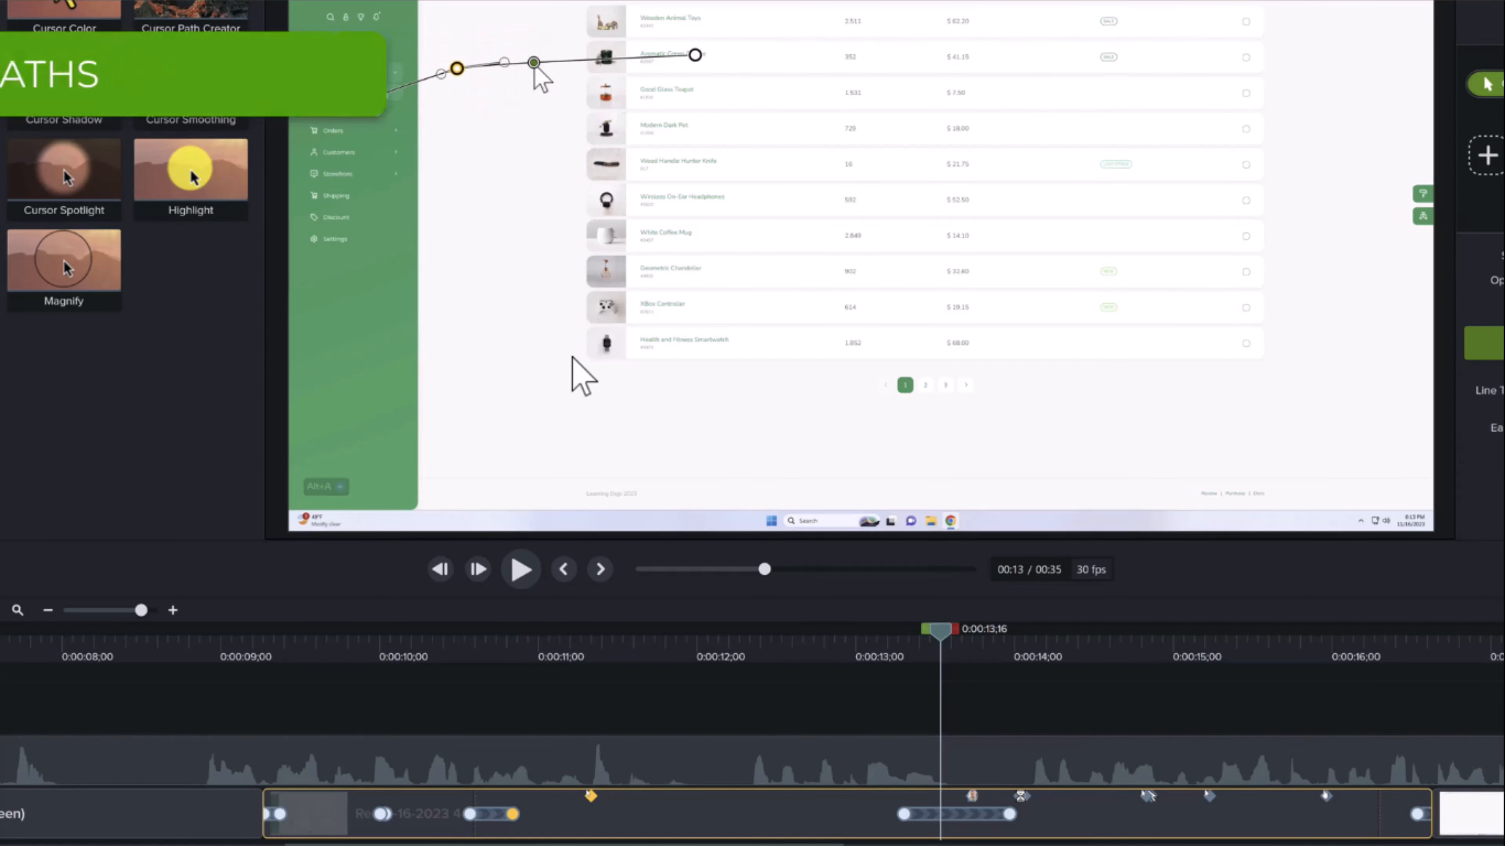
Move the path's end point beside the Good Glass Teapot row and bend the incoming line downward with its handles
drag(694, 55, 742, 80)
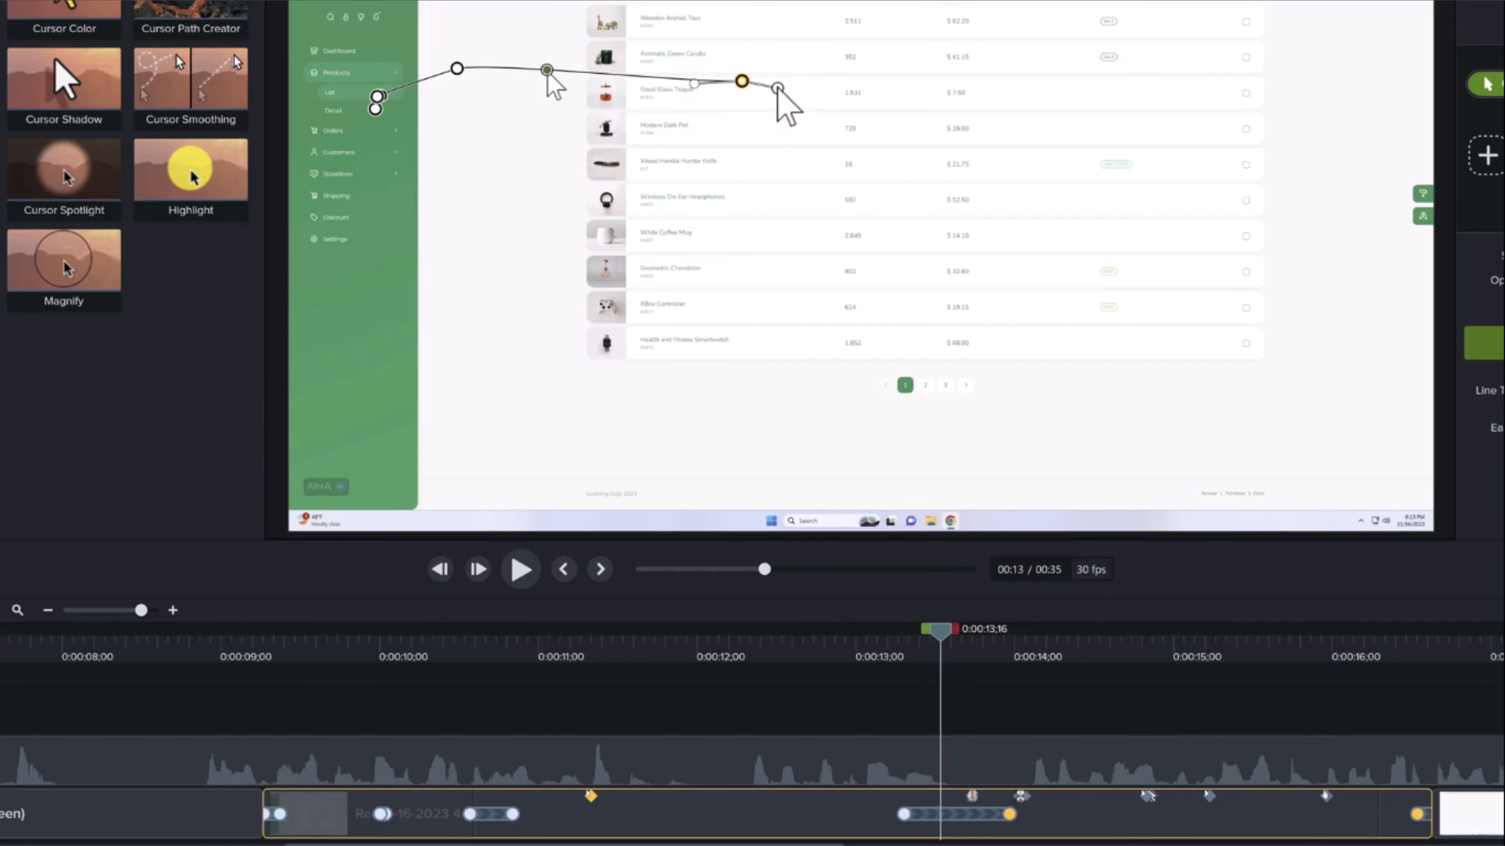
drag(777, 88, 782, 67)
drag(694, 83, 696, 137)
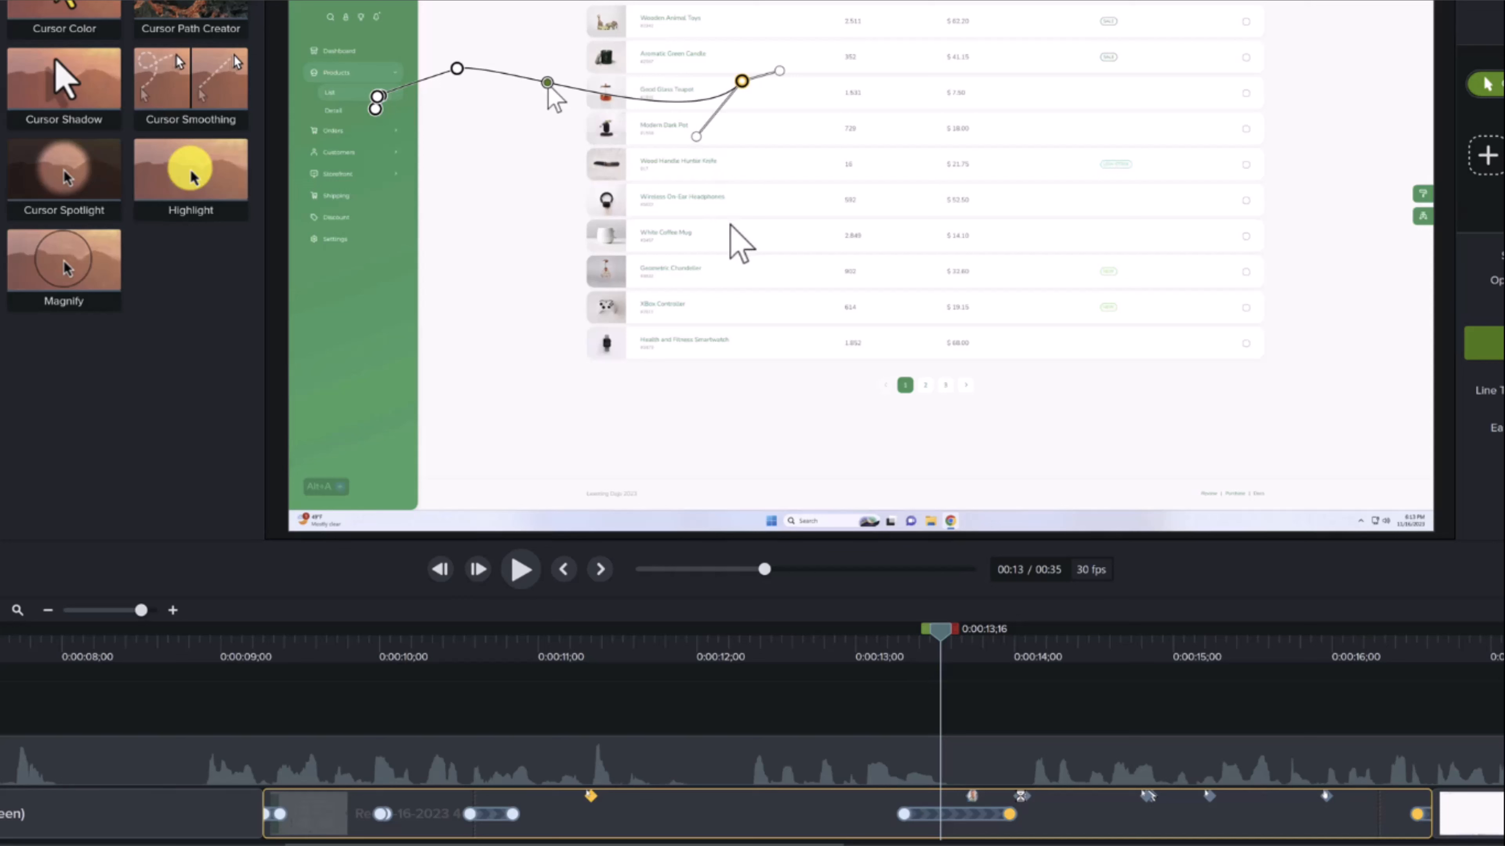
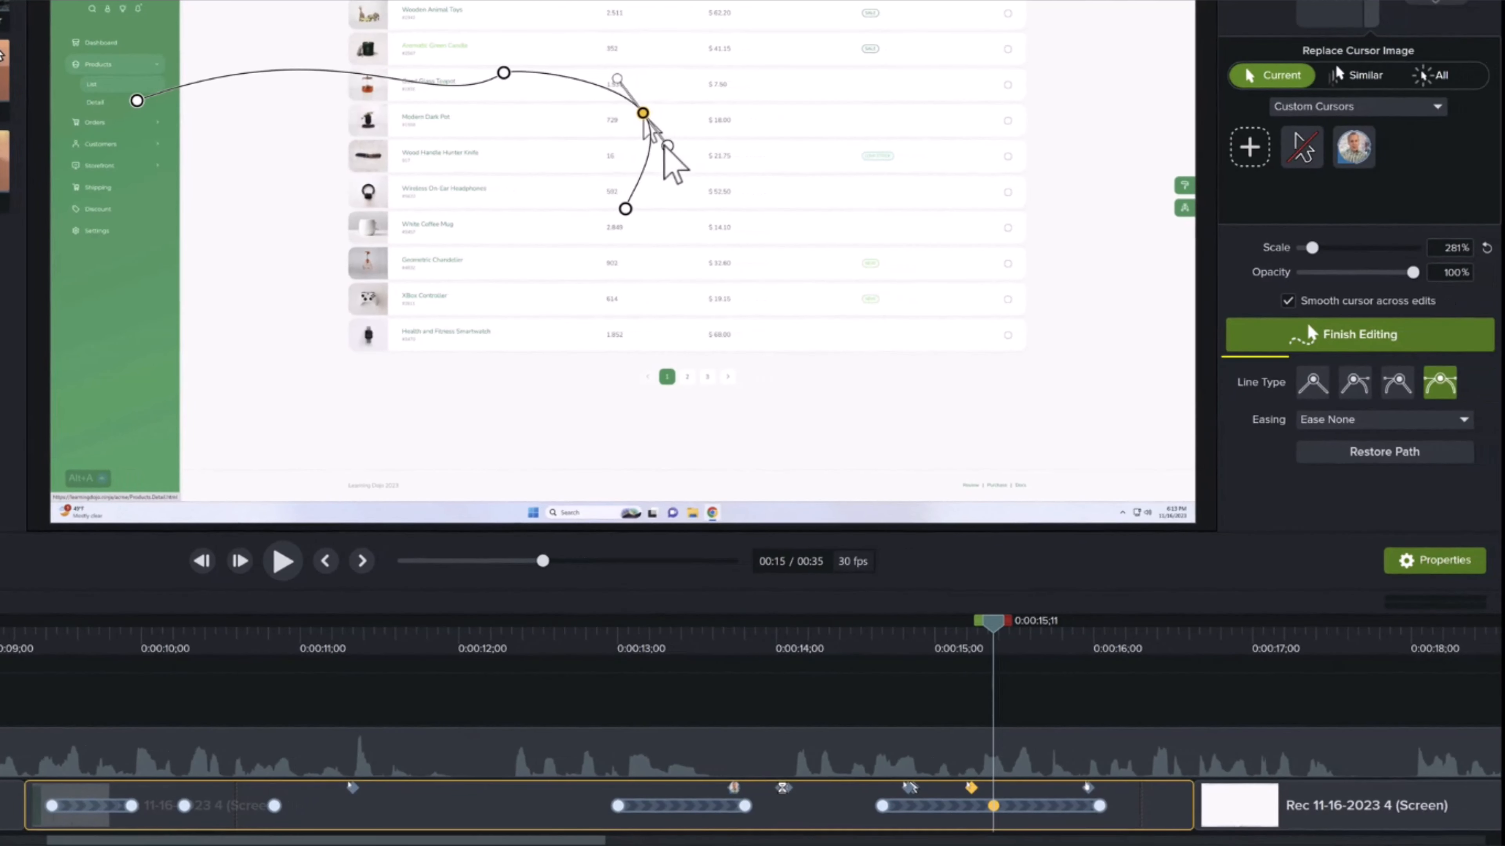
Try the straight and one-sided line types on the cursor point at 0:00:15;11, restore the two-sided curve and adjust its handles
drag(905, 154, 975, 156)
mouse_move(737, 149)
mouse_down()
mouse_move(711, 168)
mouse_move(668, 157)
mouse_up()
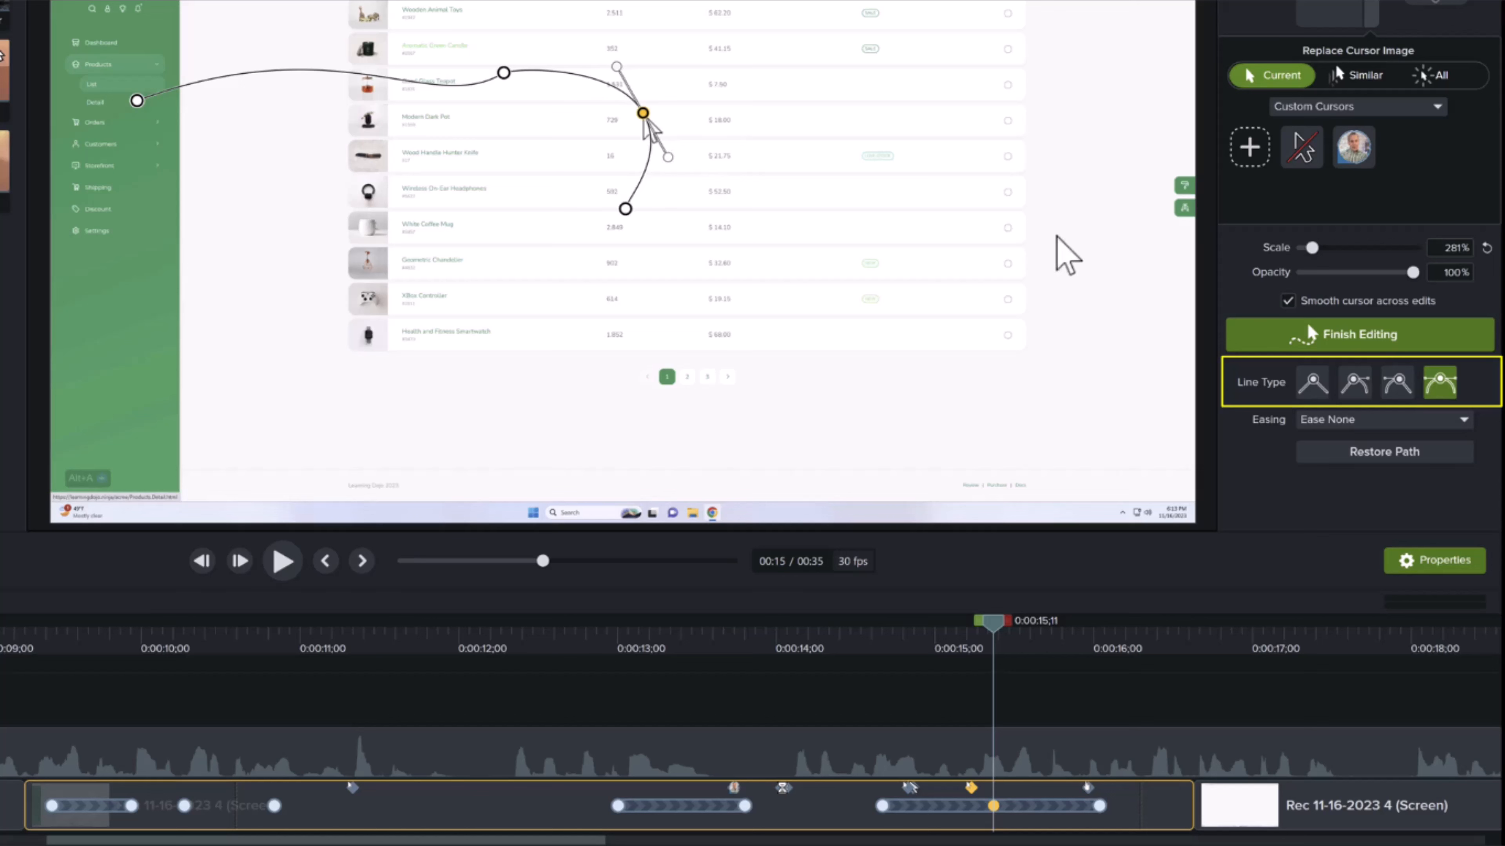
click(1351, 385)
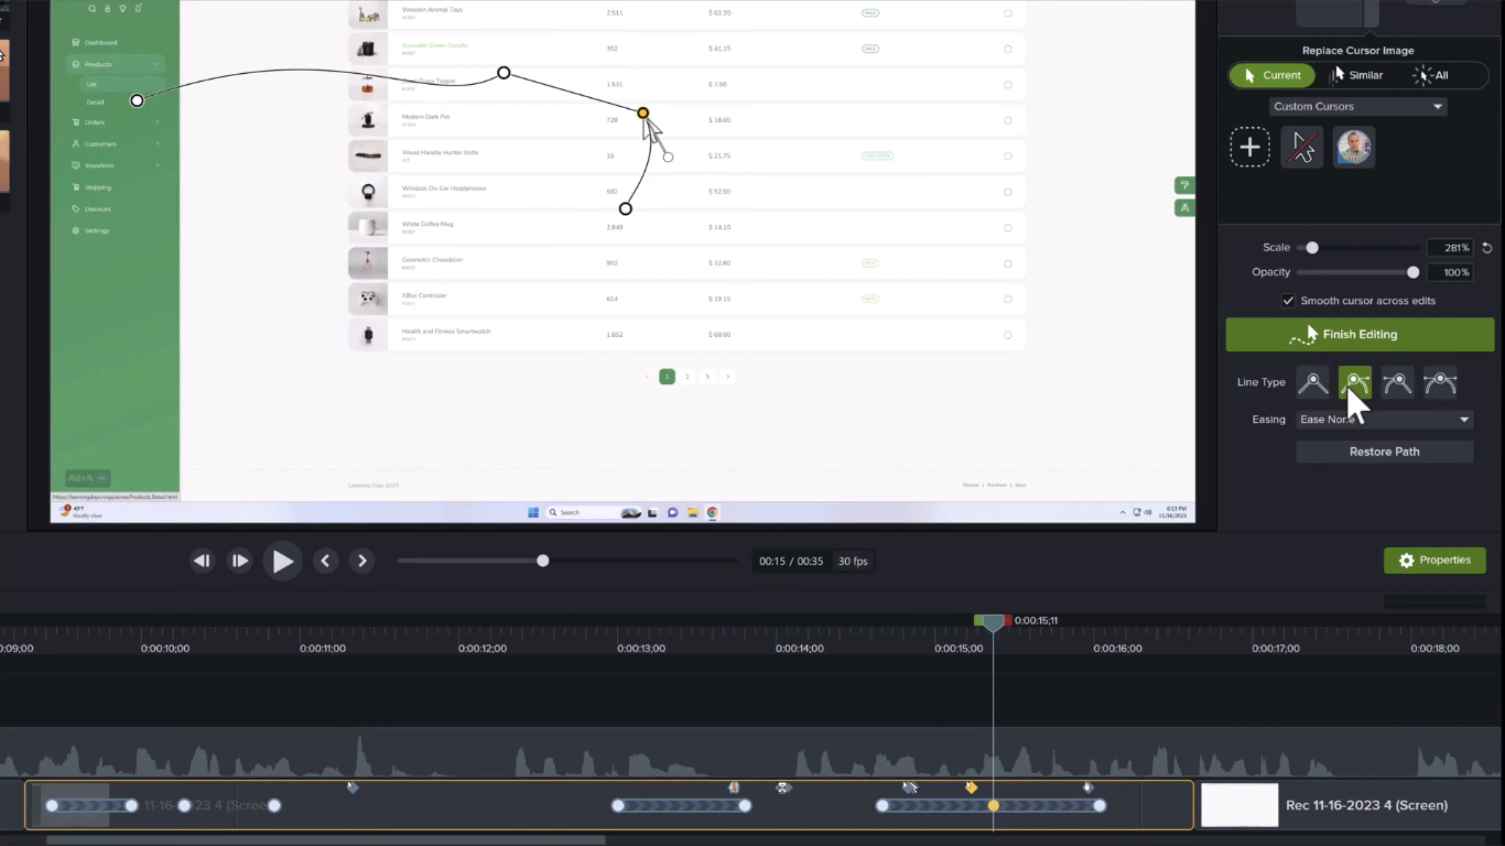
click(1326, 390)
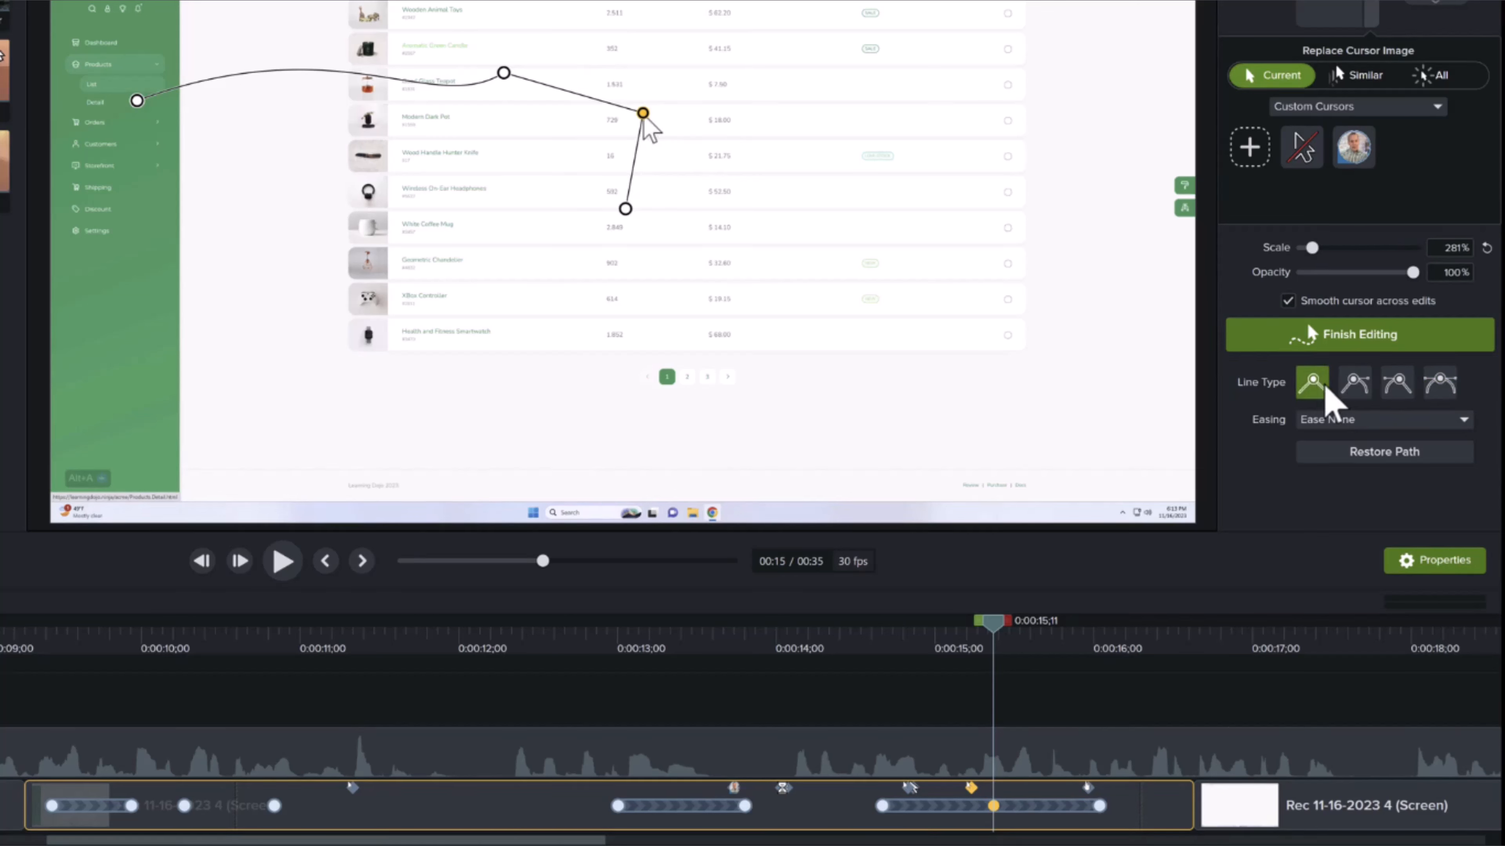
click(1358, 392)
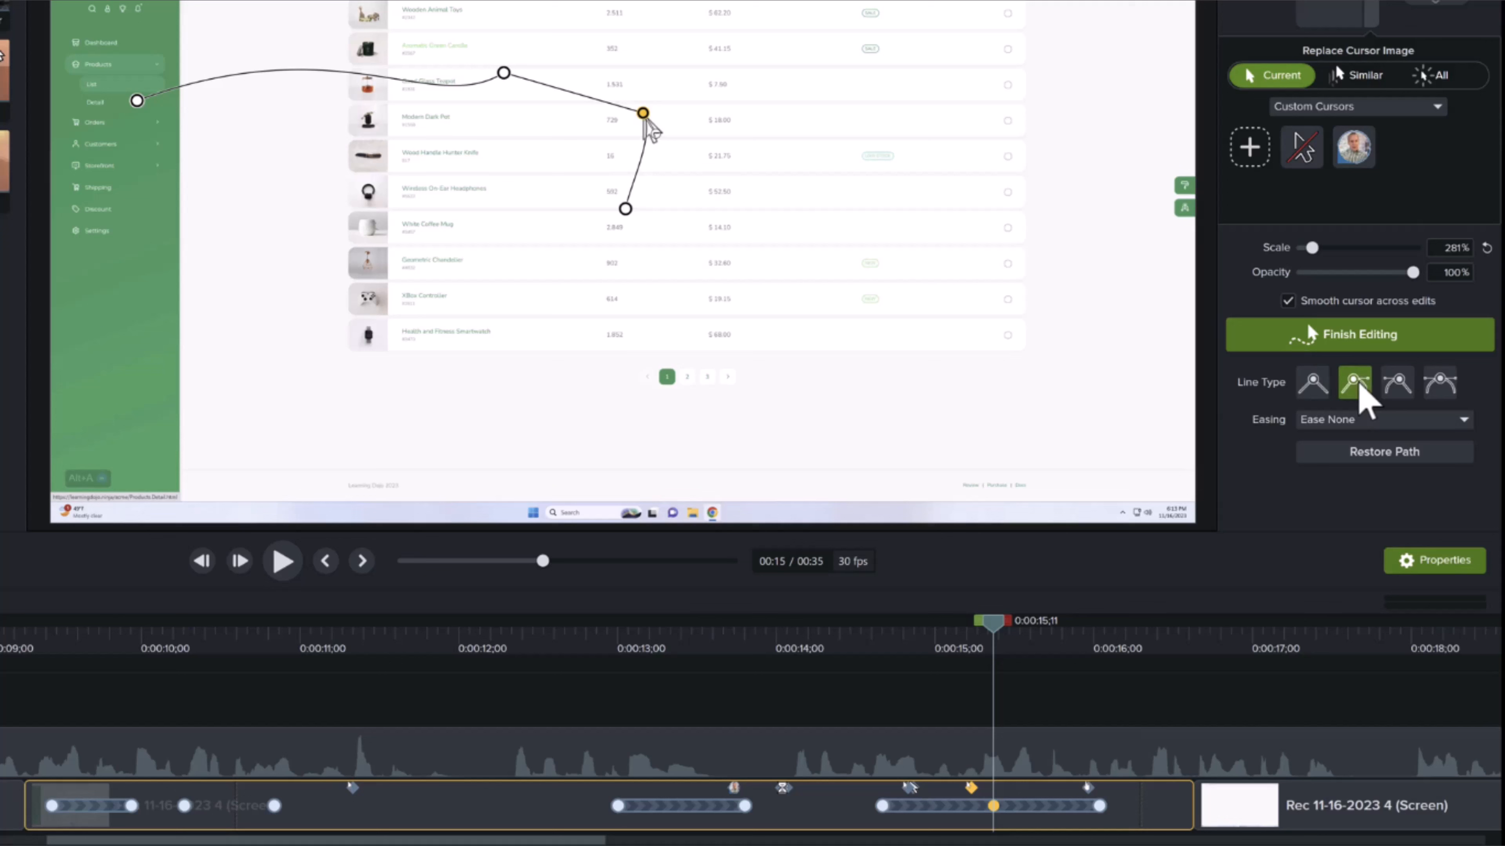
click(1395, 388)
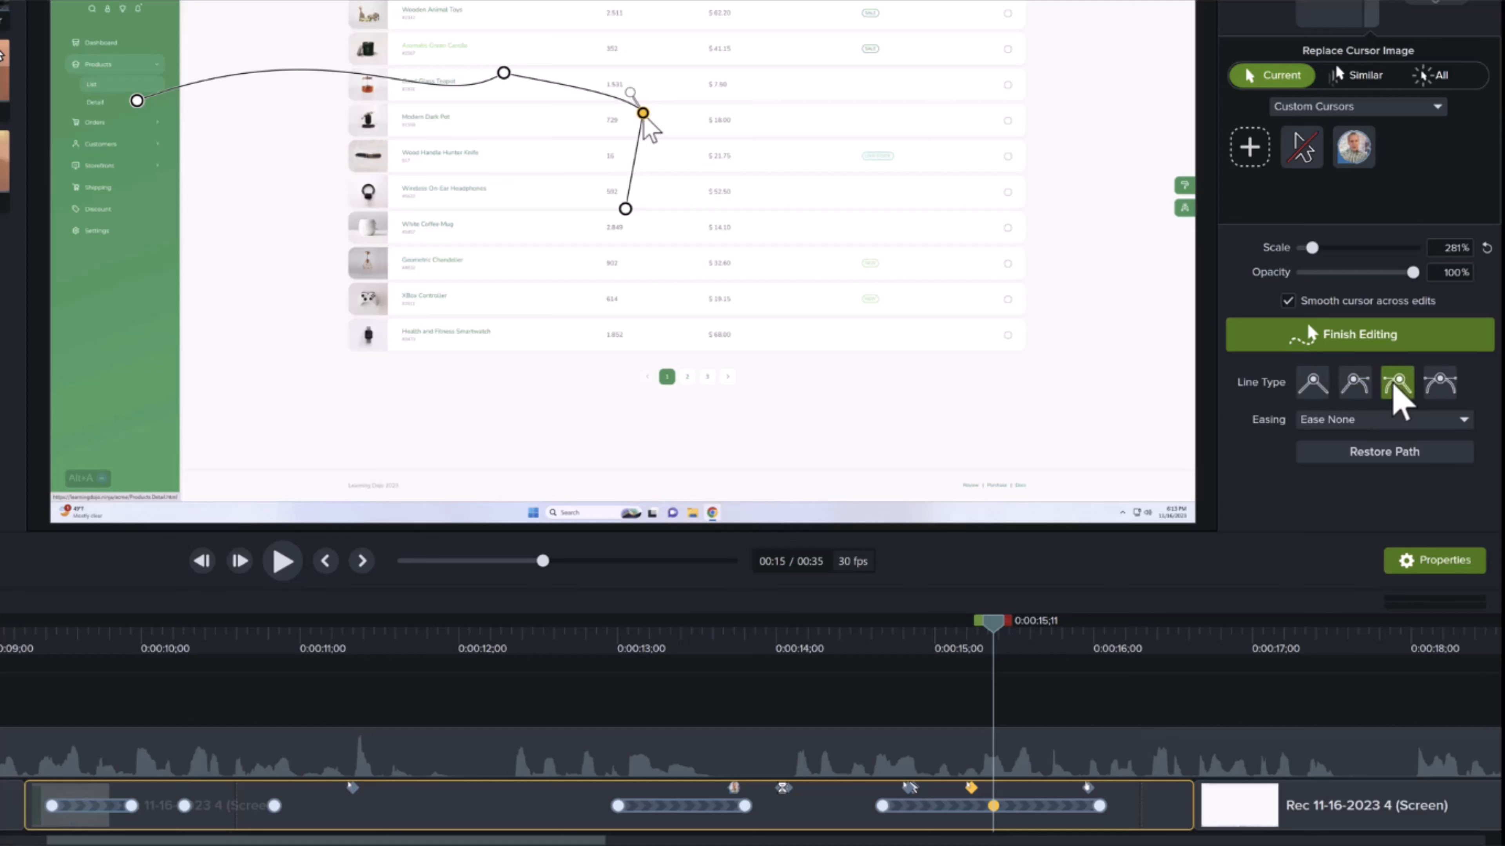
click(1439, 385)
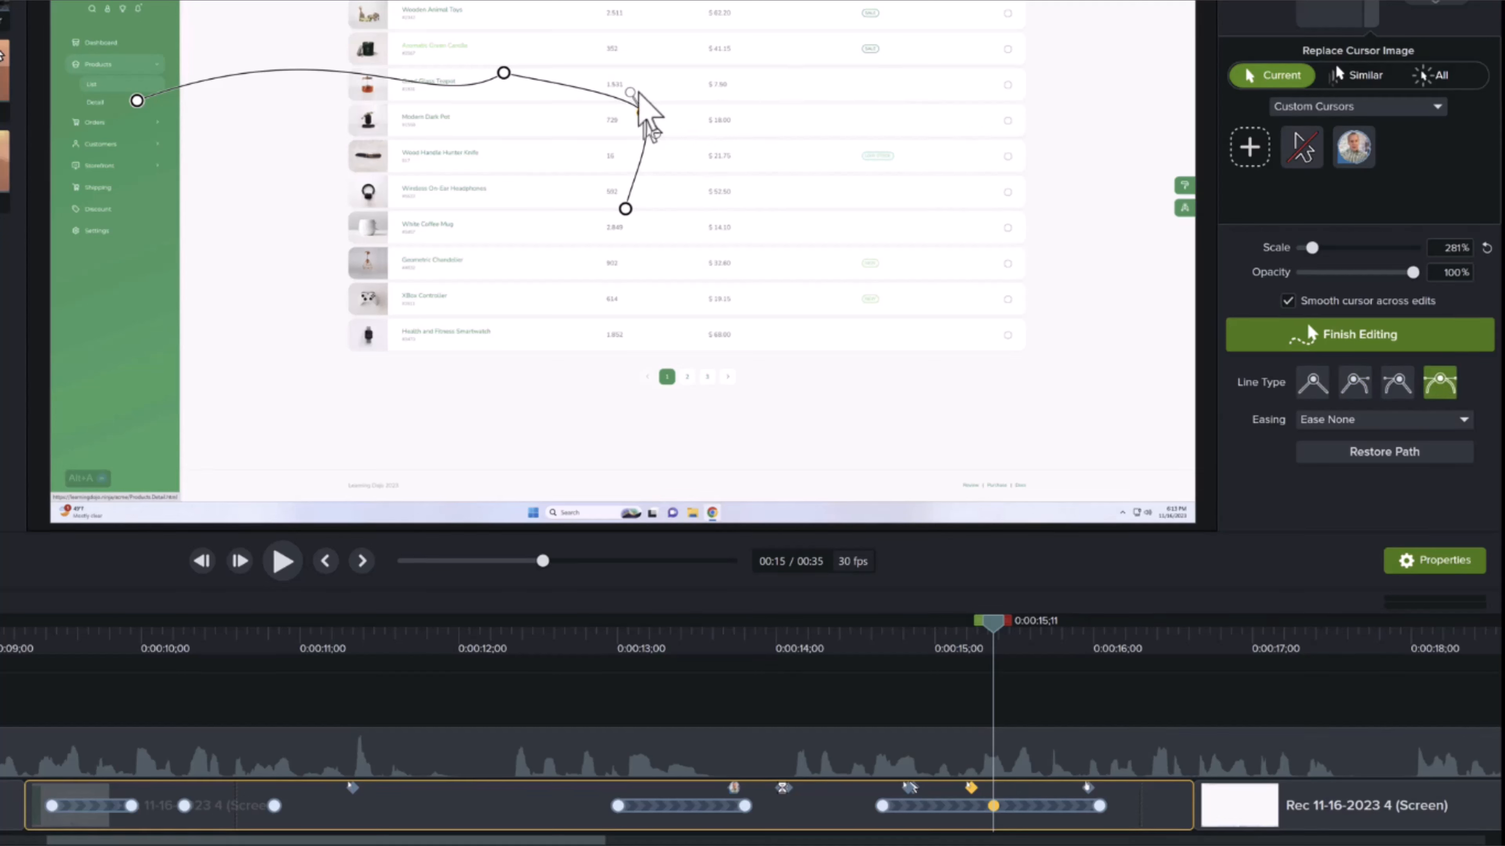
drag(630, 93, 625, 75)
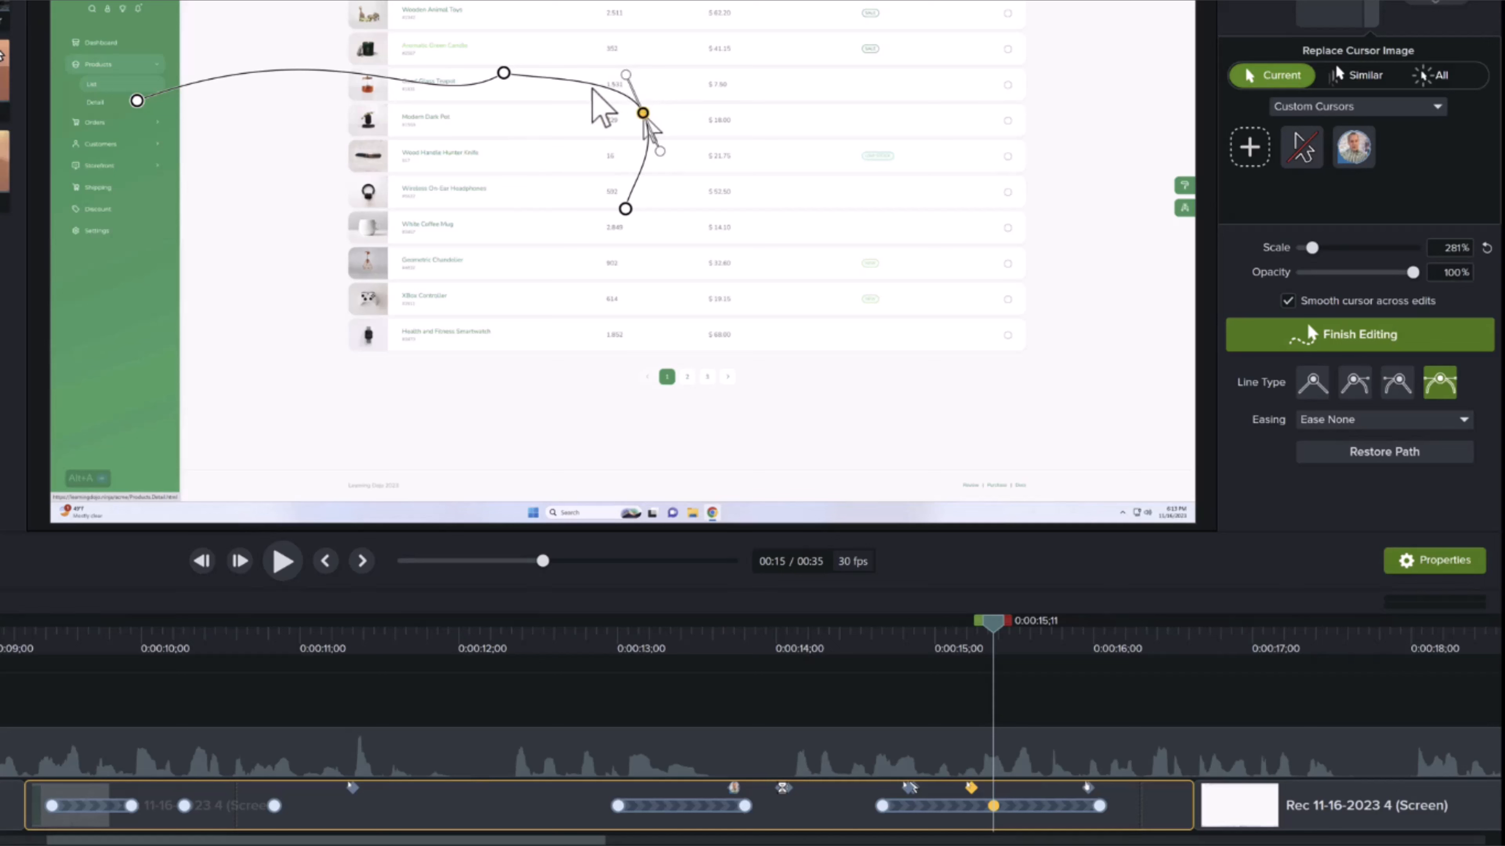
Add a cursor point on the curve before the 0:00:15;11 point, raise it above the Aromatic Green Candle row and delay the following point's timing
right_click(582, 83)
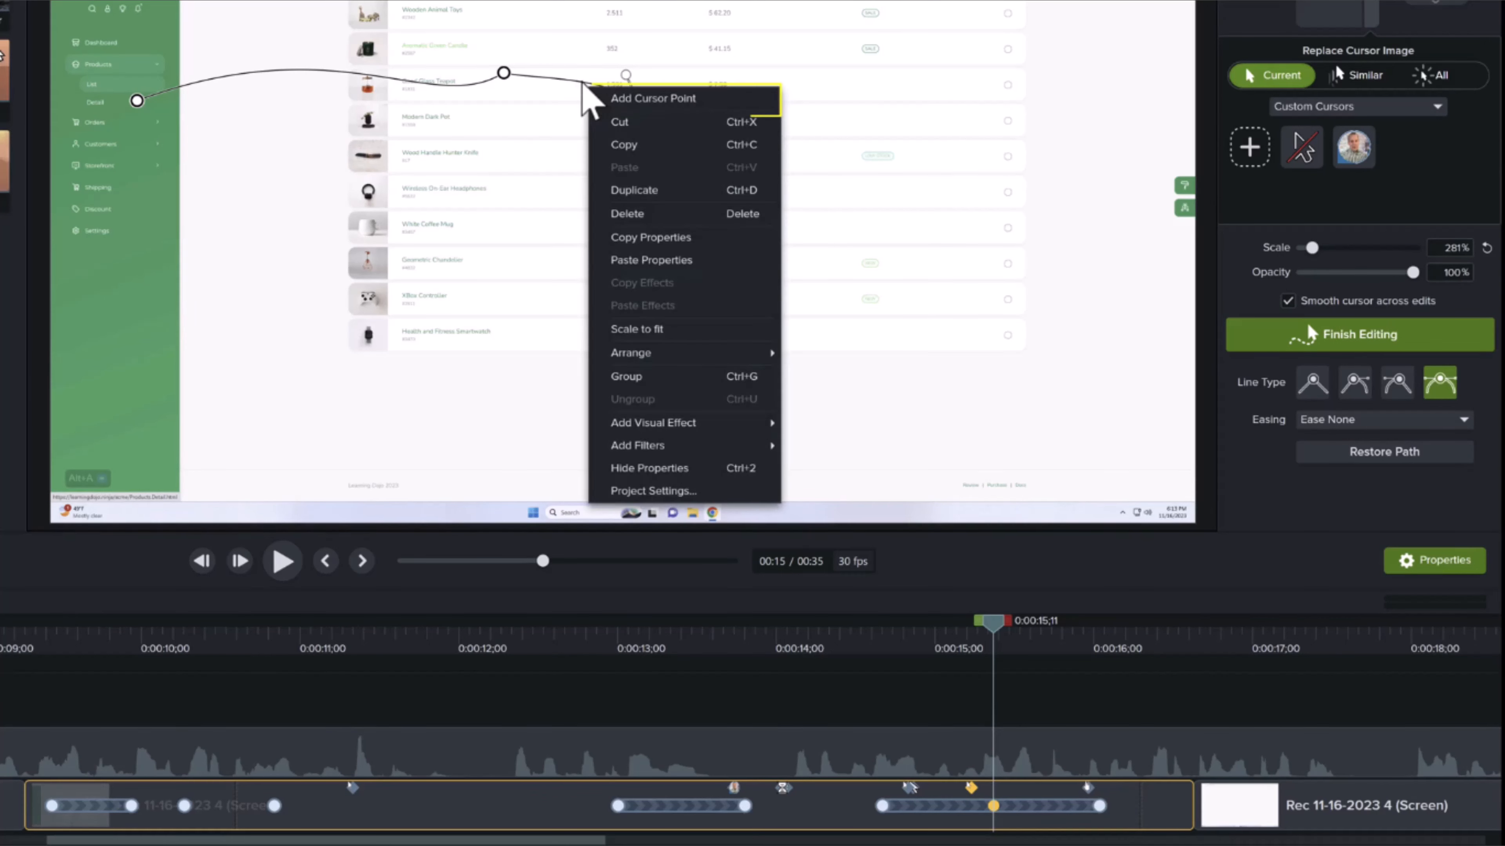
click(652, 98)
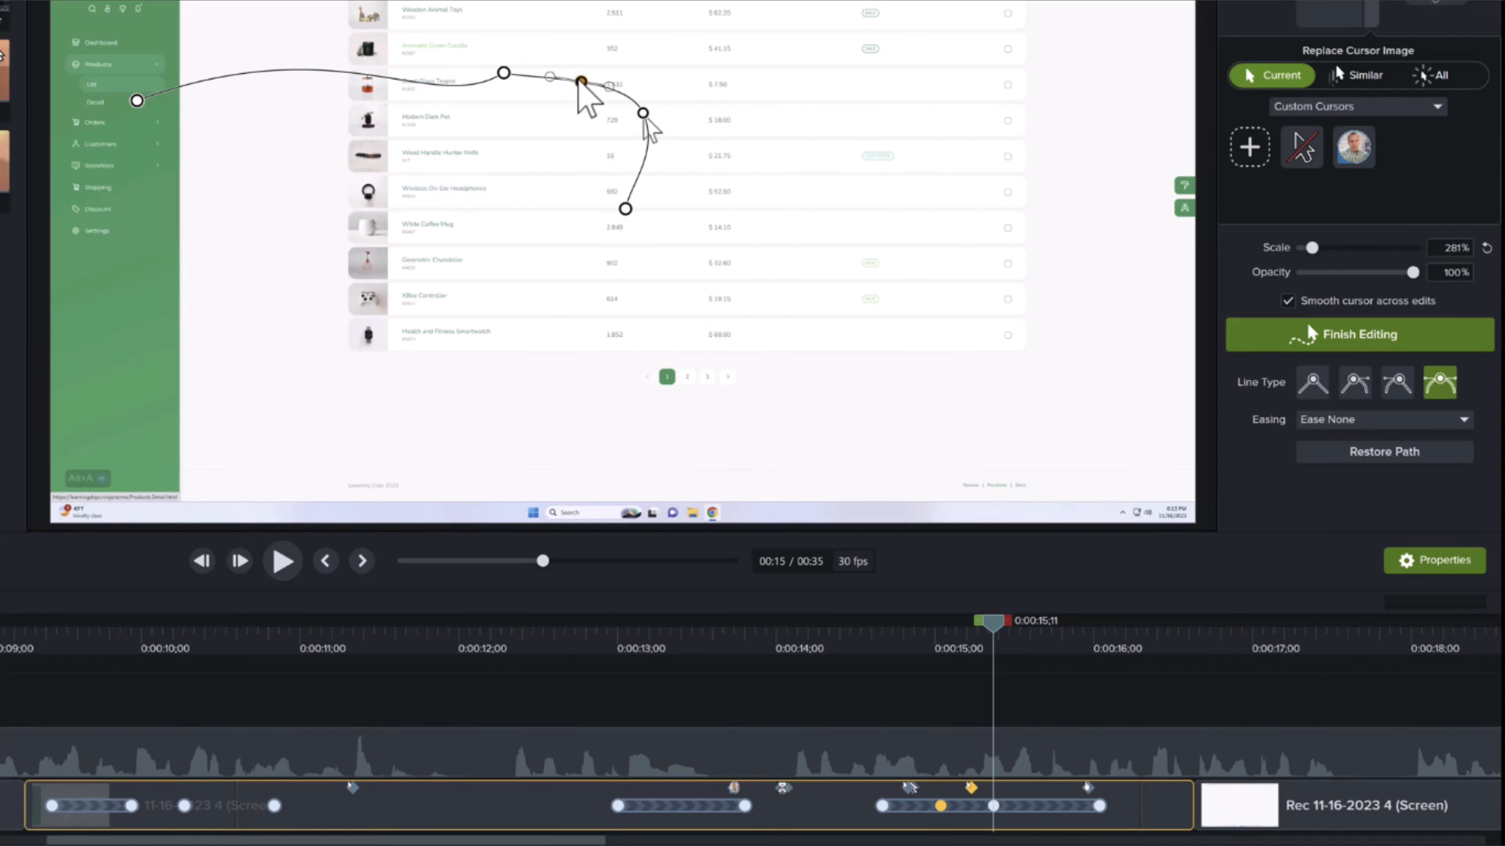
drag(581, 83, 590, 32)
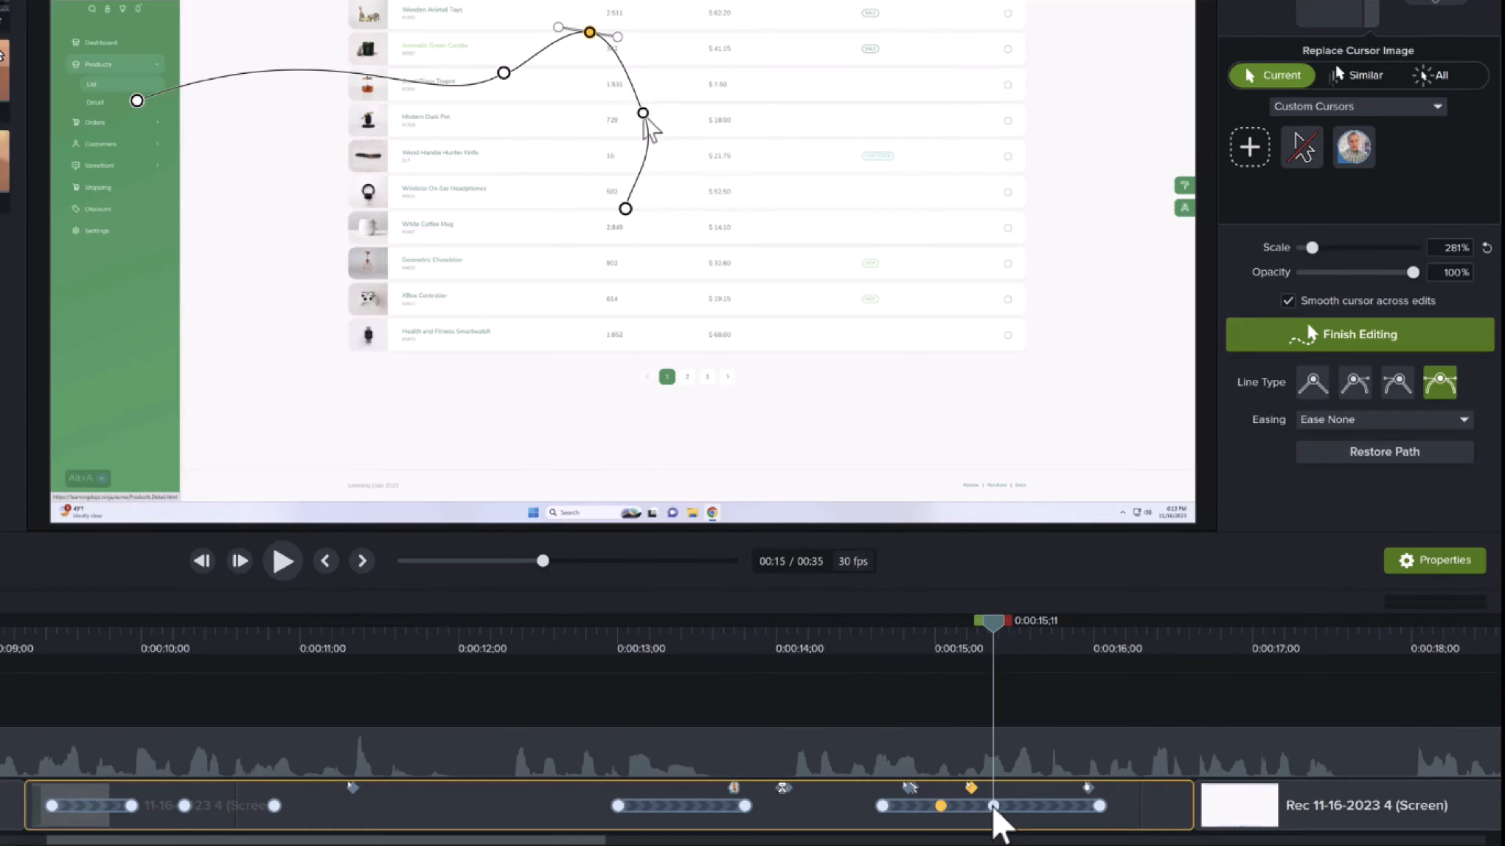
drag(993, 807, 1015, 807)
click(946, 806)
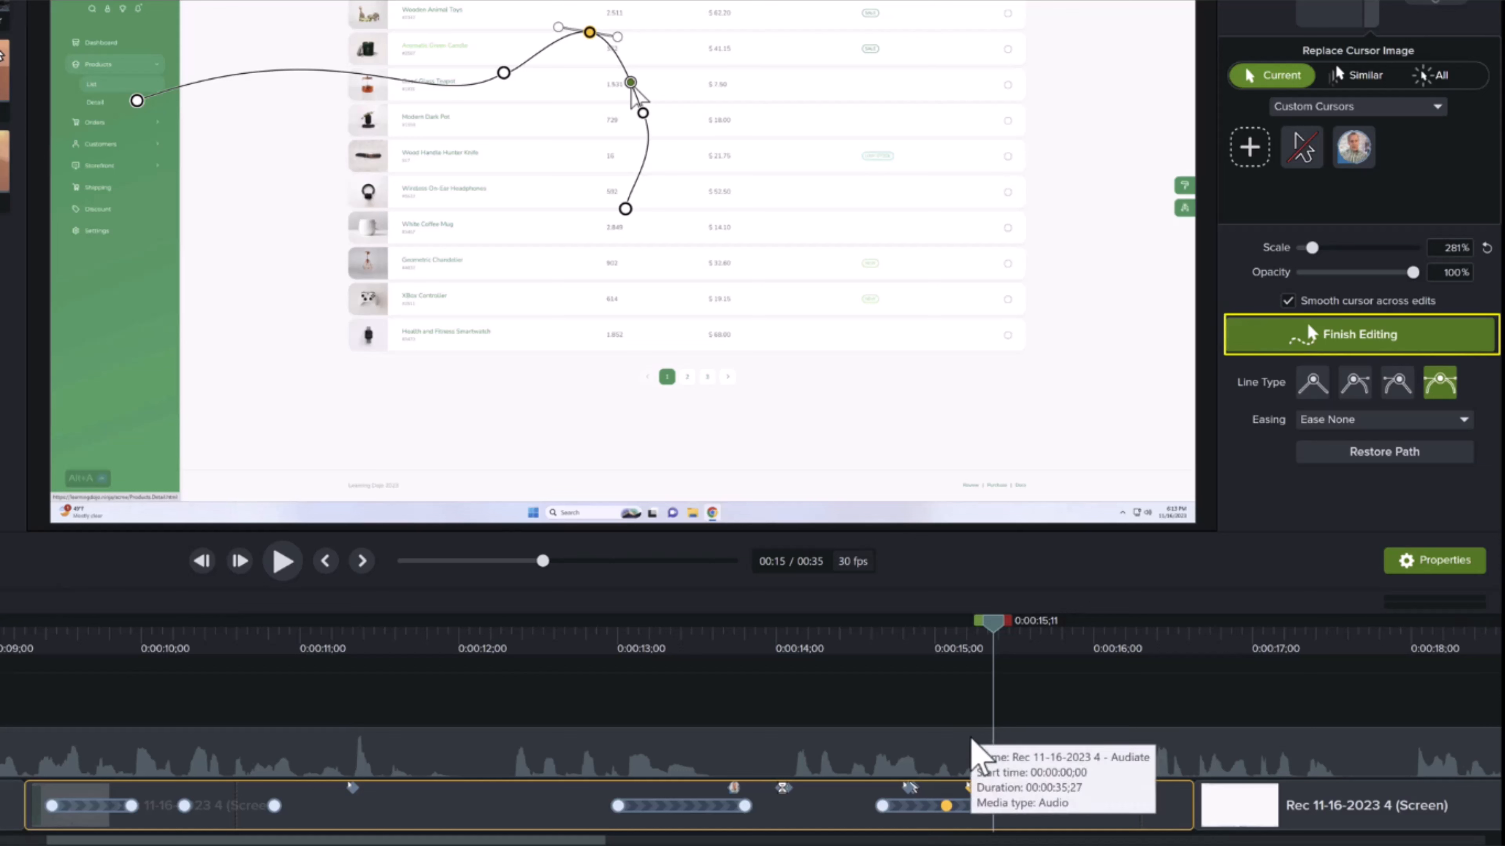
Finish editing the cursor path
click(1303, 335)
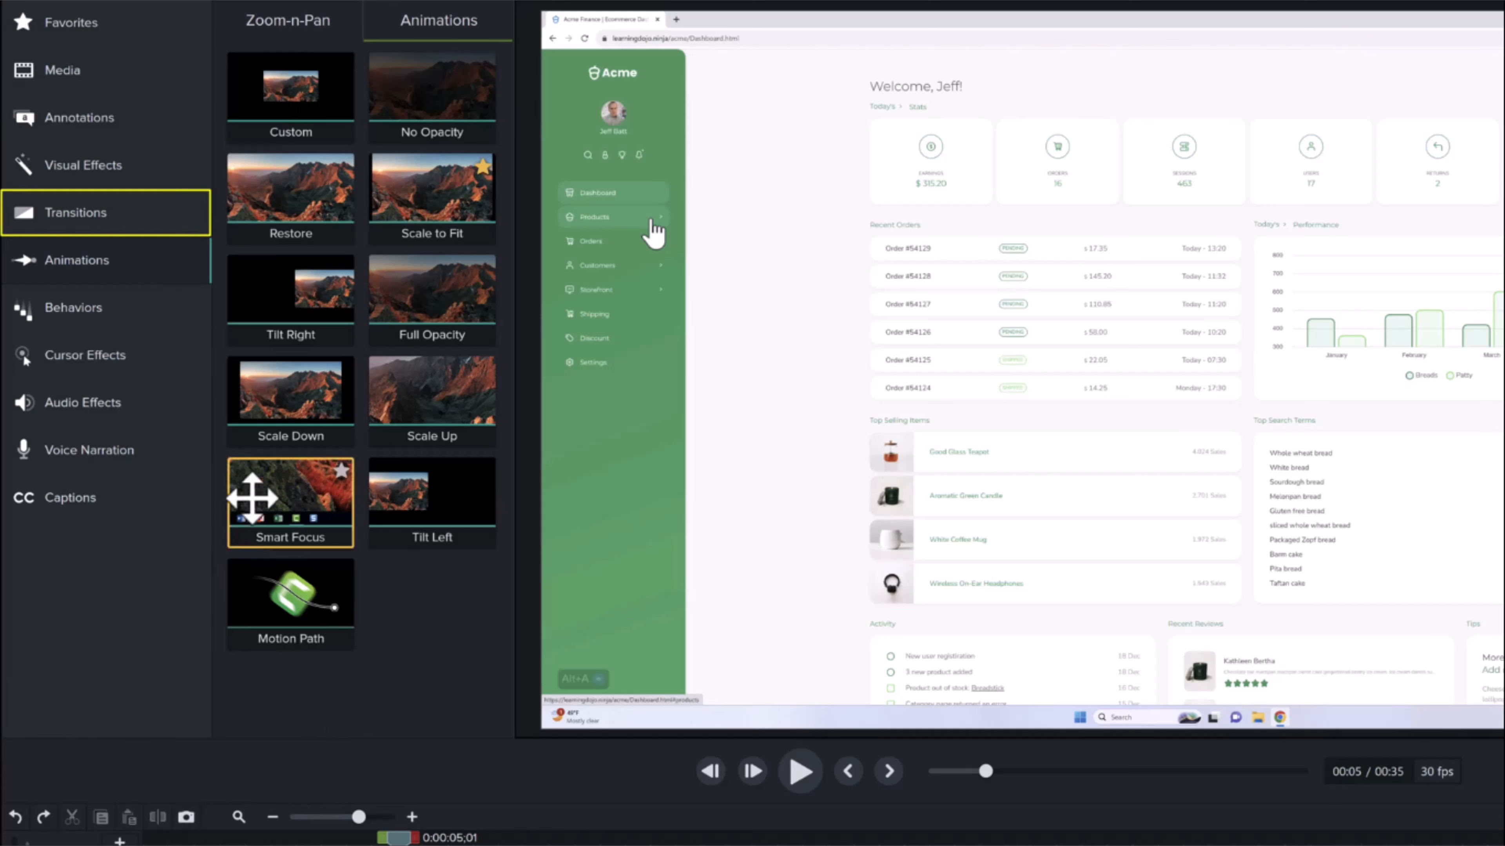
Search the transitions of all types for "Fade" and add the Fade transition to the second screen recording clip on Track 1
click(155, 232)
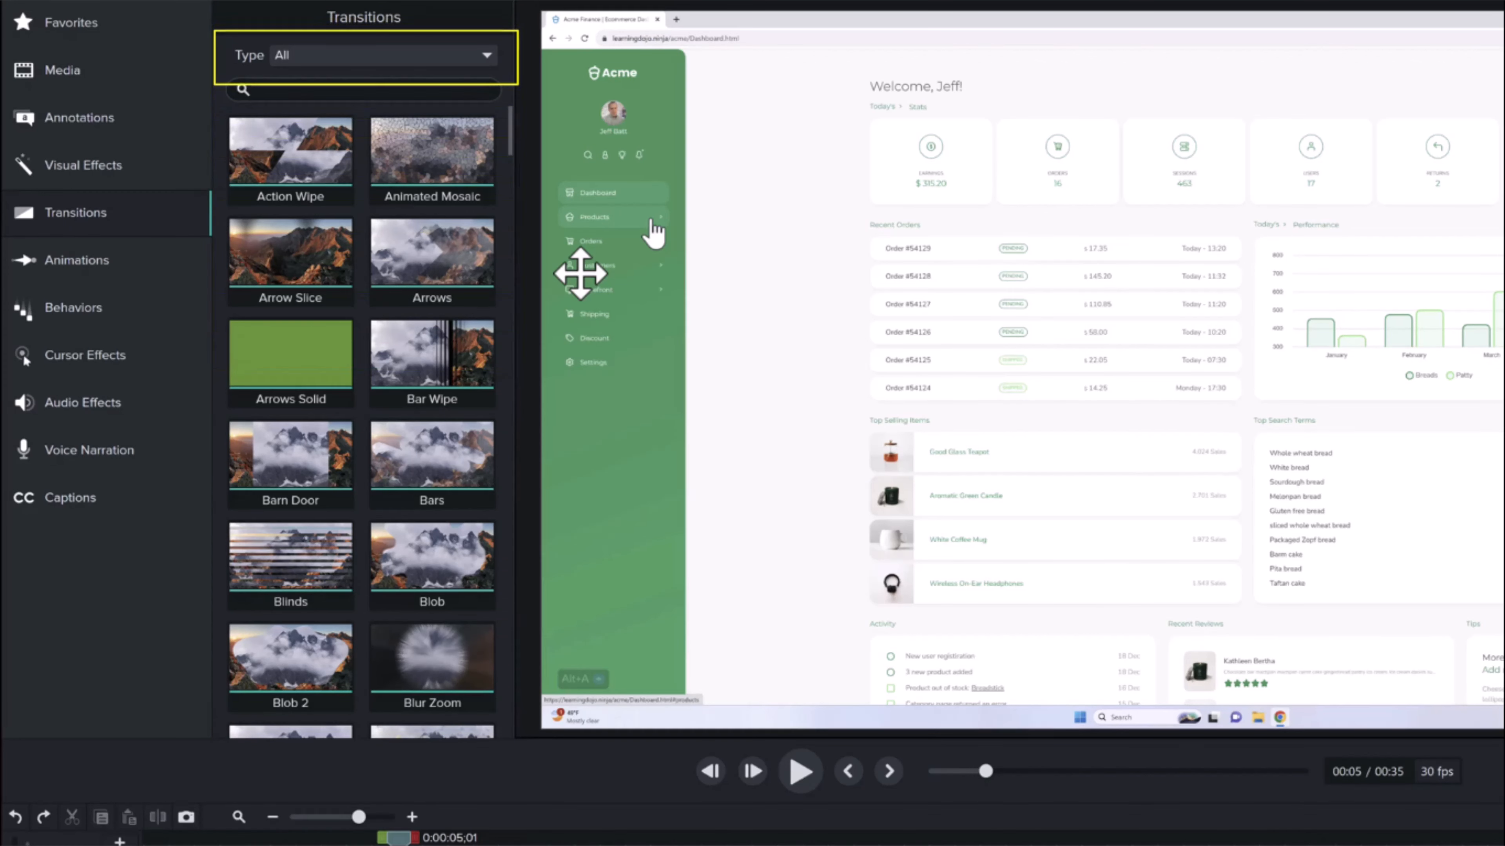
click(484, 58)
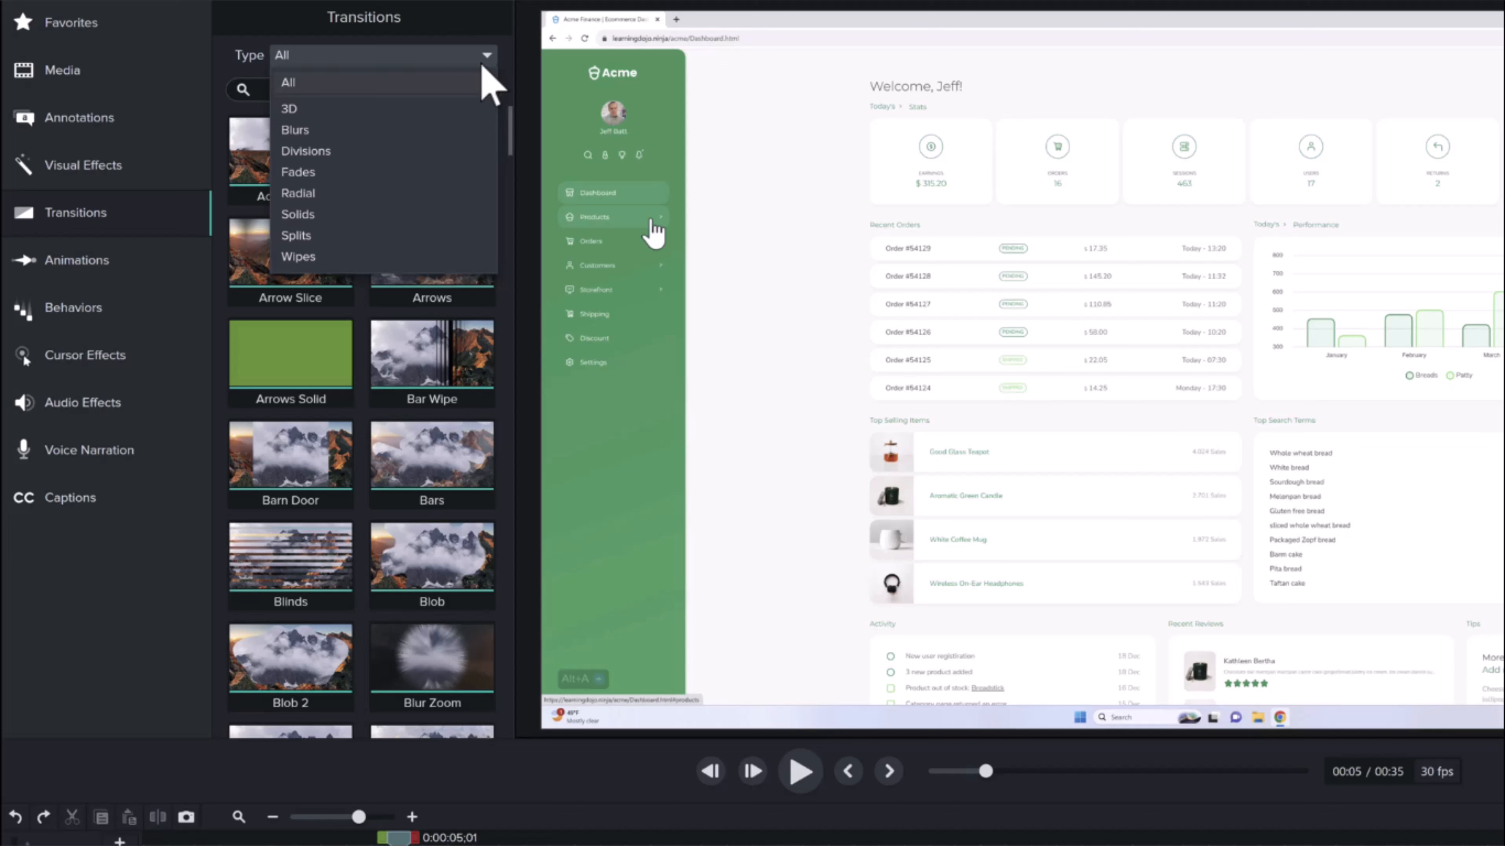
click(483, 67)
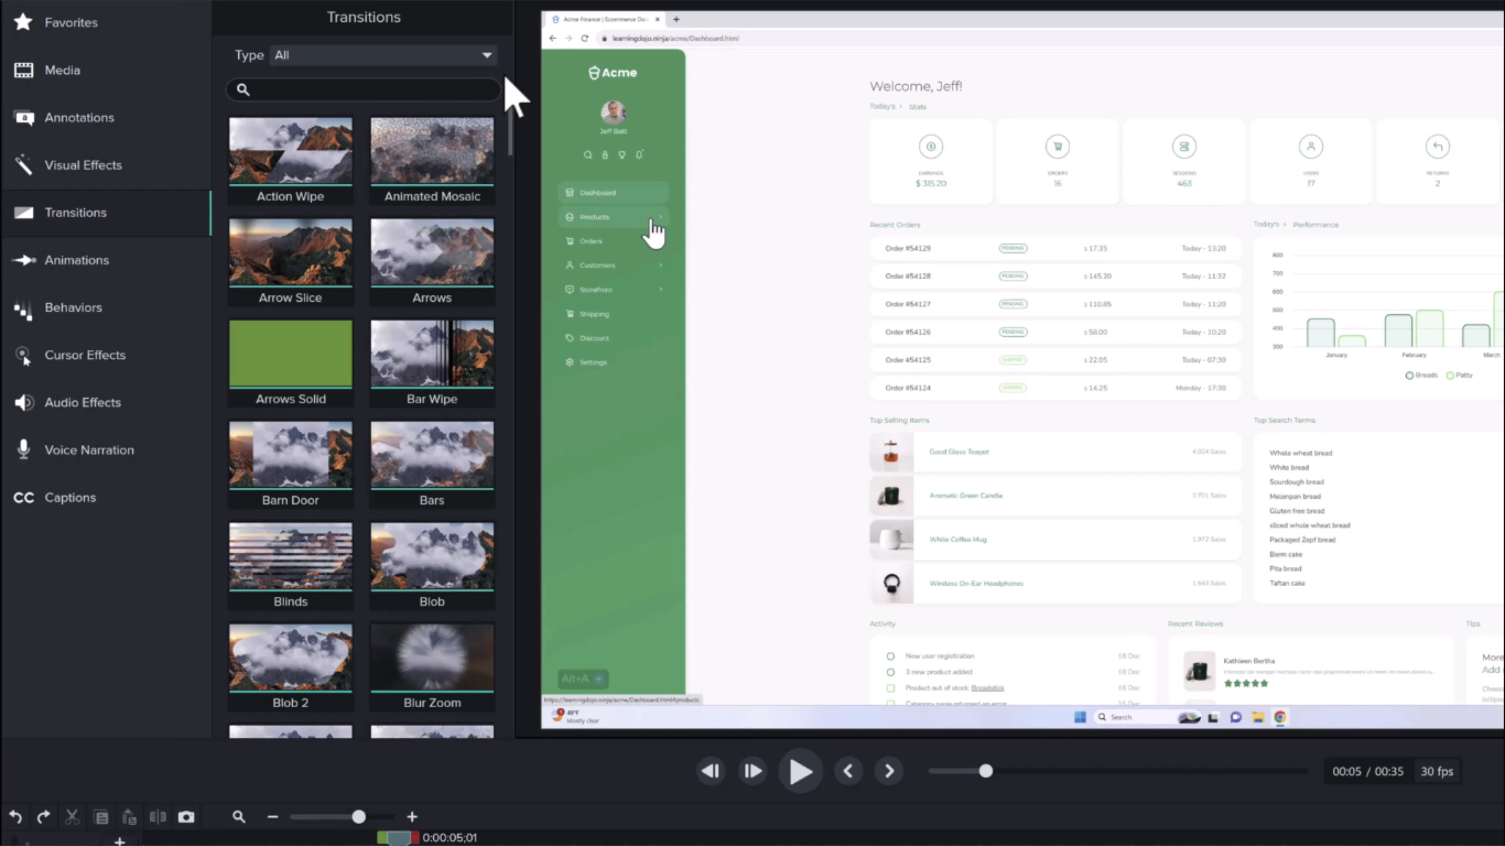
click(462, 89)
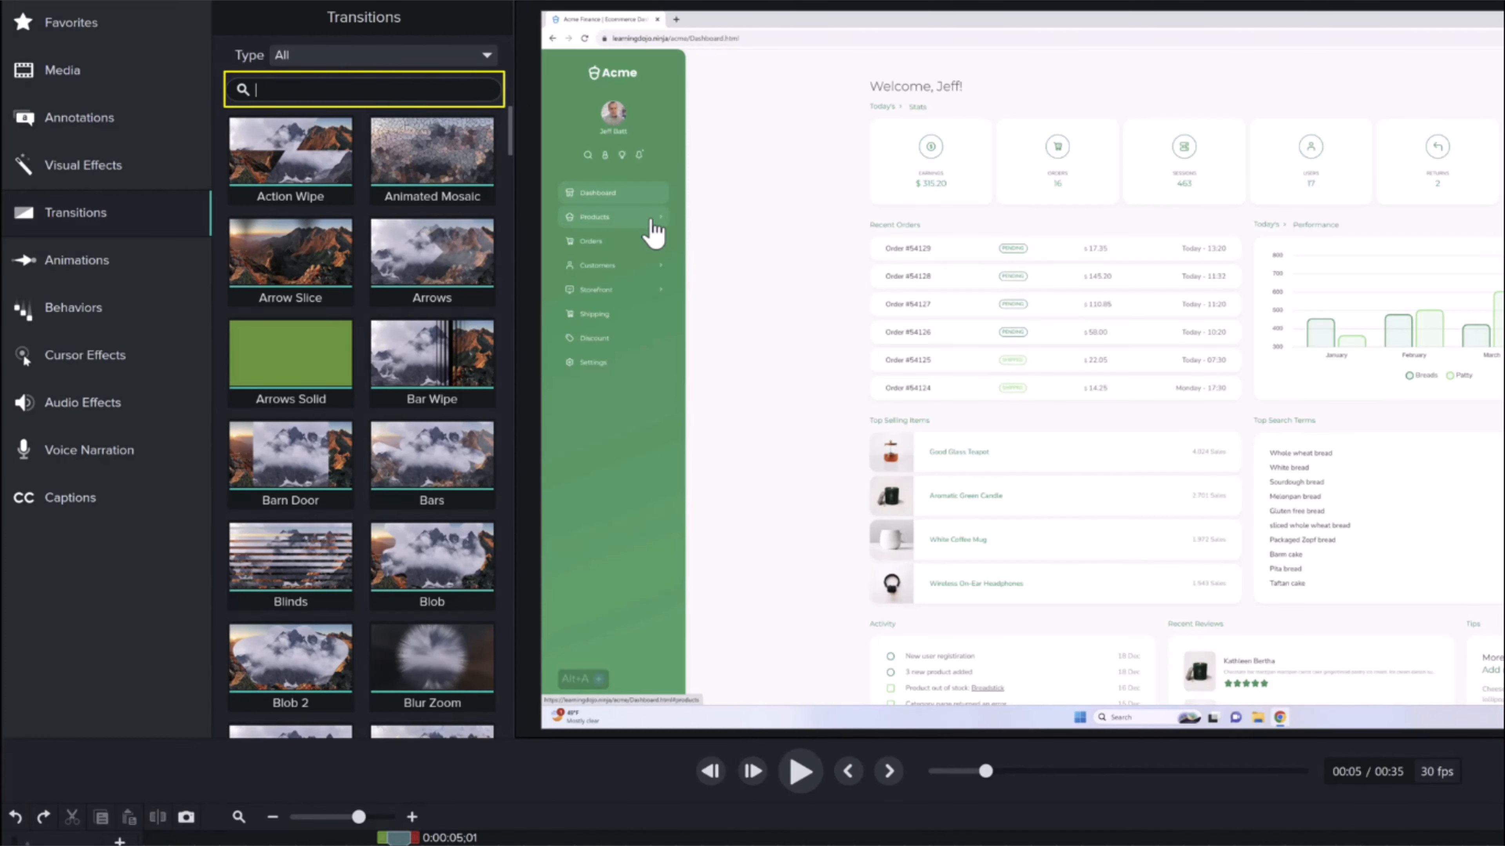
text(Fade)
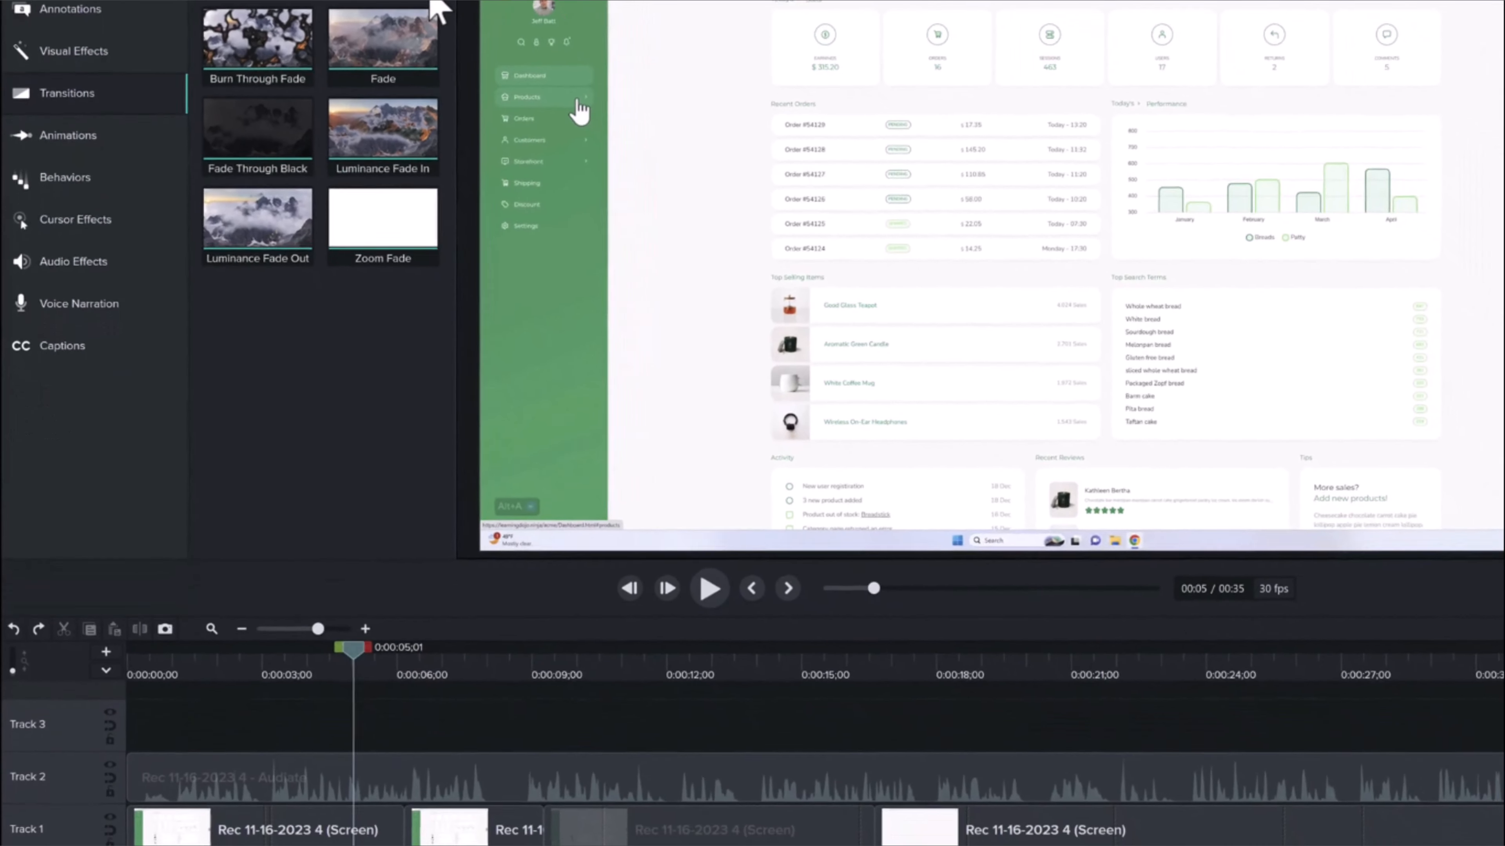
drag(395, 44, 356, 787)
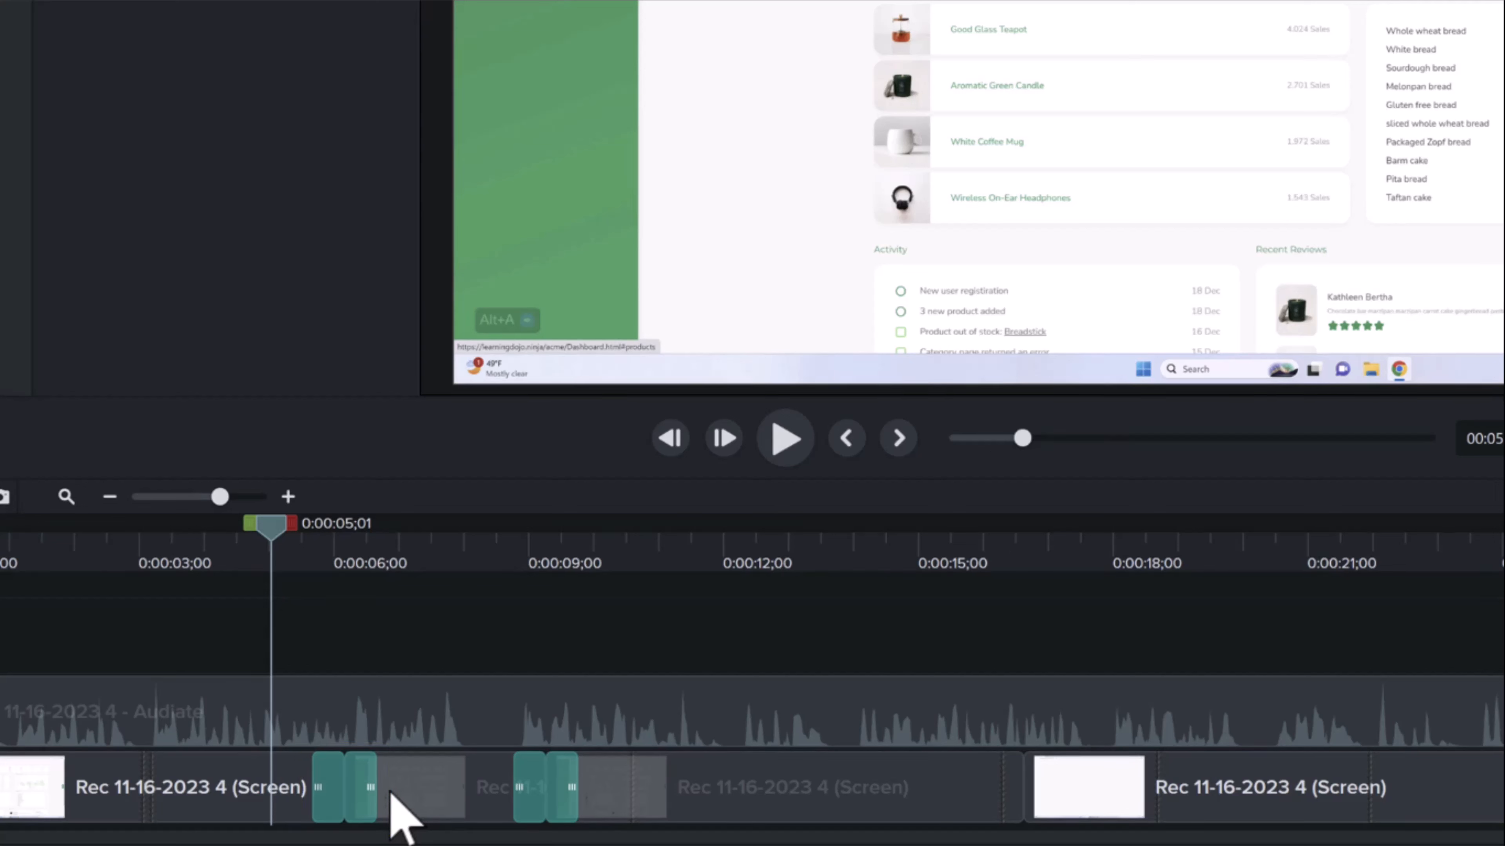
Adjust the length of the Fade transition at the clip's start and scrub the timeline around it
drag(377, 790, 368, 793)
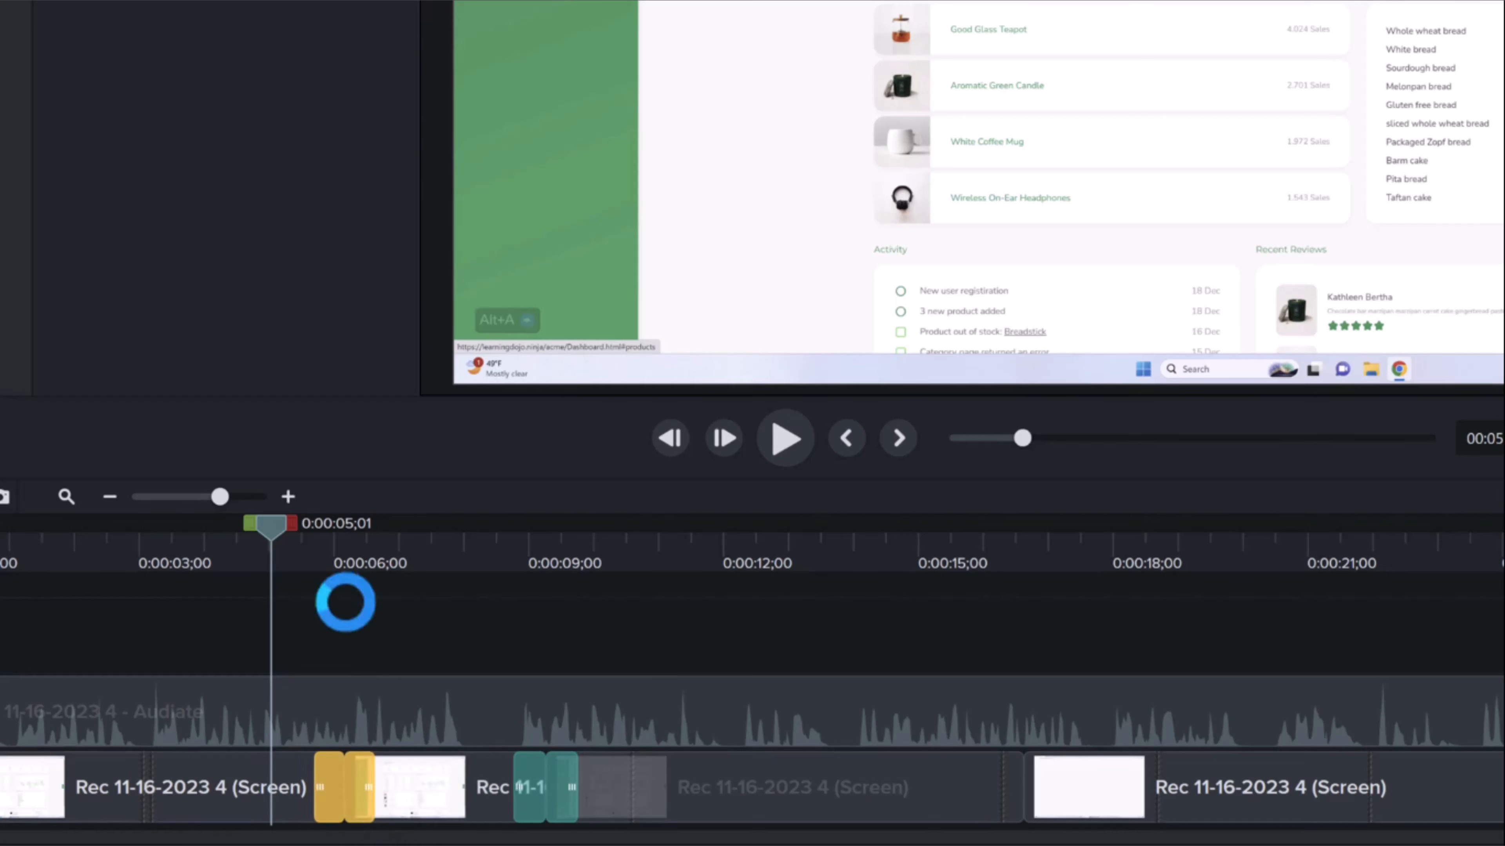
click(303, 560)
mouse_move(303, 560)
mouse_down()
mouse_move(384, 569)
mouse_move(296, 578)
mouse_up()
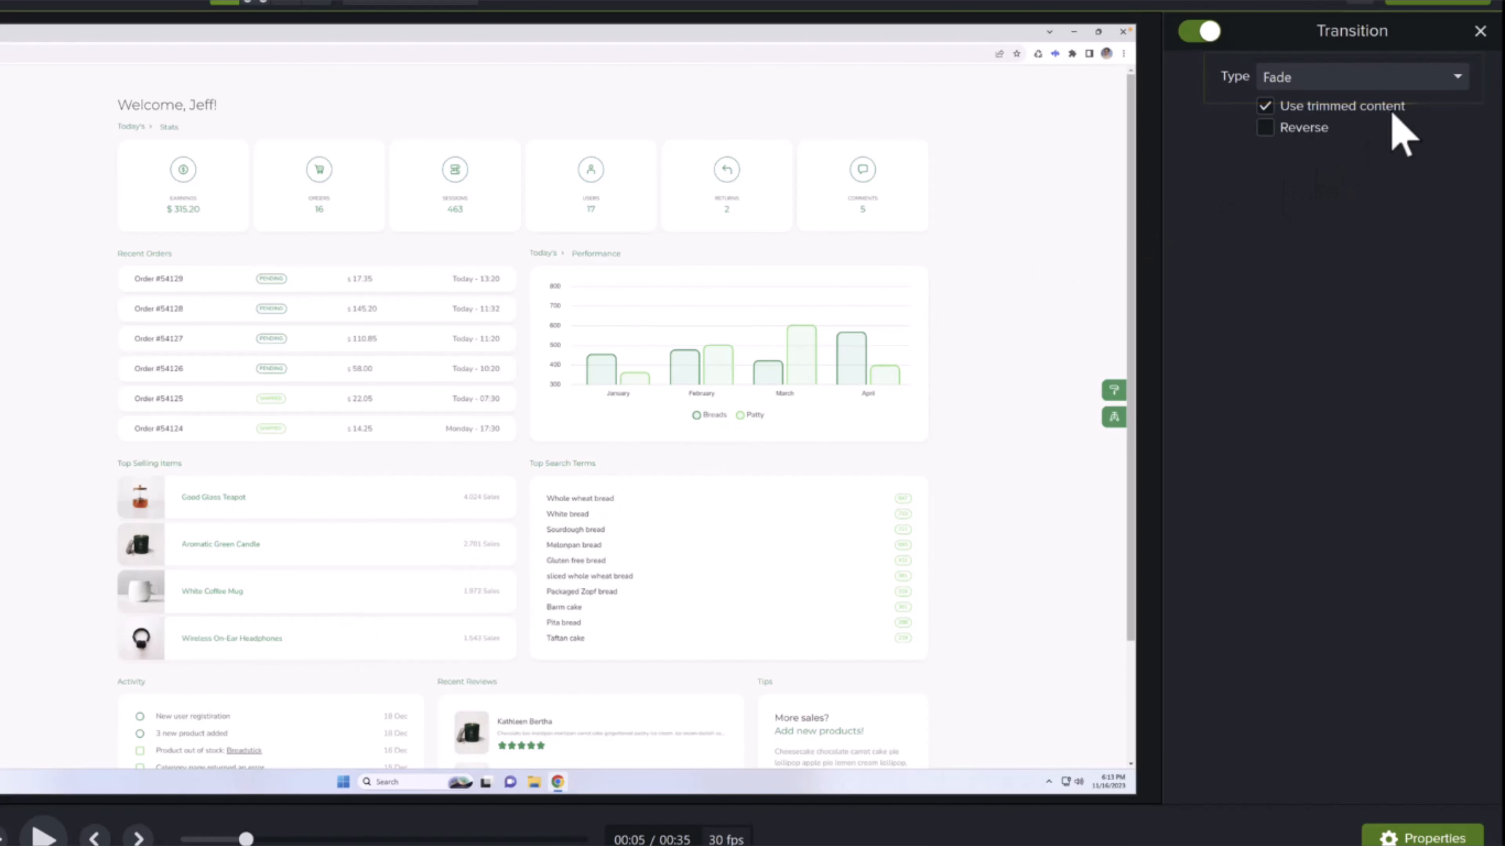
Look through the transition types for the first Fade and try its Reverse option on and off
click(1428, 76)
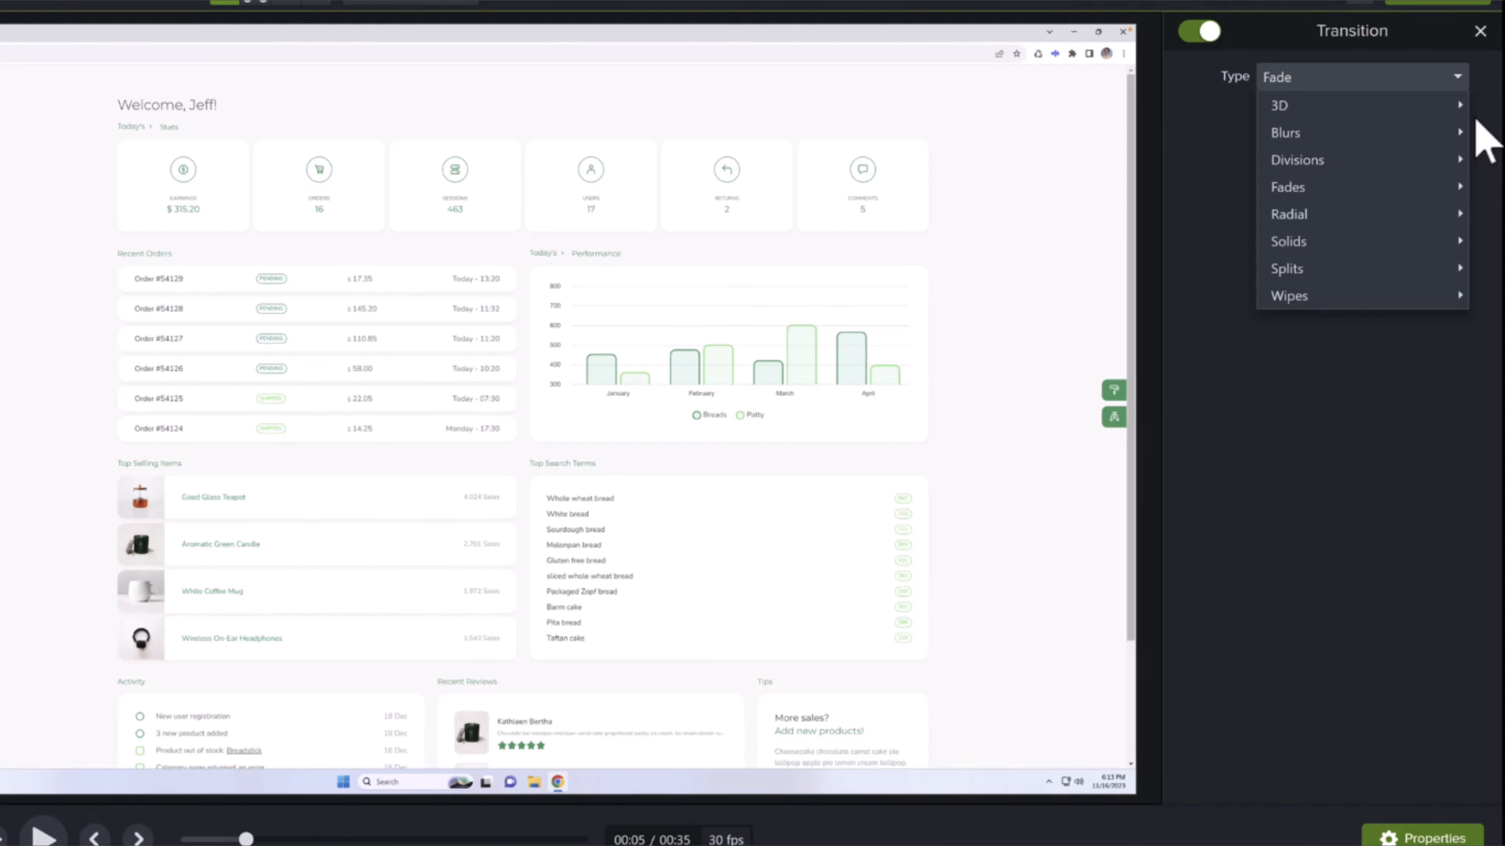
click(1475, 121)
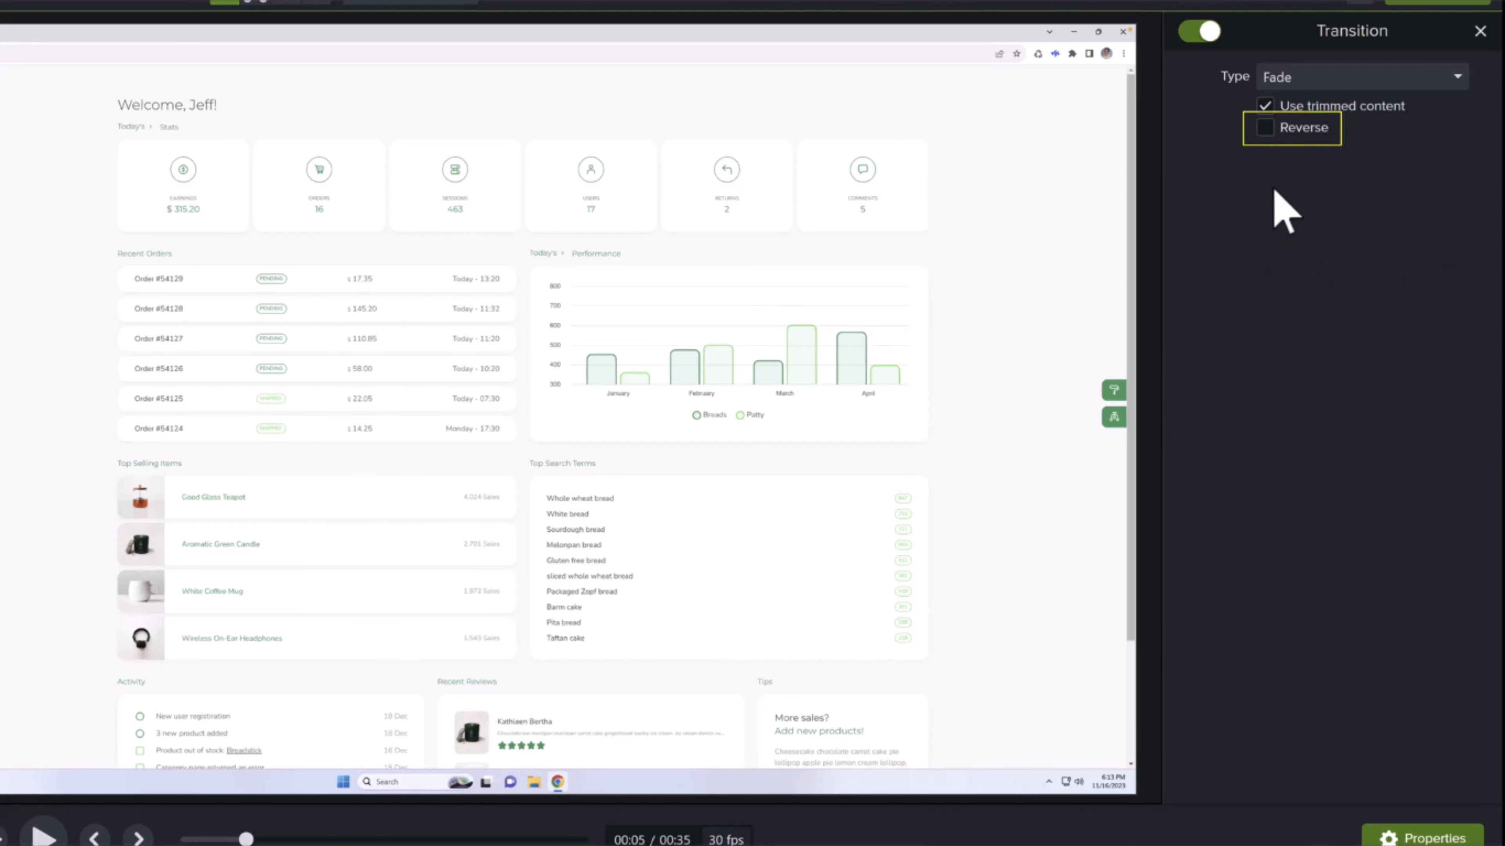
click(1269, 131)
click(1267, 134)
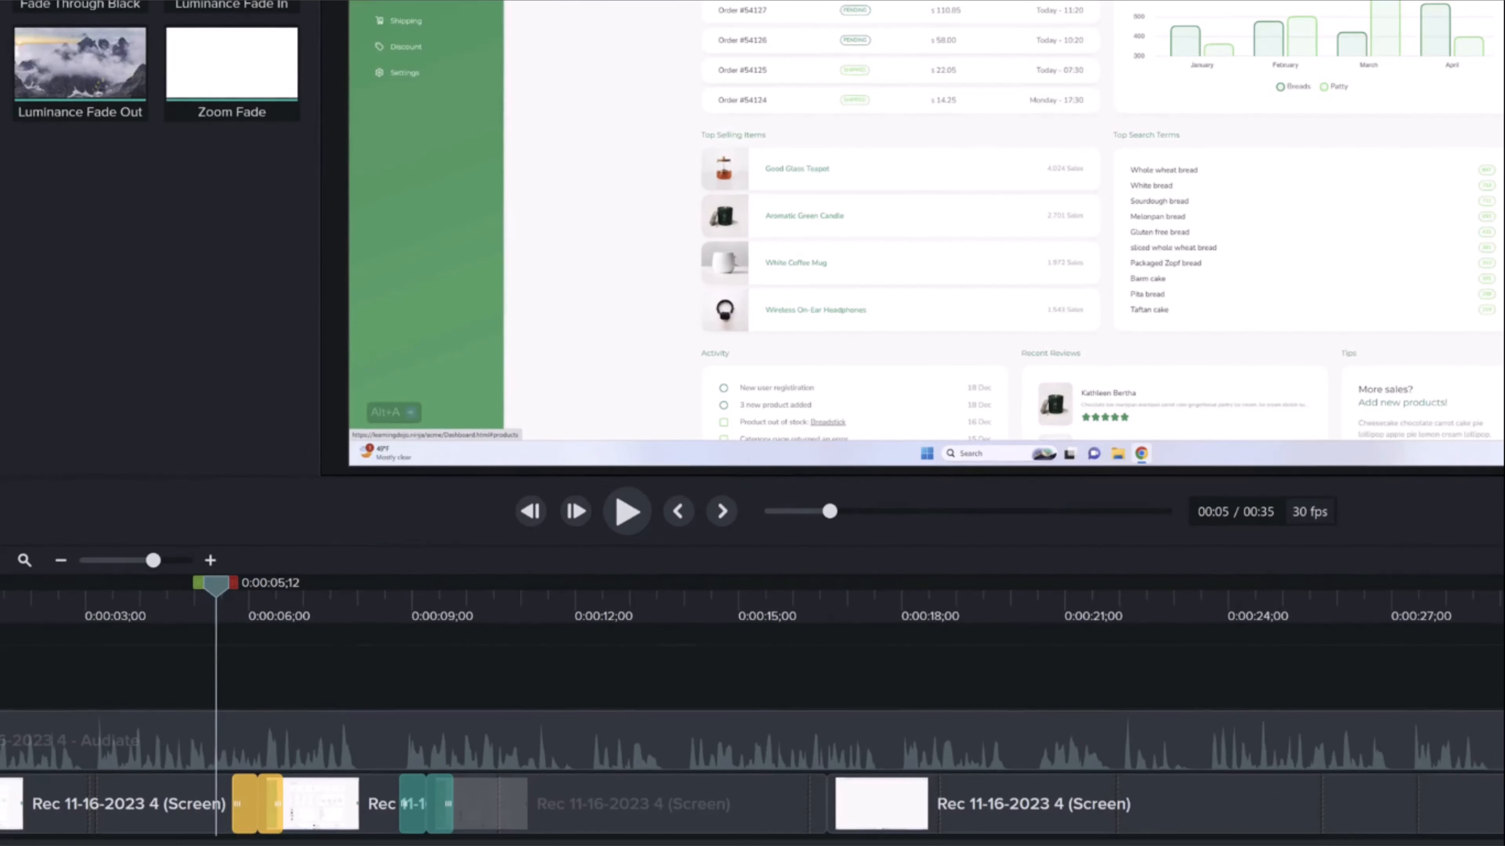
Check the type choices of the second Fade transition and apply the default transition to the screen recording clip
click(449, 818)
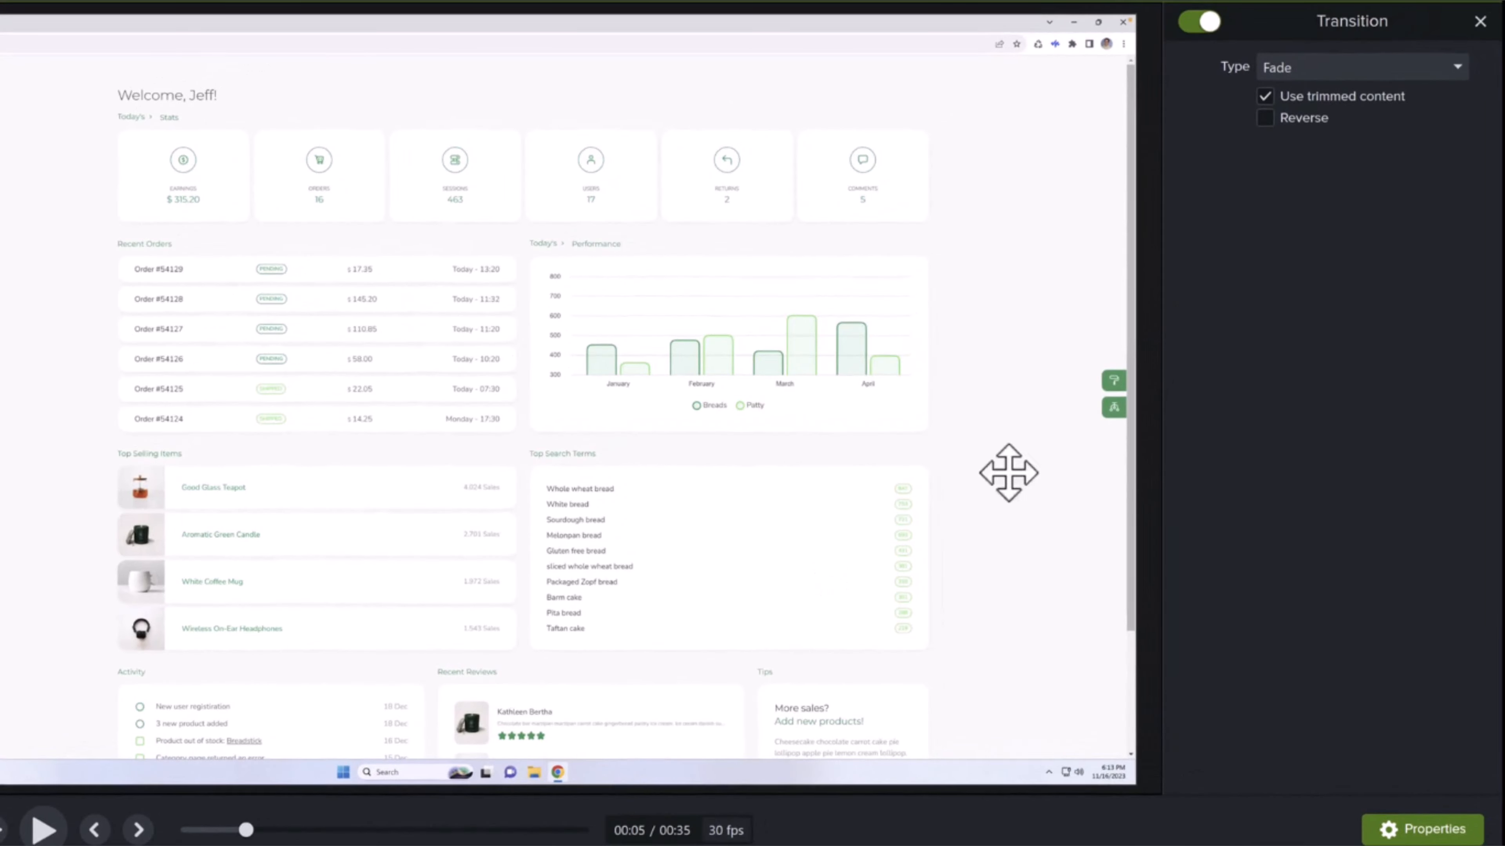
click(1413, 66)
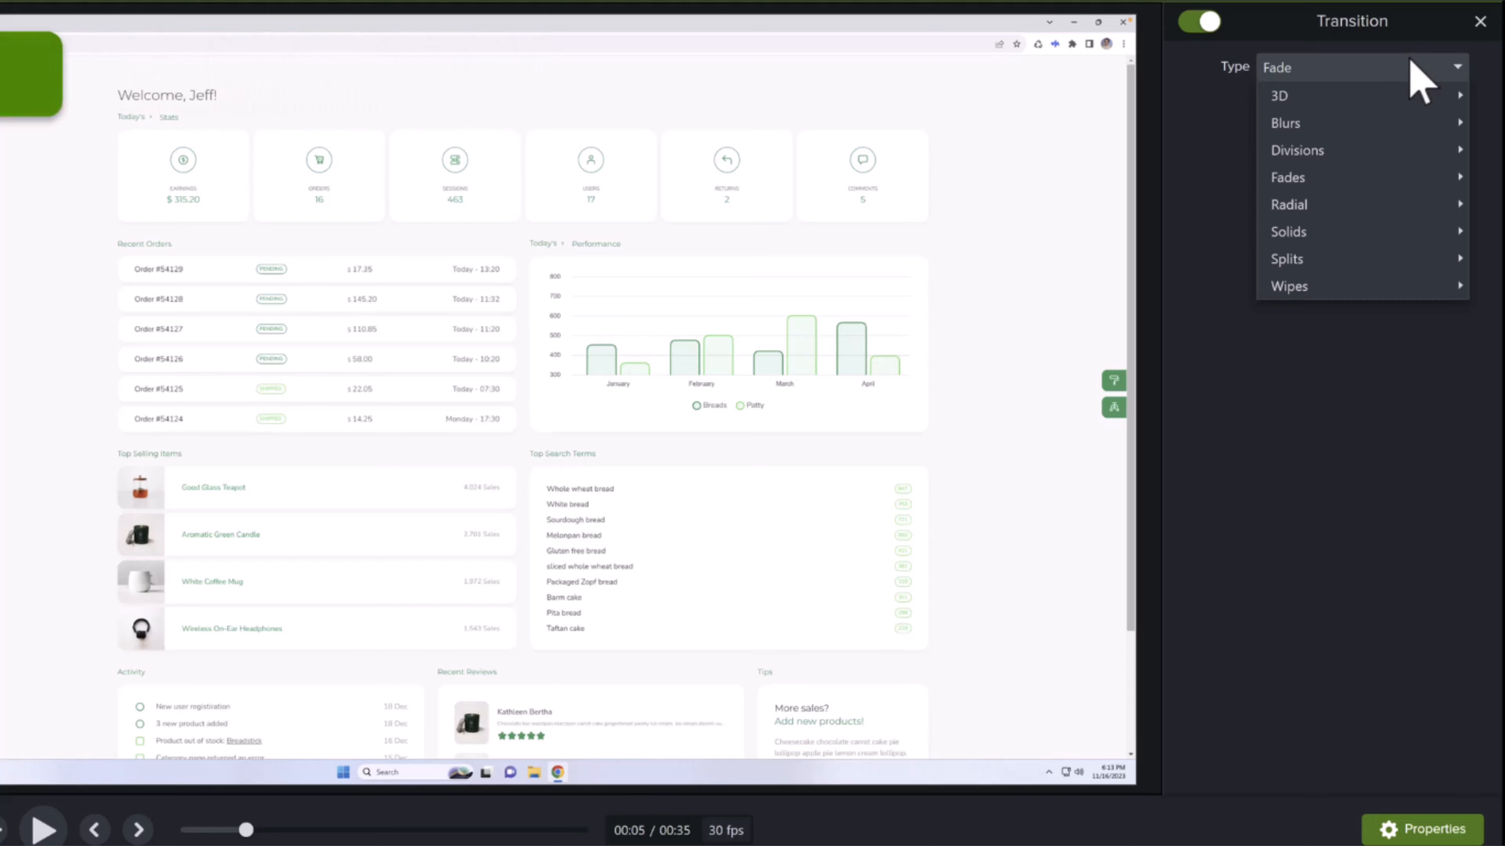
click(1411, 59)
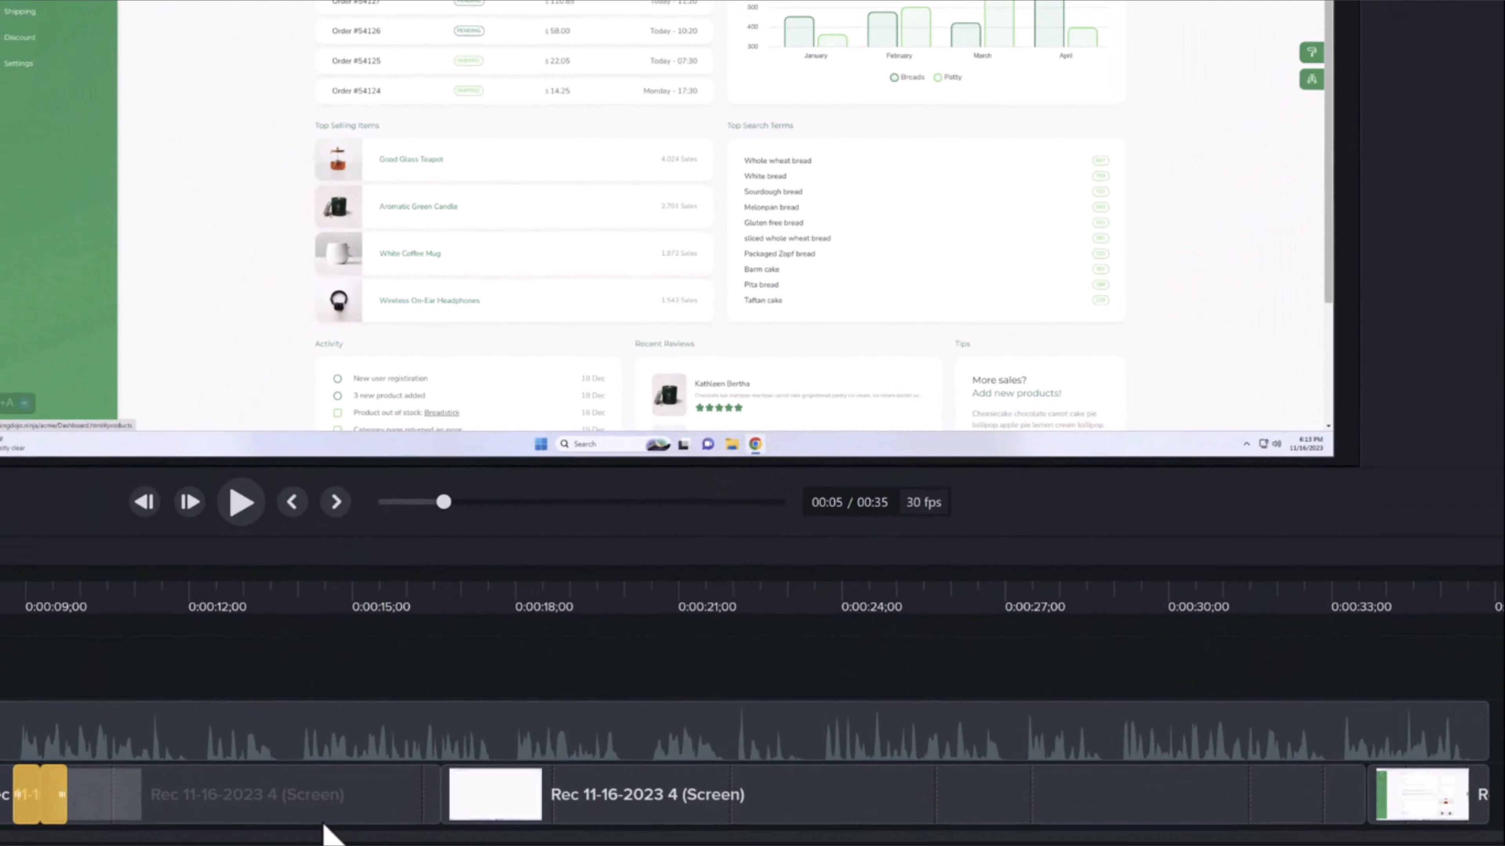
key(shift+t)
click(496, 816)
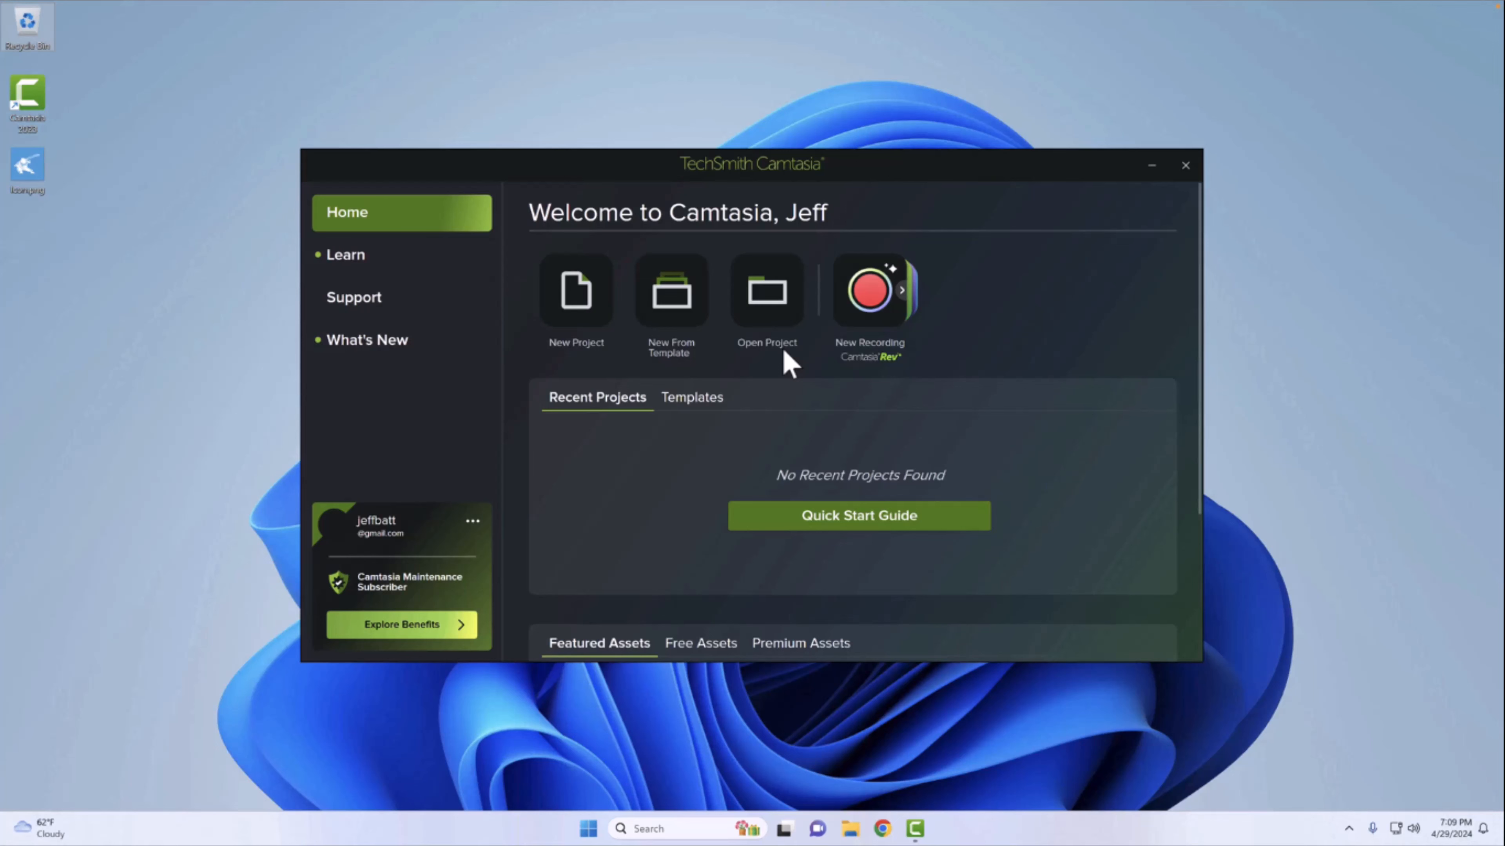
Create a new project and save it on the Desktop as "Animated Intro"
click(574, 297)
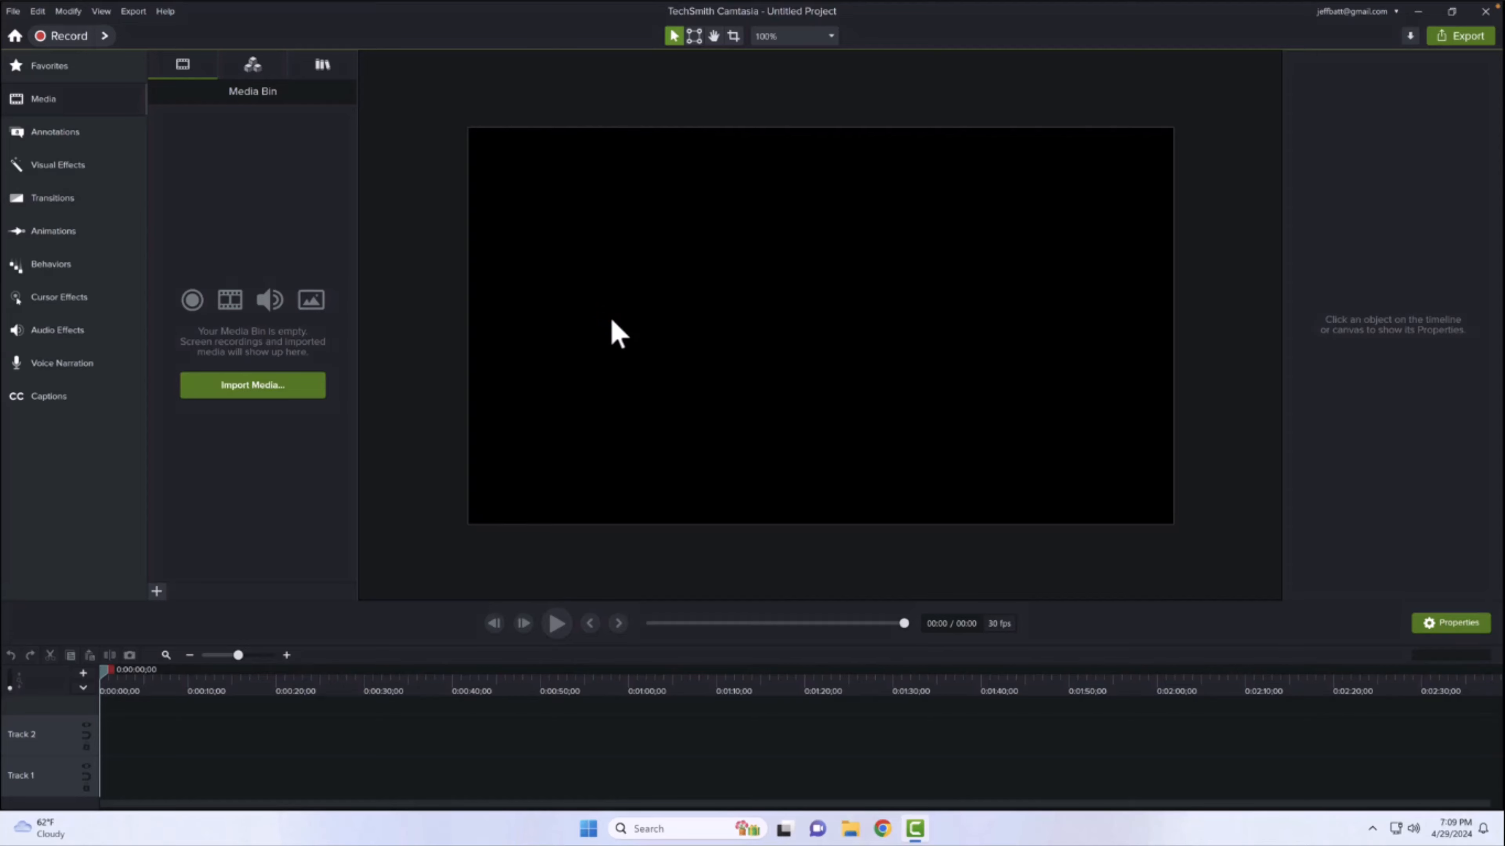
key(ctrl+s)
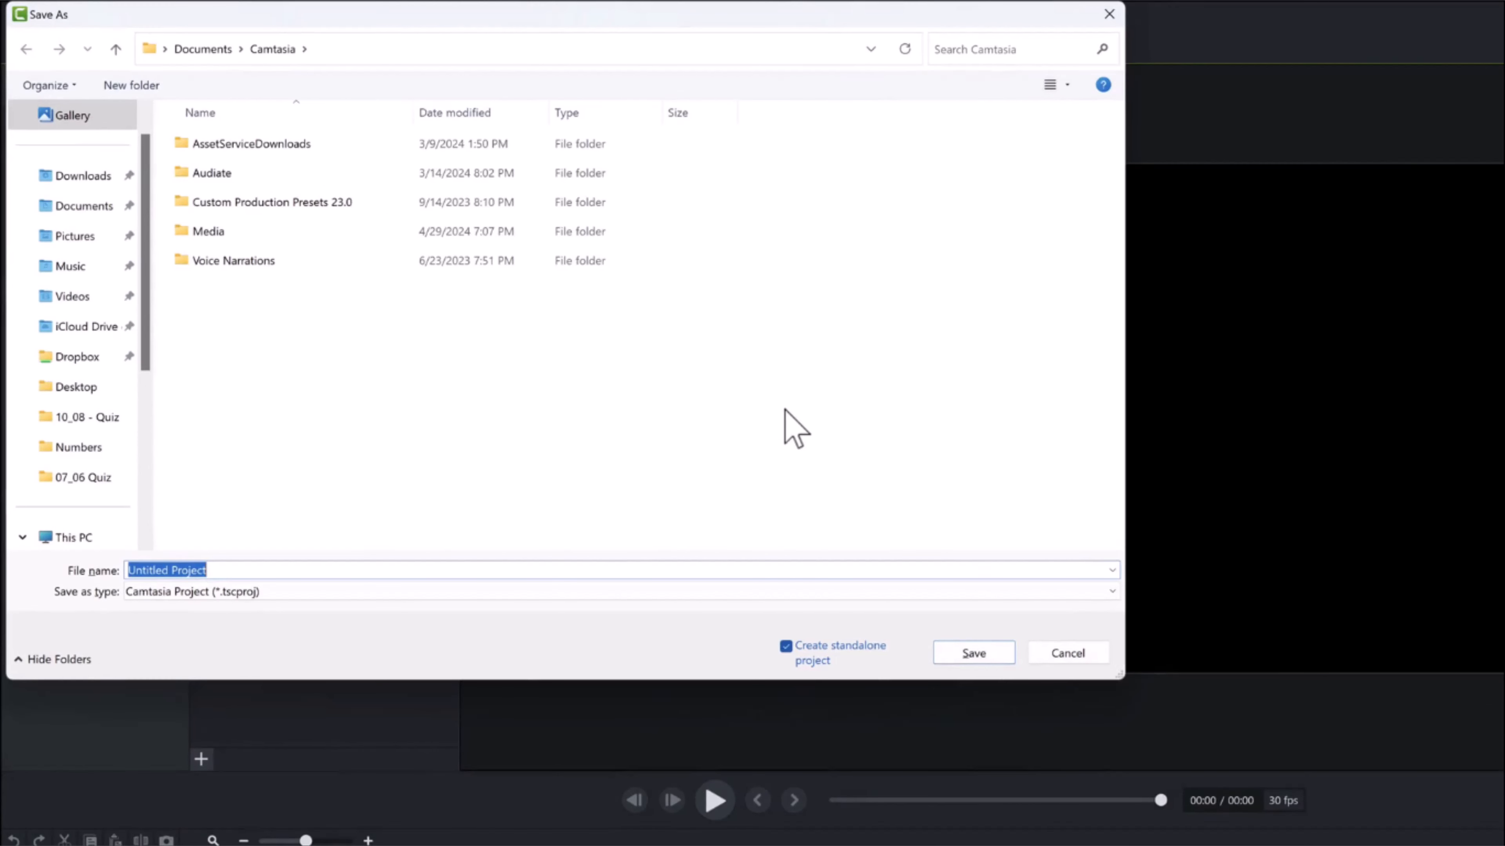
click(98, 388)
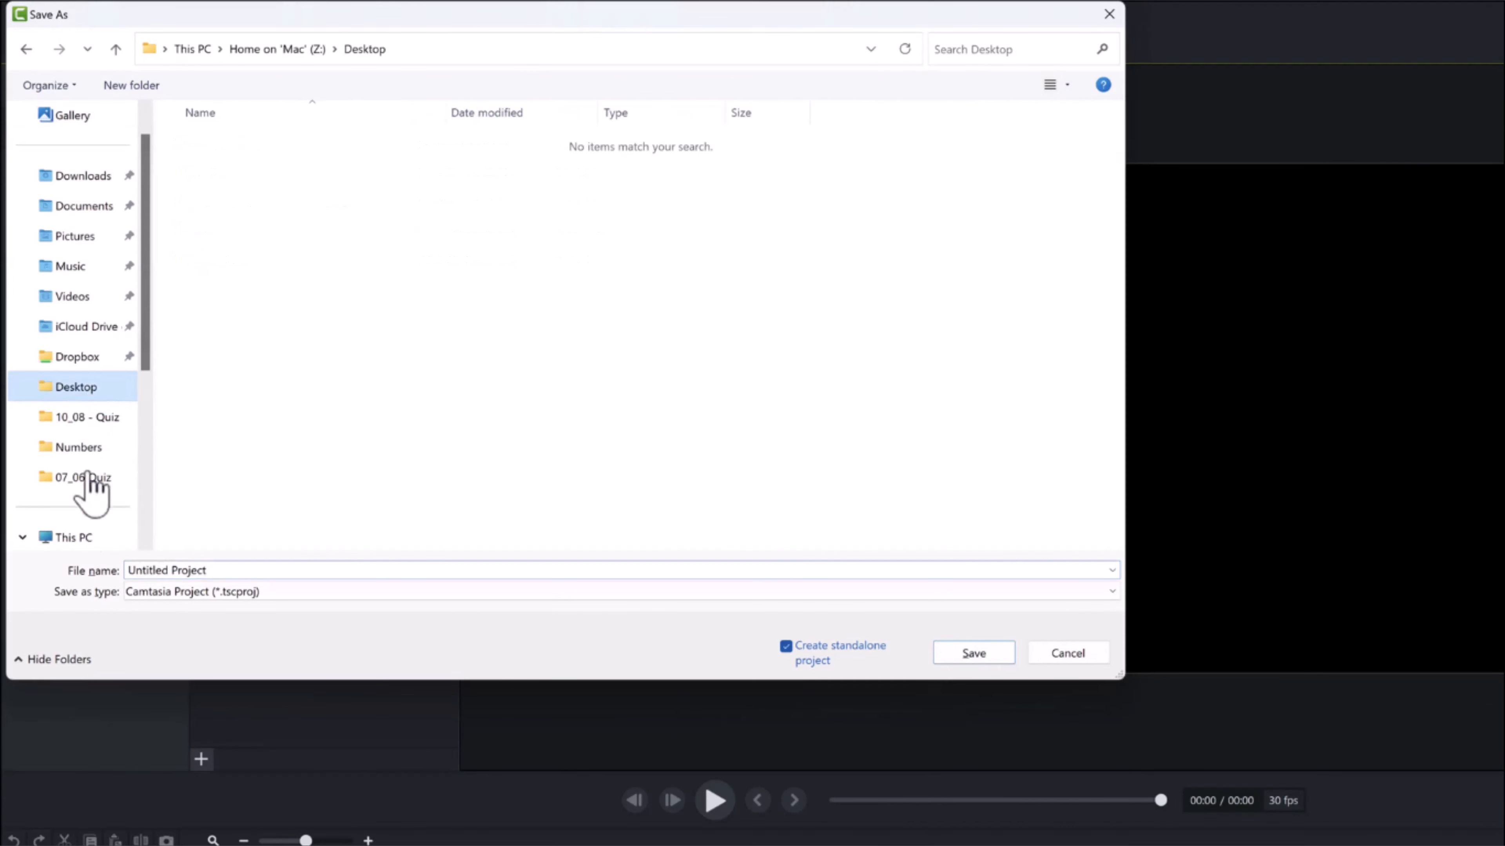
text(Animated Intro)
key(Return)
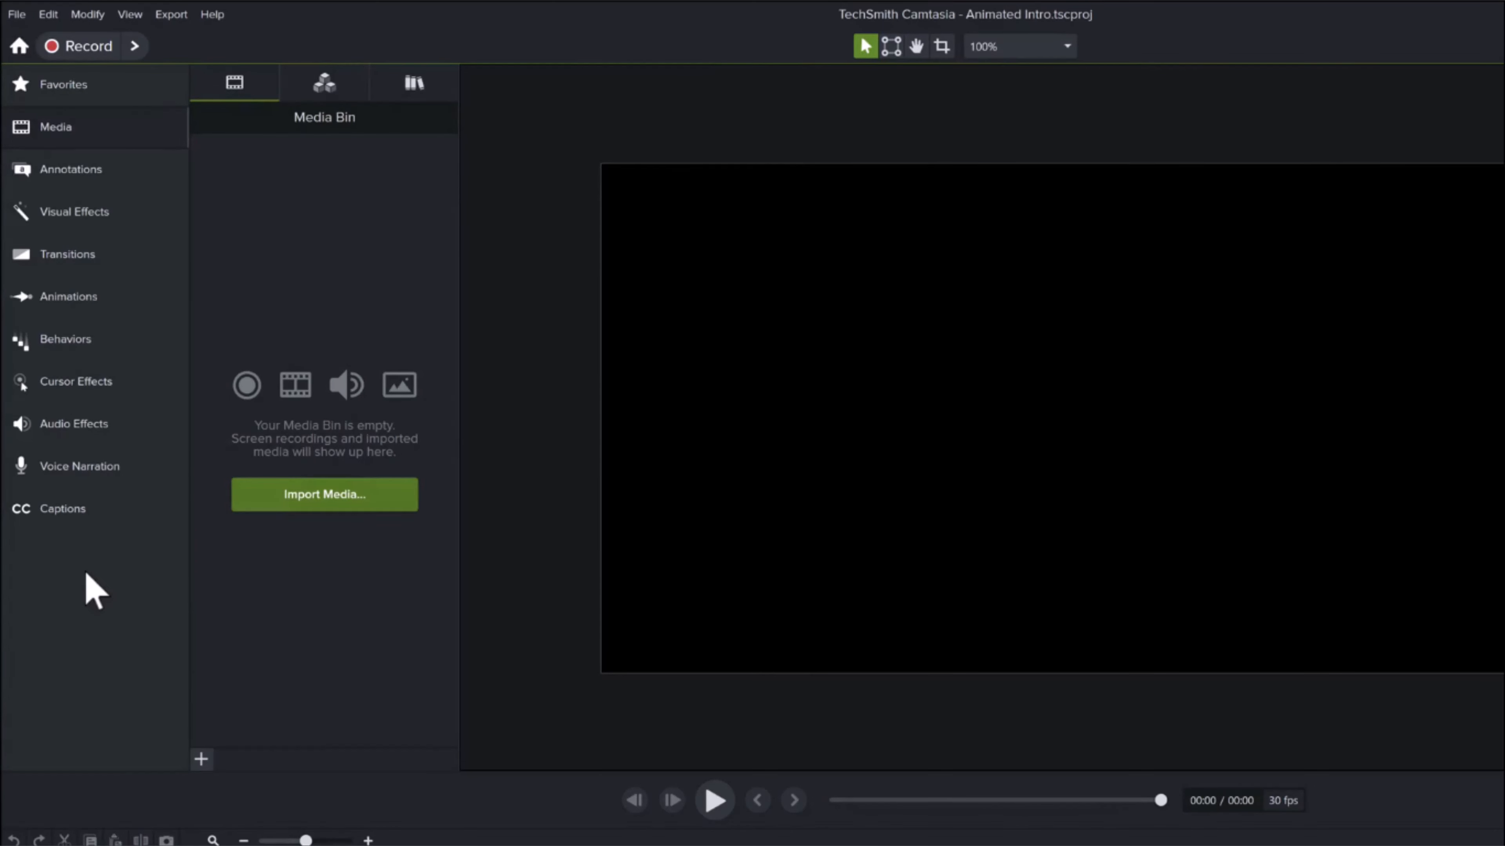
Add a solid white rectangle shape covering the whole canvas at the start of Track 1
click(89, 172)
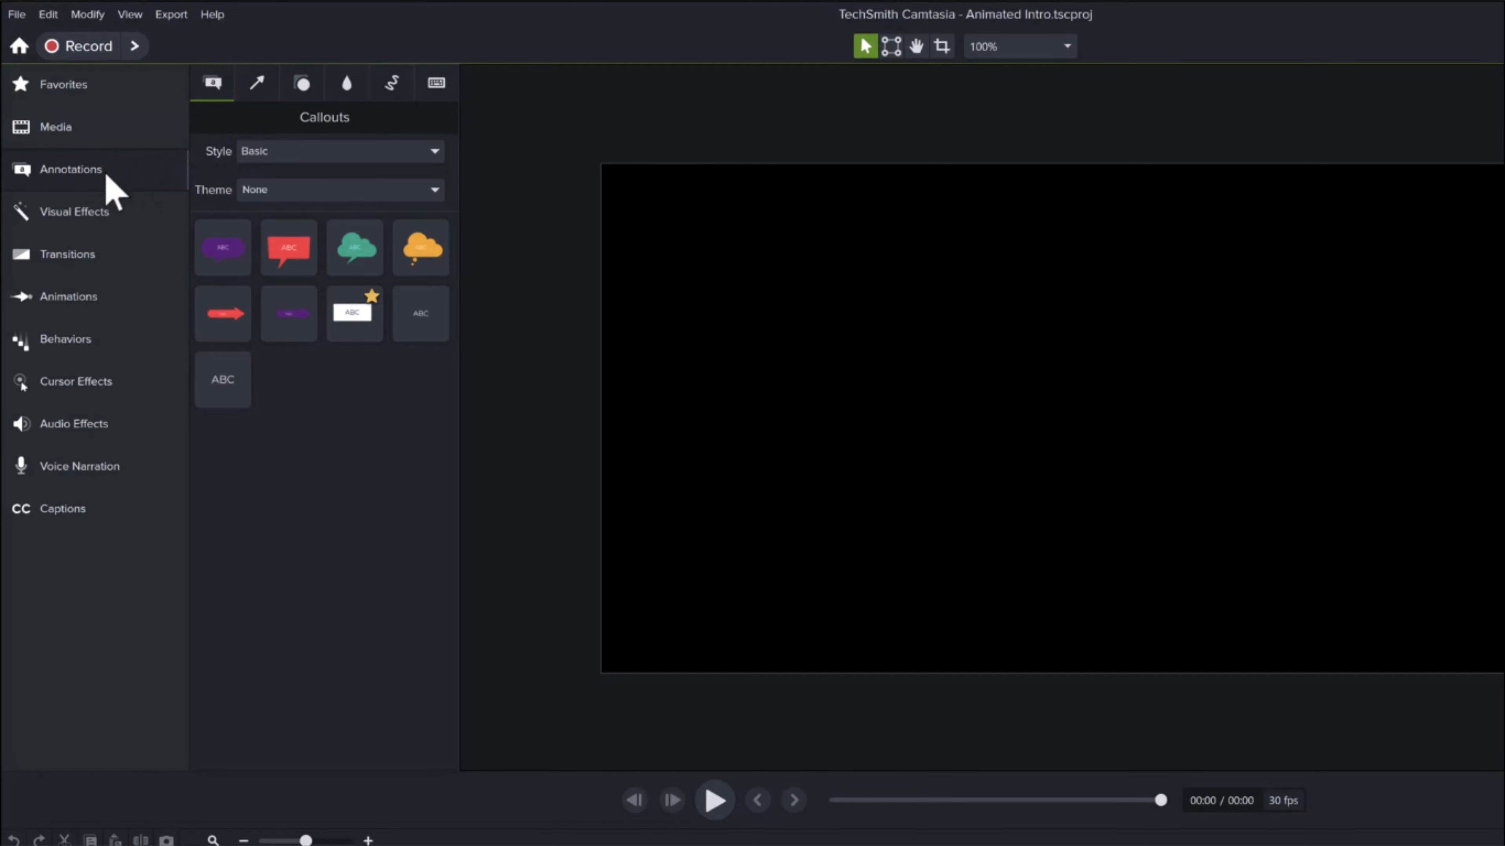
click(306, 85)
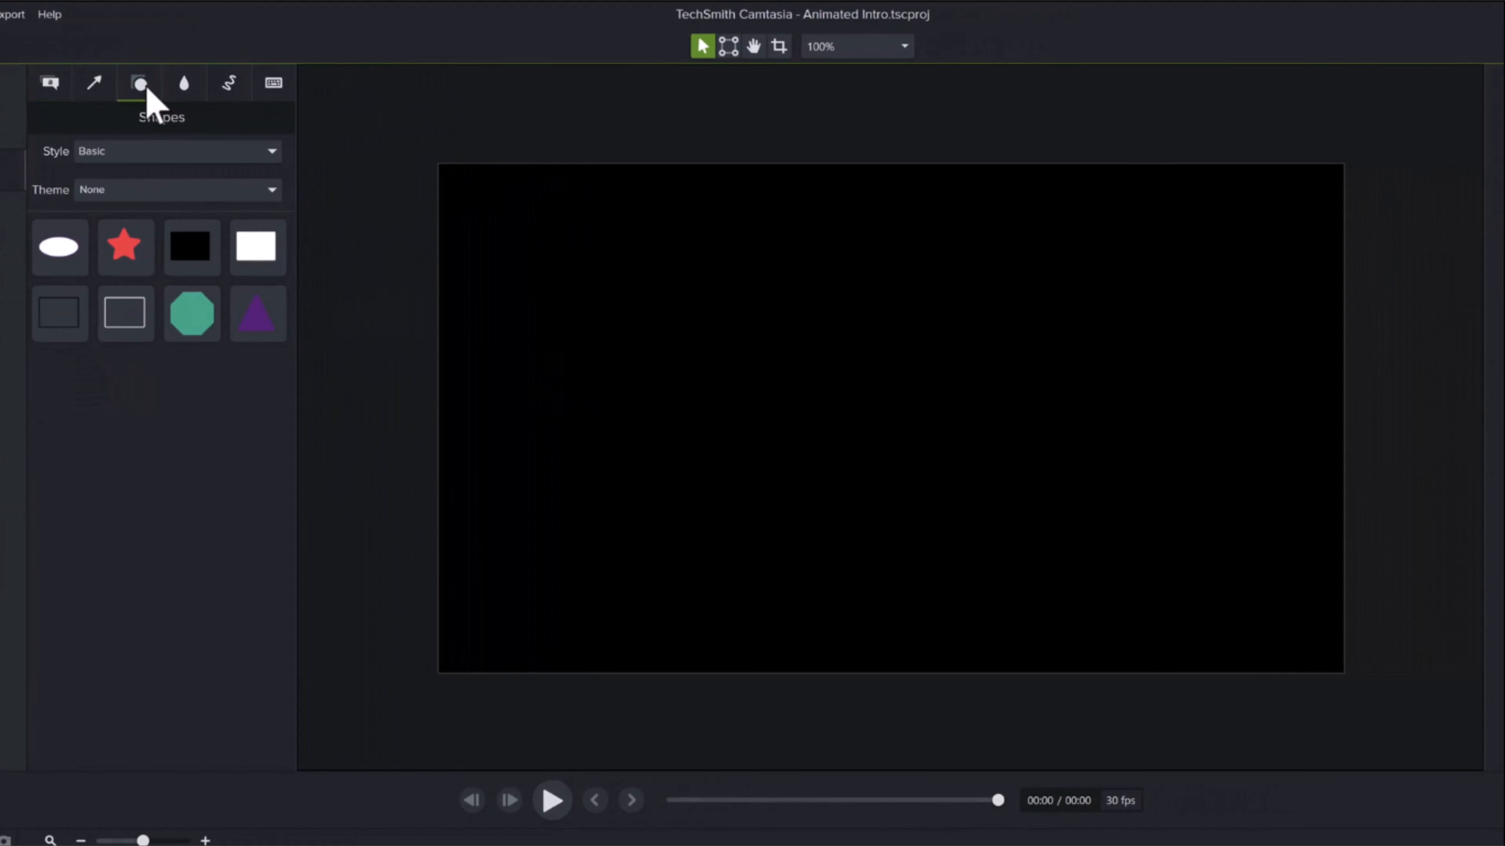
drag(256, 246, 1345, 667)
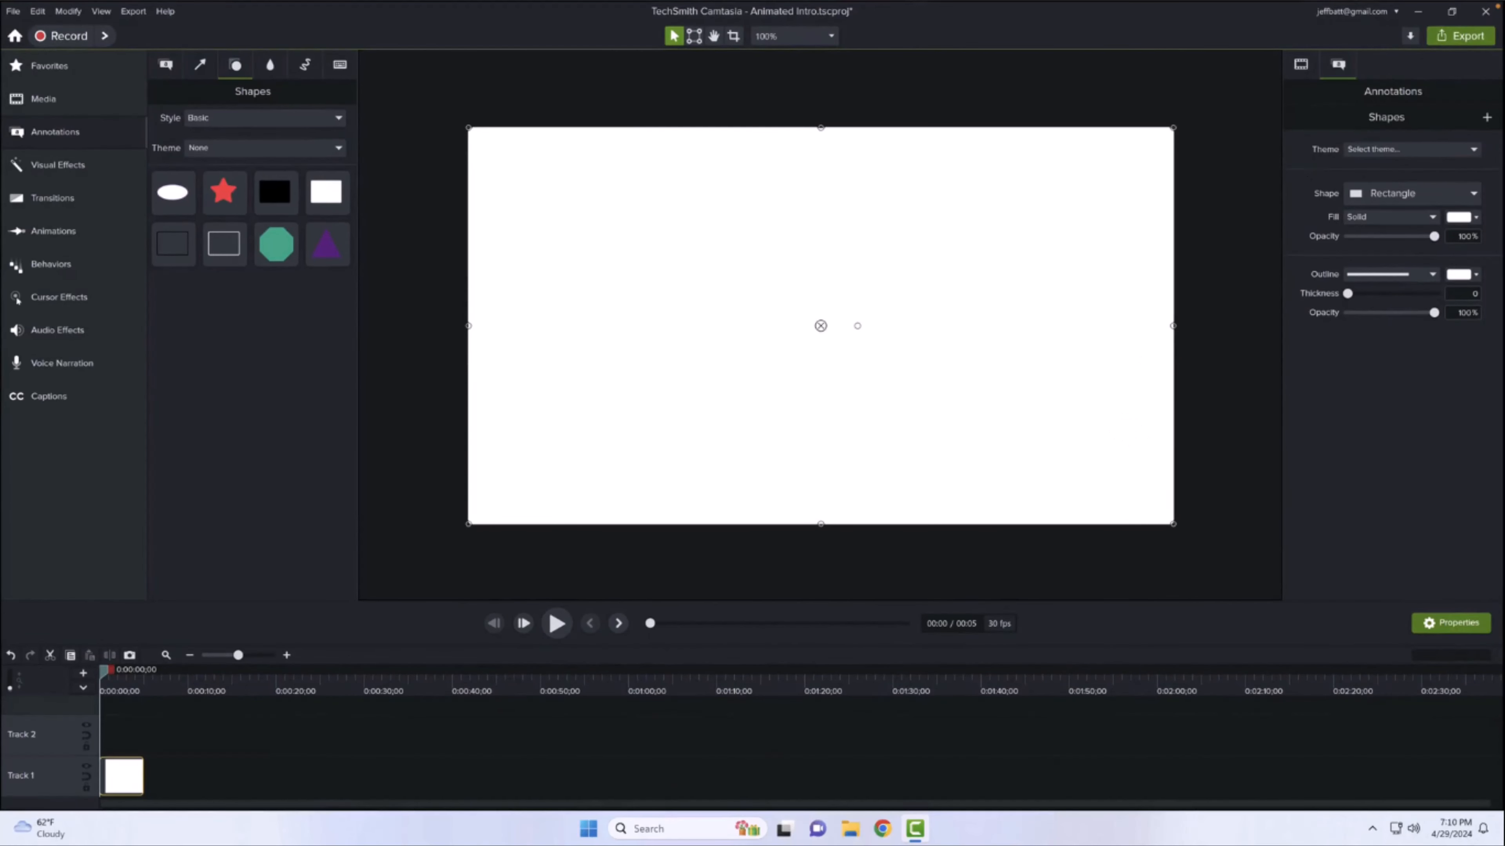
Look at the icon image on the desktop, return to Camtasia and fill the rectangle with a solid dark blue
click(1424, 15)
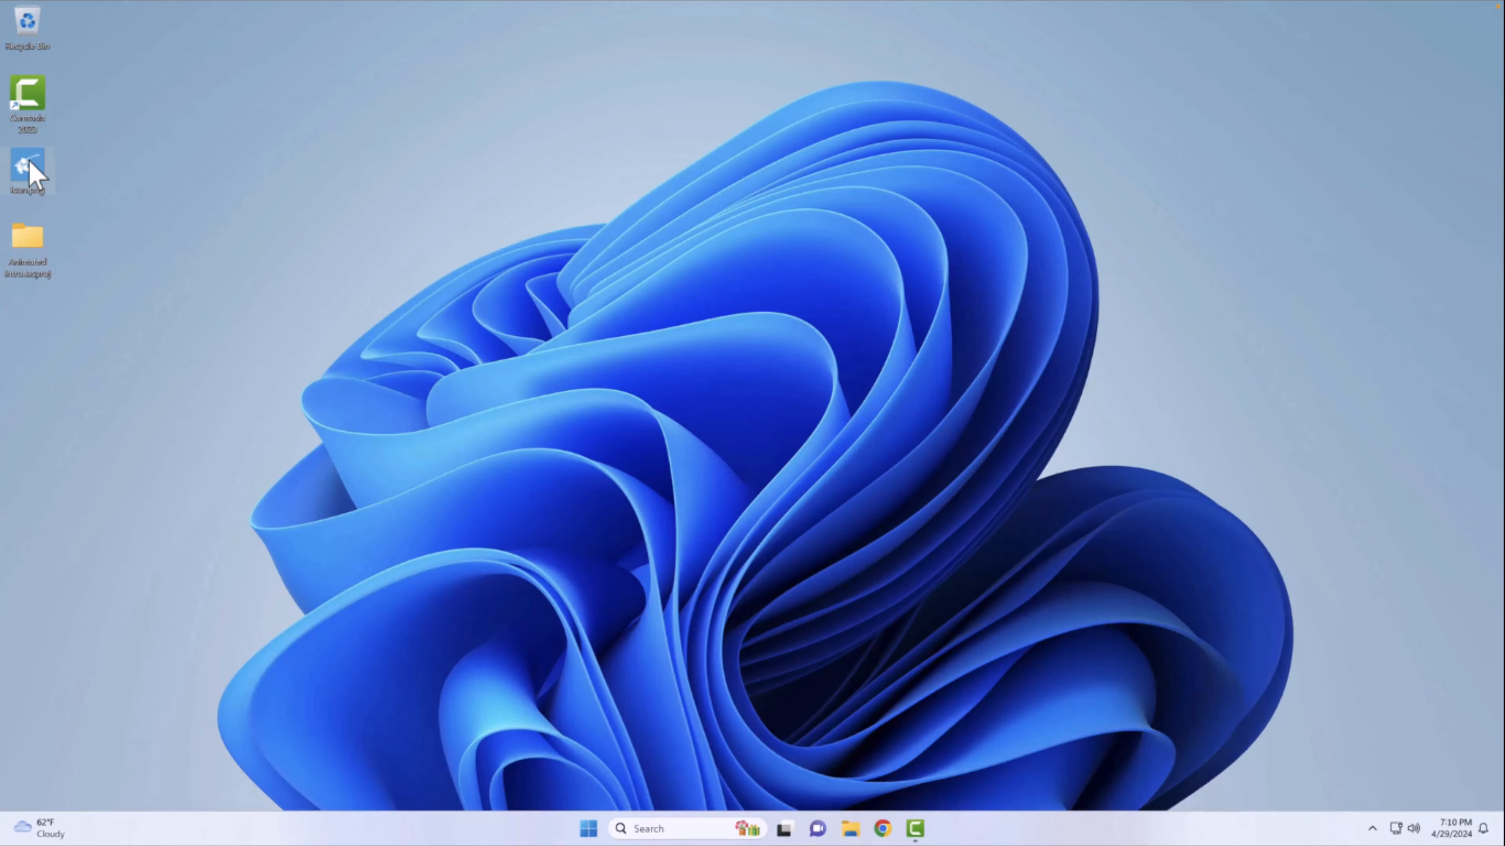
click(915, 828)
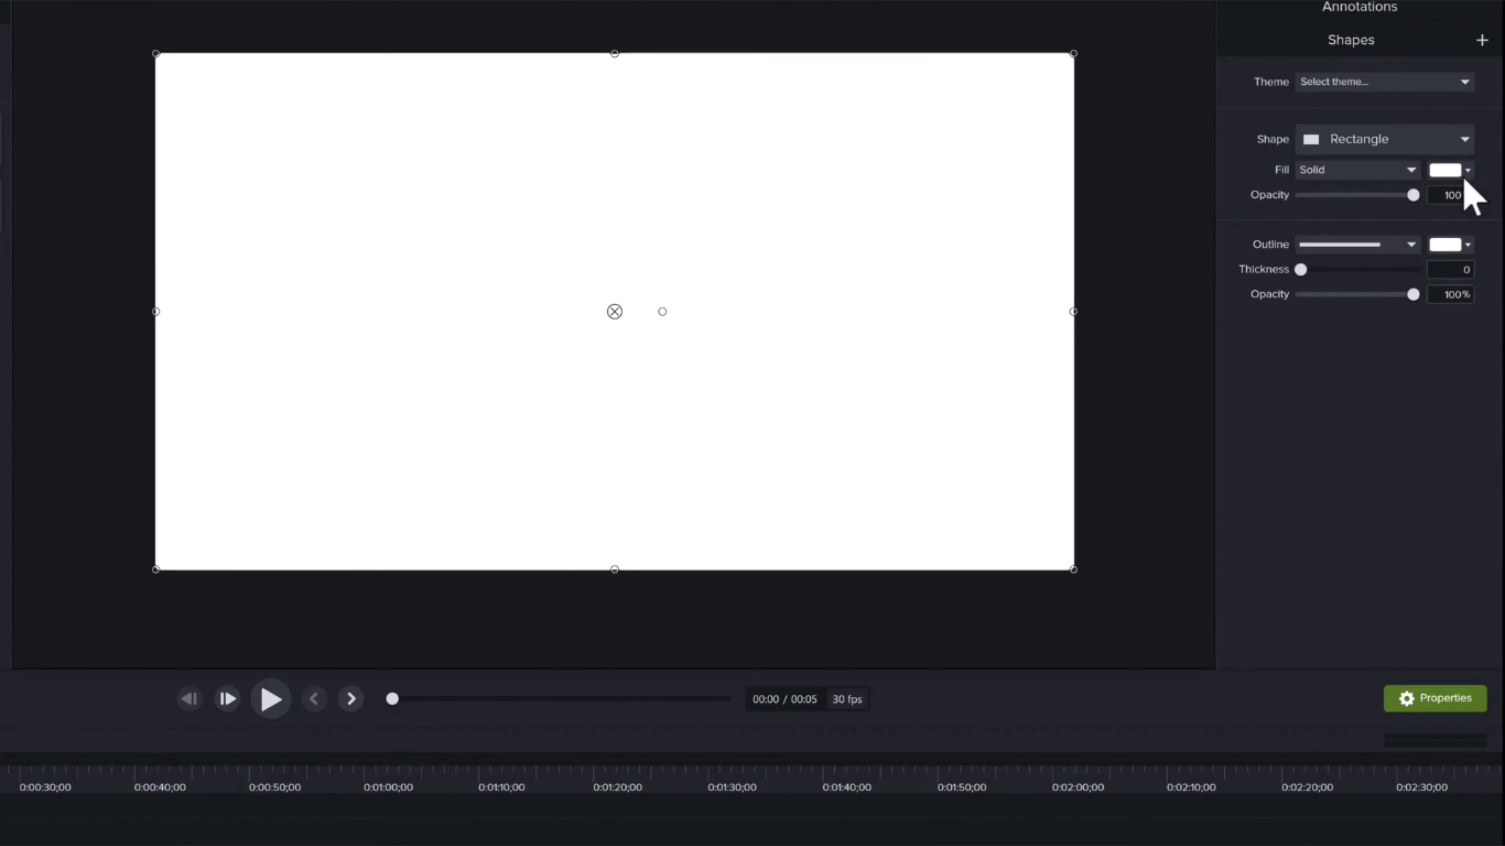
click(1472, 216)
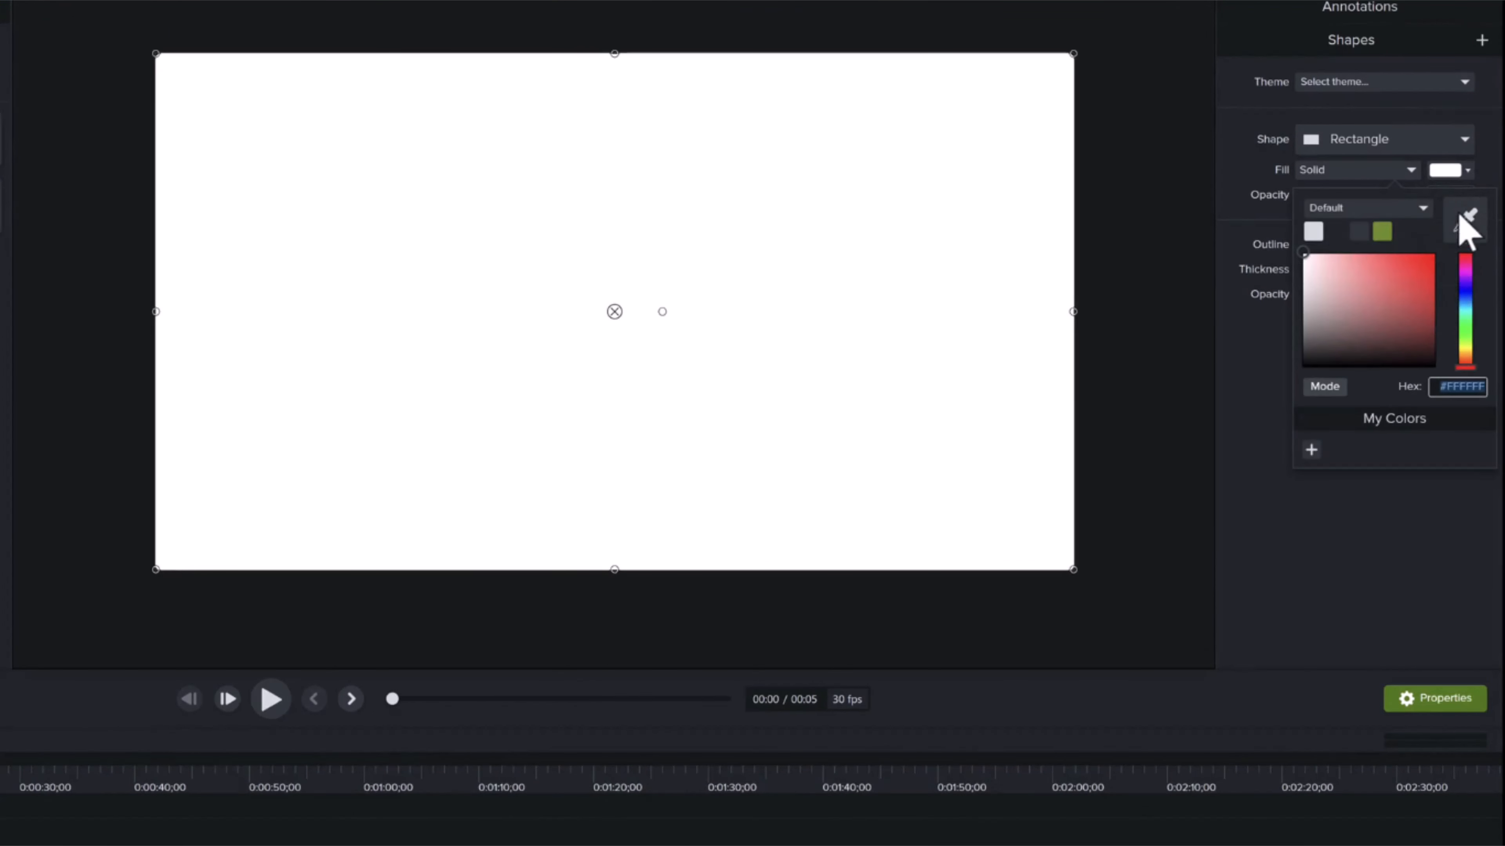
click(1465, 301)
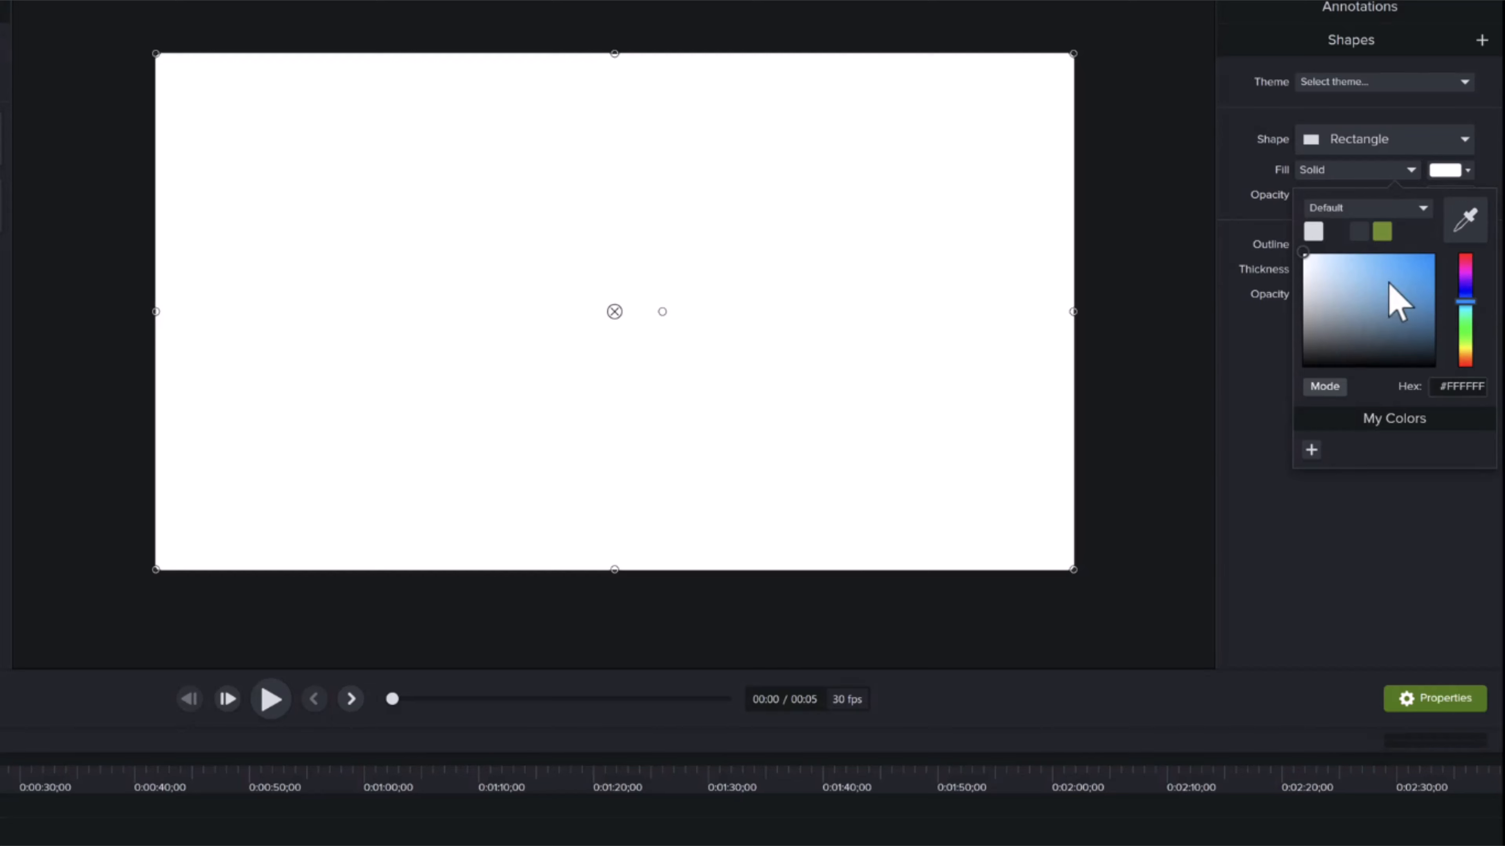
drag(1389, 284, 1440, 316)
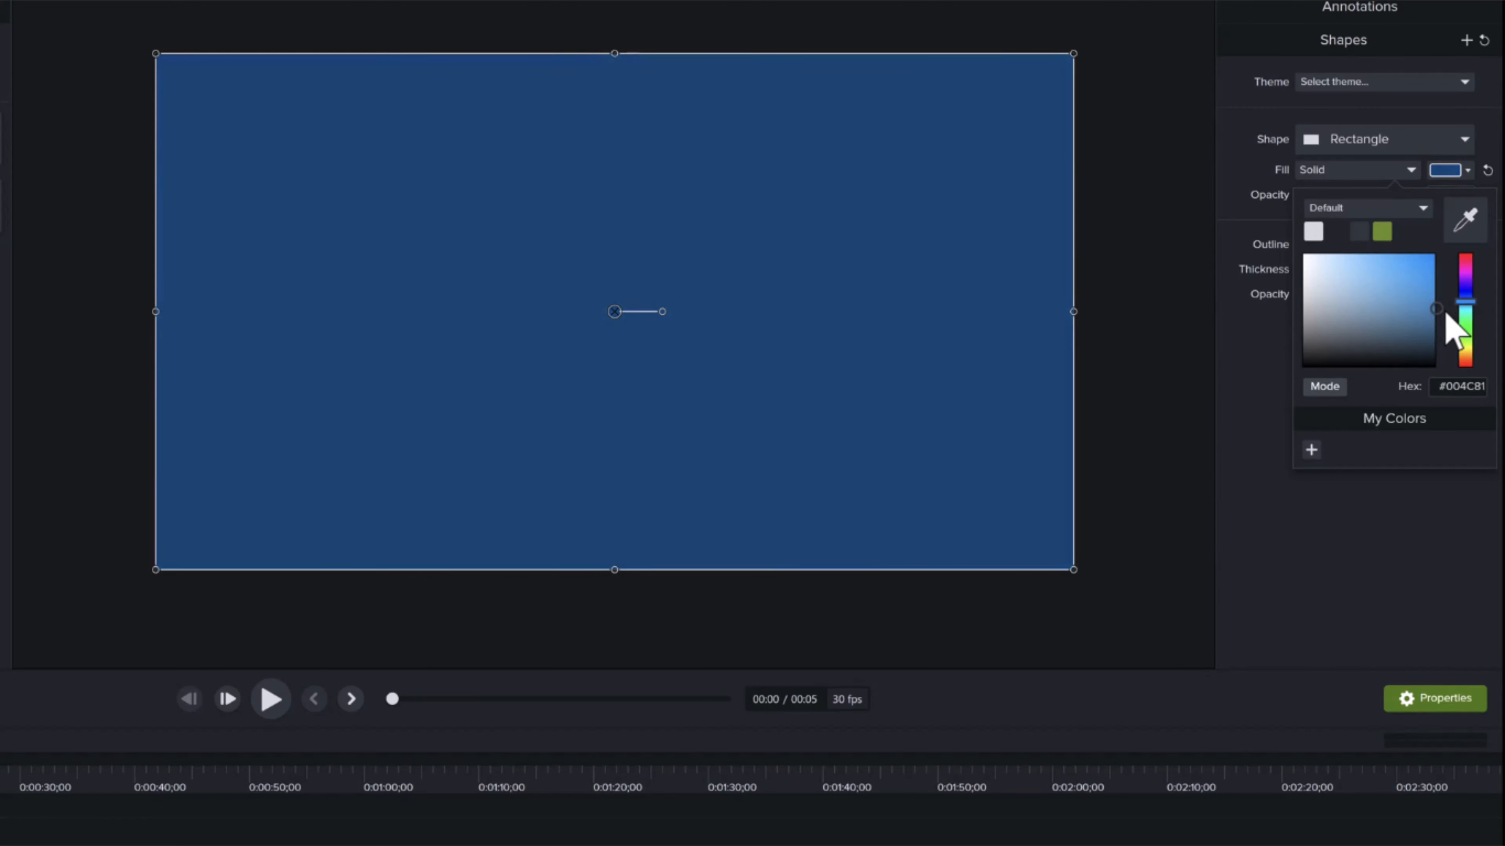
click(1182, 228)
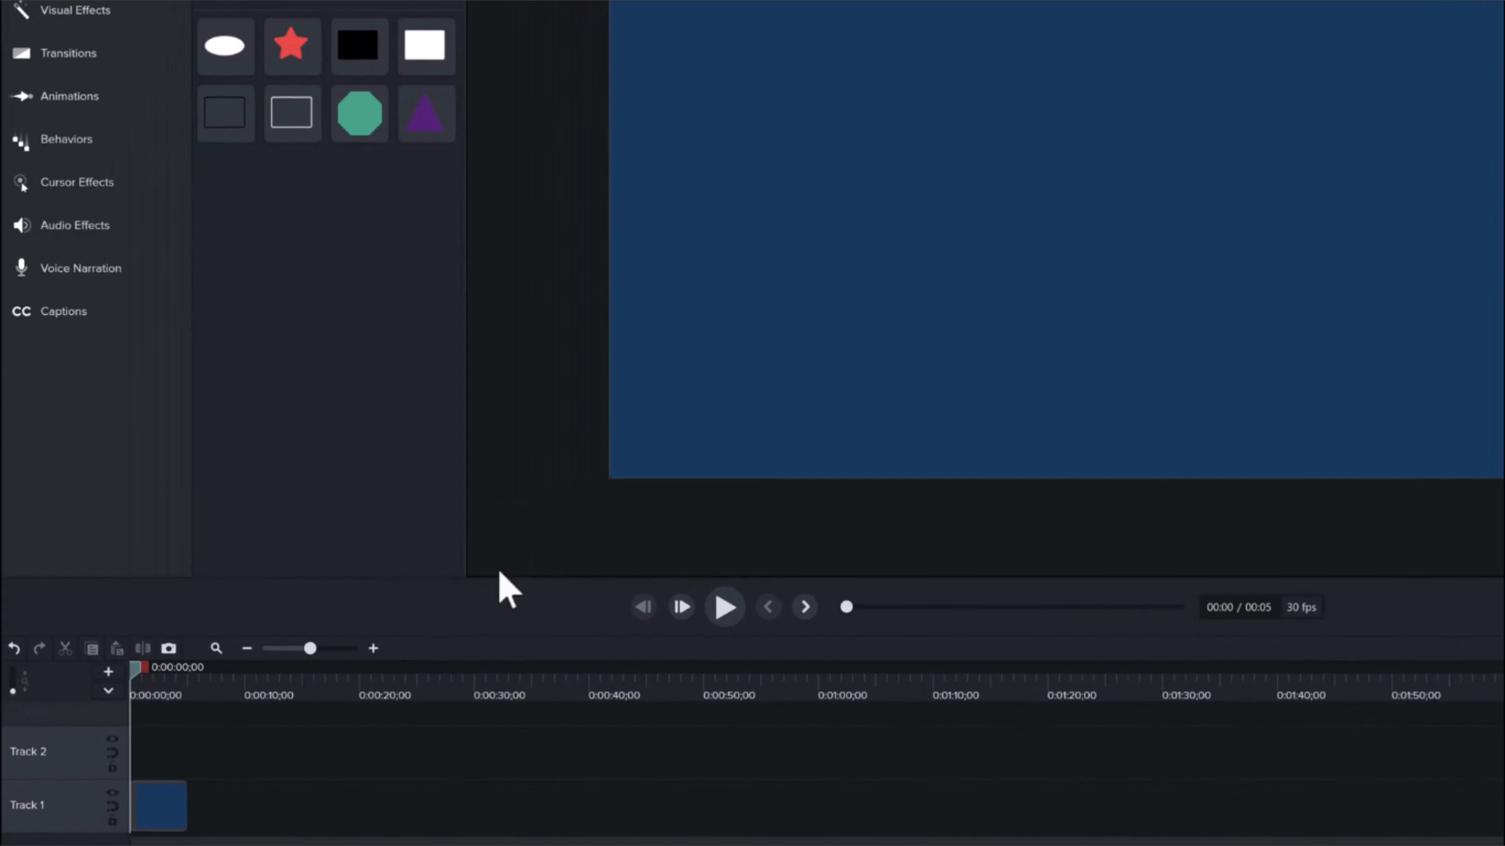
Extend the blue rectangle's clip to about 12 seconds and move the shape just below the canvas
drag(184, 805, 272, 797)
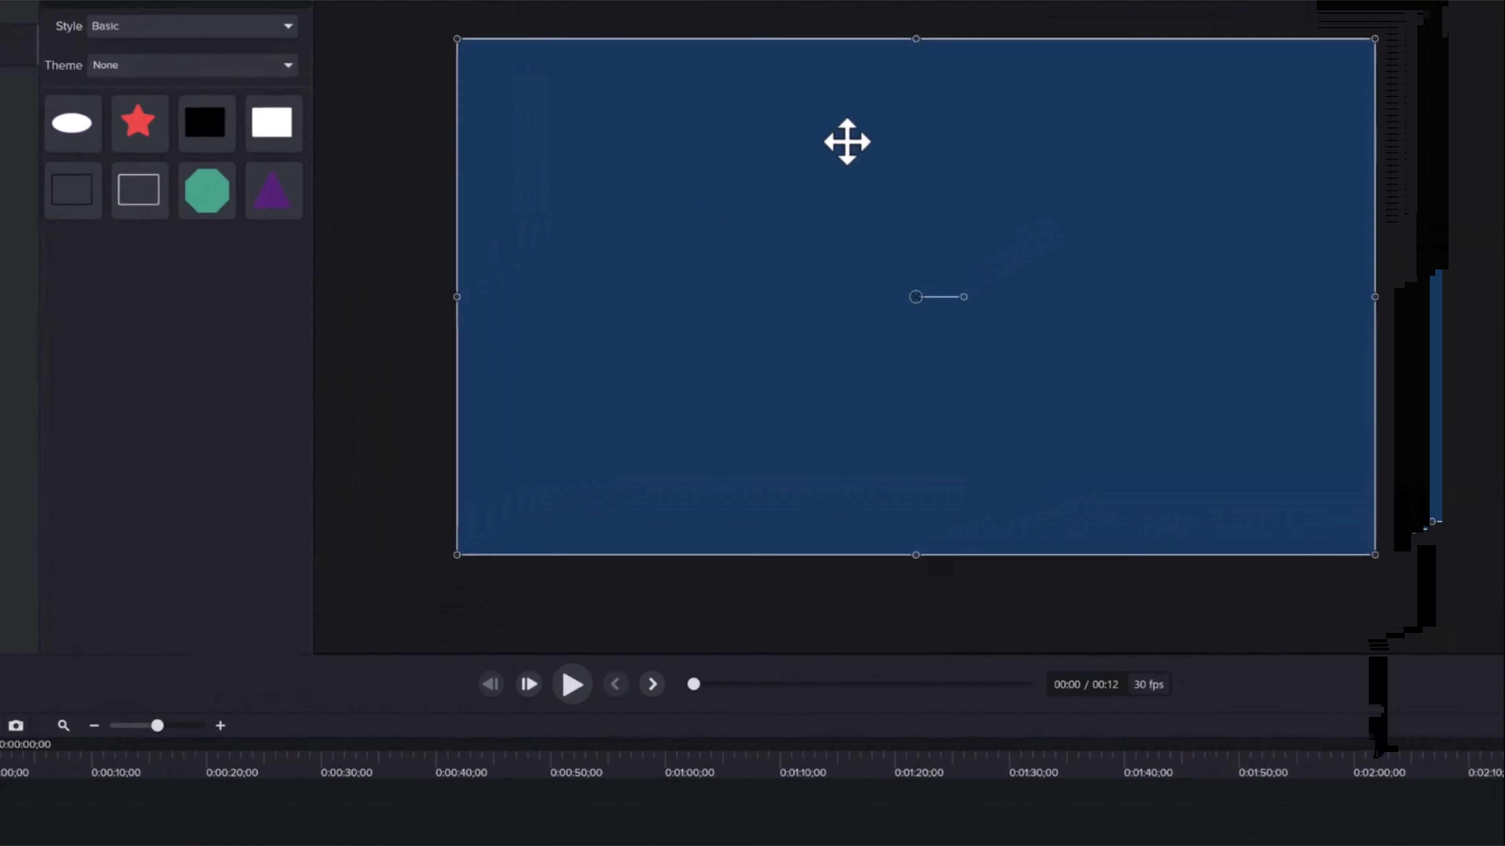
drag(1033, 68, 1025, 358)
drag(754, 496, 733, 678)
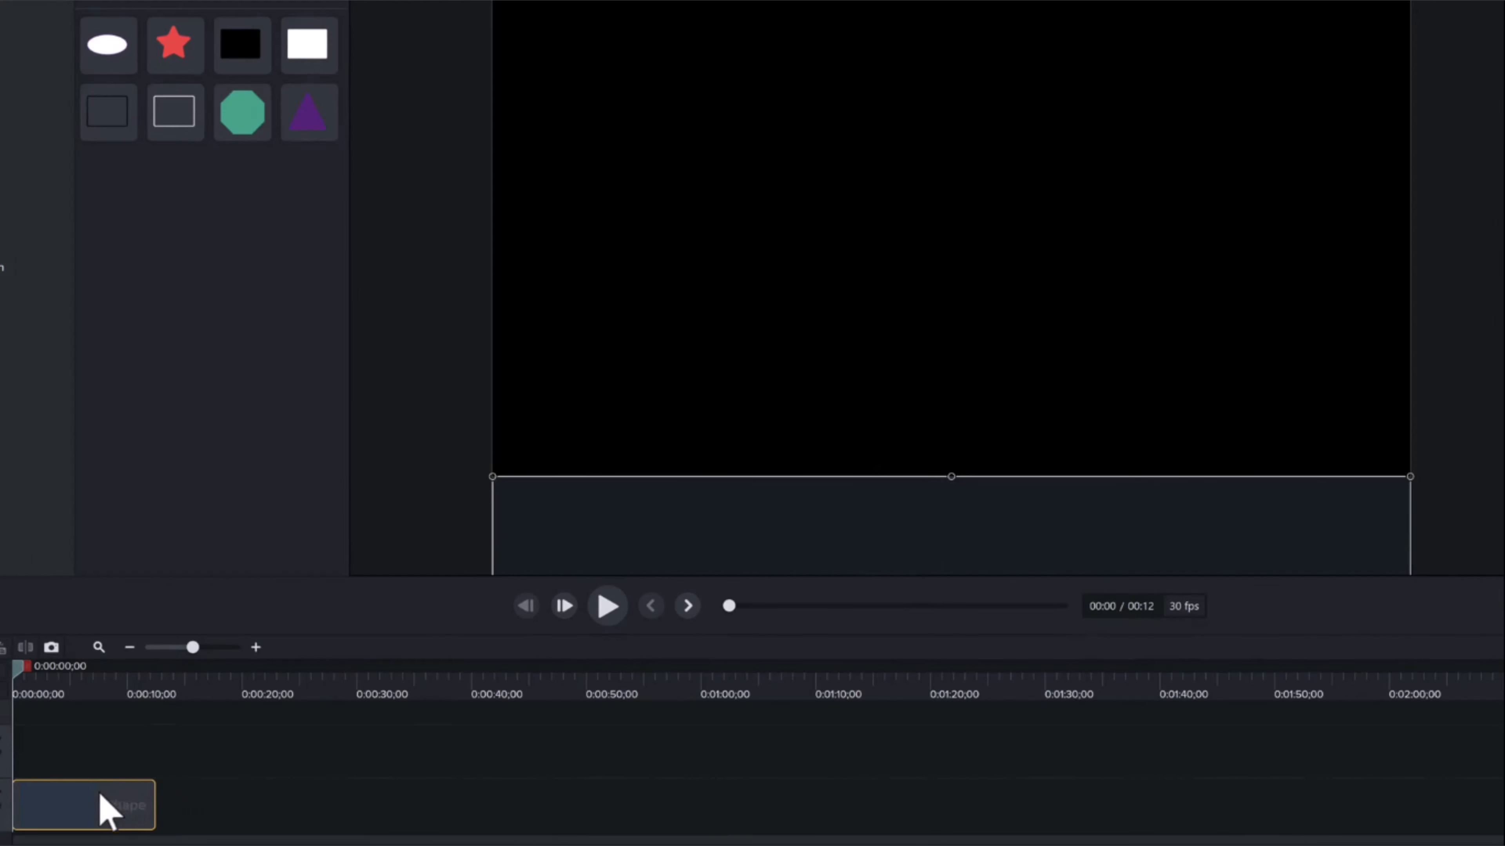
Add an animation ending at 0:00:01;14 that moves the blue rectangle up from below until it fills the canvas
click(30, 680)
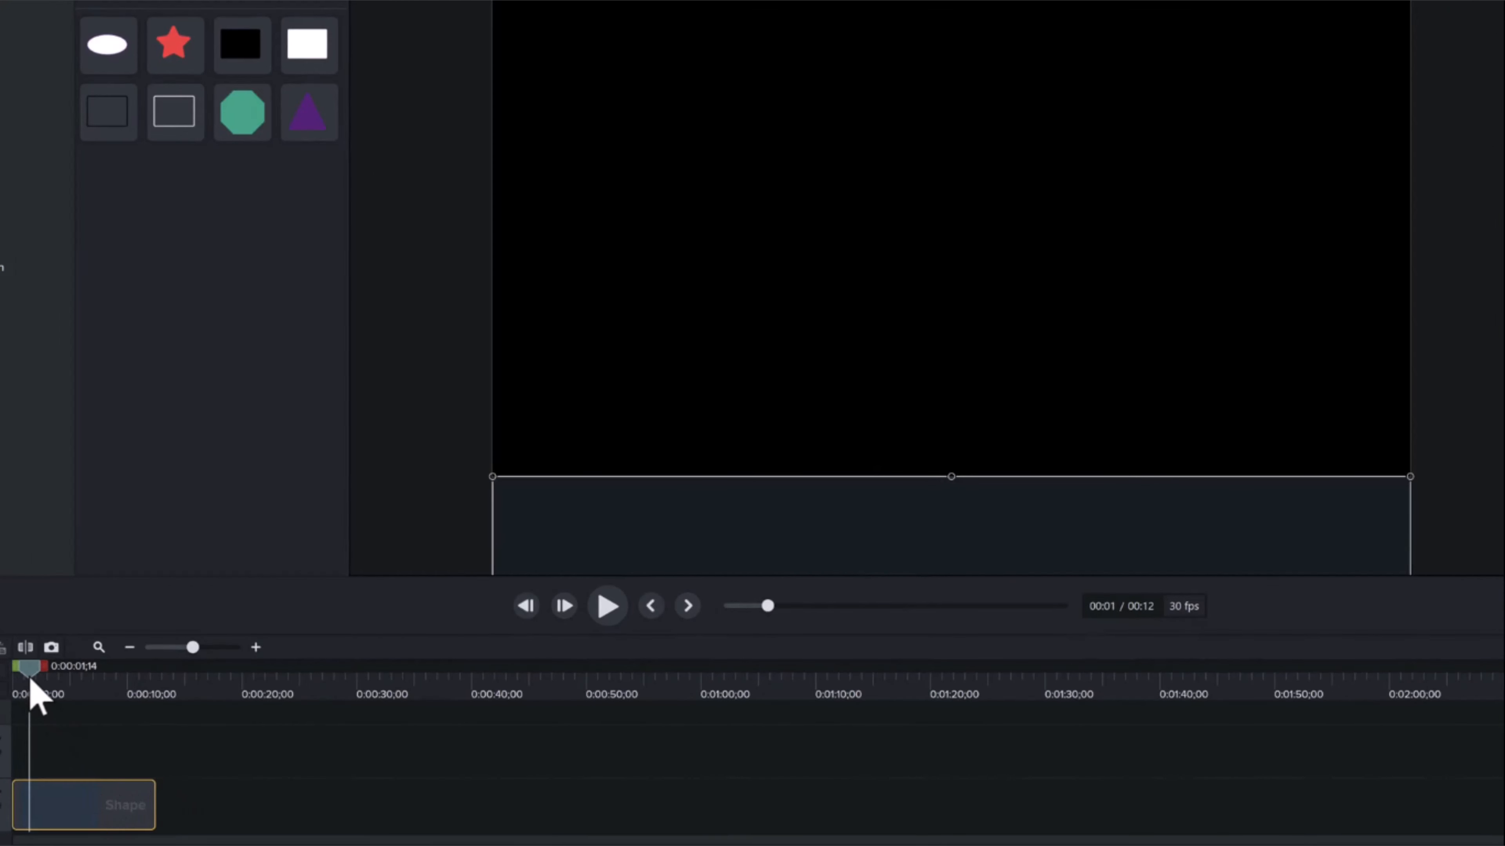
click(256, 647)
click(255, 647)
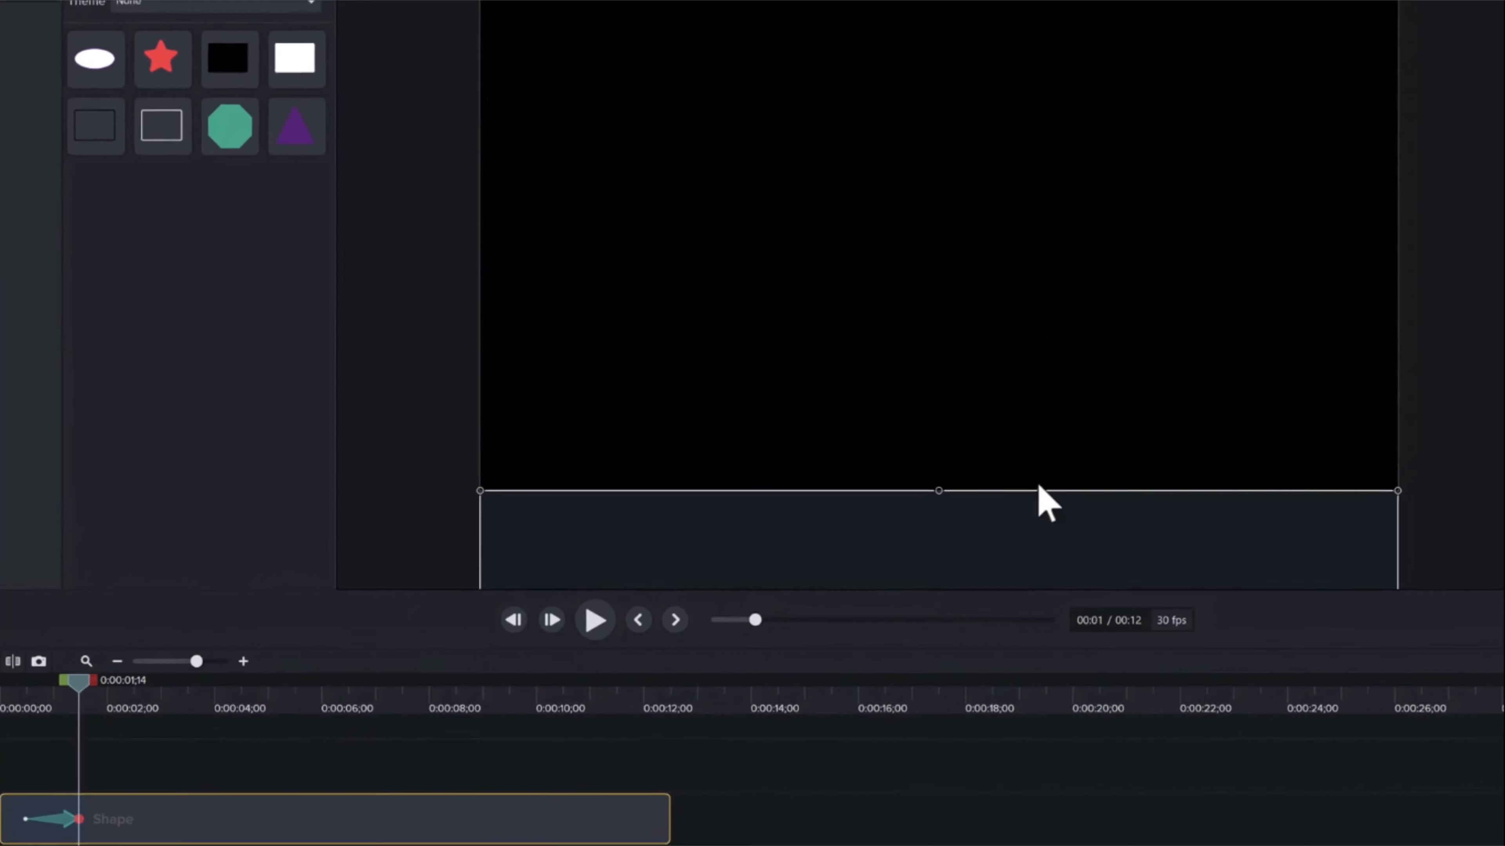
drag(1061, 493, 1075, 190)
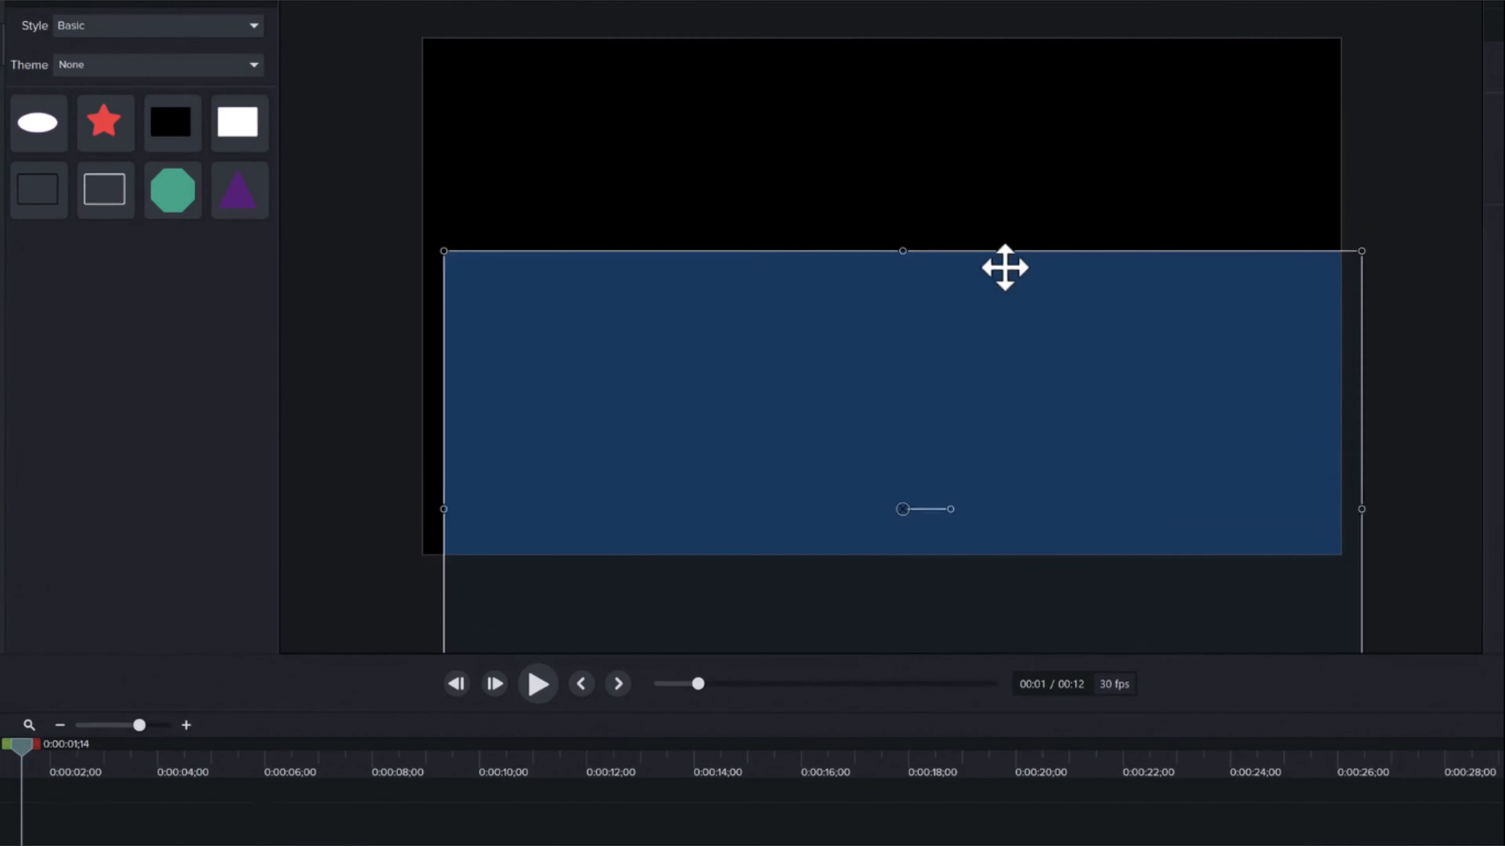
drag(1004, 268, 981, 66)
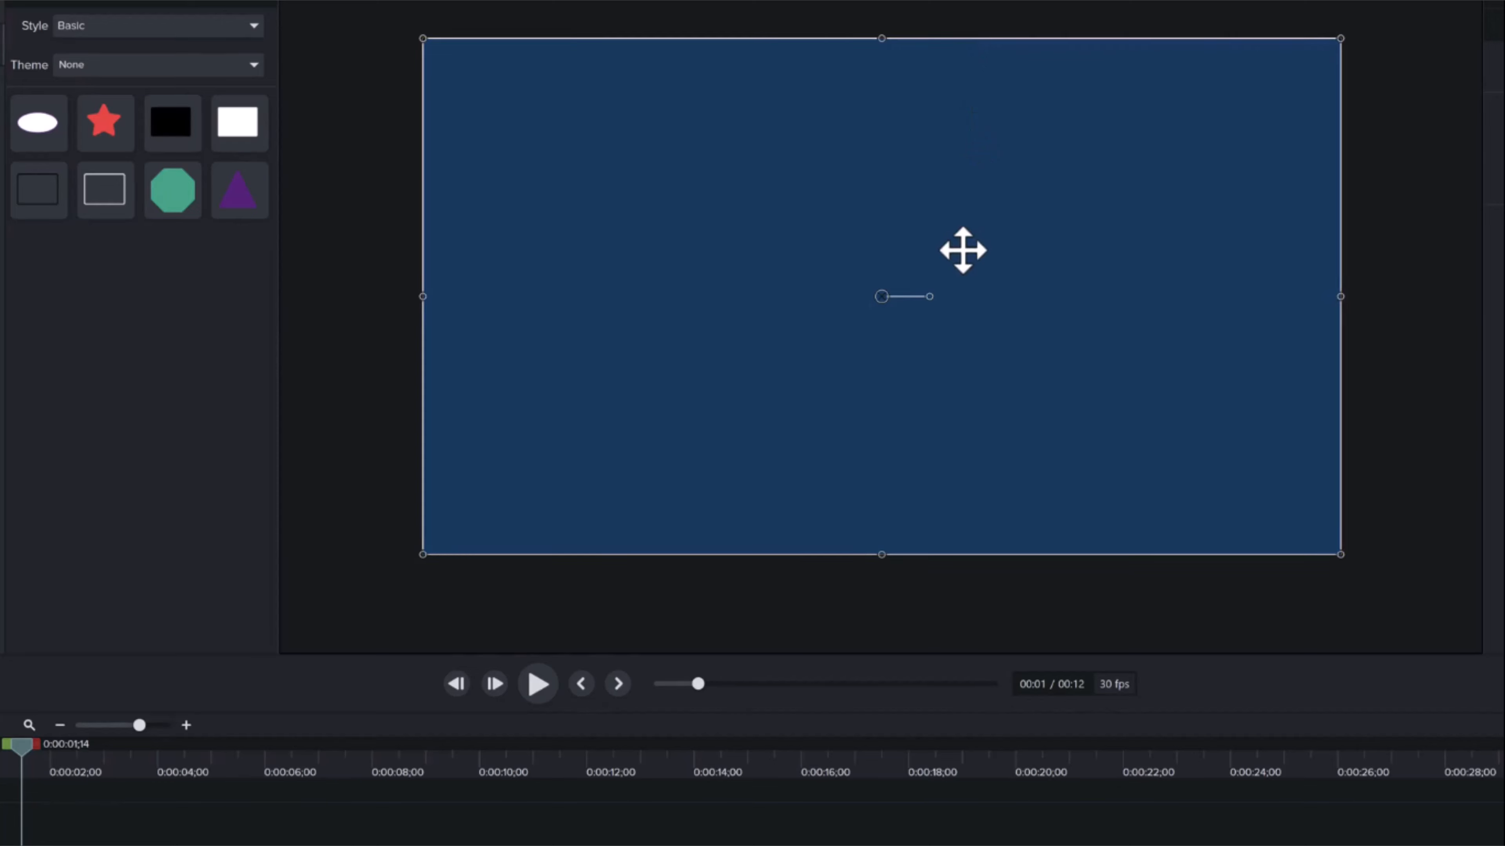
Set the easing of the blue rectangle's animation to Exponential In/Out and play the result back
click(0, 768)
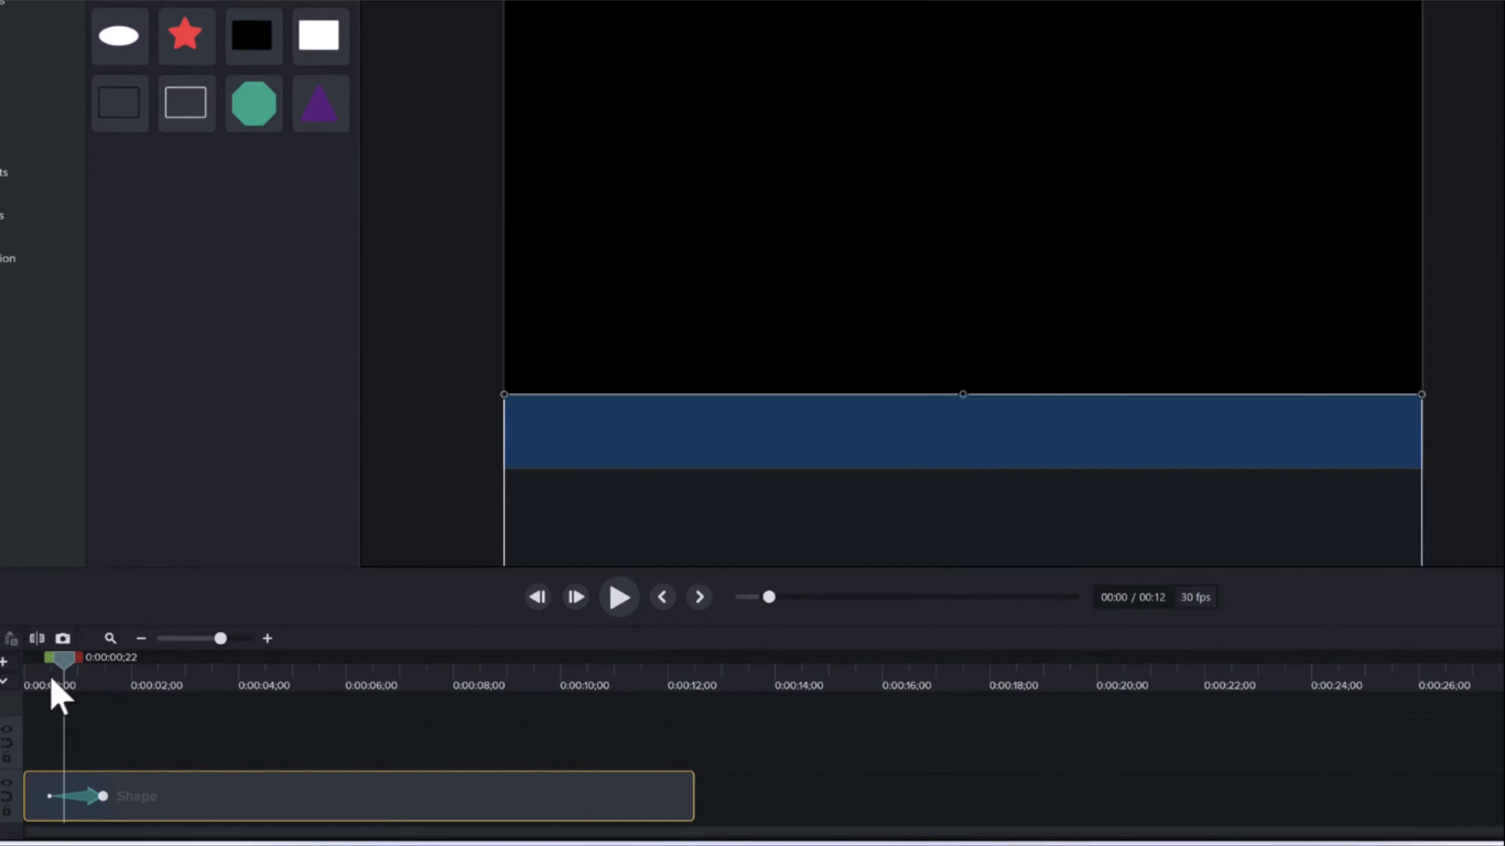
drag(51, 681, 100, 681)
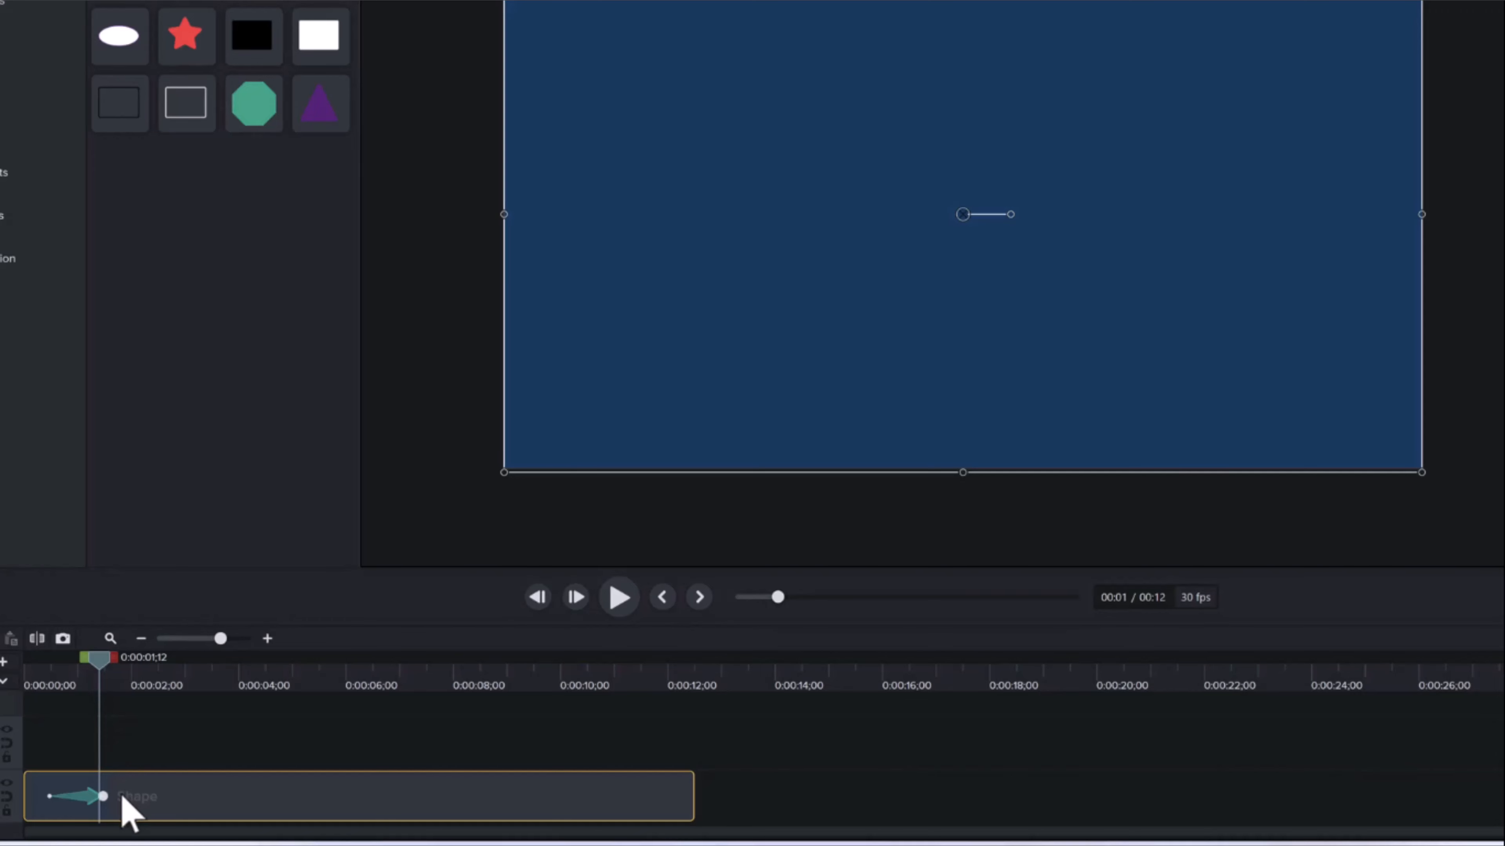
right_click(89, 797)
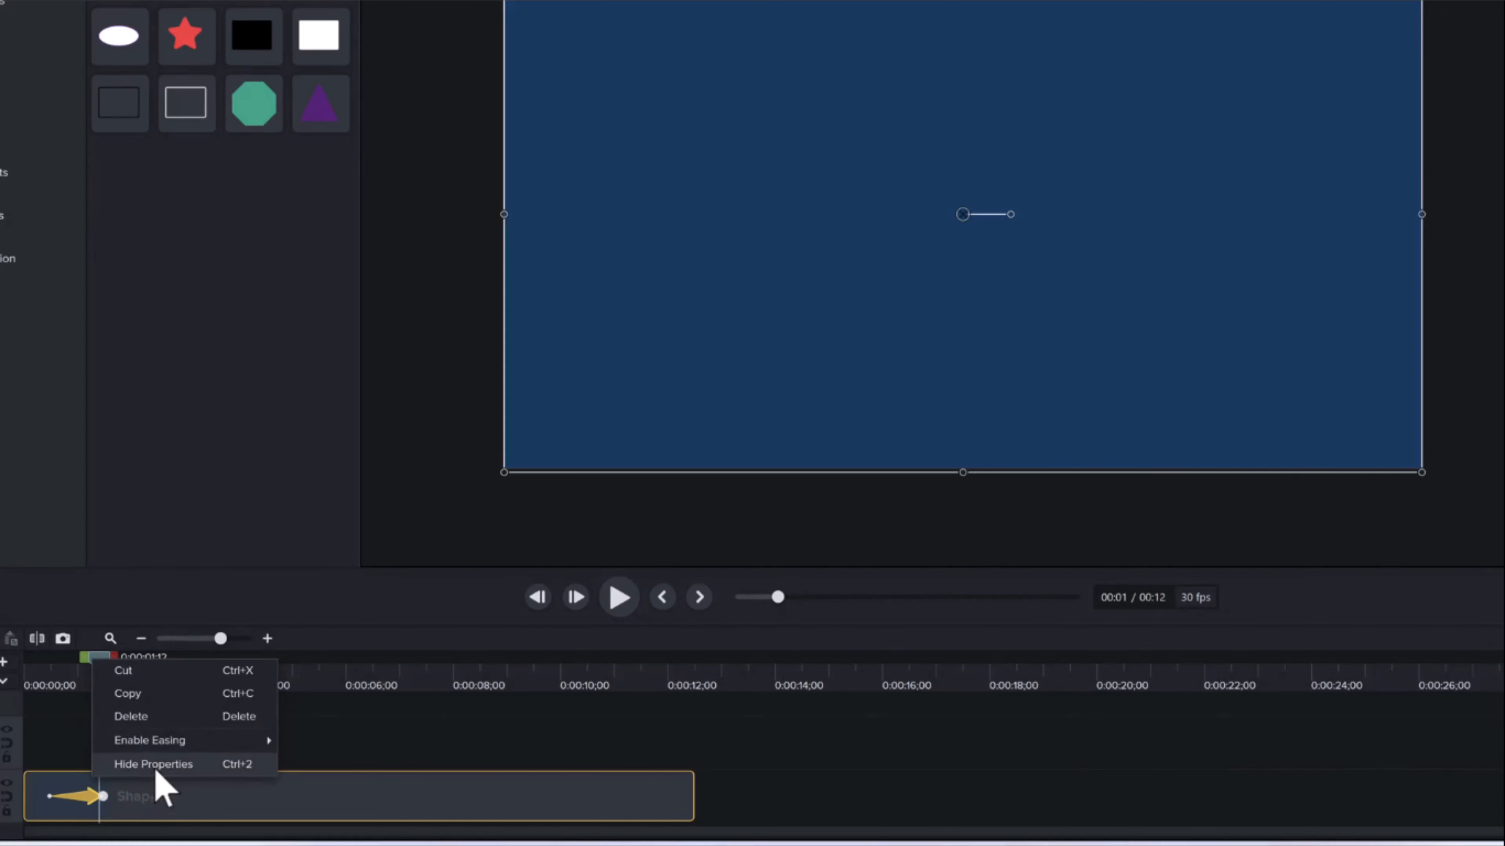
mouse_move(179, 744)
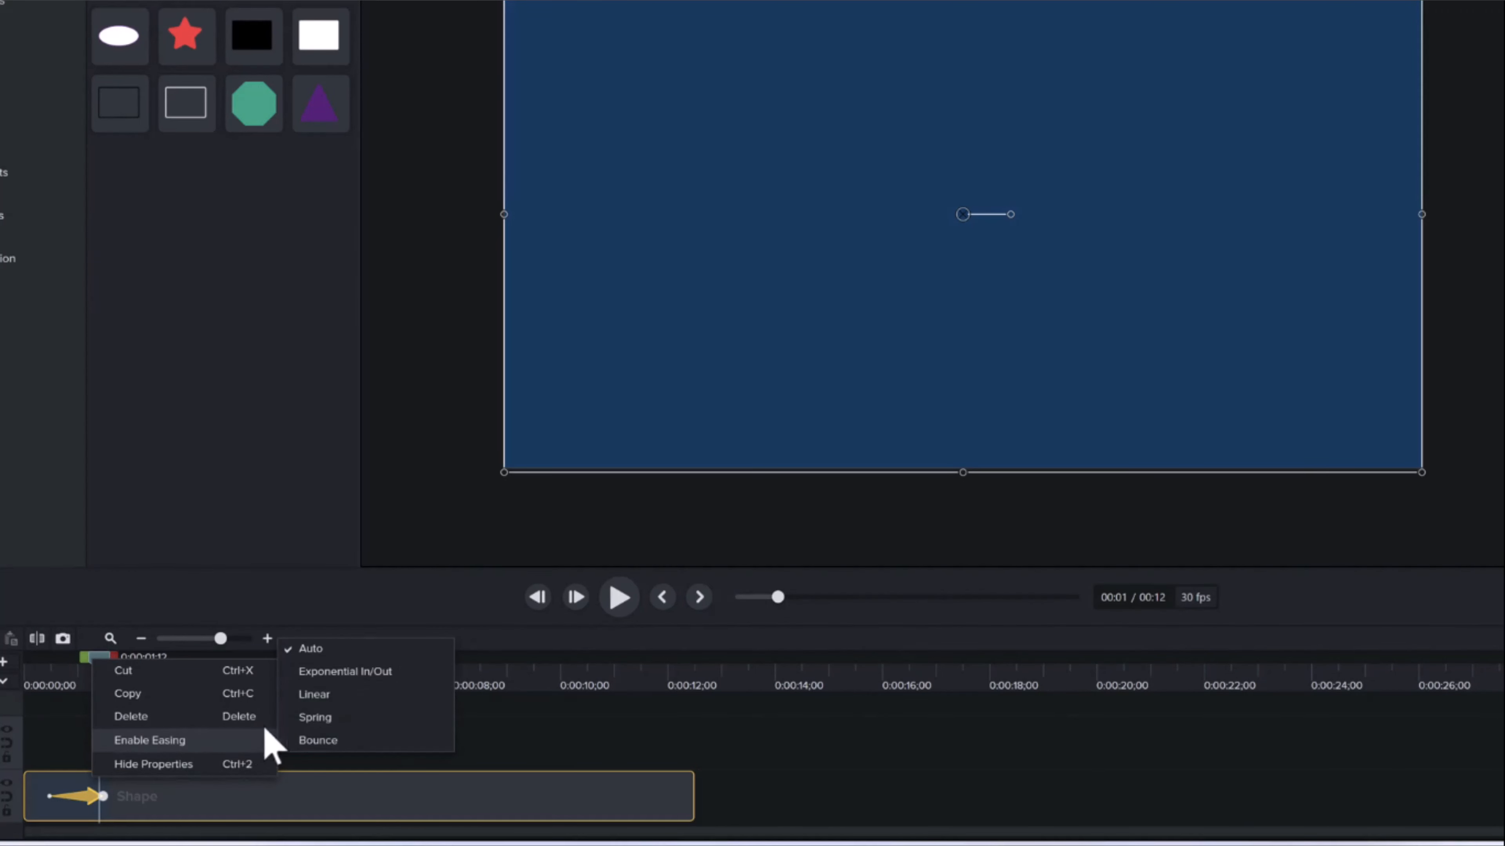
click(355, 676)
click(34, 676)
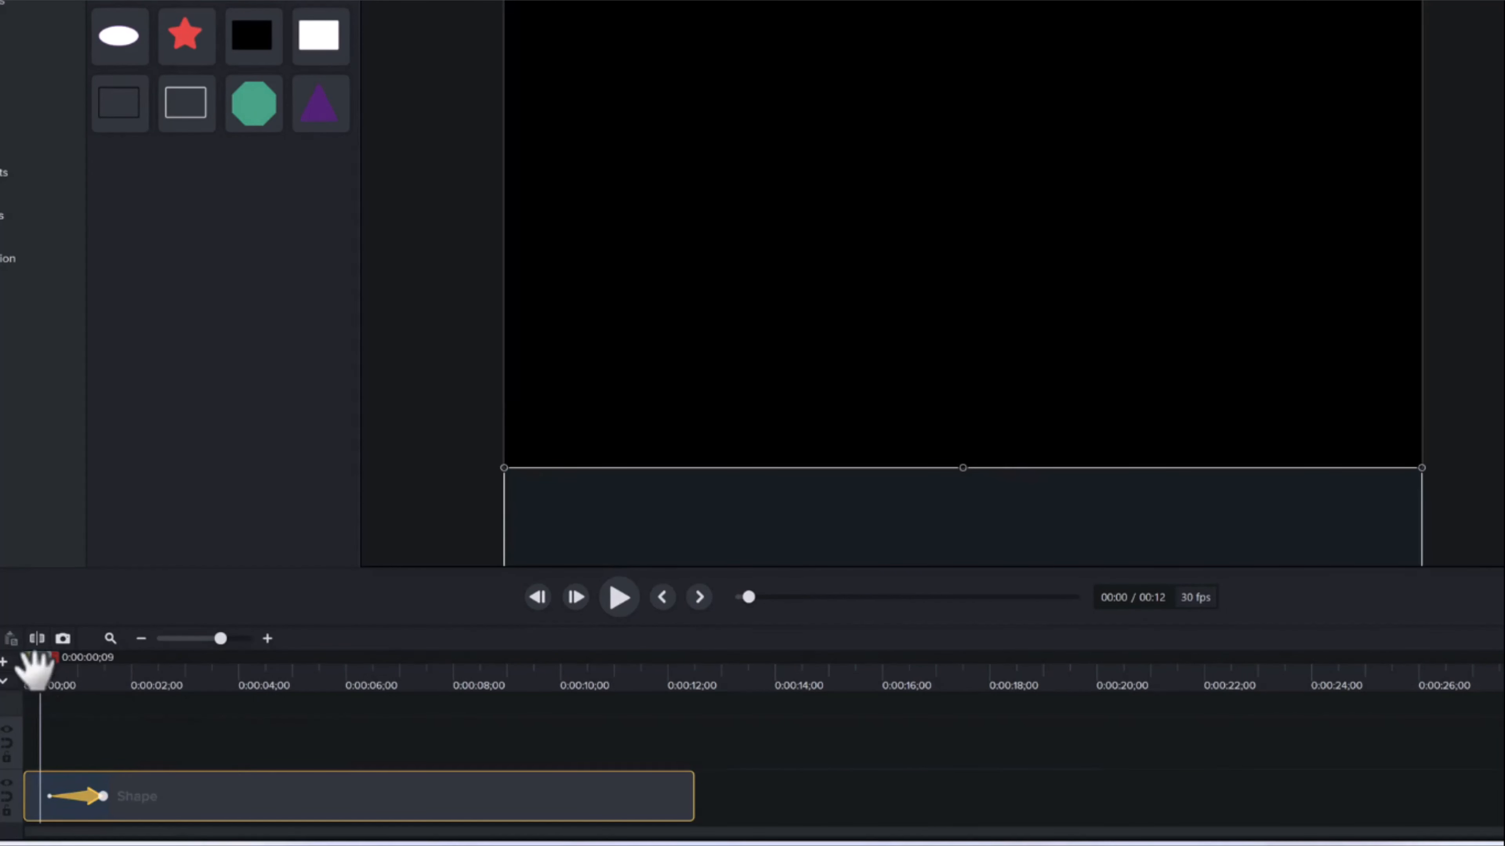
key(space)
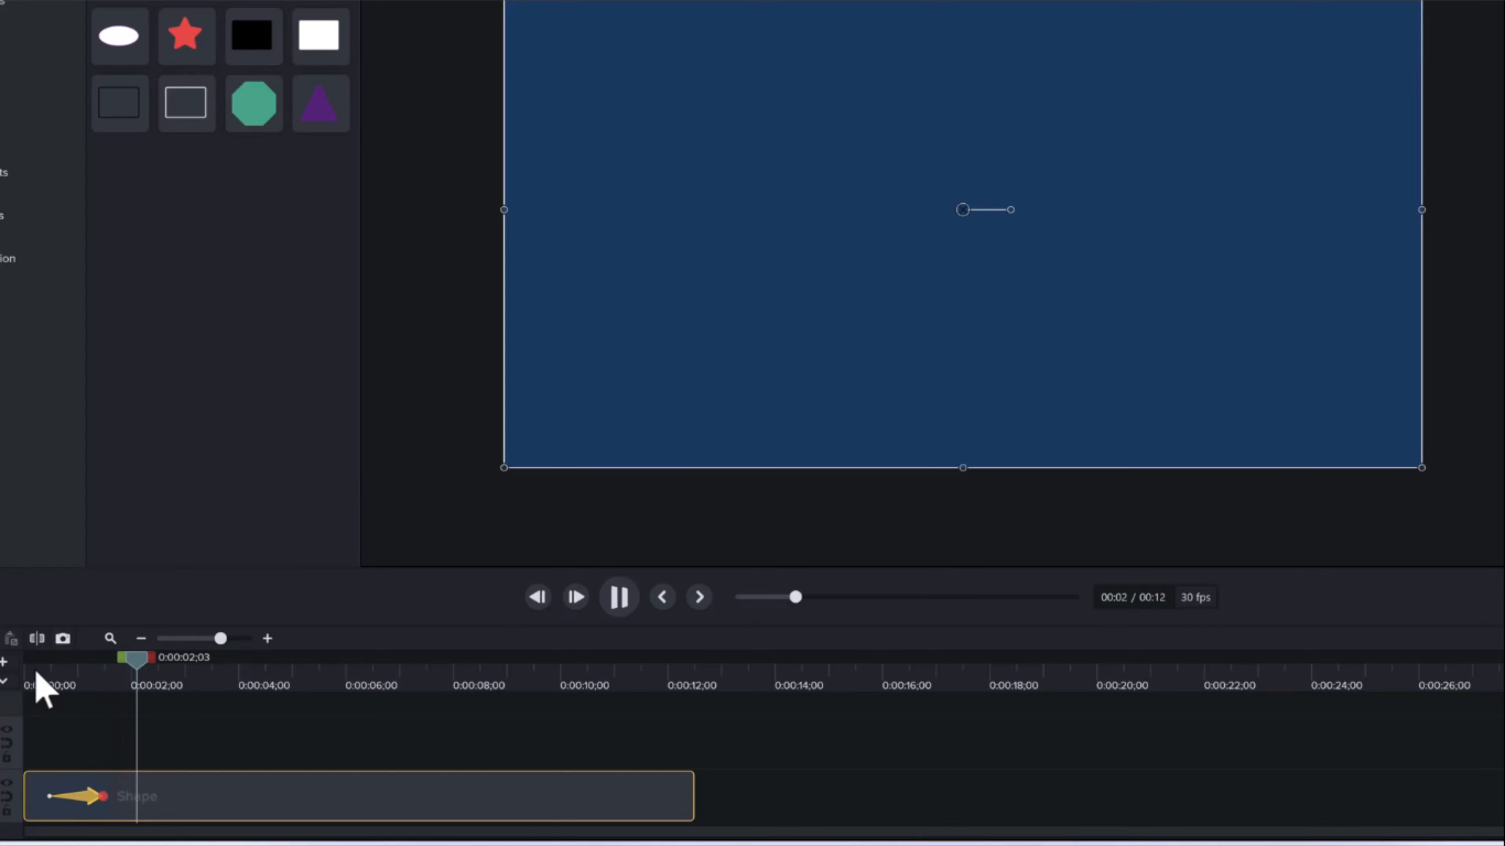
key(space)
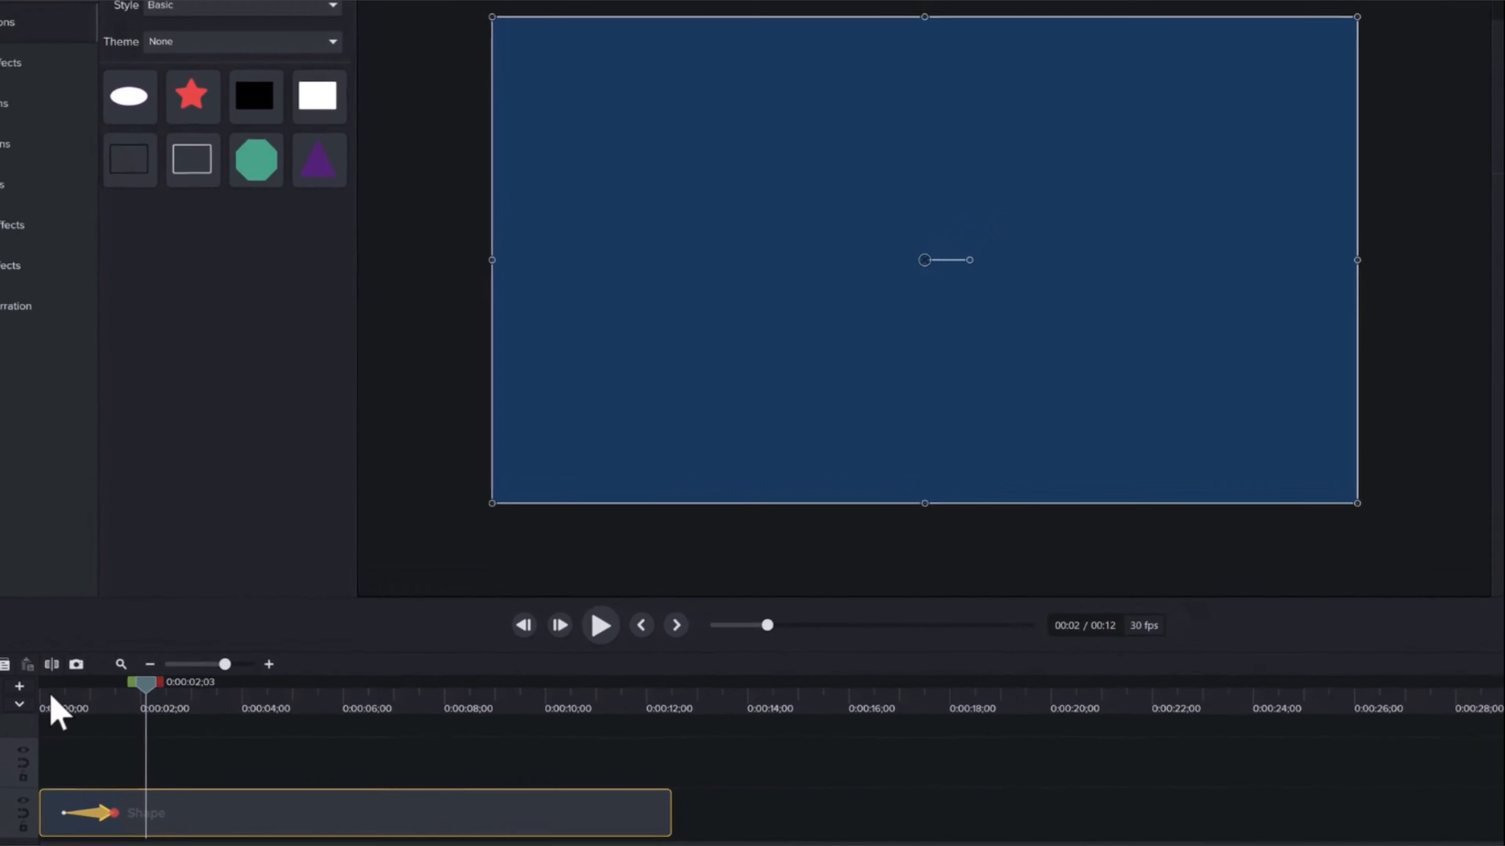
Add a solid white rectangle shape to the canvas and set its width and height to 449
drag(329, 109, 912, 211)
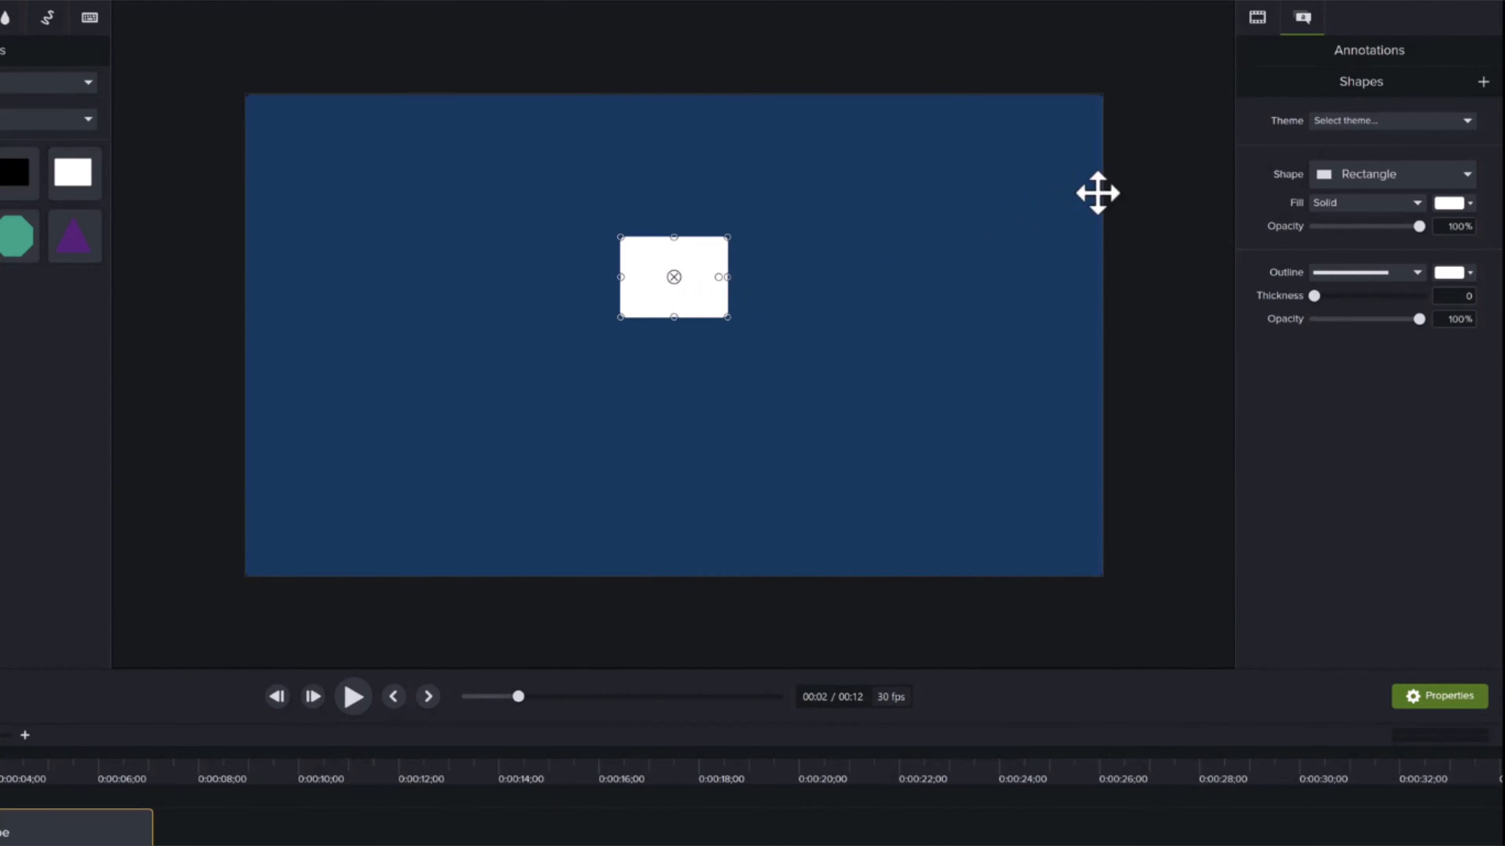
click(1256, 19)
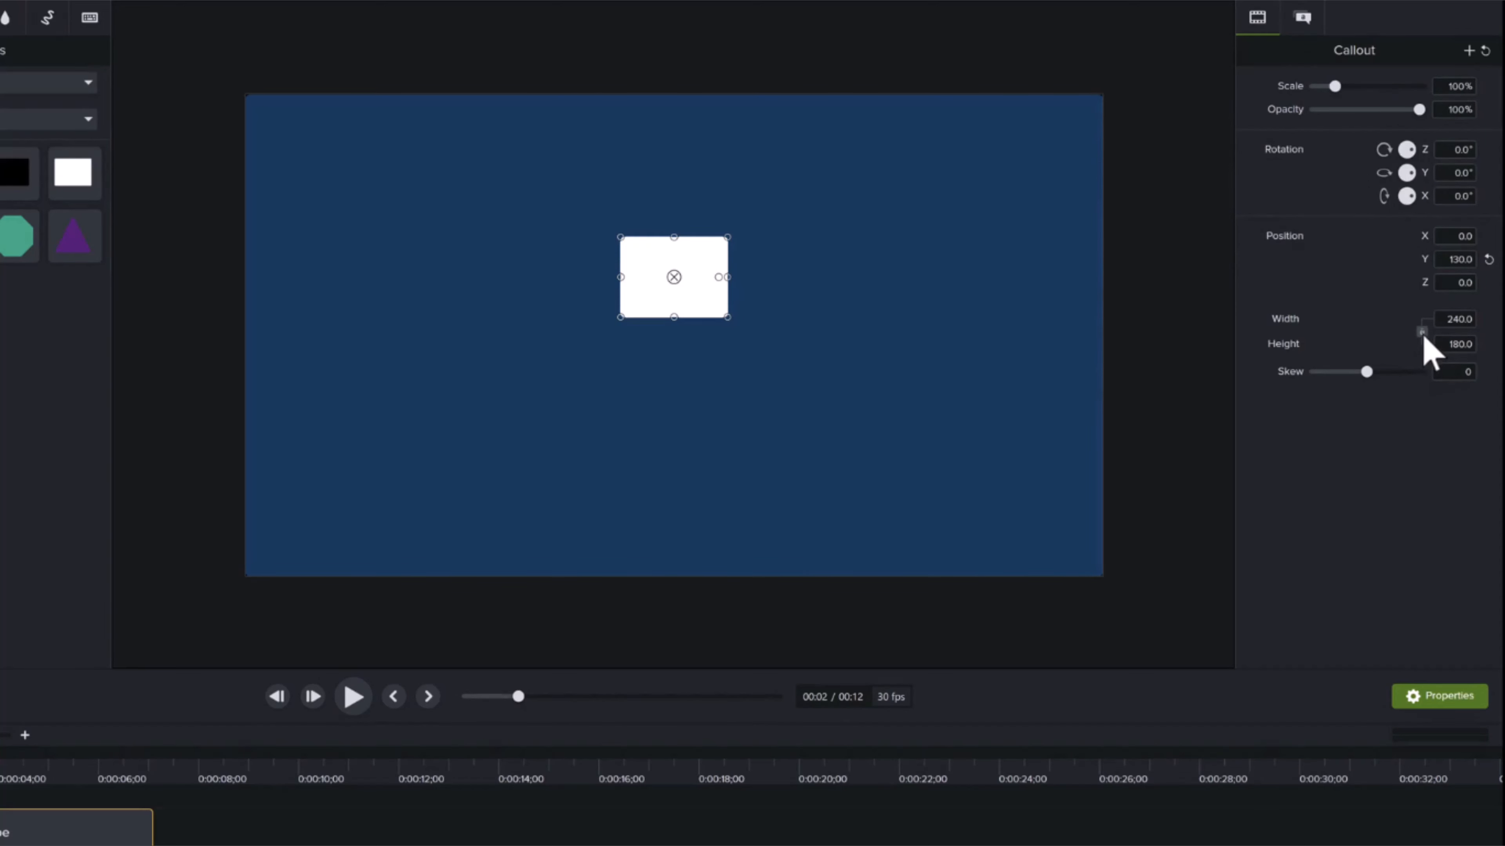
click(1456, 319)
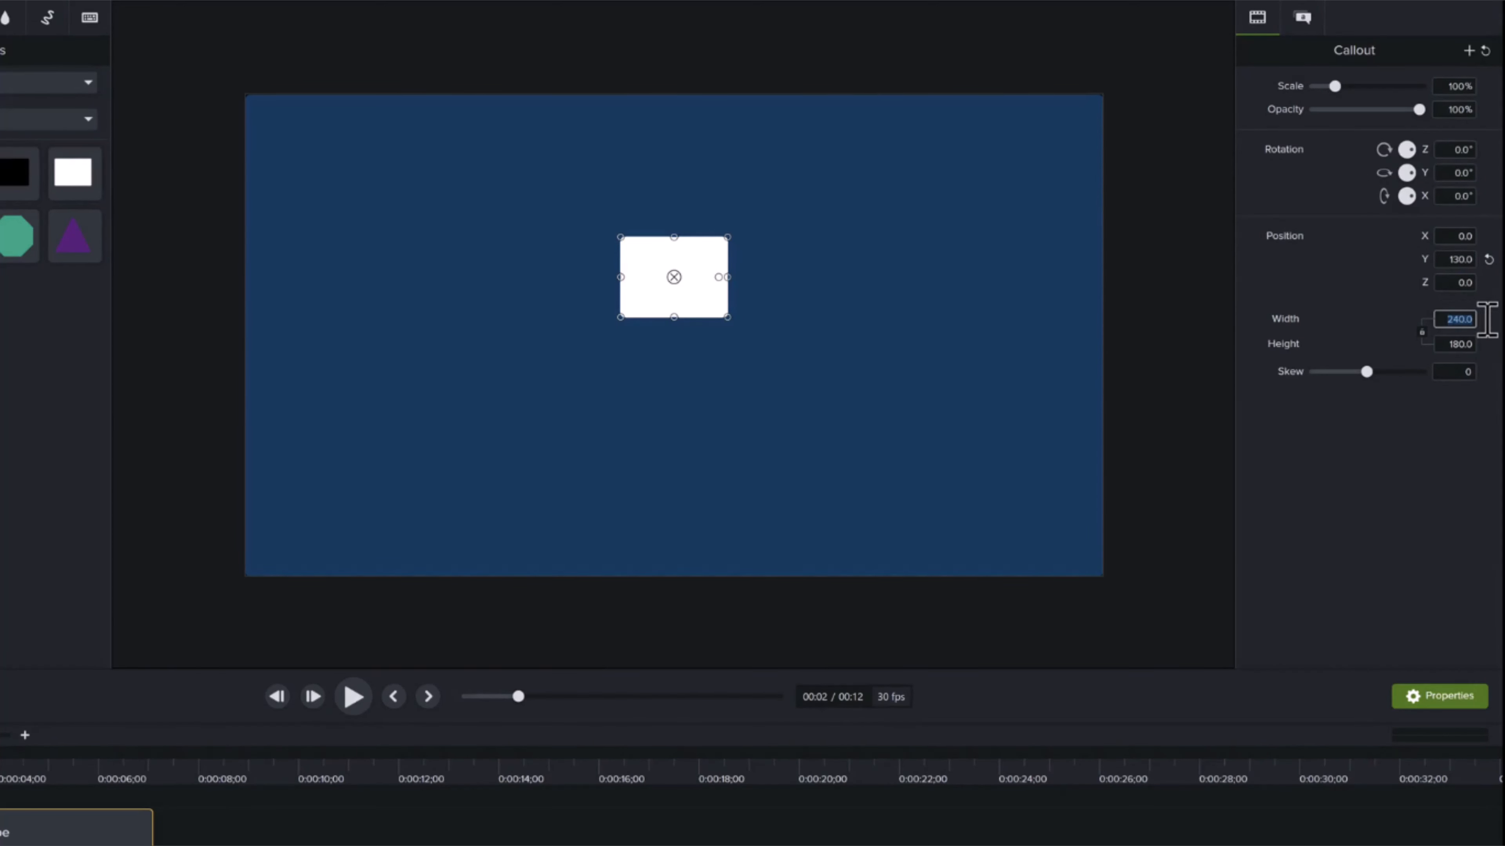
text(4)
key(Tab)
text(5)
text(450)
key(Return)
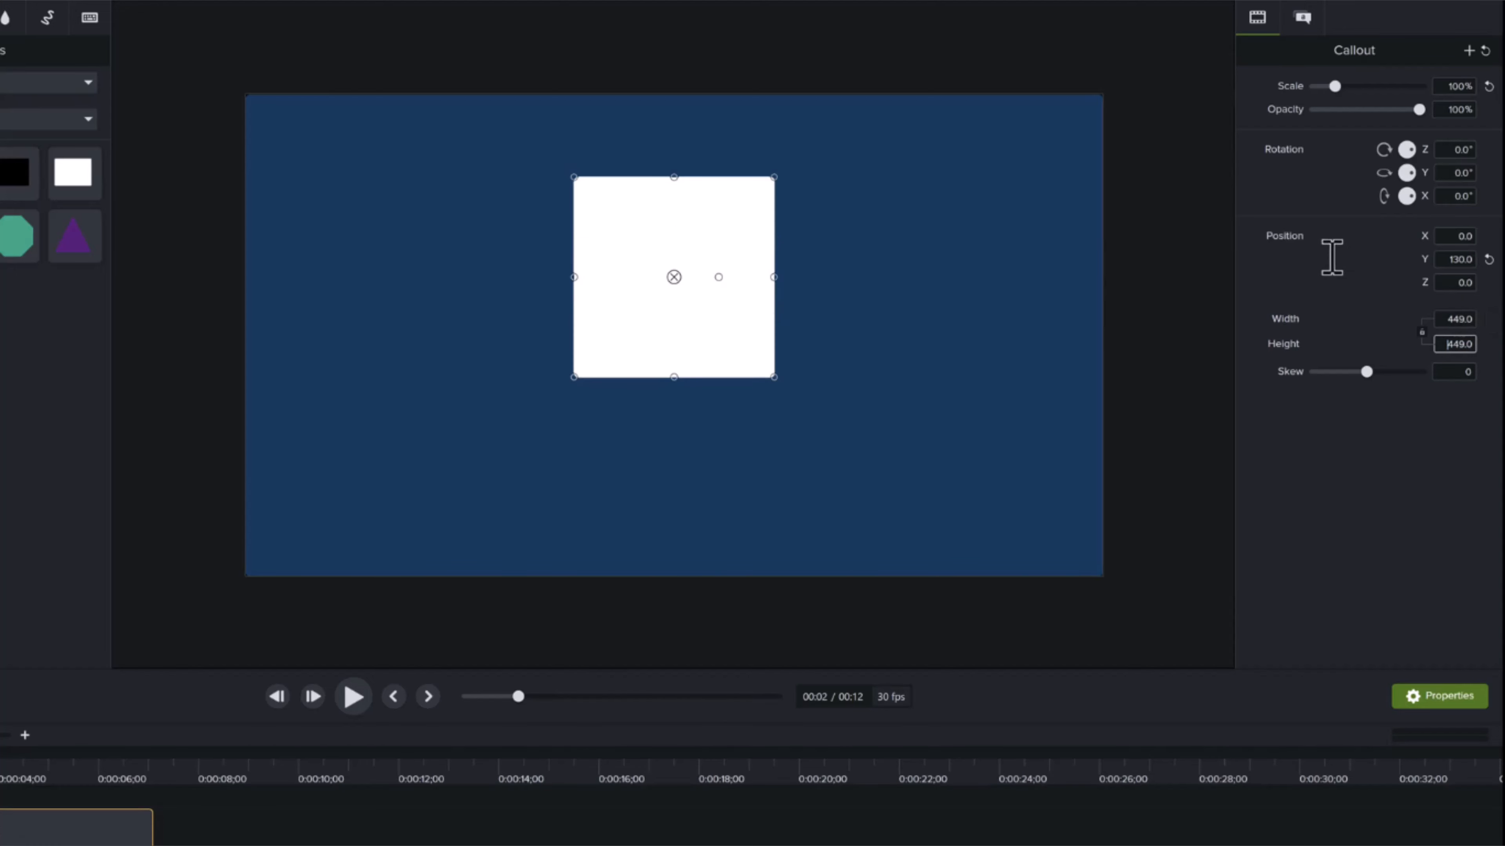
Center the white square on the canvas at position 0, 0 and rotate it 45° about the Z axis
drag(709, 243, 710, 298)
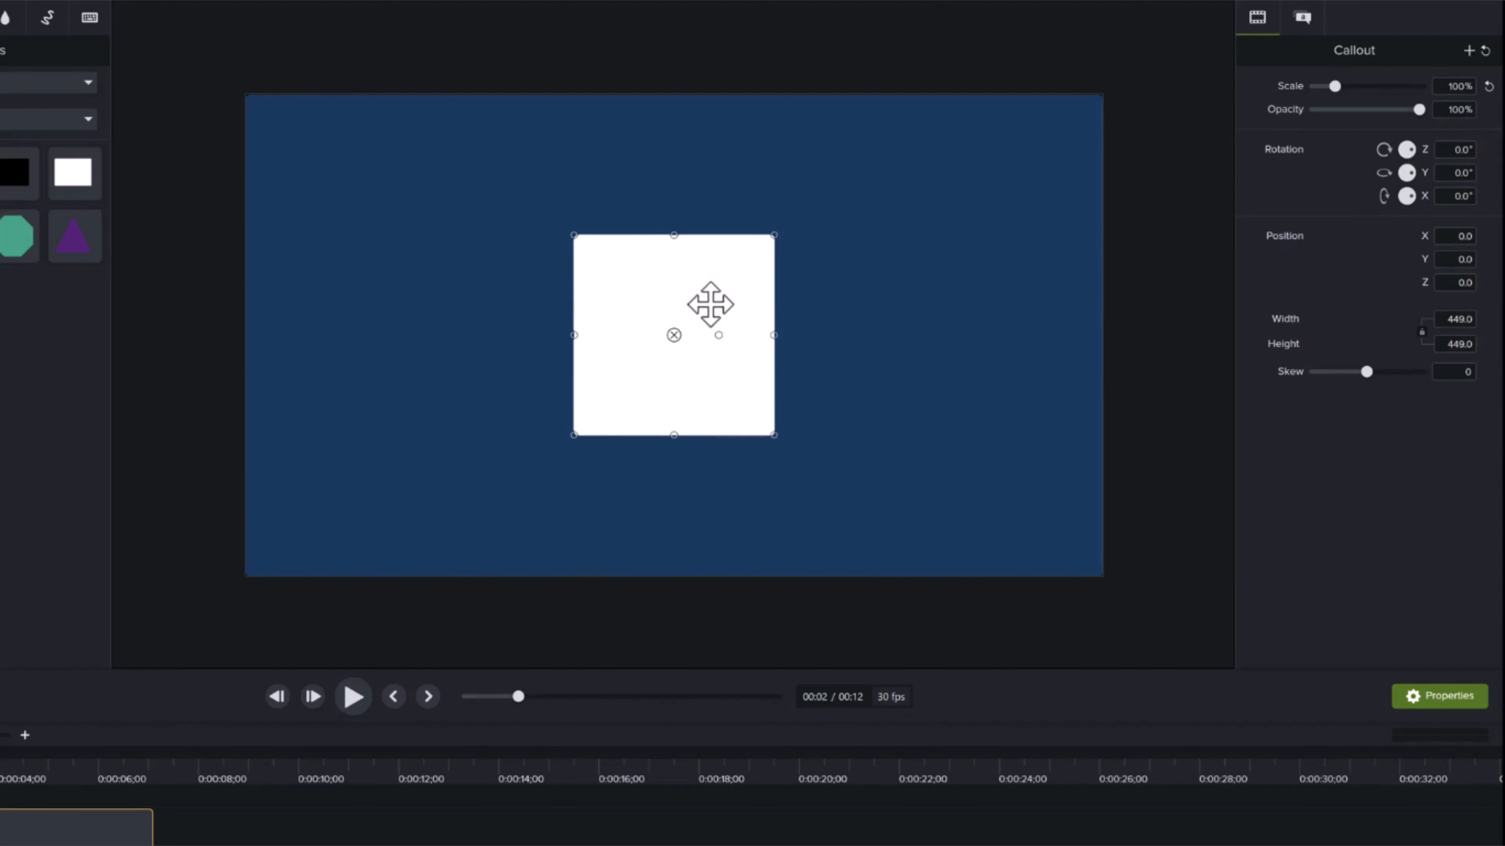
click(1452, 149)
text(45)
key(Return)
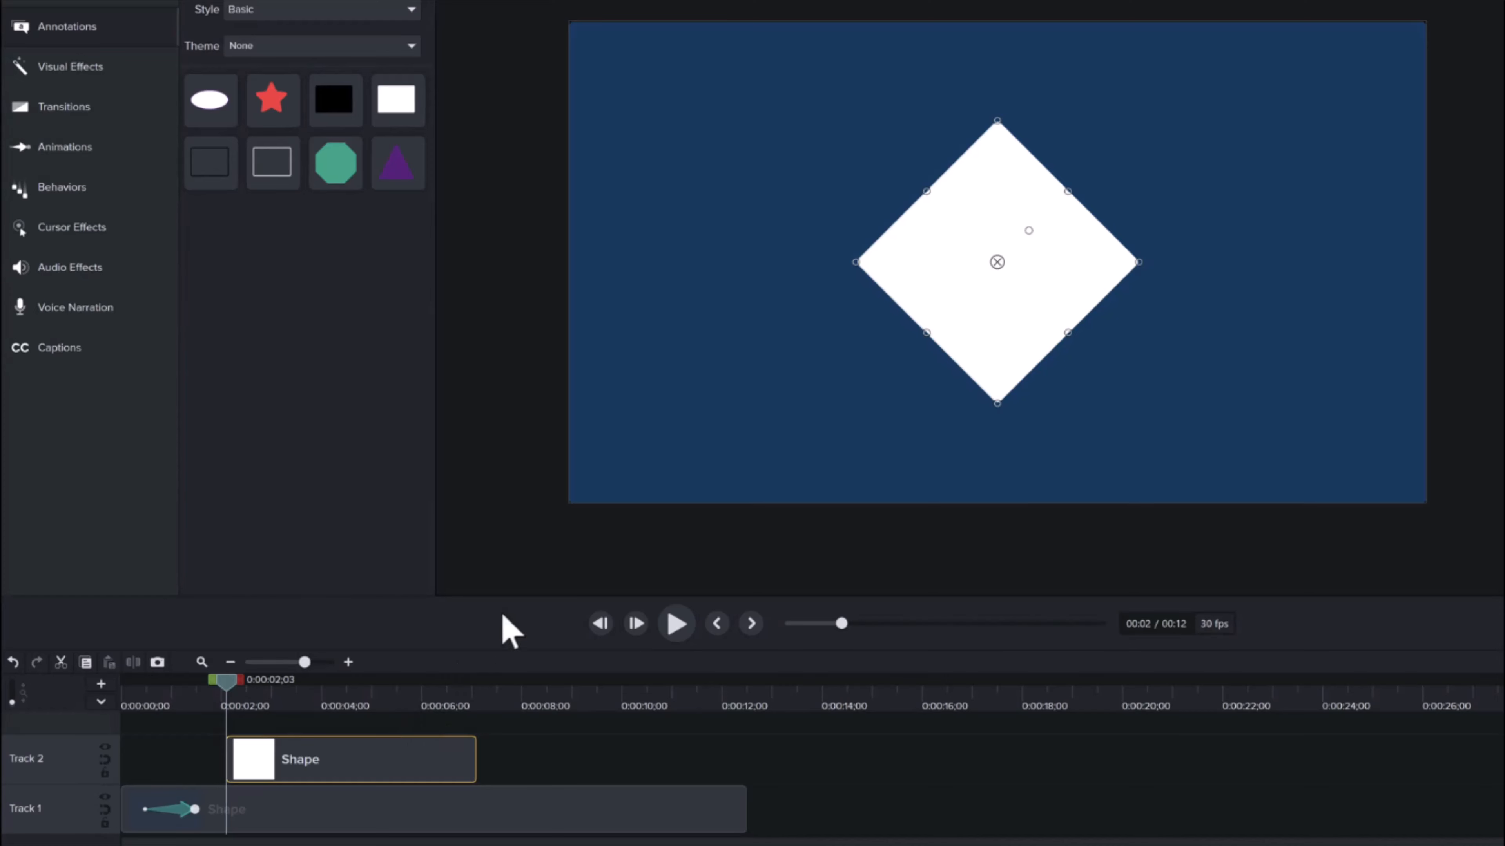
Add an animation to the white diamond from 0:00:02;15 to 0:00:03;15 that grows it from 1% scale to full size
drag(510, 595, 518, 531)
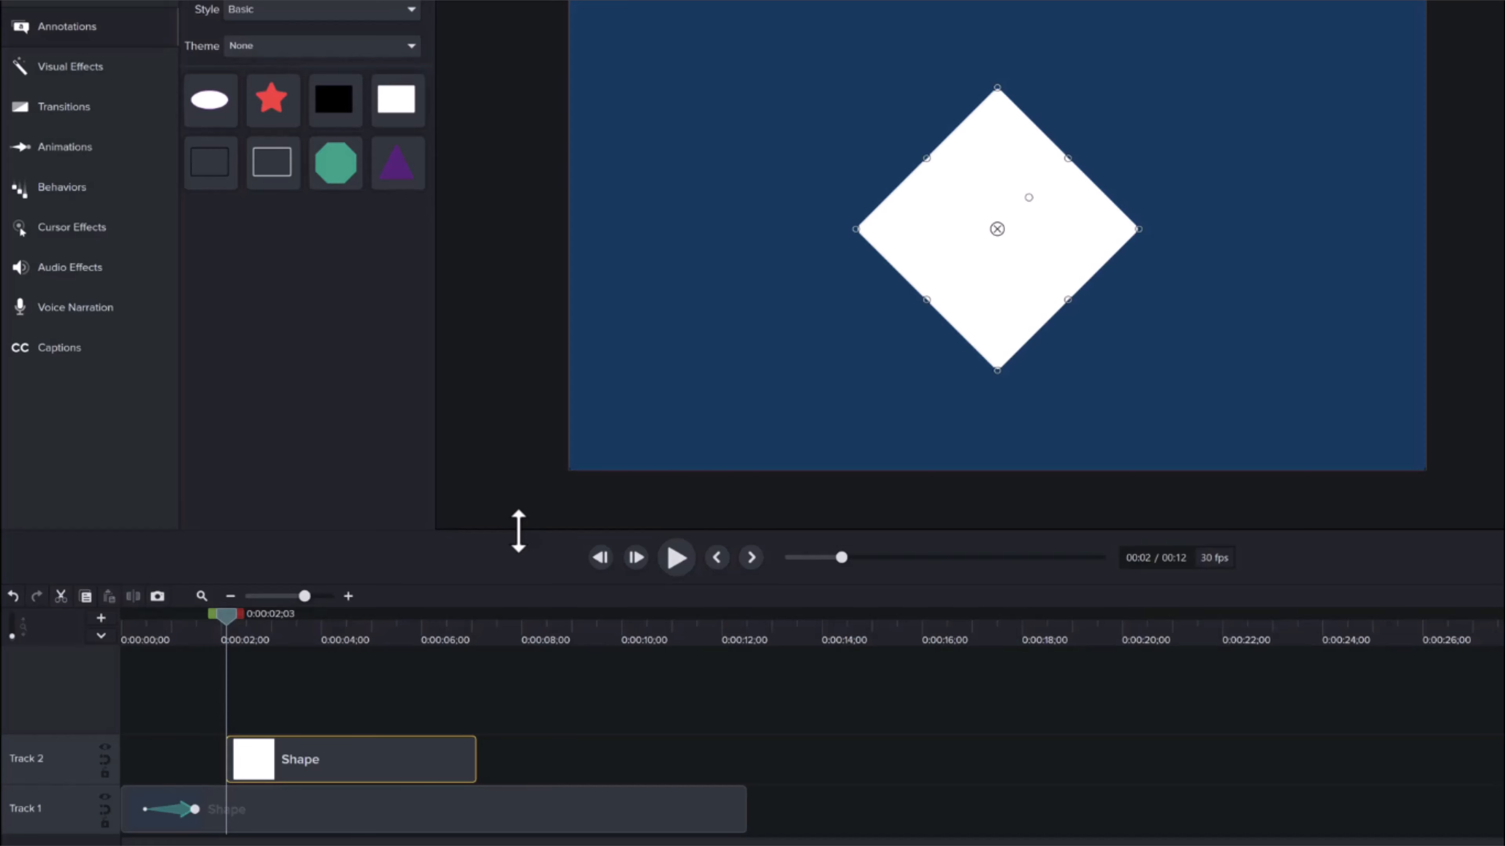
click(253, 633)
drag(268, 636, 297, 630)
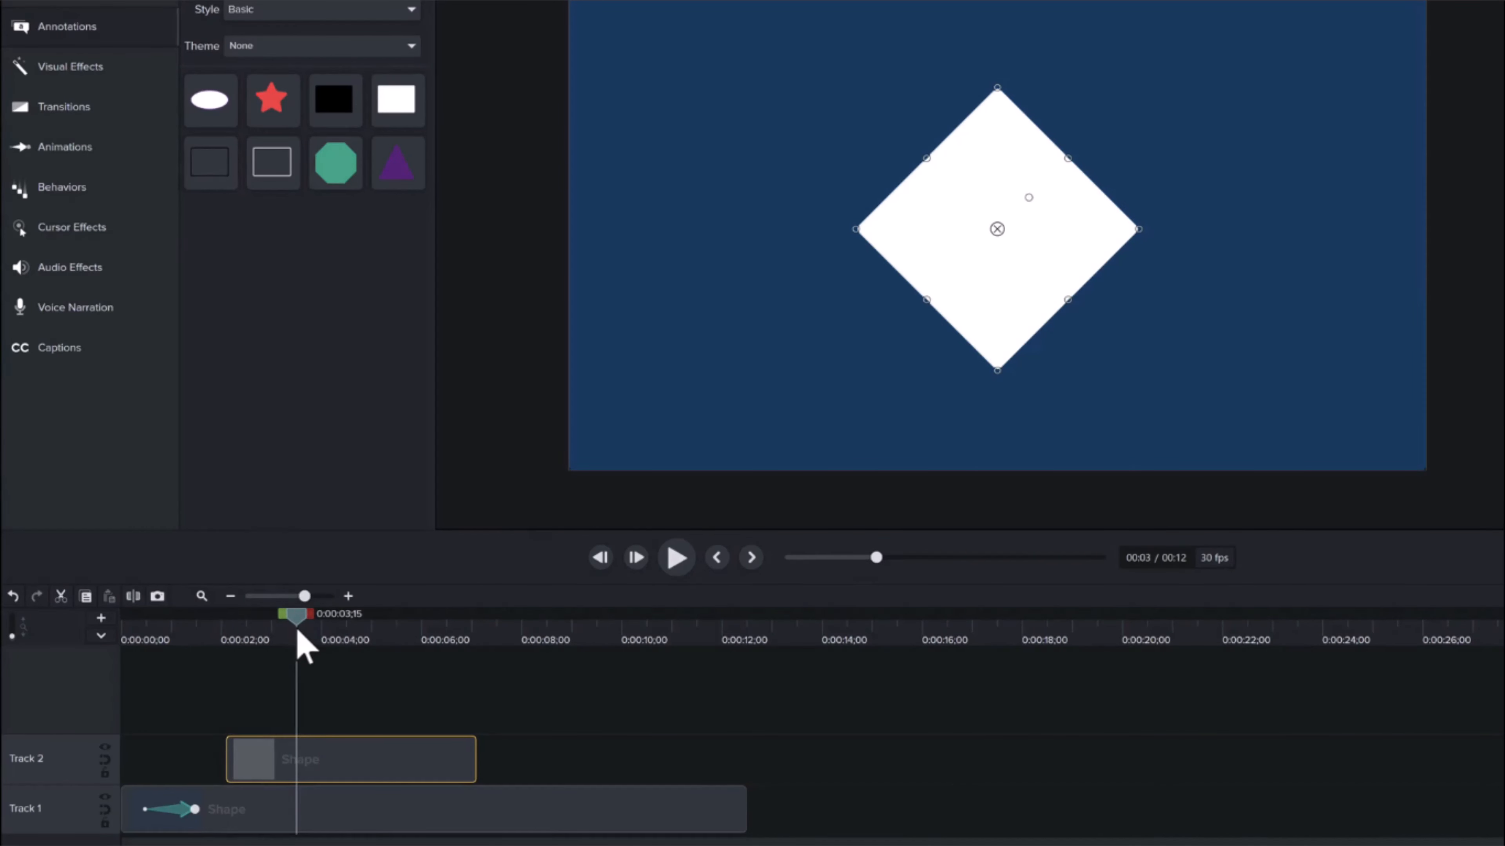
mouse_move(303, 757)
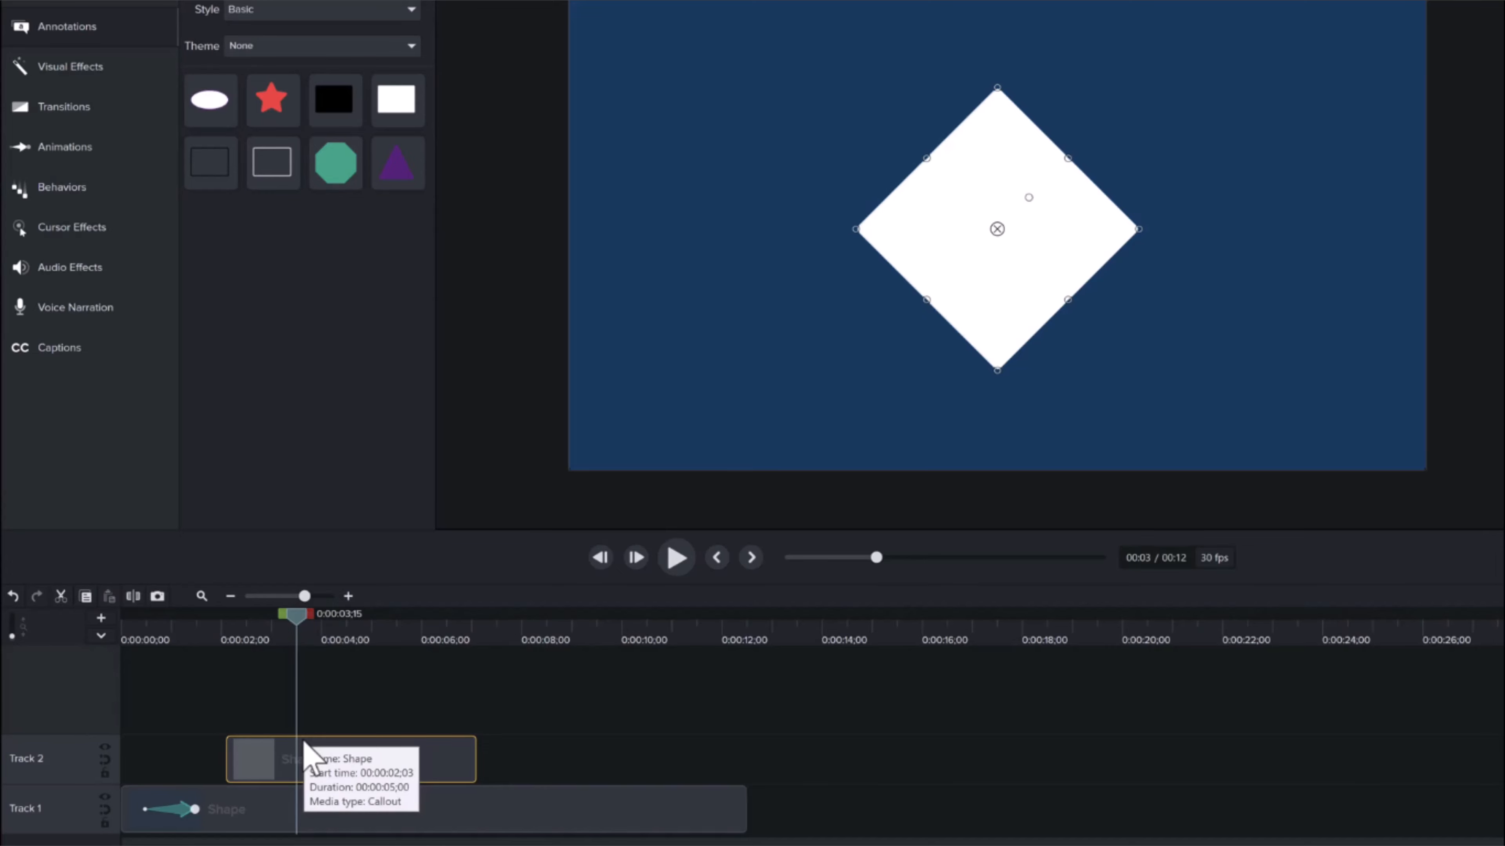
key(shift+a)
double_click(254, 759)
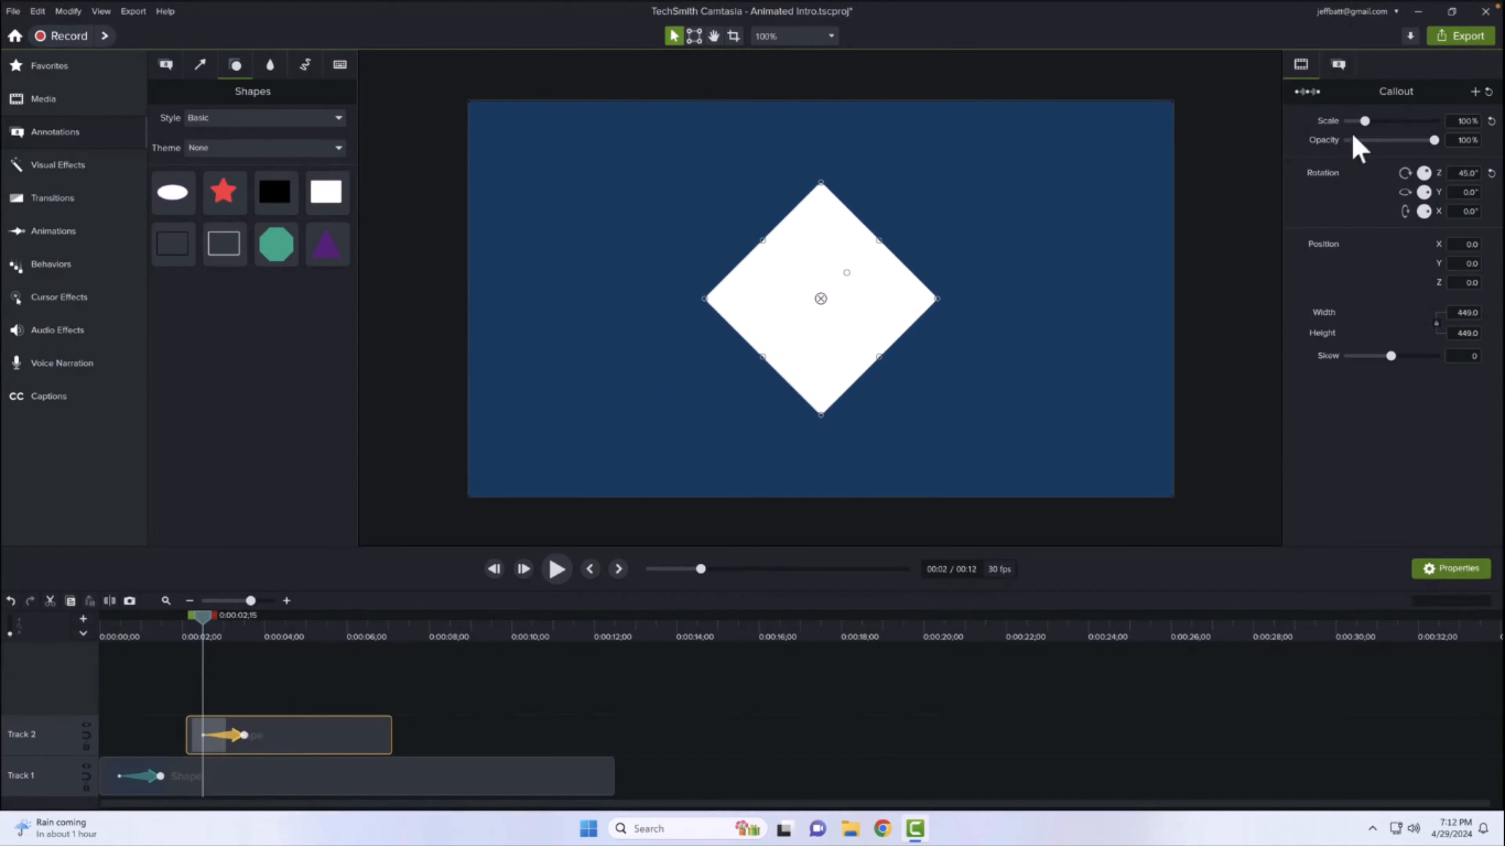
drag(1364, 121, 1334, 126)
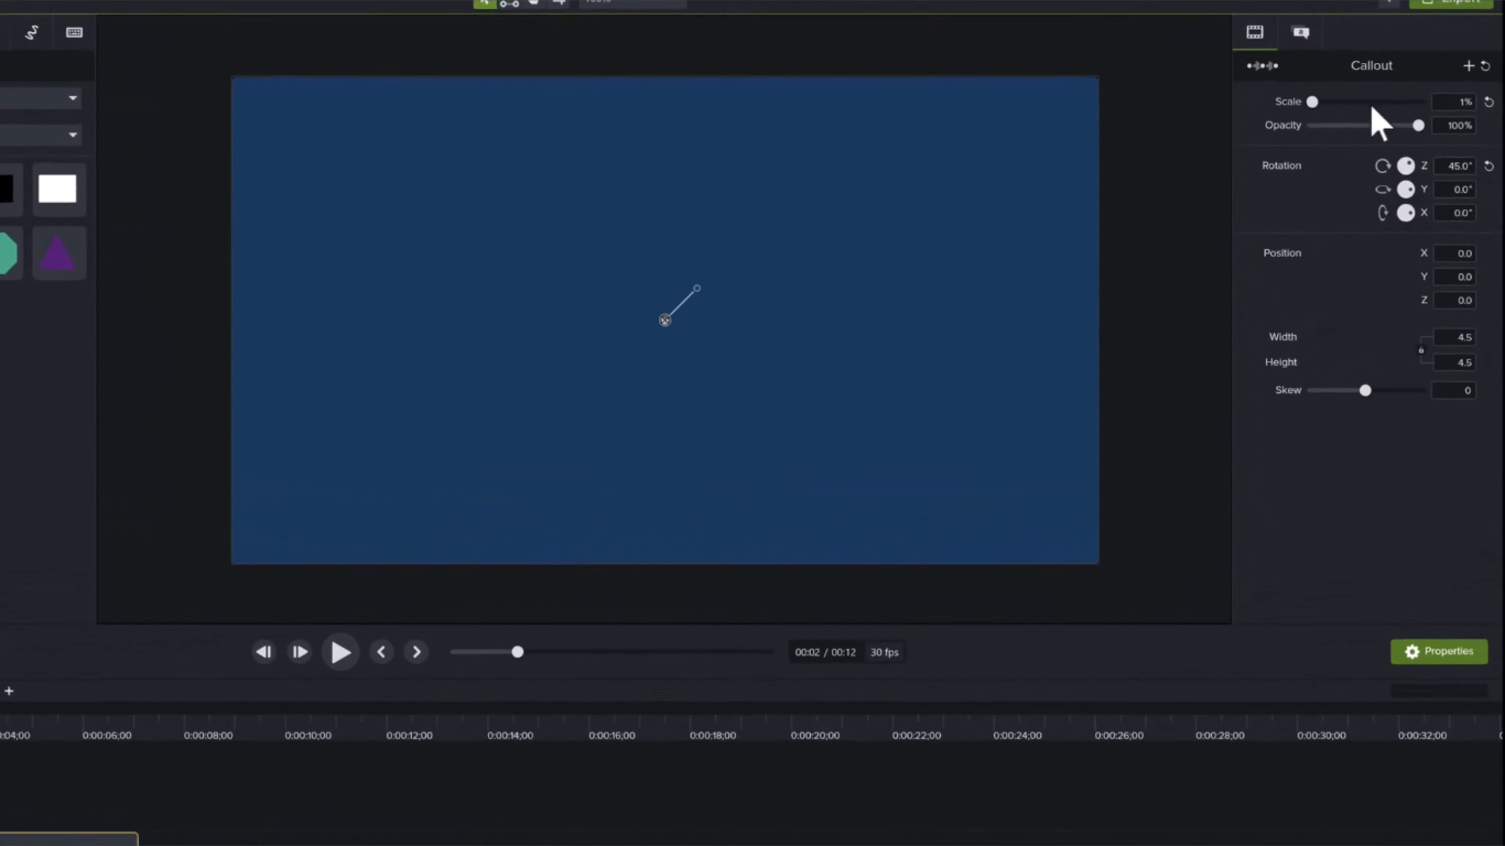
click(1455, 95)
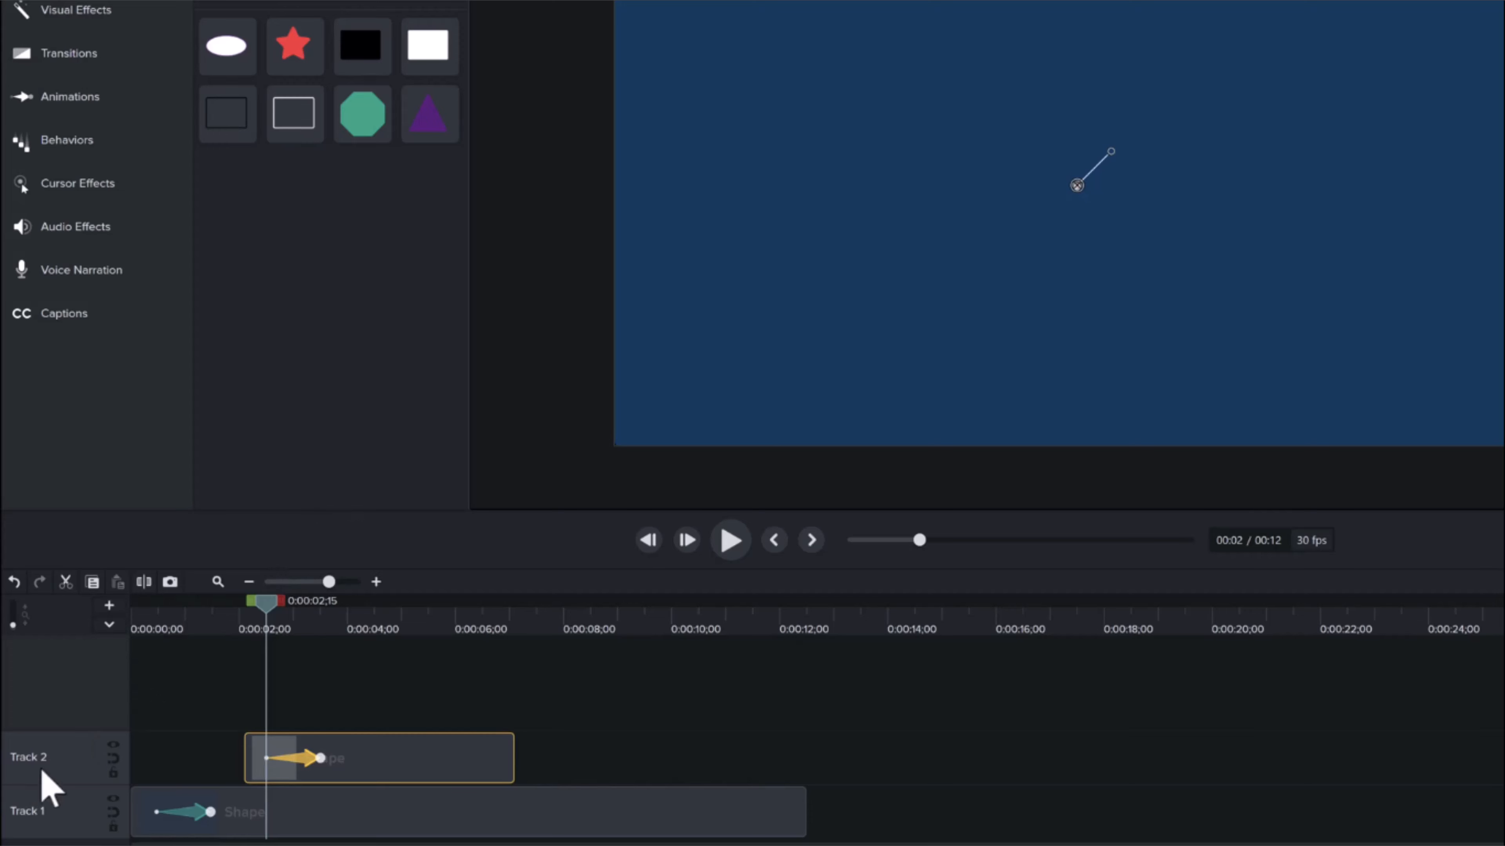
Set the easing of the white diamond's scale animation to Exponential In/Out
drag(272, 606, 316, 605)
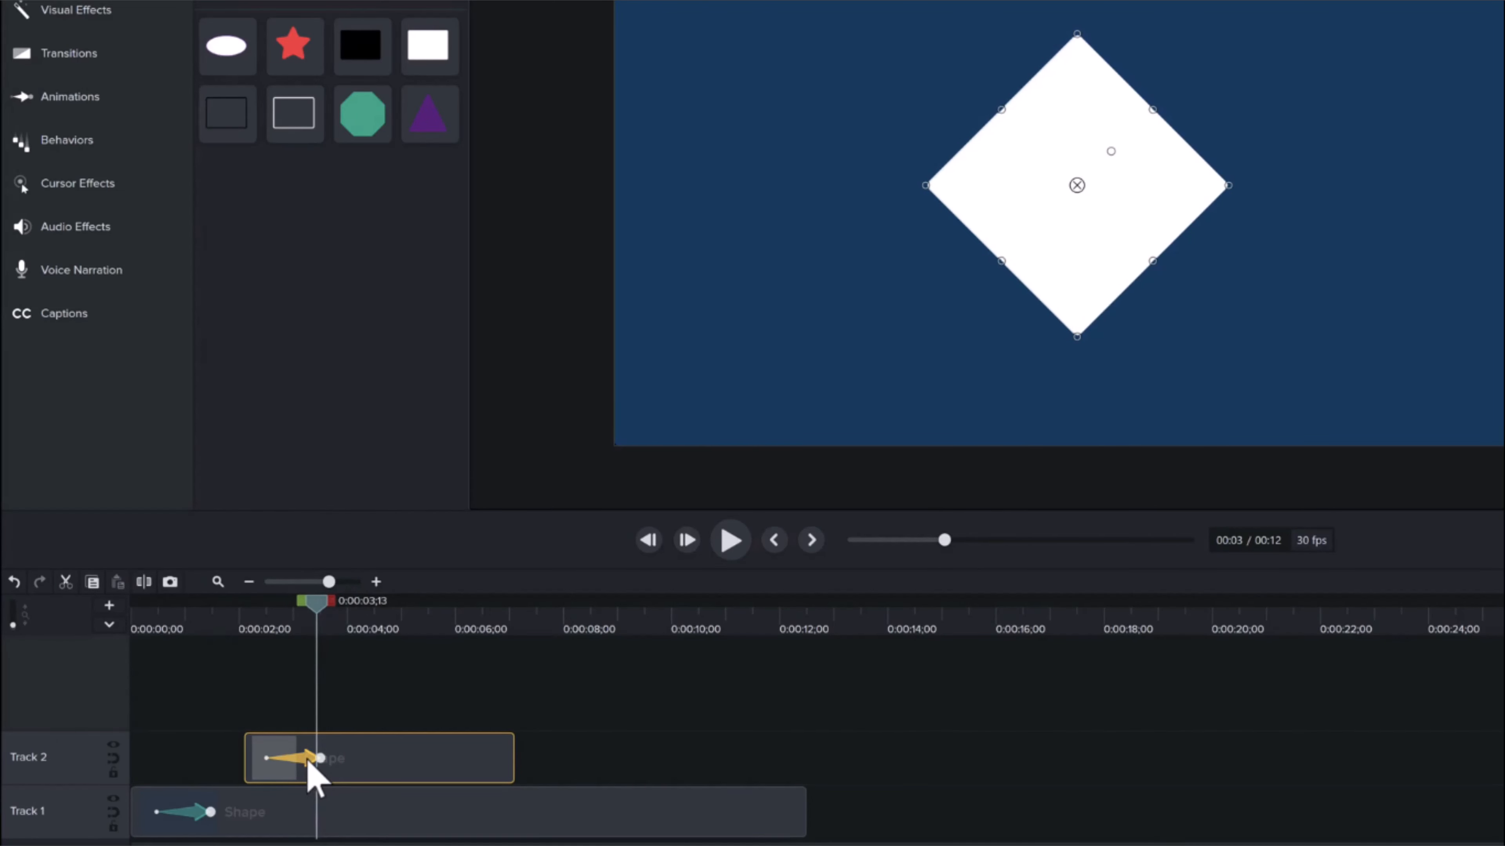
right_click(318, 759)
mouse_move(408, 706)
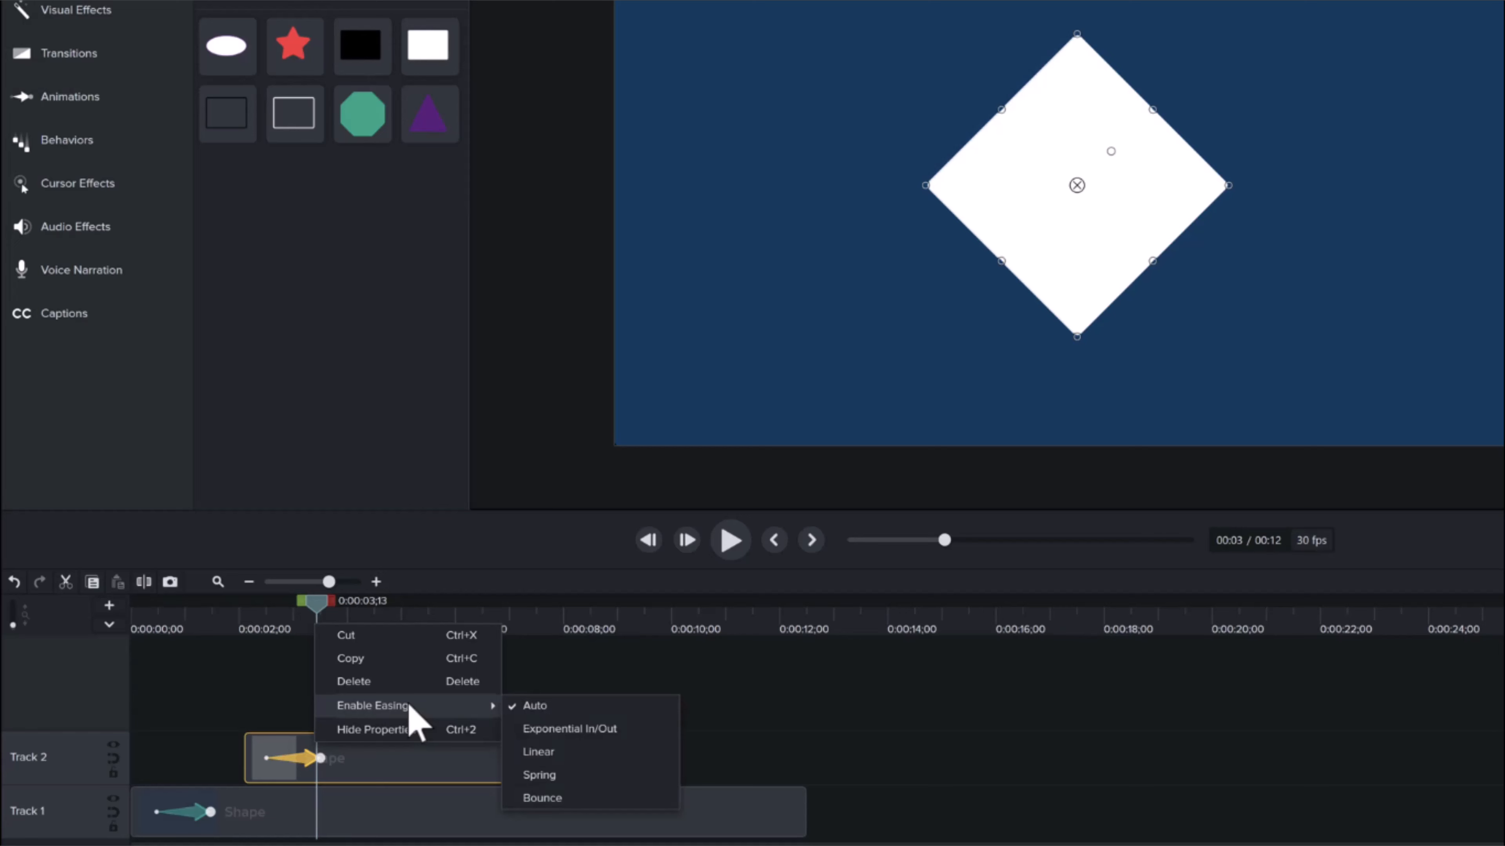
click(550, 729)
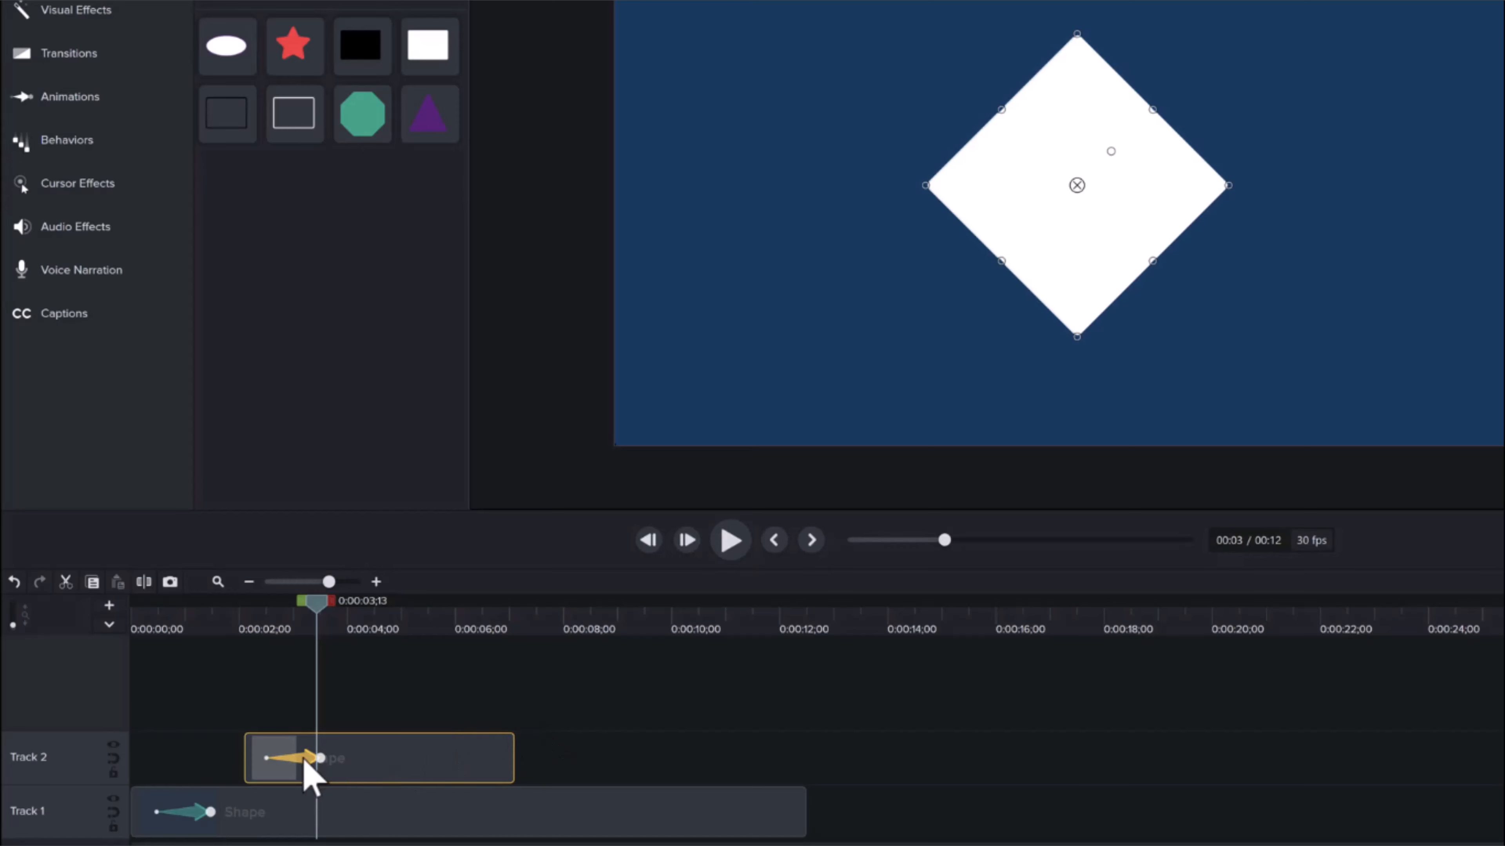
Stretch the diamond's scale animation across the full length of its clip on Track 2
drag(320, 757, 513, 756)
drag(262, 757, 244, 758)
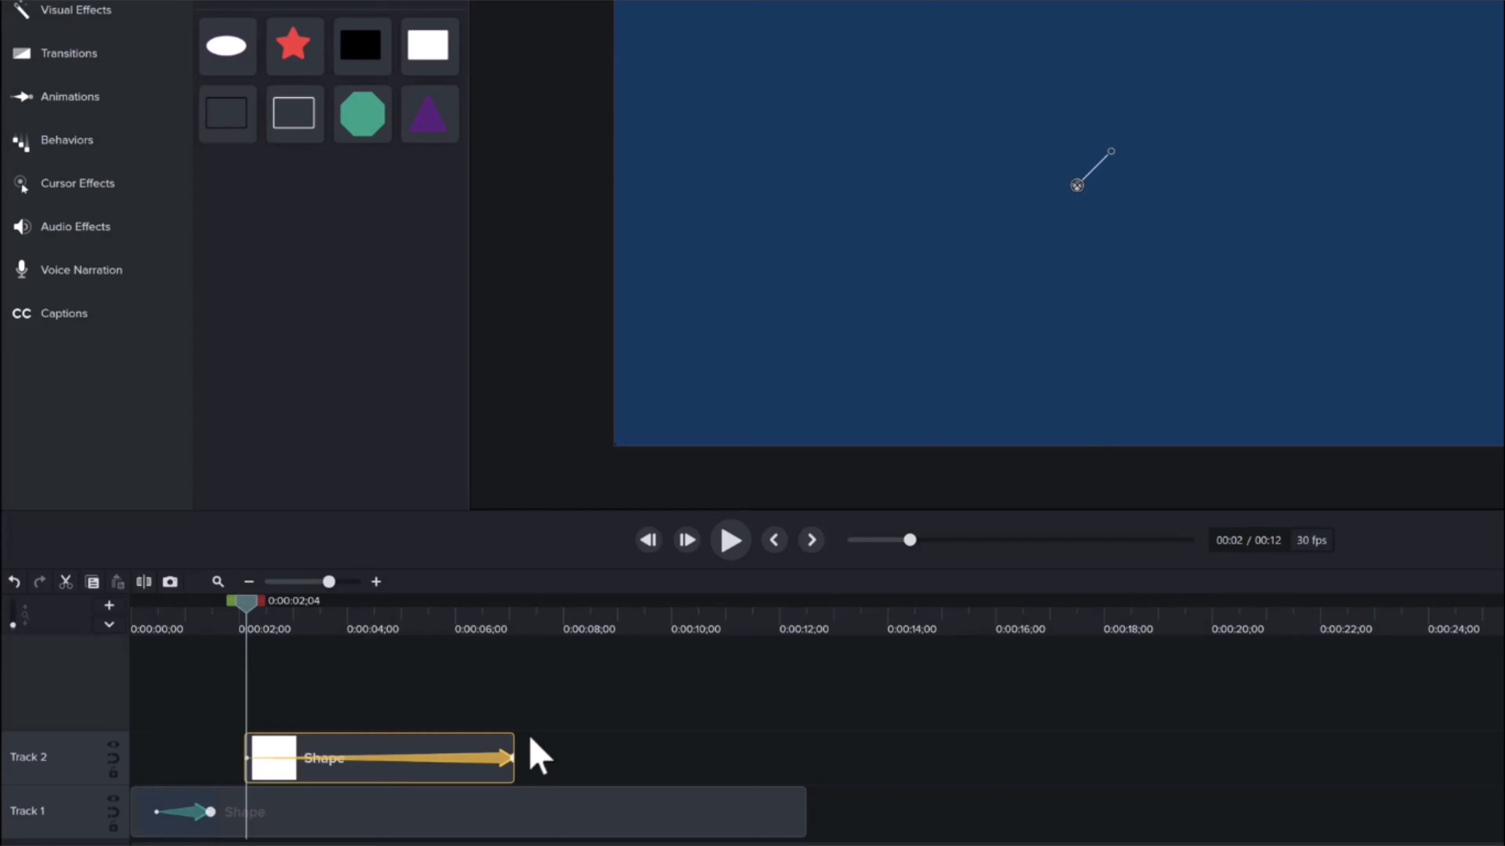
click(507, 757)
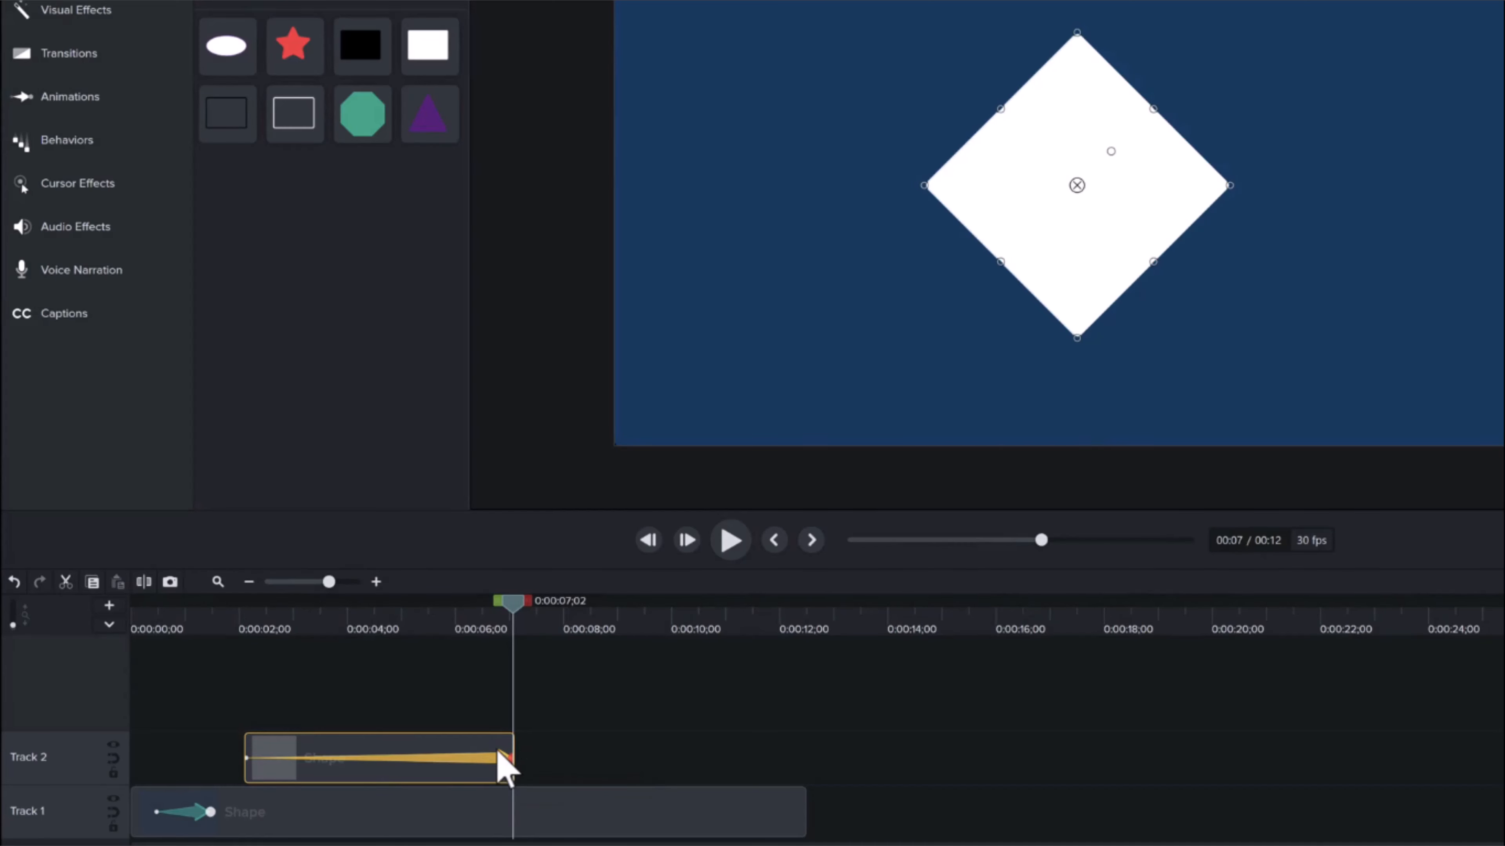
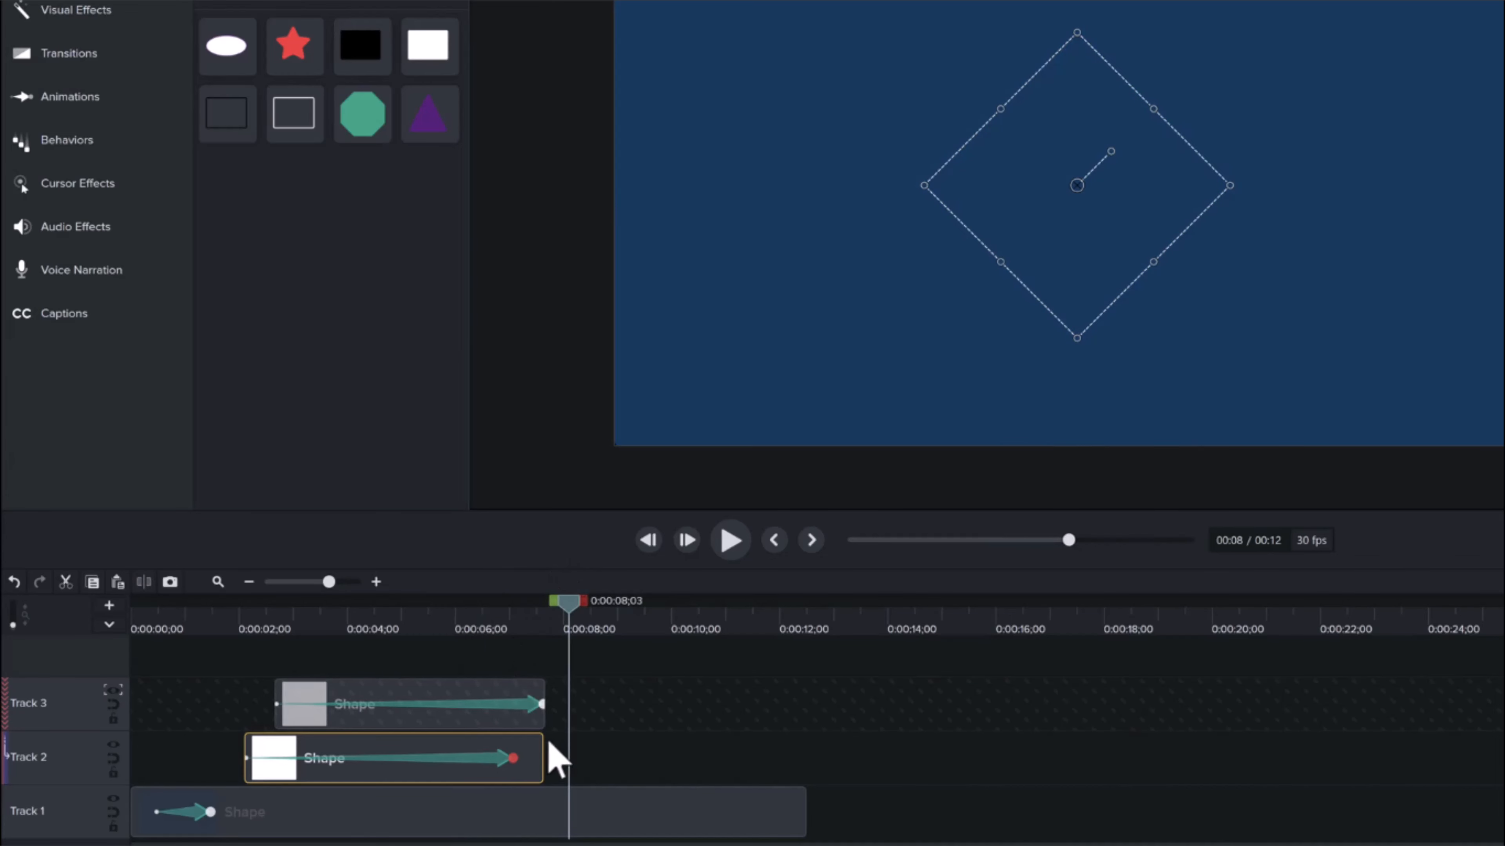
drag(541, 757, 518, 748)
drag(479, 626, 515, 624)
drag(511, 746, 541, 740)
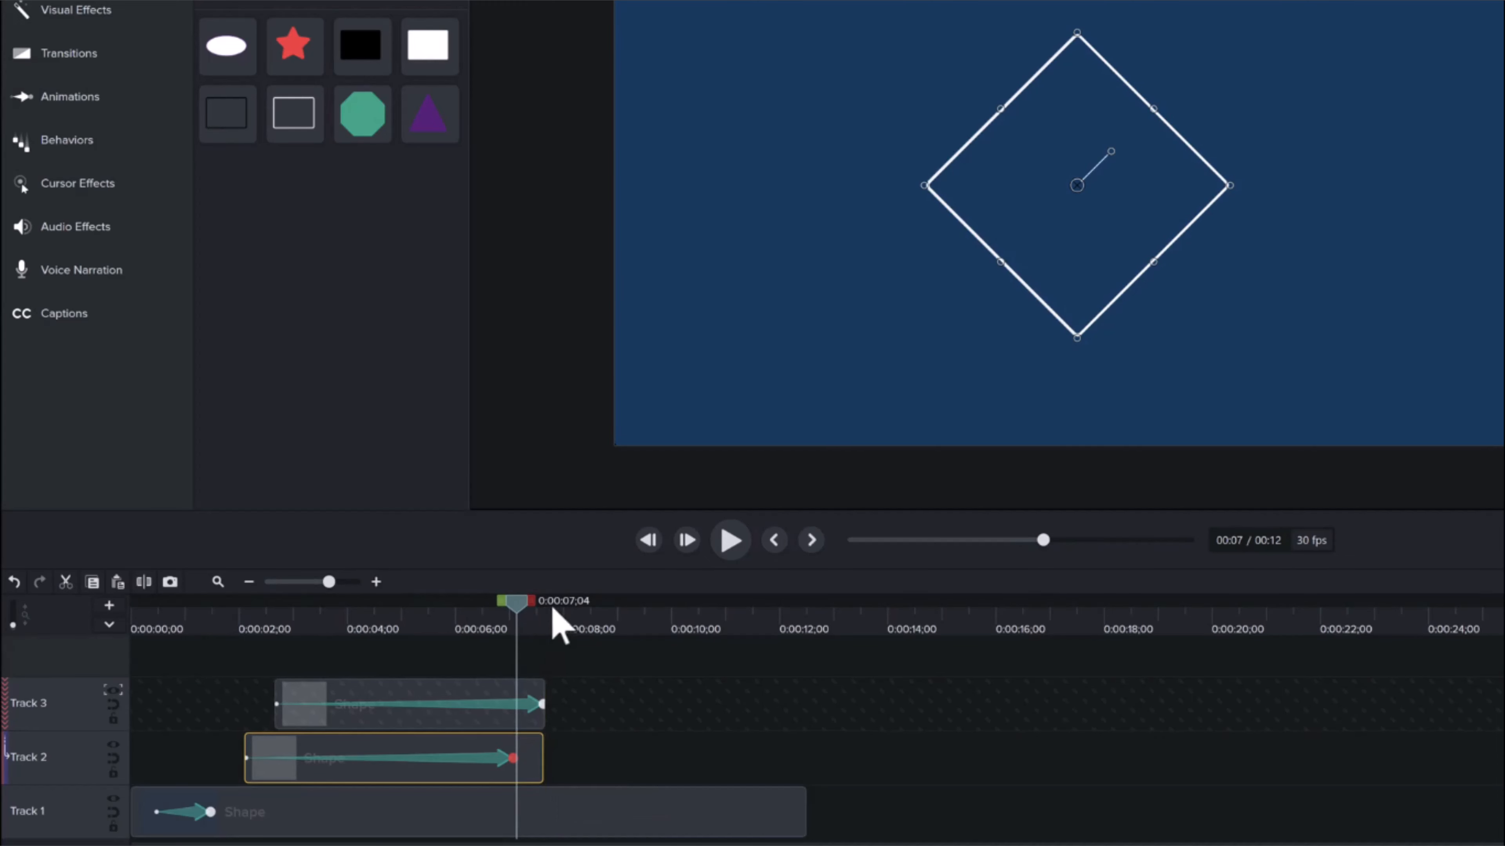
Group the two diamond shapes on Tracks 2 and 3, and check the tracks inside the group
drag(531, 622, 500, 627)
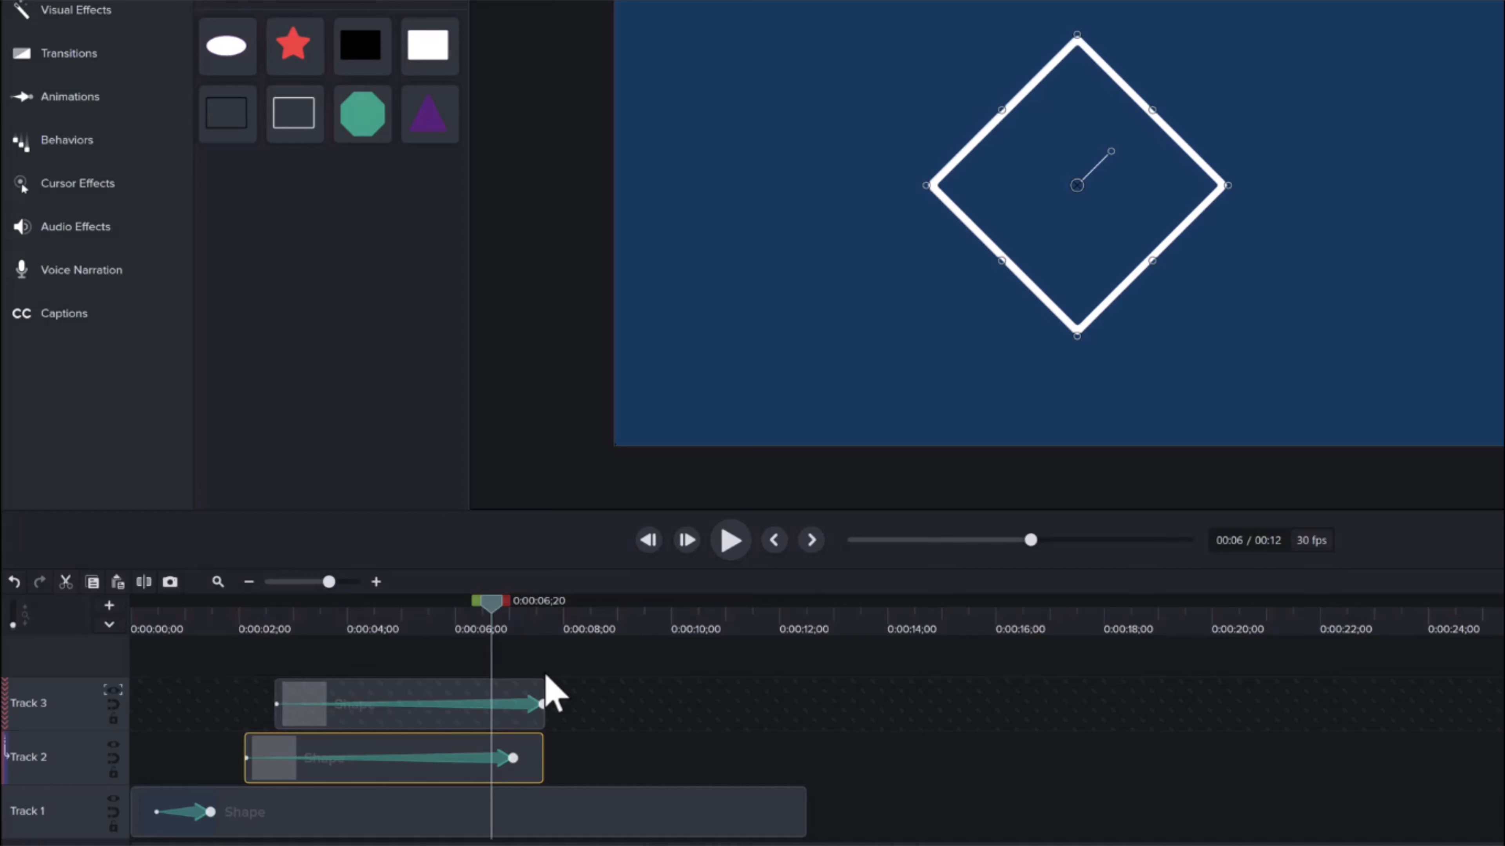
ctrl+click(541, 696)
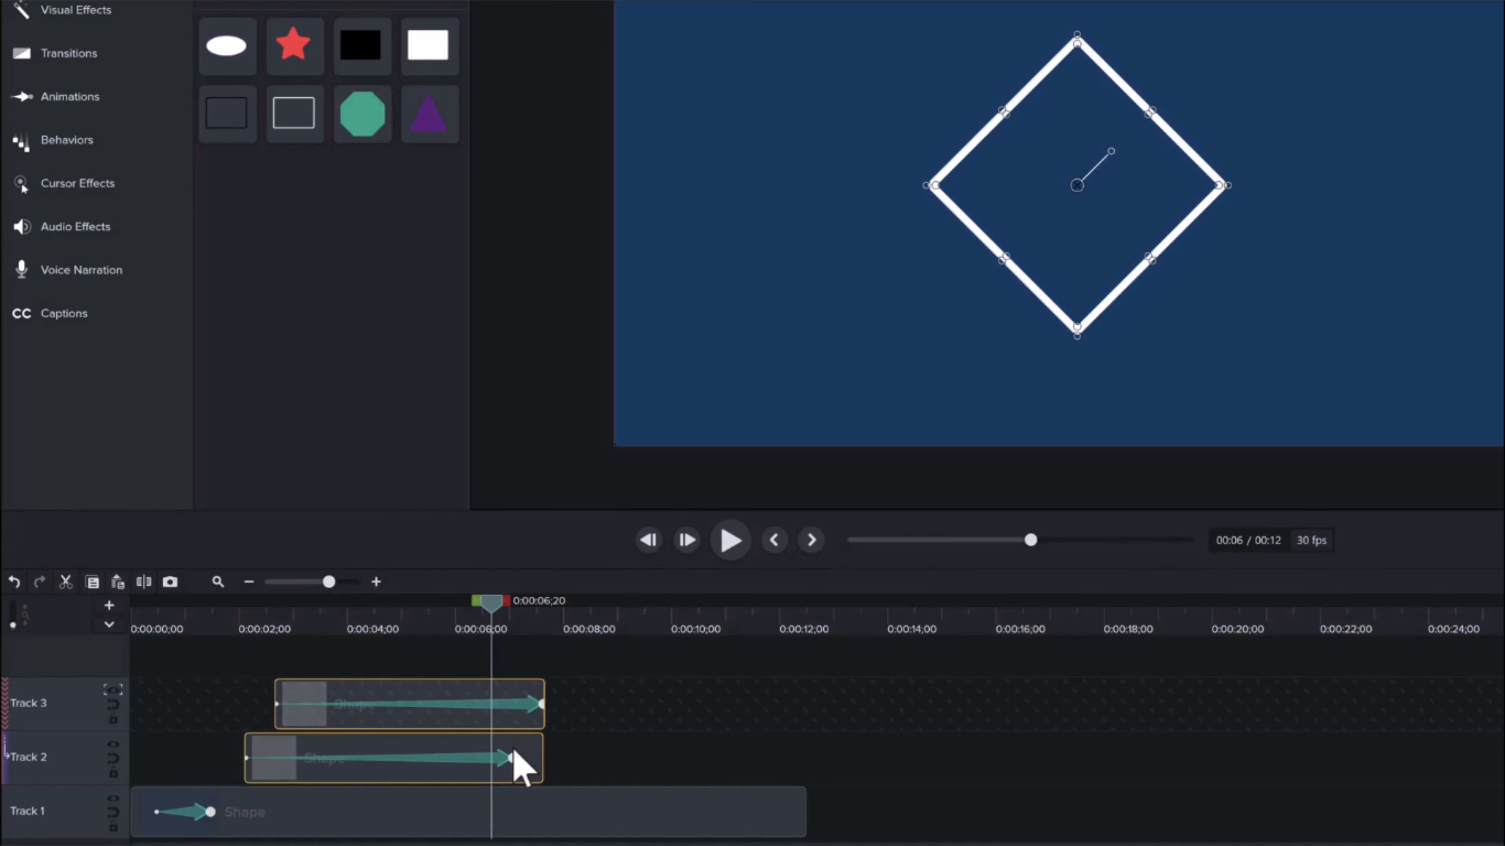
right_click(538, 748)
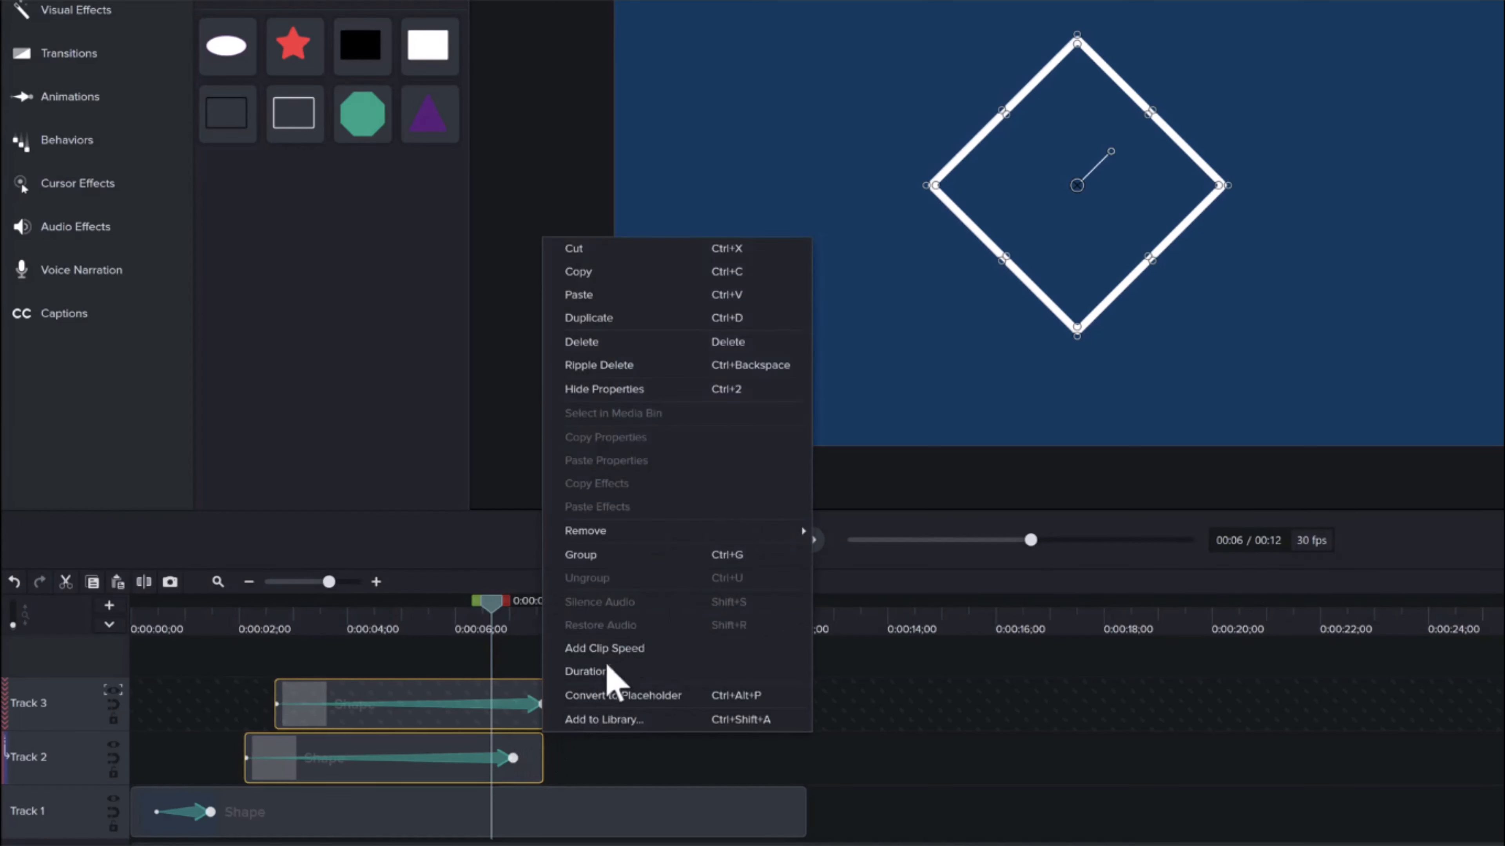
click(687, 557)
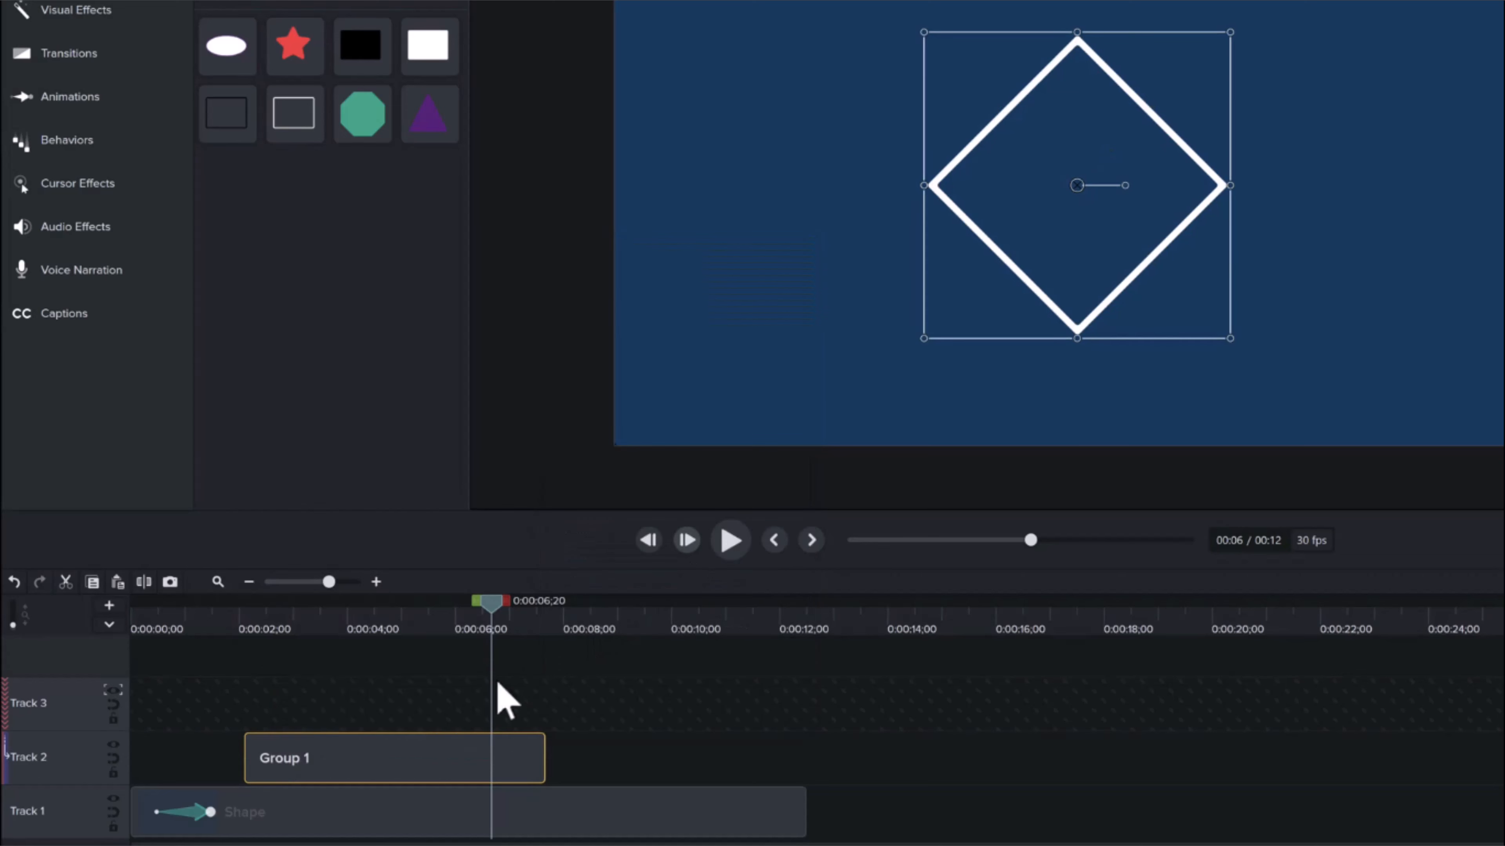
click(258, 776)
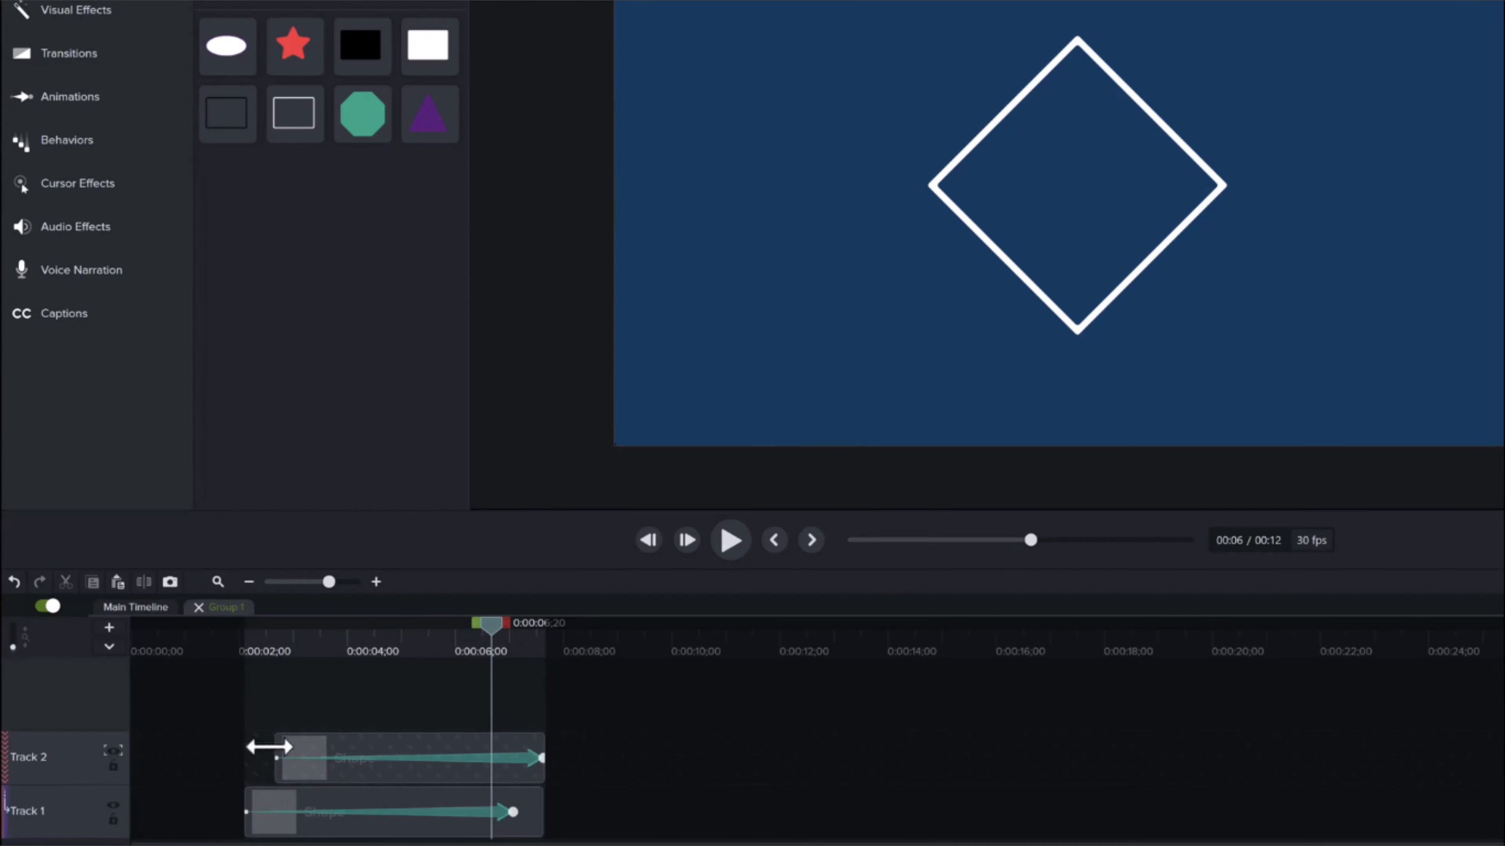
click(200, 606)
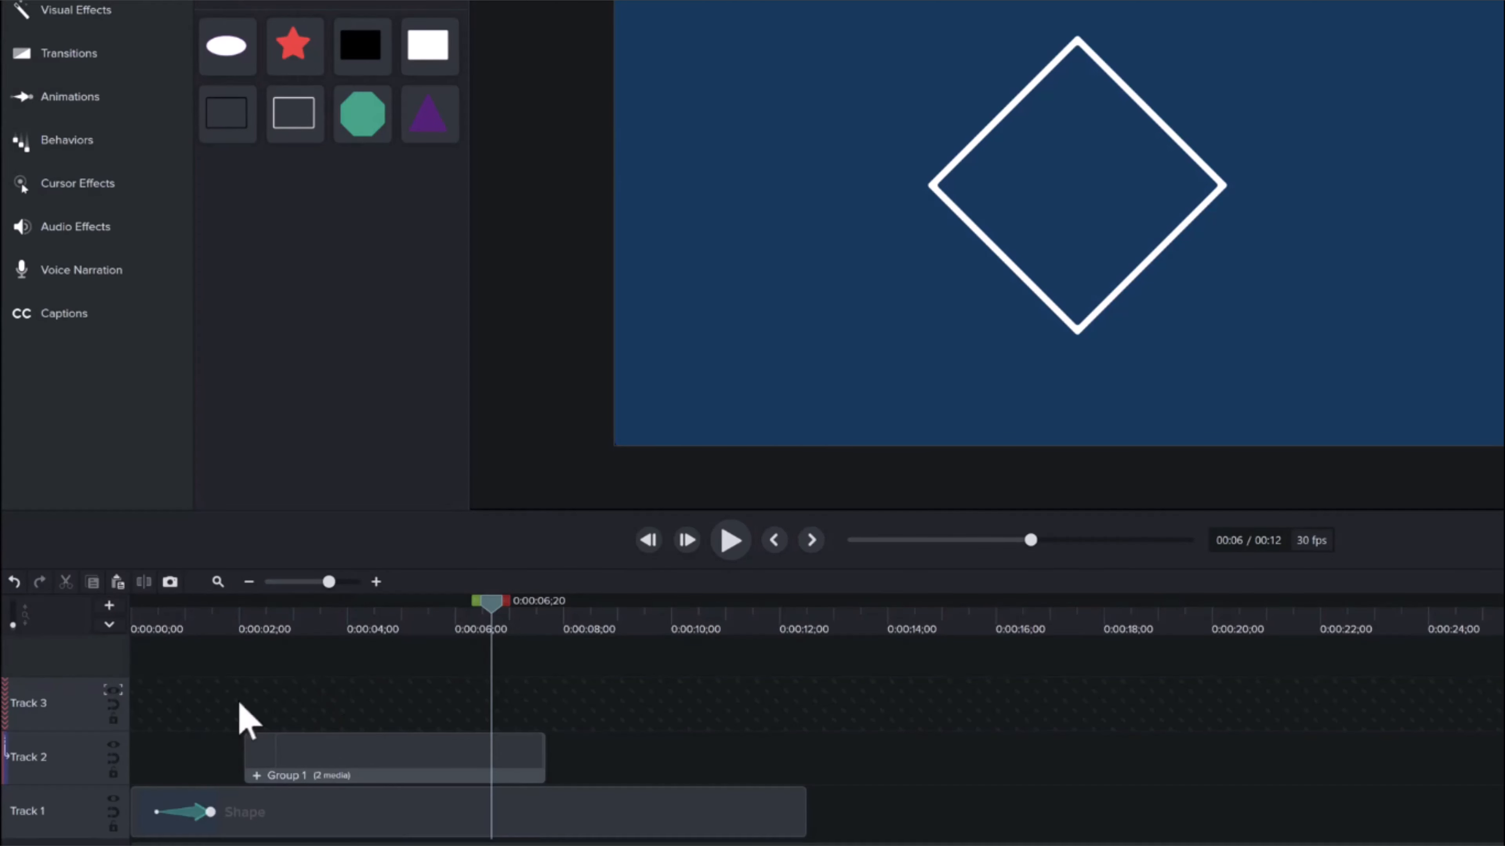
Set the main timeline's Track 3 matte mode to None and reopen the contents of the diamond group
click(113, 693)
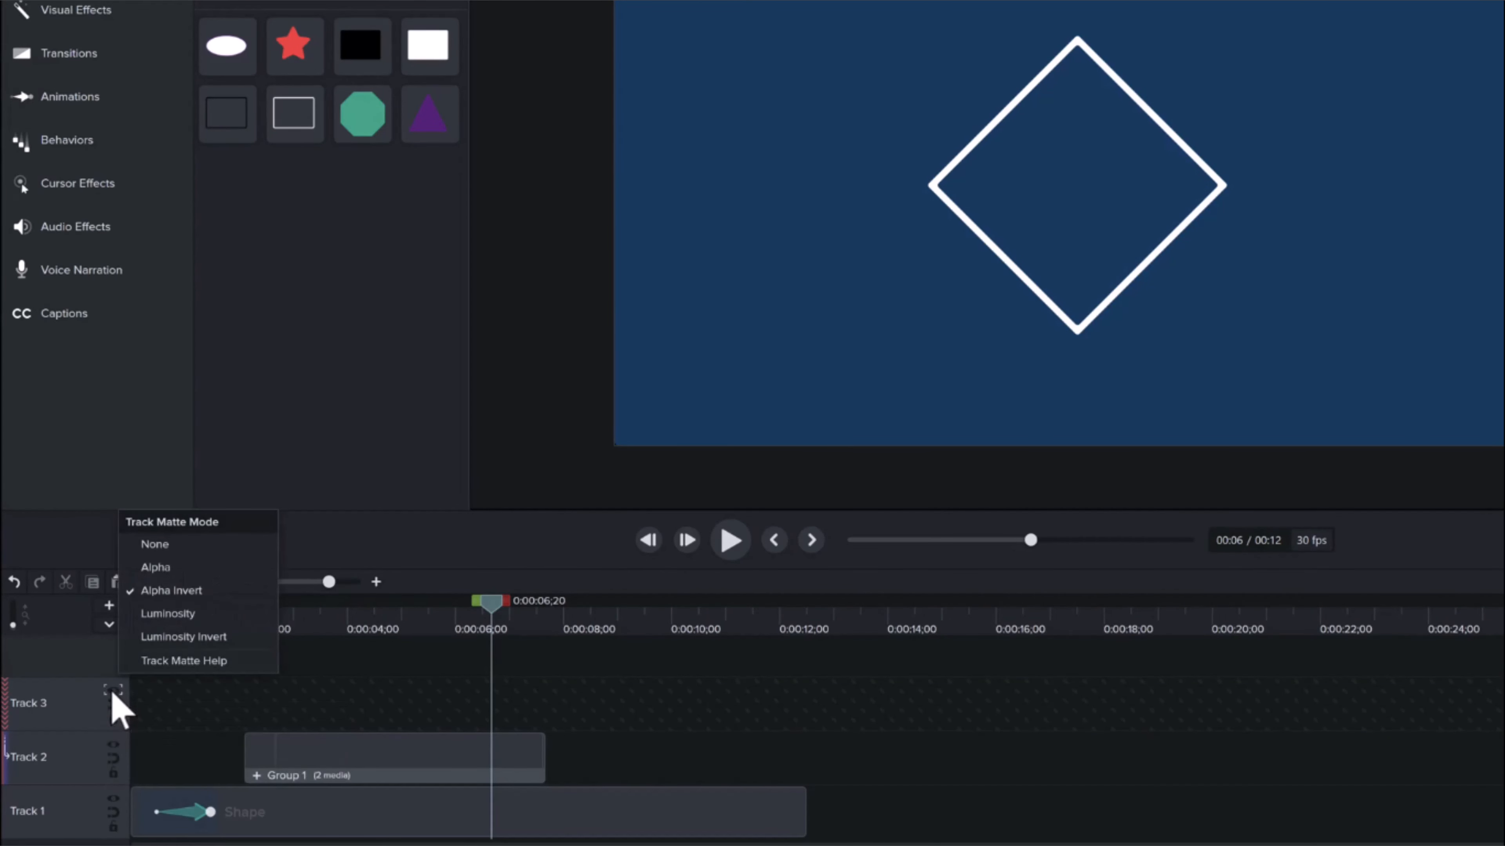
click(228, 542)
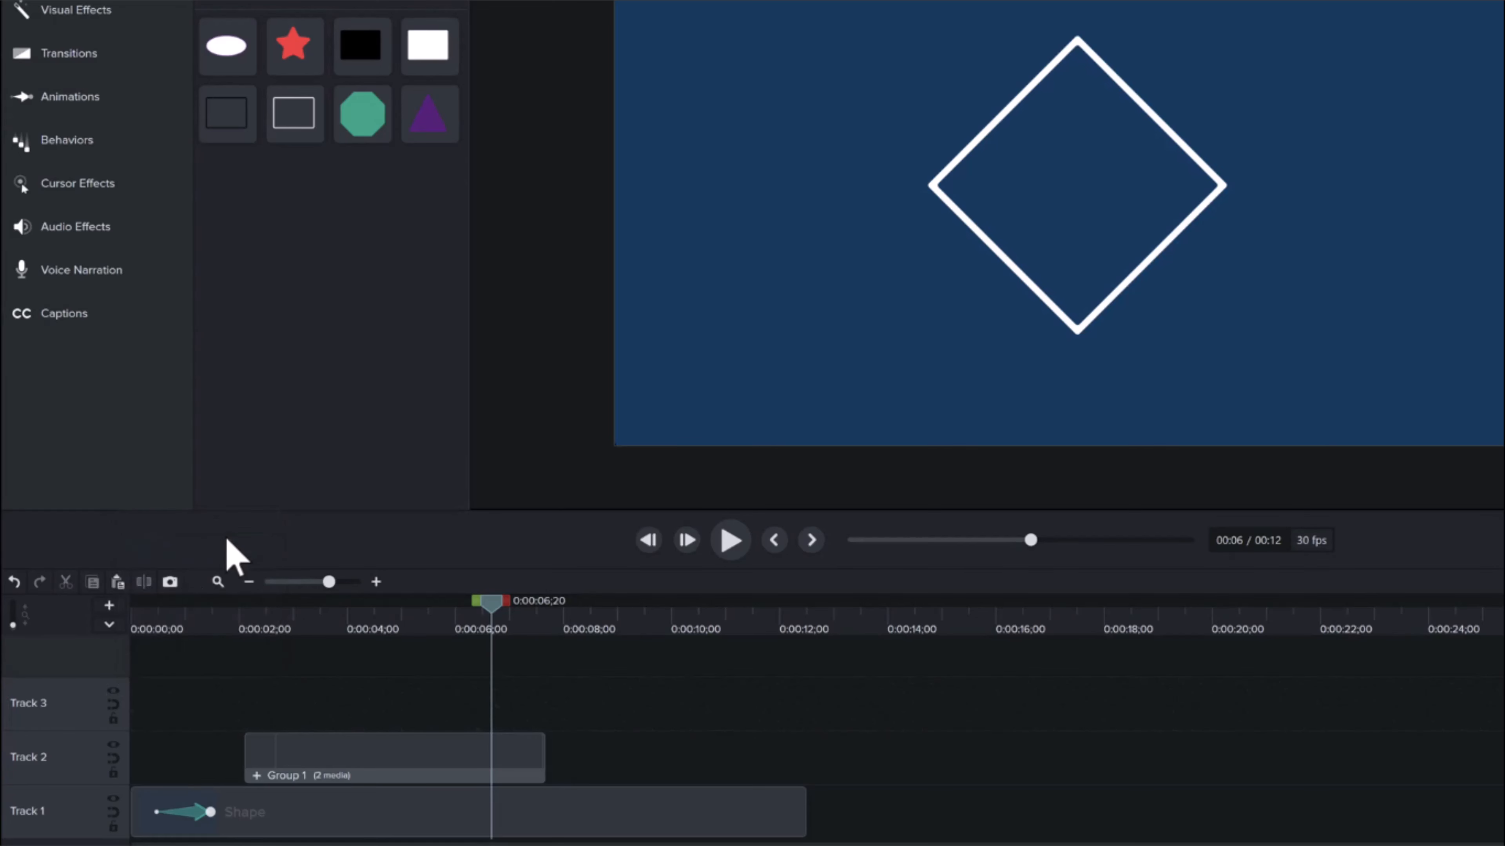
click(256, 775)
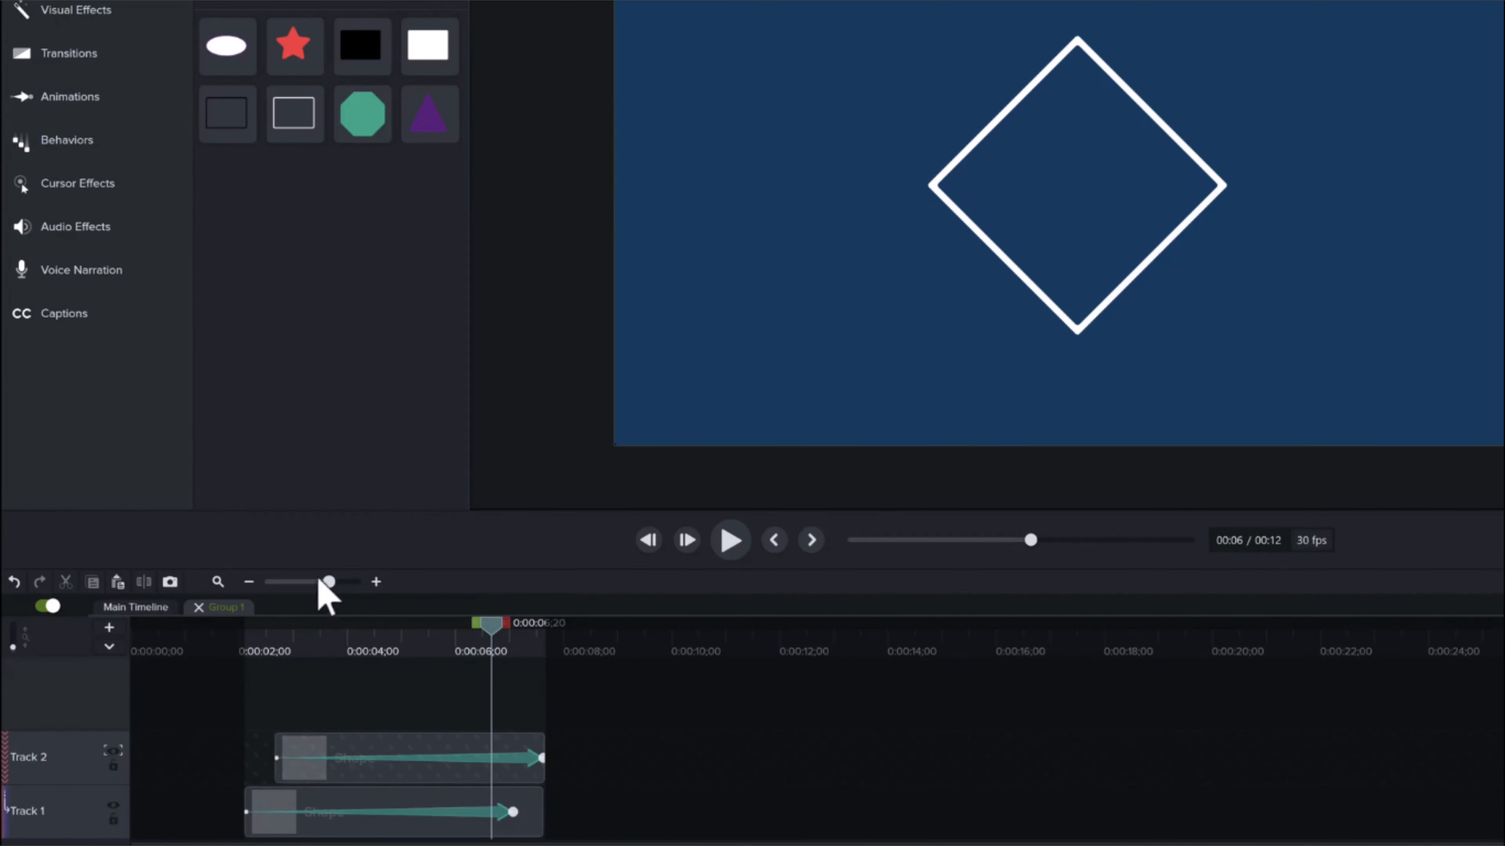
Return to the main timeline, duplicate the diamond group onto Track 3 starting at about 3 seconds, and preview the staggered result
click(198, 608)
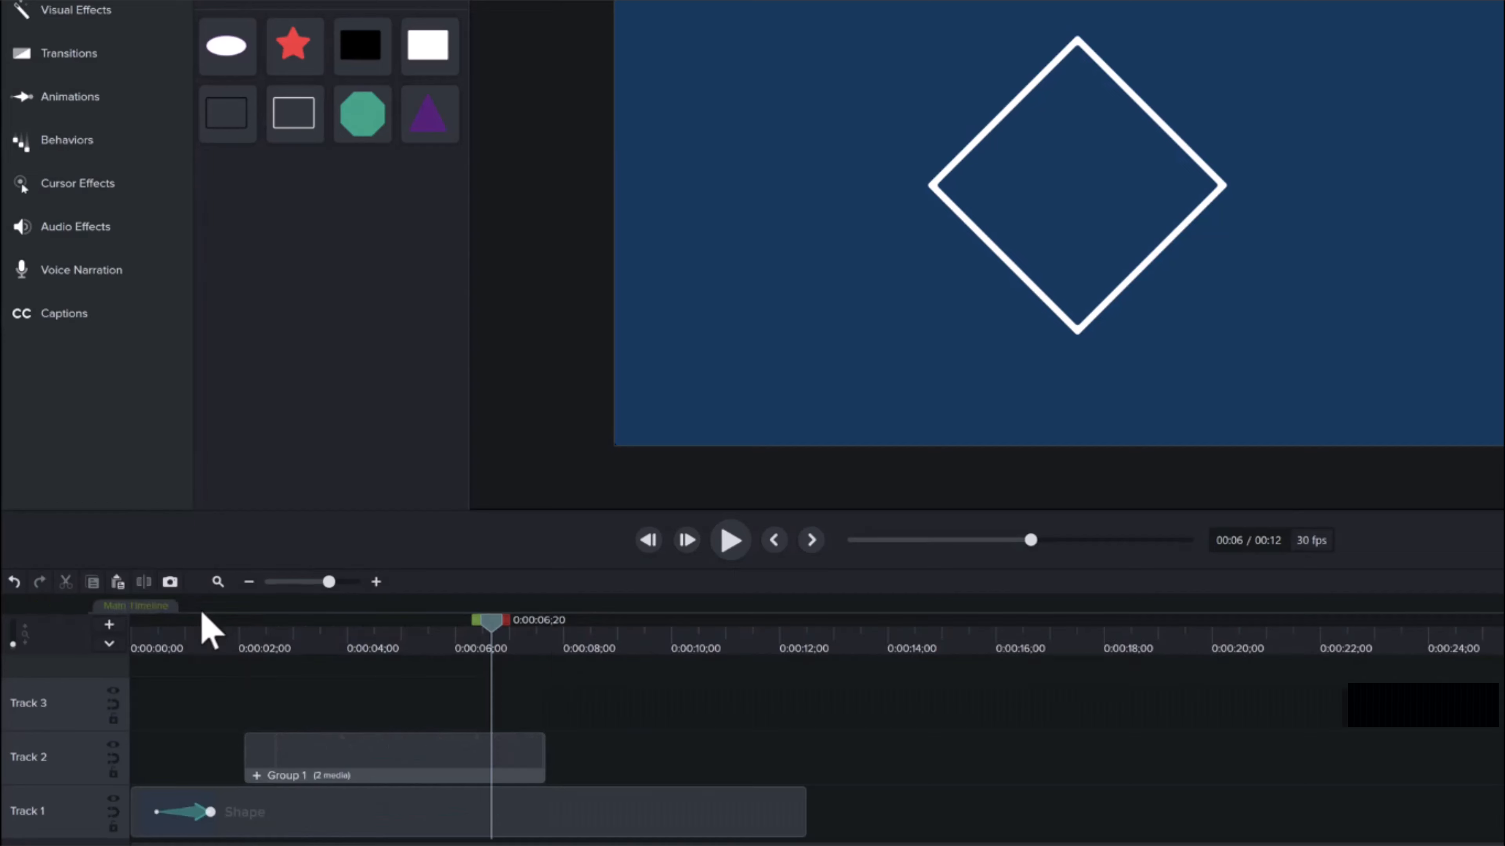
click(380, 764)
key(ctrl+c)
key(ctrl+v)
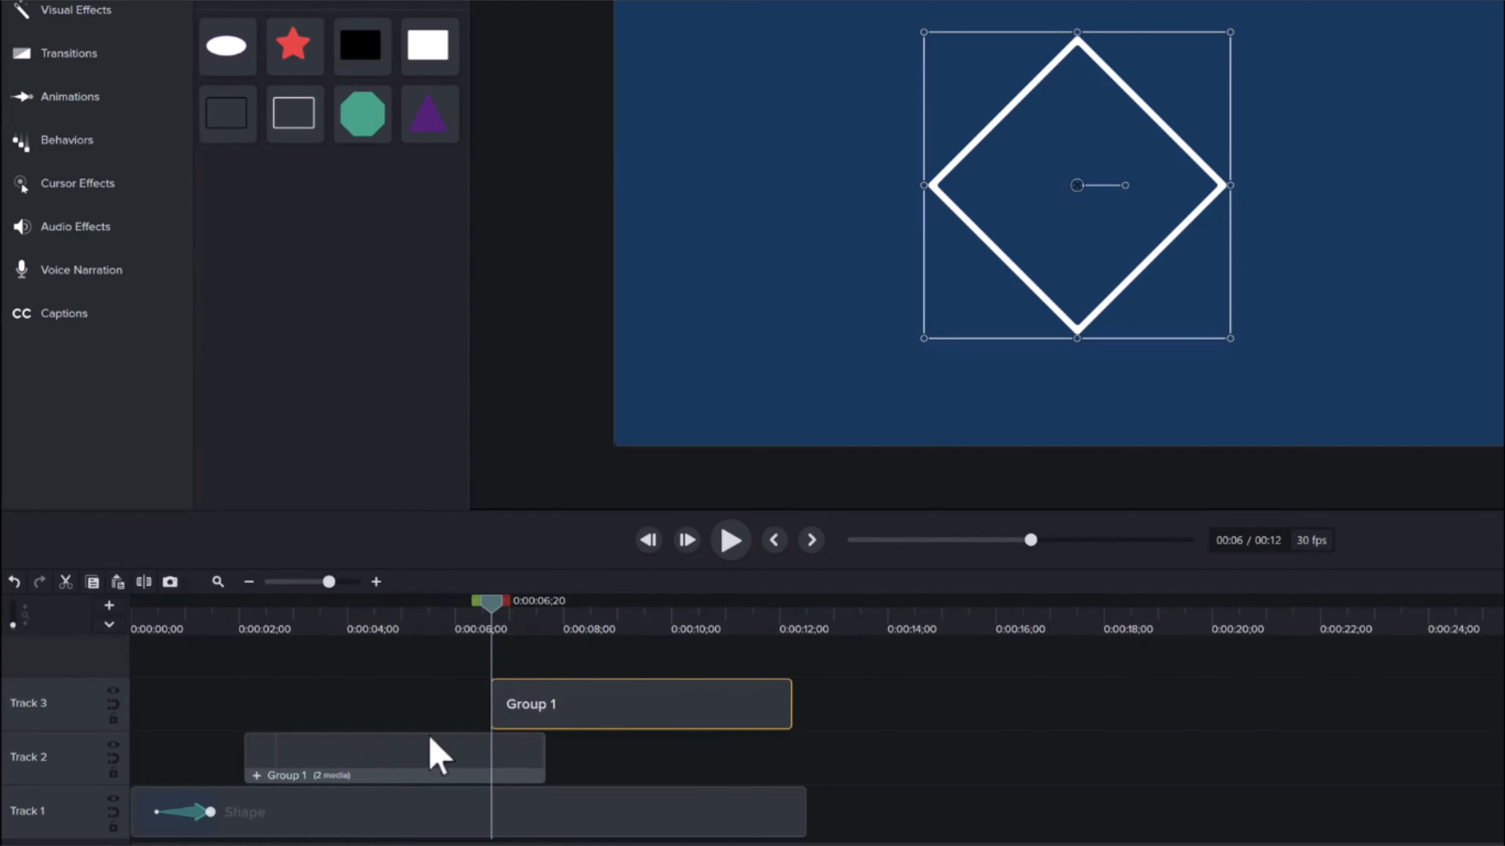
drag(561, 711, 398, 702)
drag(266, 631, 243, 637)
key(space)
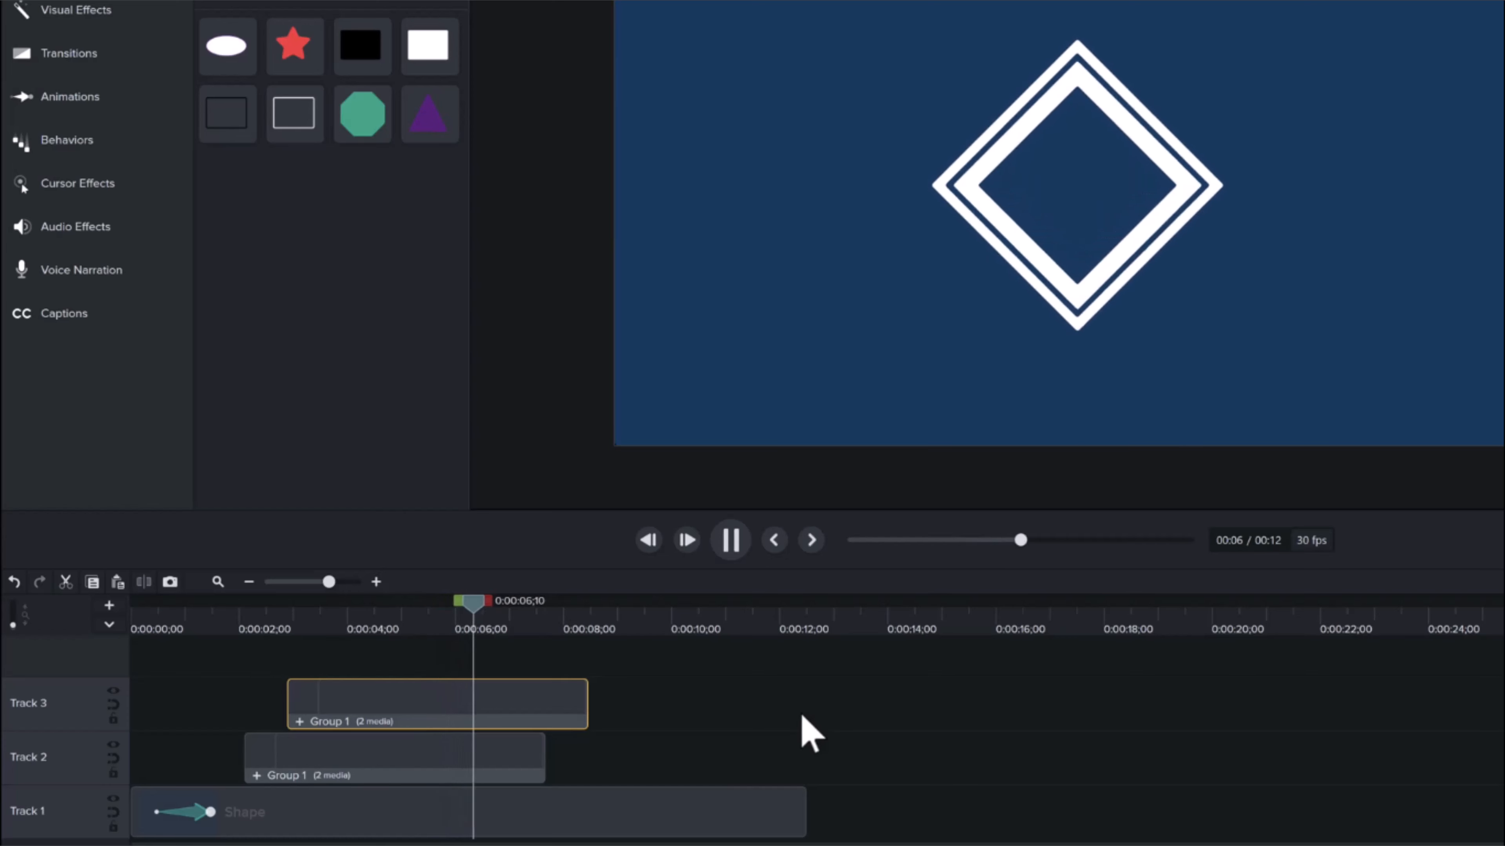
key(space)
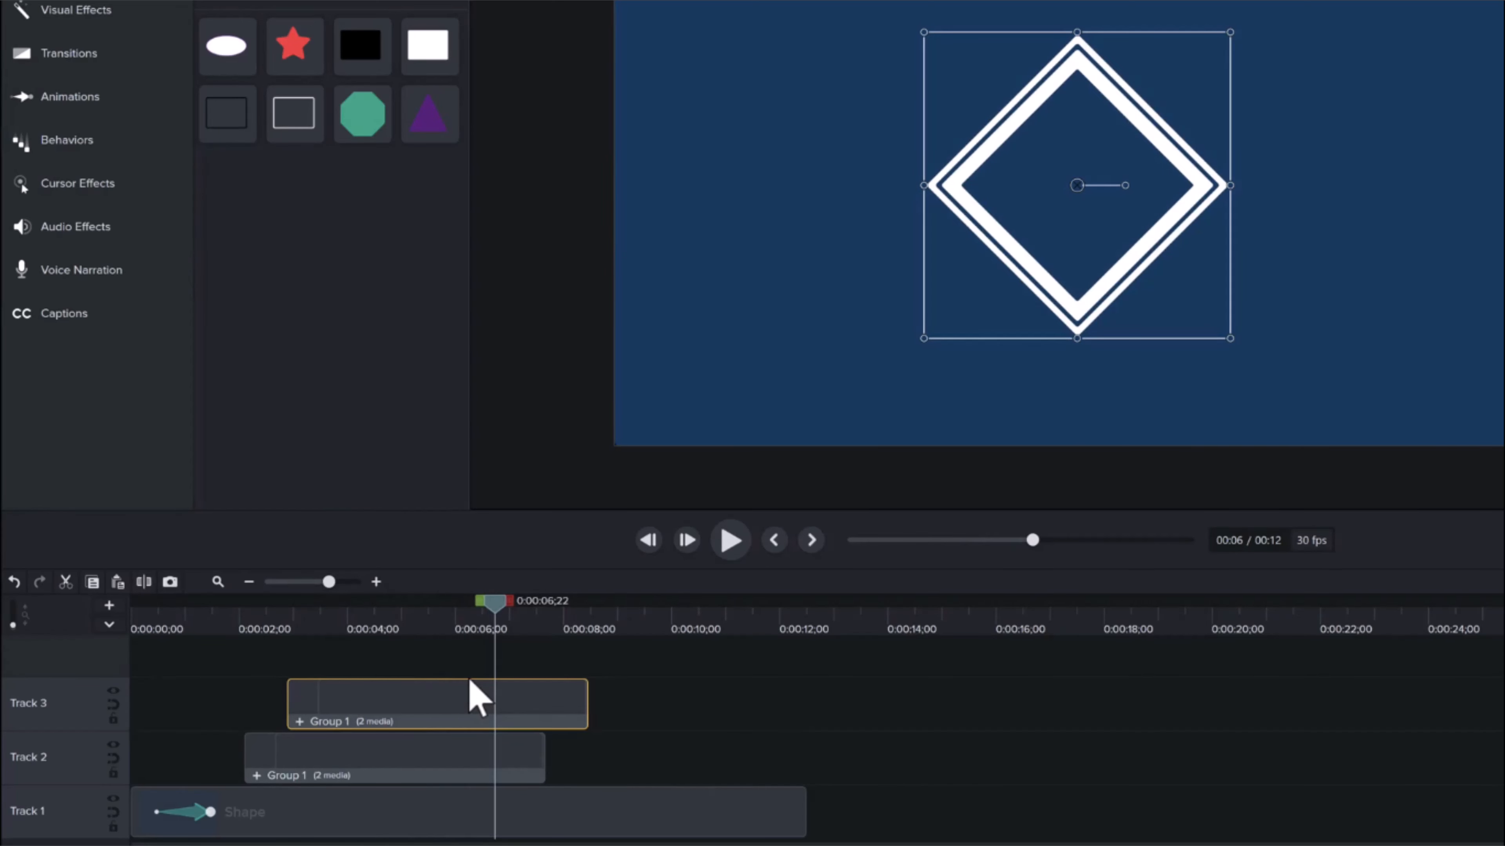
Duplicate the diamond group again onto Track 4, starting at about 4 seconds, and play the three staggered diamonds
key(ctrl+c)
key(ctrl+v)
drag(614, 662, 505, 659)
key(space)
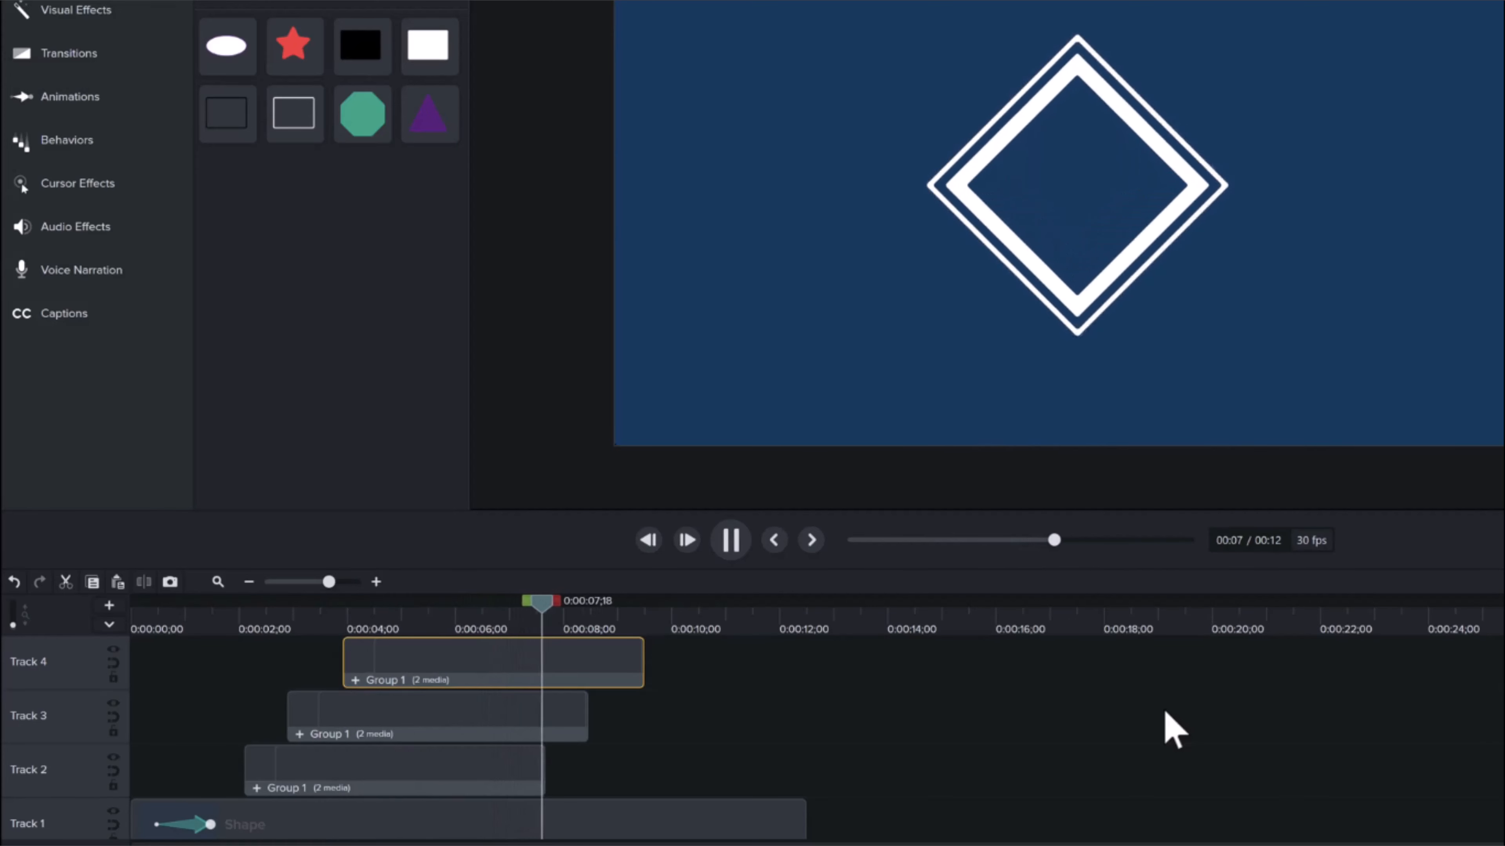
key(space)
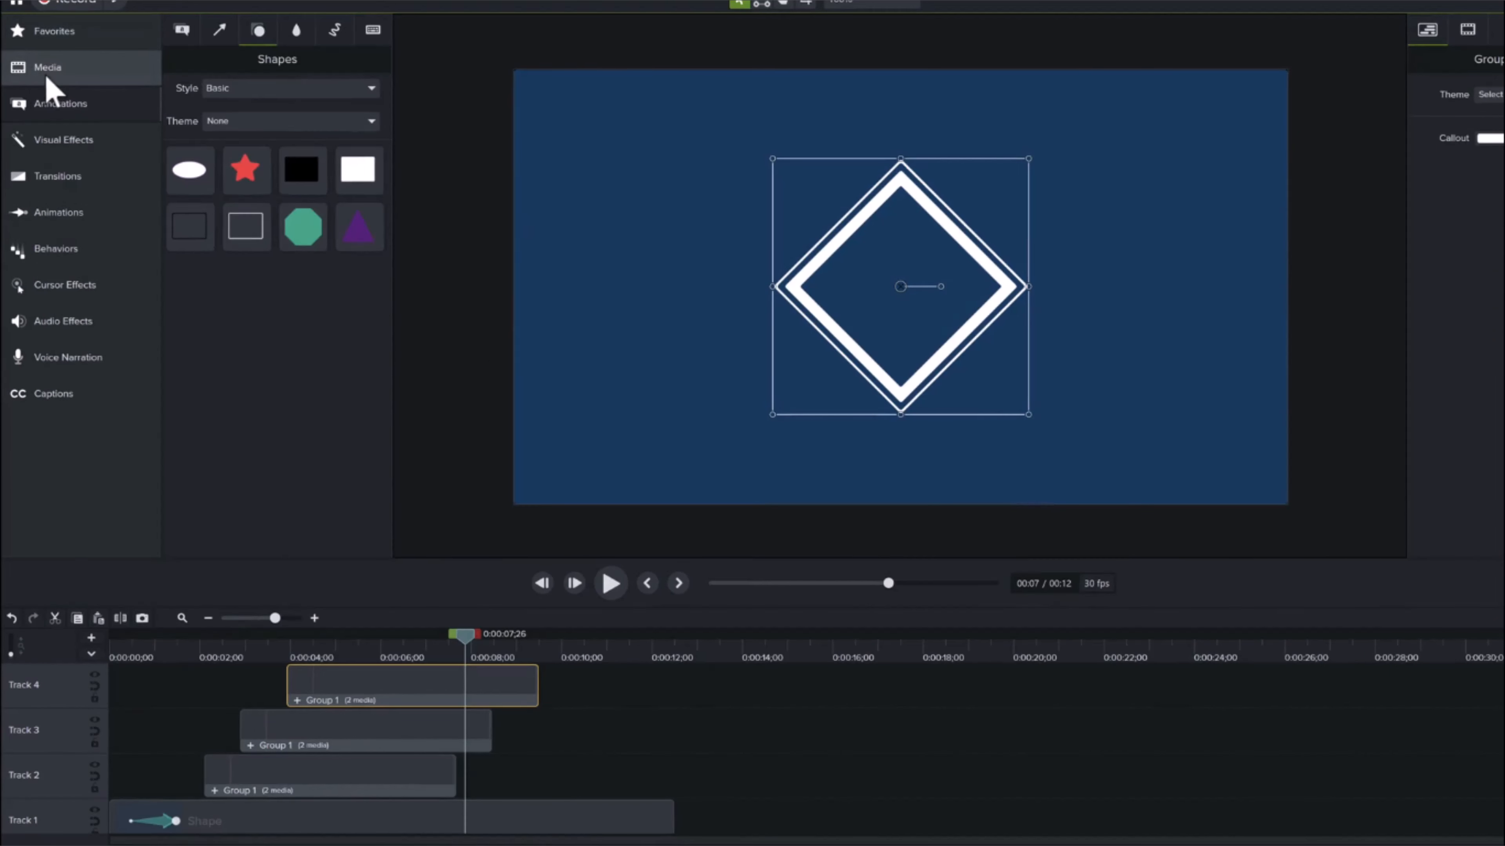
Import Icon.png from the Desktop and place it on a new Track 5 above the diamond groups, starting at 0:00:04;15
click(54, 71)
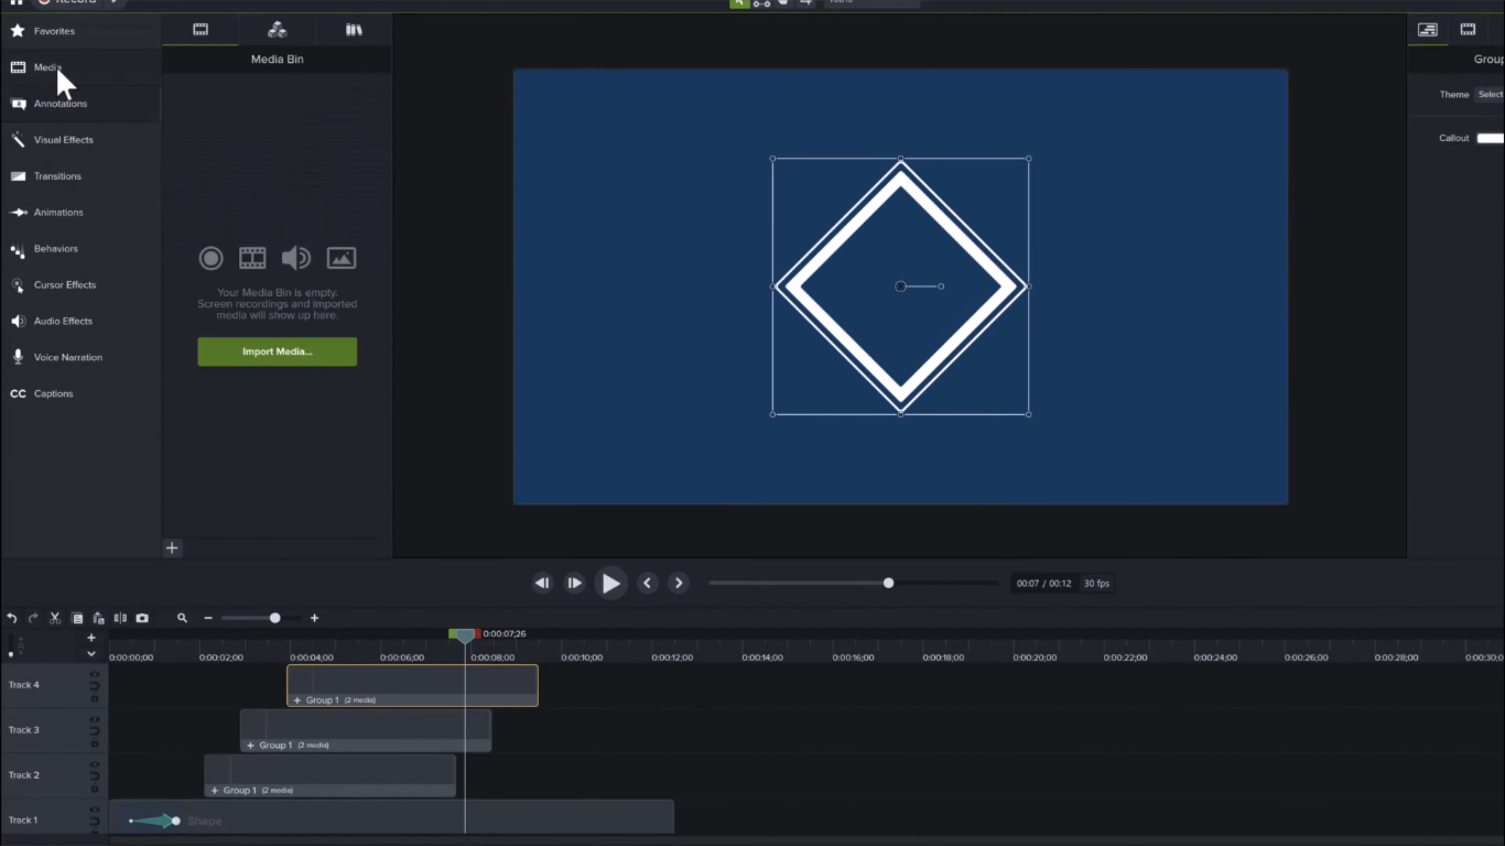
click(271, 358)
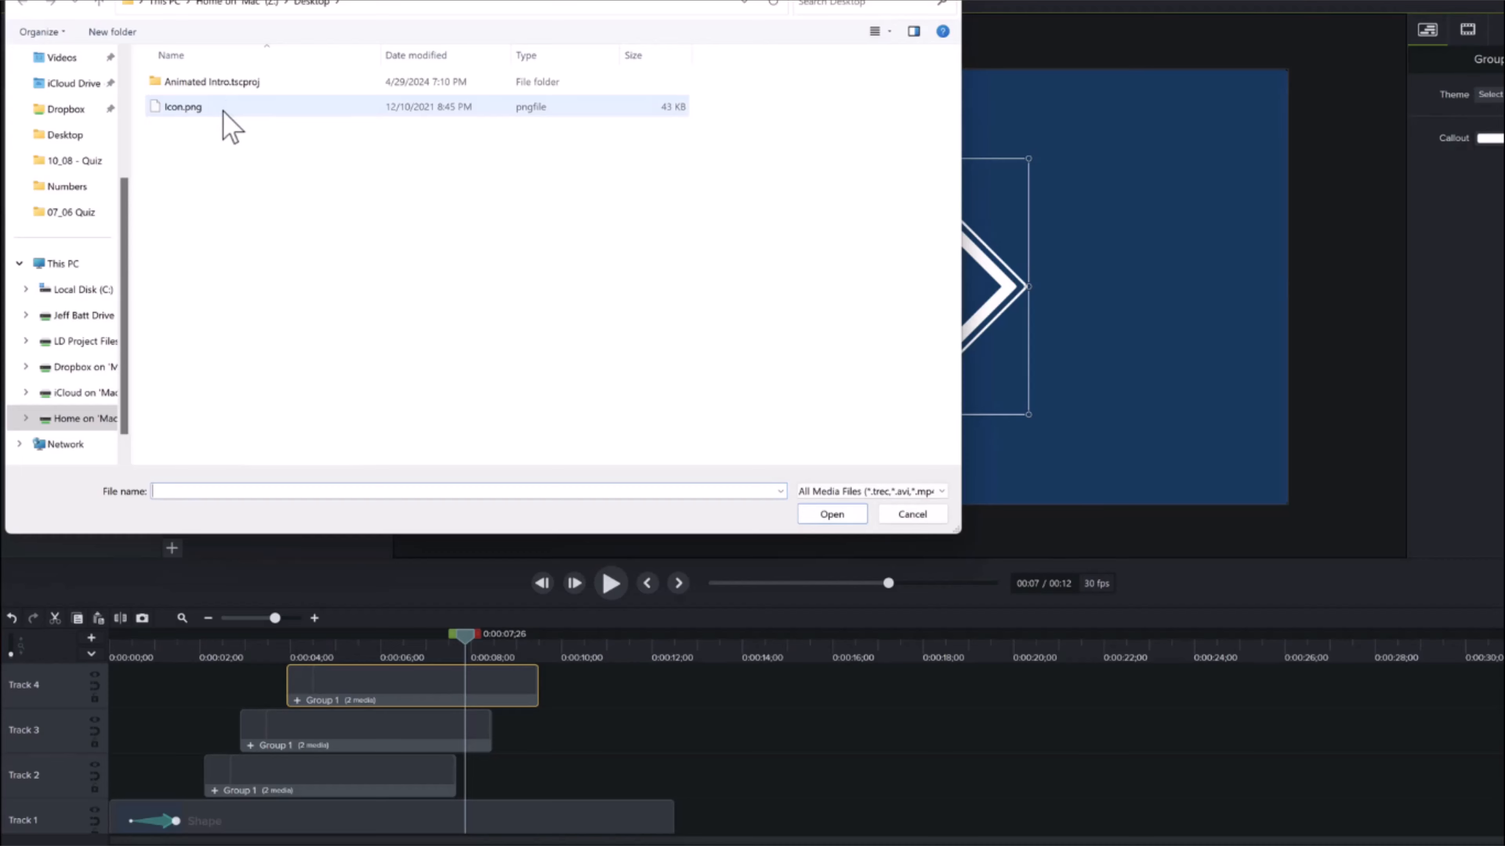
click(224, 111)
click(853, 513)
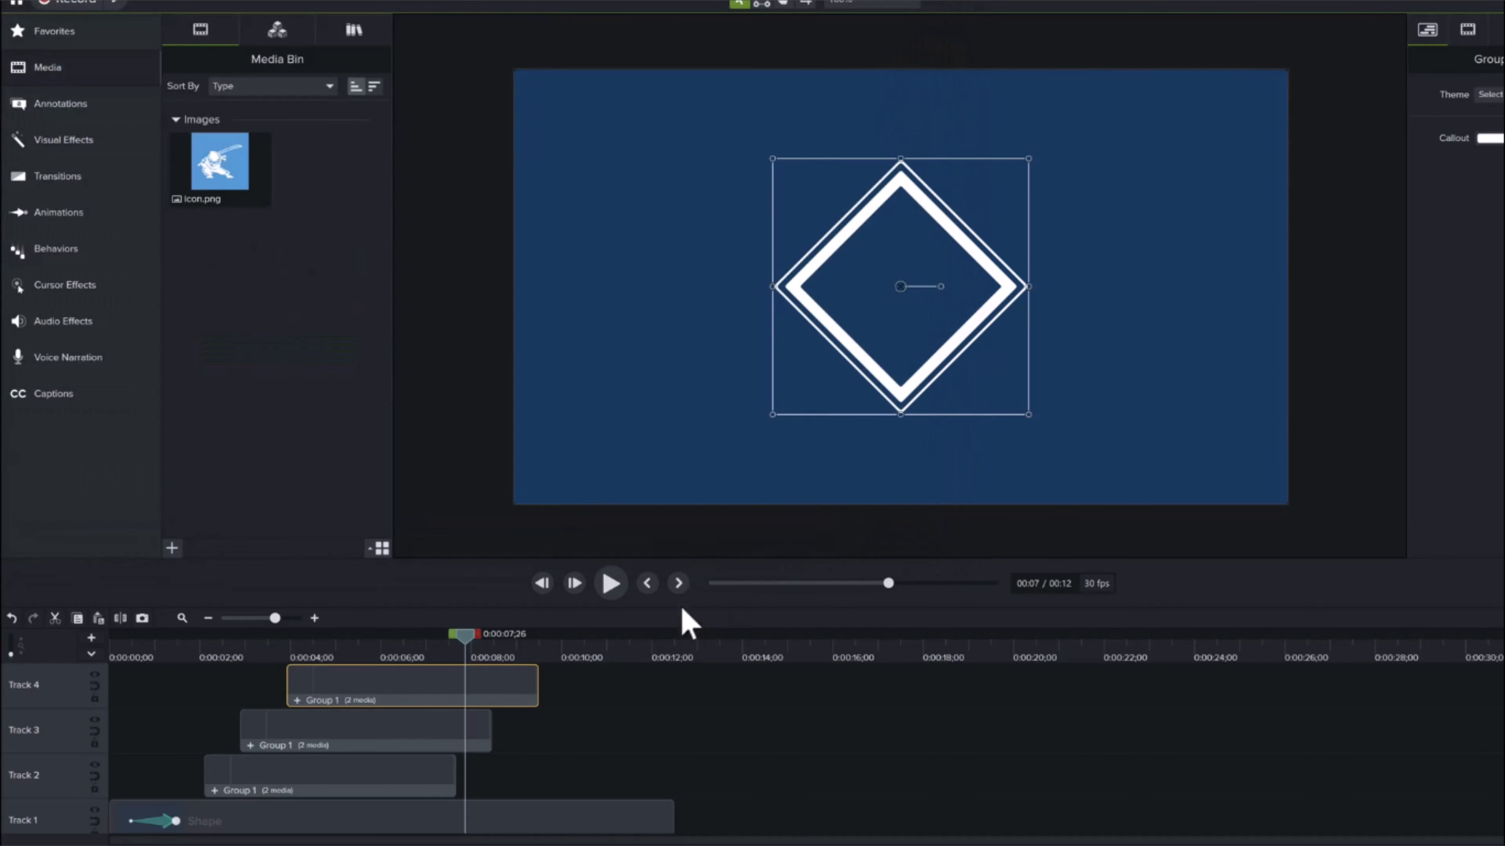
drag(248, 155, 387, 681)
click(323, 644)
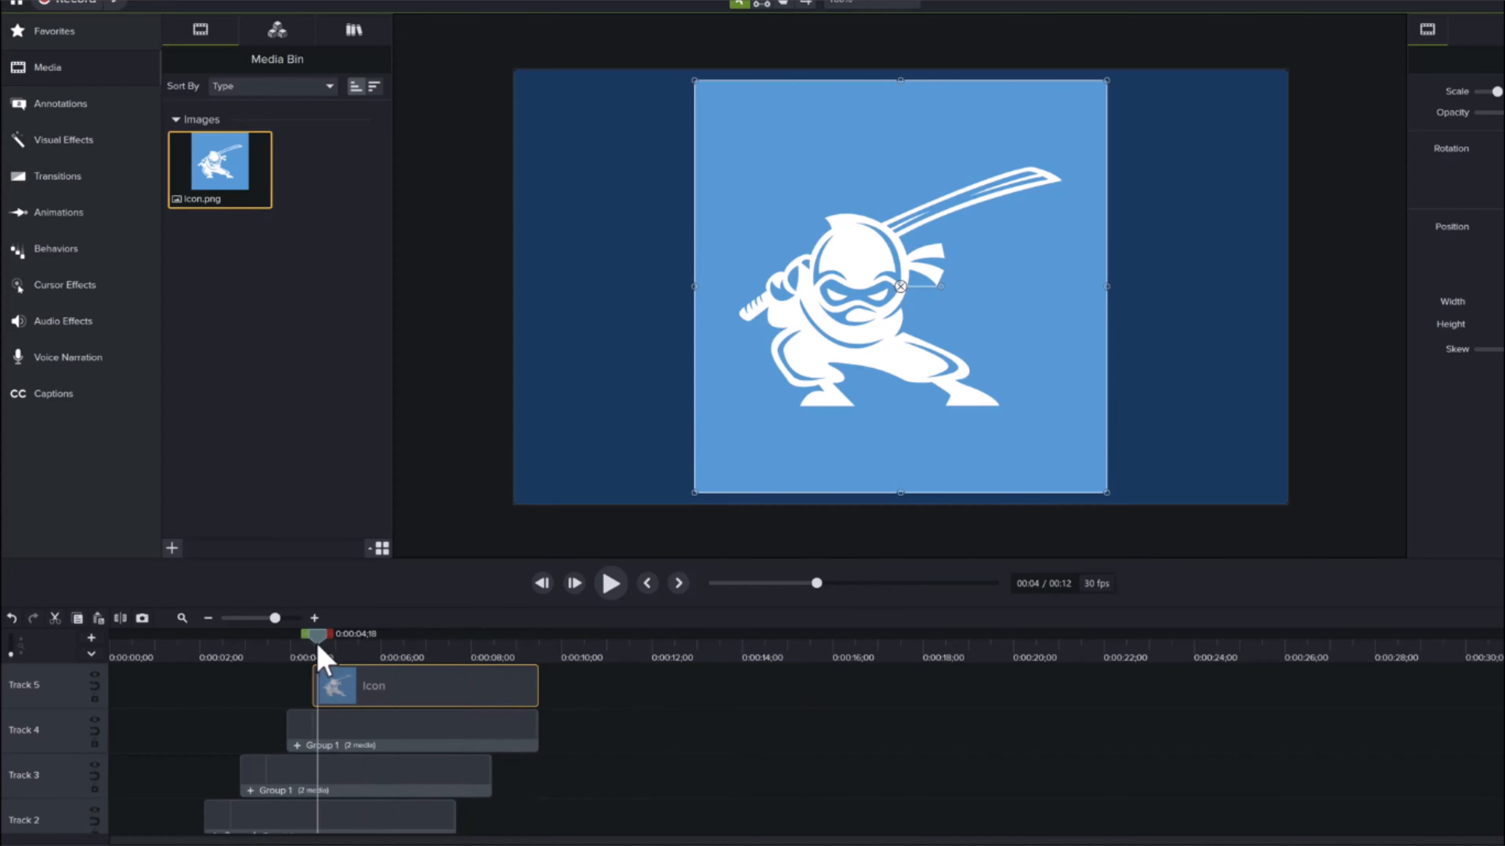
Resize the icon to 450 wide by 450 high and set its Z rotation to 45°
click(416, 680)
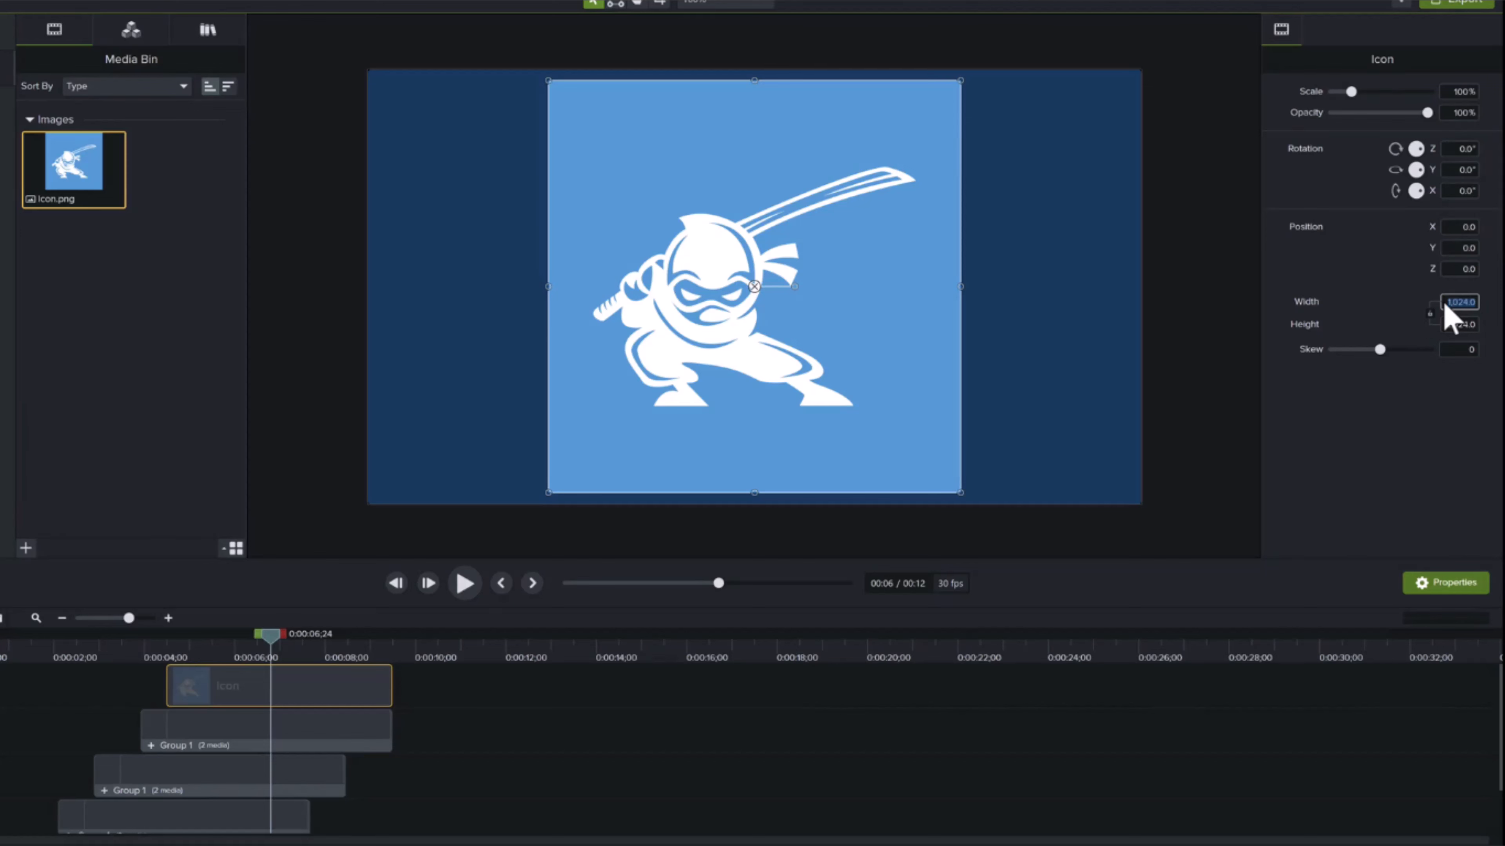
key(Tab)
text(4)
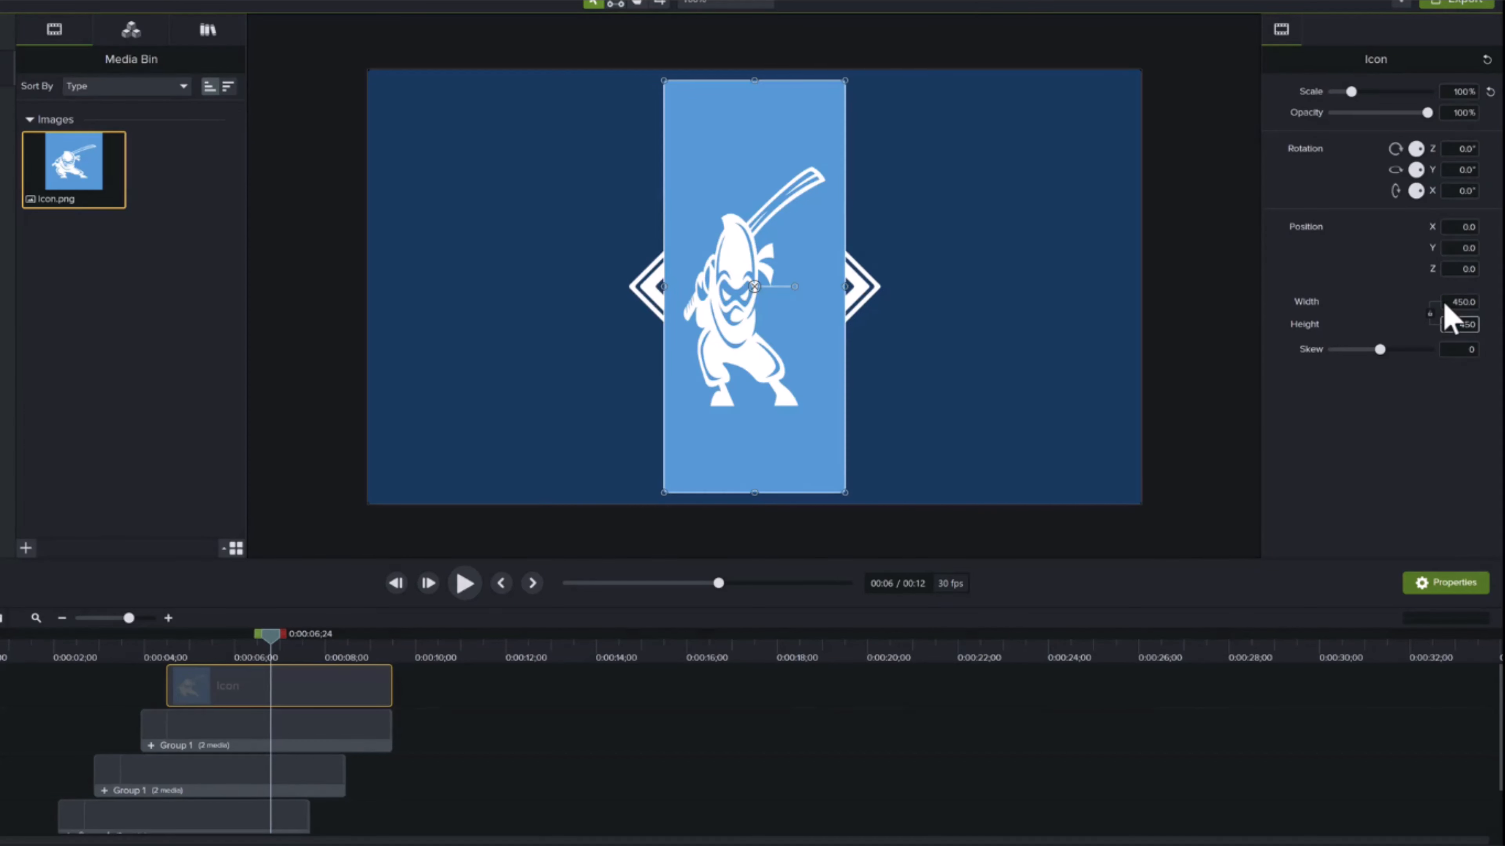
key(Return)
click(1456, 147)
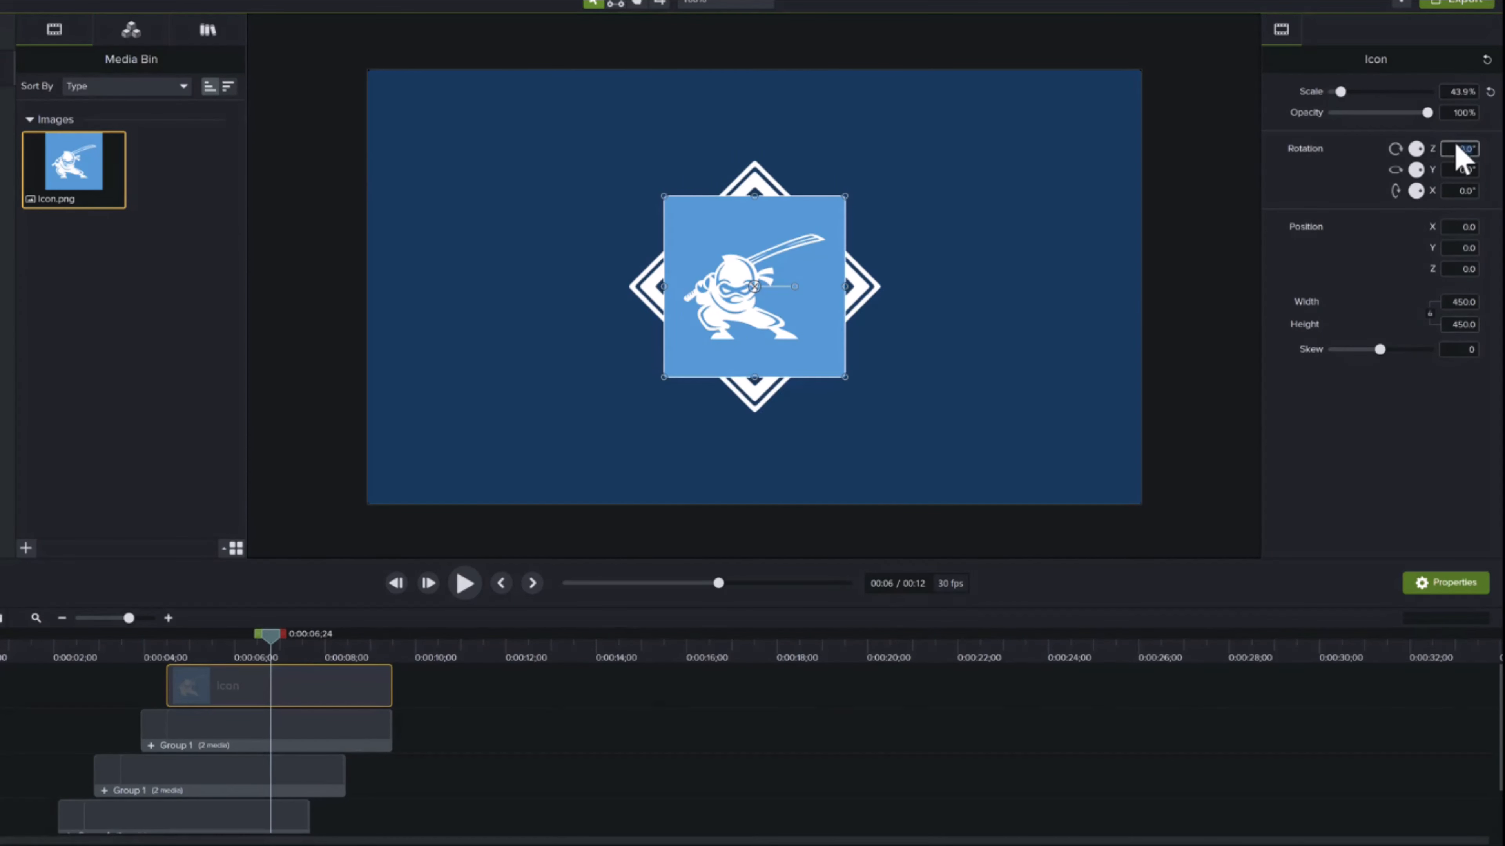
key(Return)
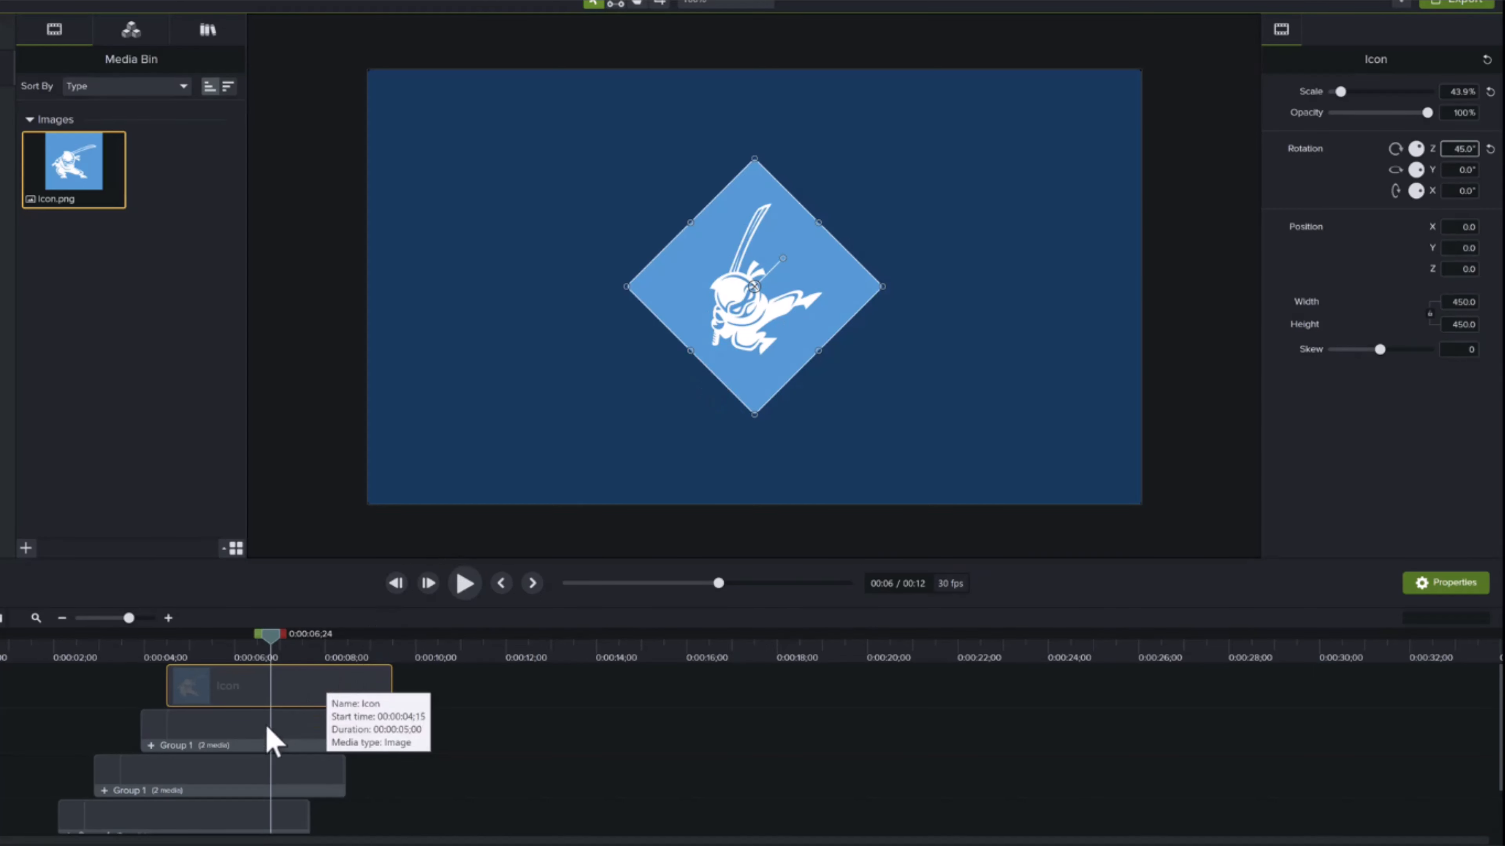
Add an animation to the Icon clip ending at 0:00:06;24, with a starting scale of 1% and opacity of 0%
click(277, 694)
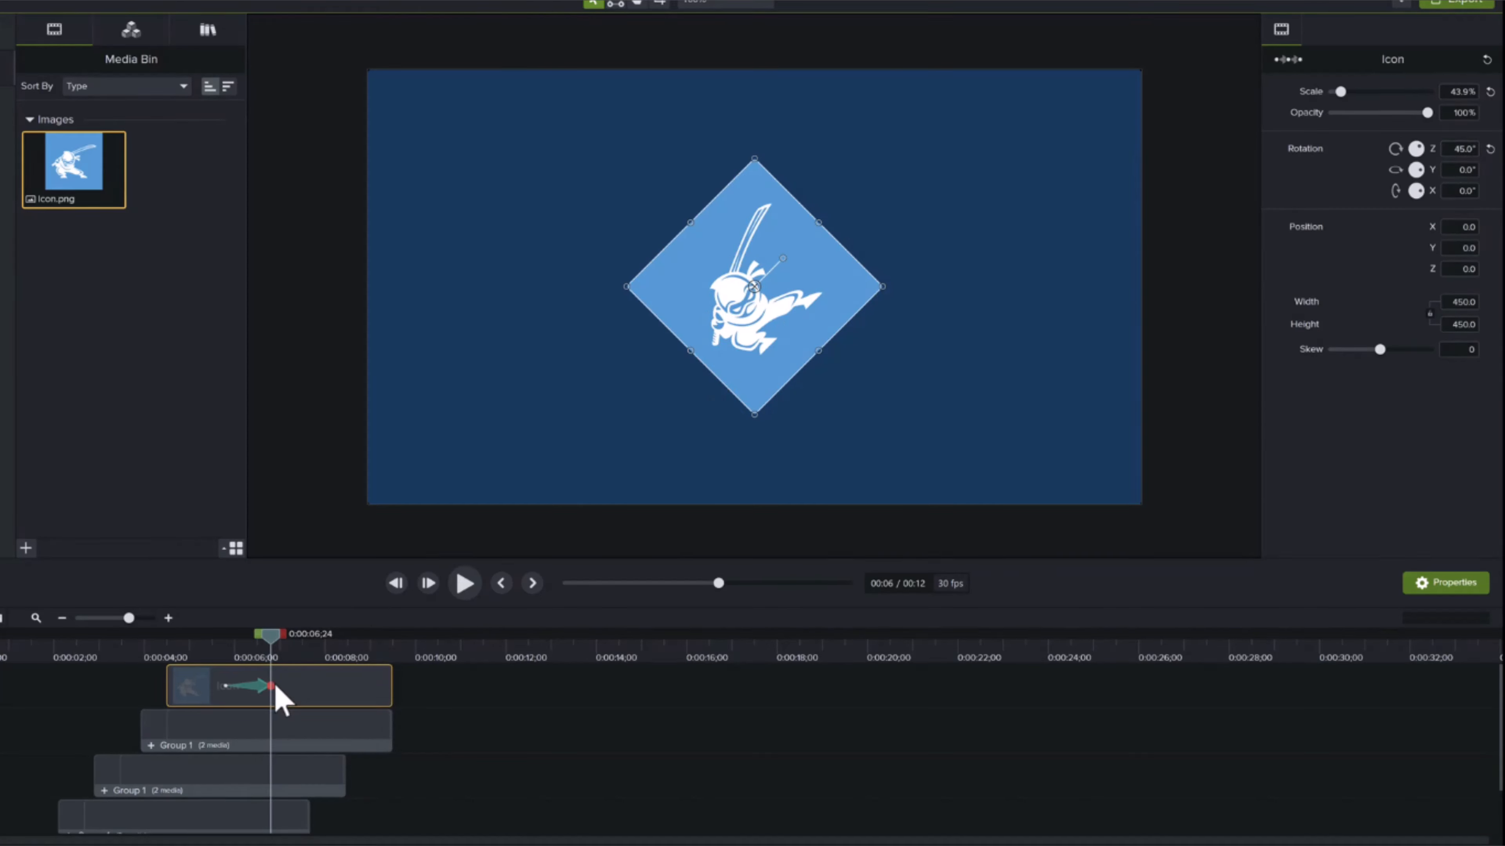
click(226, 687)
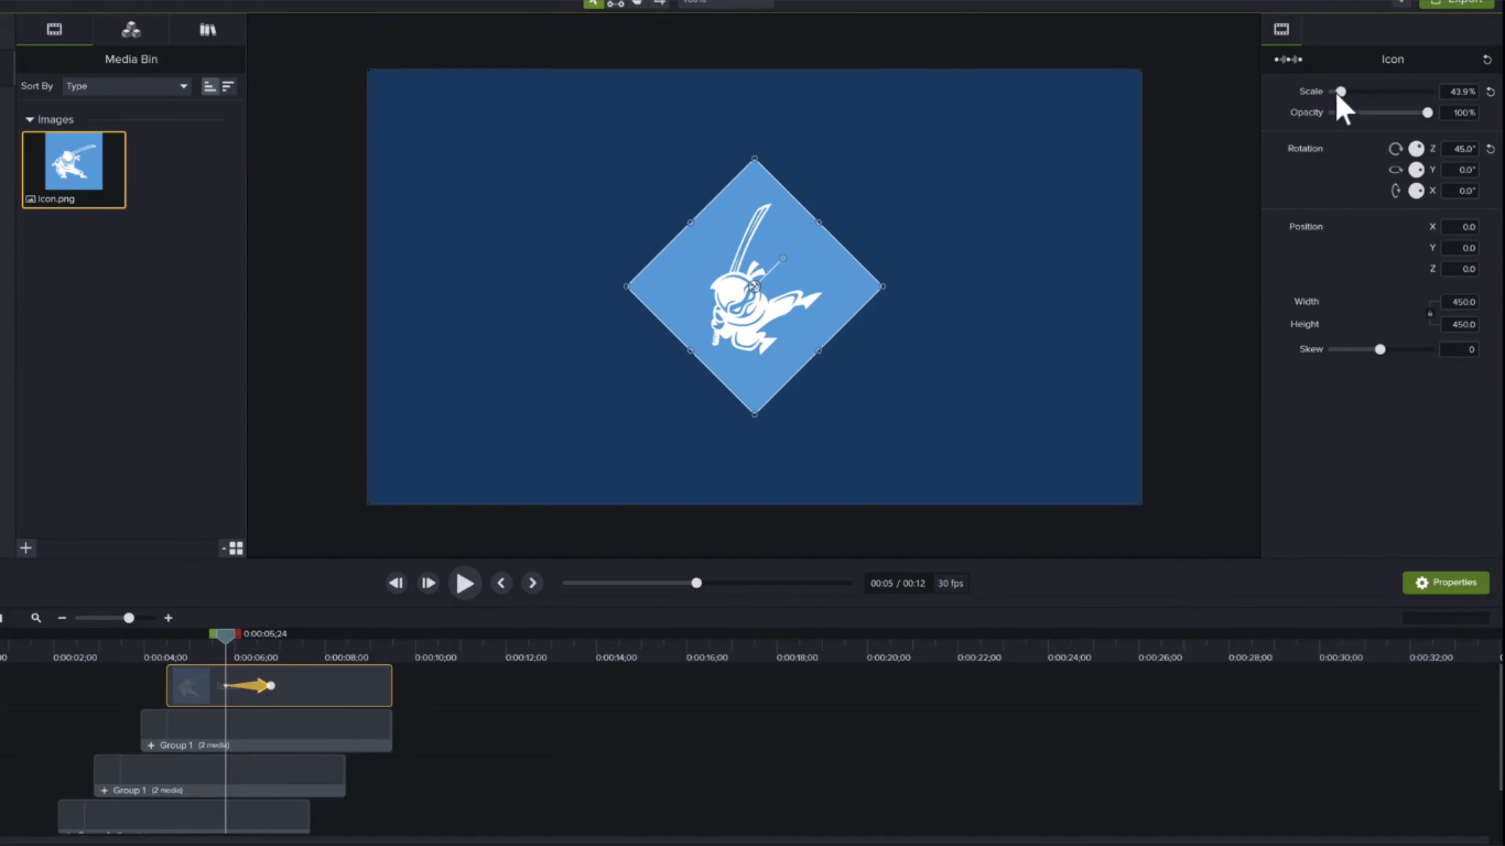
drag(1339, 93, 1331, 94)
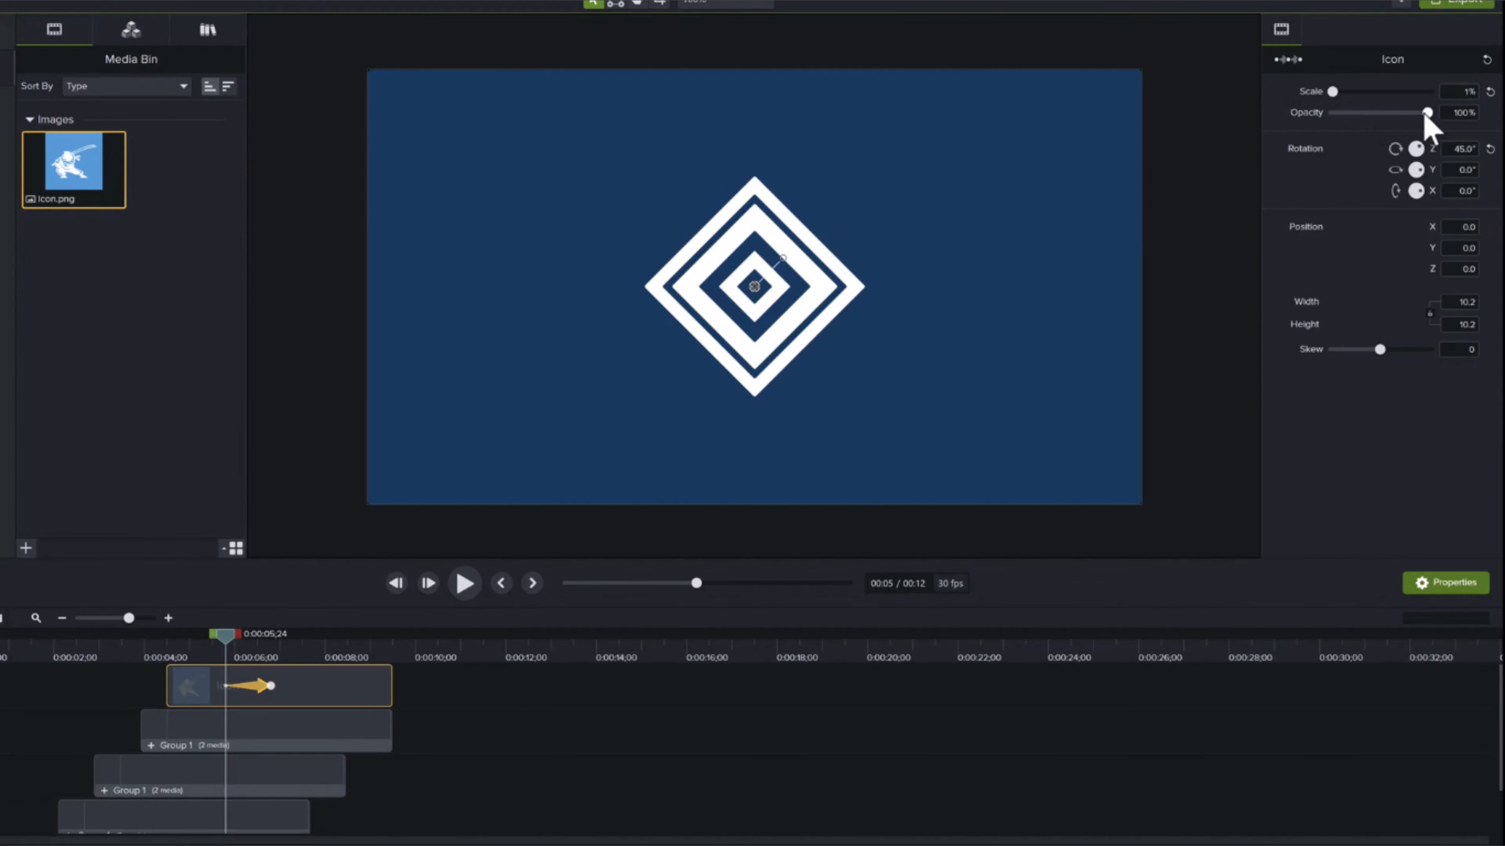
drag(1426, 114, 1322, 119)
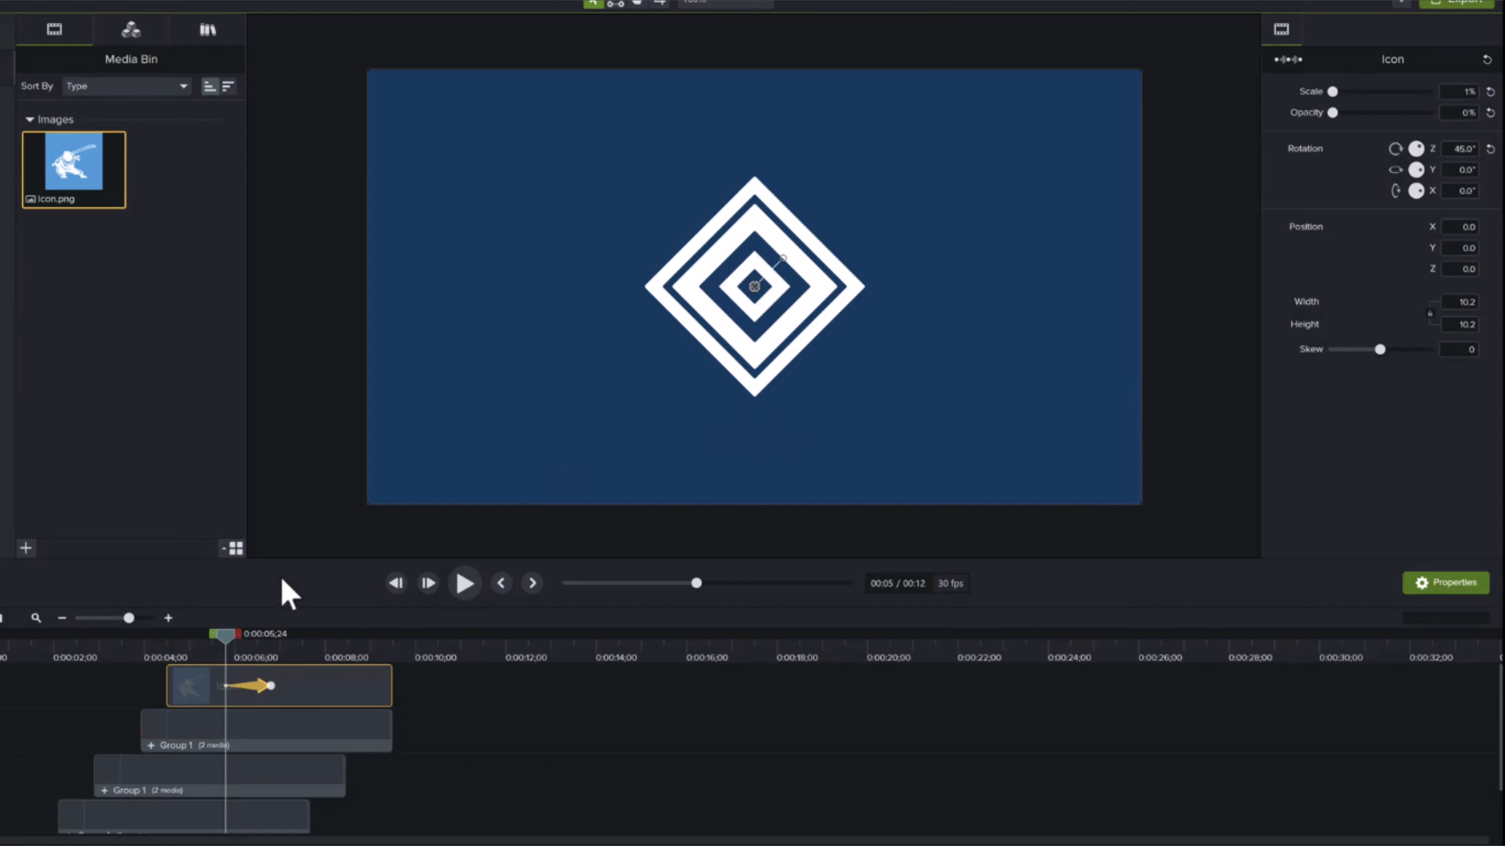
Set the icon's Z rotation to 0° at the end of its animation and scrub back to check the spin
drag(232, 650, 279, 642)
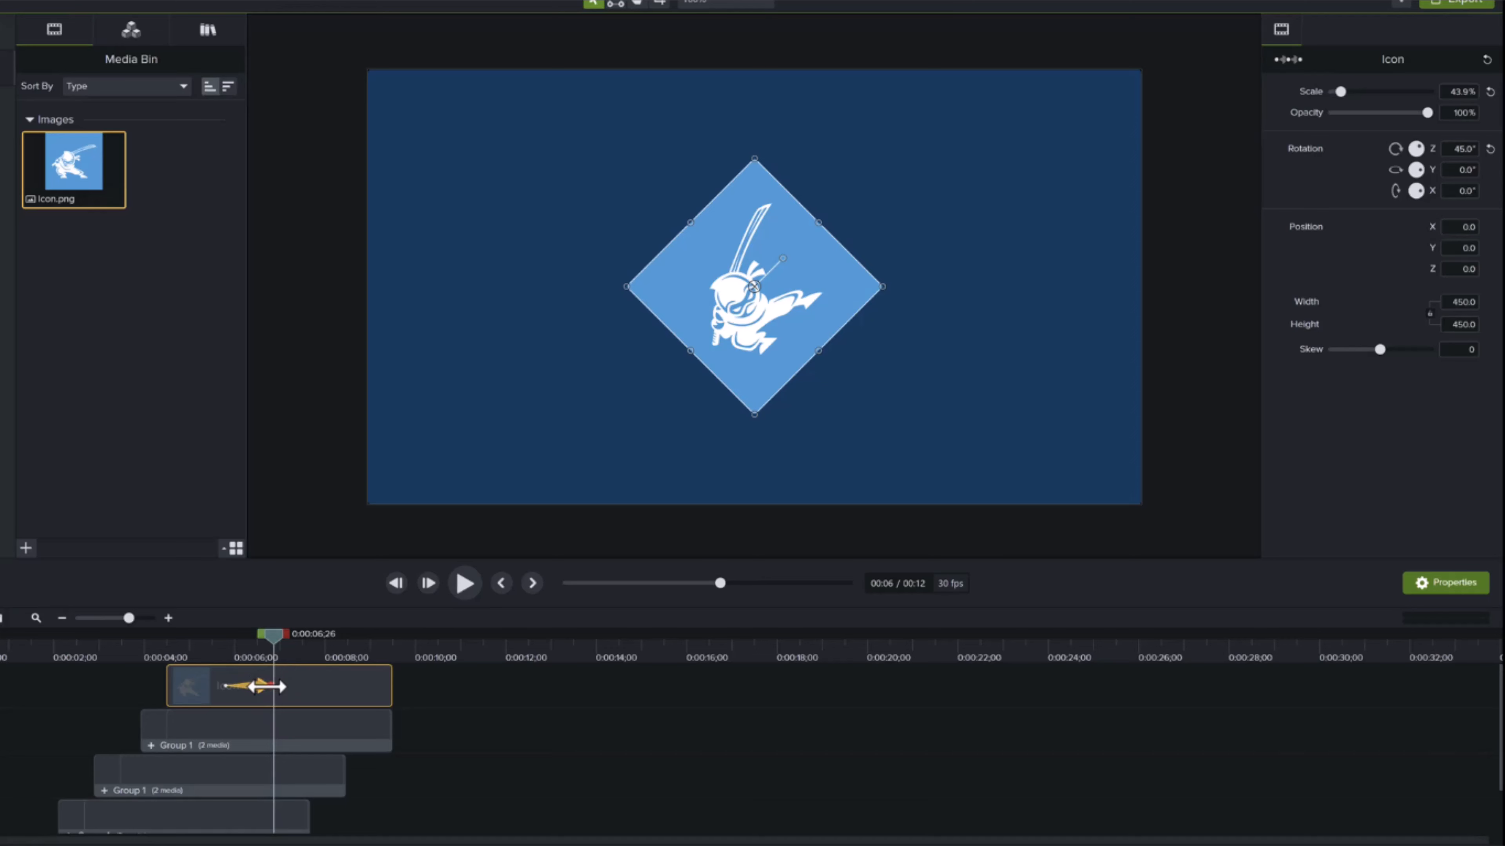
click(268, 687)
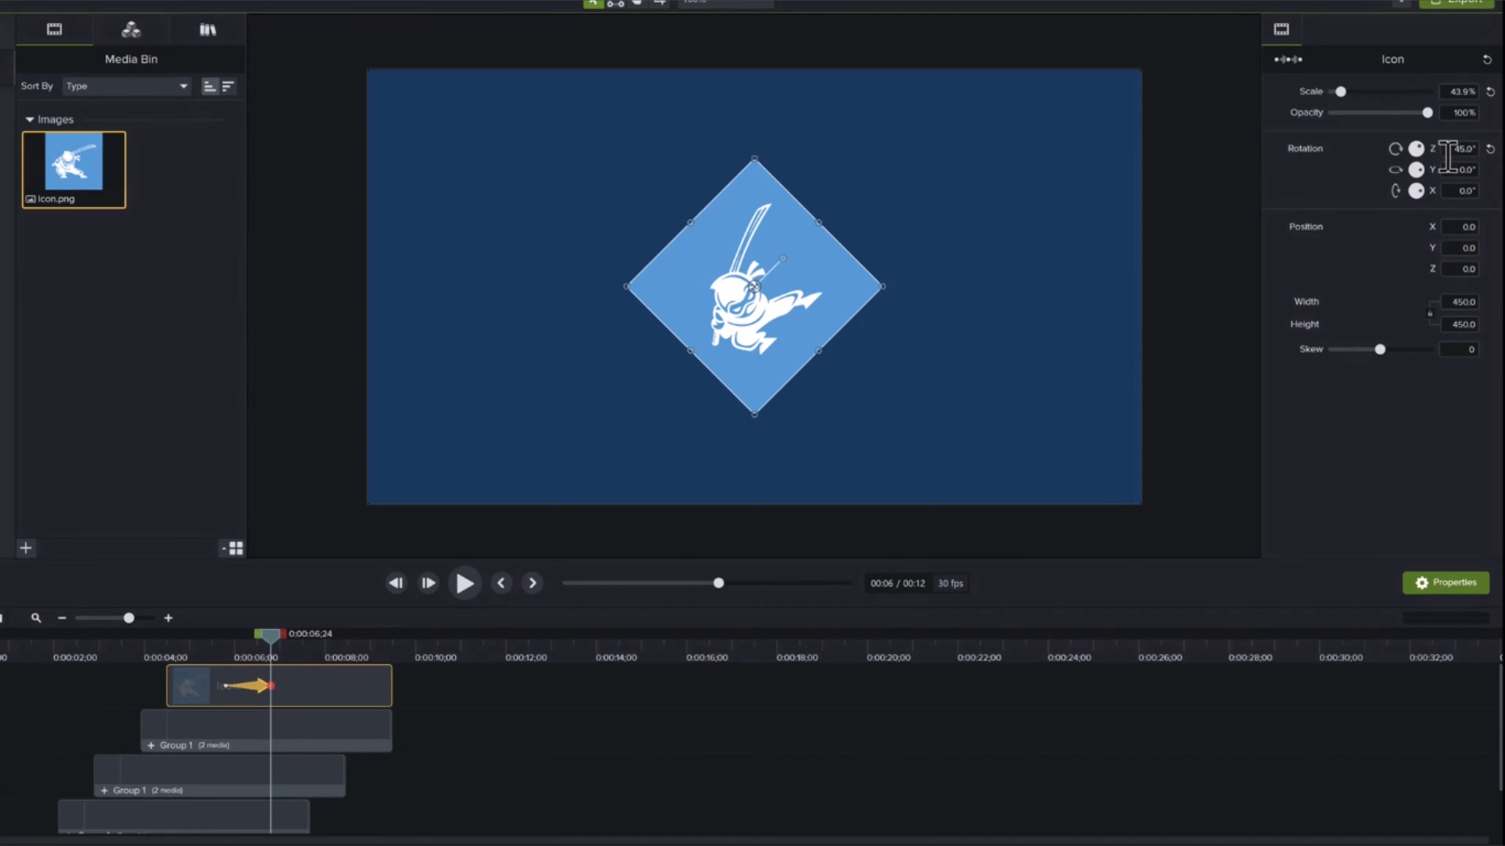
drag(1447, 156, 1481, 152)
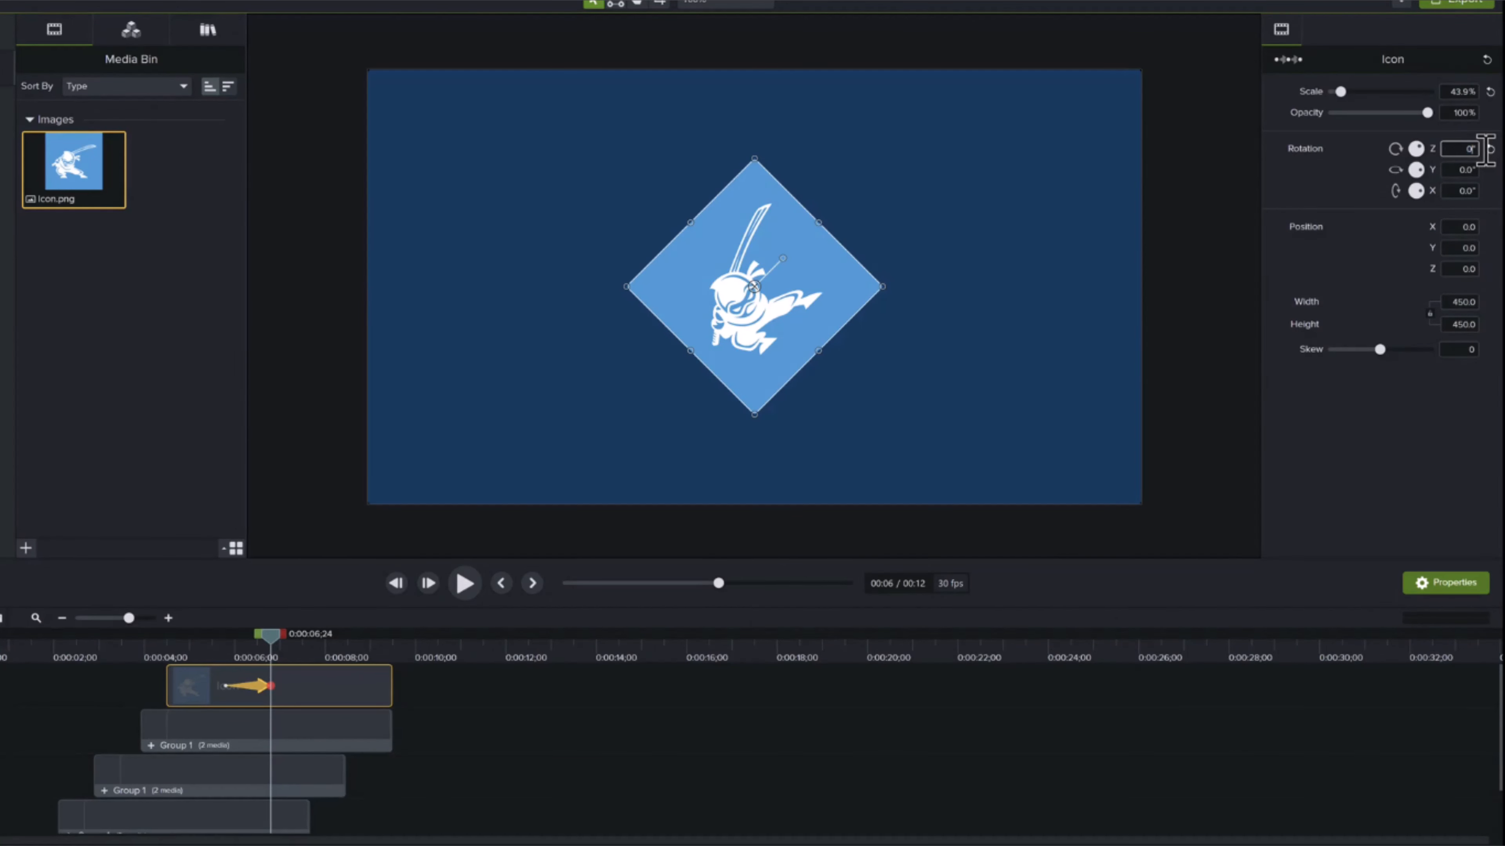
text(0)
key(Return)
mouse_move(267, 647)
mouse_down()
mouse_move(218, 640)
mouse_move(279, 646)
mouse_move(241, 655)
mouse_up()
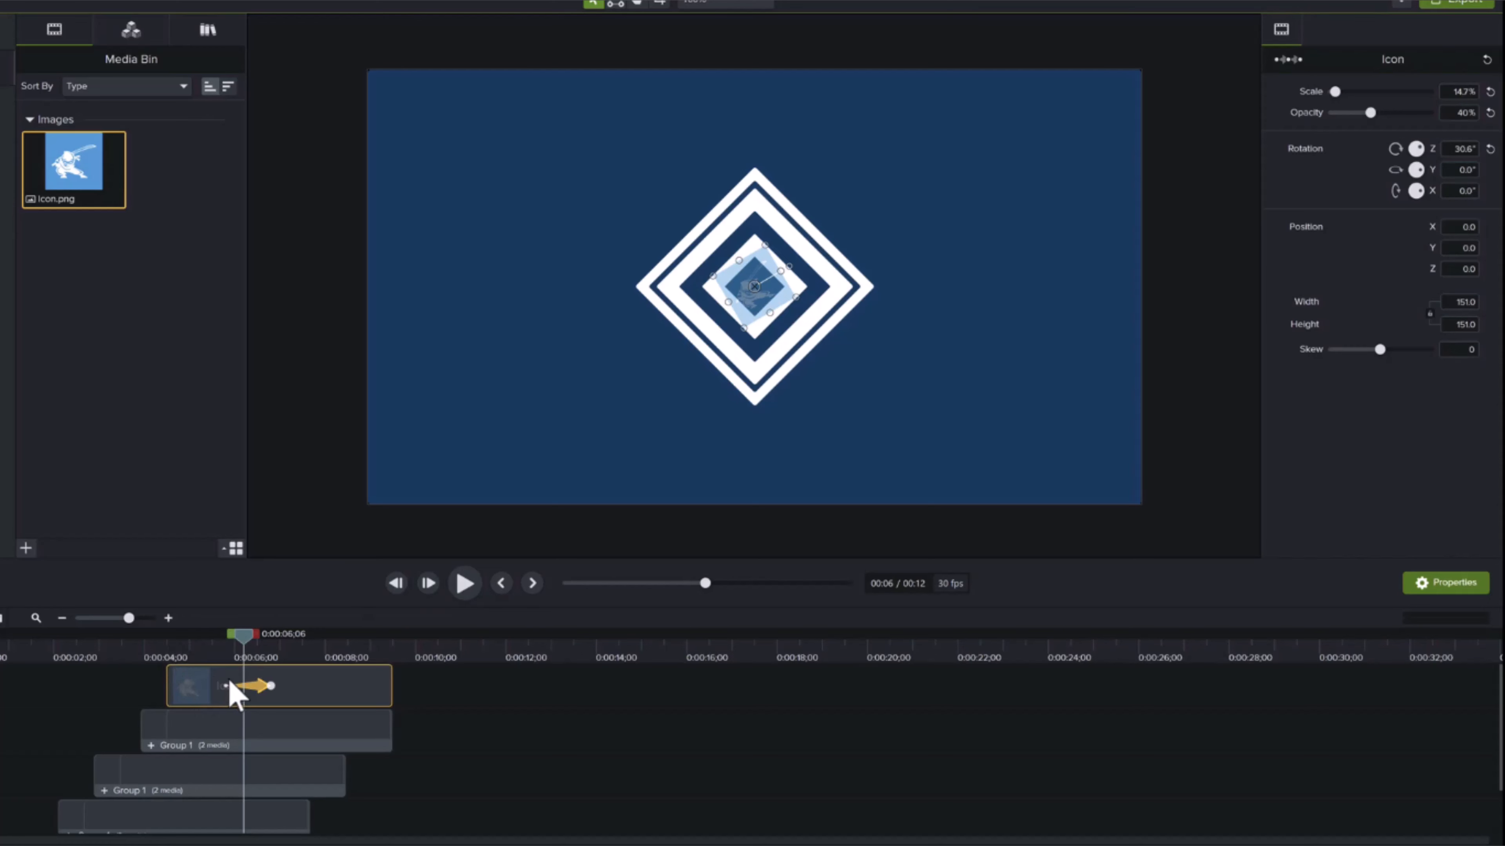
Stretch the icon's animation to start at 0:00:00;12 in its clip with a 0:00:02;23 duration, and set its easing to Bounce
drag(225, 685, 309, 685)
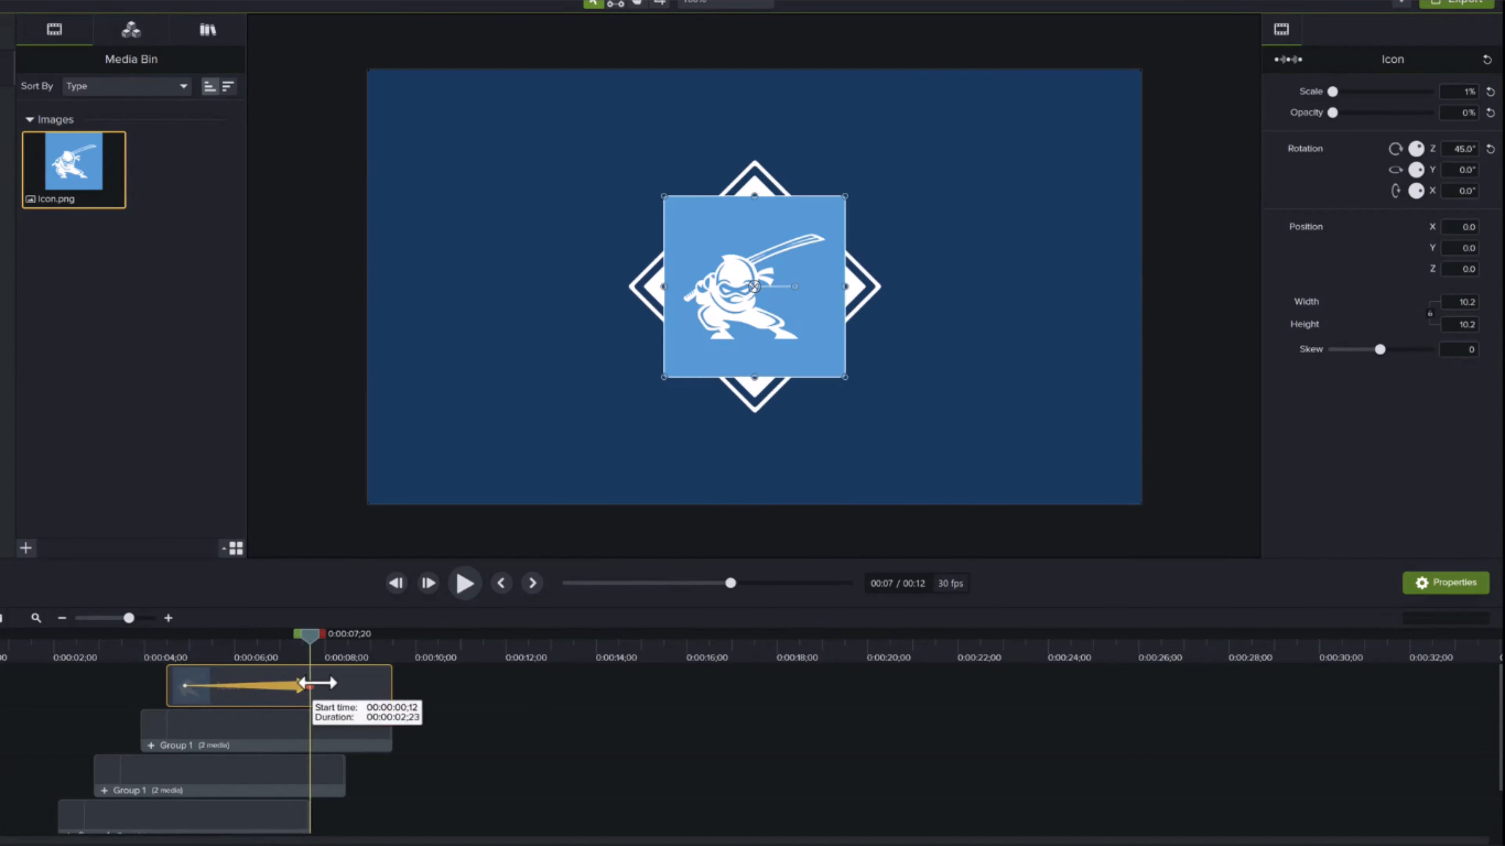
click(296, 687)
right_click(297, 688)
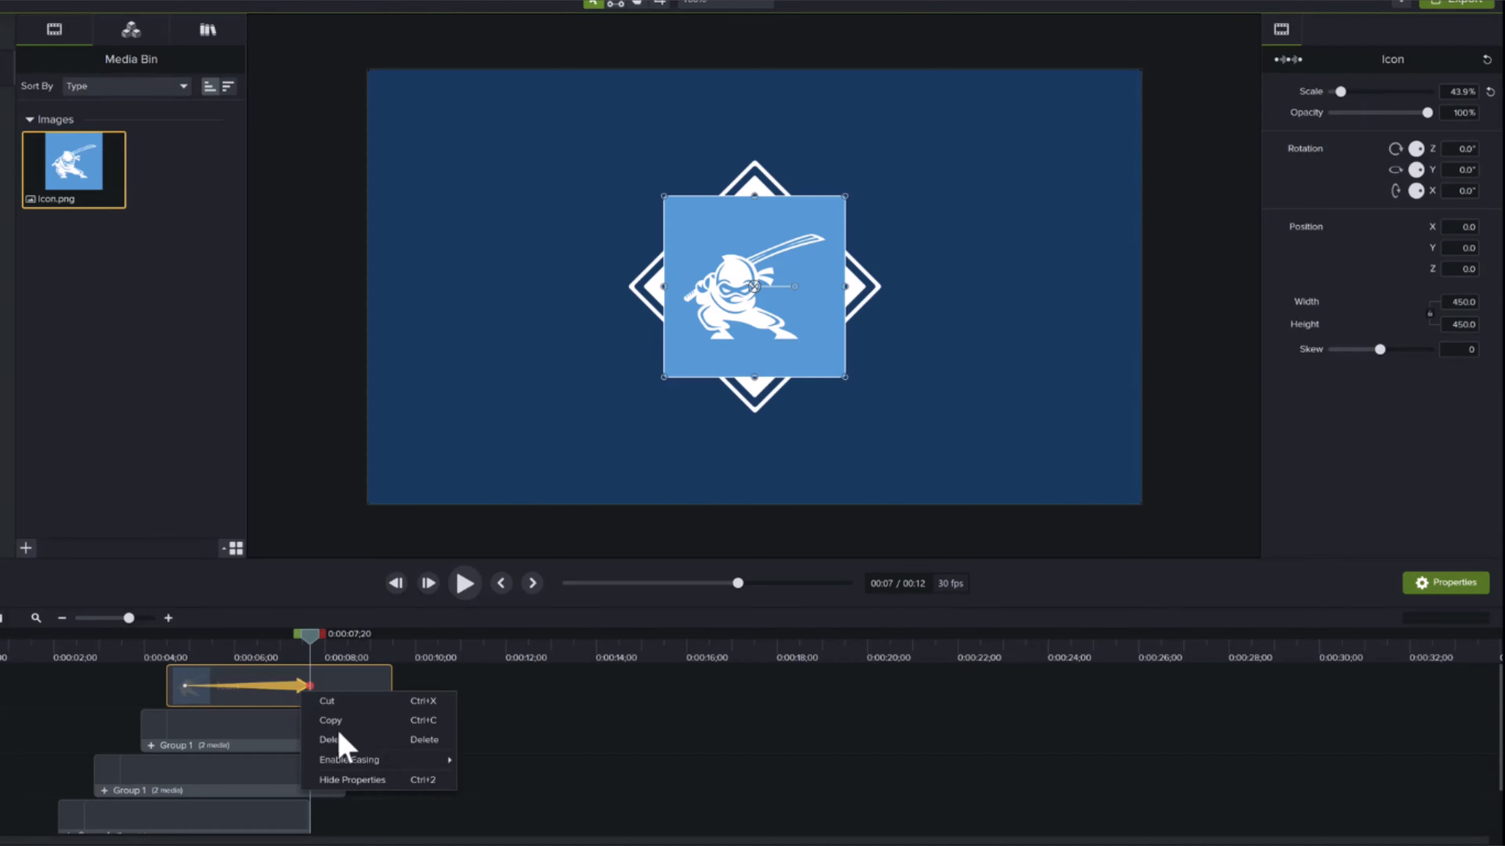
mouse_move(366, 765)
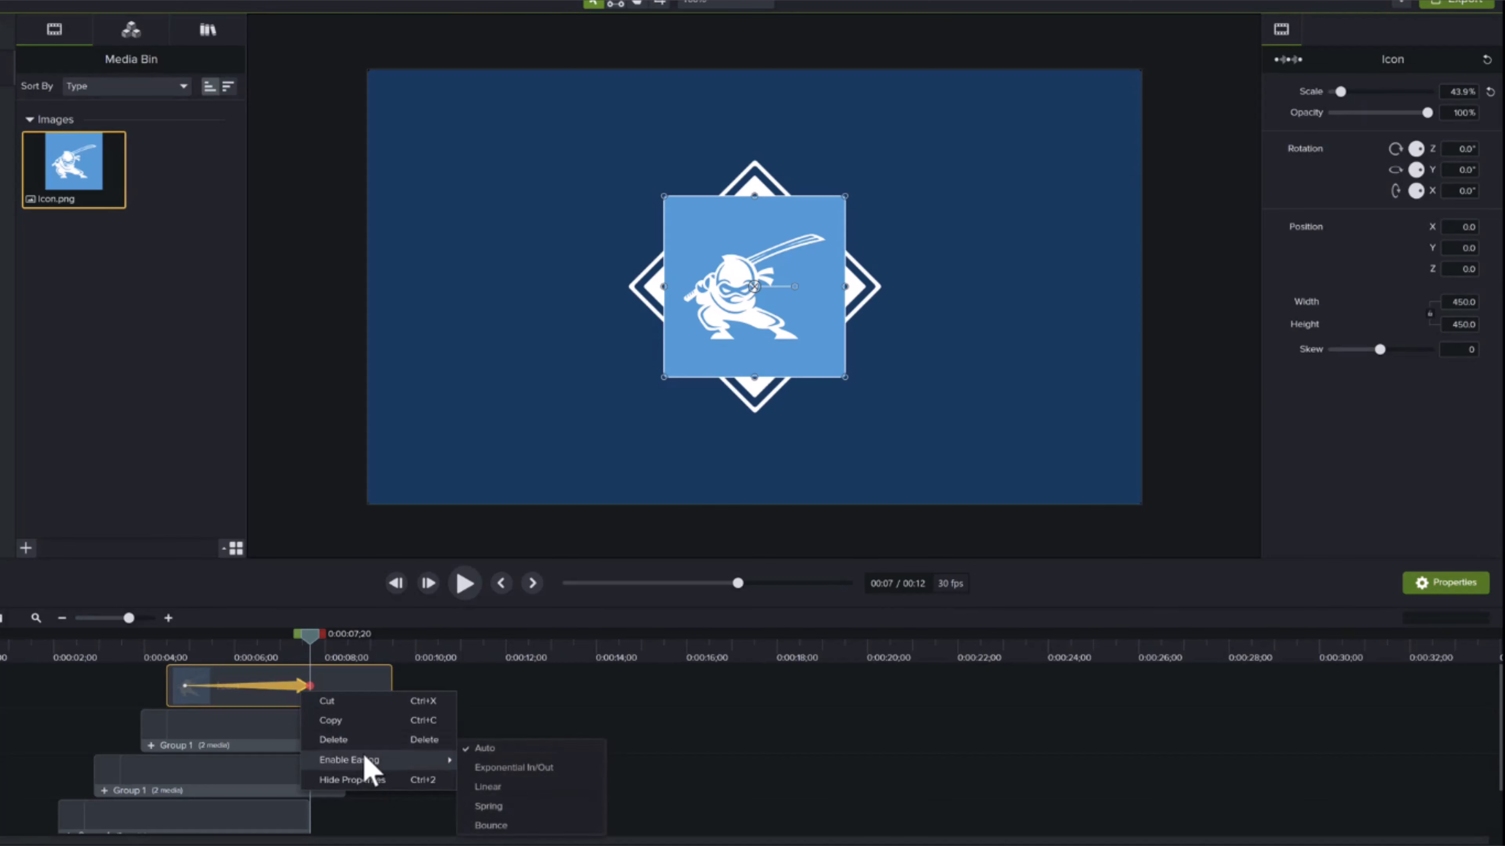
click(521, 821)
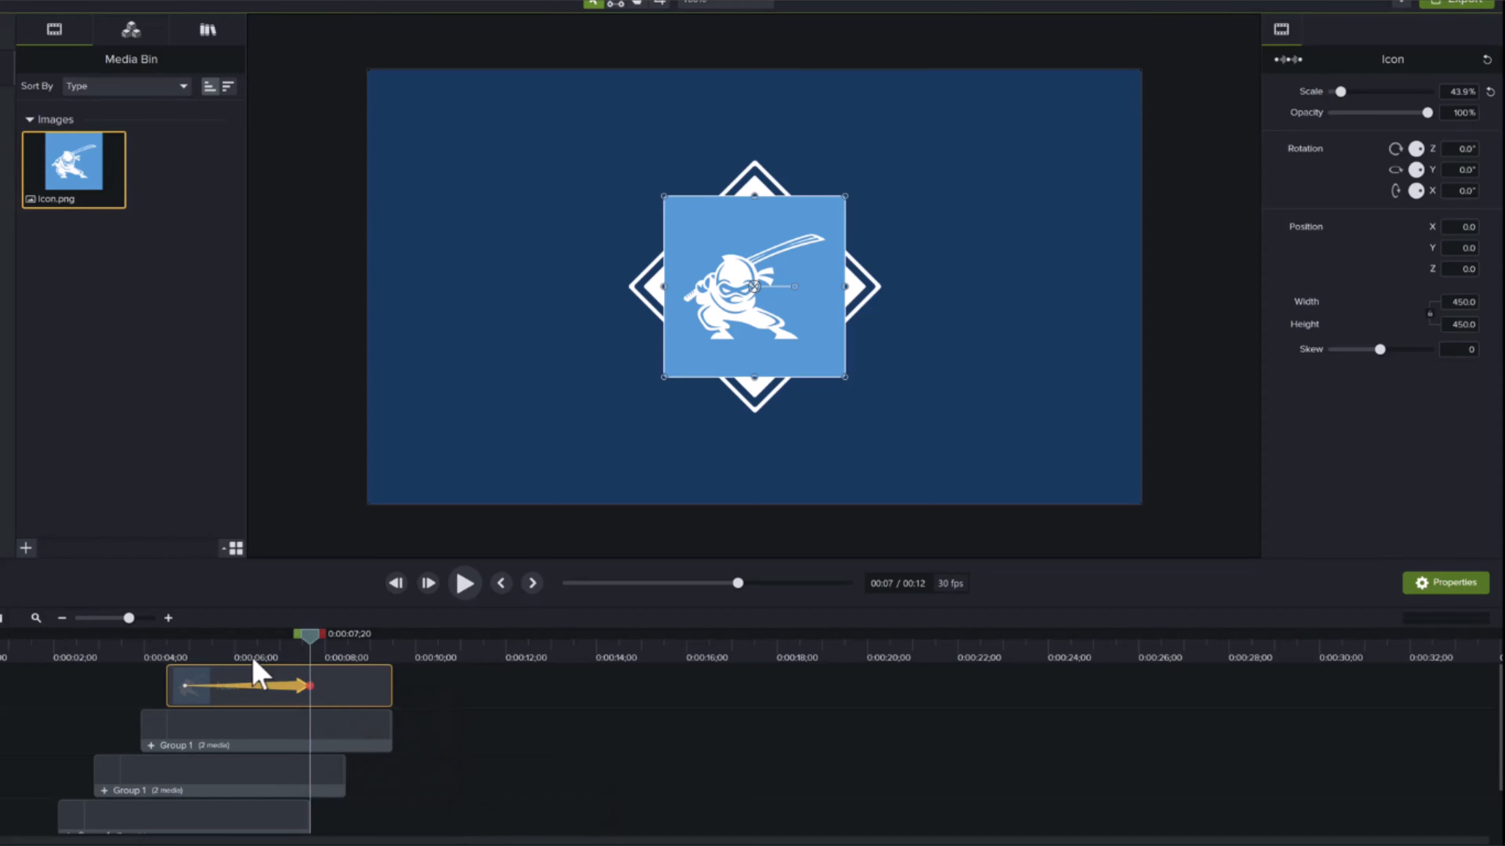
Move the Icon clip on Track 5 to start at 0:00:06;25 and play the intro from about 3 seconds
drag(255, 660, 439, 692)
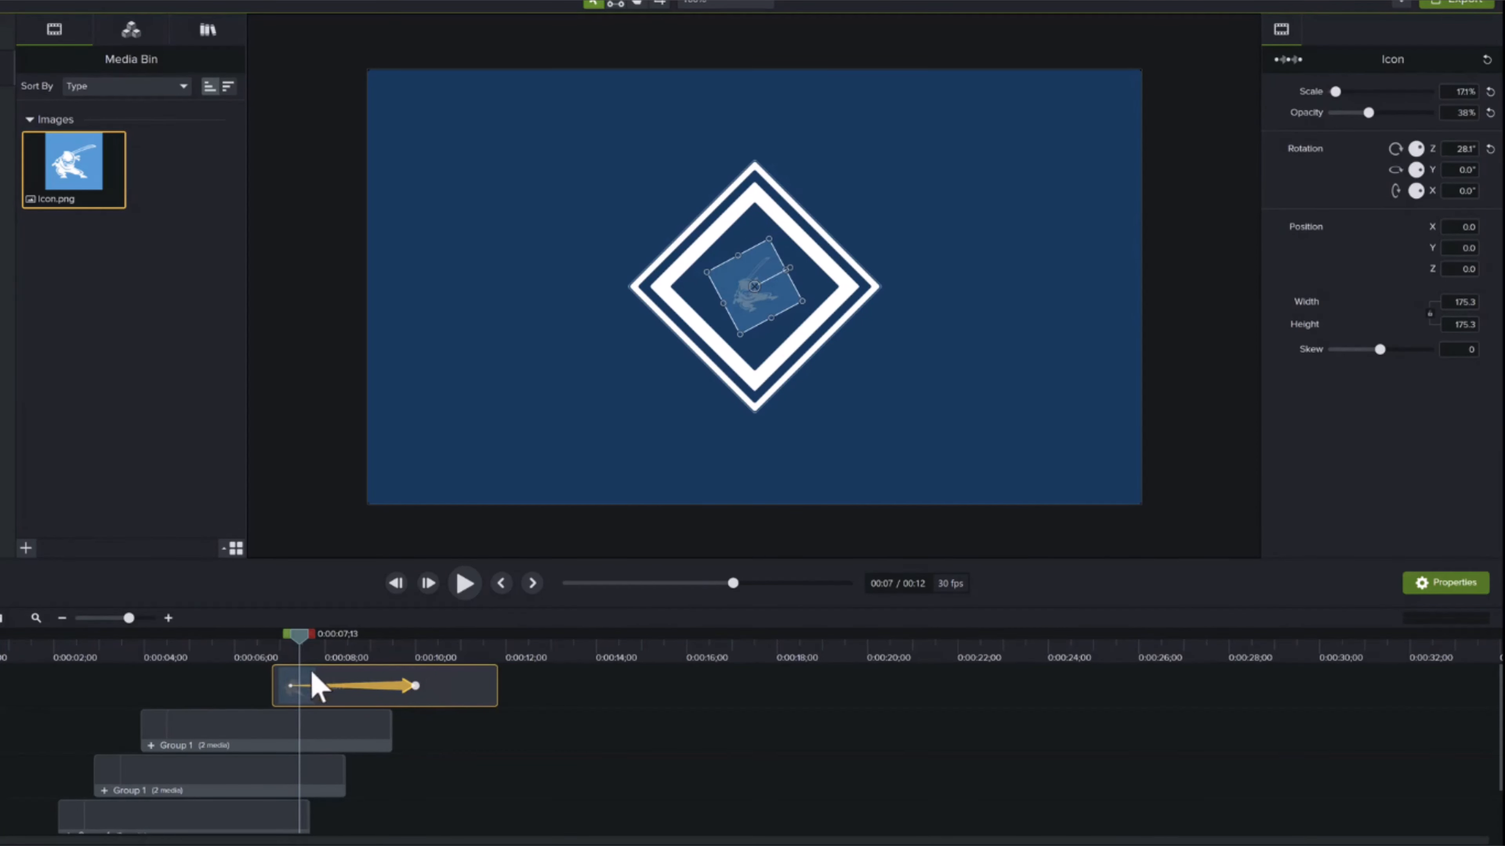
drag(284, 653, 95, 681)
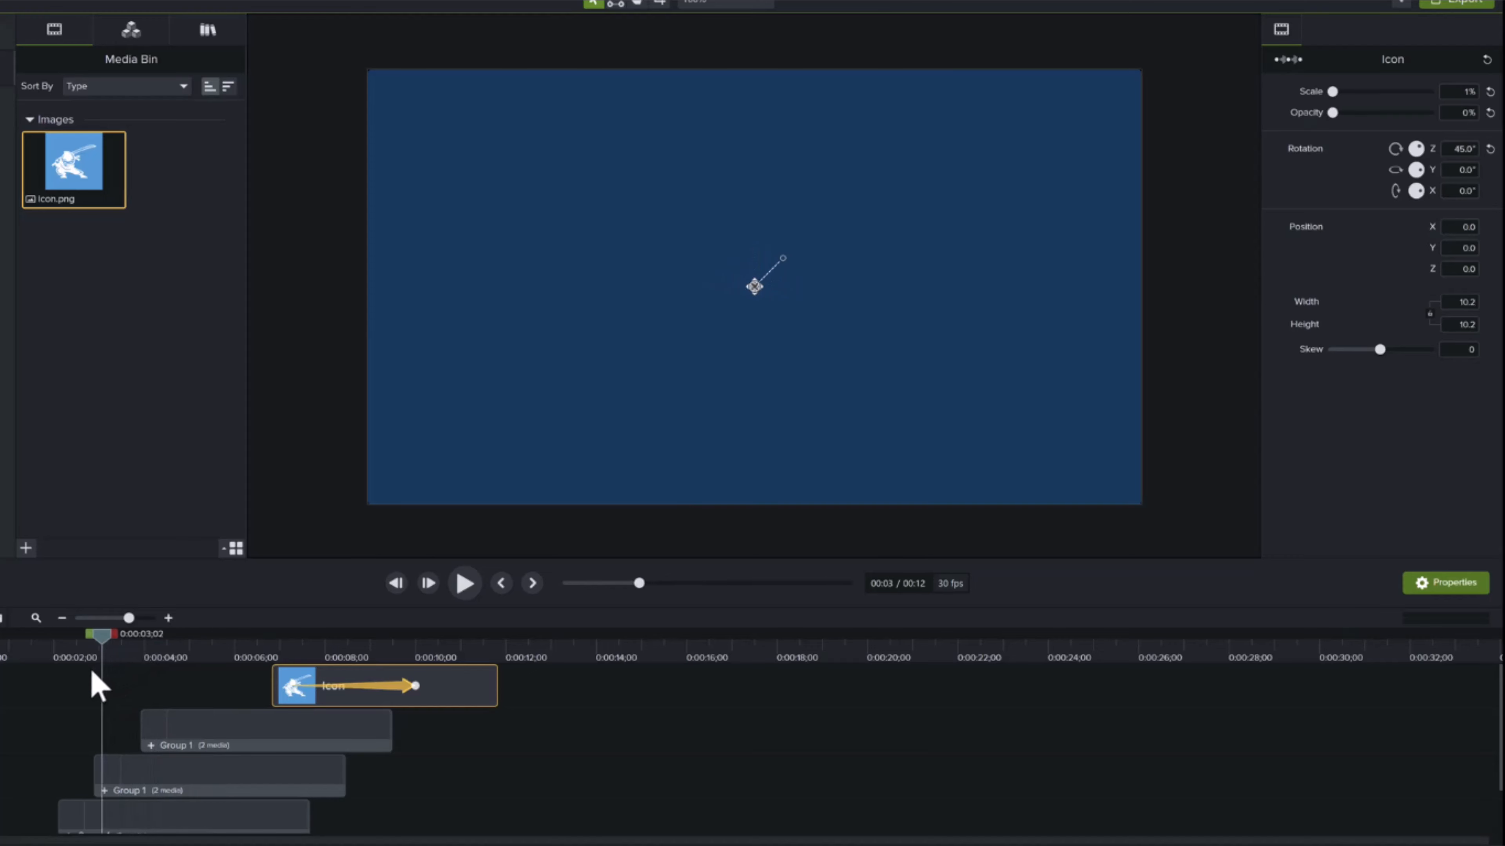
click(537, 724)
key(space)
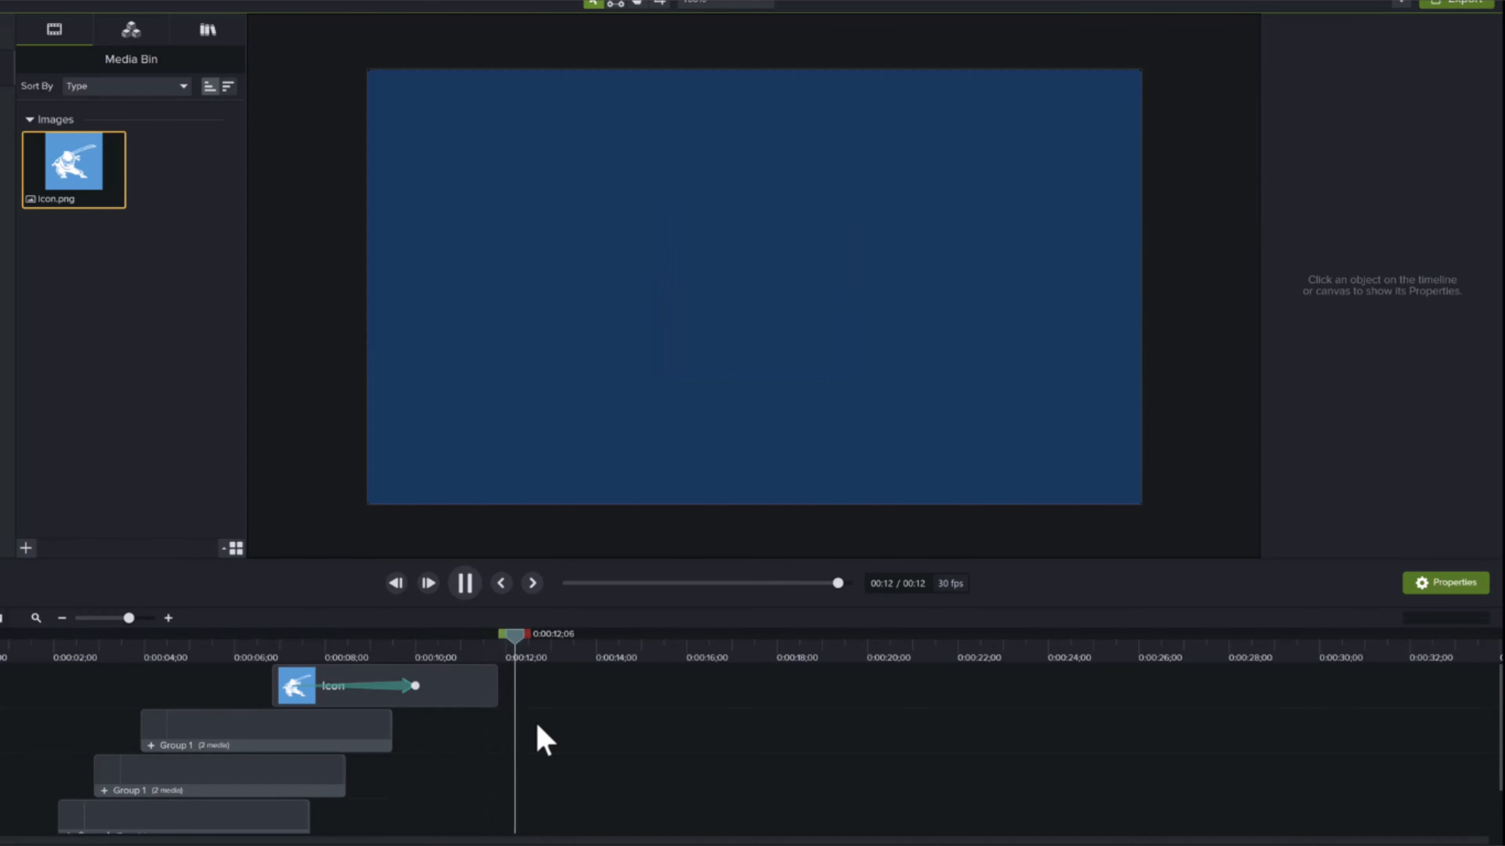
Extend the Icon clip past 12 seconds and add a second animation from 0:00:10;25 to 0:00:12;15 that lowers the opacity to 38%
click(455, 645)
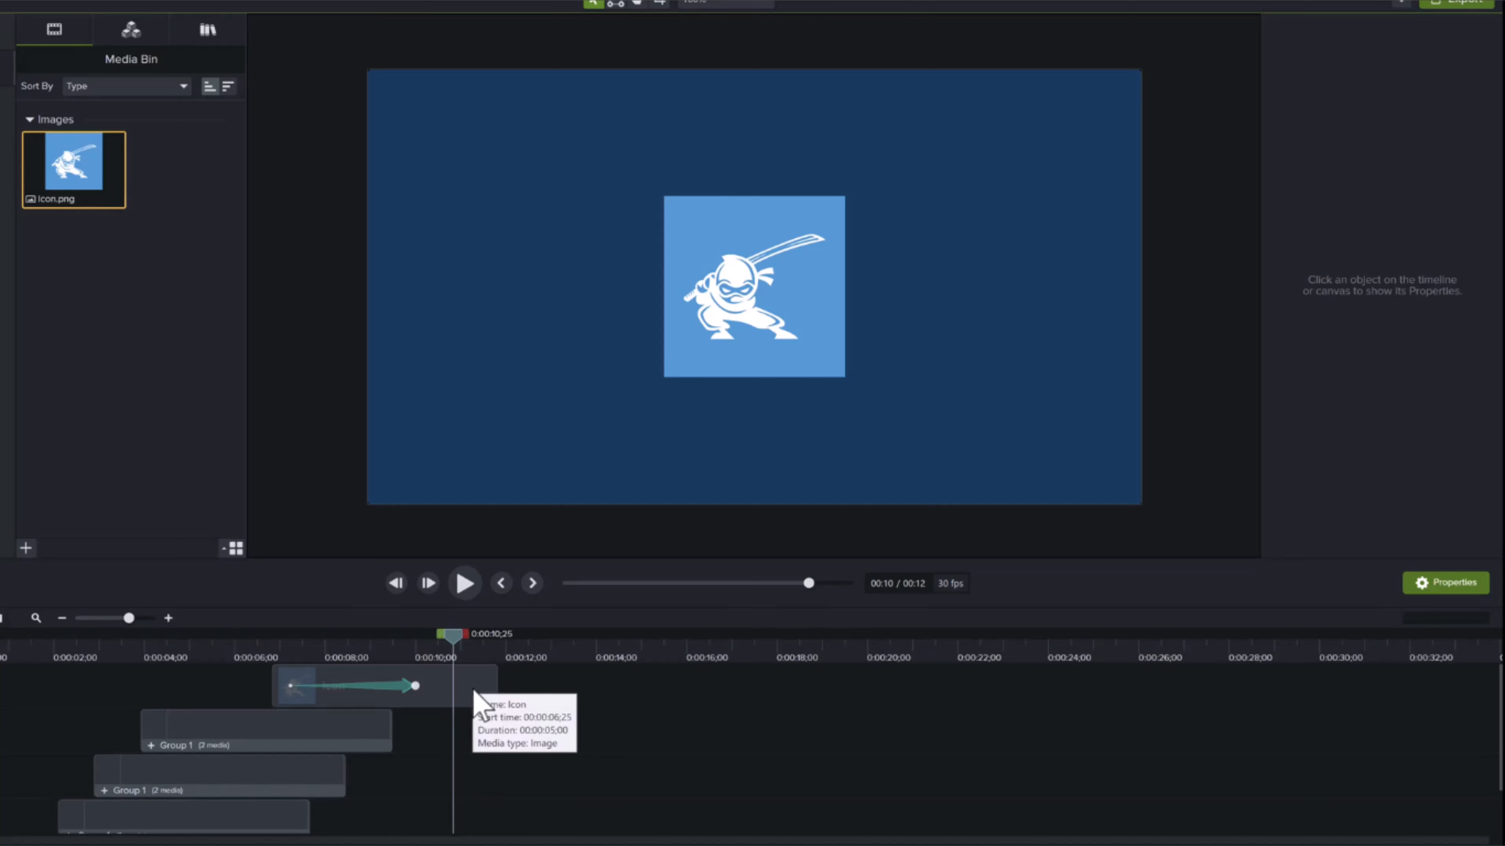
drag(496, 688, 557, 683)
drag(456, 687, 493, 686)
drag(483, 686, 528, 686)
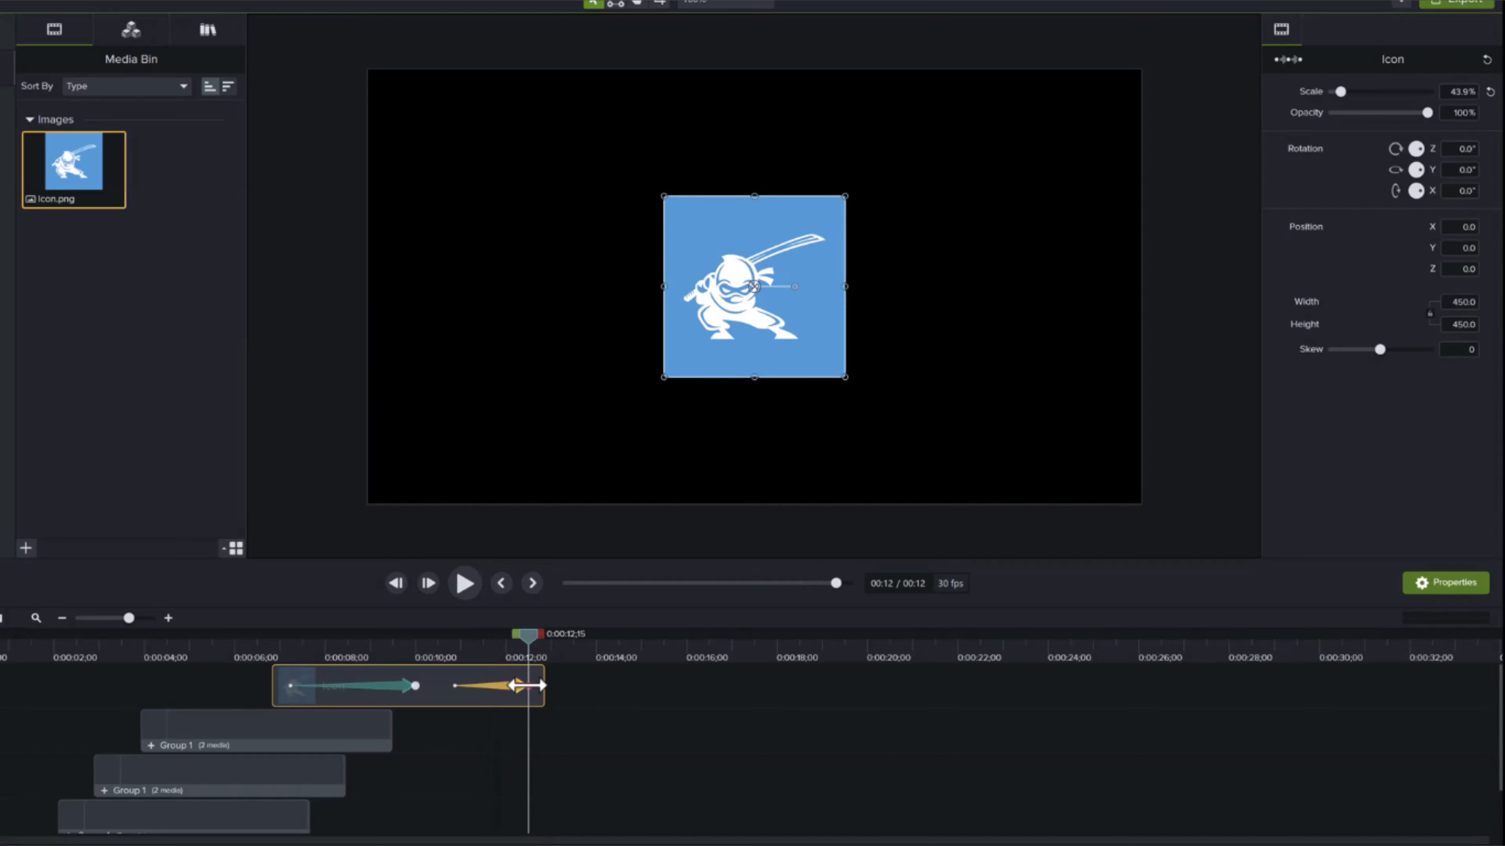
click(1368, 114)
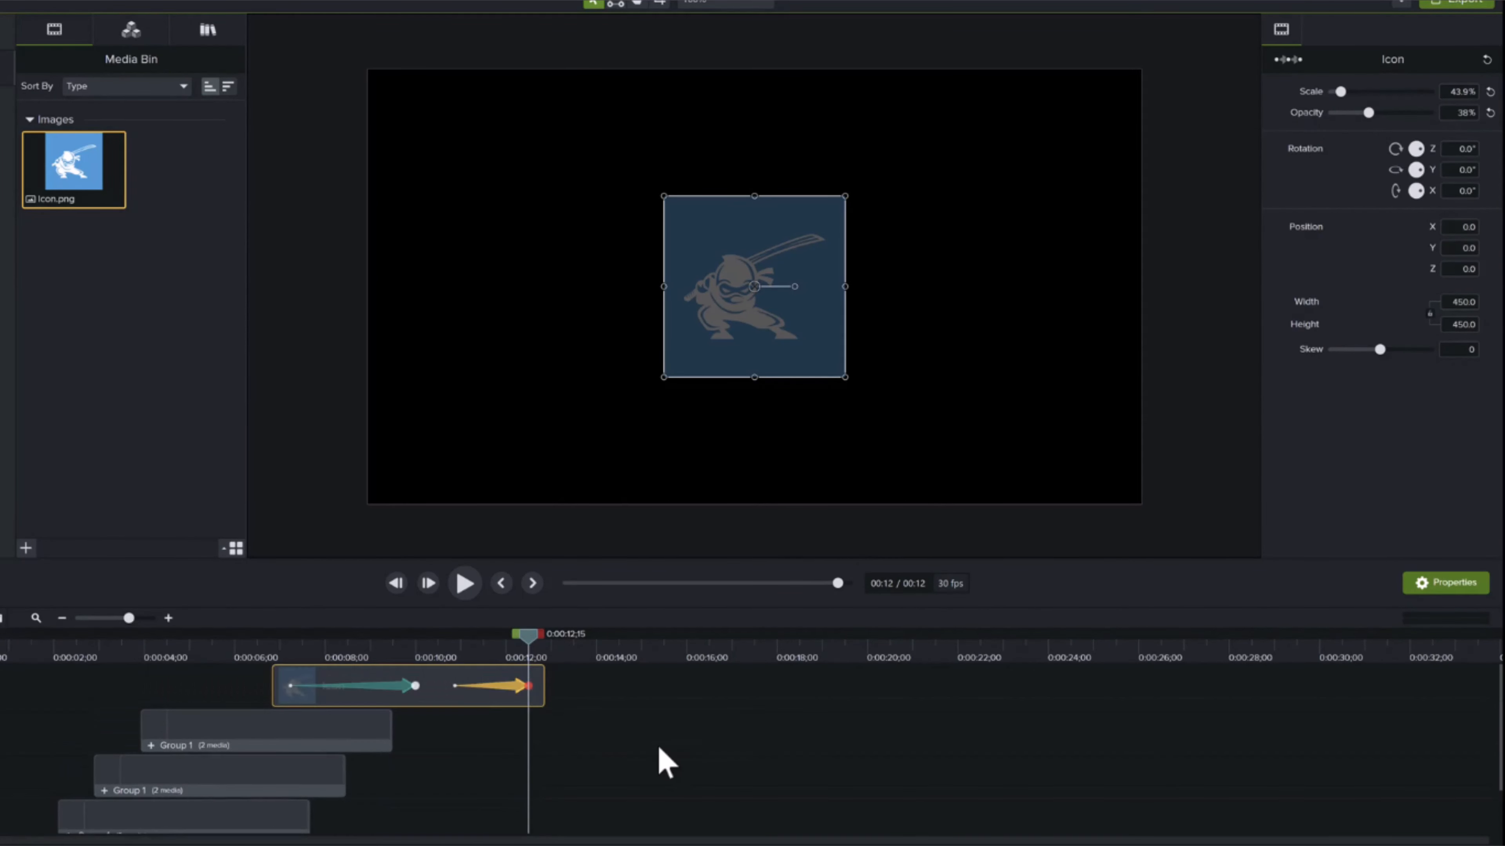
Trim the end of the Icon clip to match the blue background's end at 0:00:12;15 and preview the ending
drag(538, 677, 525, 680)
scroll(521, 712, down, 2)
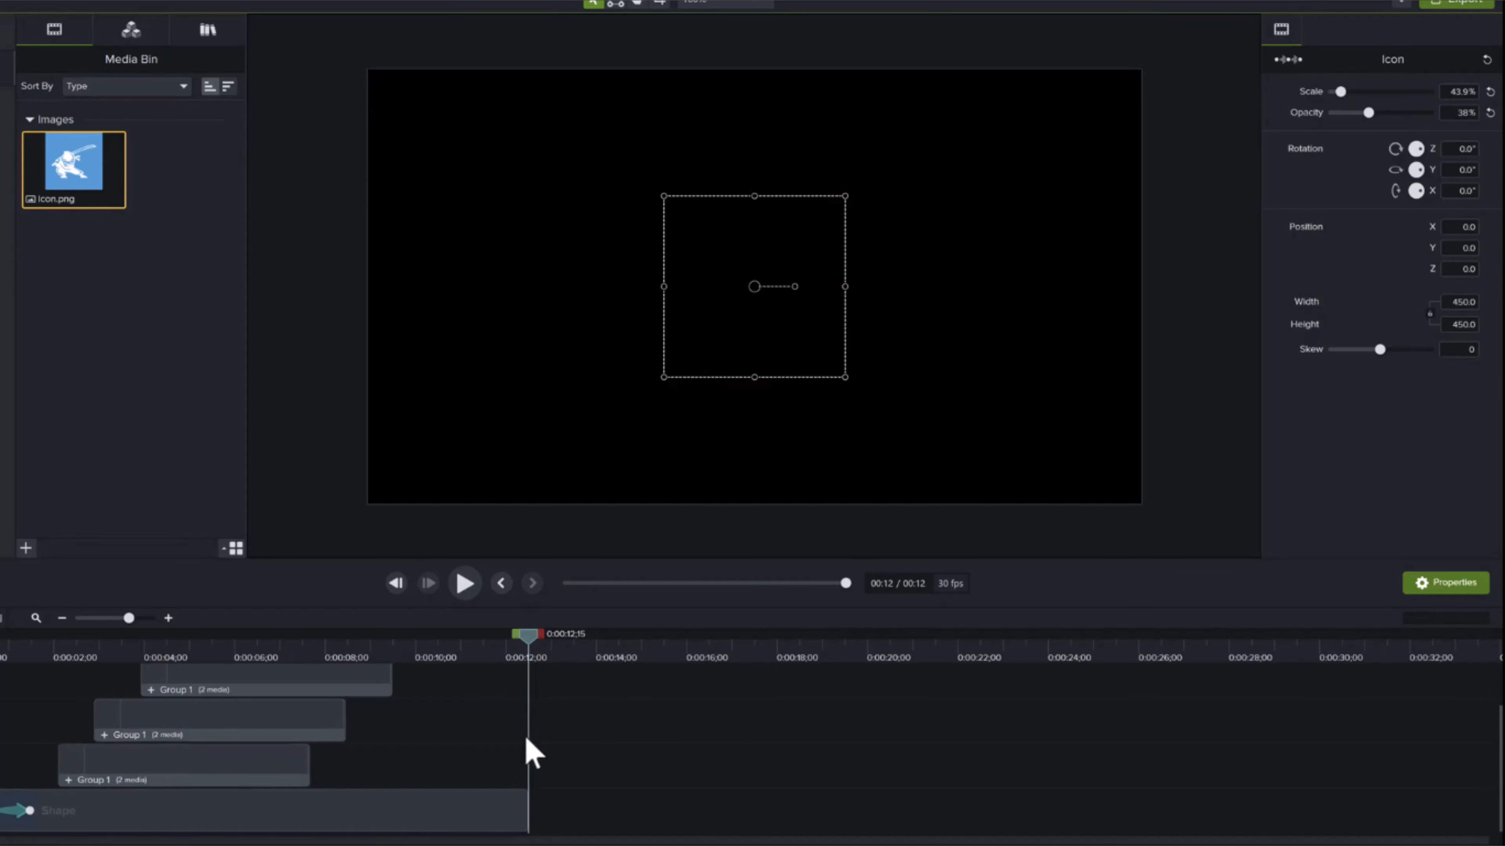
scroll(534, 734, up, 2)
click(439, 726)
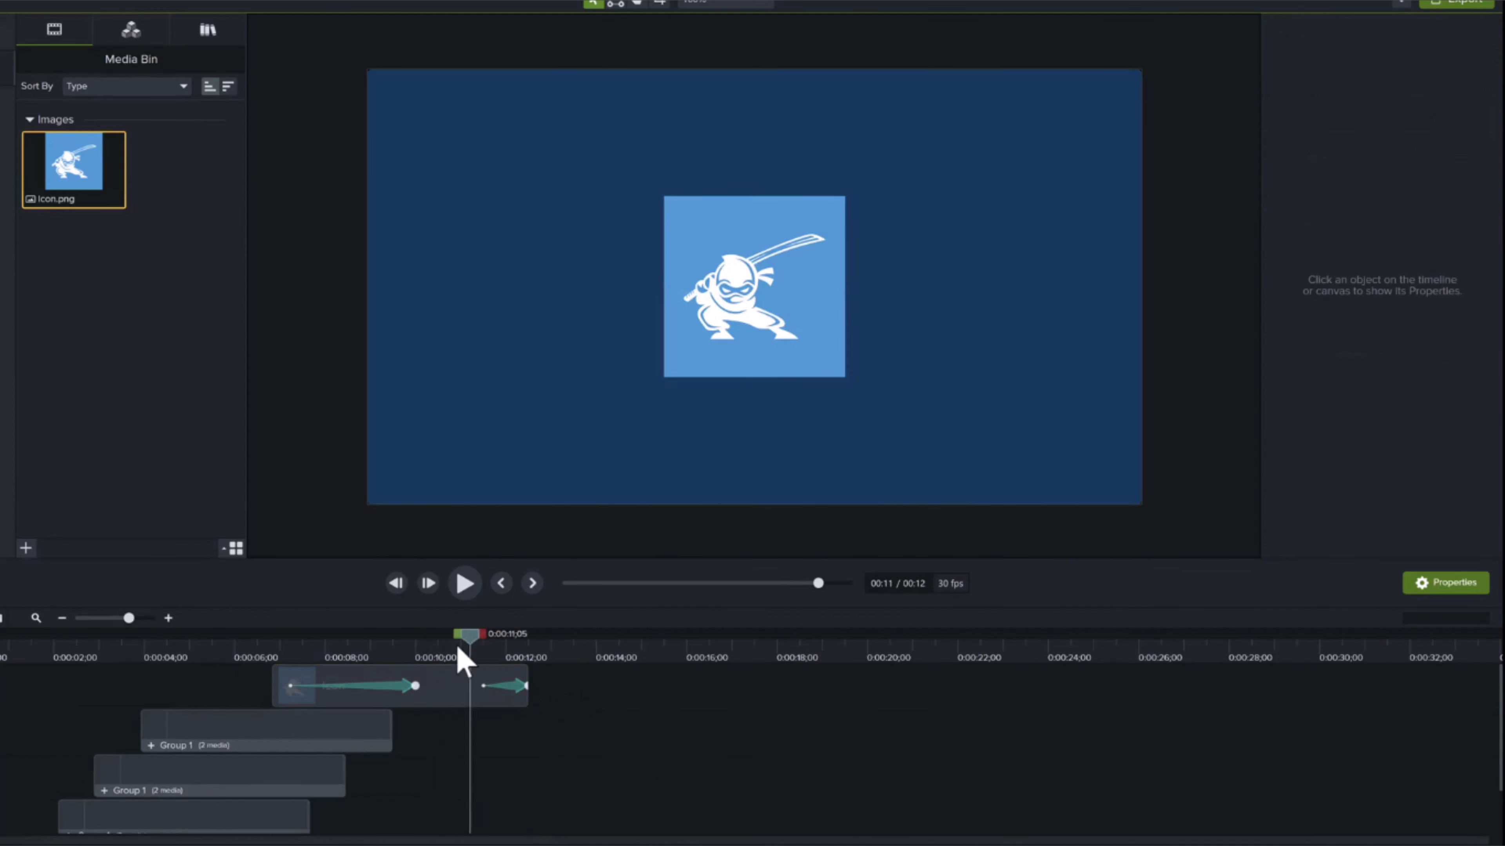
key(space)
Shift the icon's one-second closing animation earlier, to start at 0:00:04;06 within the clip, and preview it
drag(513, 688, 496, 689)
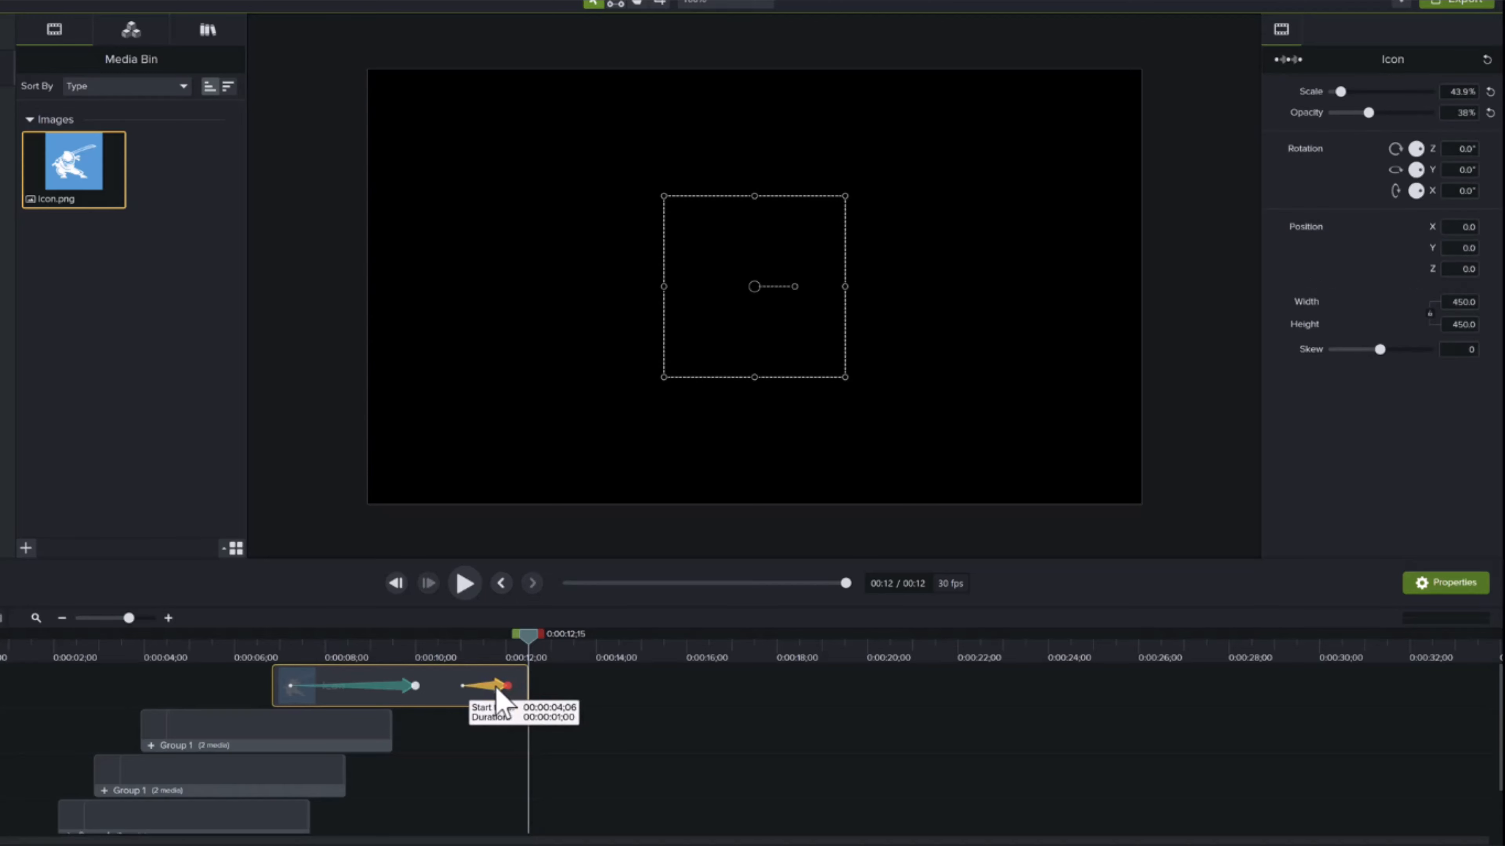
click(440, 648)
key(space)
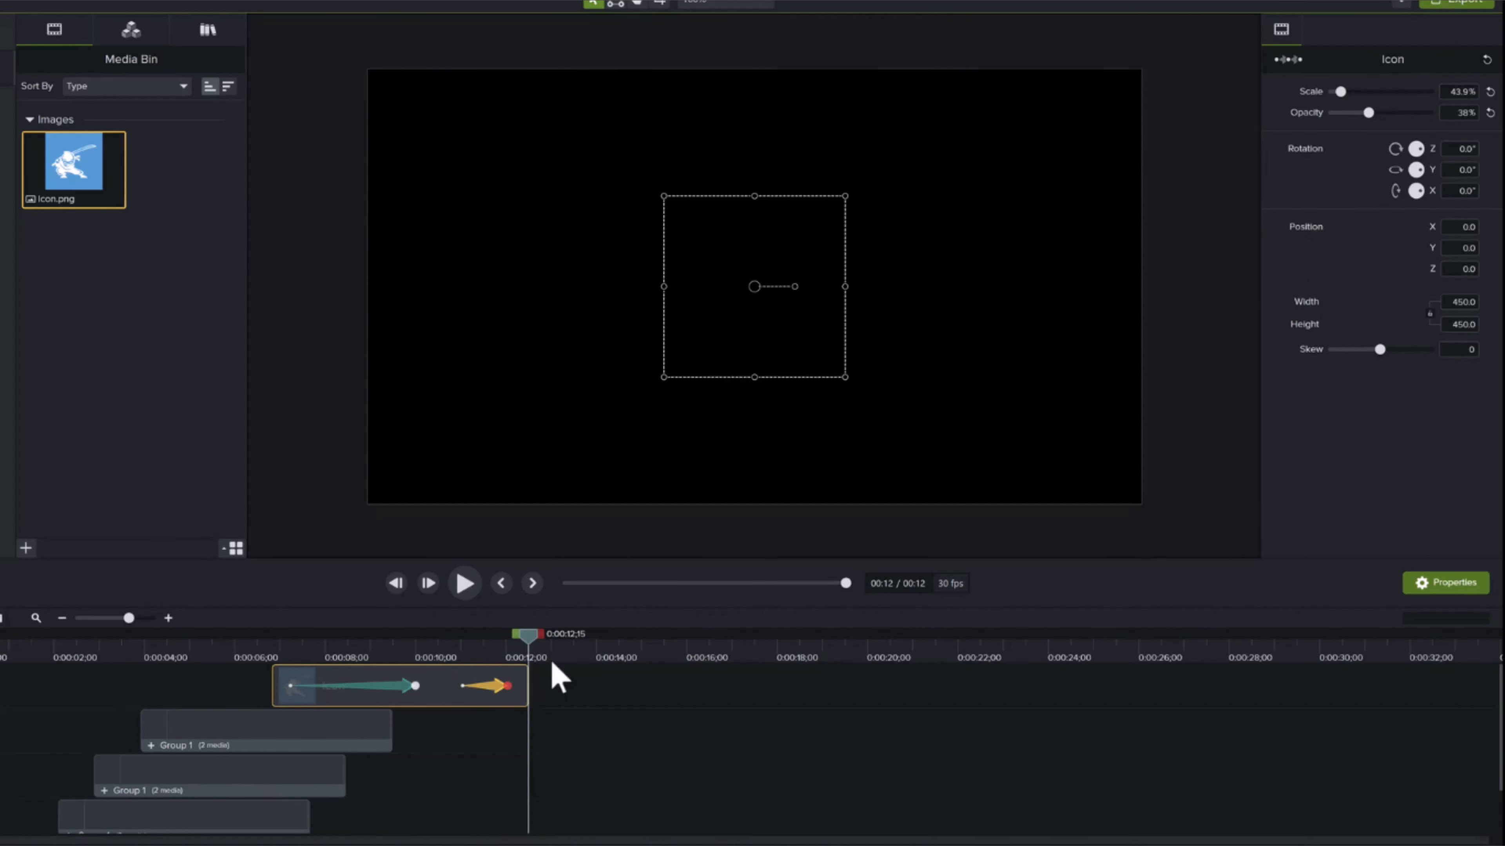
Set the icon's opacity to 0% at the end of its closing animation and preview the fade-out
double_click(508, 686)
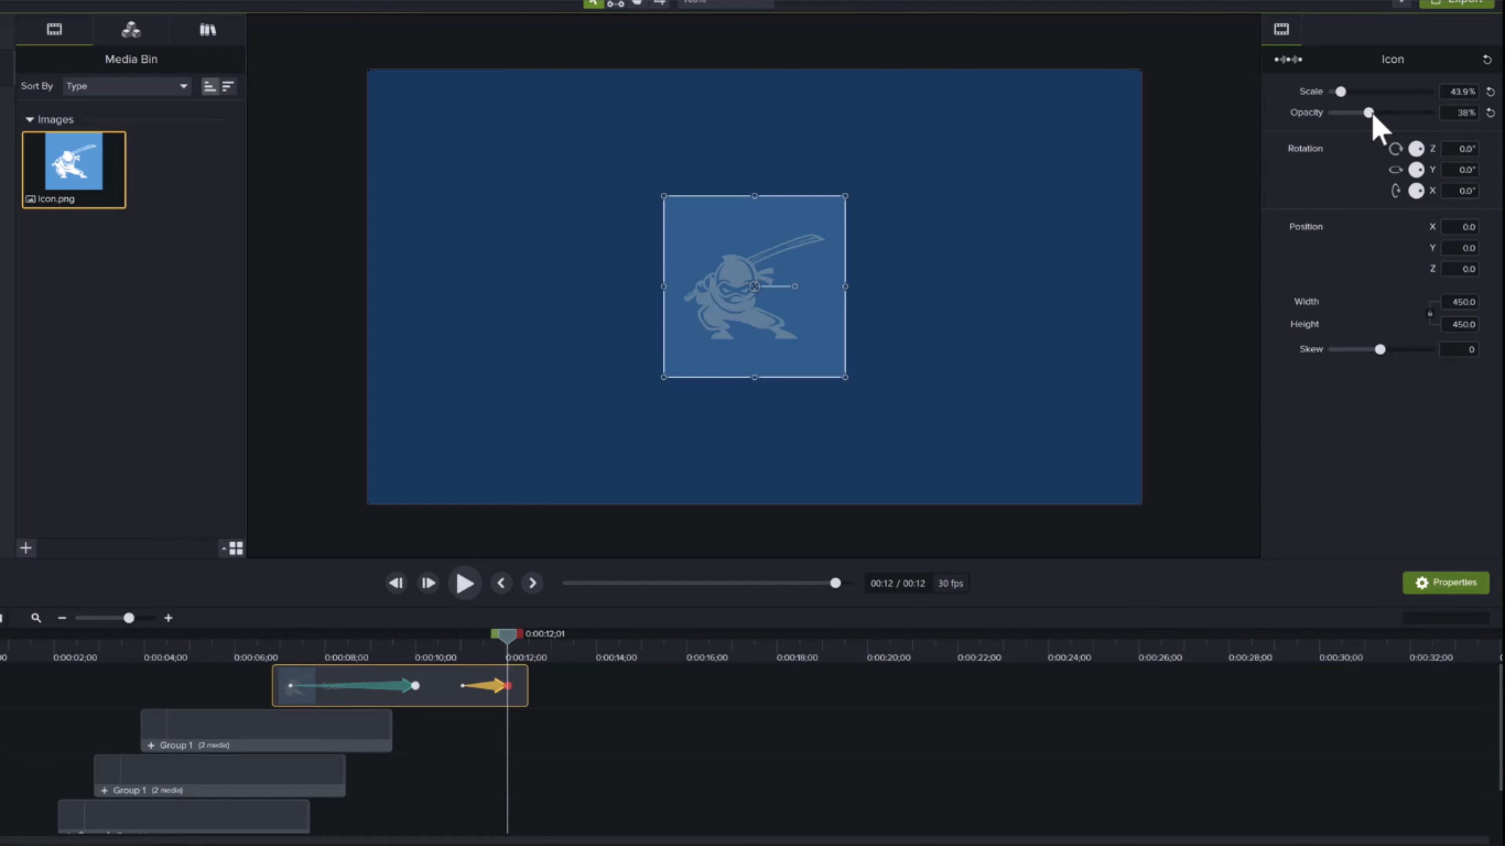
drag(1368, 113, 1333, 113)
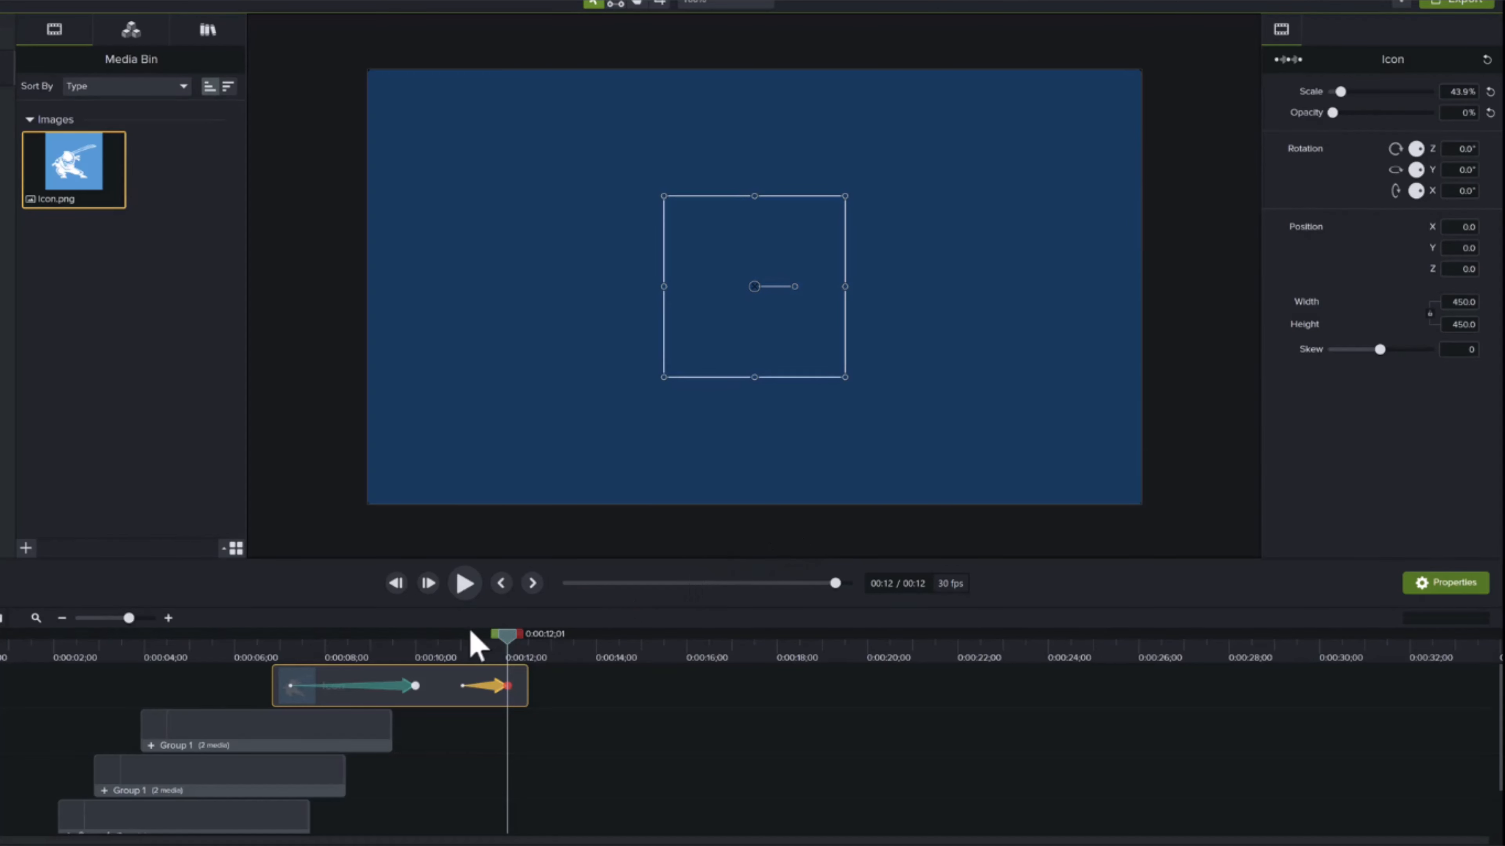
click(454, 646)
key(space)
click(506, 656)
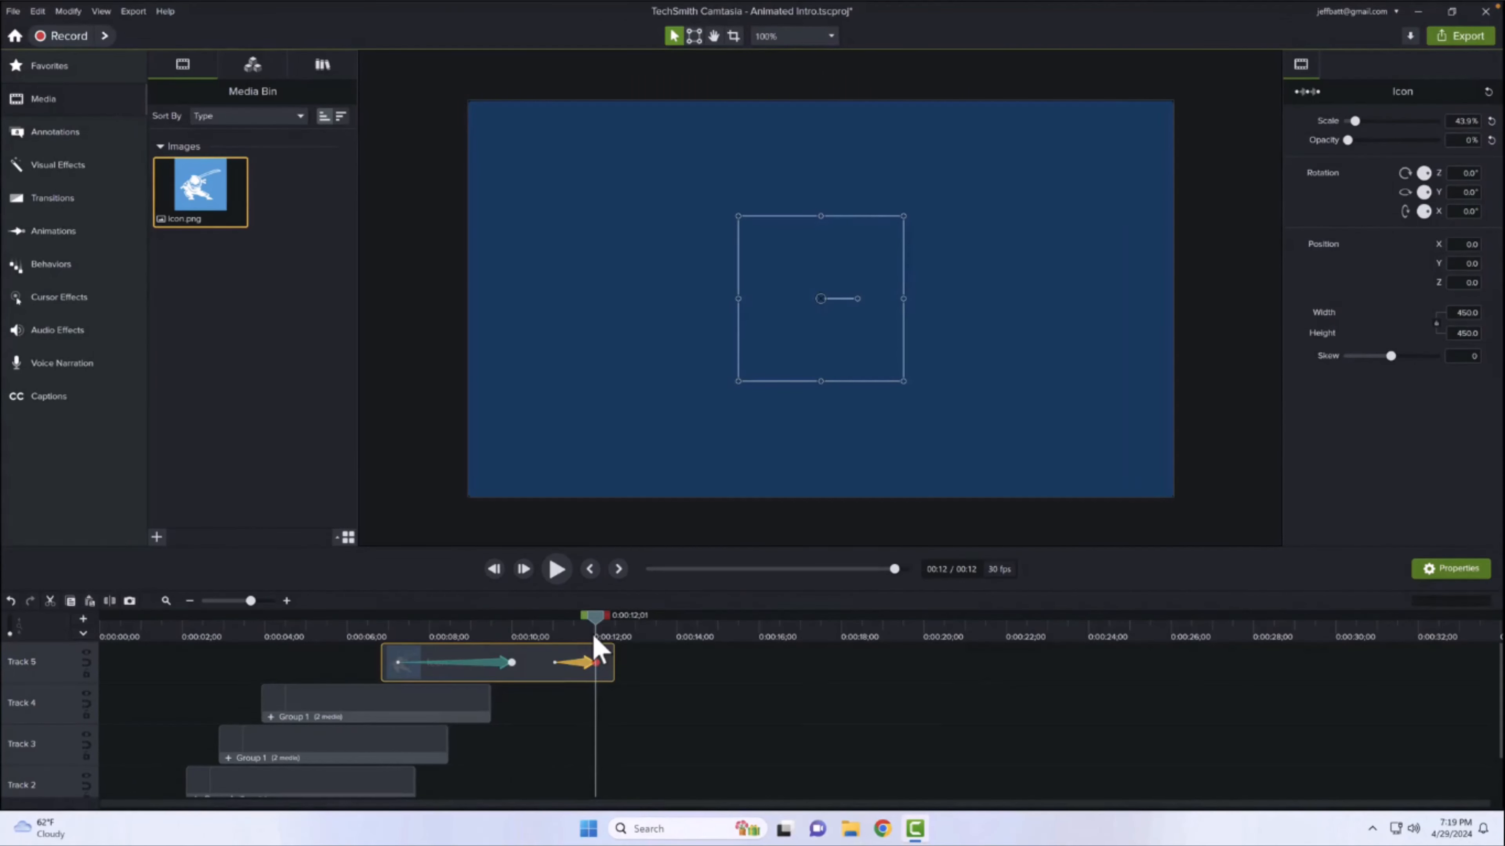